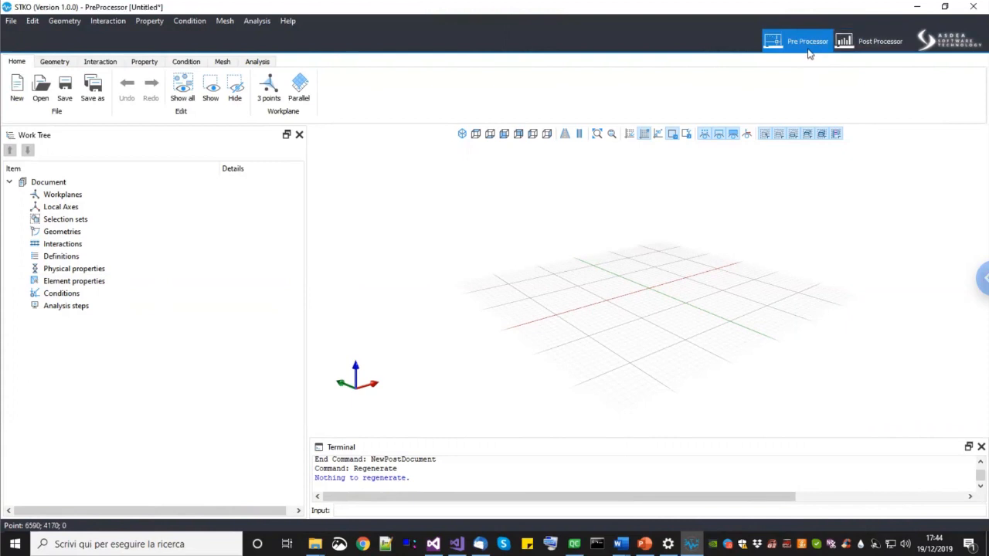
Step: Examine the Post Processor and Pre Processor workspaces and the preprocessor's geometry, interaction, property and condition commands
click(867, 51)
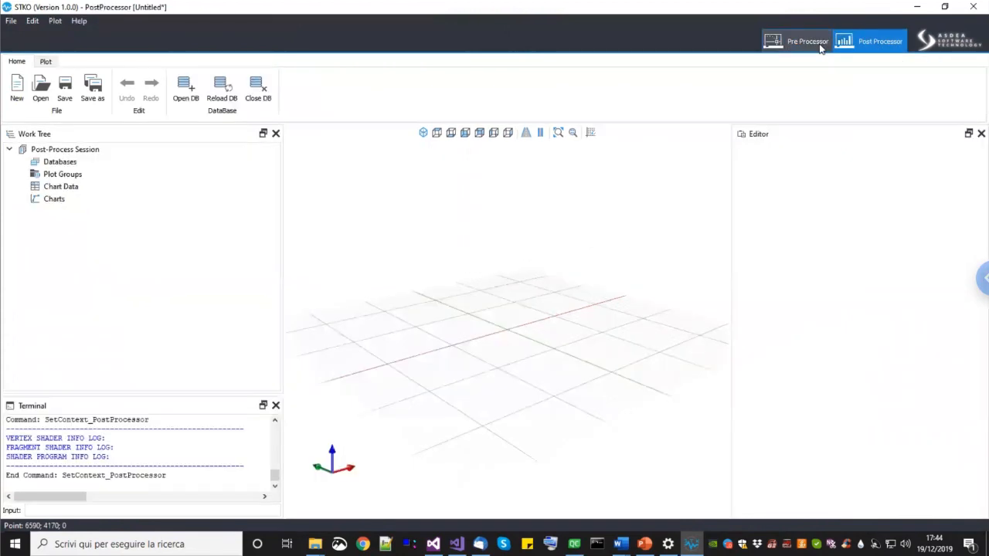
click(822, 48)
click(867, 48)
click(808, 46)
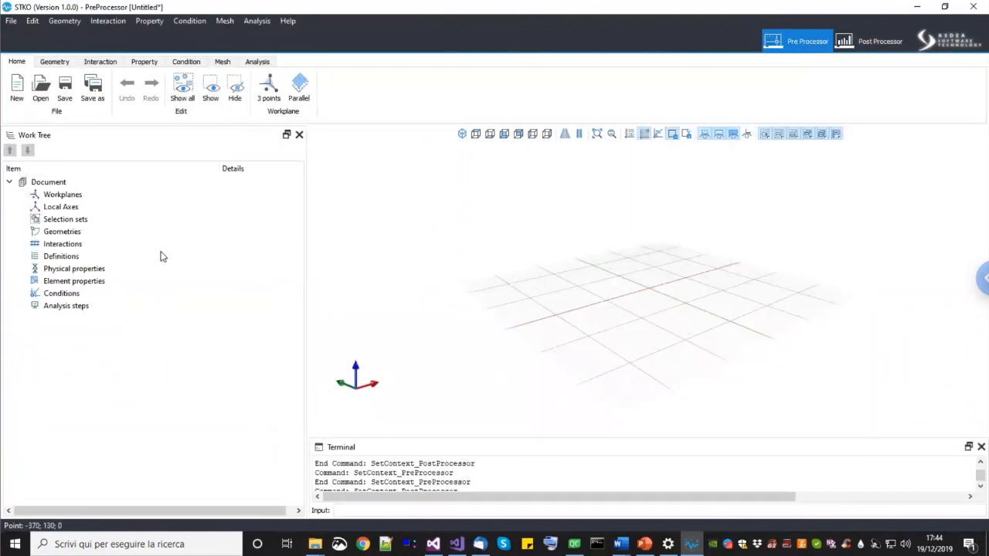
click(12, 22)
click(205, 44)
click(62, 63)
click(101, 62)
click(146, 62)
click(188, 62)
click(54, 64)
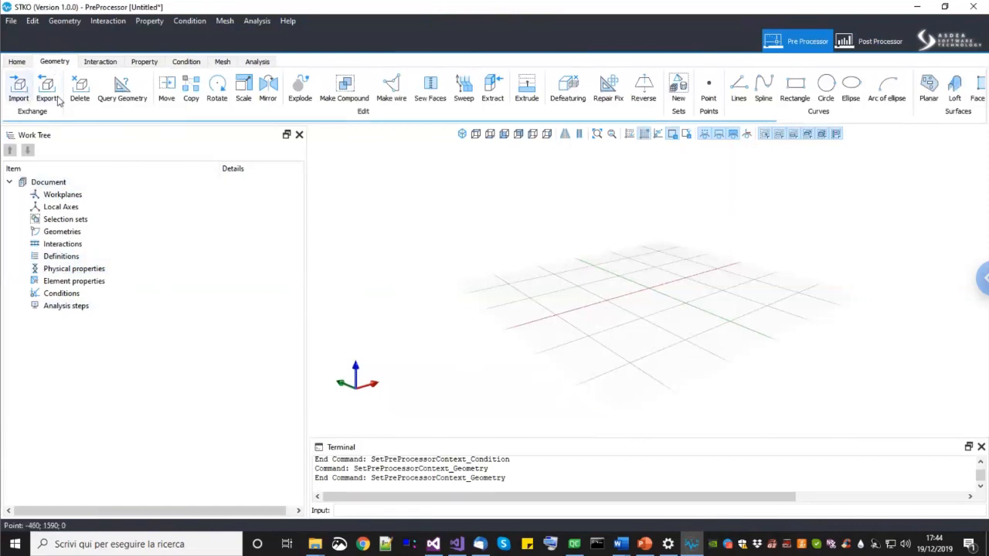
Step: Set the modelling view to the front so that drawing takes place in the XZ plane
middle_drag(678, 289, 651, 307)
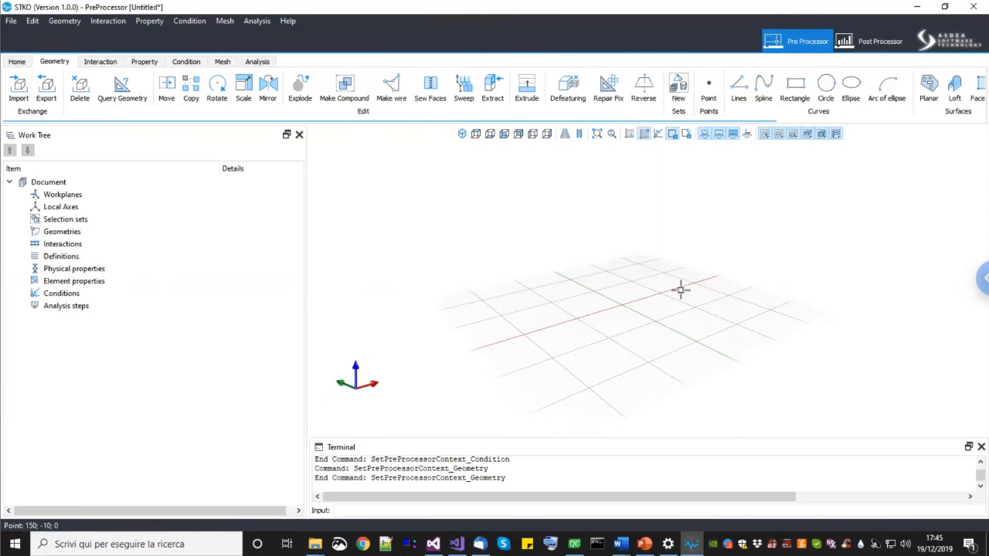
middle_drag(643, 276, 605, 286)
click(504, 134)
middle_drag(579, 281, 508, 337)
middle_drag(564, 352, 552, 377)
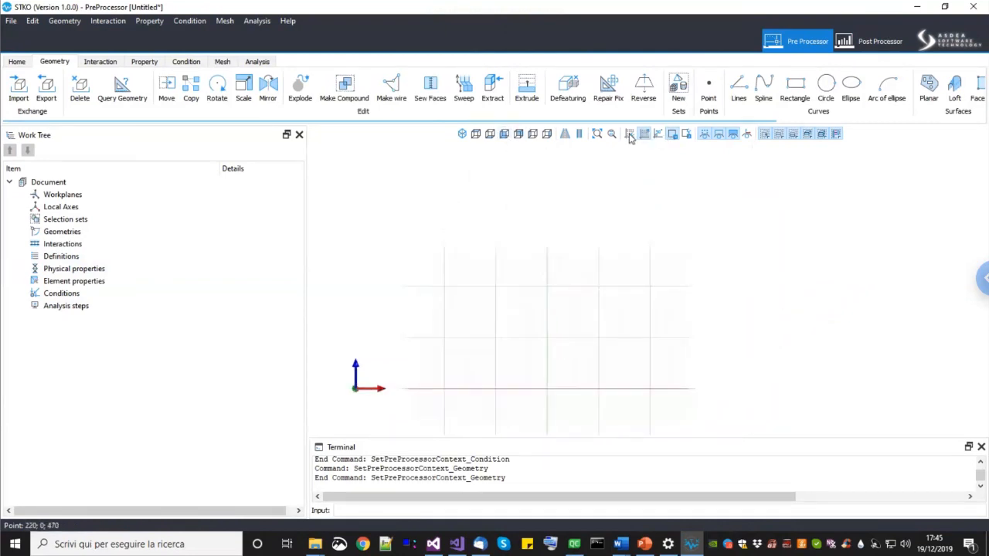
Step: Try to draw a line chain from the origin with a 2900 vertical segment and a 100 second segment, and undo it
click(738, 86)
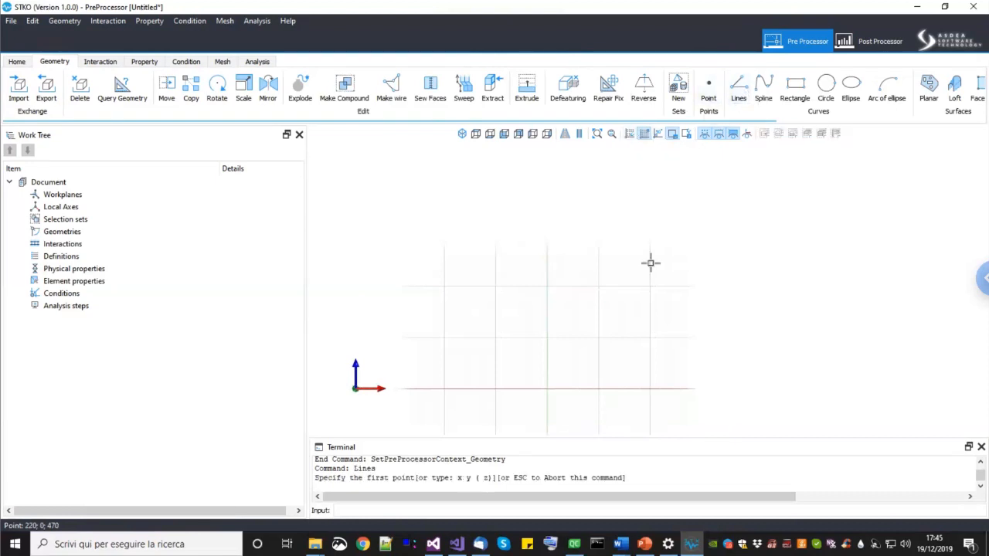
click(548, 387)
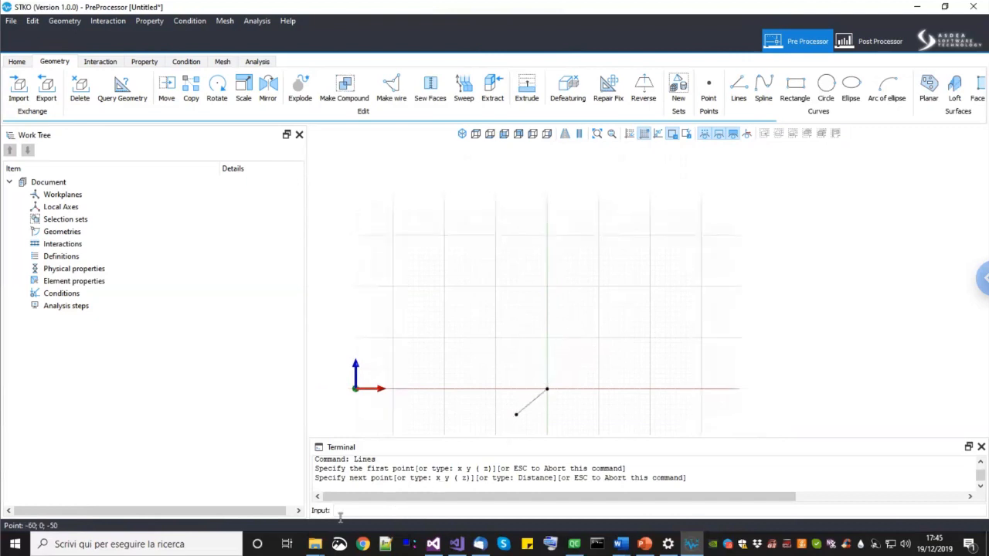
click(400, 511)
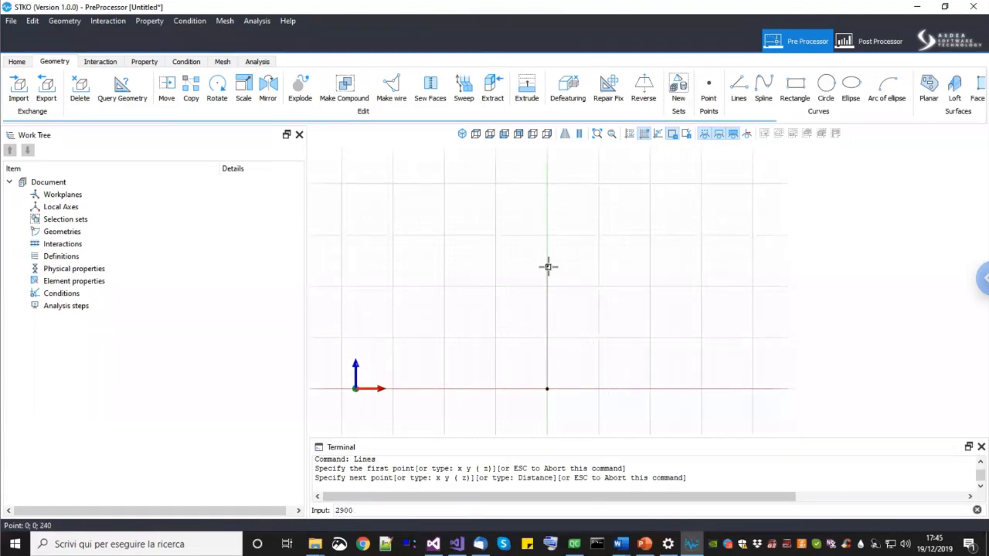
key(Return)
scroll(574, 279, down, 3)
scroll(585, 267, down, 4)
middle_drag(585, 259, 565, 376)
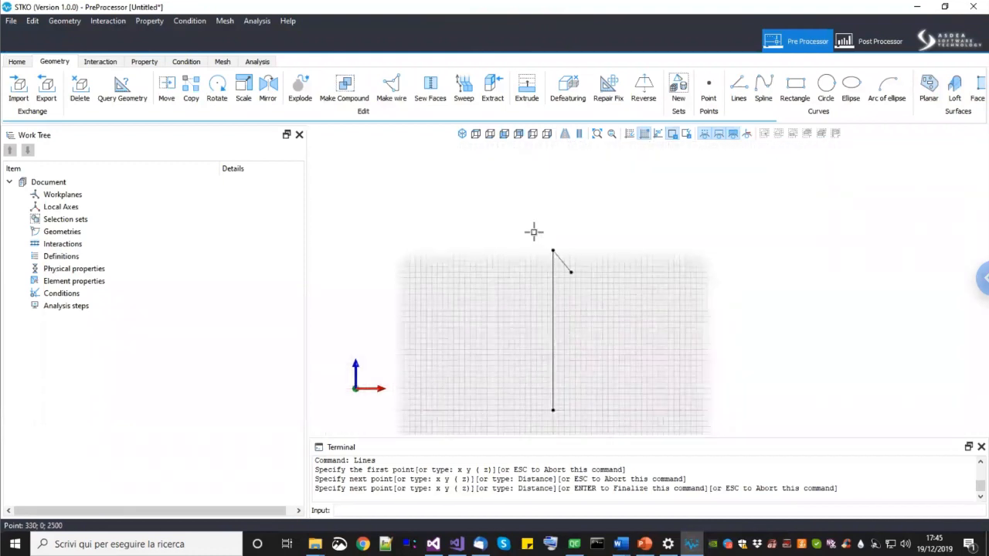
scroll(535, 231, up, 8)
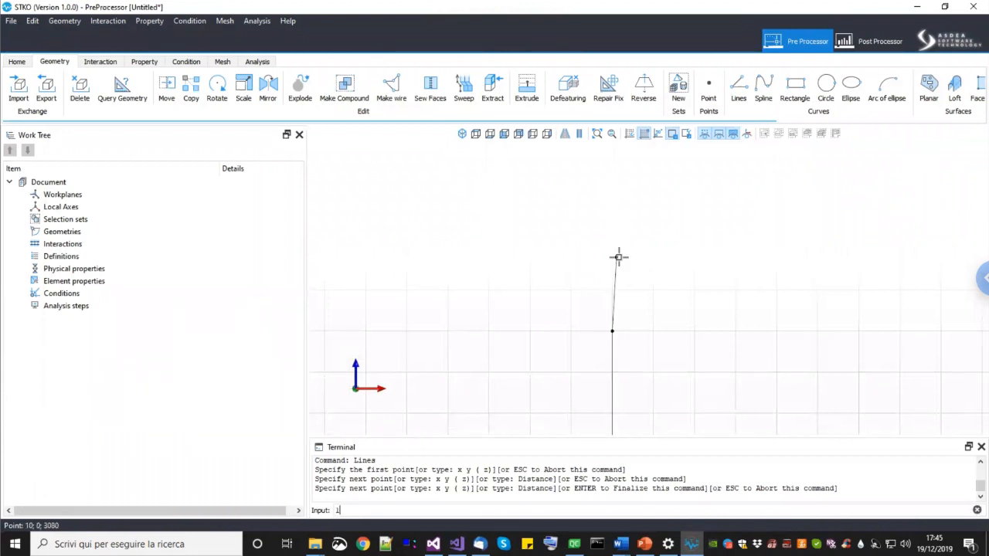
text(100)
key(Return)
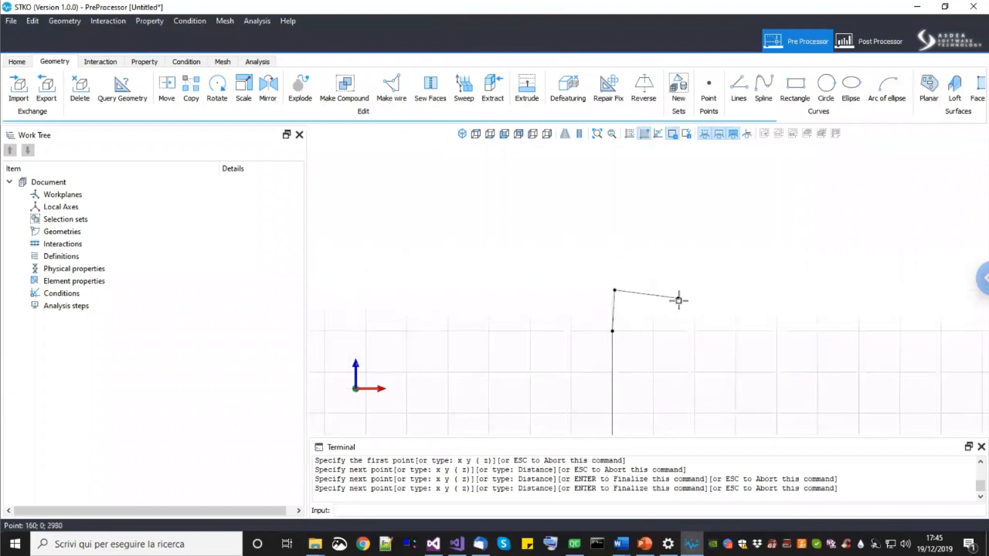
key(Return)
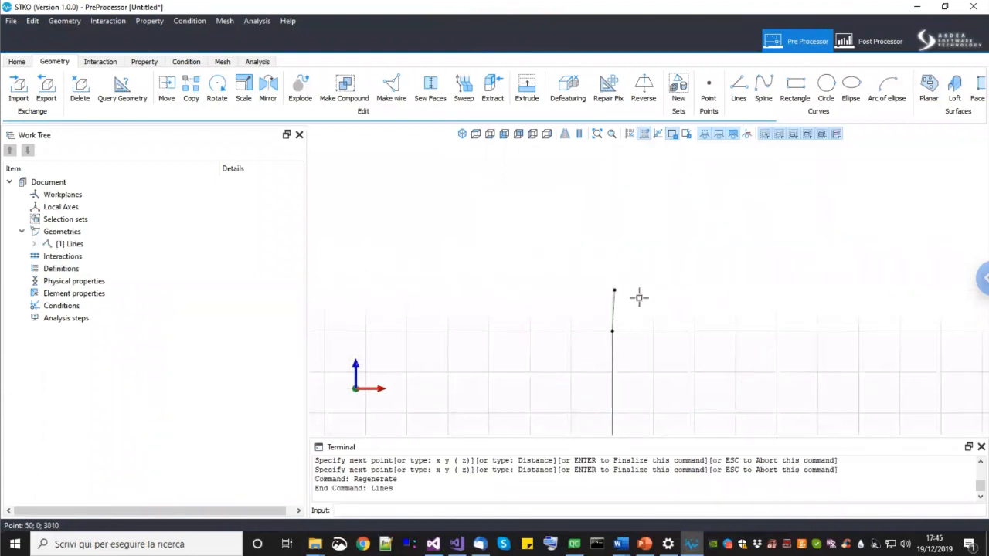
key(ctrl+z)
Step: Draw the first segment of a new line vertically upward from the origin with a length of 2900
click(597, 134)
middle_drag(556, 249, 501, 282)
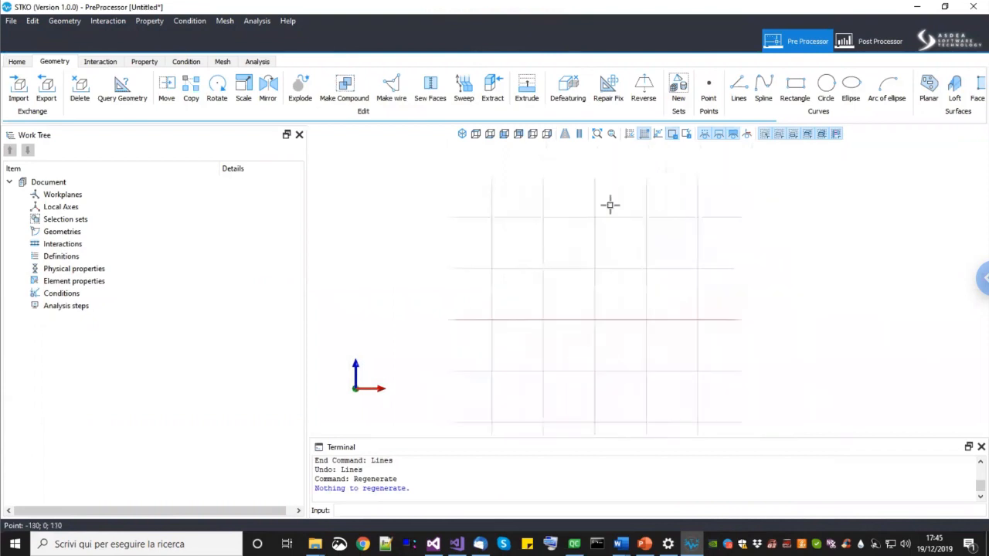
click(738, 87)
scroll(570, 347, up, 3)
click(606, 346)
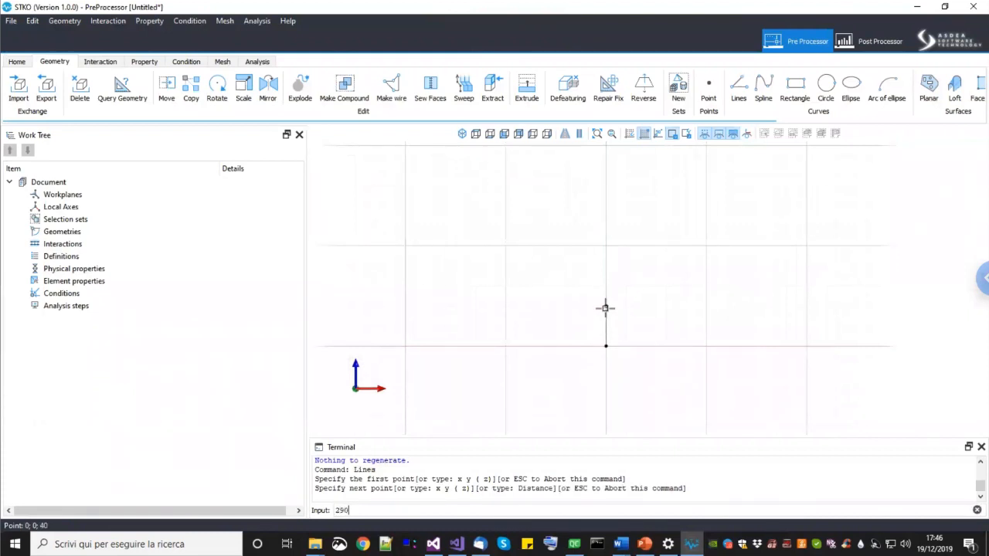
text(2900)
key(Return)
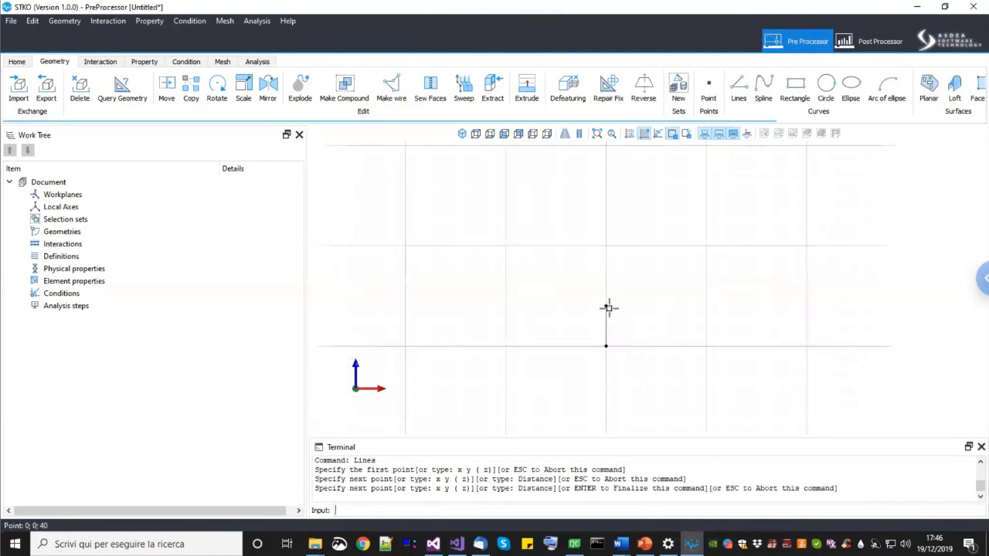
Step: Add a second vertical segment 100 long above the first with axis-aligned drawing enabled, and finish the line
scroll(667, 278, down, 3)
middle_drag(636, 404, 629, 414)
middle_drag(673, 307, 640, 422)
middle_drag(656, 278, 642, 349)
scroll(589, 315, up, 4)
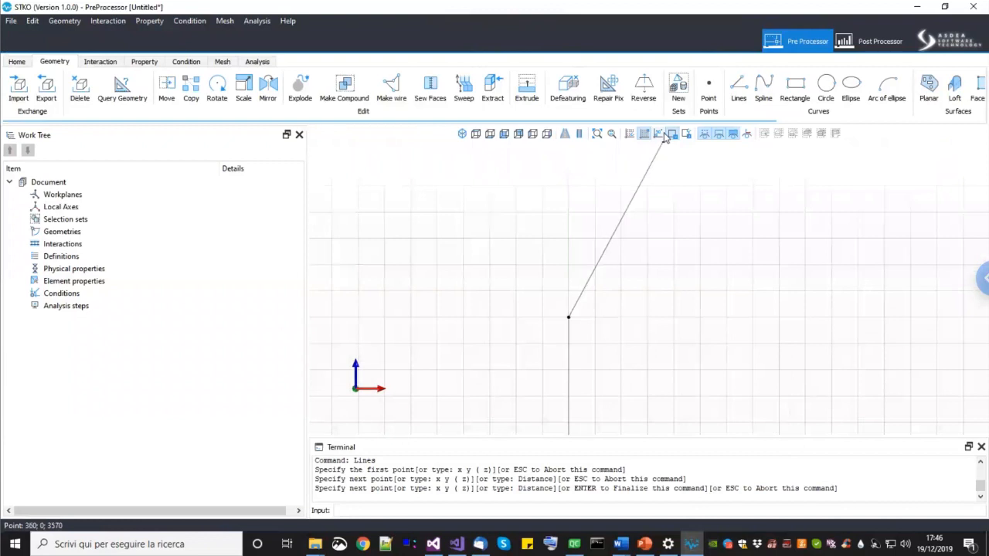
scroll(570, 307, up, 2)
scroll(561, 283, up, 2)
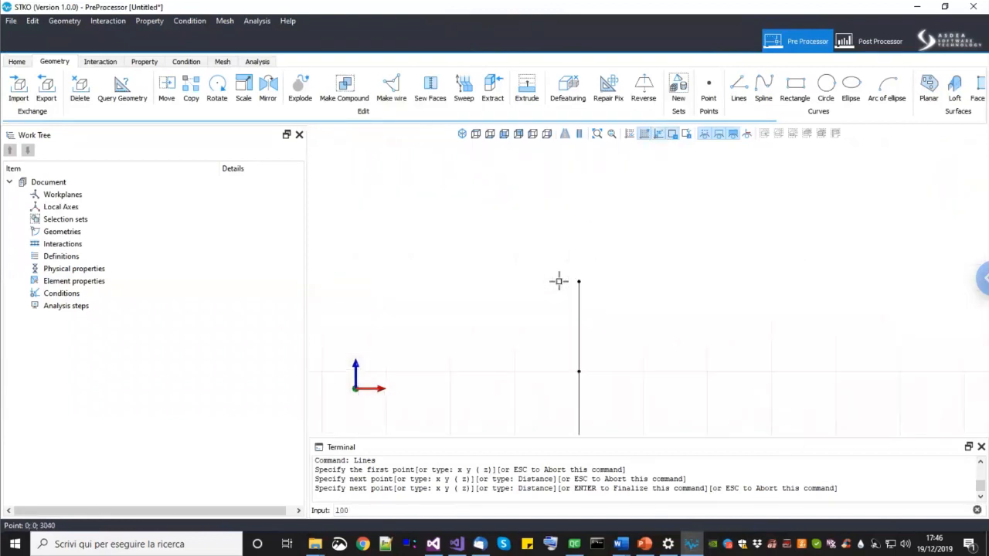
key(Return)
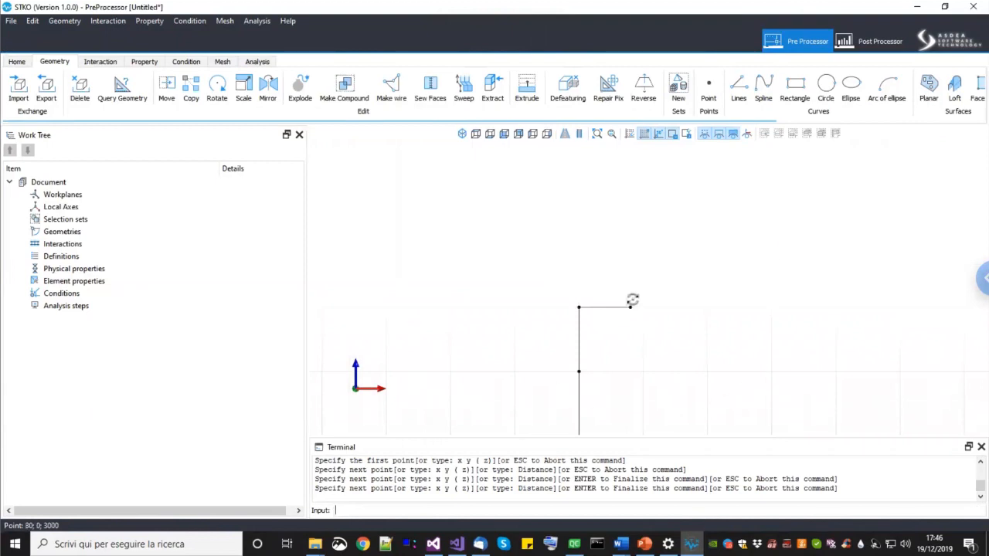
key(Return)
scroll(623, 305, down, 5)
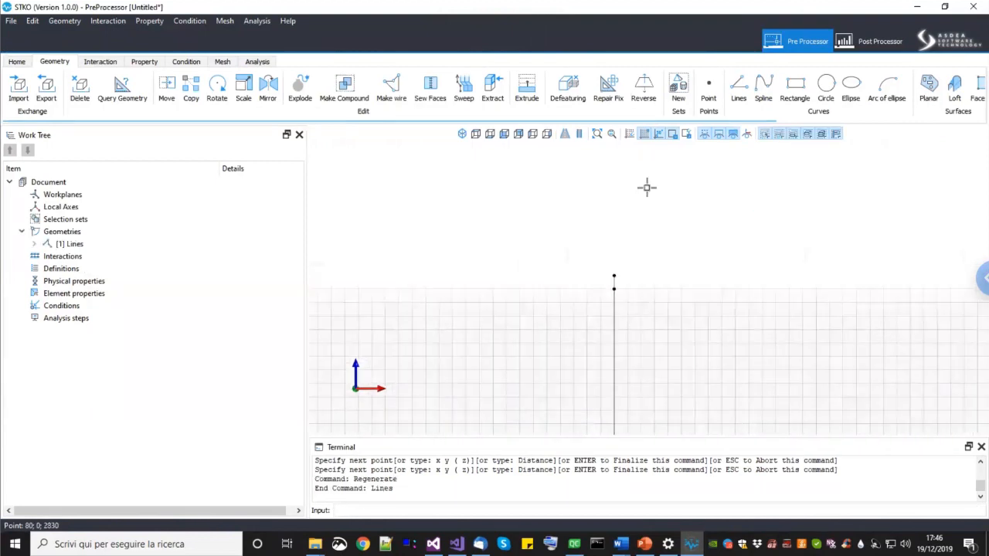
Step: Set the workplane grid size to 100
click(630, 135)
click(503, 232)
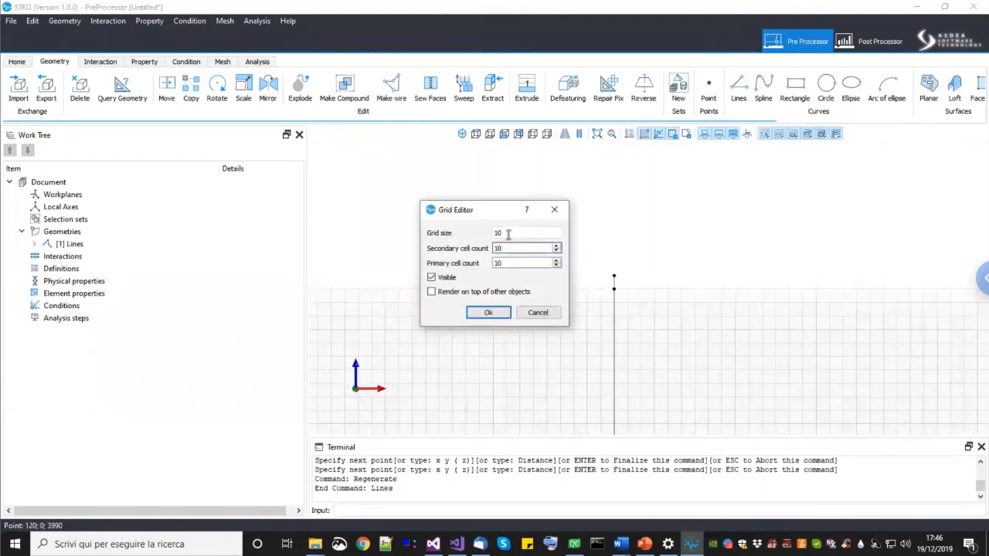
text(0)
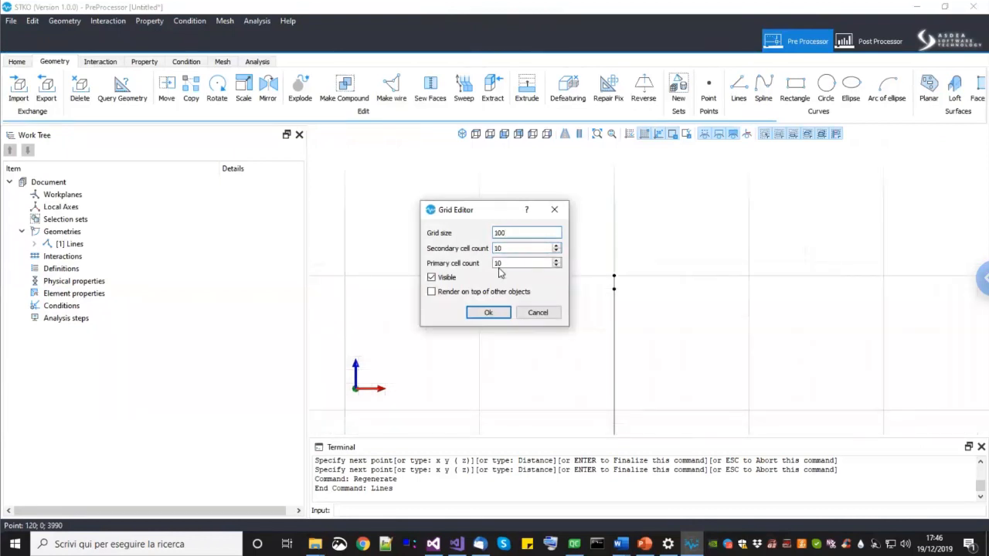
click(489, 312)
scroll(566, 317, up, 5)
scroll(558, 318, up, 5)
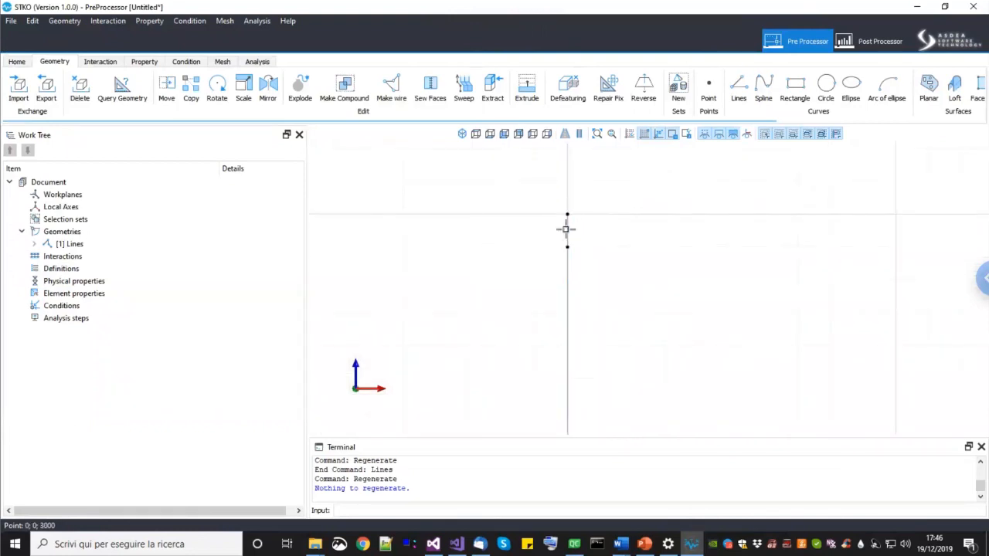
Step: Display the column line in isometric view and inspect the sub-shapes of its geometry entry
scroll(627, 292, down, 5)
middle_drag(650, 309, 647, 298)
click(461, 135)
middle_drag(580, 262, 541, 340)
shift+middle_drag(646, 288, 645, 266)
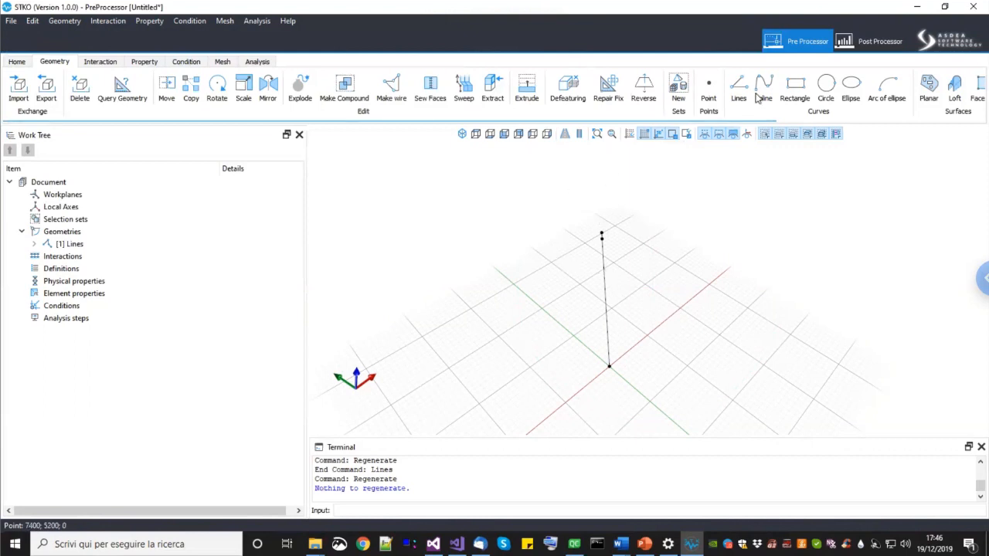
click(35, 244)
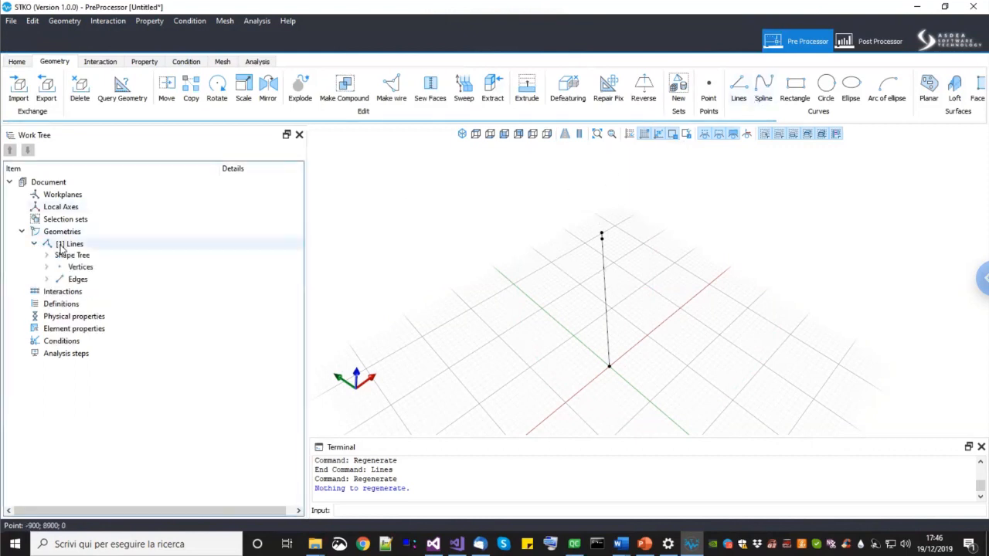
click(34, 244)
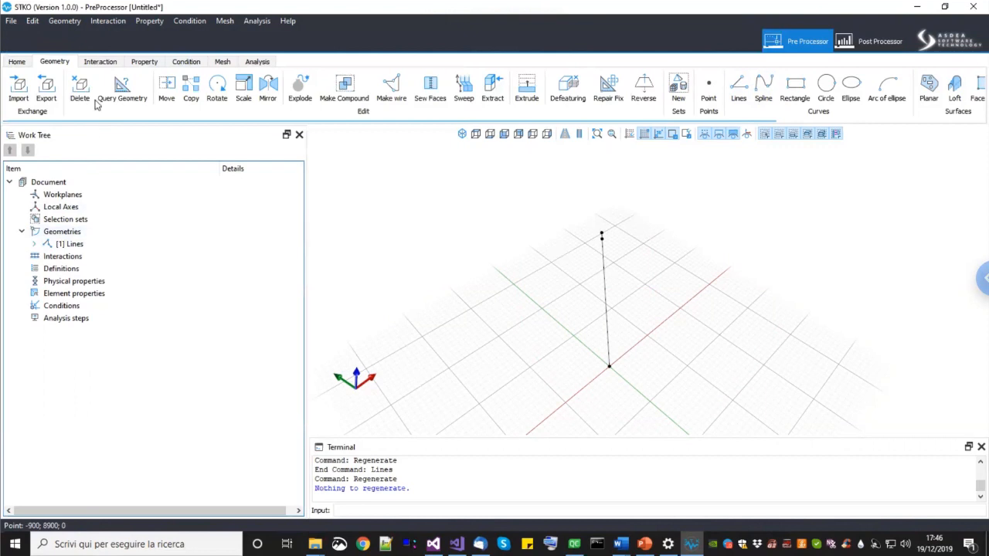
click(101, 62)
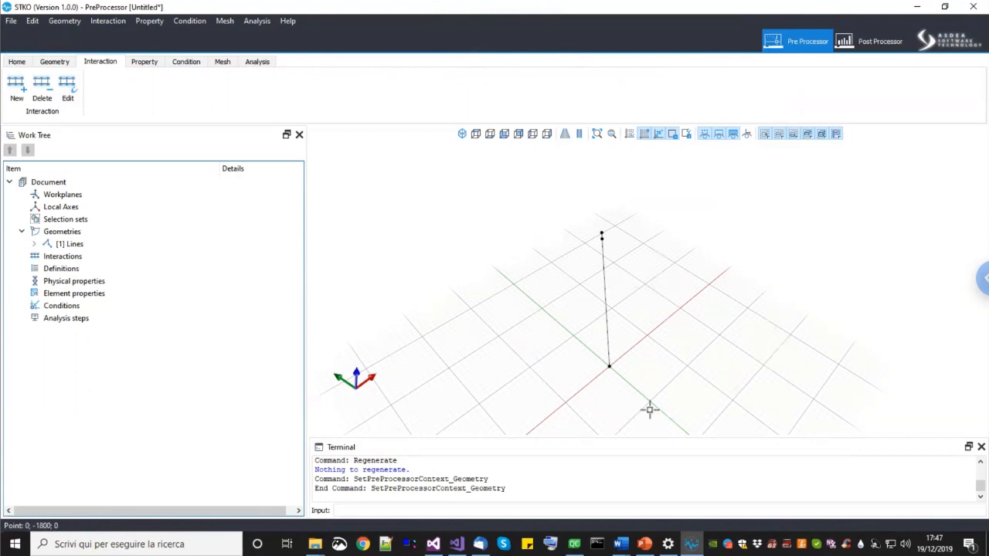
click(68, 270)
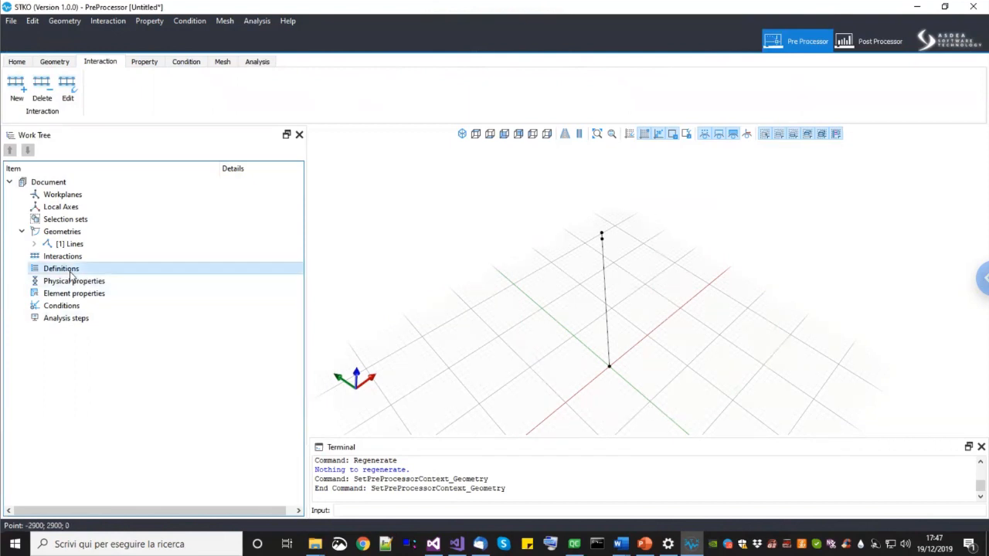
click(66, 320)
click(77, 269)
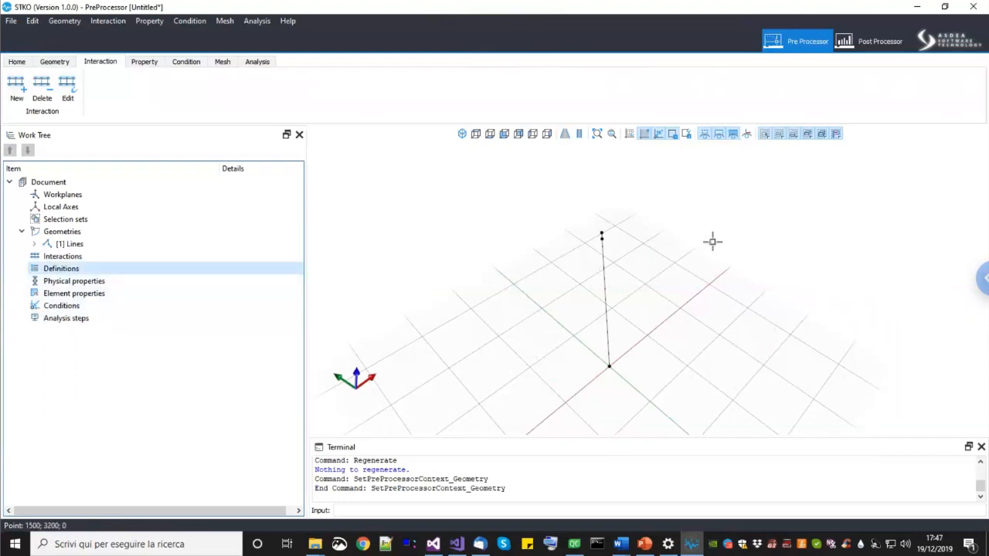
Step: Add a new definition to the document and name it ramp
click(147, 66)
right_click(81, 269)
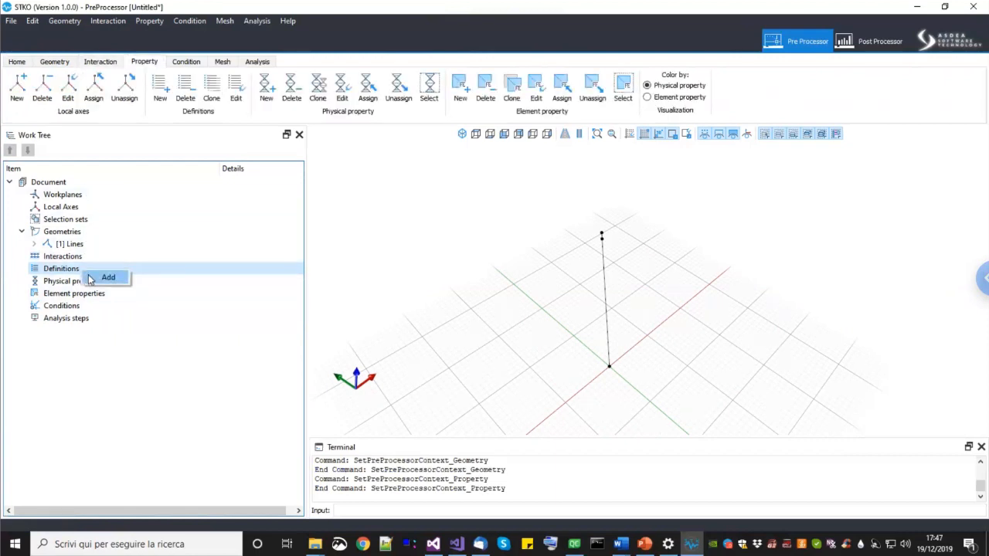
click(90, 279)
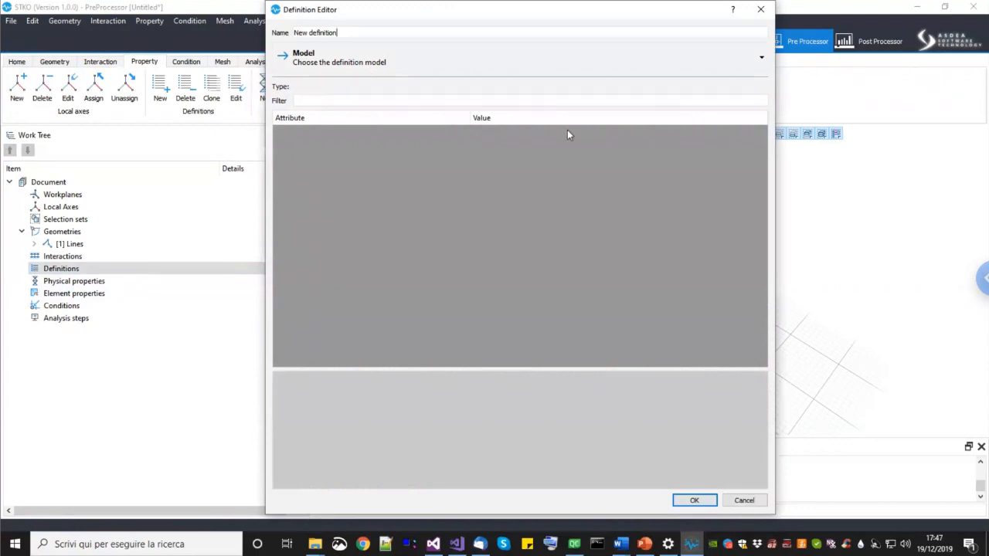
drag(337, 32, 287, 33)
click(342, 70)
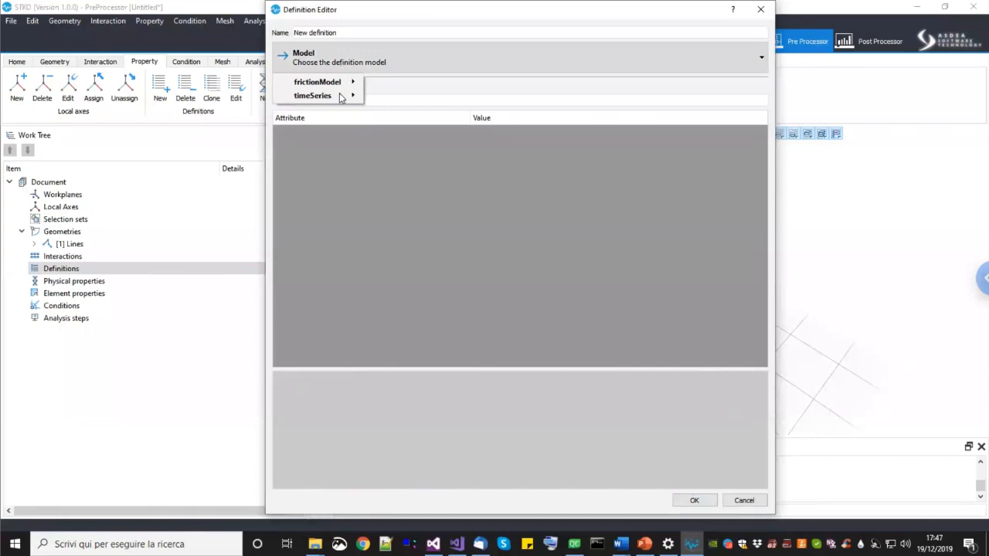
mouse_move(340, 97)
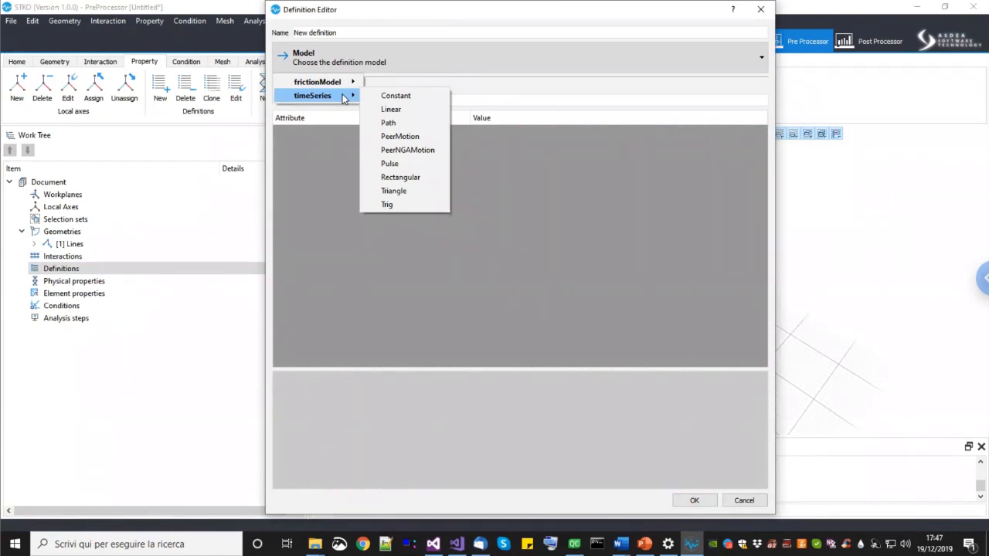
drag(347, 31, 284, 33)
text(ramp)
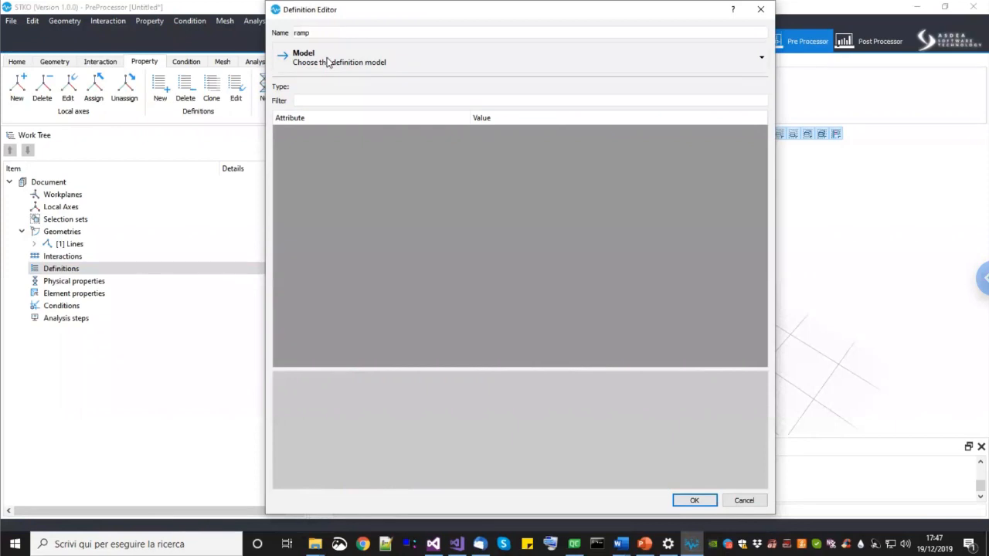
Step: Choose the Linear timeSeries model for the ramp definition
click(327, 62)
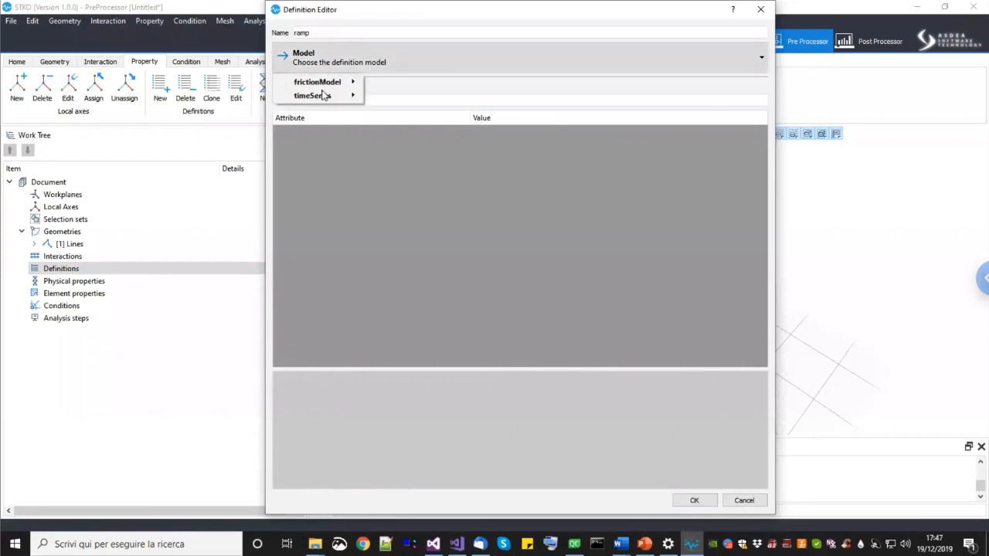
mouse_move(318, 96)
click(397, 109)
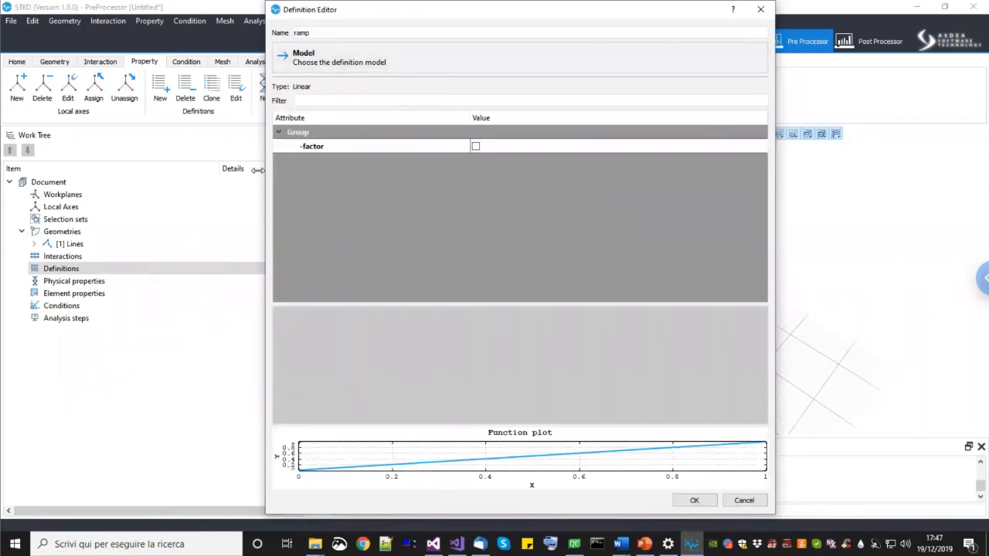
Step: Review the -factor description and enlarge the function plot of the ramp definition, then accept the definition with the factor disabled
click(378, 147)
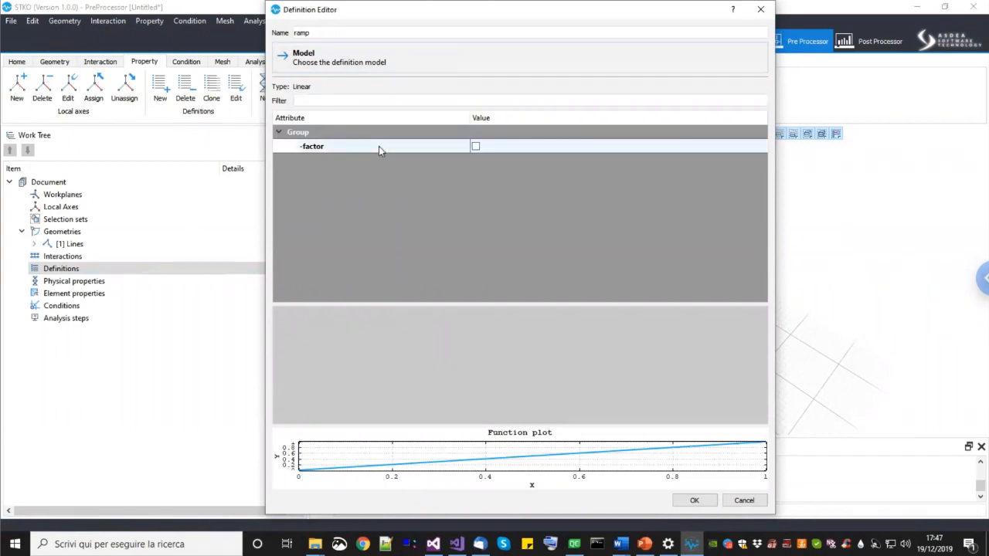
click(378, 147)
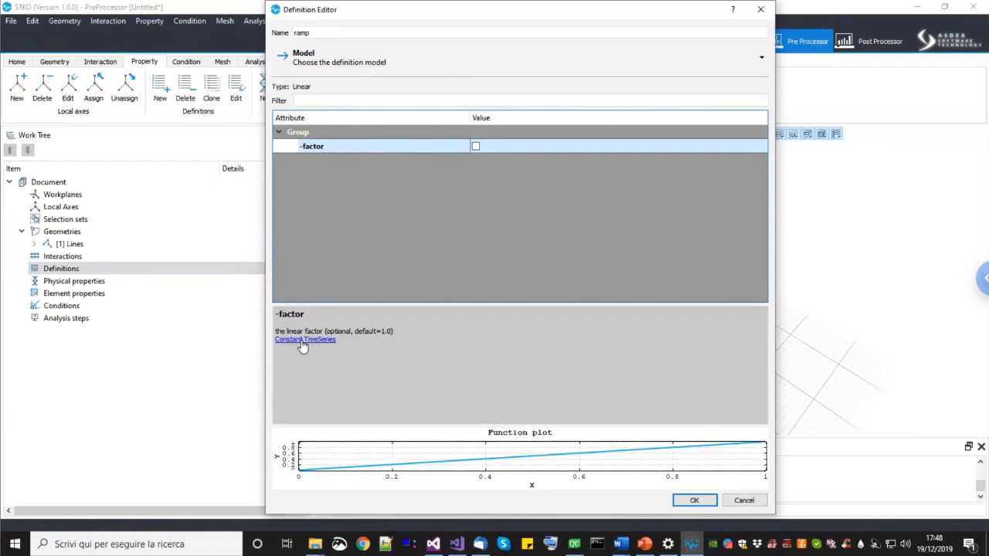
drag(353, 424, 348, 402)
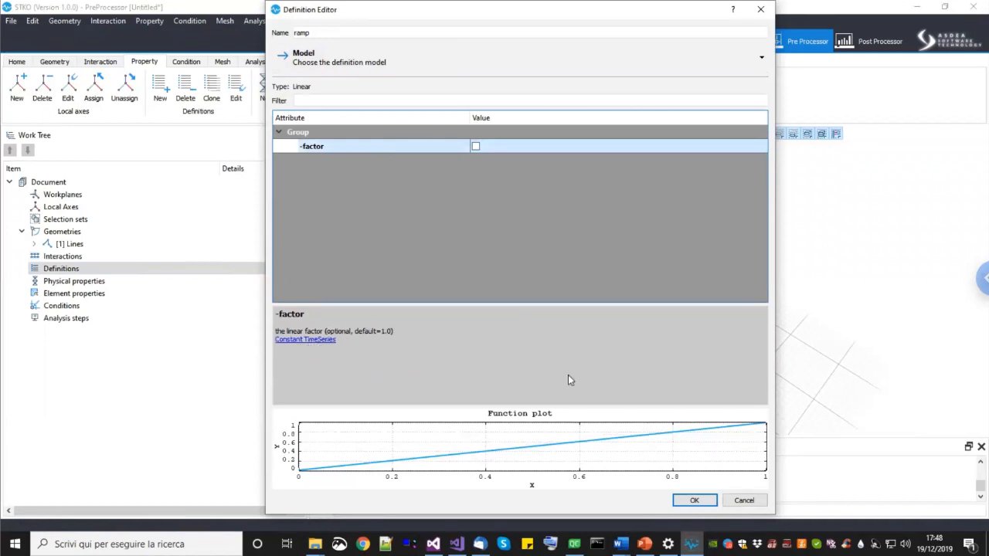
click(690, 500)
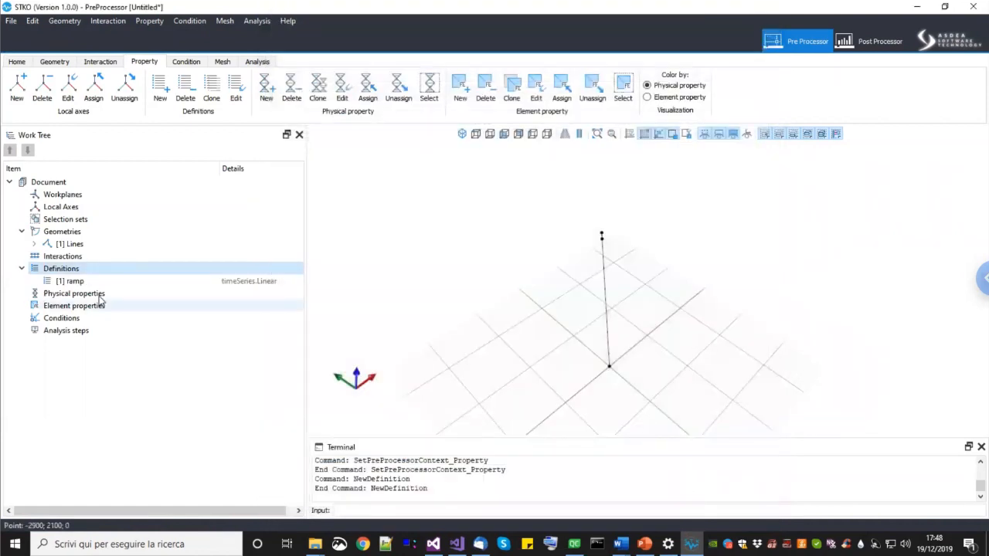
Step: Add a second definition named cycle and choose the Path timeSeries model for it
right_click(89, 272)
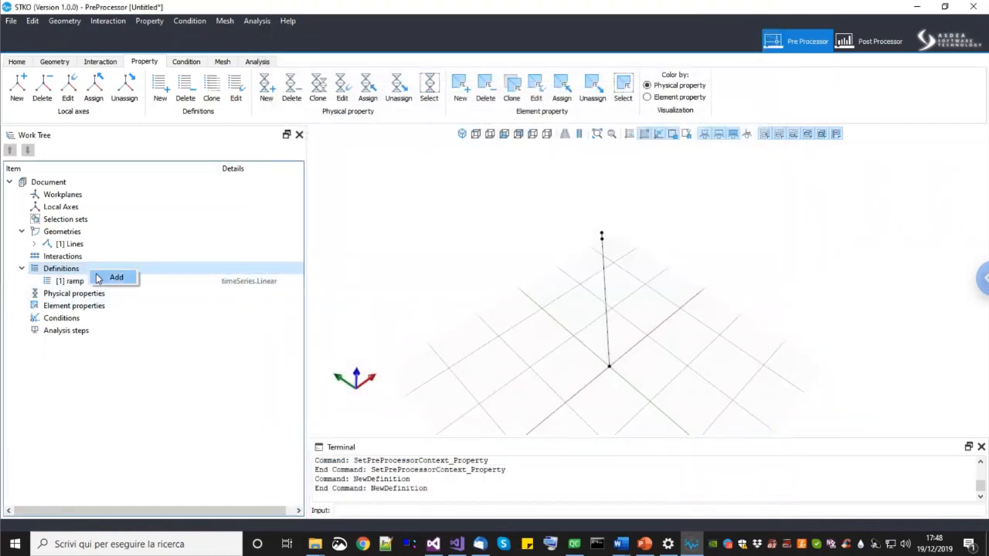
click(99, 278)
drag(345, 35, 288, 31)
text(cycle)
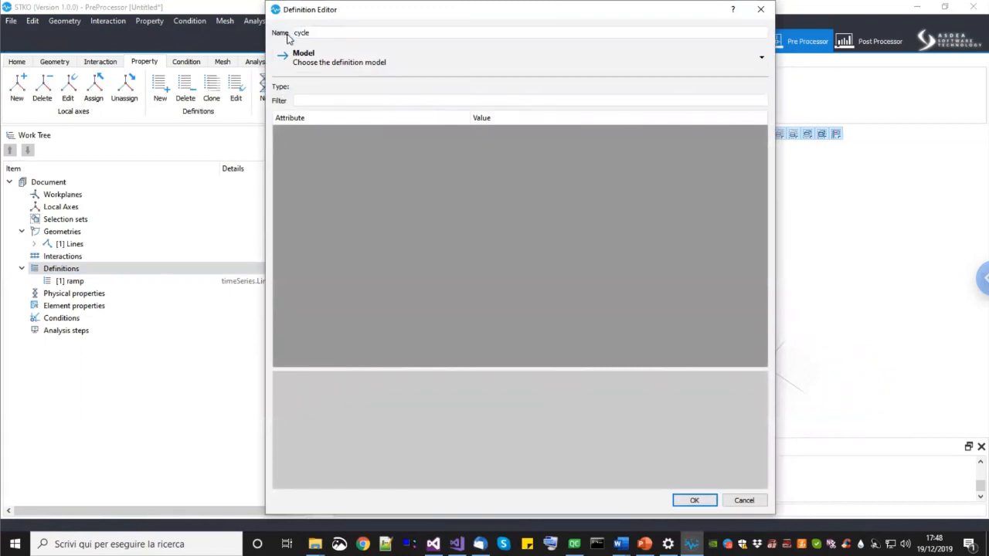
click(315, 61)
mouse_move(324, 95)
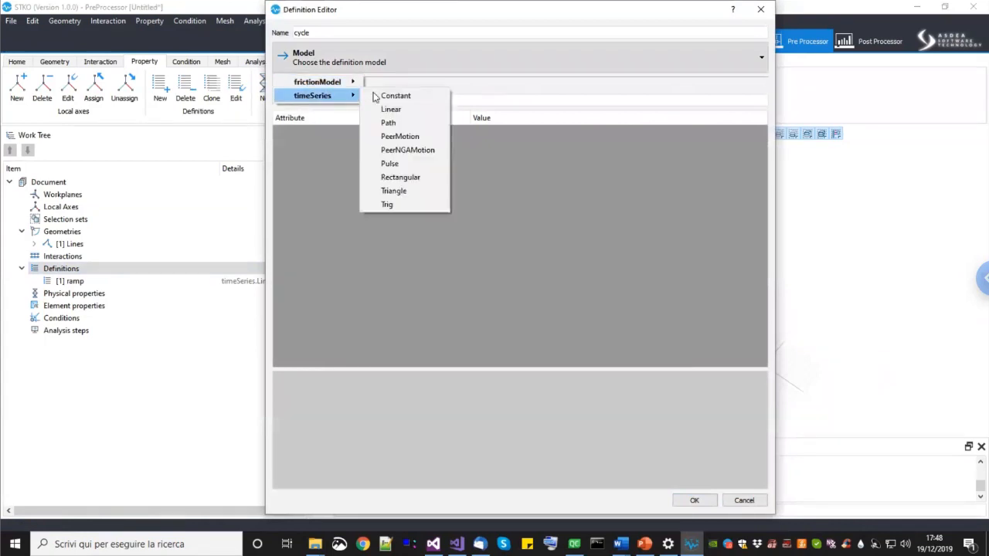
click(388, 123)
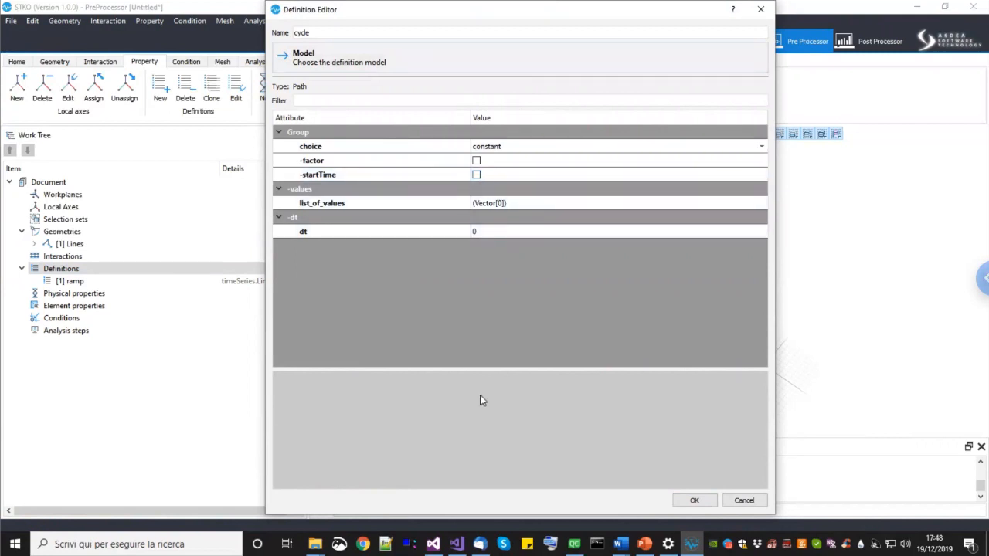
Step: Switch to File Explorer, open cyclic.txt from the fiber_column support folder in Notepad++, and copy all its values
click(314, 542)
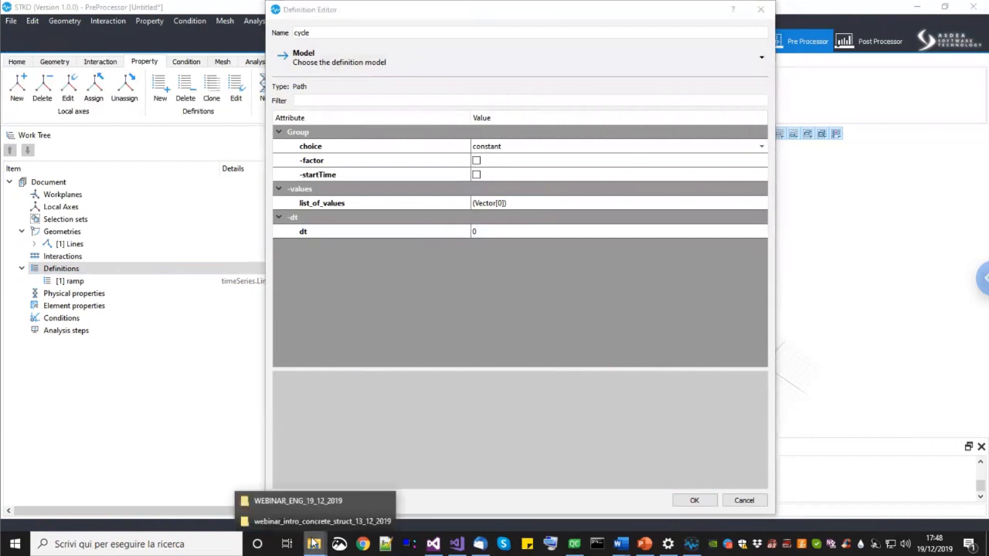
click(309, 522)
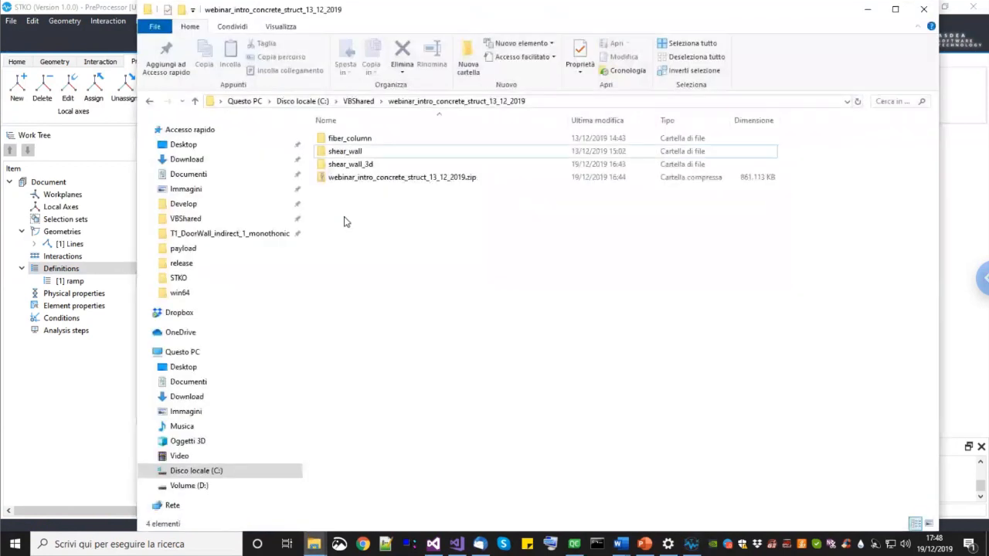
double_click(353, 139)
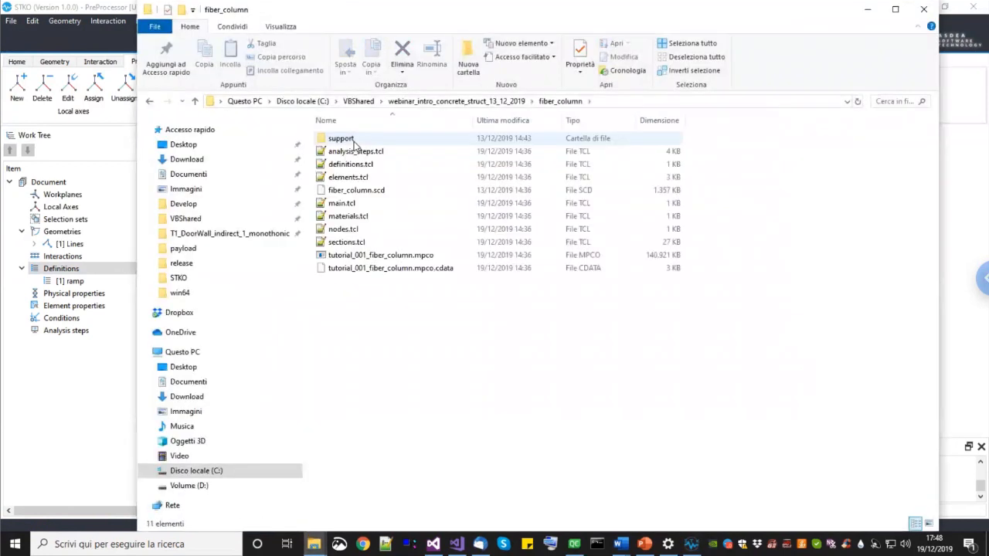
double_click(341, 139)
double_click(344, 152)
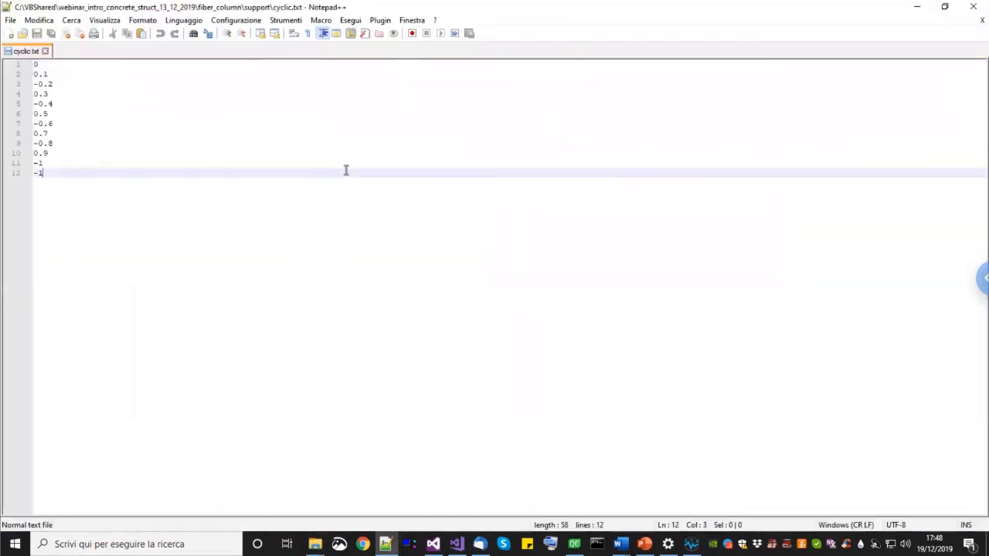
key(ctrl+a)
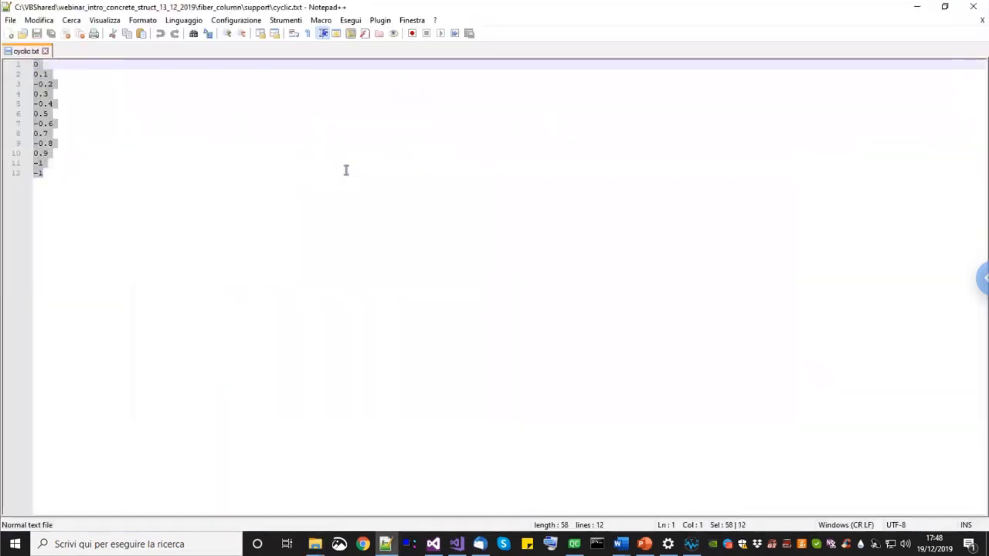
Step: Return to STKO and paste the copied load factors into the cycle definition's list_of_values vector
click(691, 544)
click(670, 207)
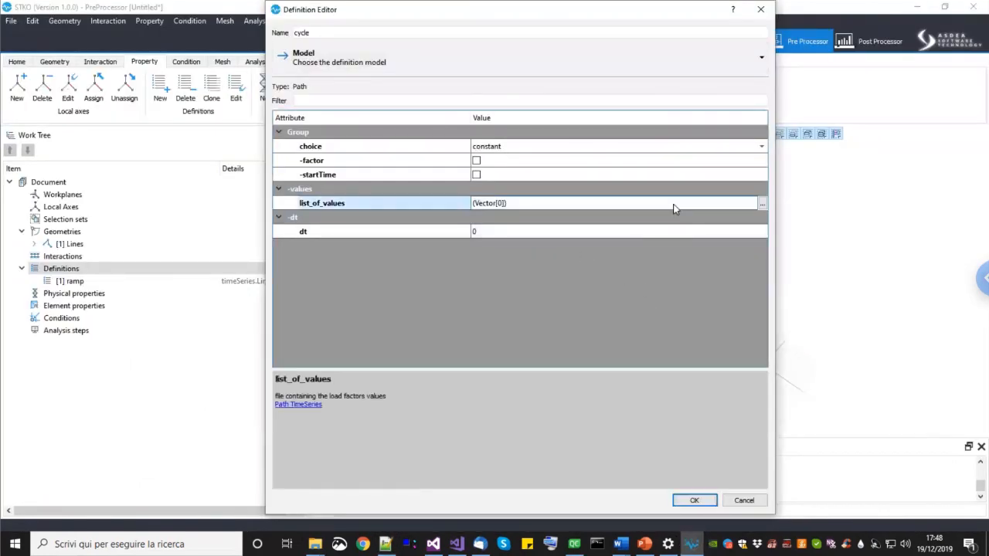
click(761, 204)
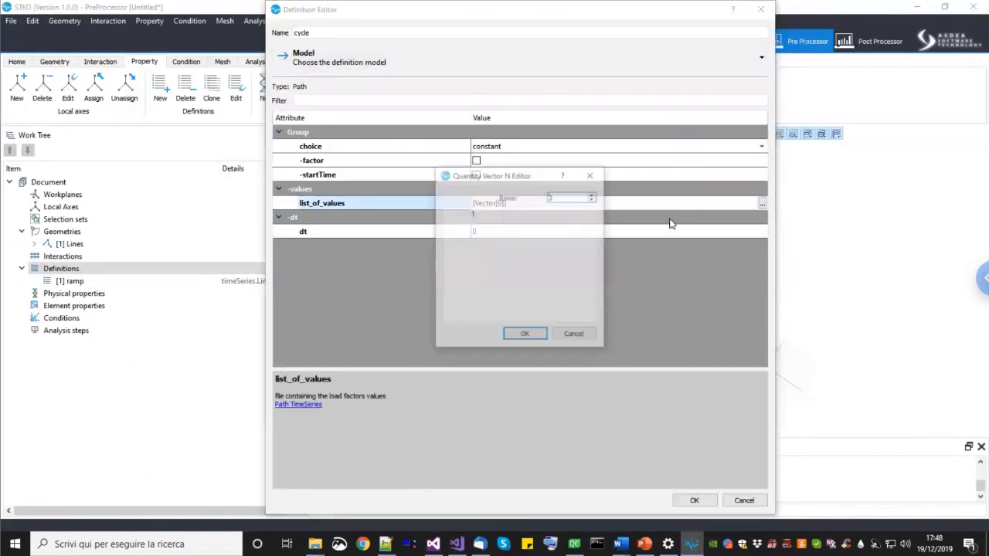
key(ctrl+v)
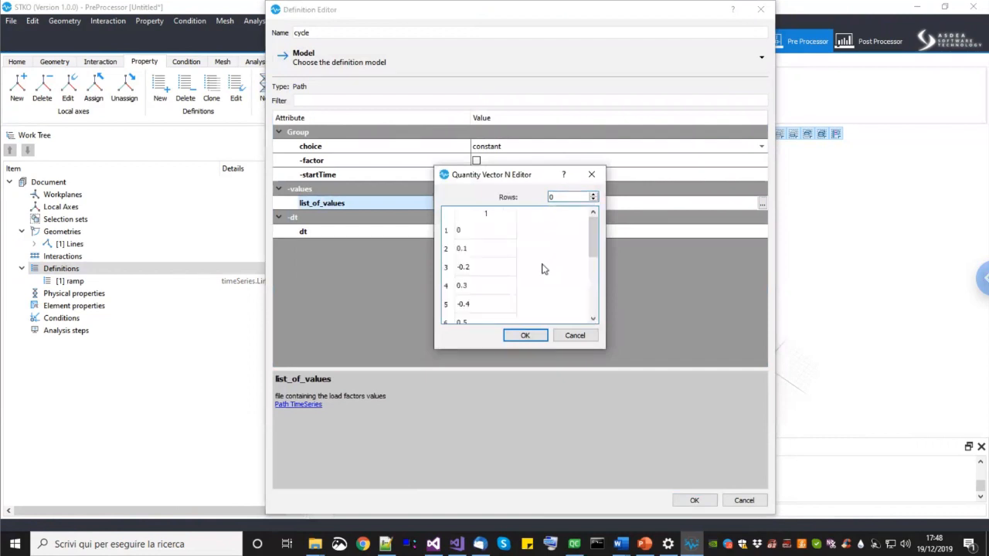
click(525, 335)
Step: Set the cycle definition's dt to 0.1 and accept the definition
click(509, 232)
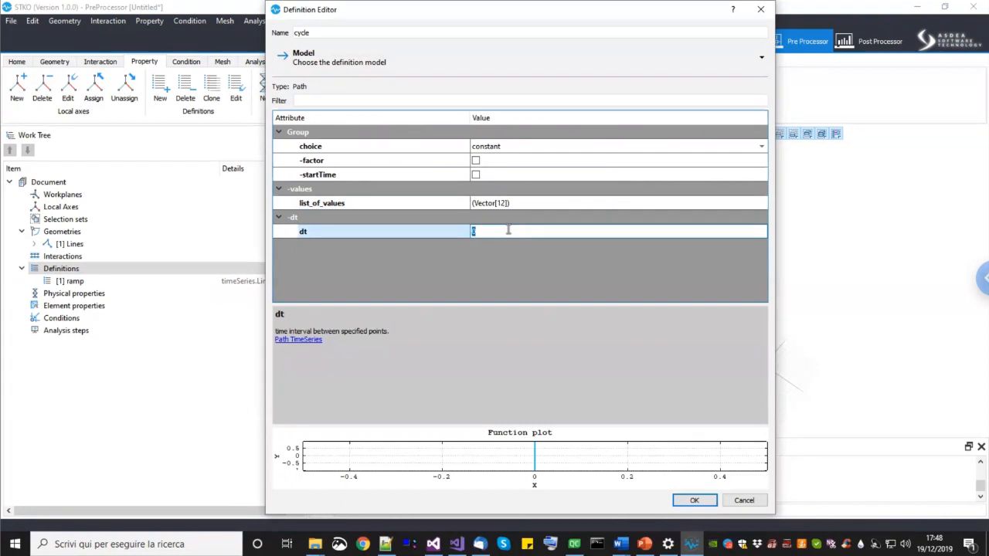
text(0.1)
key(Return)
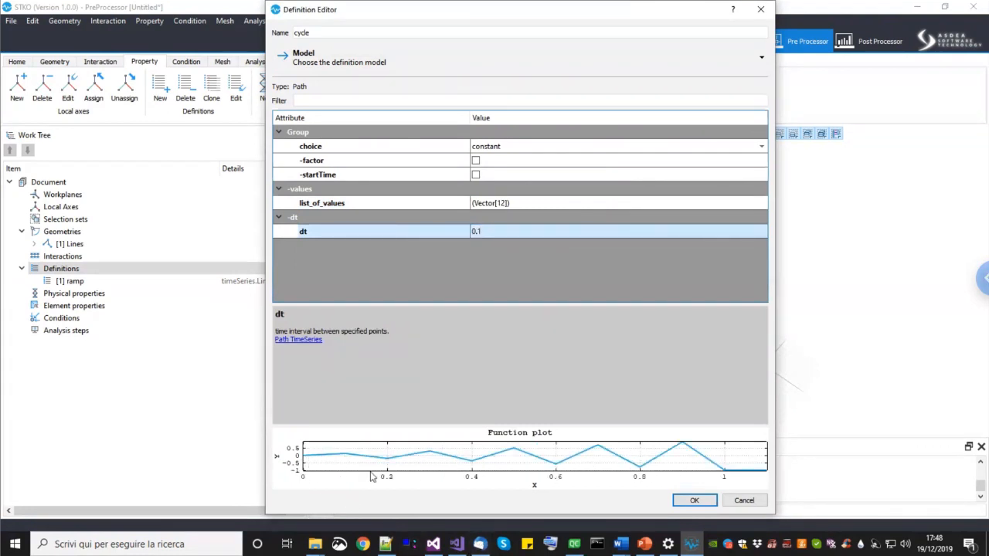
click(695, 501)
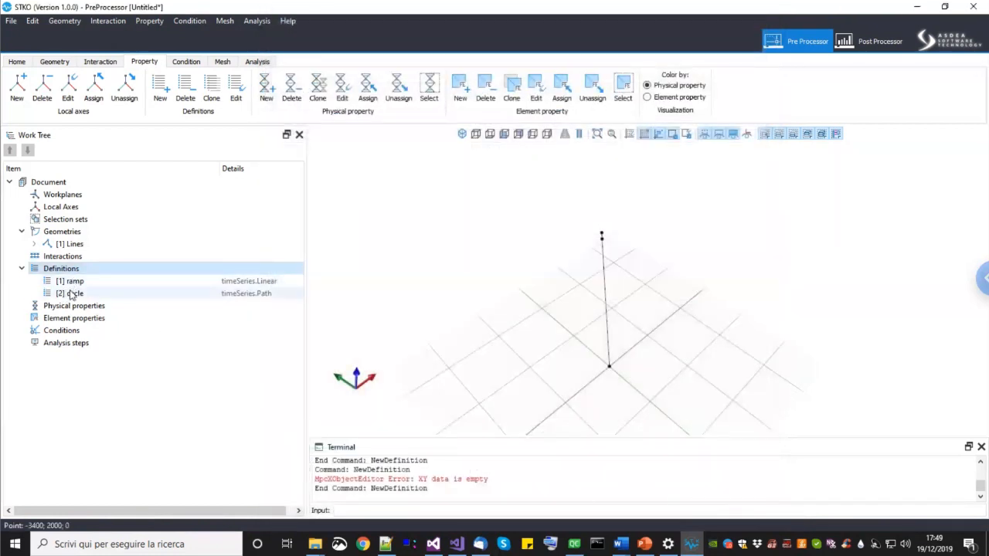
Step: Add a new physical property to the document and name it concrete
drag(219, 169, 214, 170)
click(66, 307)
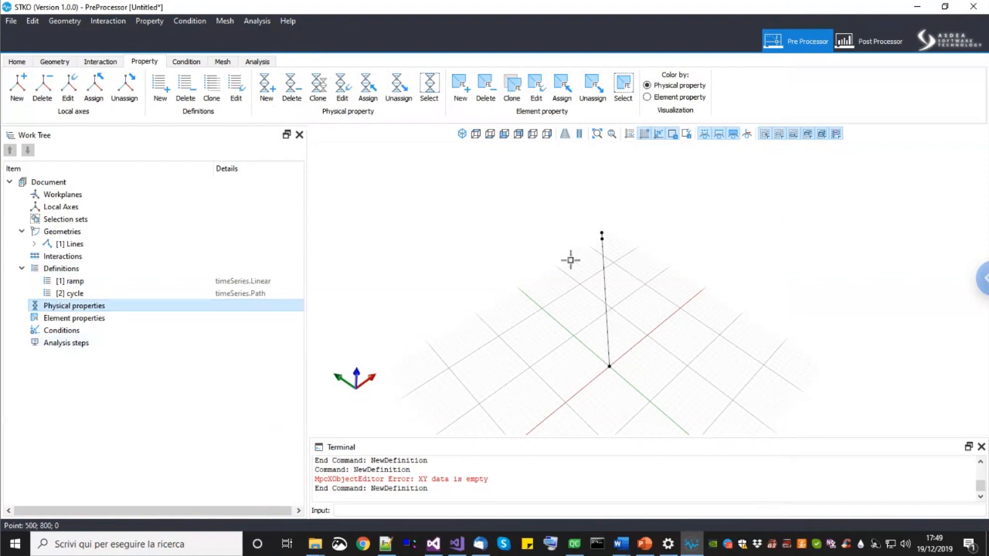
right_click(121, 310)
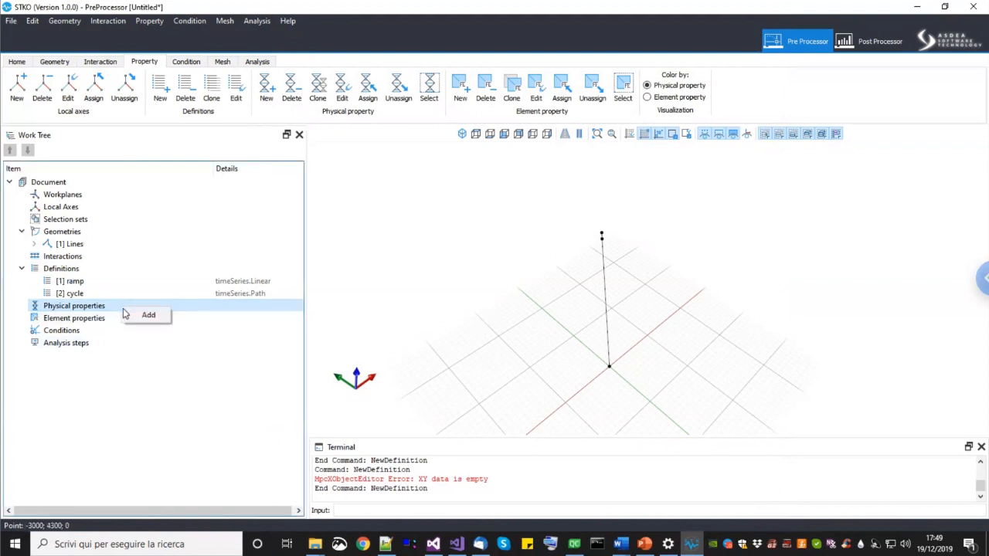
click(147, 316)
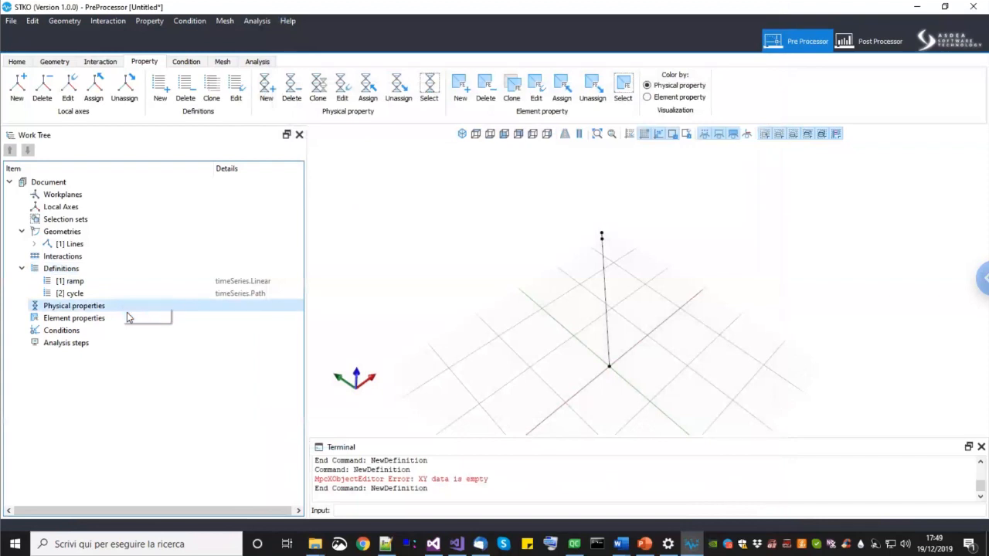
click(298, 43)
drag(191, 42, 216, 42)
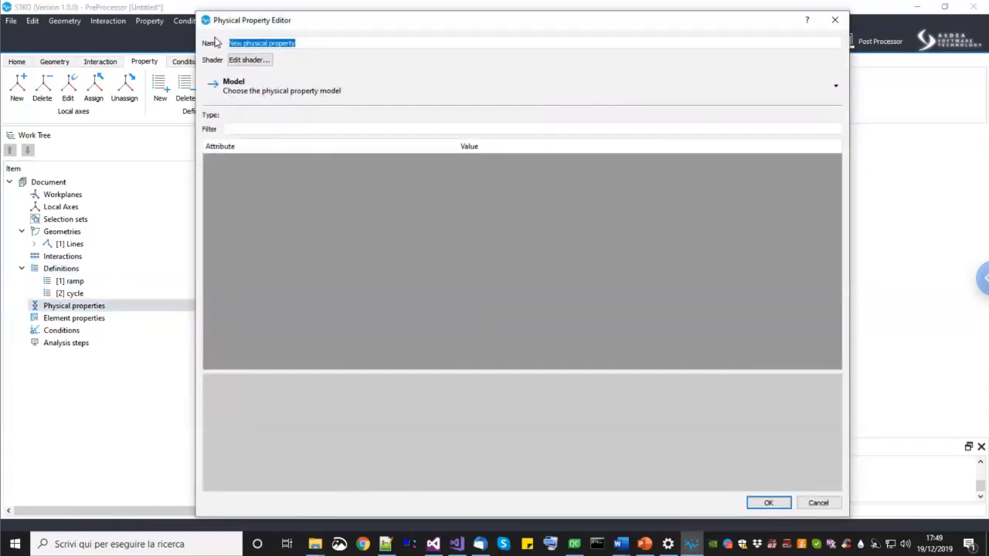
text(concrete)
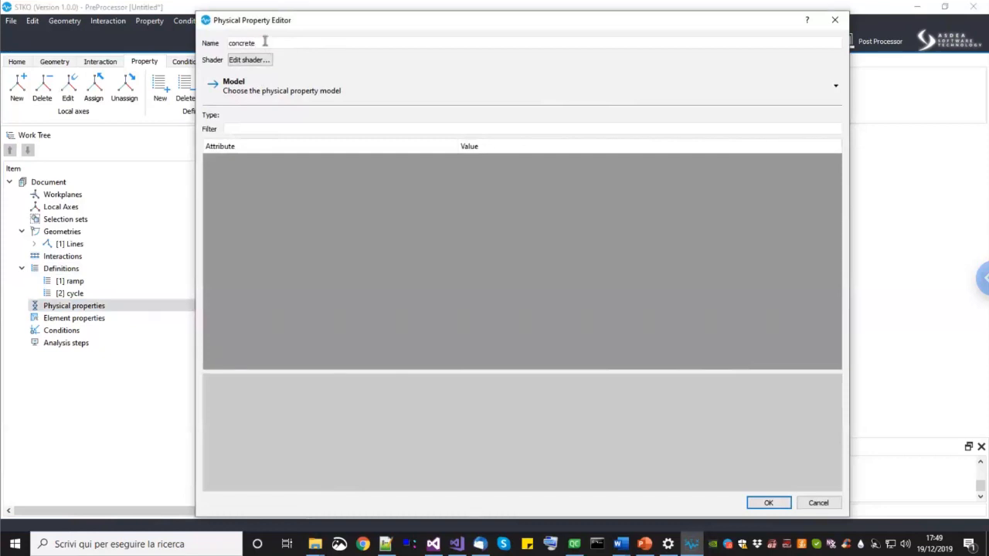
Step: Choose the uniaxial Concrete02 material model for the concrete property
click(276, 84)
mouse_move(260, 124)
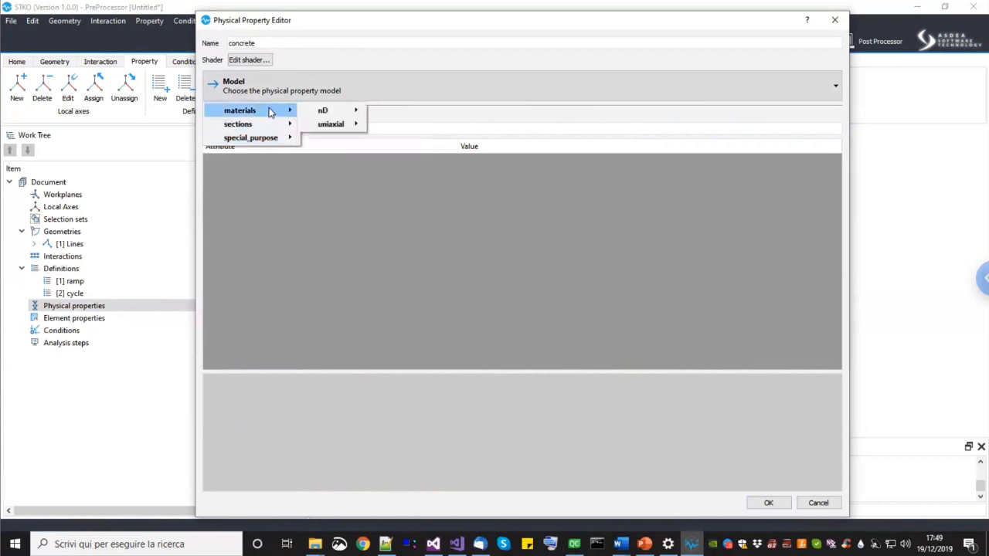
mouse_move(328, 126)
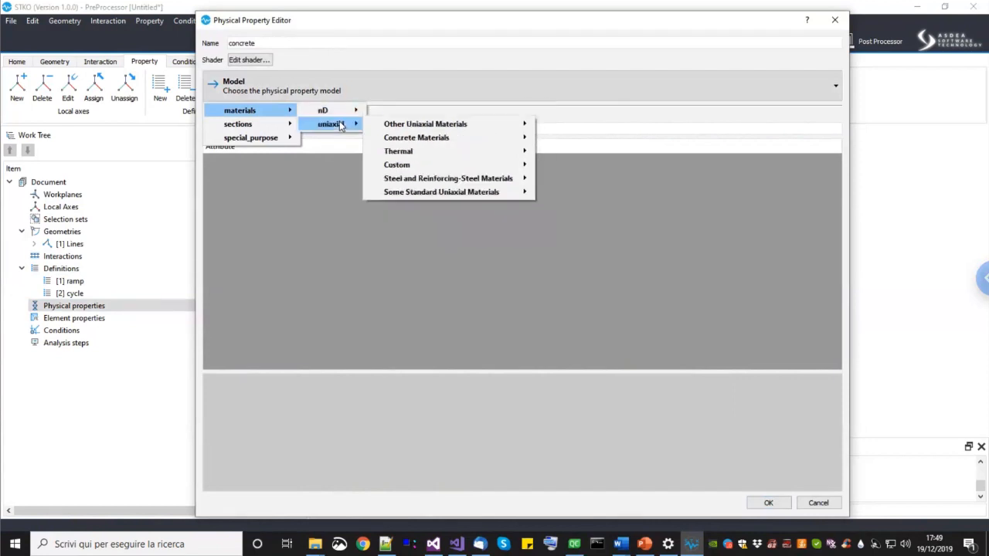
mouse_move(468, 139)
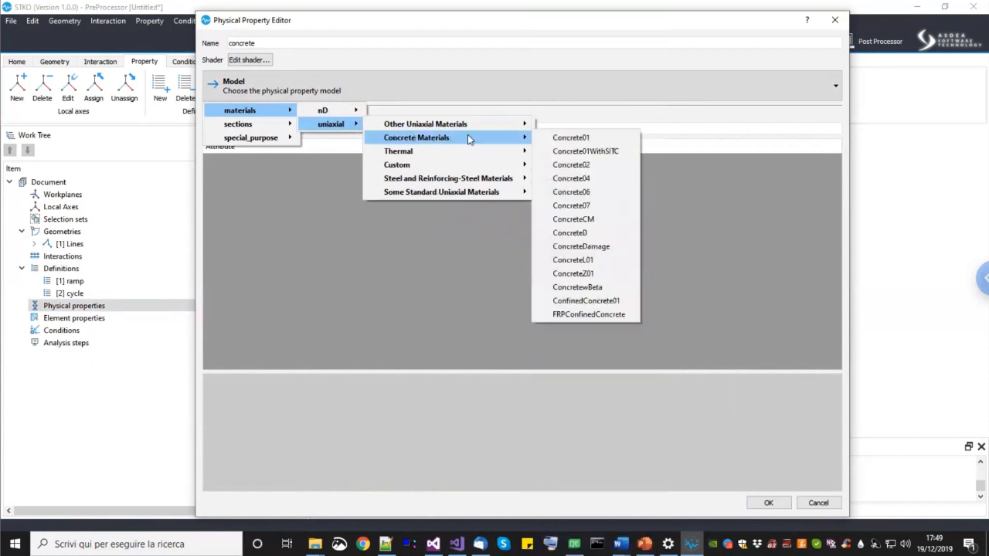
click(555, 165)
Step: Set the concrete material's fpc to -30, epsc0 to -0.002 and fpcu to -5
double_click(349, 175)
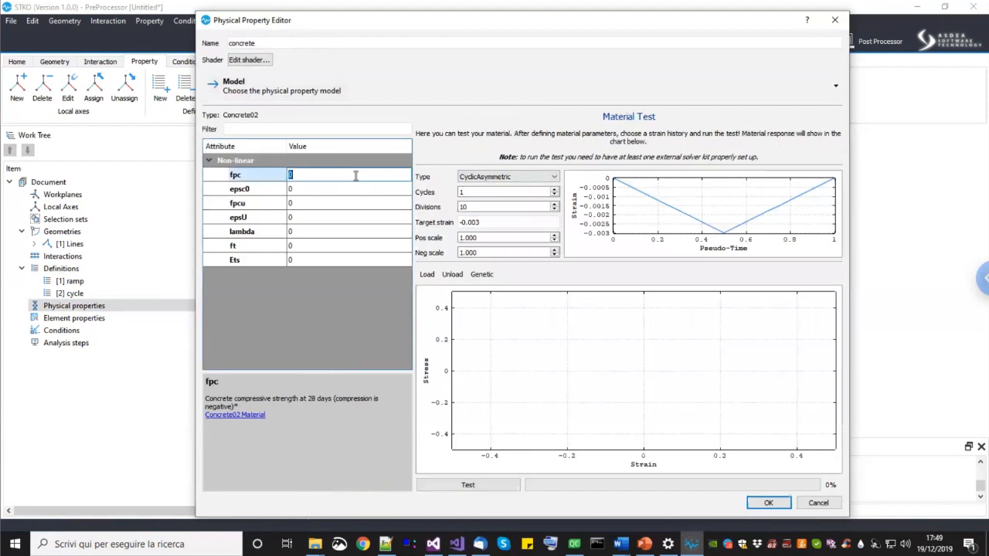
text(-3)
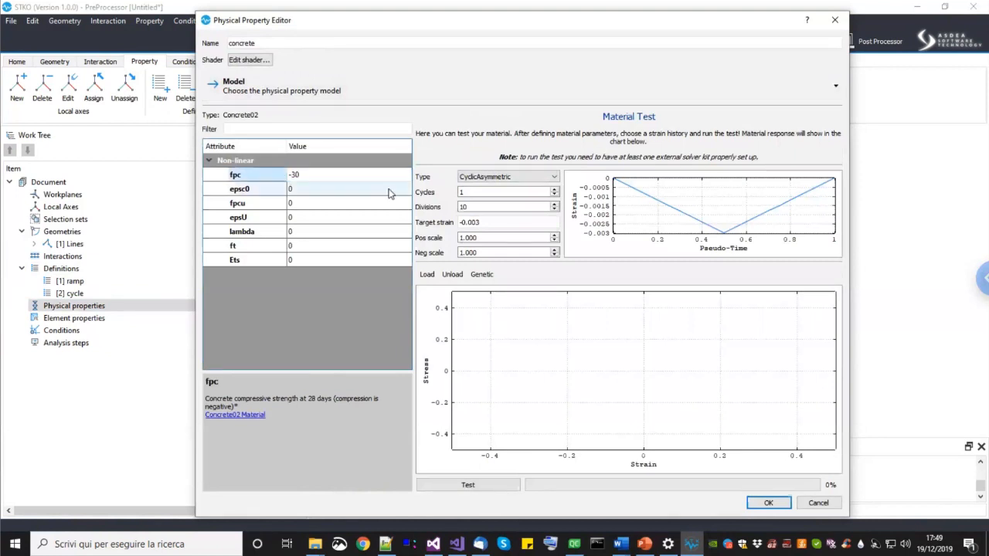
double_click(389, 189)
text(-0.002)
double_click(381, 203)
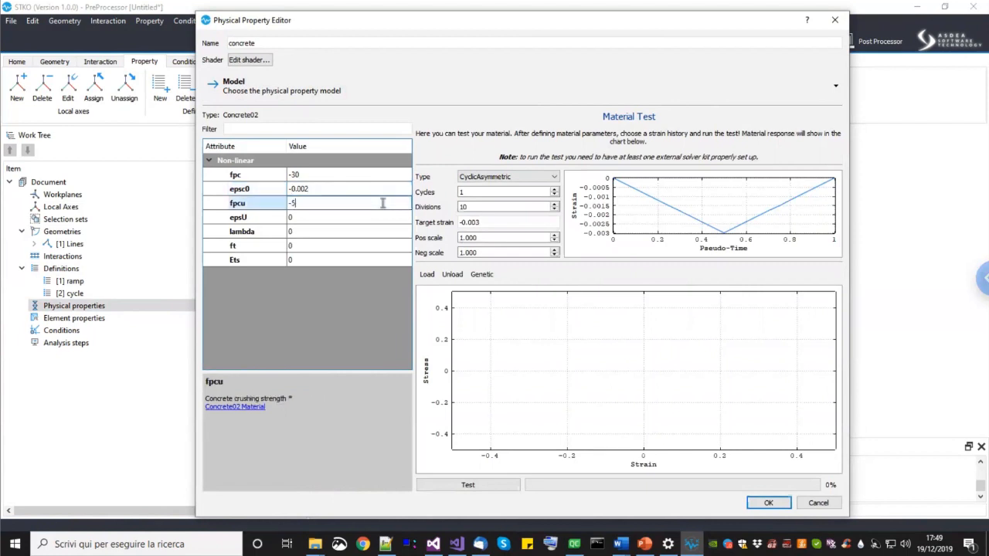
click(380, 231)
Step: Set the concrete material's epsU to -0.02, lambda to 0.1, ft to 3 and Ets to 500
double_click(378, 217)
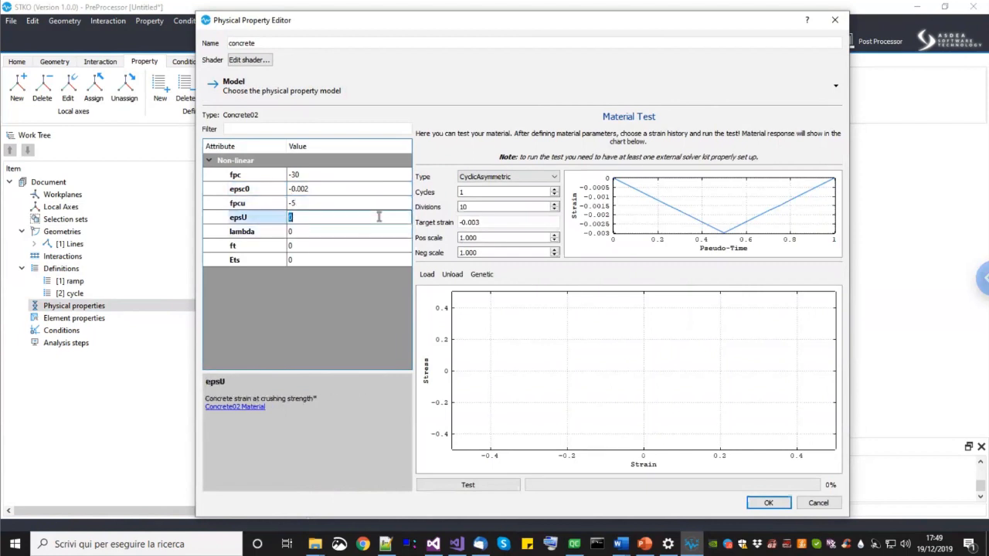
click(361, 231)
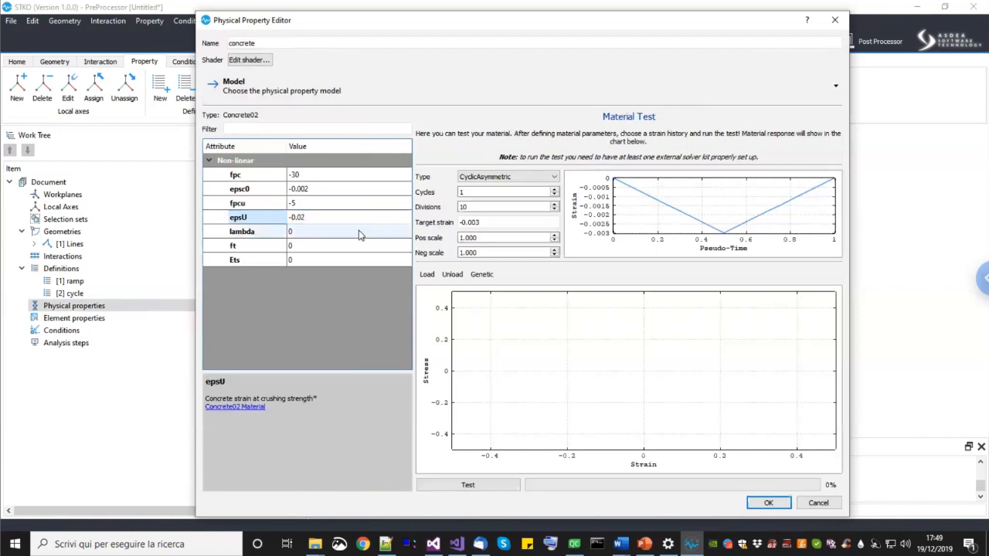
double_click(360, 231)
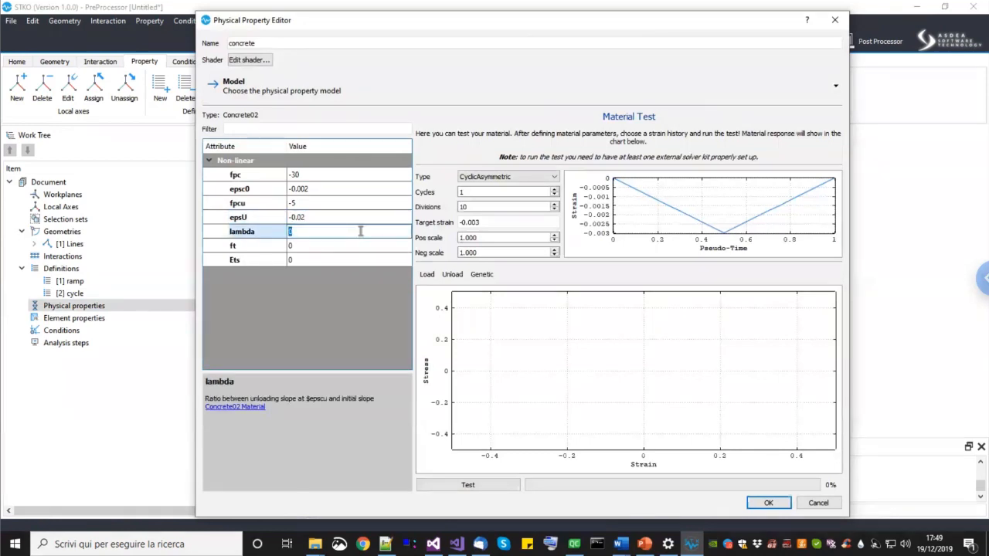
double_click(342, 245)
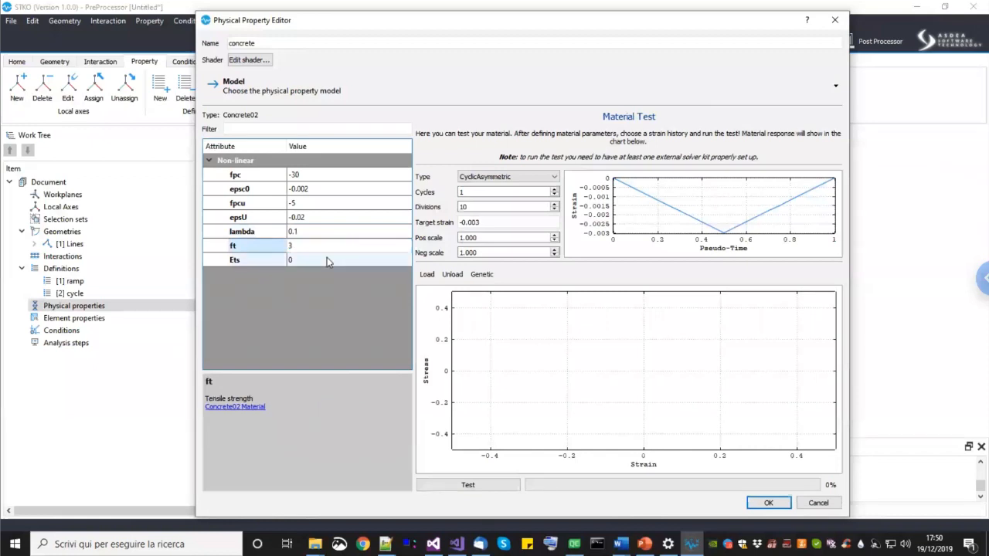
double_click(328, 260)
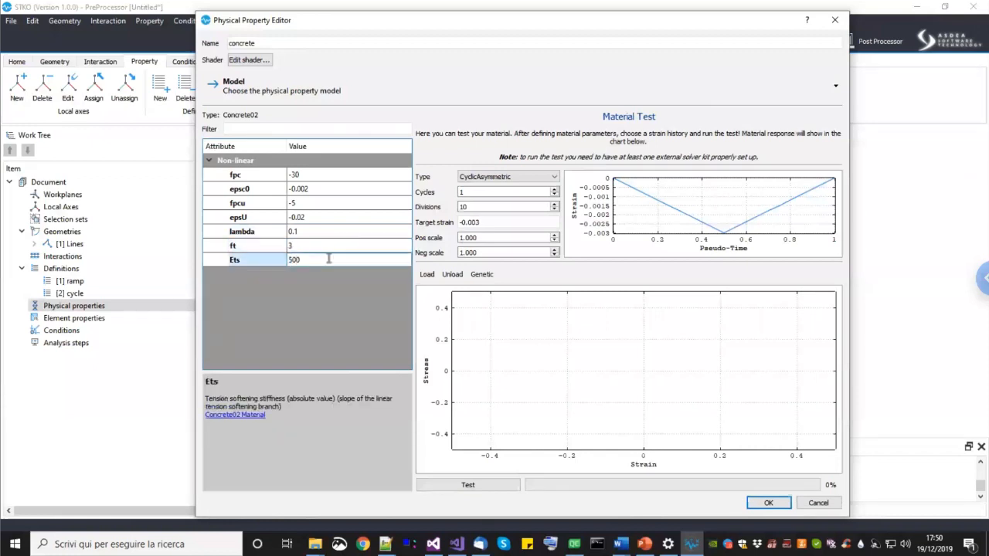
Step: Set Ets to 5000 and configure the material test as CyclicEN12512 with 100 divisions and a positive scale of 0.1
click(299, 314)
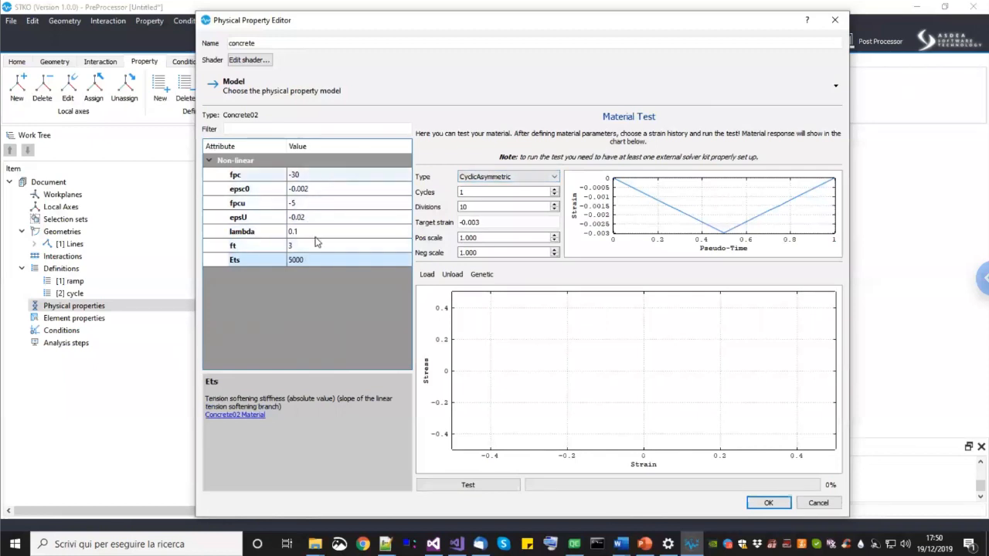
click(500, 177)
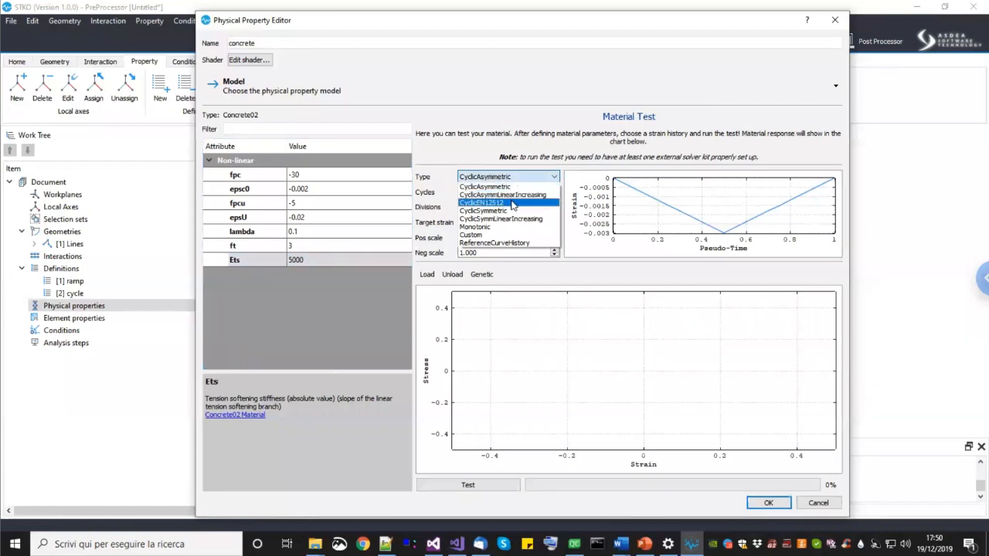
click(513, 203)
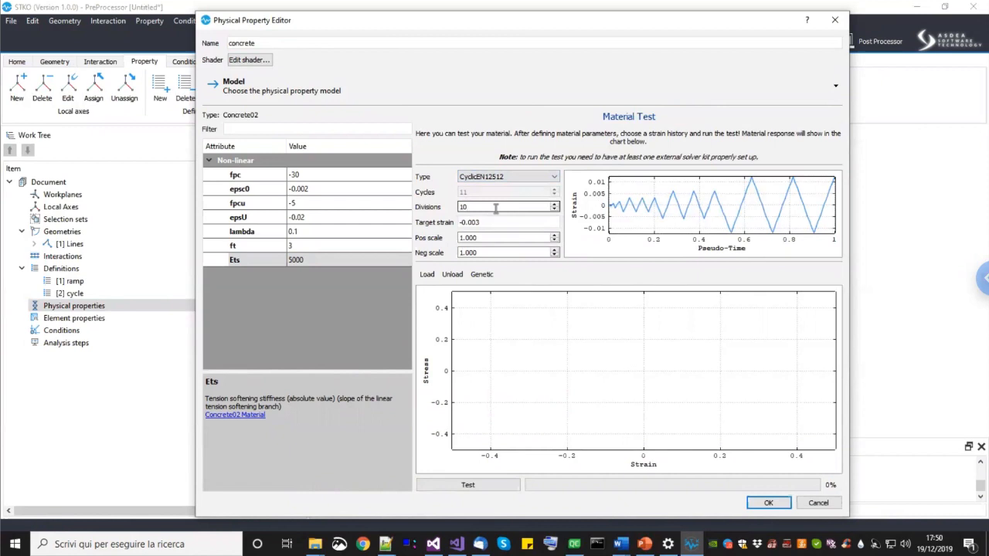
text(0)
drag(484, 238, 455, 239)
text(0)
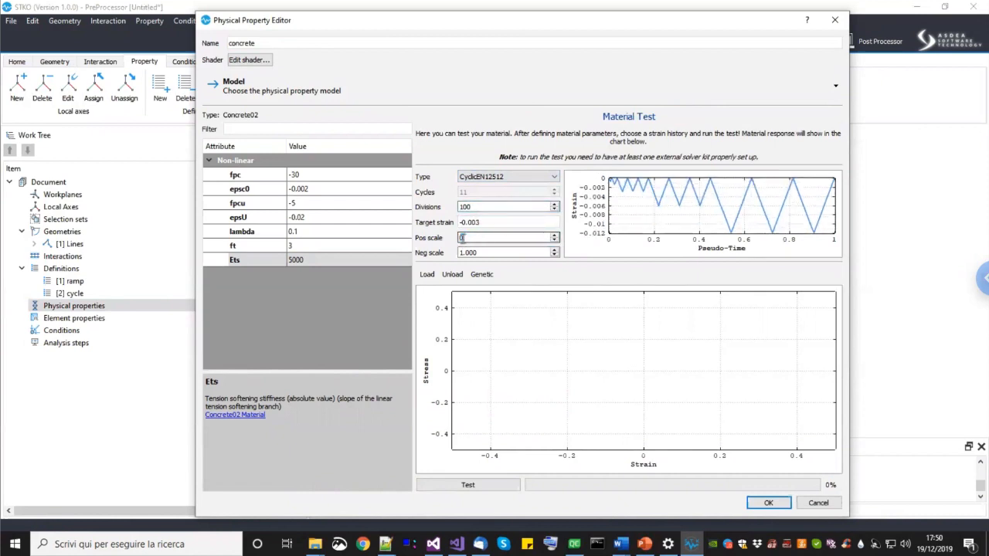
text(.1)
click(507, 251)
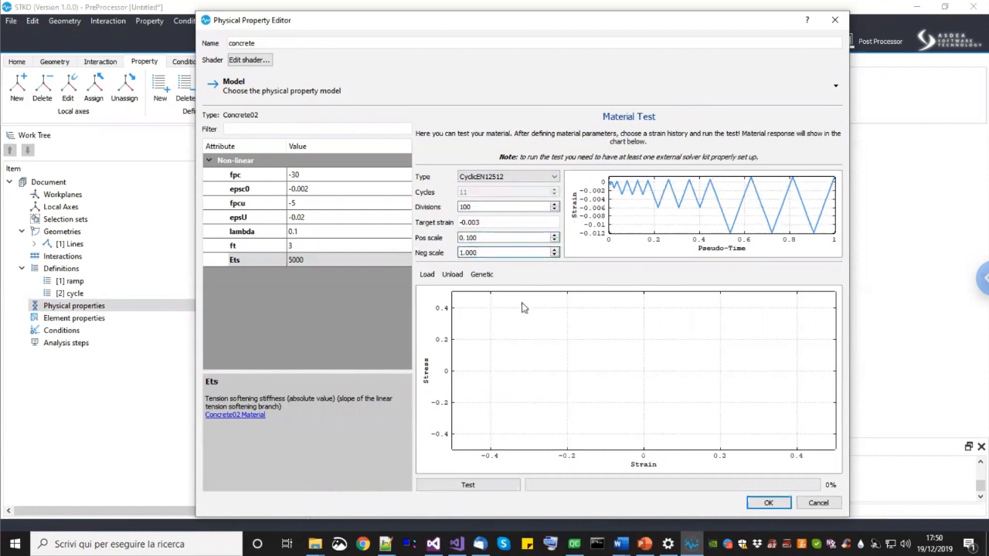
Step: Run the concrete material test and examine the full cyclic stress-strain response
click(498, 487)
scroll(662, 369, down, 4)
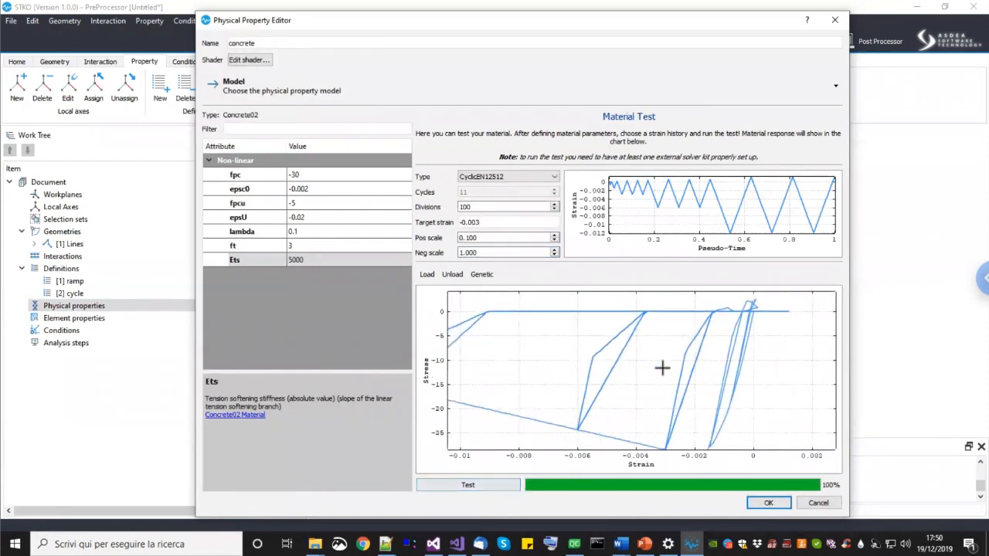
scroll(657, 371, up, 1)
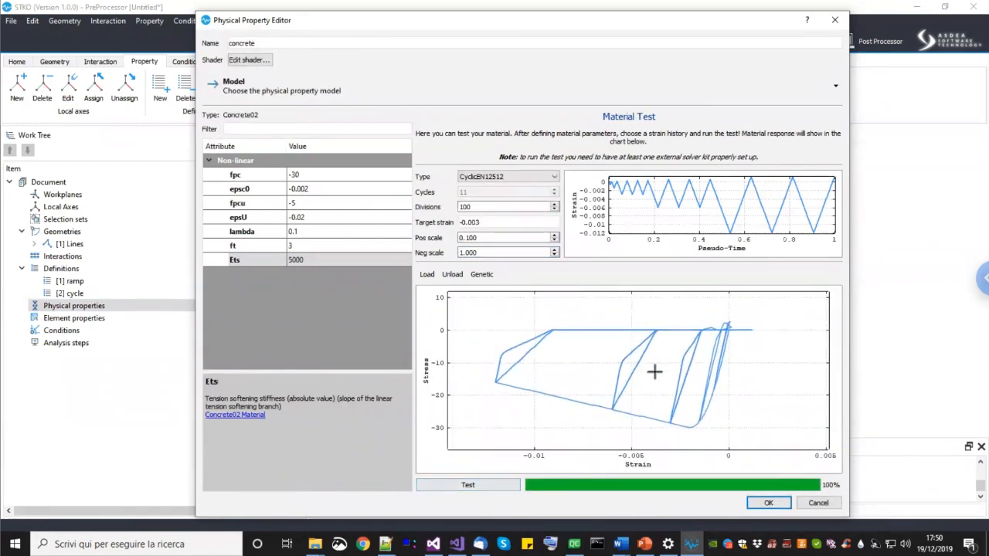
scroll(654, 371, up, 1)
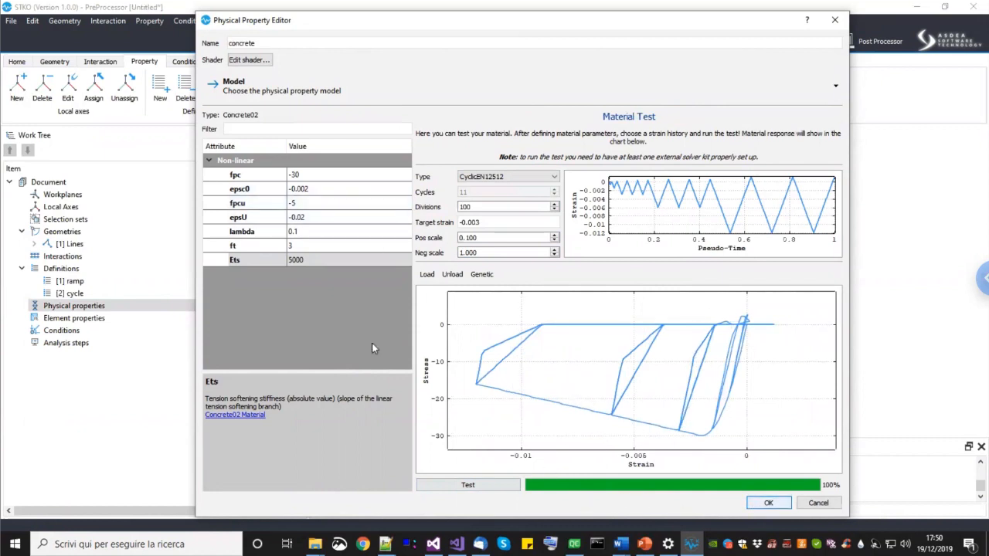
Step: Set the concrete's epsU to -0.01 and rerun the material test to compare the response
double_click(318, 219)
click(310, 218)
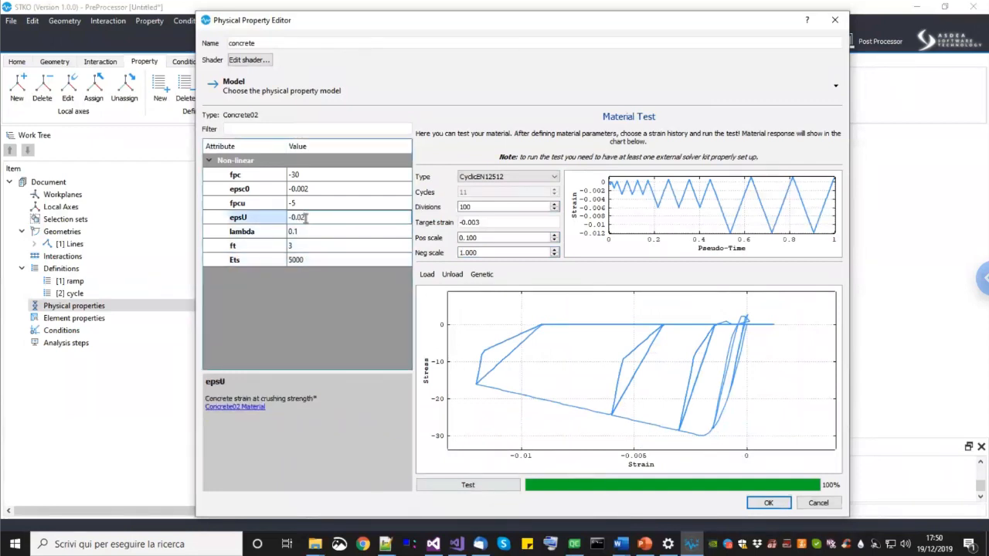
key(Return)
click(500, 490)
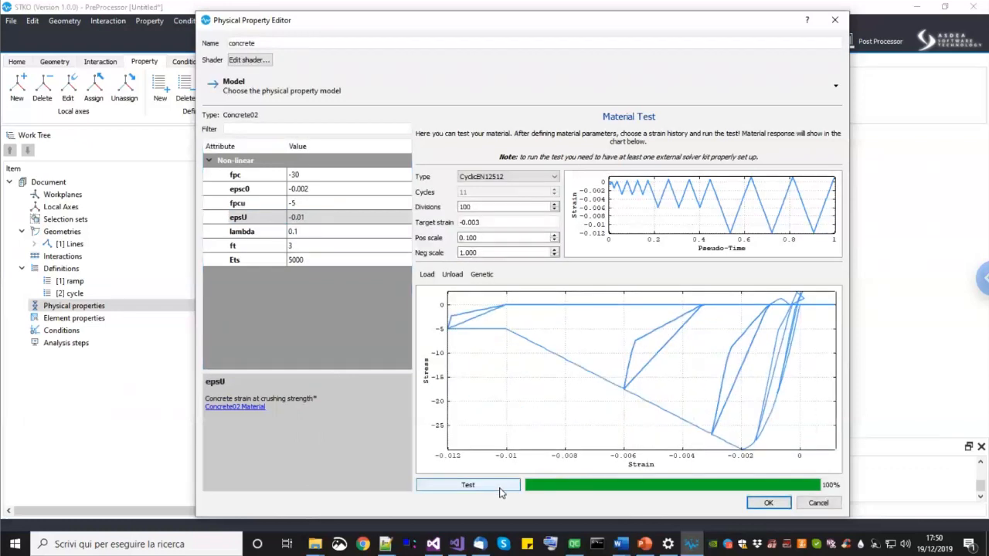
Step: Set the concrete's epsU back to -0.02, rerun the material test and accept the concrete property
double_click(315, 217)
click(306, 217)
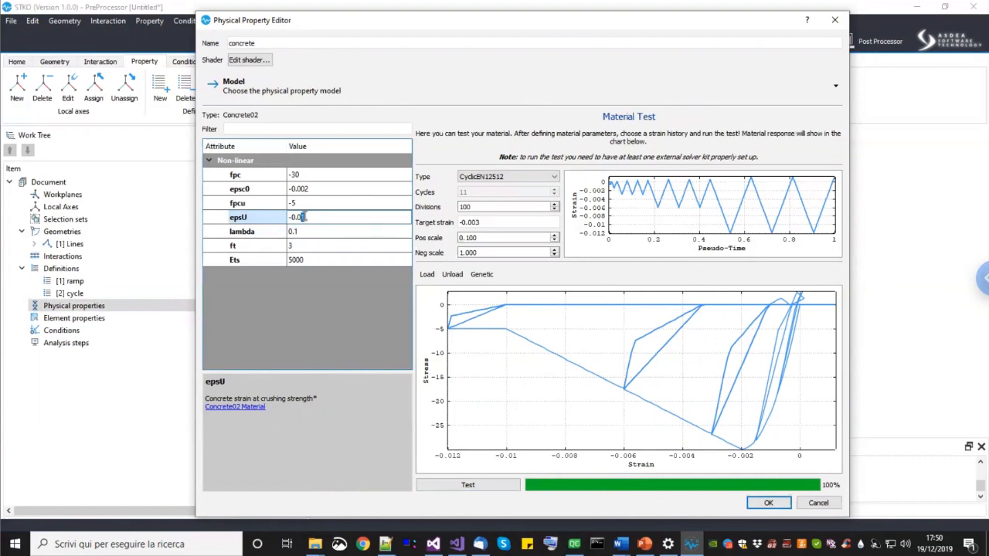
key(Return)
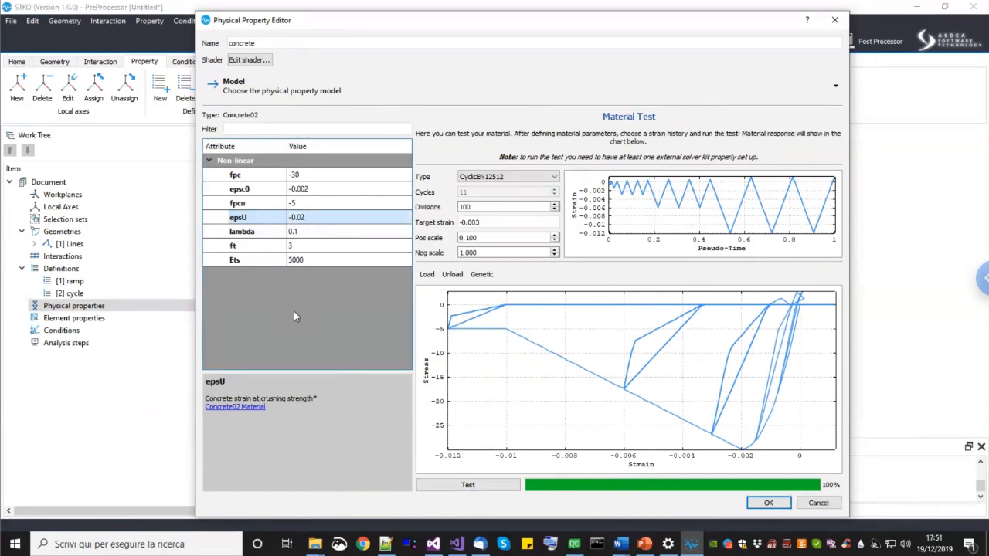
click(480, 487)
click(768, 504)
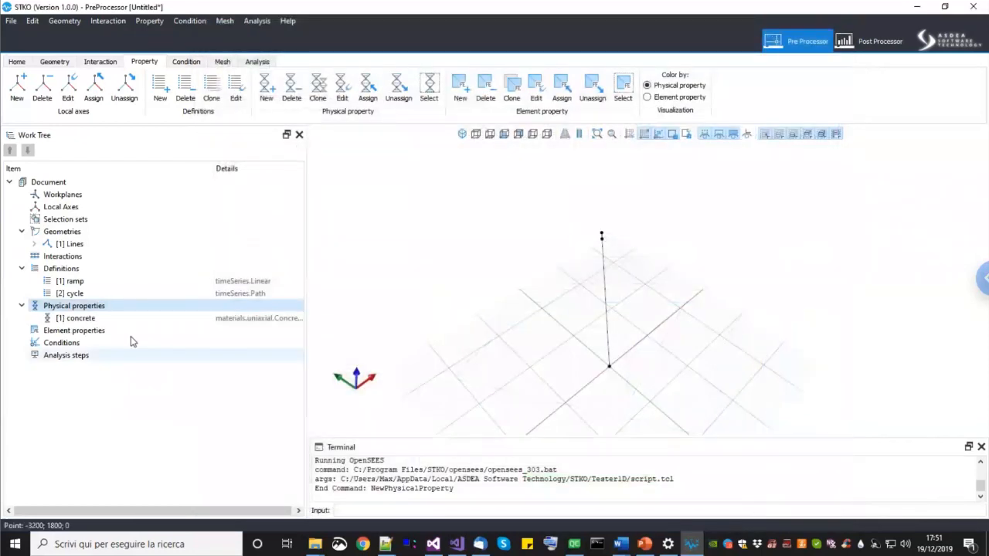
Step: Add a second physical property to the document and name it steel
click(131, 315)
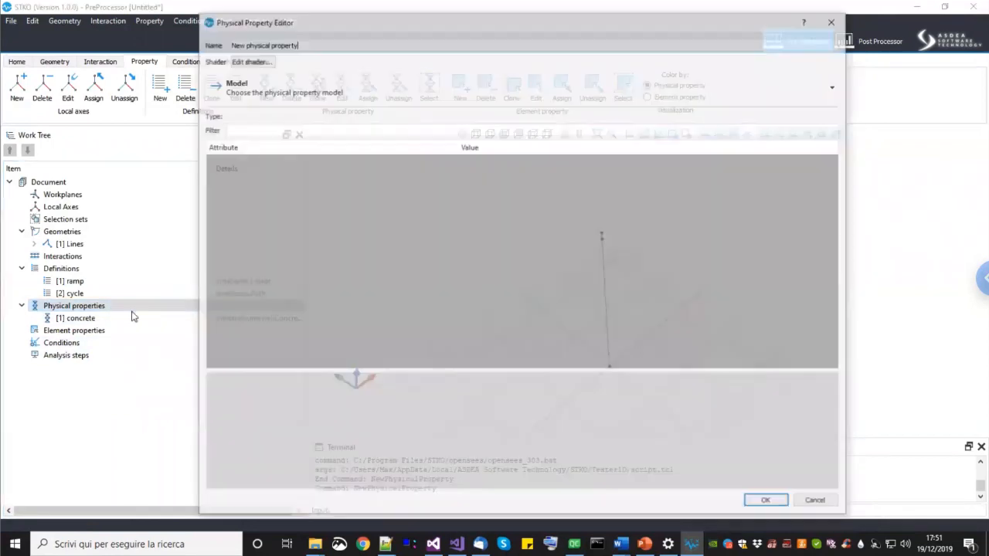
drag(309, 46, 206, 40)
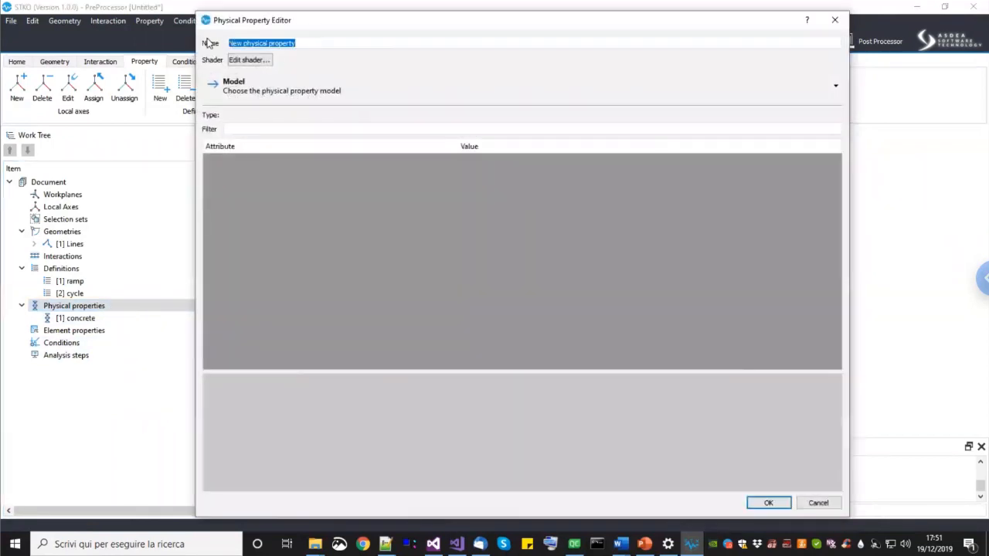
text(steel)
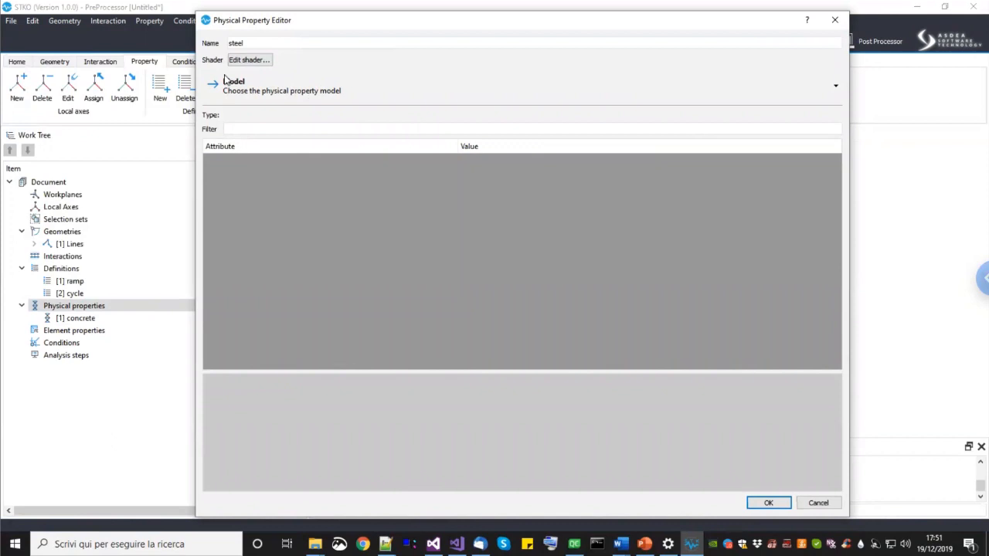
Step: Choose the uniaxial Steel02 material model for the steel property
click(231, 90)
mouse_move(250, 110)
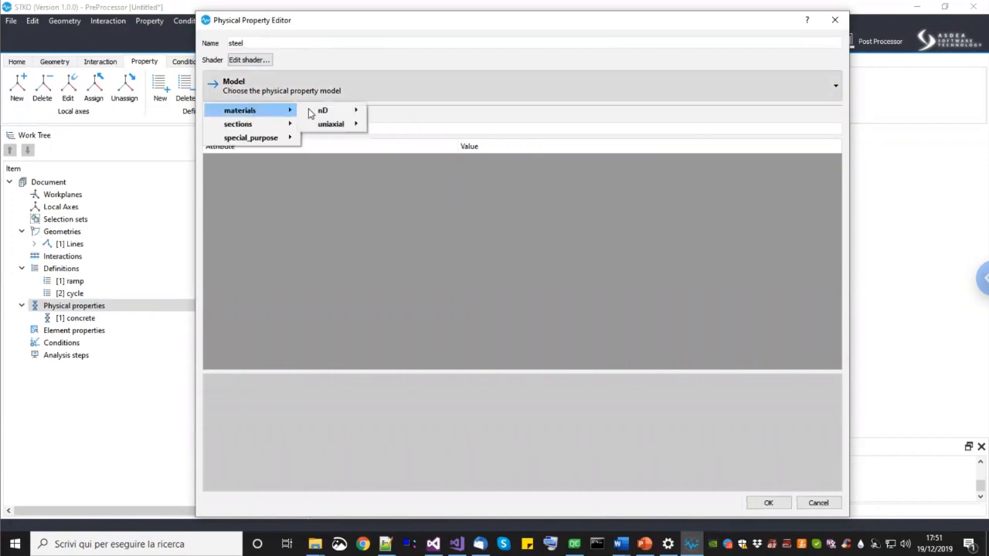
mouse_move(330, 126)
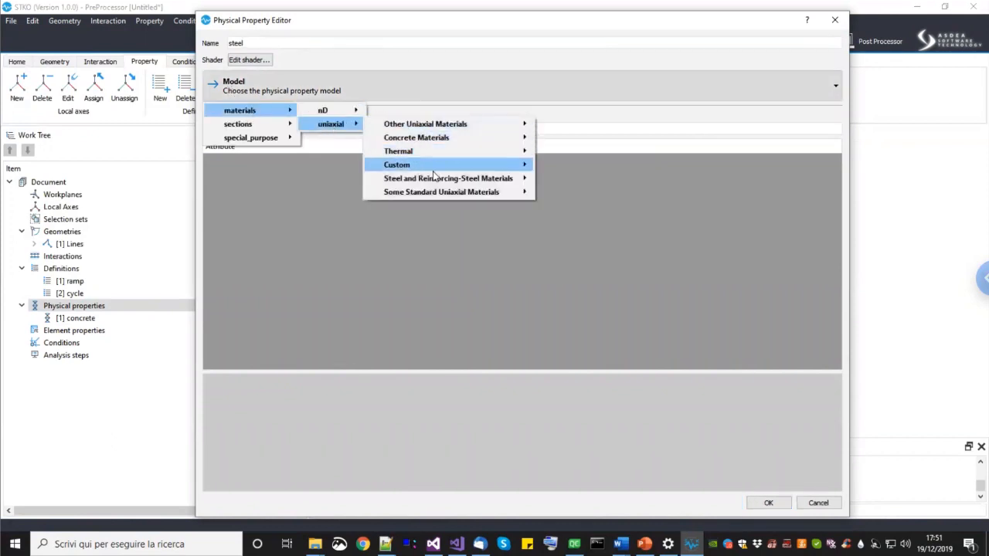
mouse_move(486, 178)
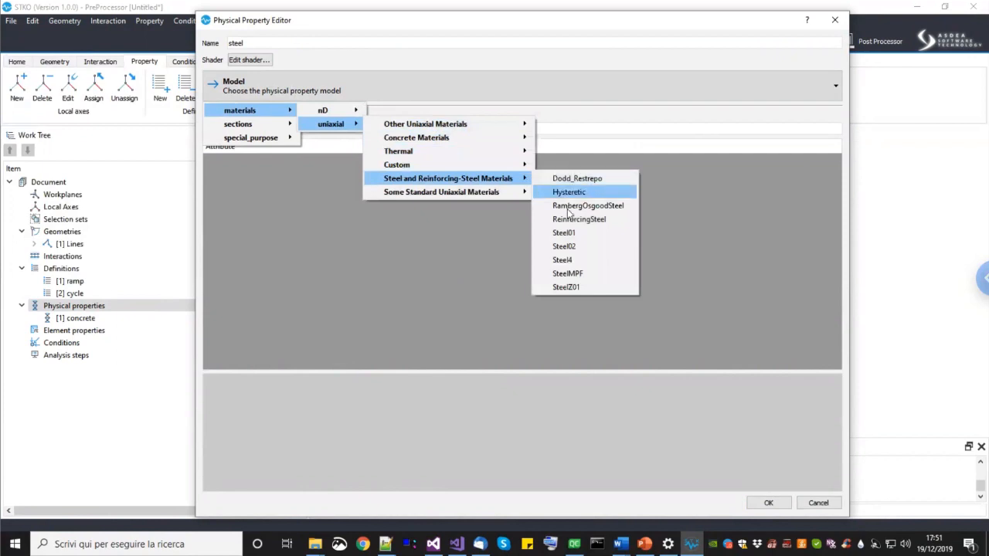
click(564, 246)
Step: Set the steel material's Fy to 300, R0 to 20 and CR1 to 0.925
double_click(334, 174)
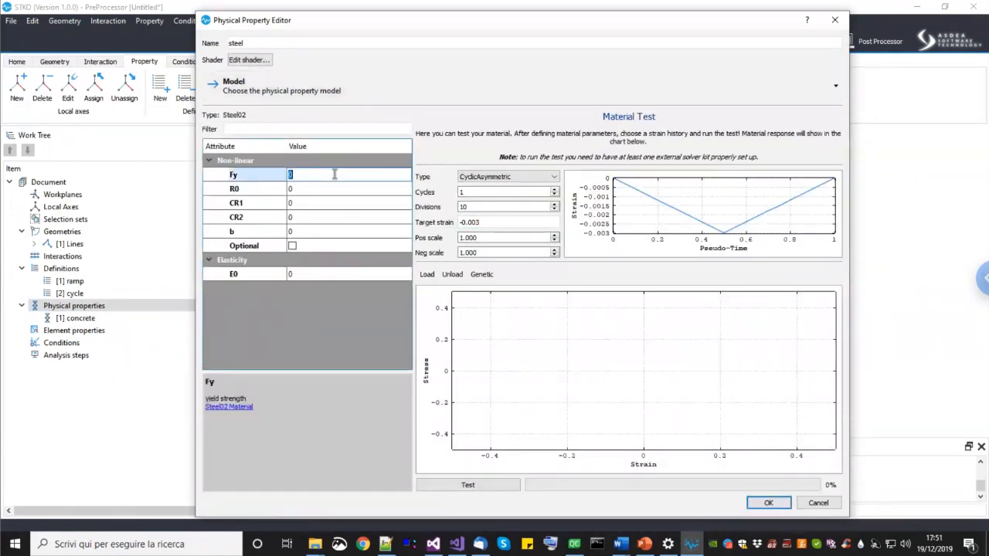
text(300)
click(342, 189)
click(340, 187)
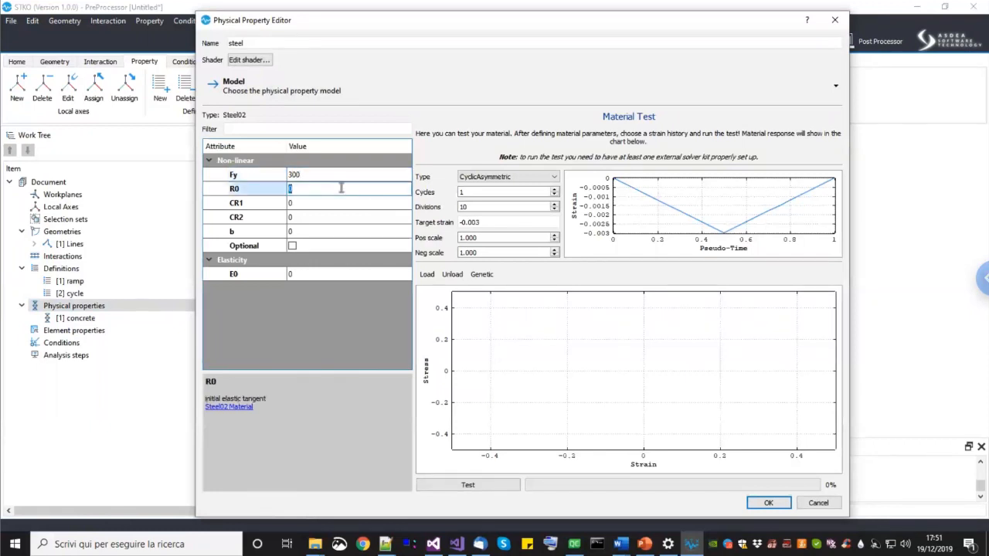
double_click(326, 204)
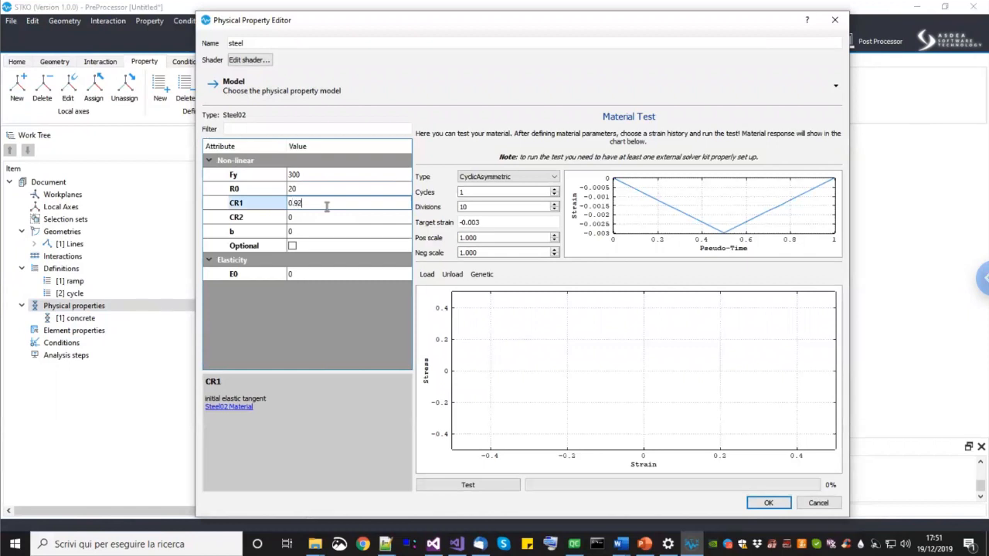
text(0.925)
Step: Set the steel material's CR2 to 0.2, b to 0.001 and E0 to 210000
click(317, 217)
click(318, 216)
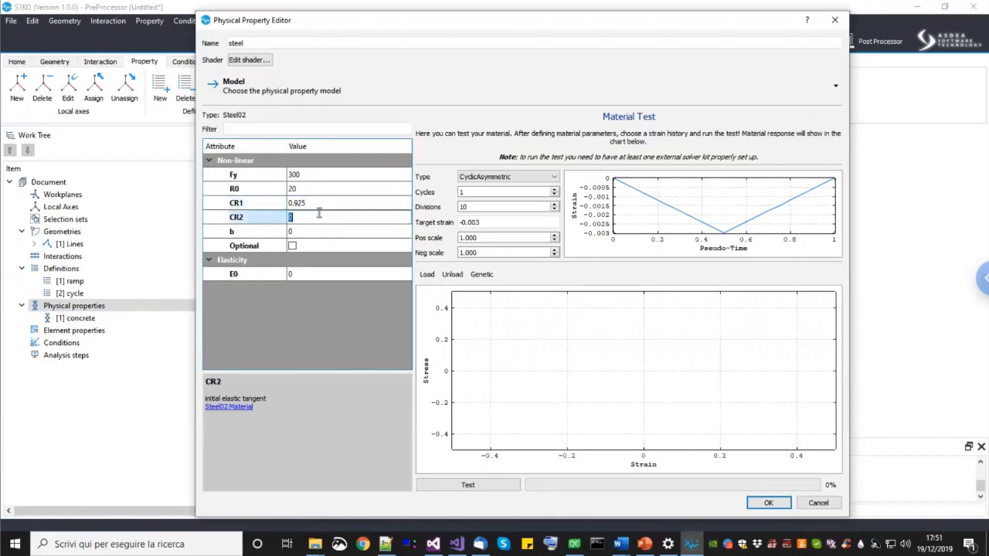
click(305, 231)
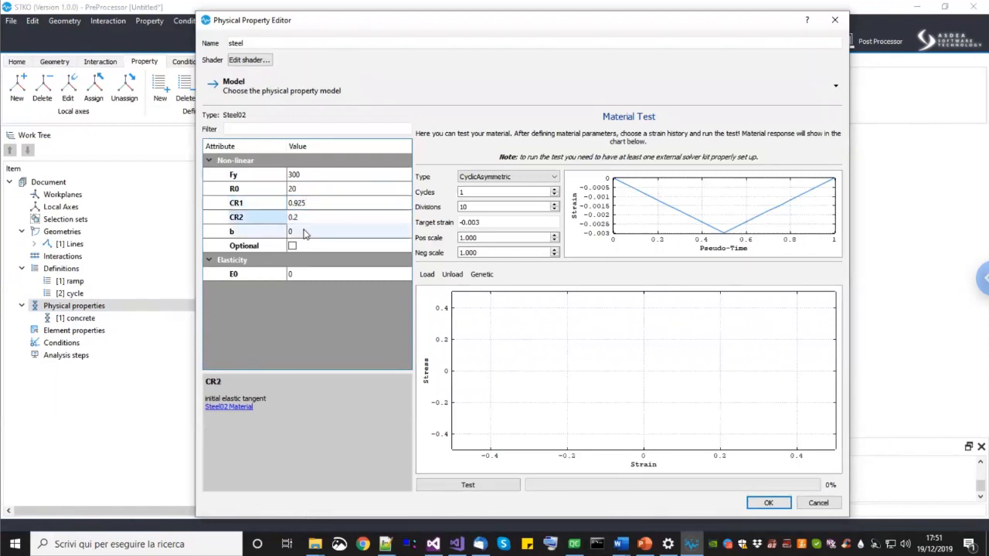
click(305, 230)
click(299, 274)
click(298, 273)
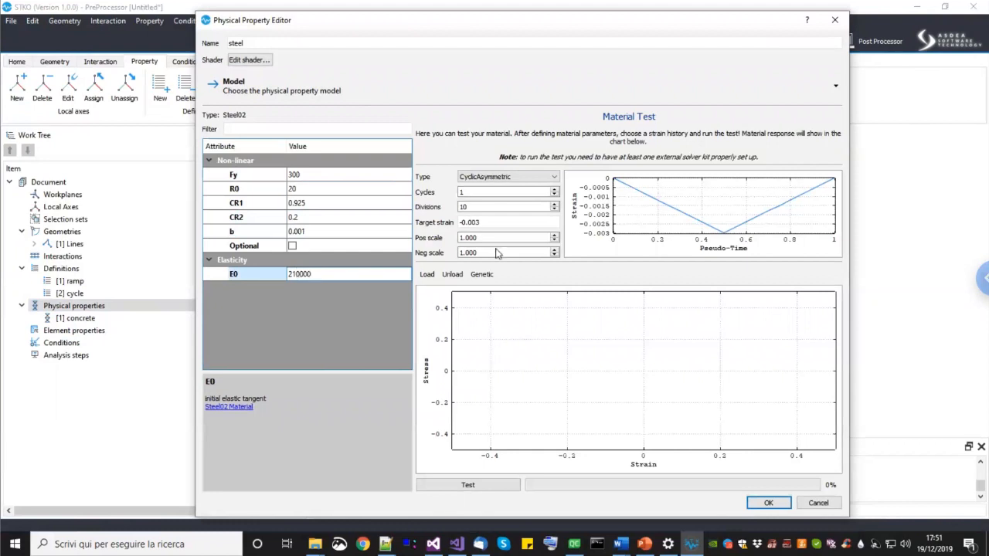
Step: Test the steel material with a CyclicEN12512 strain history of 100 divisions, and accept the steel property
click(508, 177)
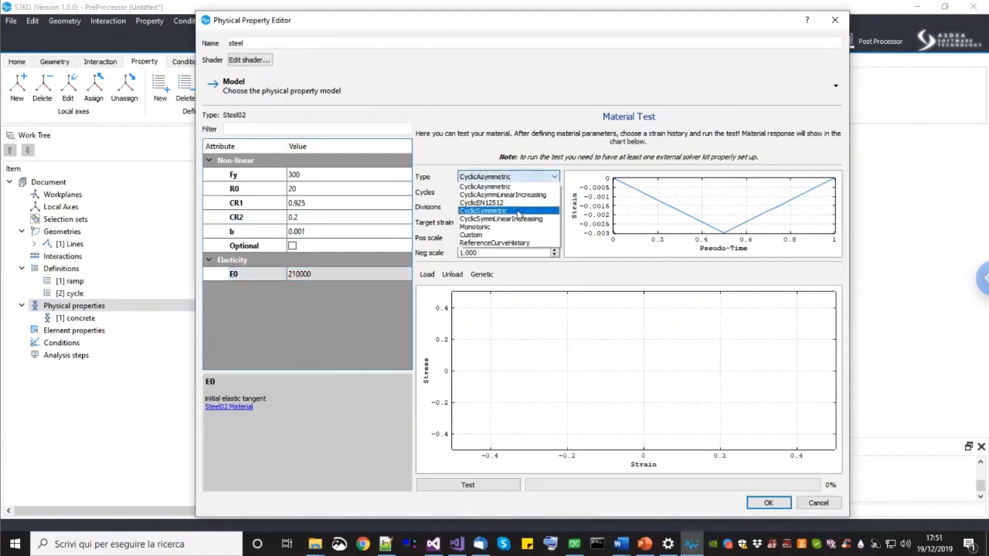
click(499, 203)
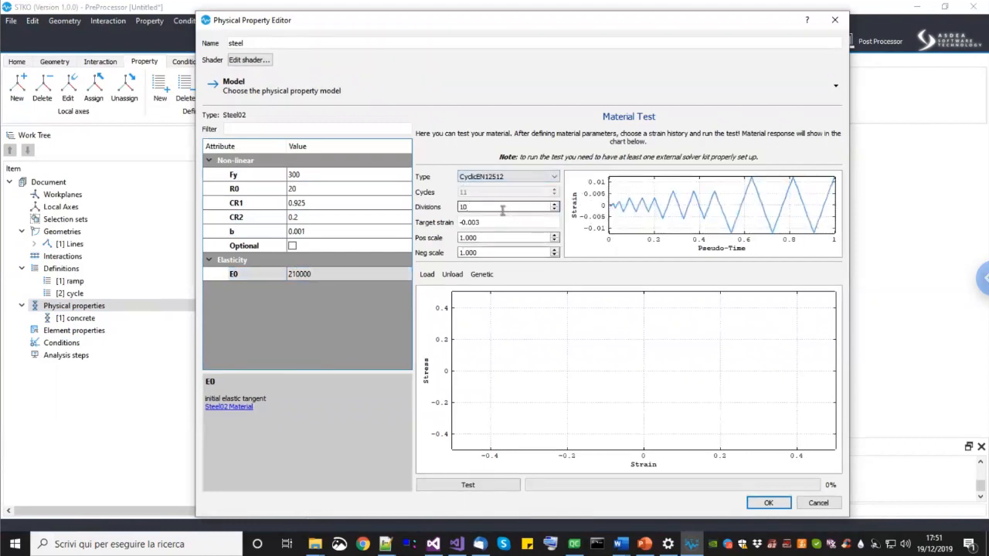
text(0)
click(485, 484)
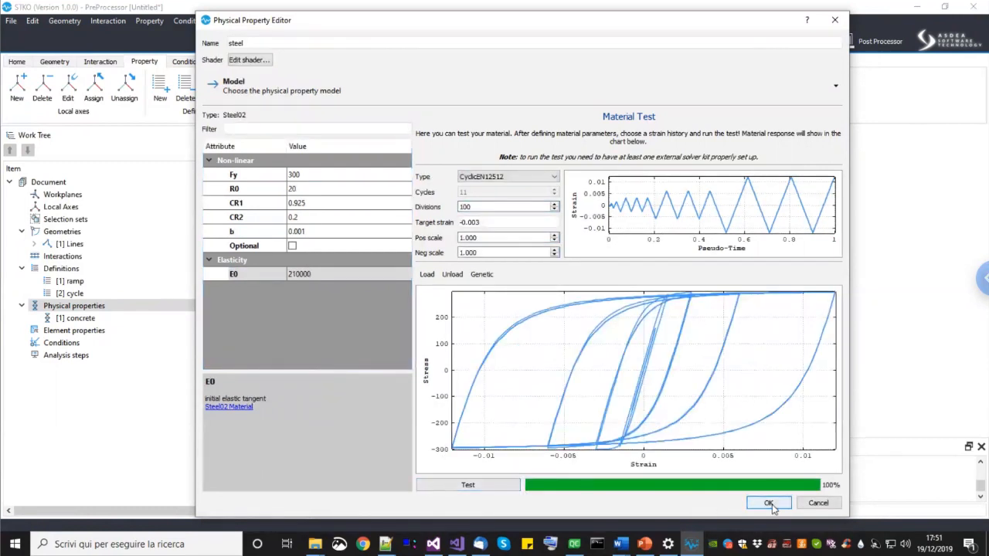
click(769, 503)
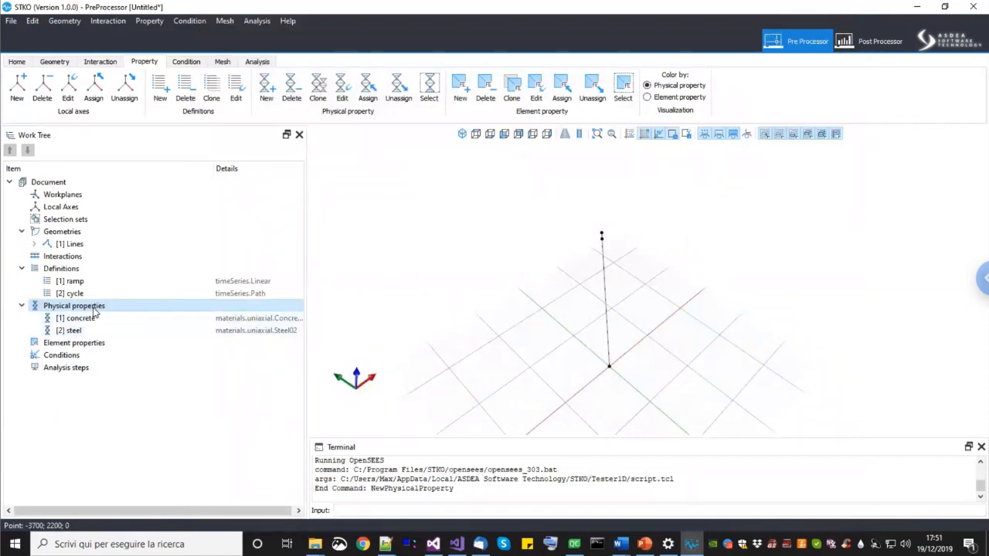
Step: Add another physical property to the document and name it fiber sec
right_click(96, 309)
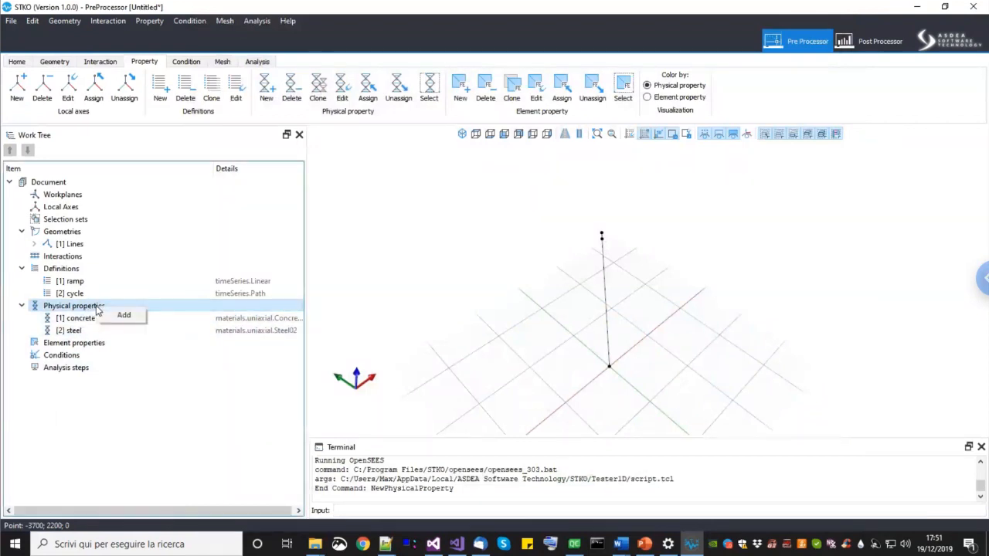
click(137, 314)
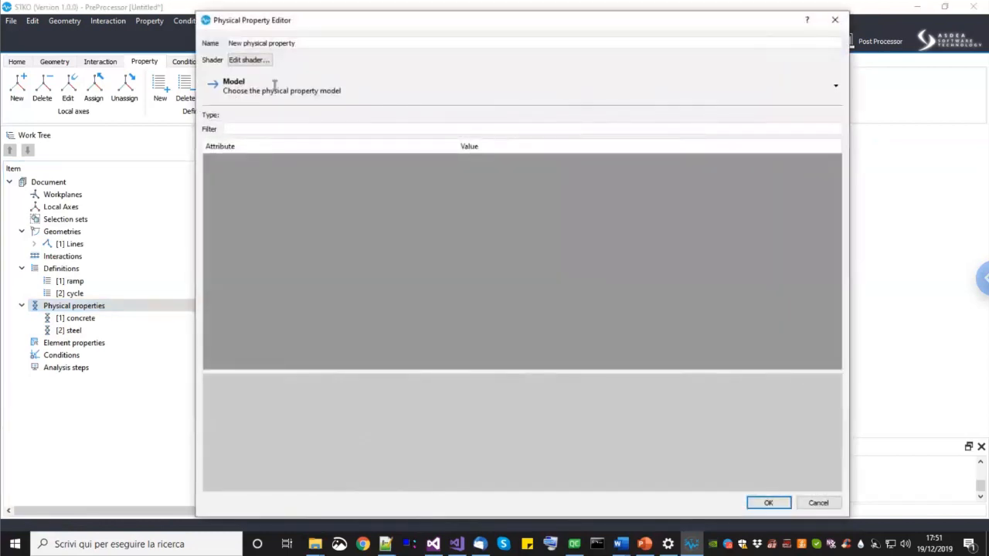
drag(309, 42, 203, 43)
text(fiber sec)
Step: Choose the Fiber section model for the fiber sec property and open its fiber section for editing
click(252, 86)
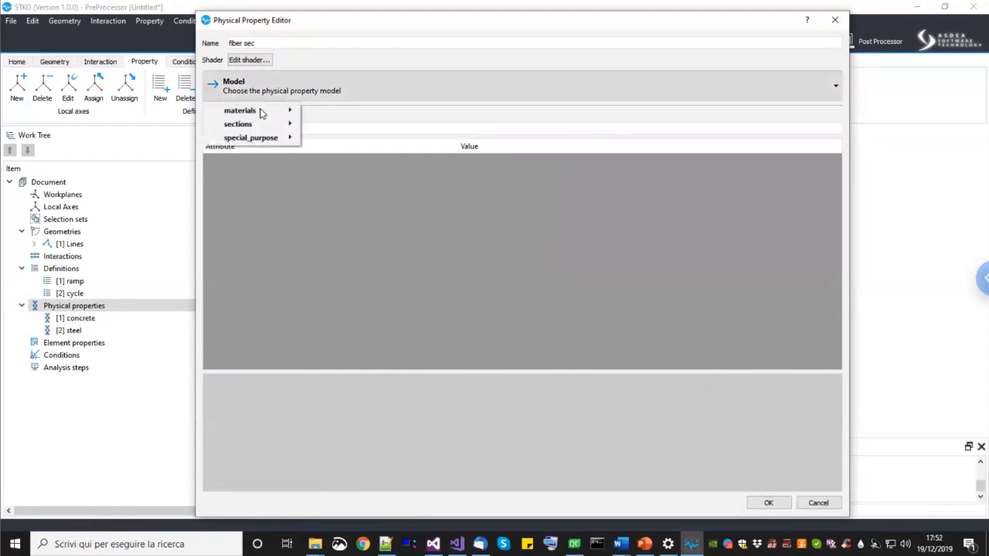
mouse_move(264, 128)
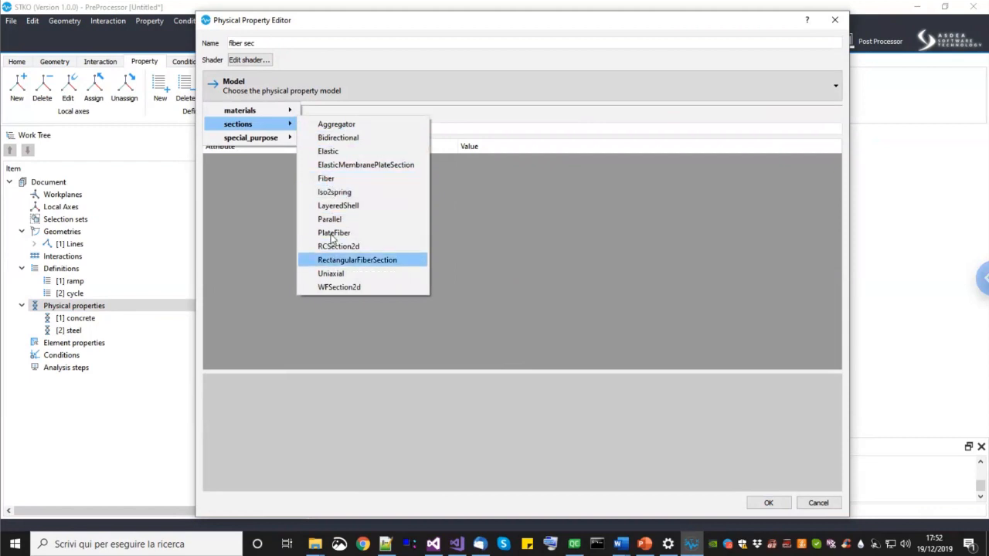
click(346, 184)
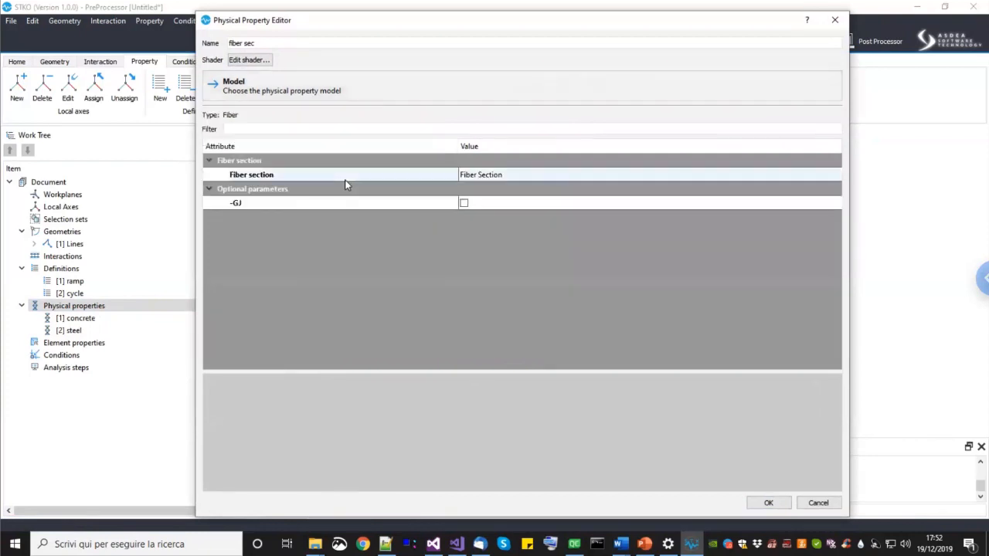
click(773, 177)
click(838, 177)
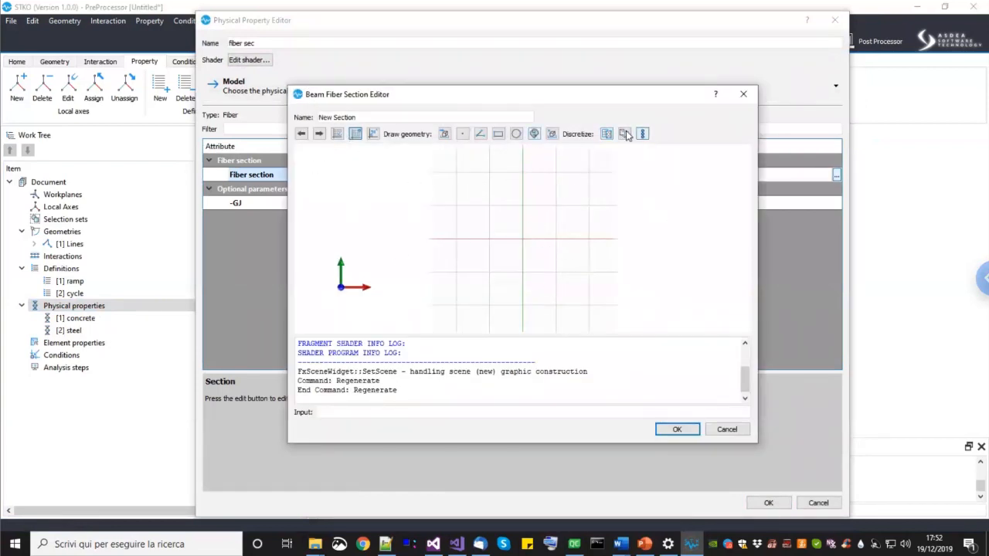
Step: Cancel the fiber section editing and change the fiber sec property's model to RectangularFiberSection
click(725, 430)
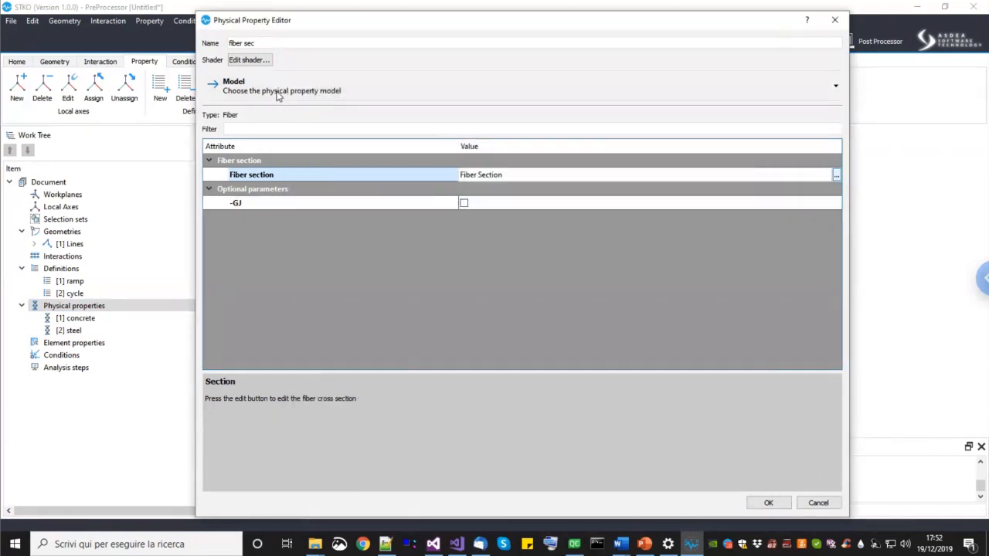
click(278, 93)
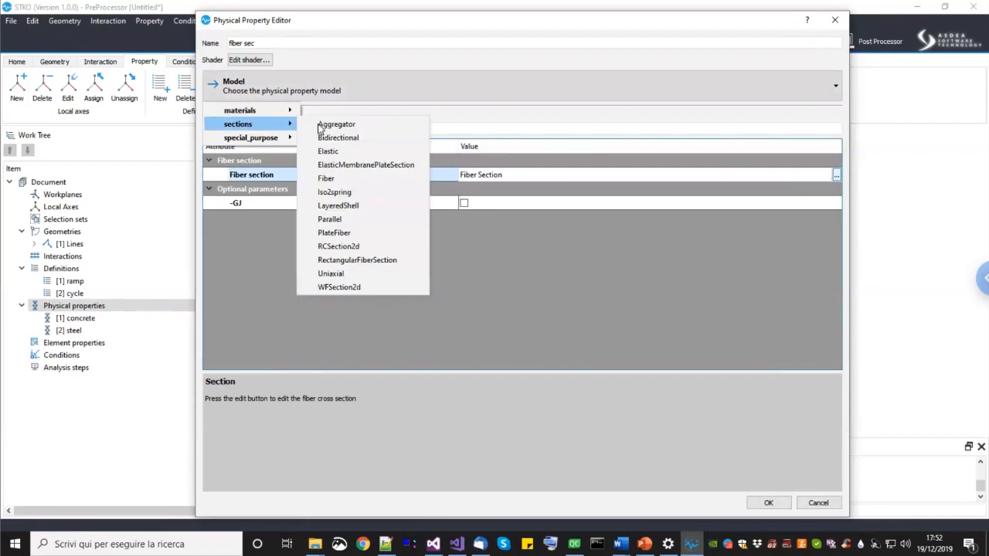
click(346, 261)
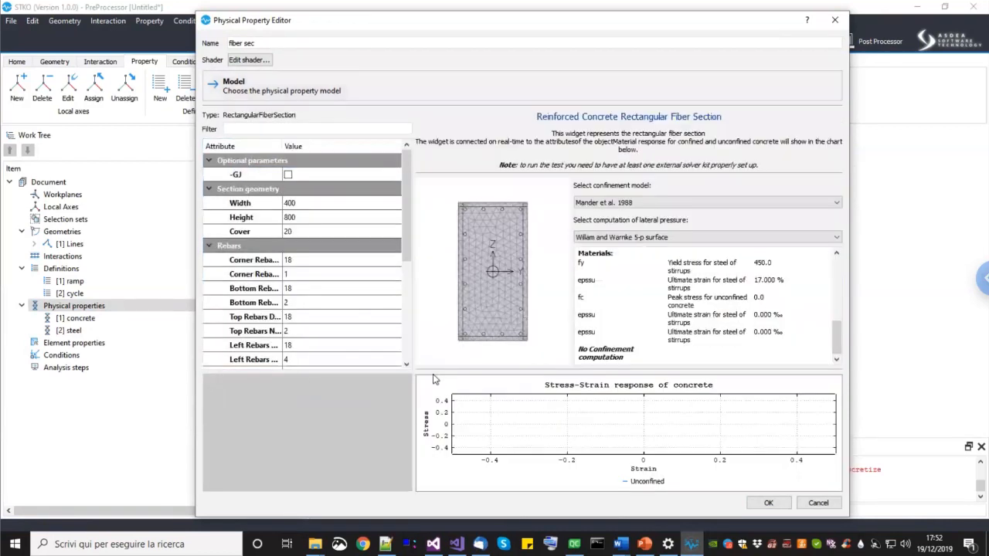
Step: Enable the optional -GJ parameter of the rectangular section and set GJ to 1e10
drag(343, 371, 339, 398)
drag(283, 145, 306, 146)
click(301, 175)
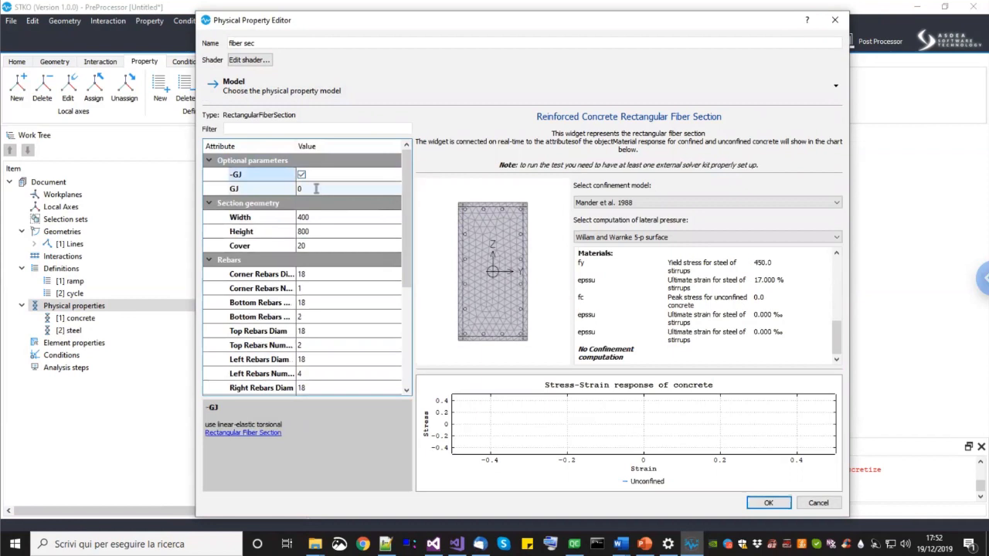
click(315, 189)
text(1e1)
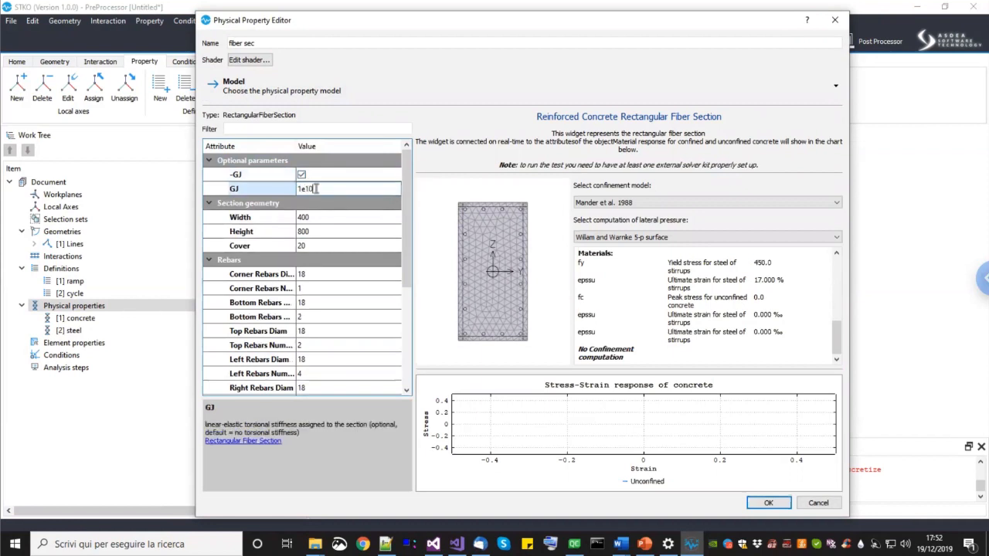
key(Return)
Step: Set the section geometry to a width of 300 and a height of 500
click(315, 218)
click(315, 217)
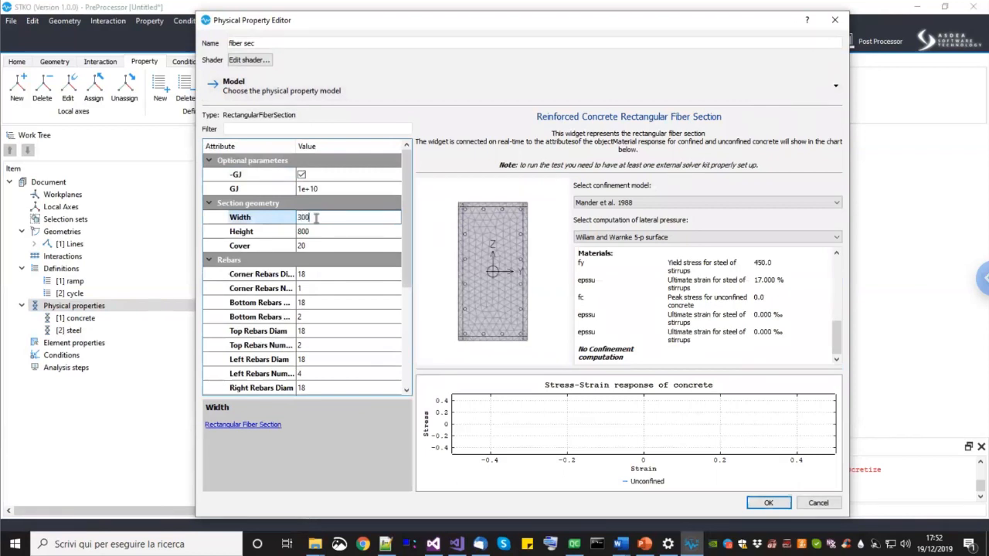
click(341, 246)
double_click(340, 231)
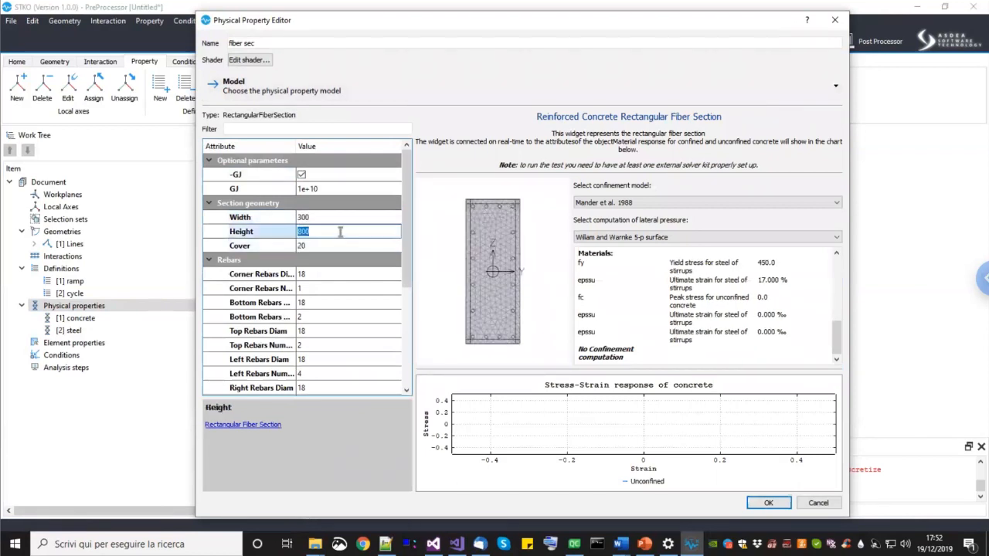
key(Return)
click(340, 246)
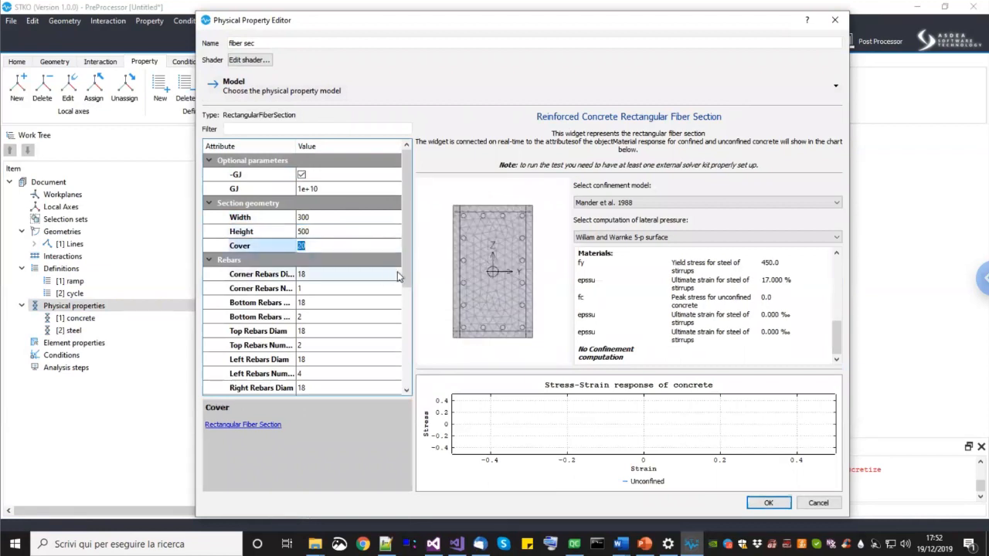
Step: Set the corner, bottom, top, left and right rebar diameters to 16
drag(403, 275, 403, 308)
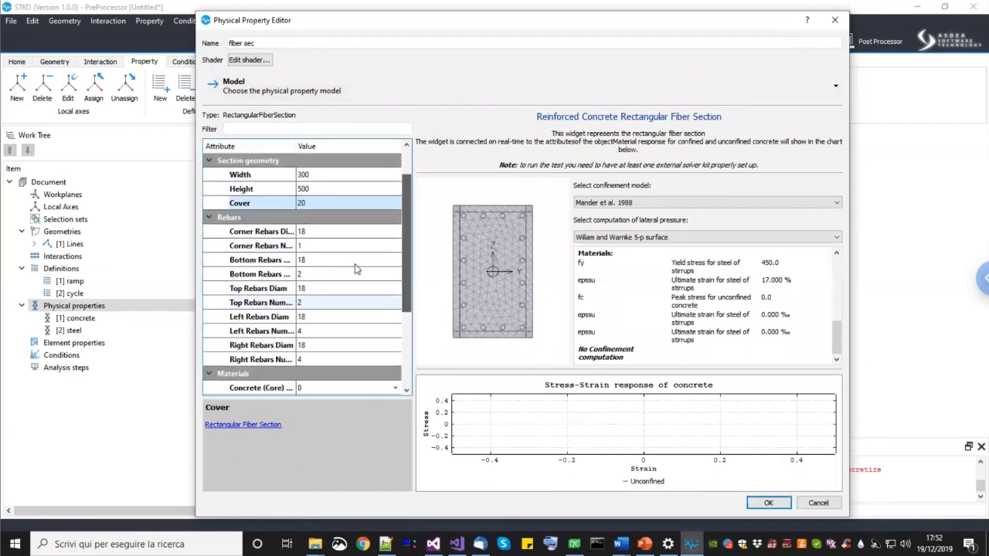
double_click(325, 231)
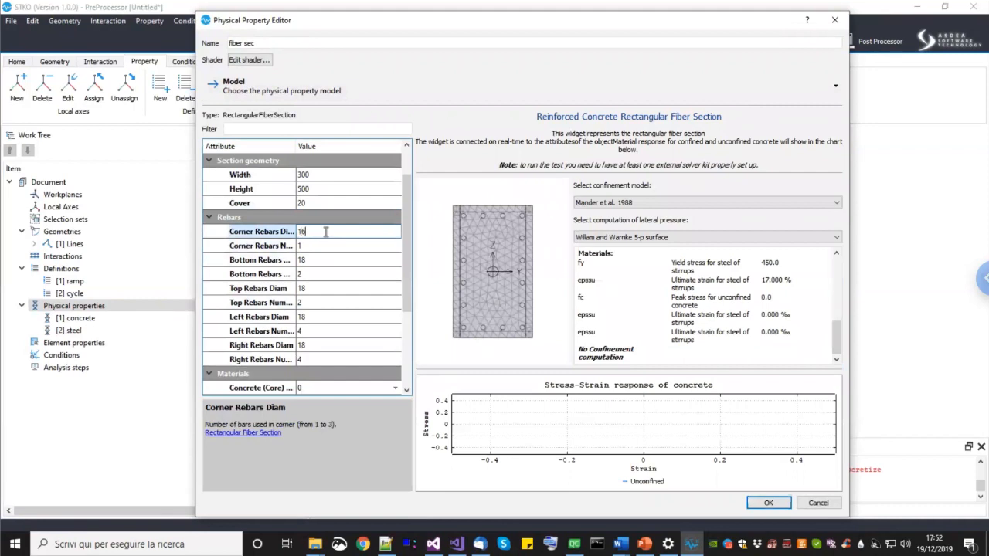
double_click(323, 260)
text(16)
key(Return)
double_click(325, 287)
double_click(326, 316)
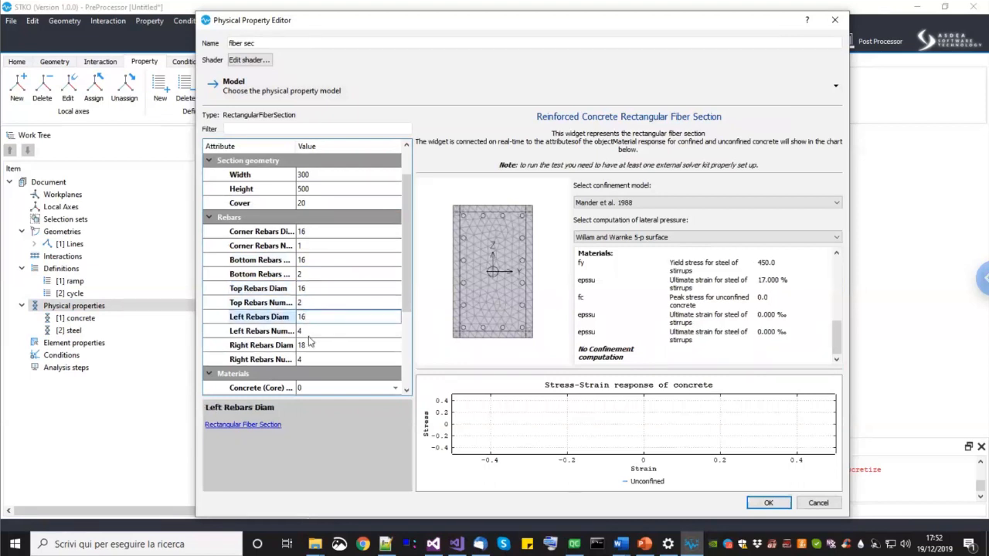
double_click(313, 345)
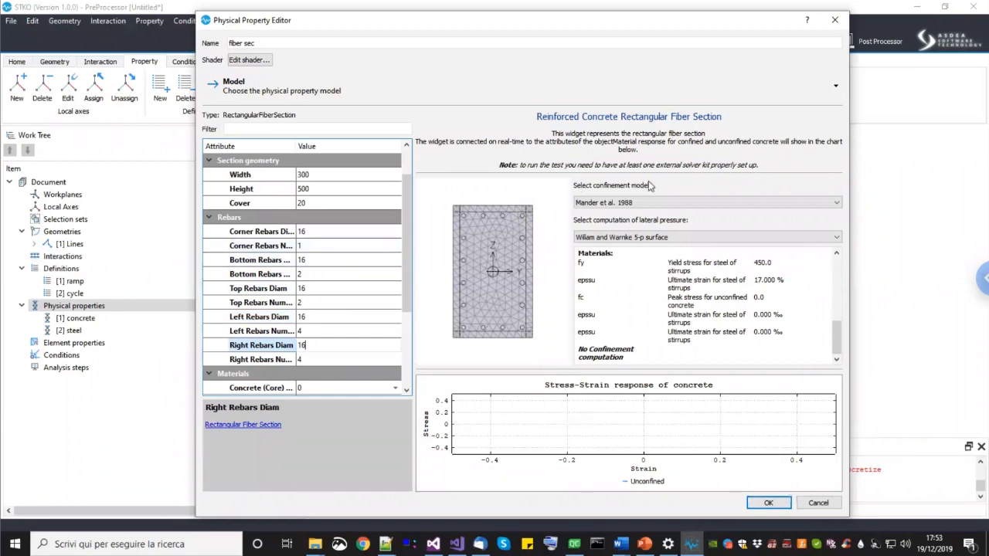
Step: Set the number of left rebars and right rebars to 2 each
click(336, 278)
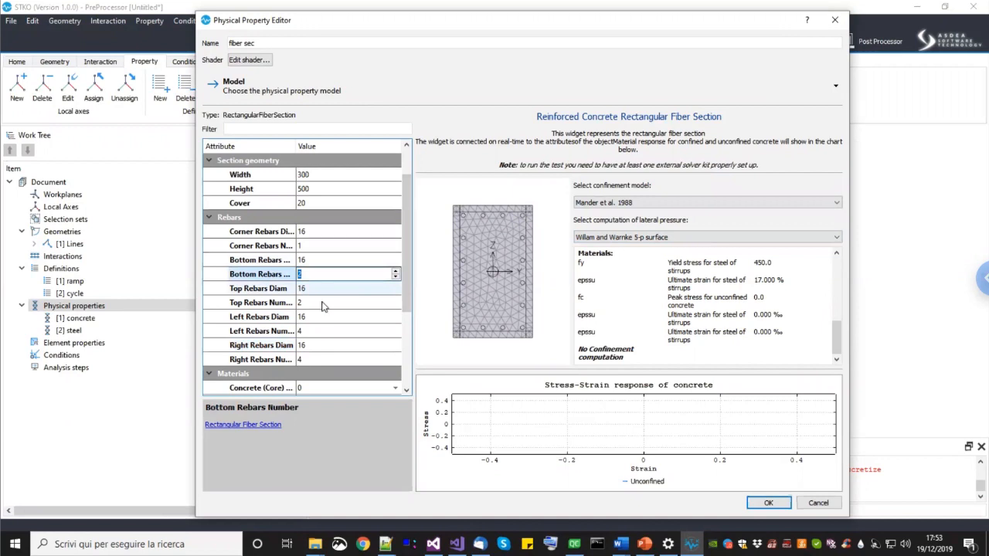
click(325, 306)
click(317, 332)
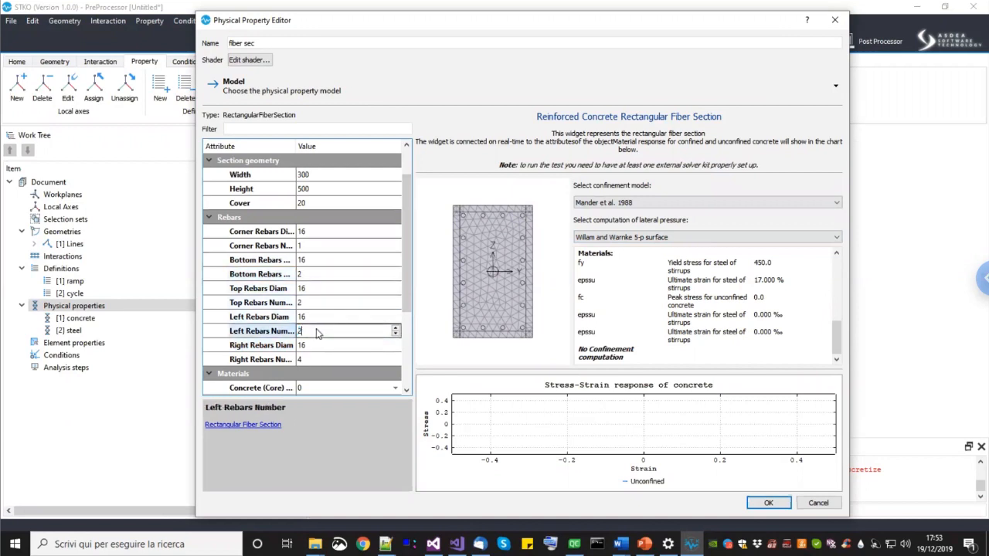
click(316, 359)
text(2)
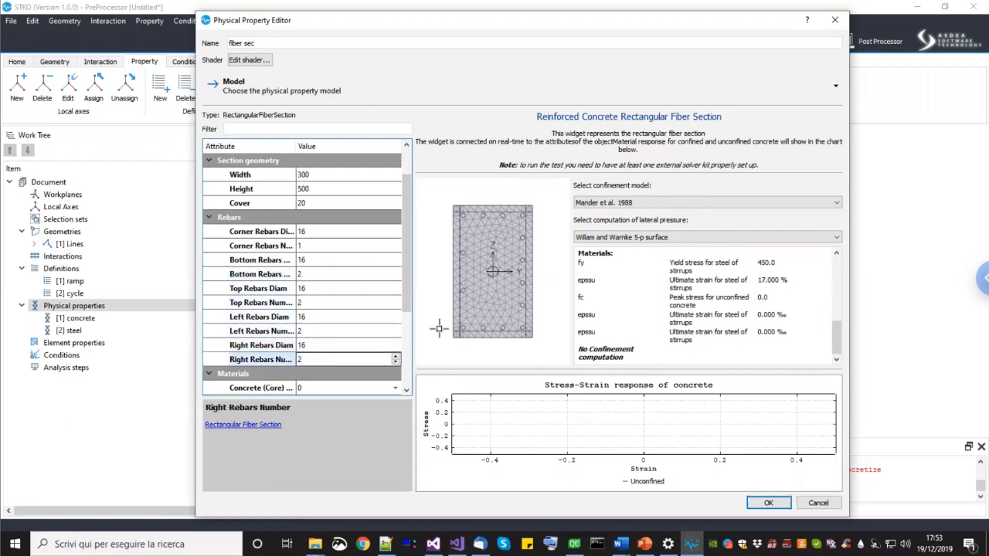
key(Return)
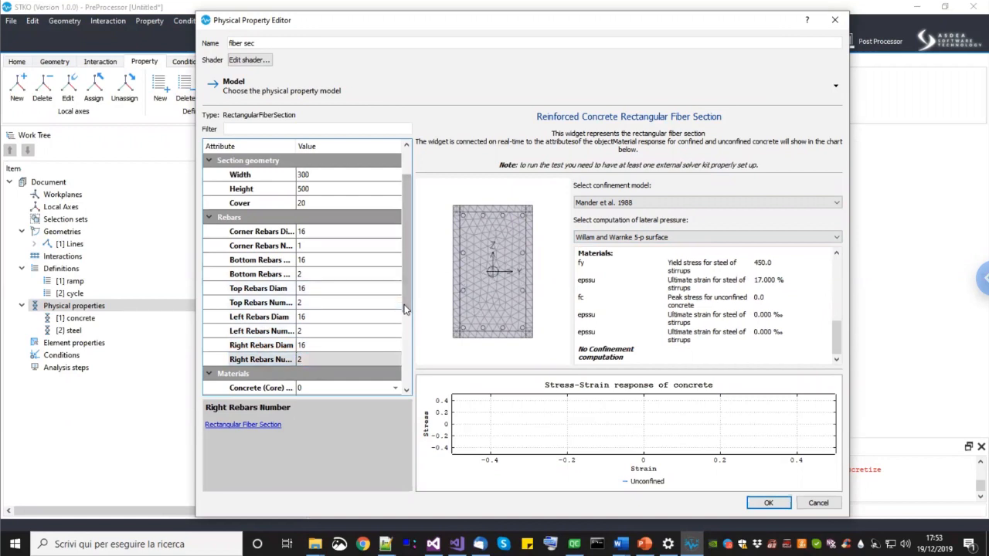
Step: Assign the steel material to the rebars and the concrete material to the section's cover
scroll(409, 355, down, 3)
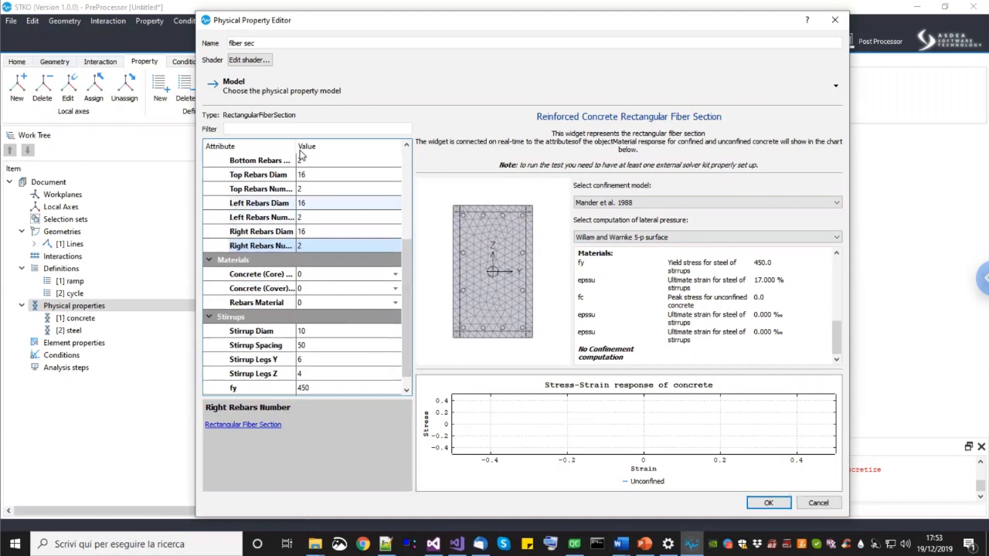
drag(296, 146, 304, 146)
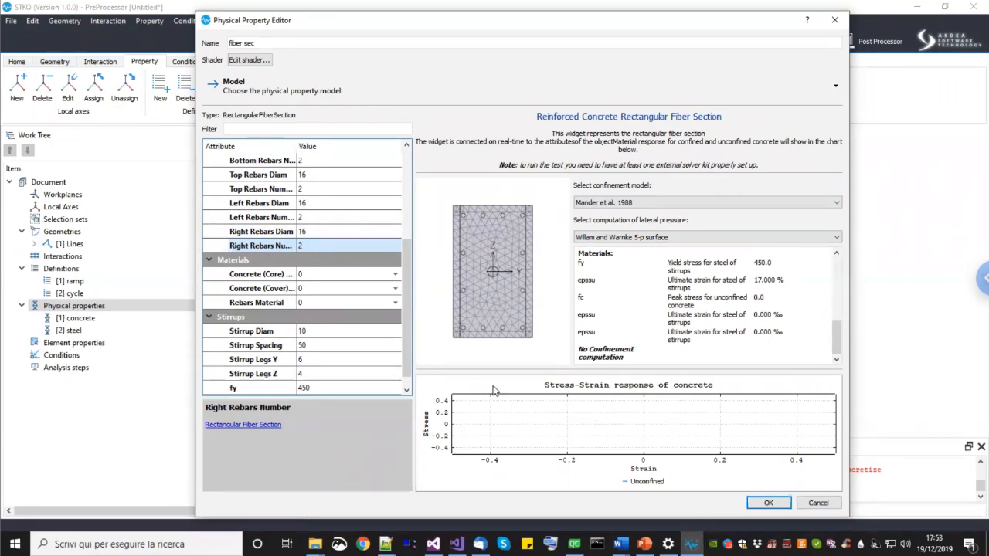
click(338, 306)
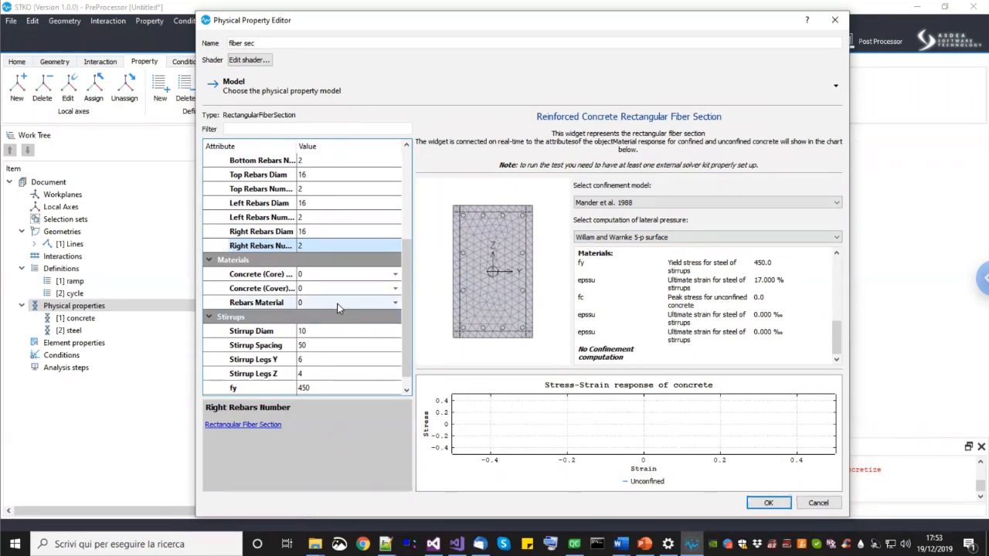
click(338, 307)
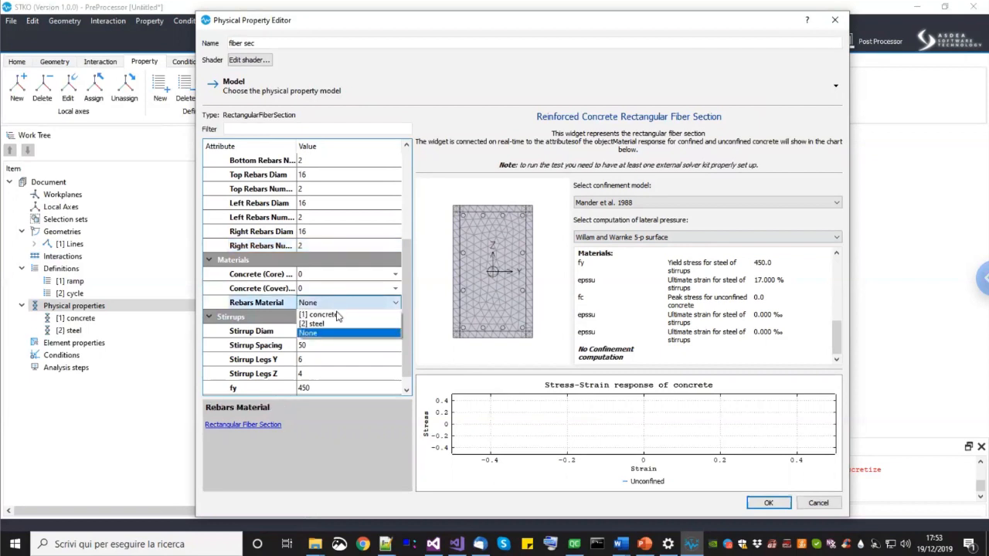
click(335, 325)
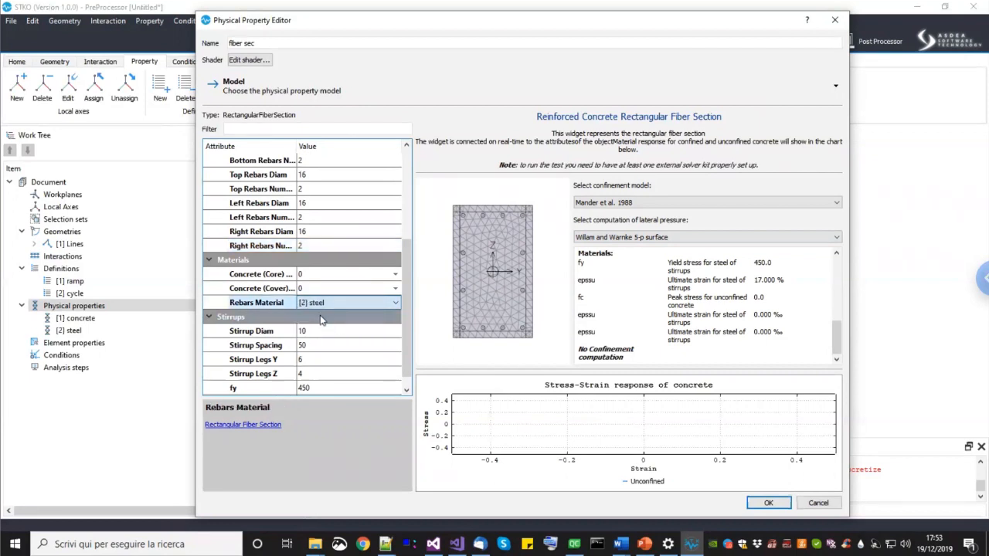
click(308, 291)
click(324, 294)
click(324, 304)
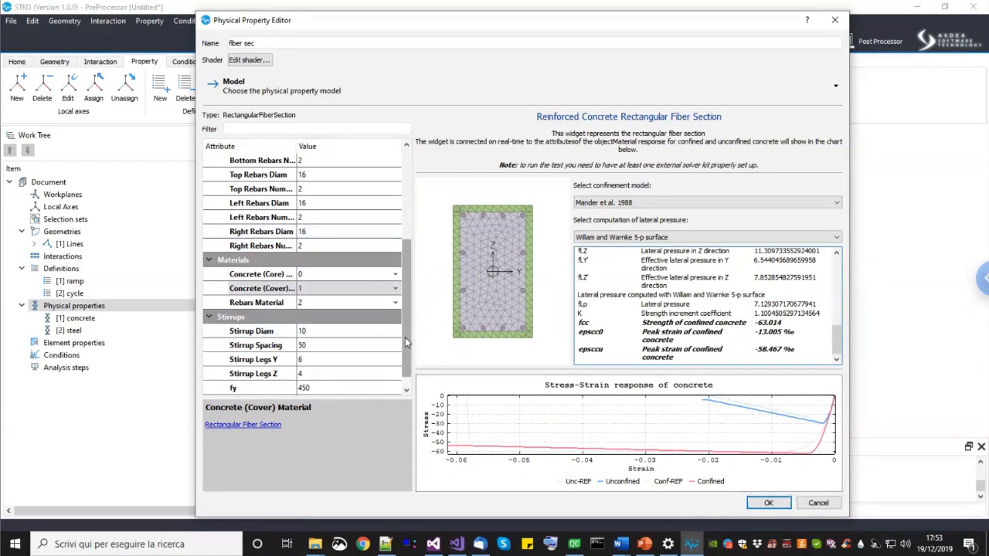
Step: Set the stirrup diameter to 6
scroll(405, 337, down, 1)
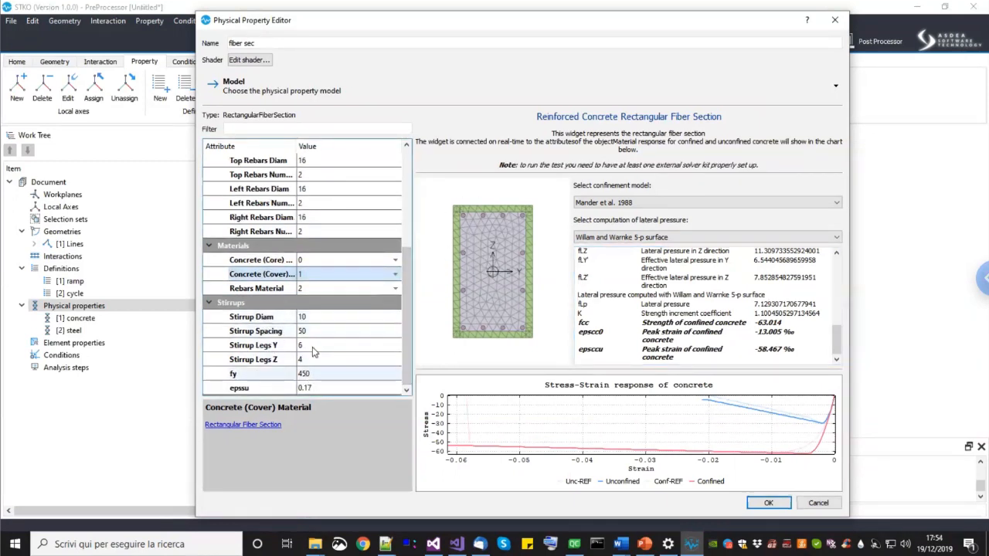
click(323, 316)
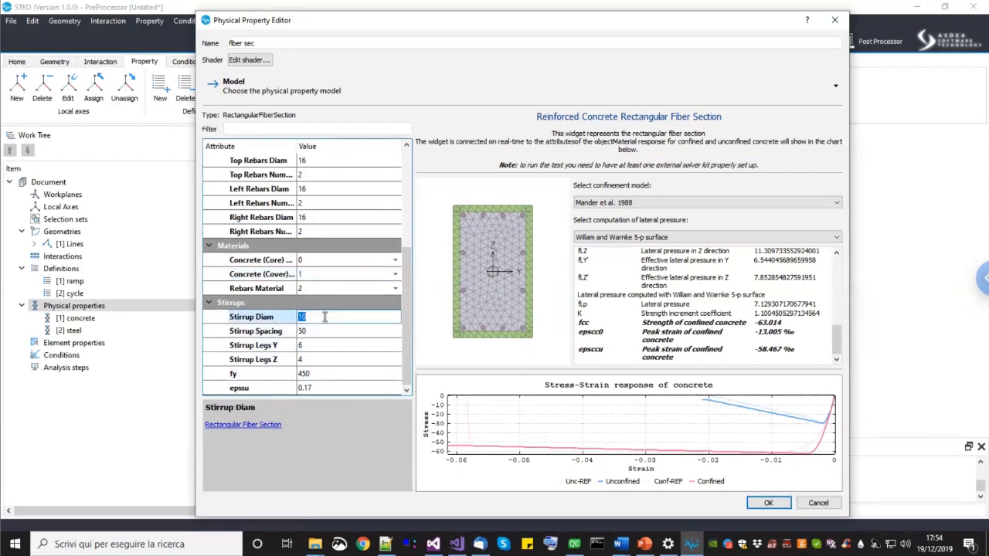
click(276, 332)
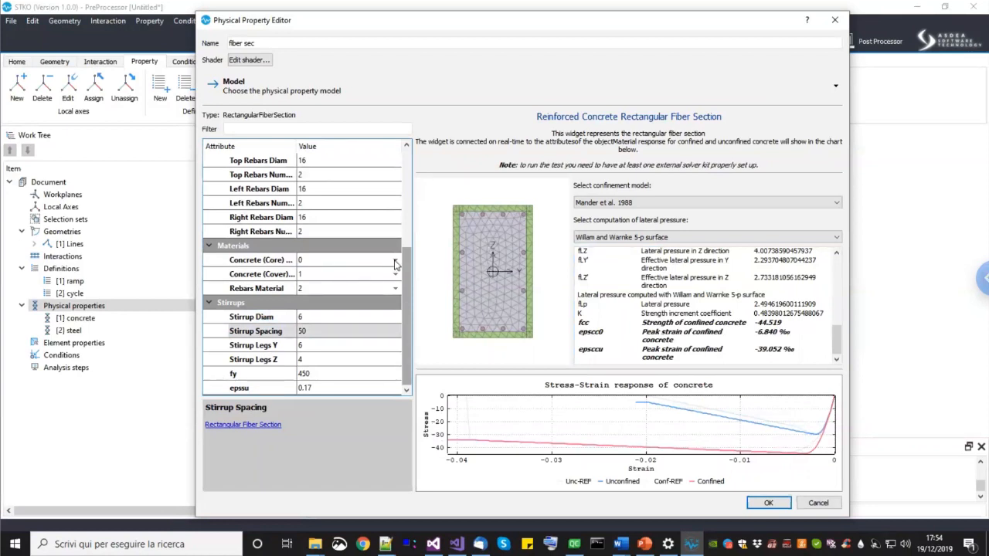
Step: Assign the concrete material to the section's core
drag(402, 263, 403, 263)
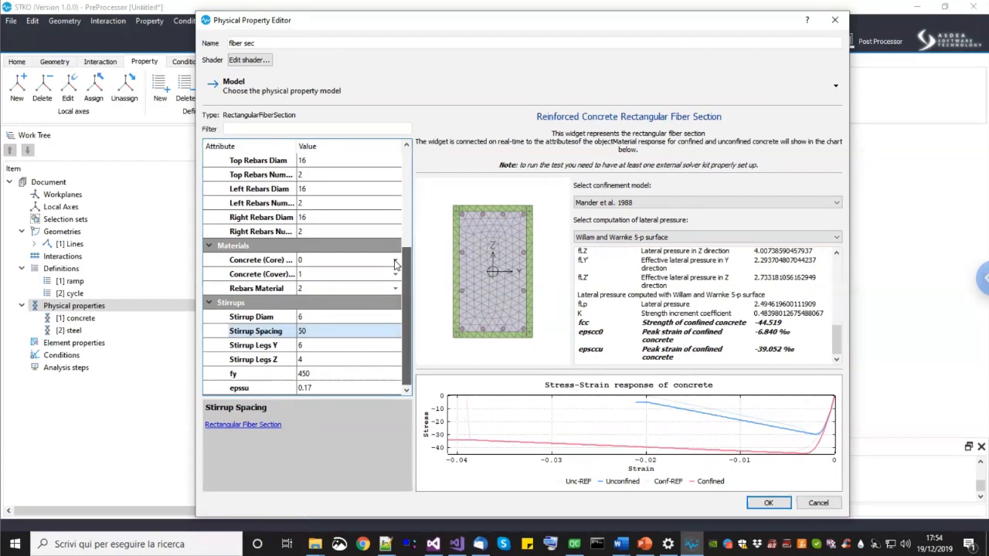
scroll(392, 270, up, 1)
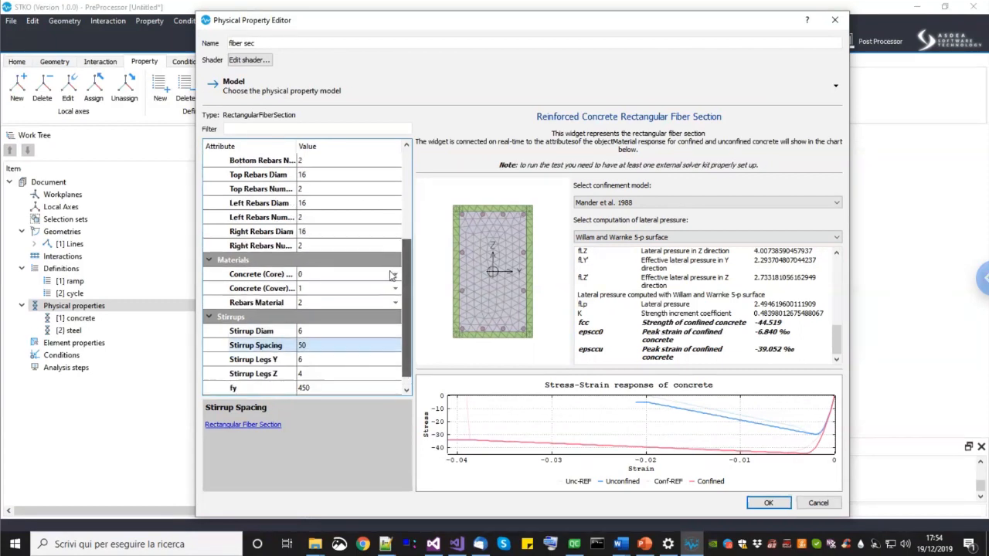
scroll(392, 276, up, 2)
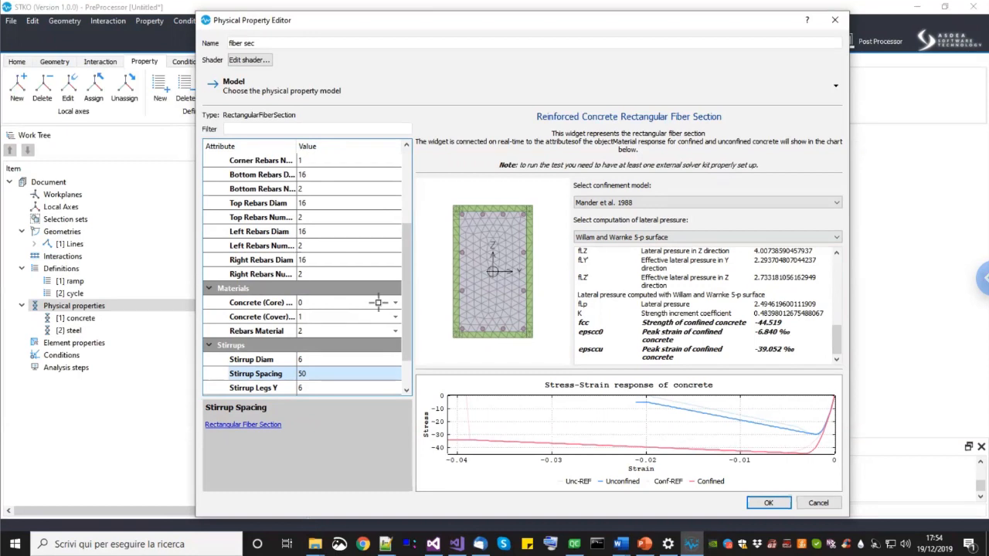
click(377, 275)
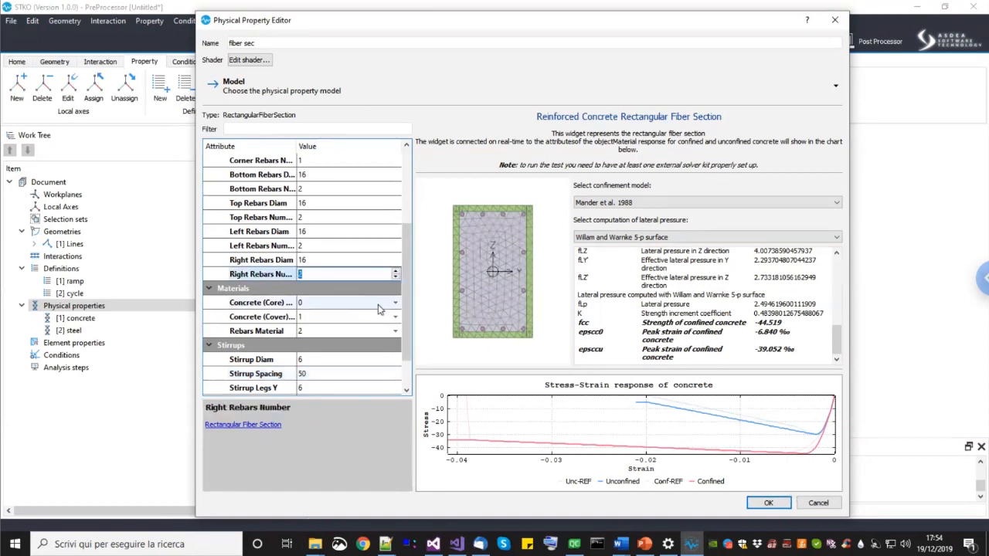
click(379, 305)
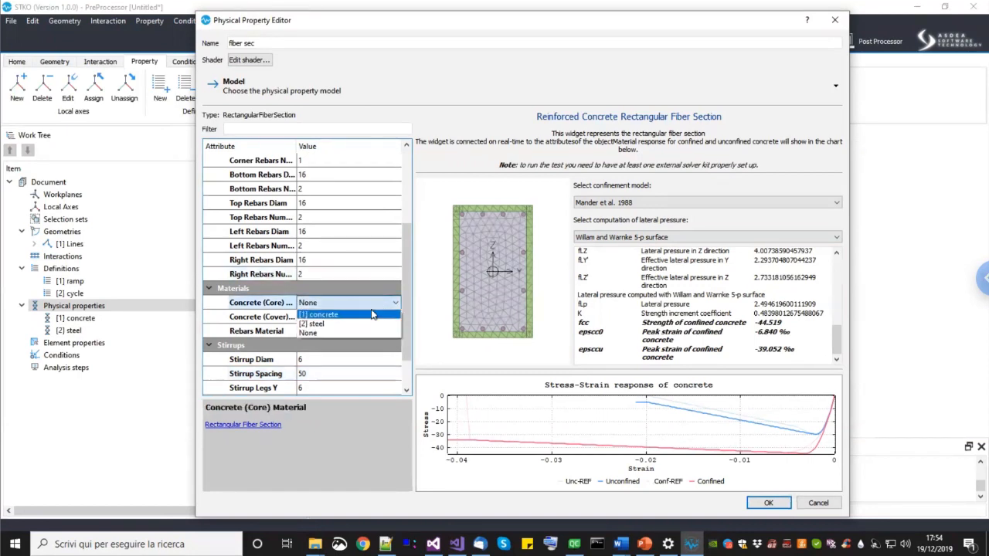
click(372, 310)
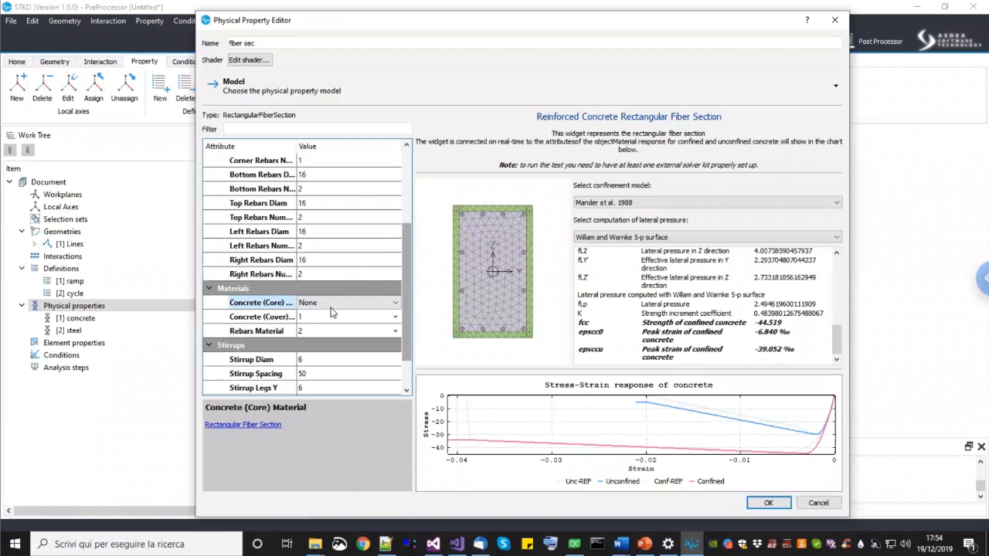
scroll(332, 308, down, 2)
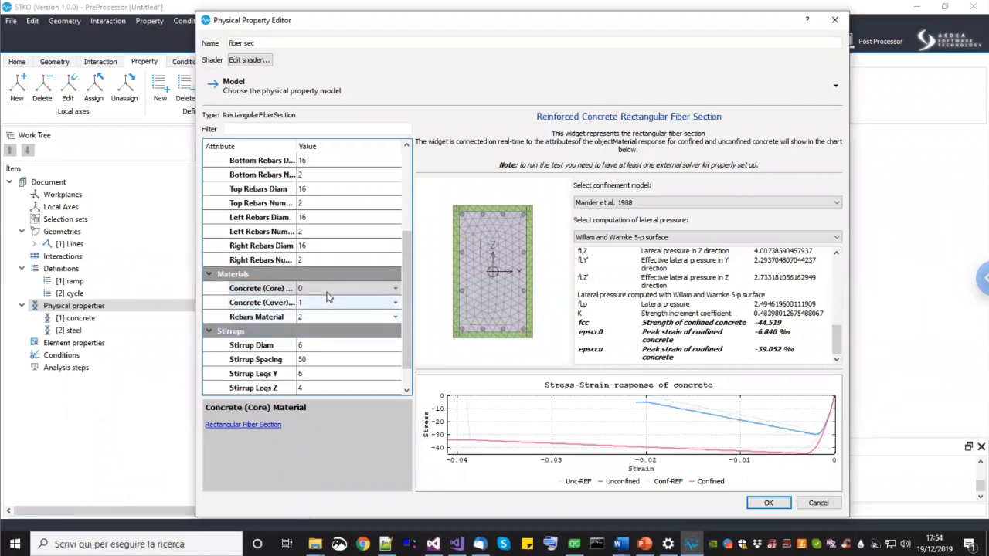
click(328, 290)
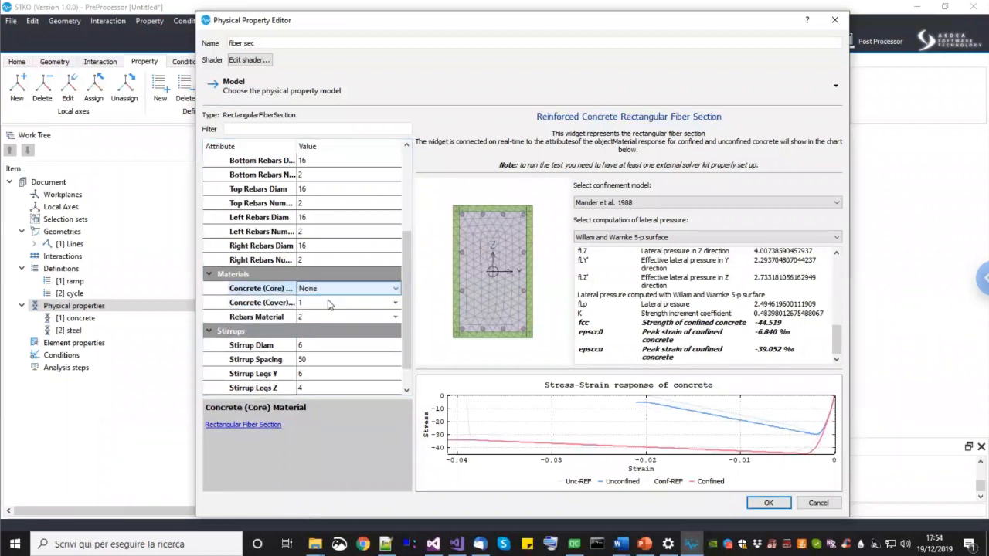
click(327, 290)
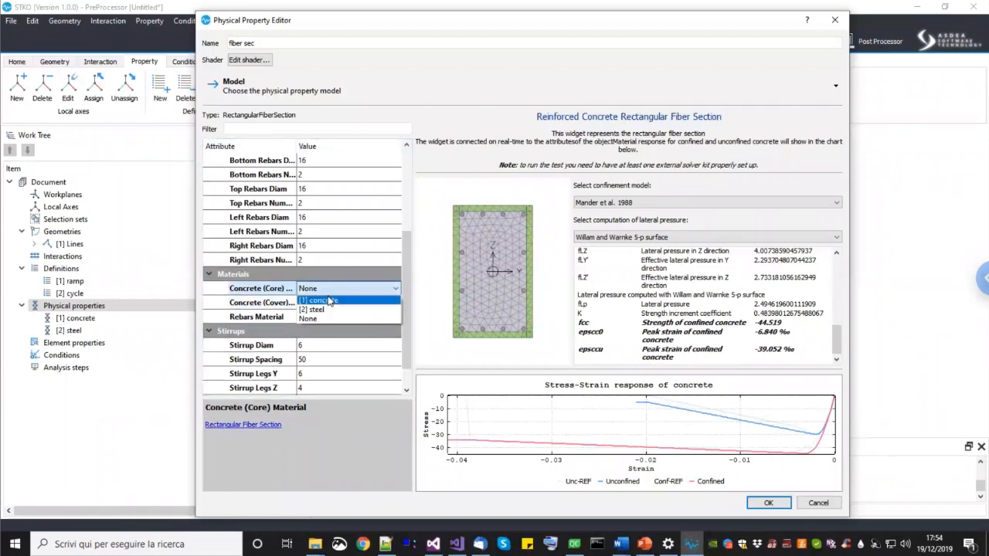
click(321, 300)
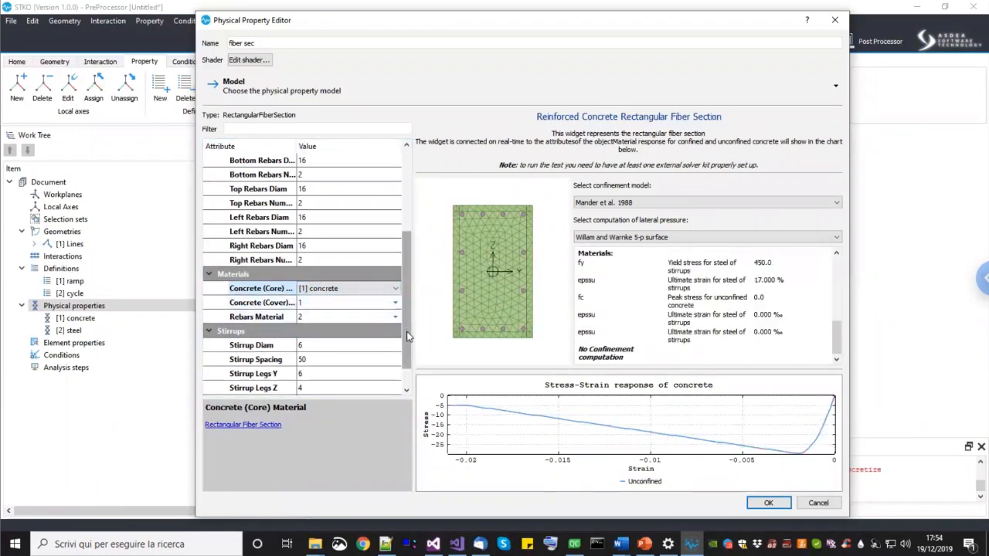
Step: Save the fiber sec physical property with its current stirrup settings and select it in the work tree
drag(407, 336, 404, 356)
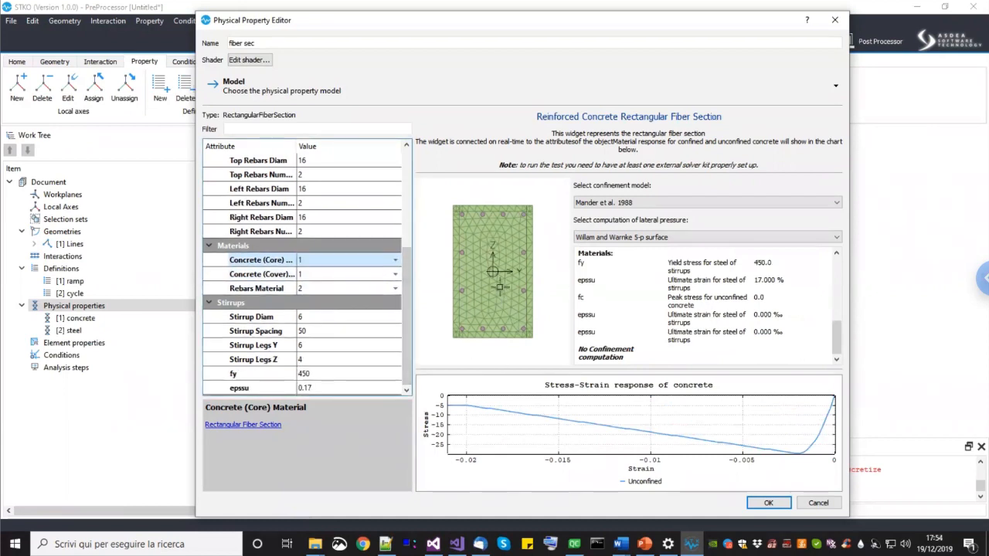
click(765, 503)
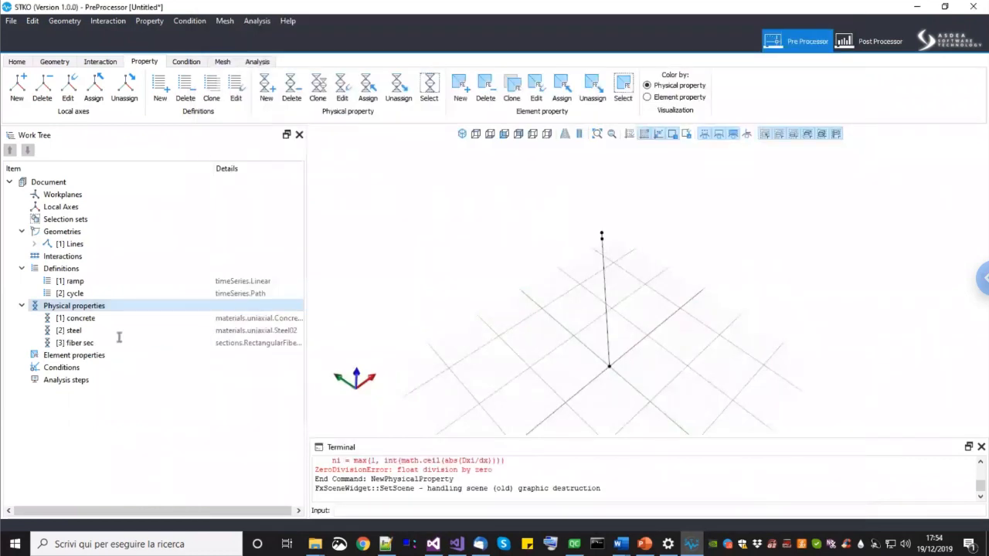
click(92, 344)
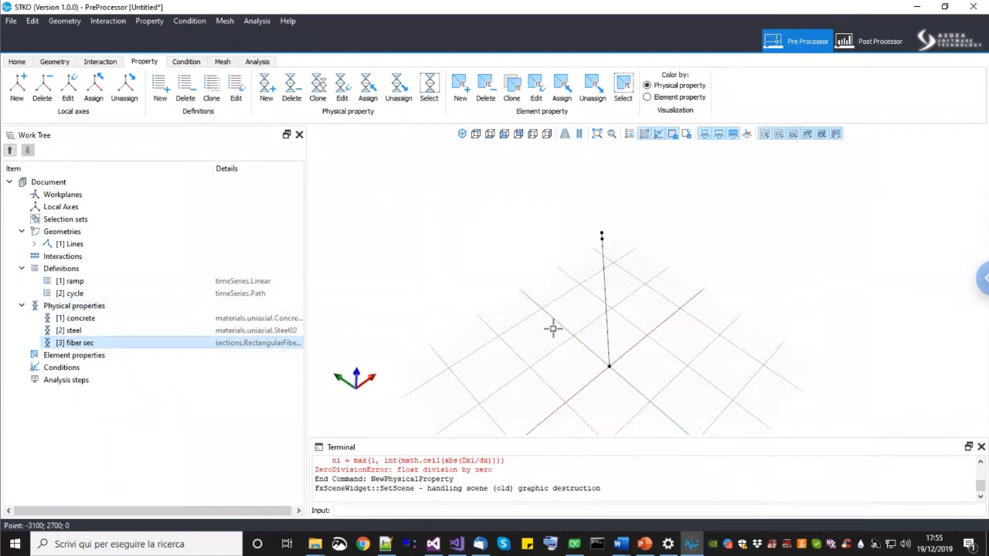
Step: Add a physical property named beam prop using the special-purpose Beam-Column model BeamSectionProperty
click(74, 306)
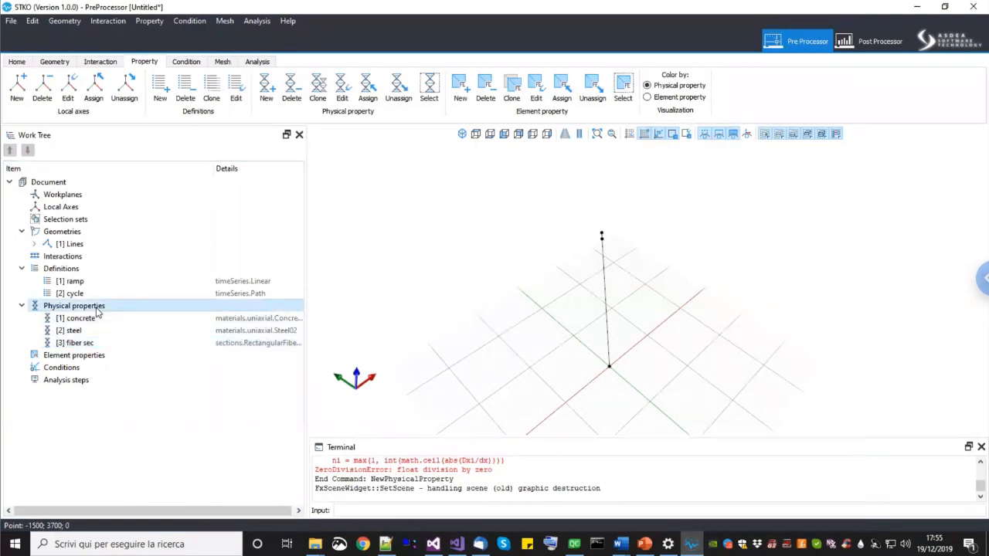
right_click(104, 308)
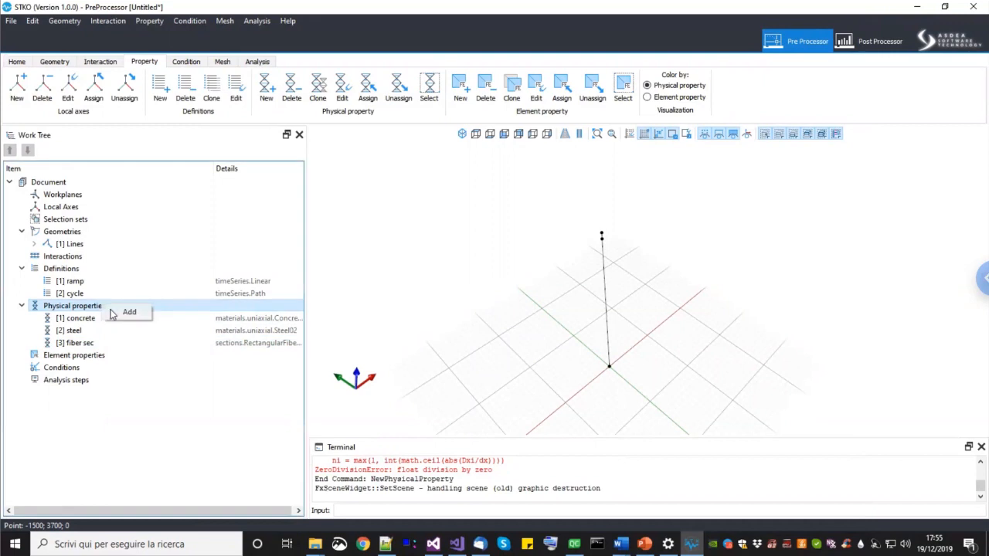
click(117, 314)
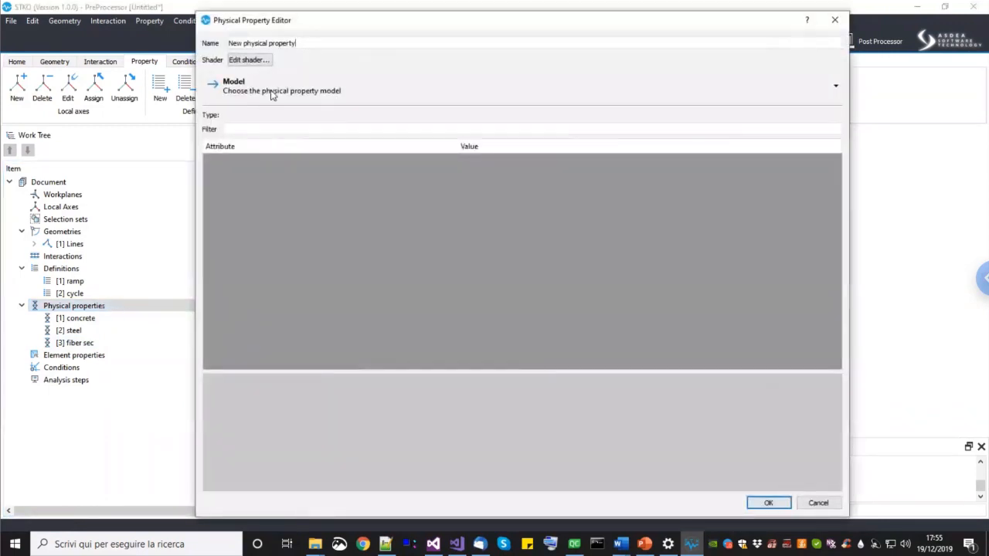
drag(311, 43, 215, 40)
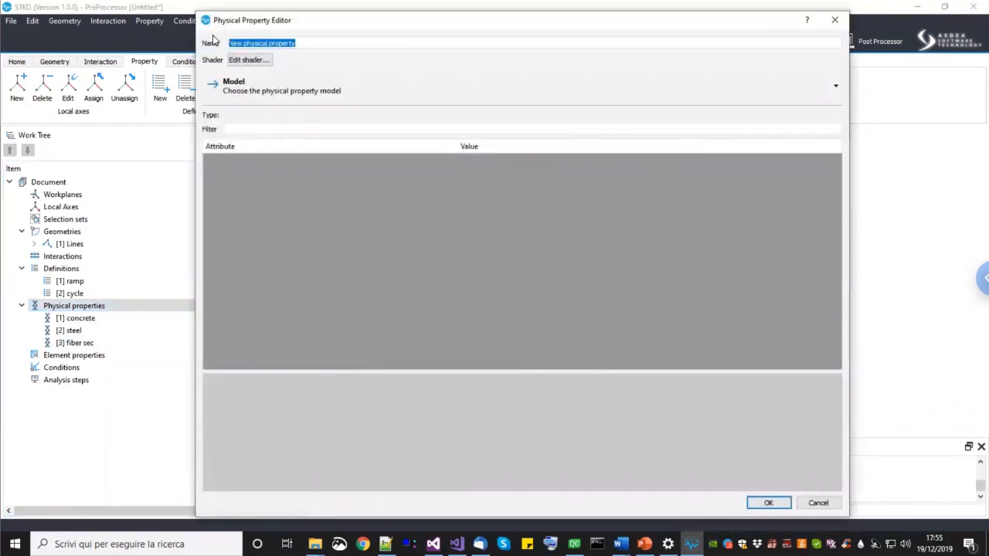
text(beam prop)
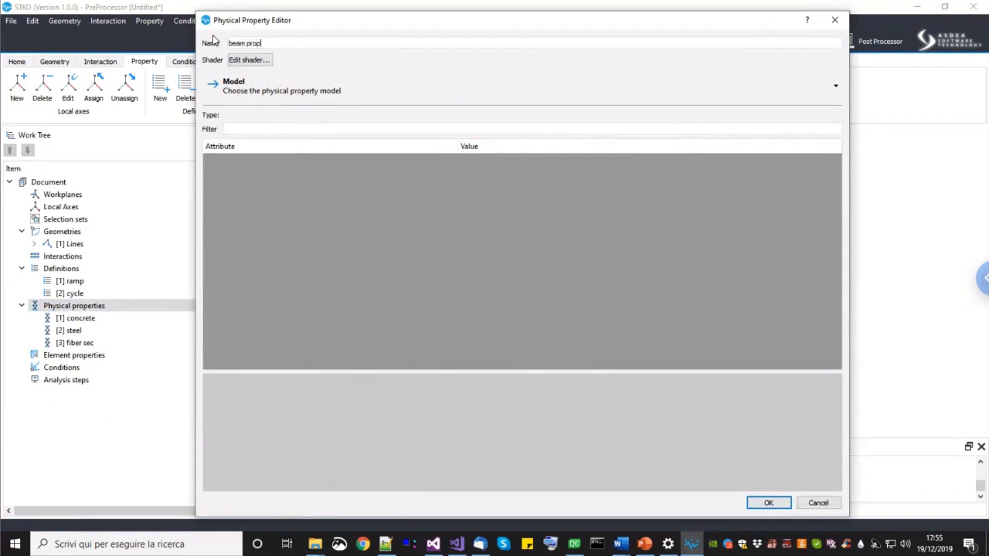
click(294, 81)
mouse_move(275, 137)
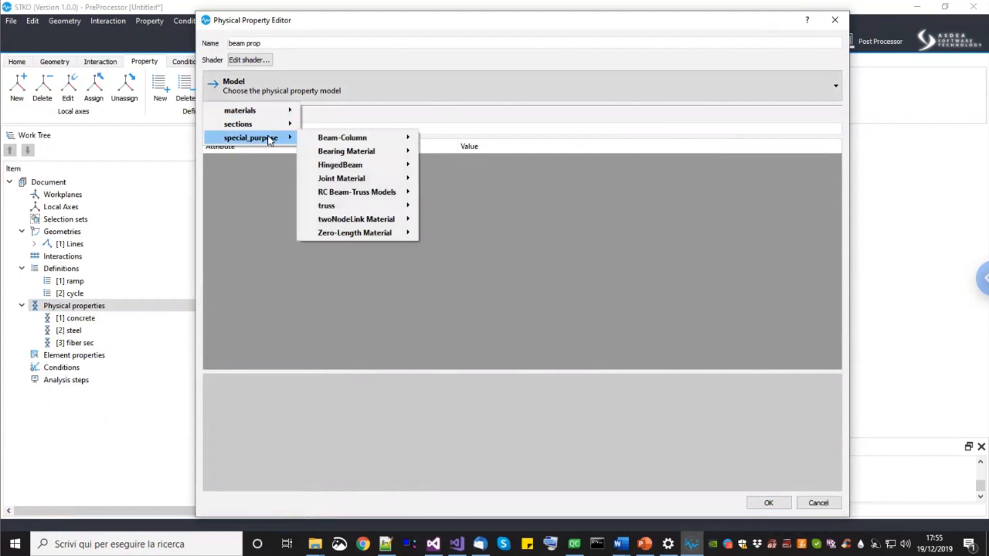
mouse_move(328, 138)
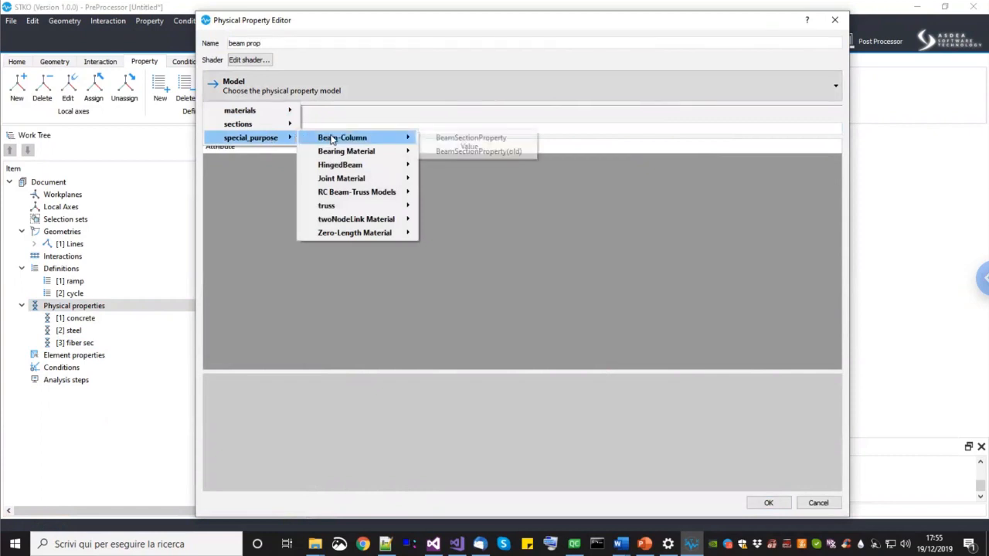
click(442, 138)
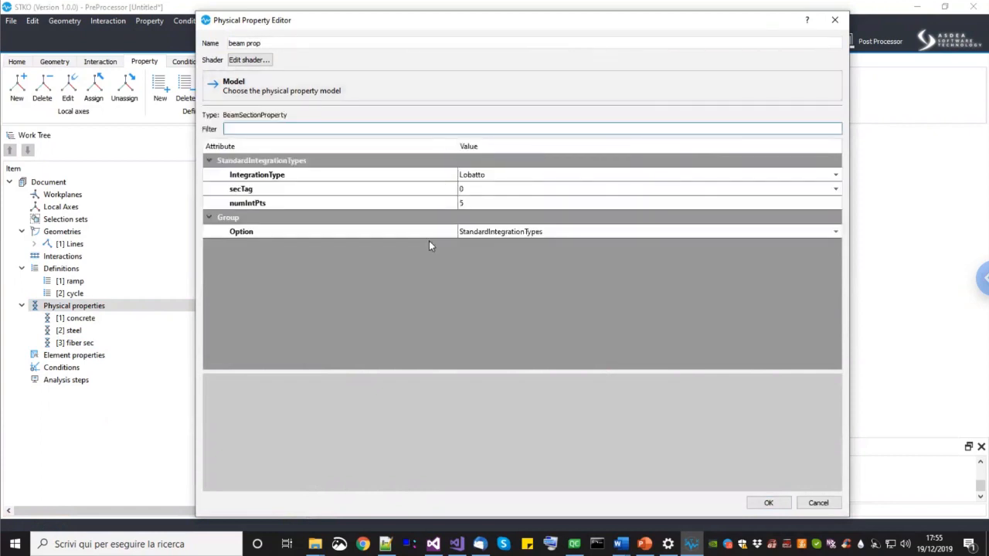
Step: Choose the StandardIntegrationTypes option and the Lobatto integration type for the beam property
click(510, 233)
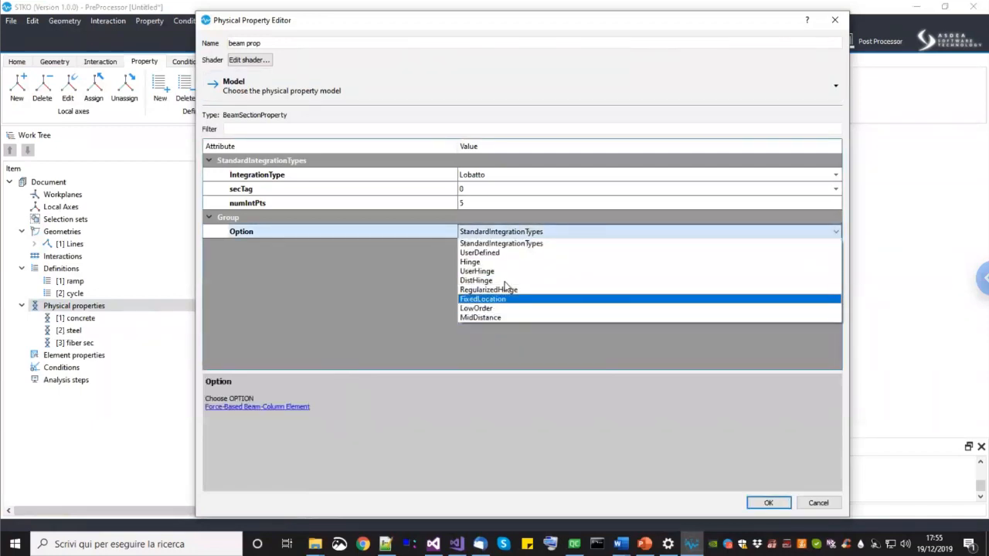
click(526, 245)
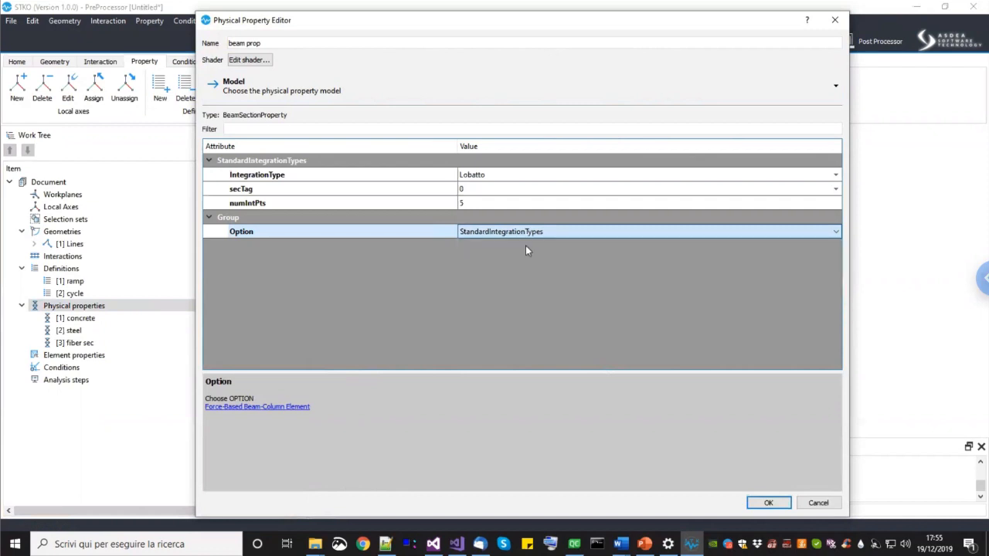
click(517, 175)
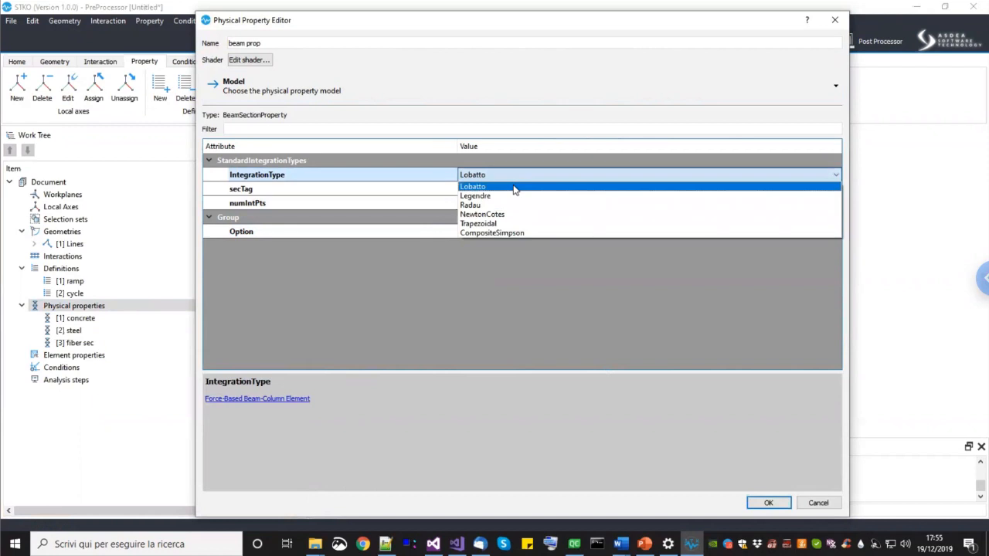
click(514, 187)
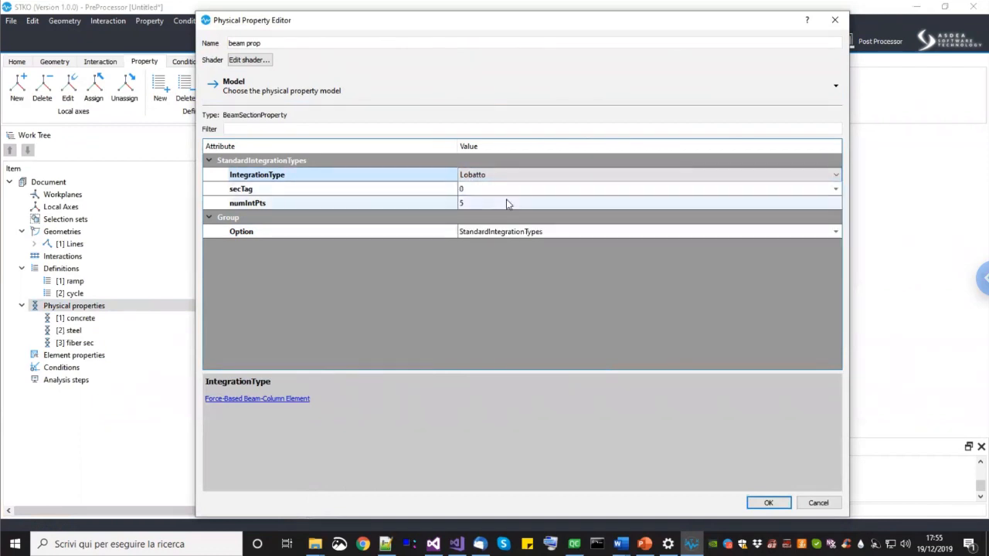
Step: Assign fiber sec as the beam property's section tag and save the property
click(507, 203)
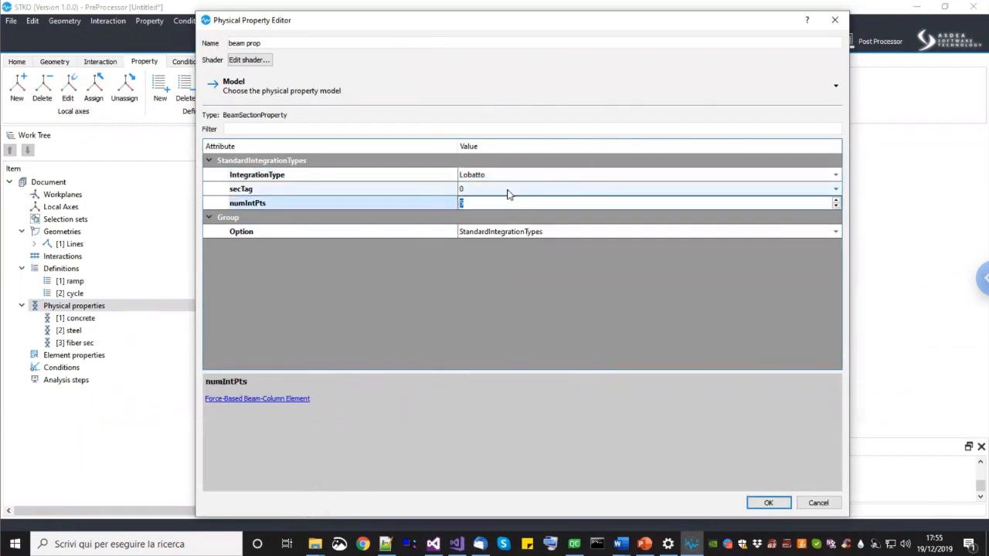
click(507, 191)
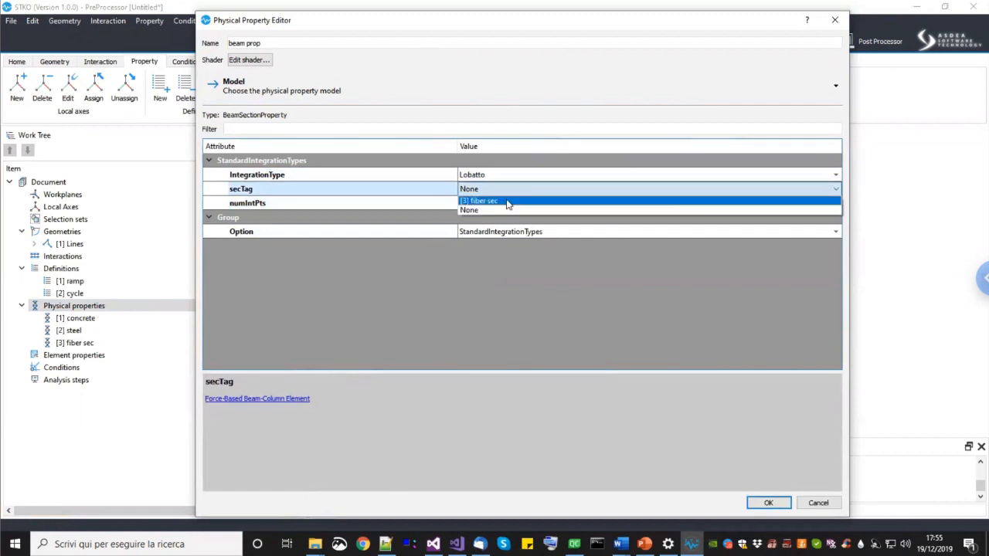
click(507, 202)
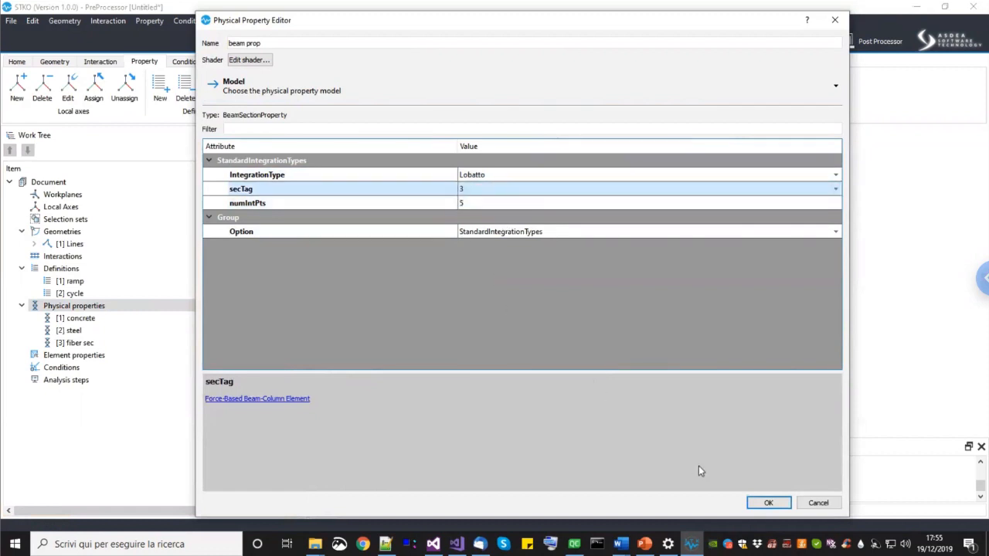
click(764, 503)
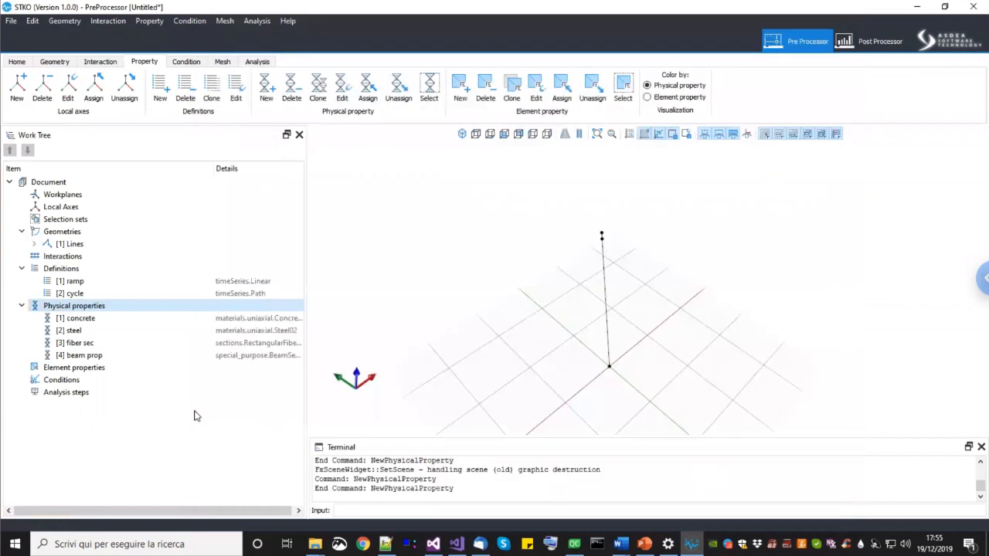
Step: Assign the beam prop physical property to only the long lower line of the column and inspect the extruded section
click(92, 355)
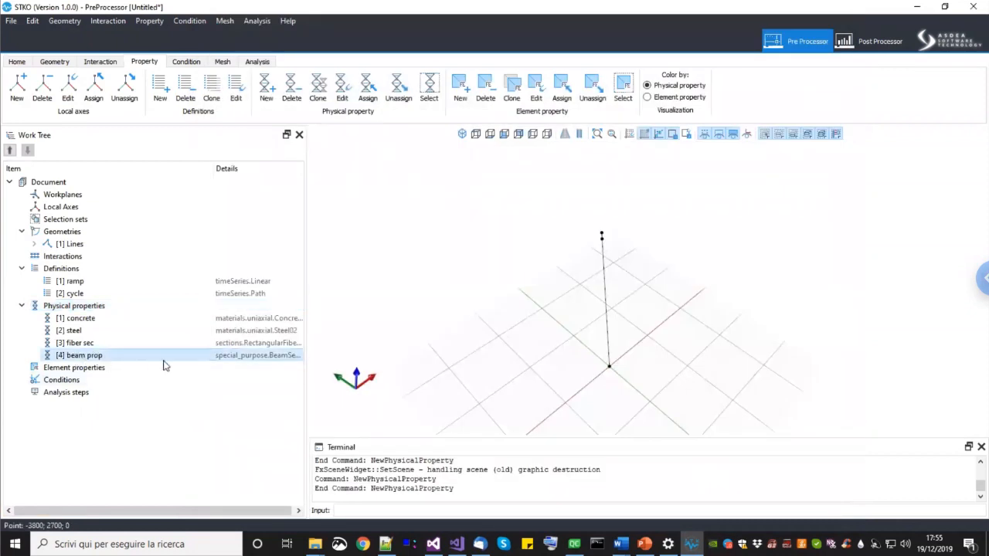
middle_drag(598, 315, 589, 353)
scroll(592, 342, up, 5)
click(604, 300)
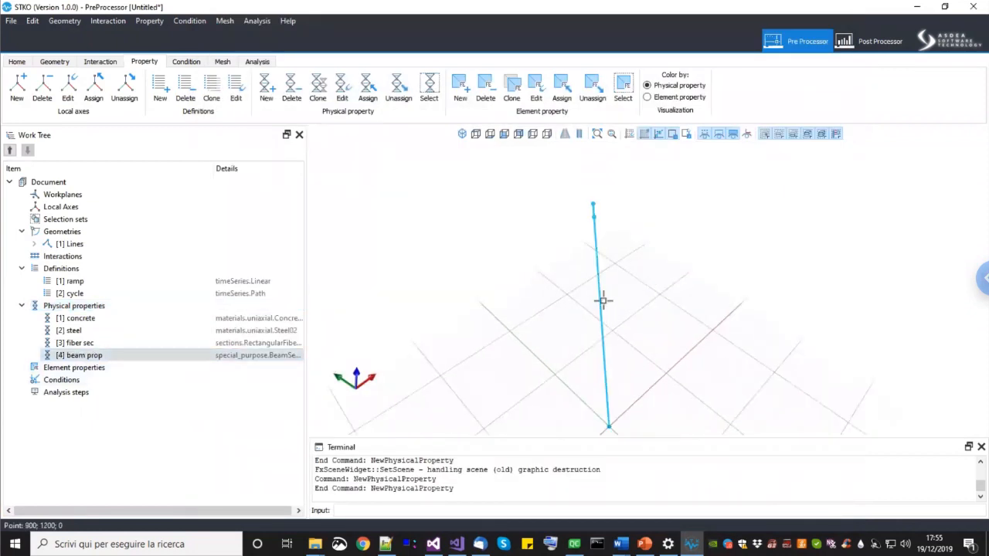
click(573, 346)
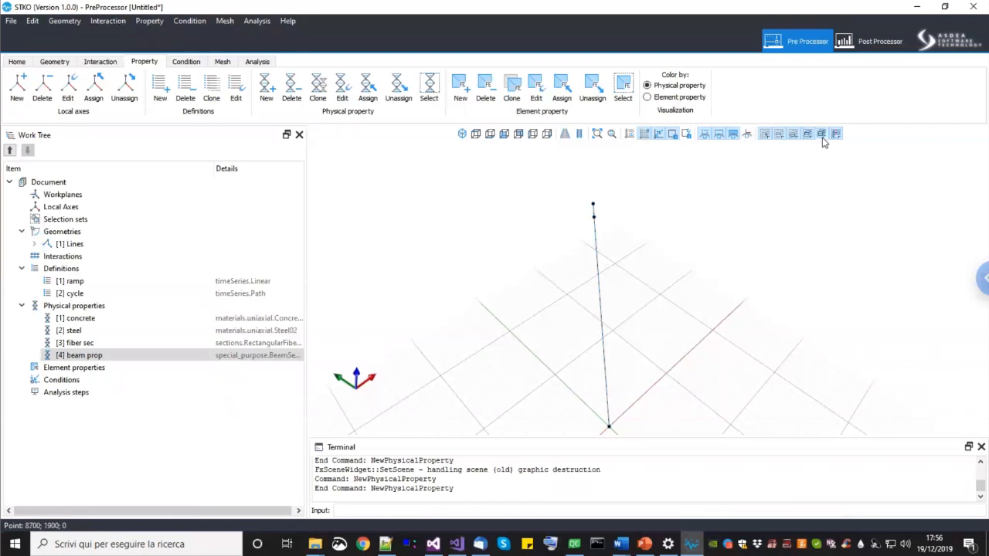
click(607, 313)
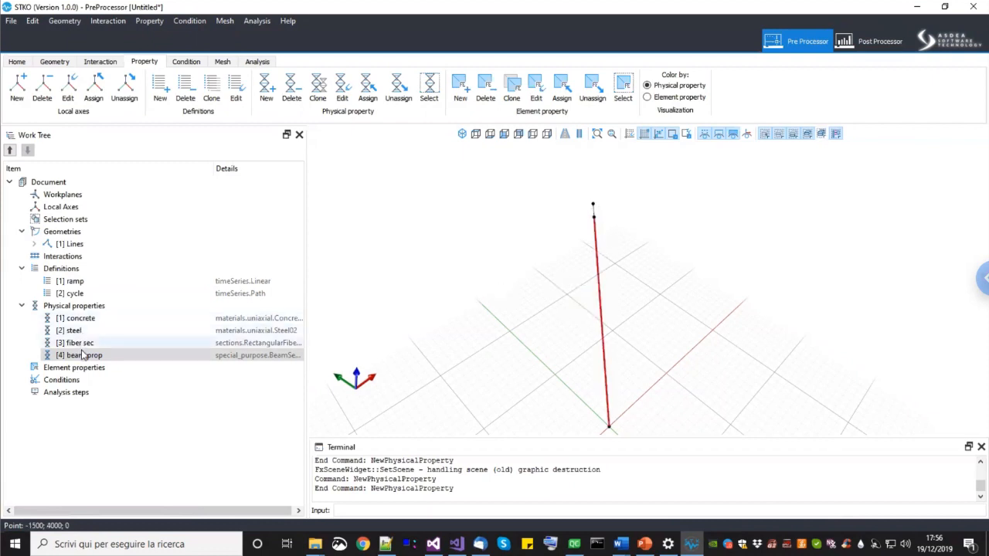
drag(82, 355, 450, 309)
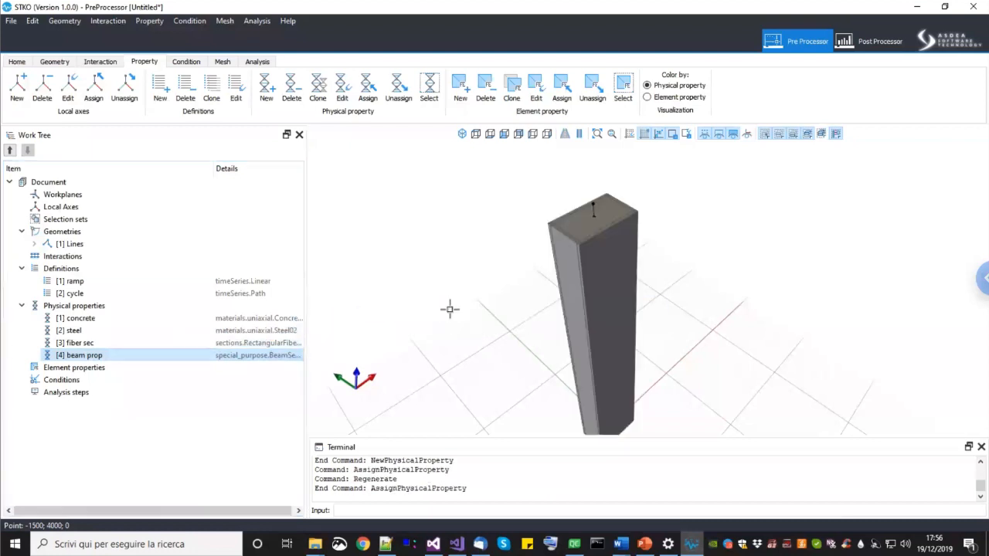
scroll(536, 320, down, 3)
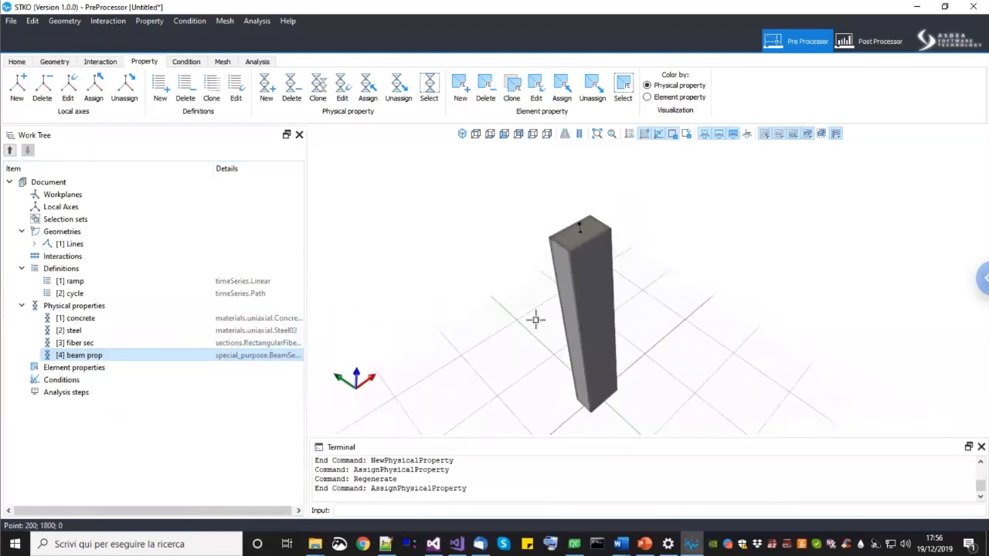
scroll(528, 197, up, 3)
scroll(566, 231, down, 1)
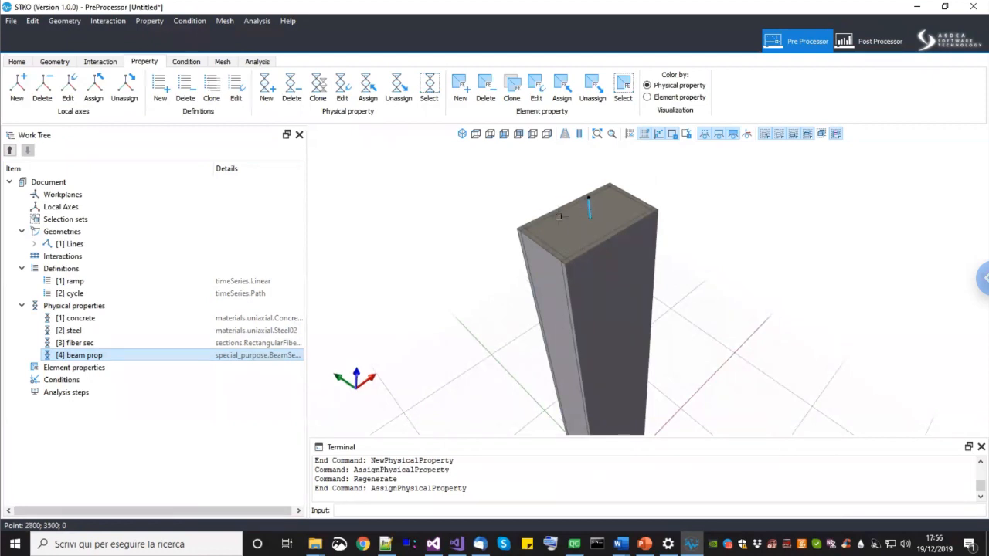
Step: Add another physical property named elast sec using the Elastic section model
click(102, 308)
right_click(104, 309)
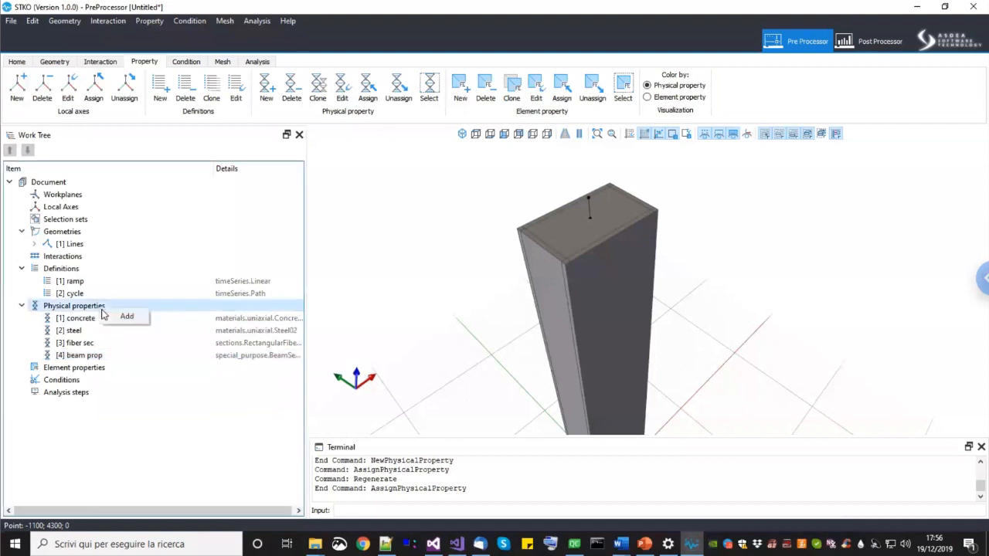
click(107, 316)
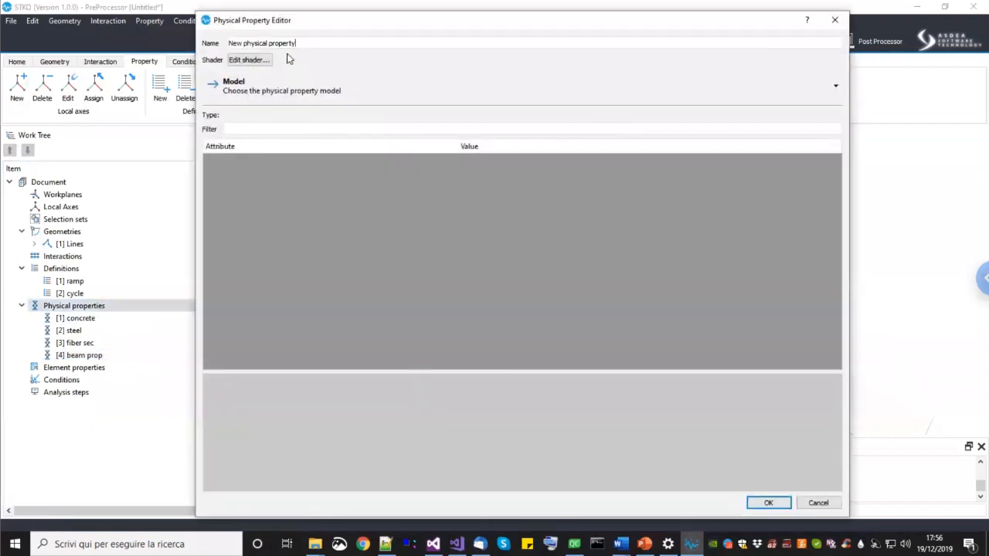
drag(293, 43, 210, 45)
text(e)
click(234, 86)
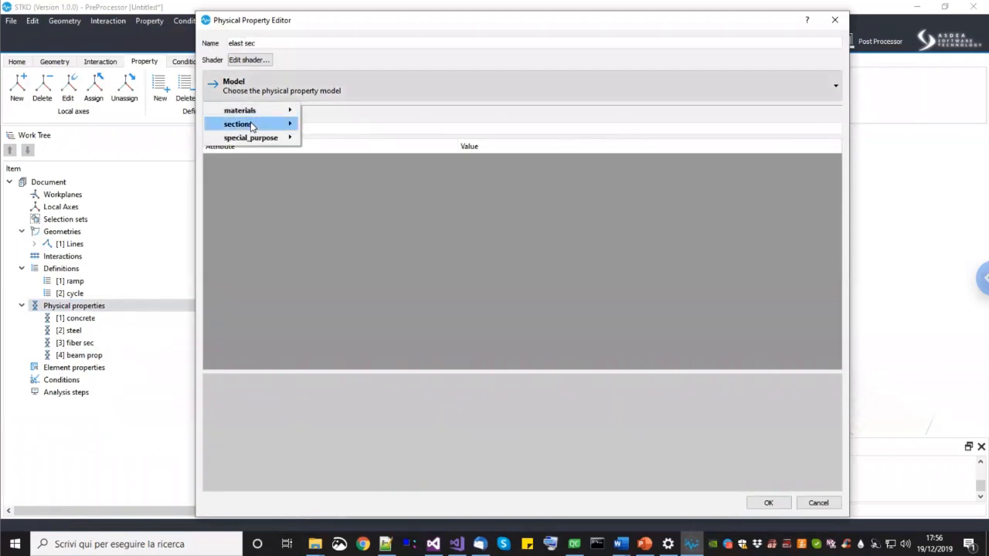
mouse_move(251, 125)
click(331, 156)
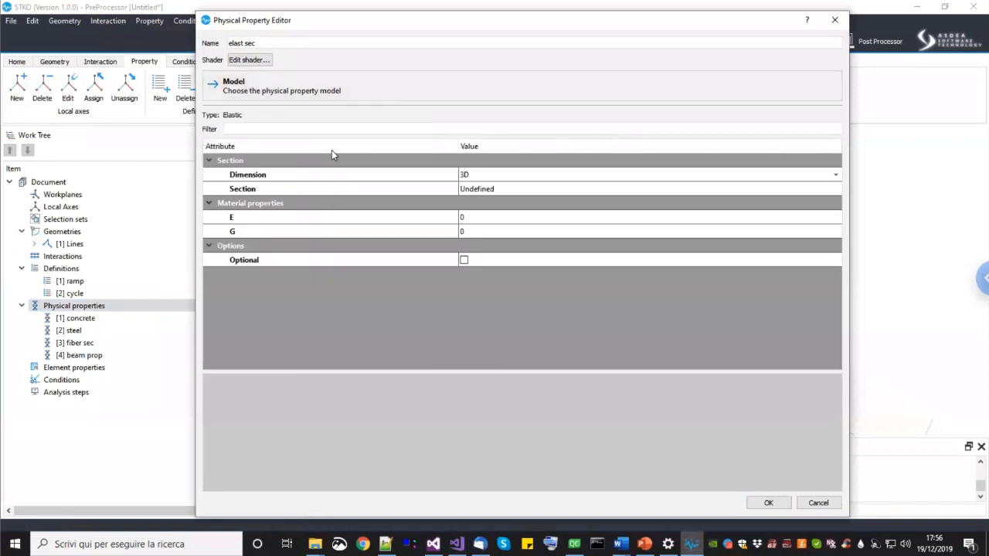
Step: Define the elastic section's cross section as a user section_Box with h 500 mm and b 300 mm
click(530, 186)
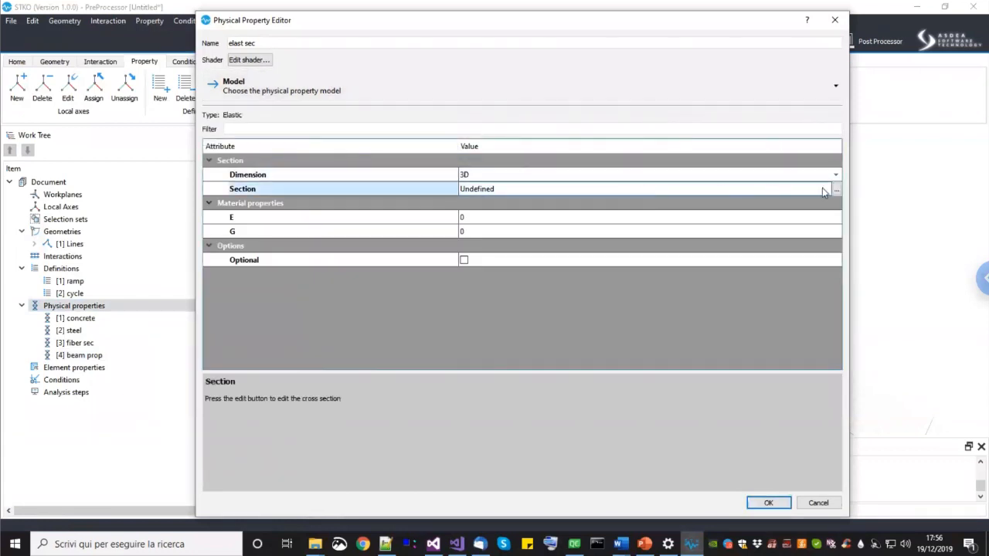
click(835, 188)
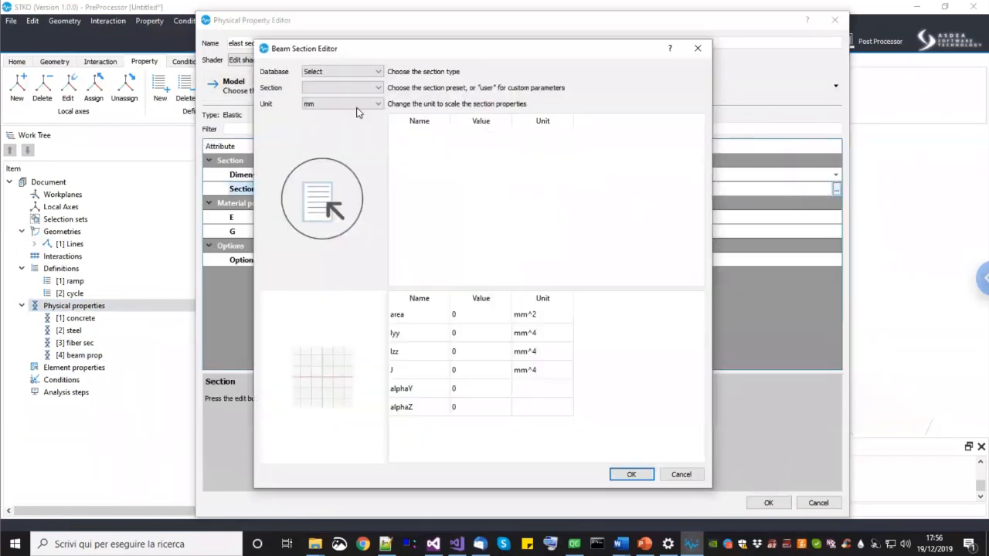
click(358, 73)
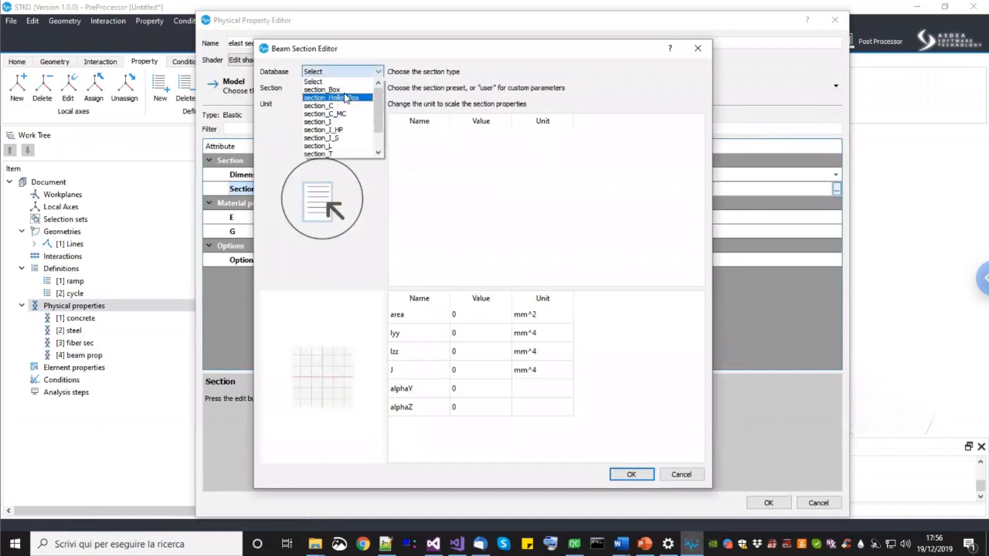
click(344, 89)
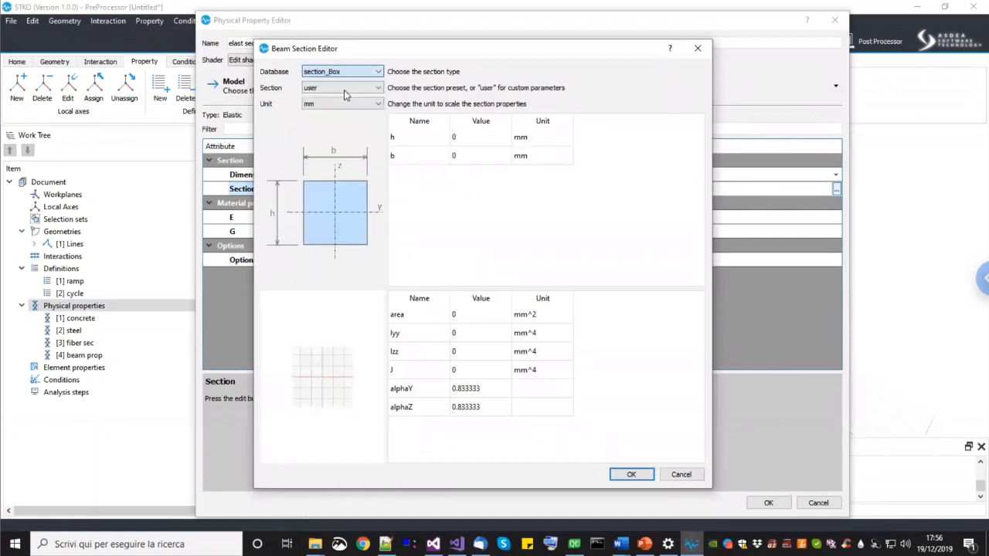
click(468, 146)
text(500)
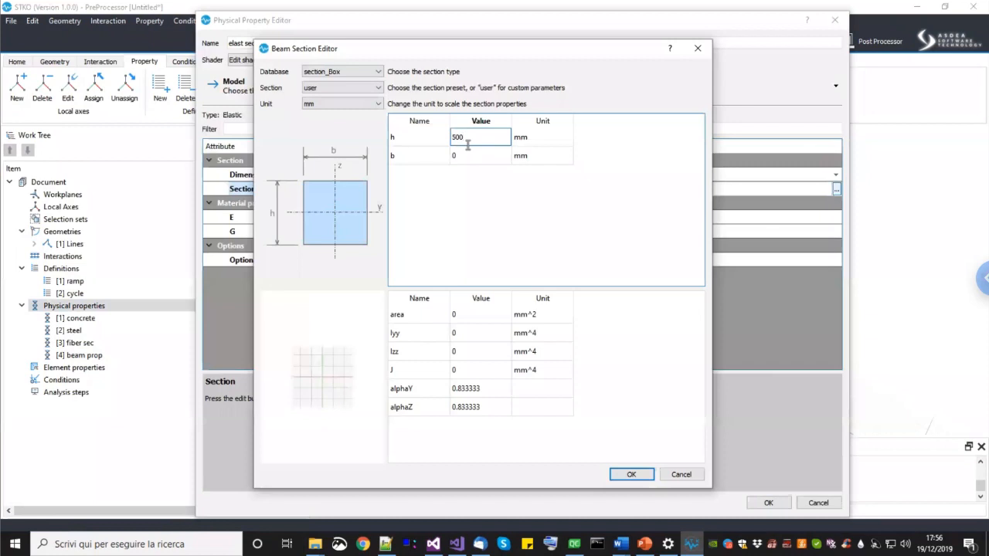
click(474, 156)
text(300)
click(474, 198)
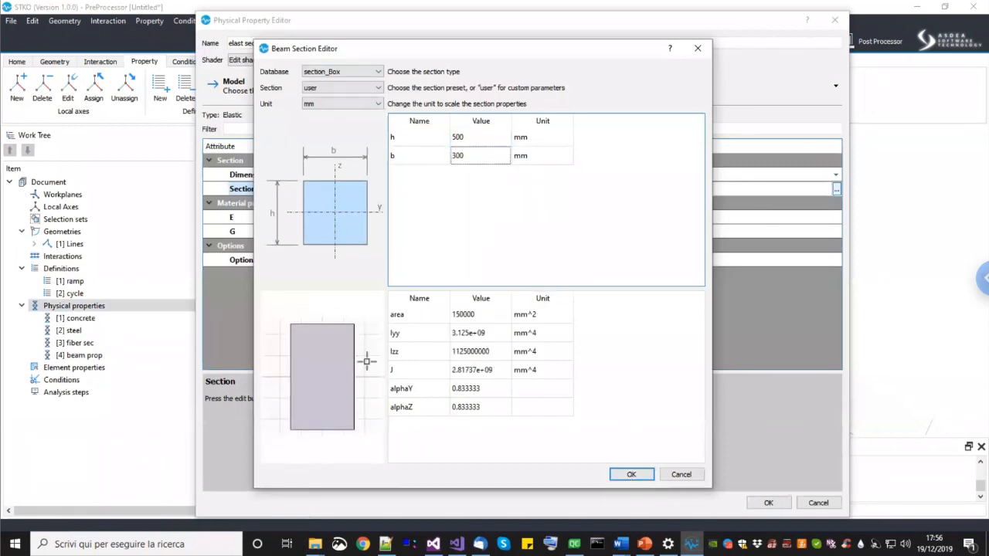
click(636, 474)
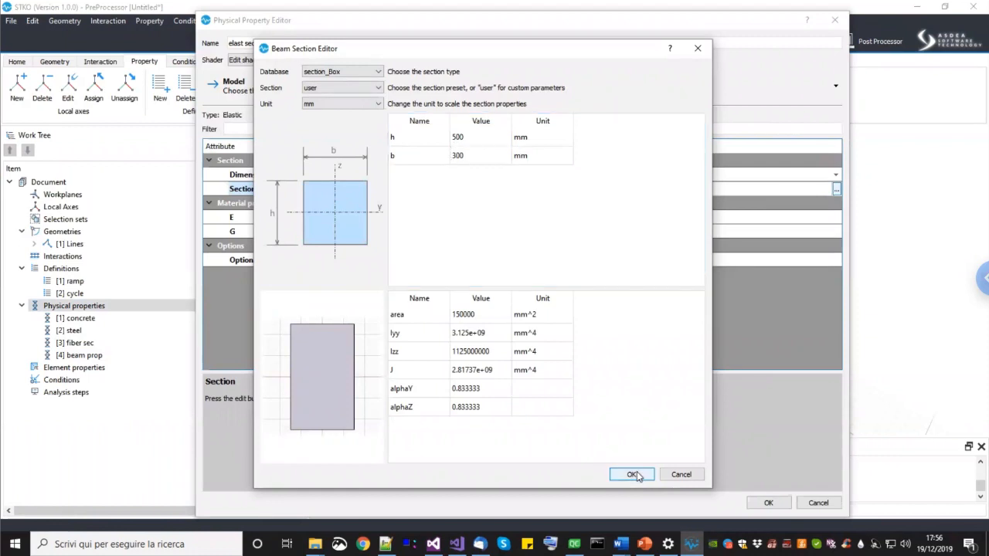
Step: Set the elastic section's E to 30000 and G to 15000, and save the property
click(516, 219)
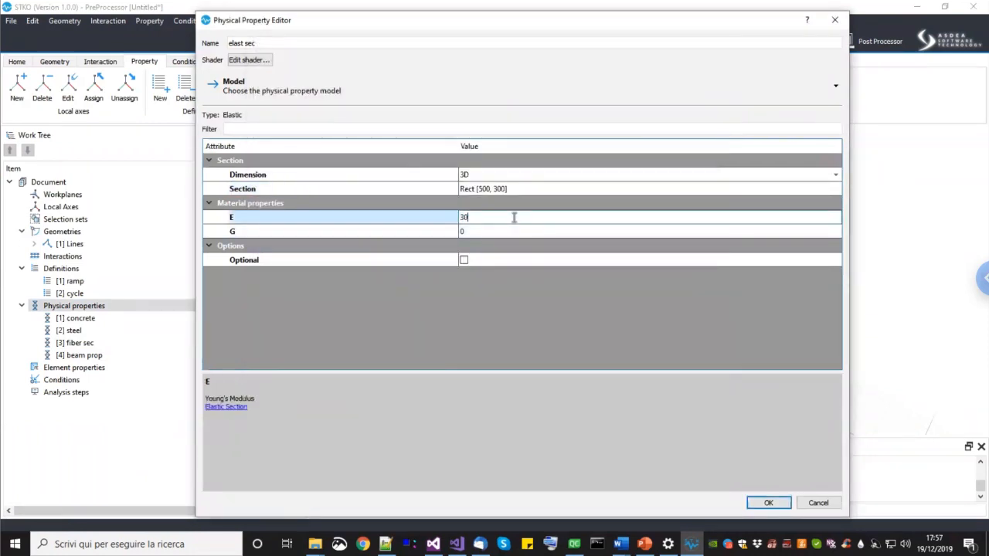
click(514, 229)
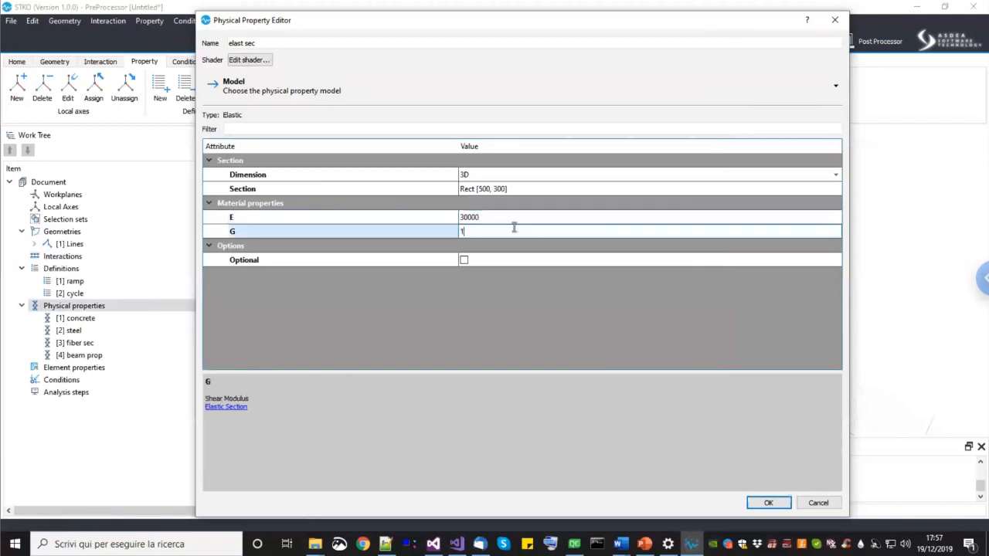
text(15000)
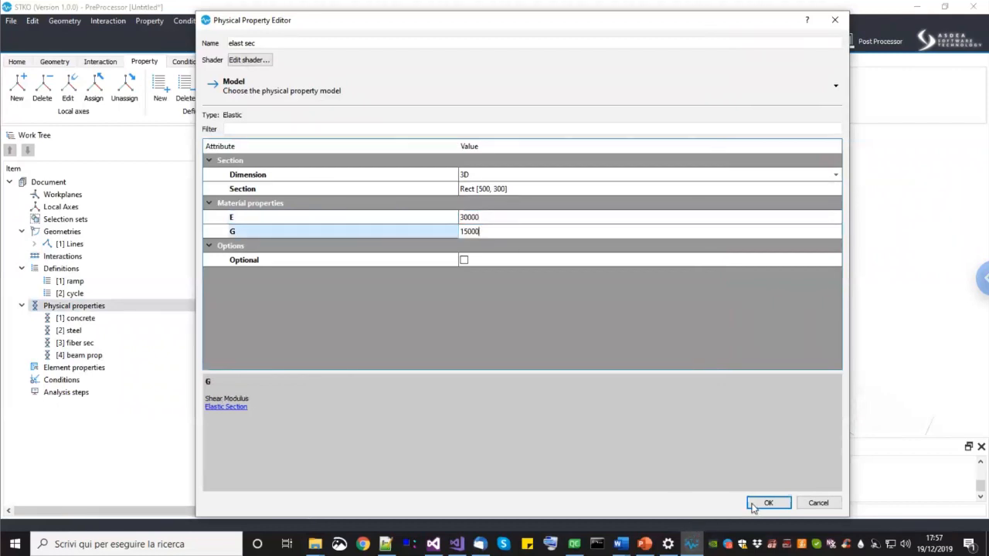
click(766, 503)
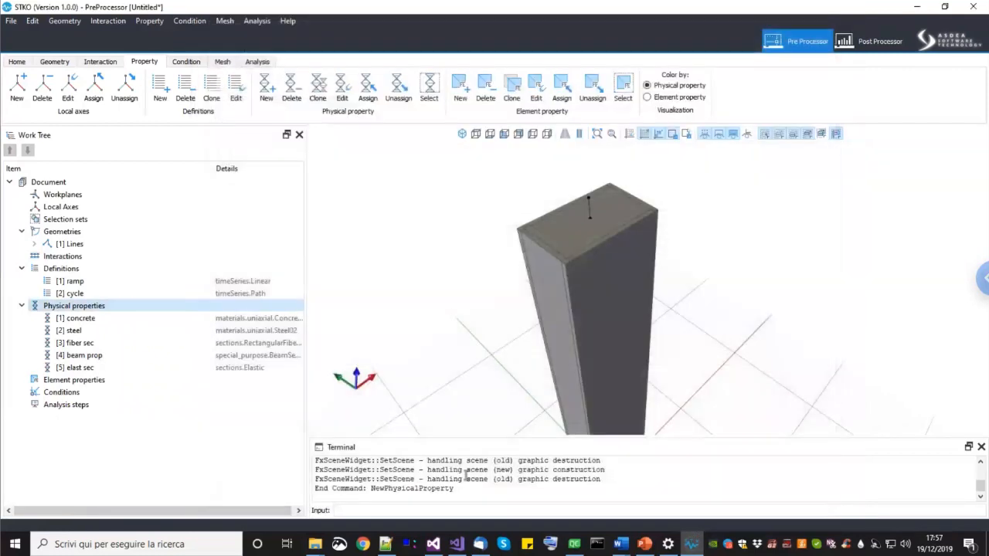
Step: Add a physical property named elastic beam prop using the Beam-Column BeamSectionProperty model
click(97, 358)
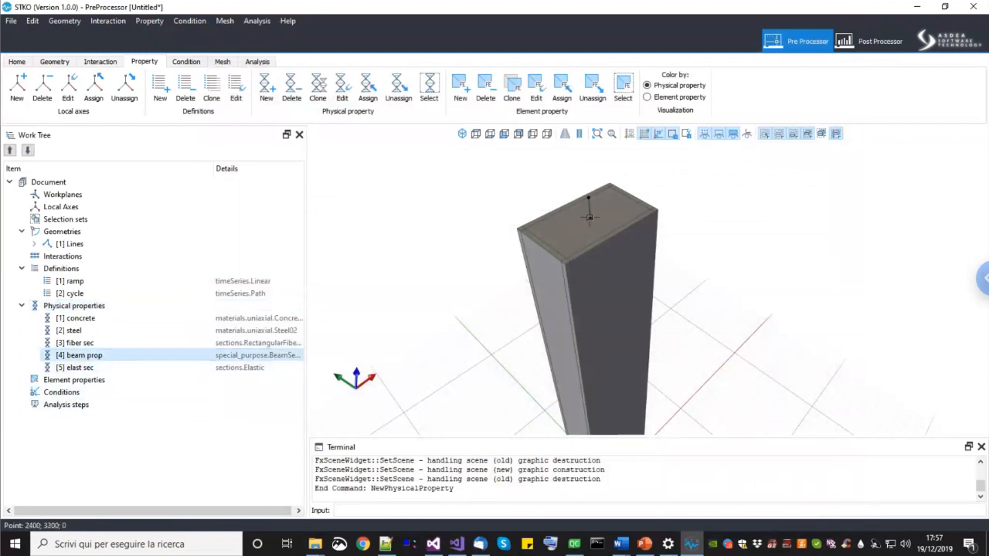
click(102, 306)
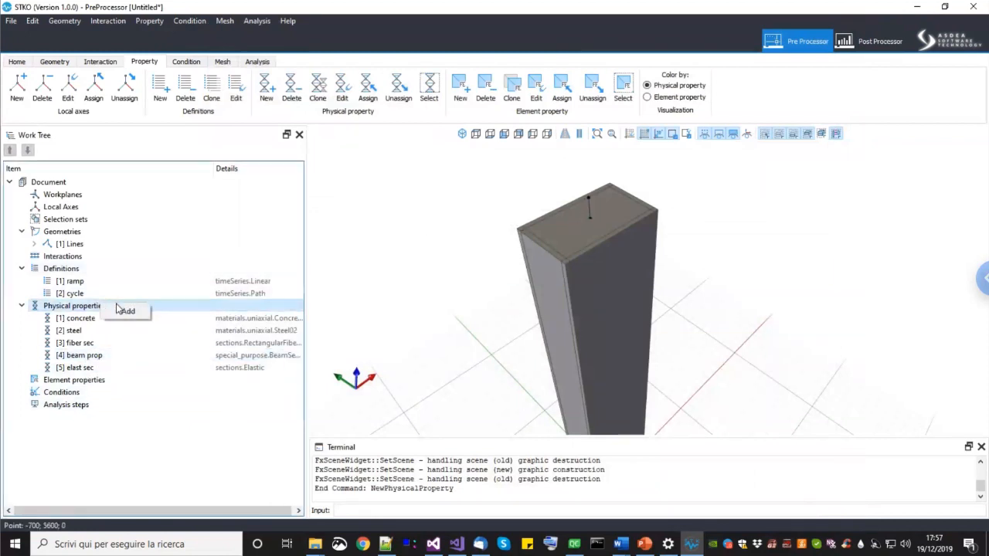
right_click(120, 311)
click(139, 314)
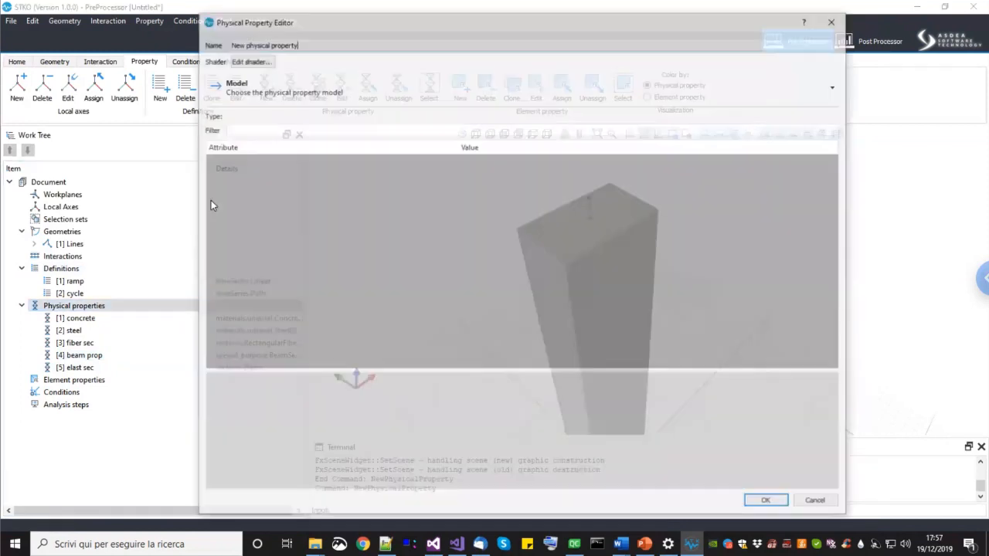
click(304, 43)
triple_click(304, 42)
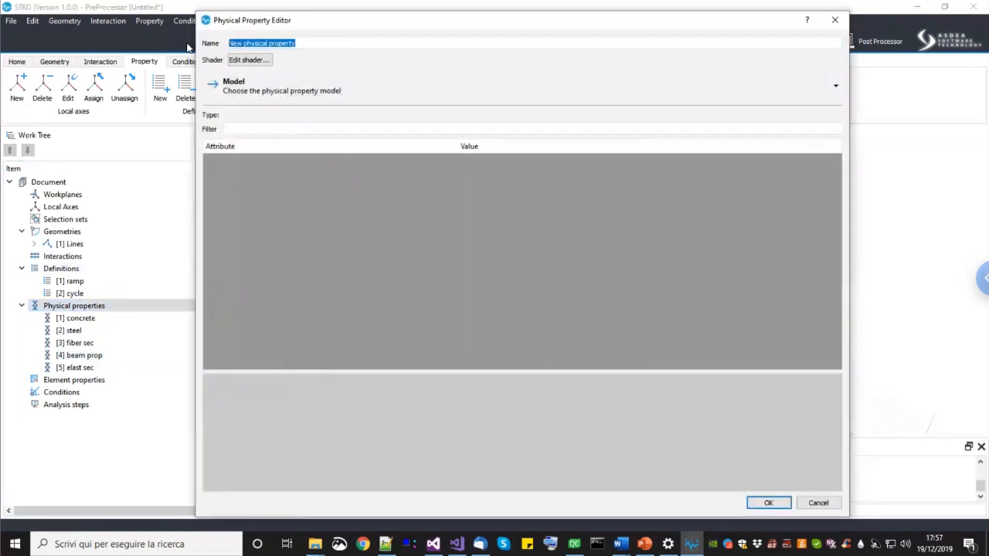
text(elastic beam prop)
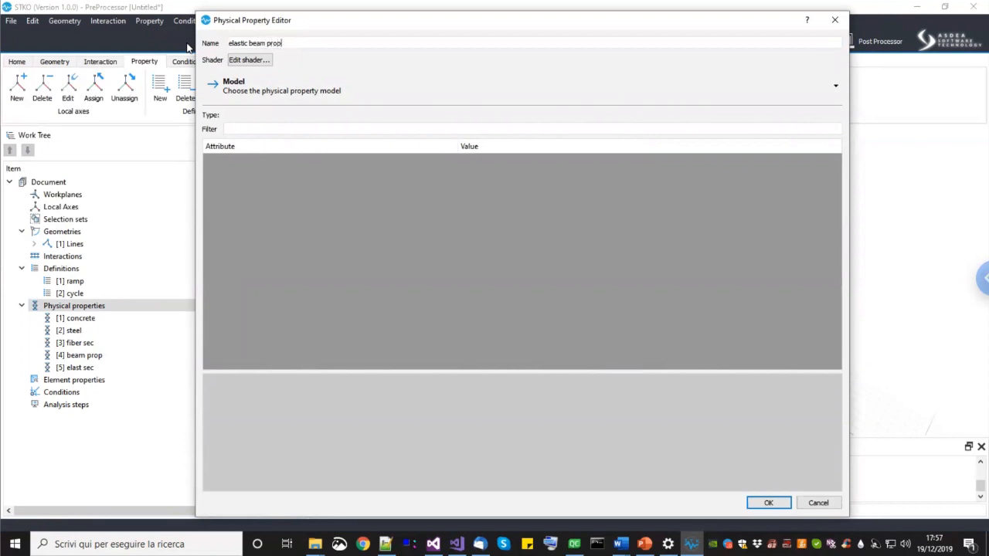
click(231, 97)
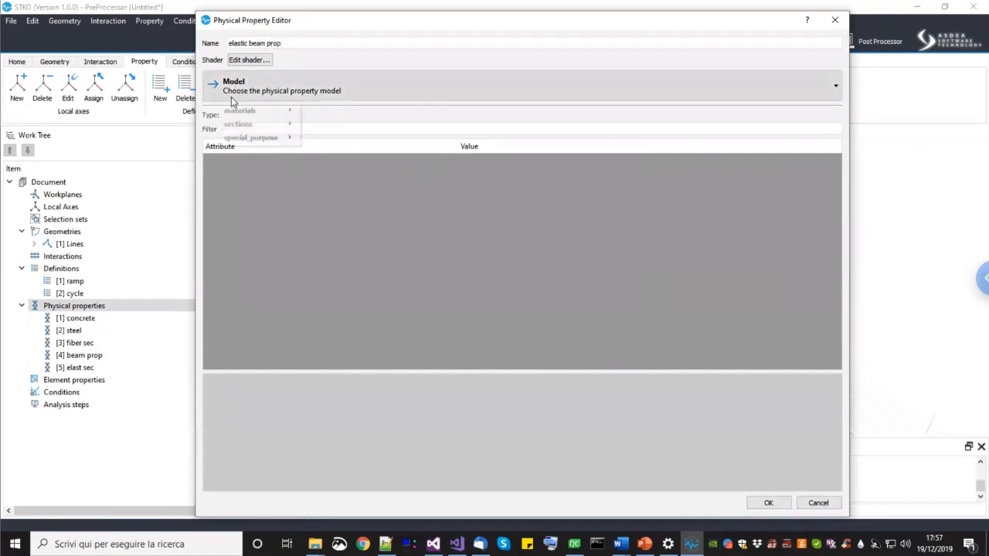
mouse_move(256, 138)
mouse_move(356, 138)
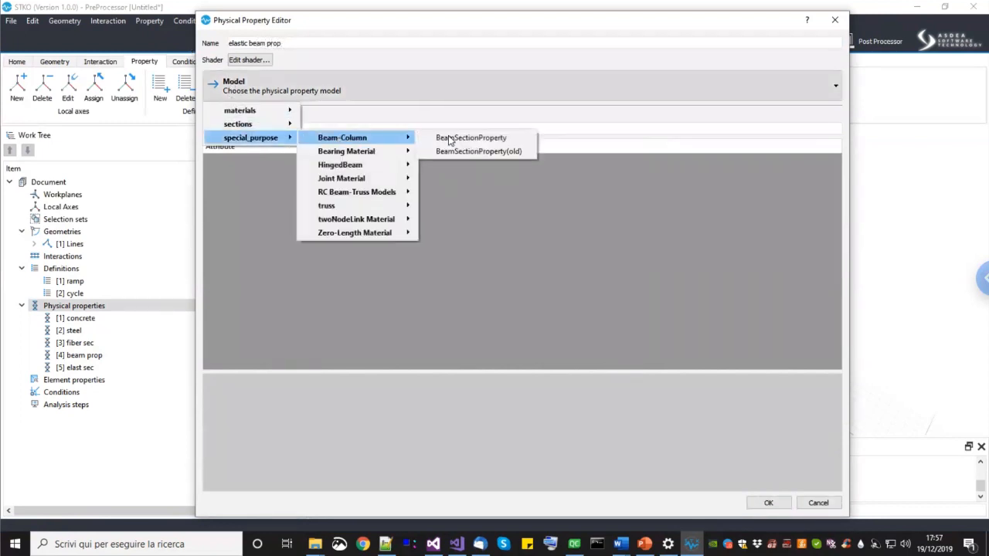
click(456, 138)
Step: Assign elast sec as the section tag of elastic beam prop and save the property
click(476, 188)
click(482, 190)
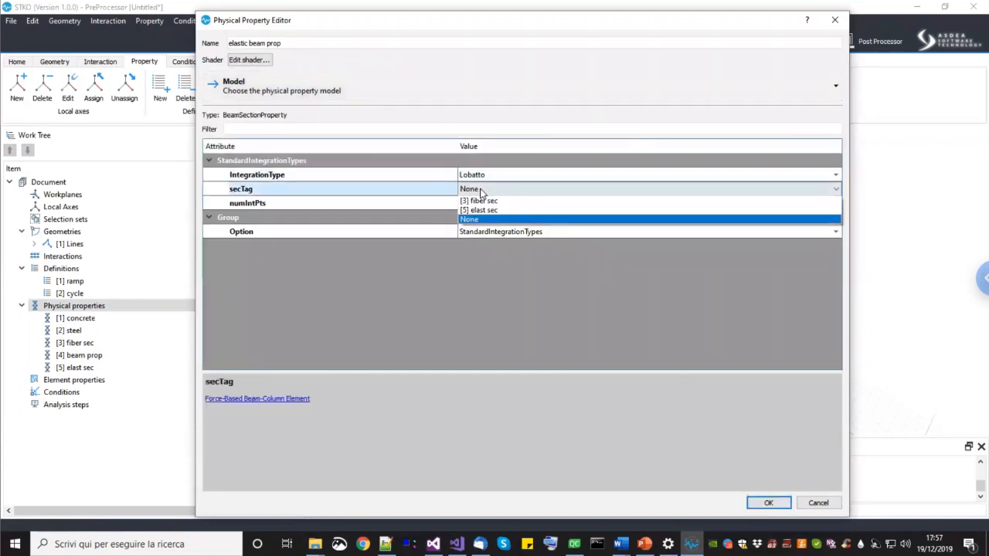
click(480, 210)
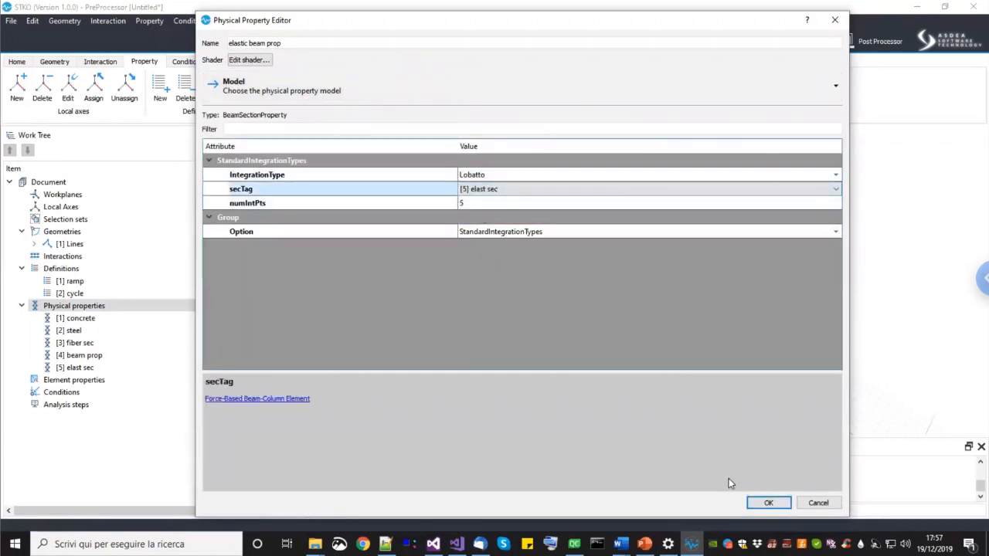
click(756, 505)
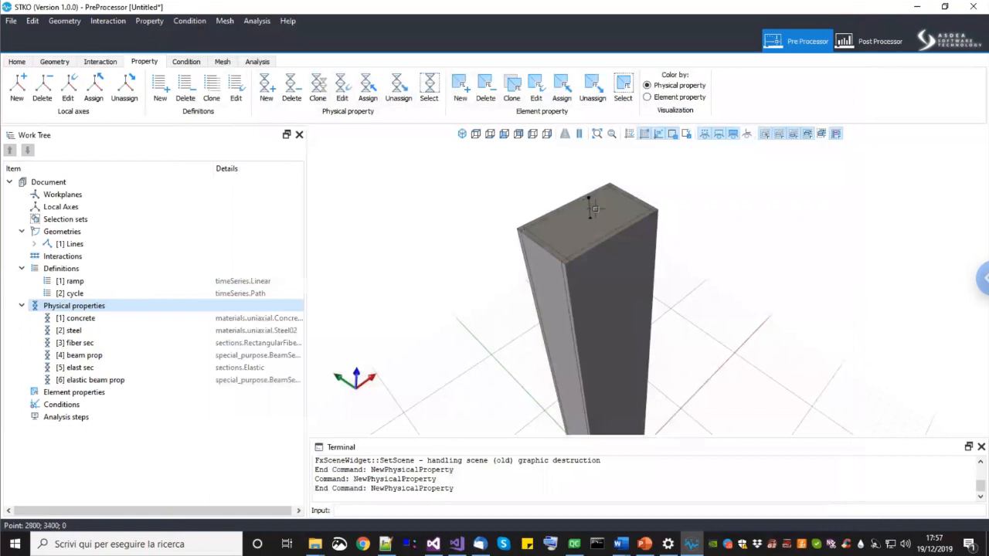
Step: Assign the elastic beam prop physical property to the short upper line of the column and inspect the extruded sections
click(93, 381)
drag(169, 390, 433, 309)
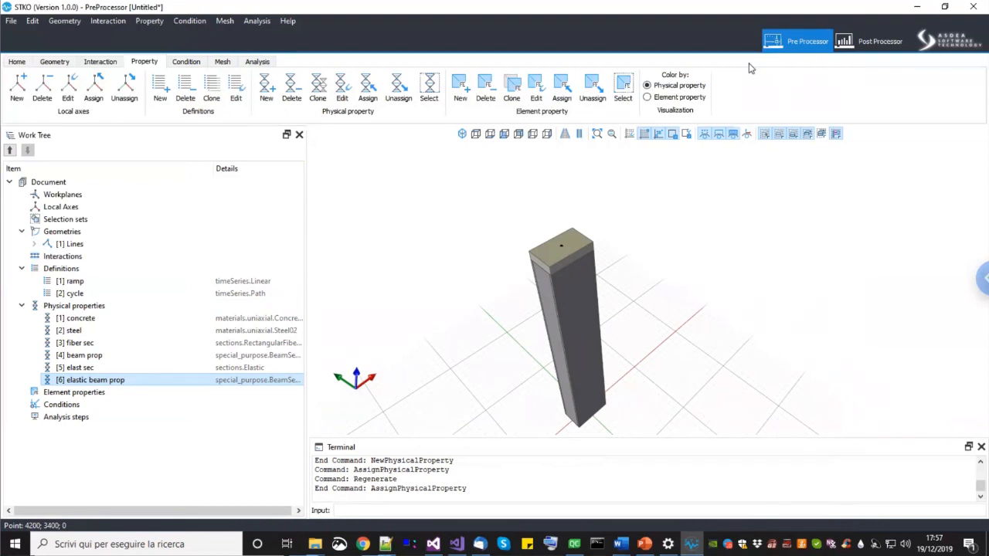
middle_drag(455, 320, 491, 311)
middle_drag(684, 353, 689, 336)
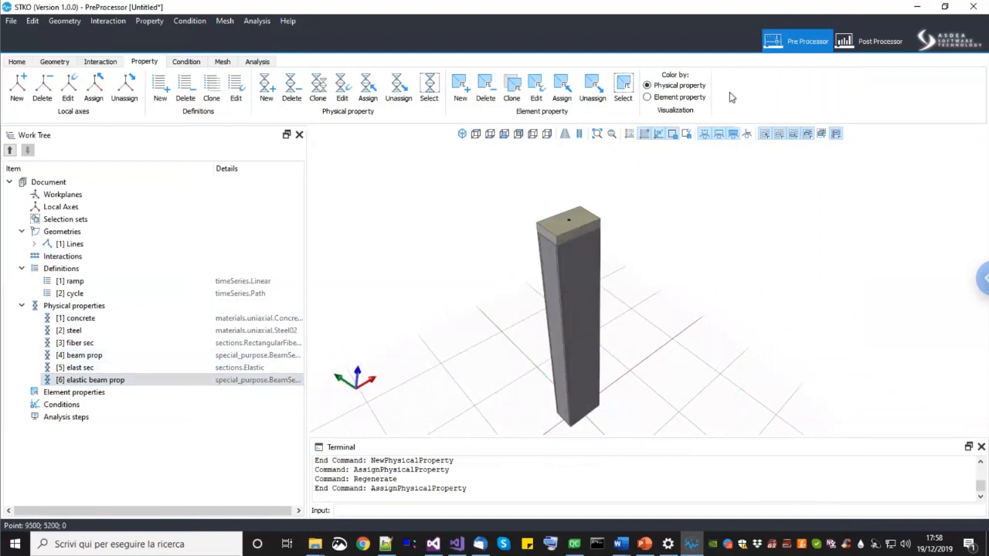
middle_drag(484, 315, 673, 301)
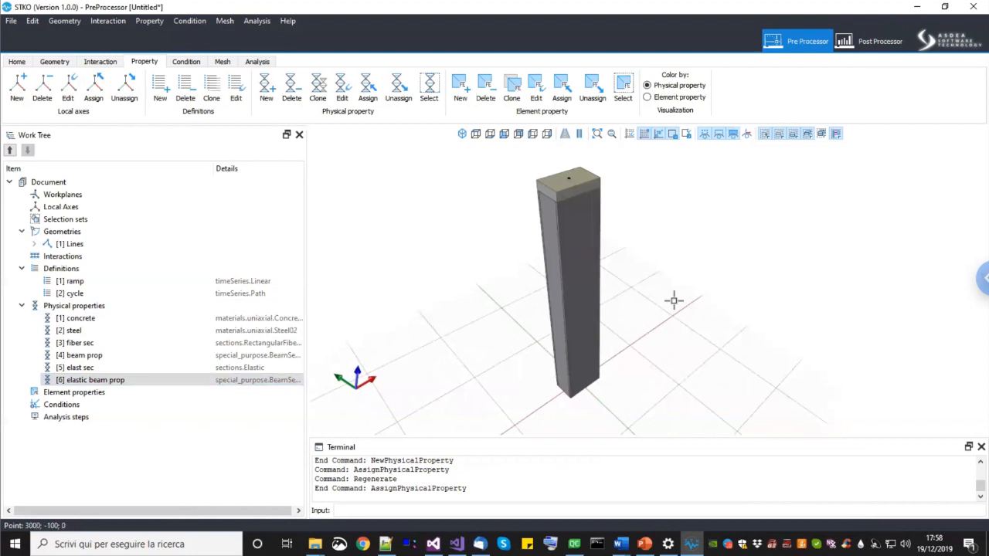
Step: Add an element property named beam fe using the dispBeamColumn beam-column element model
click(82, 395)
right_click(83, 395)
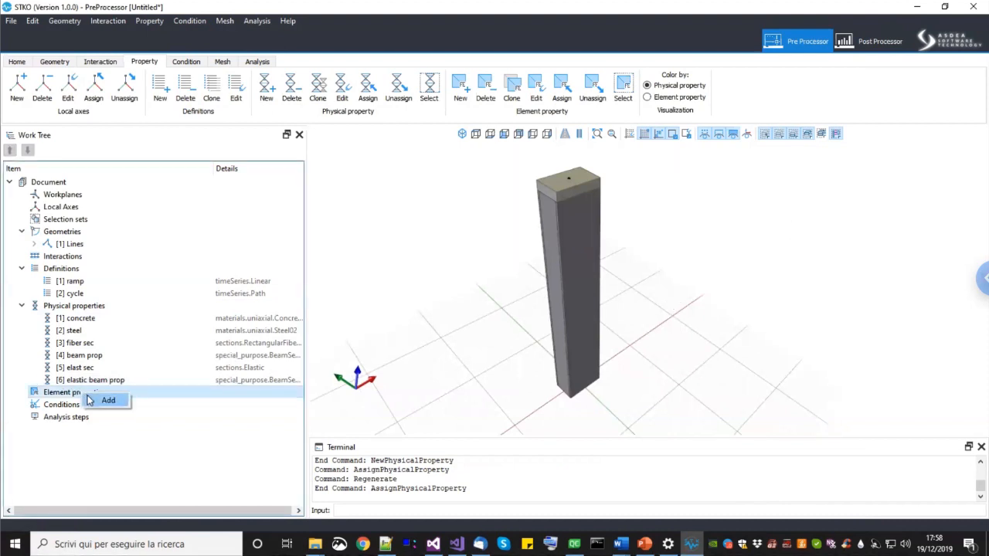
click(91, 400)
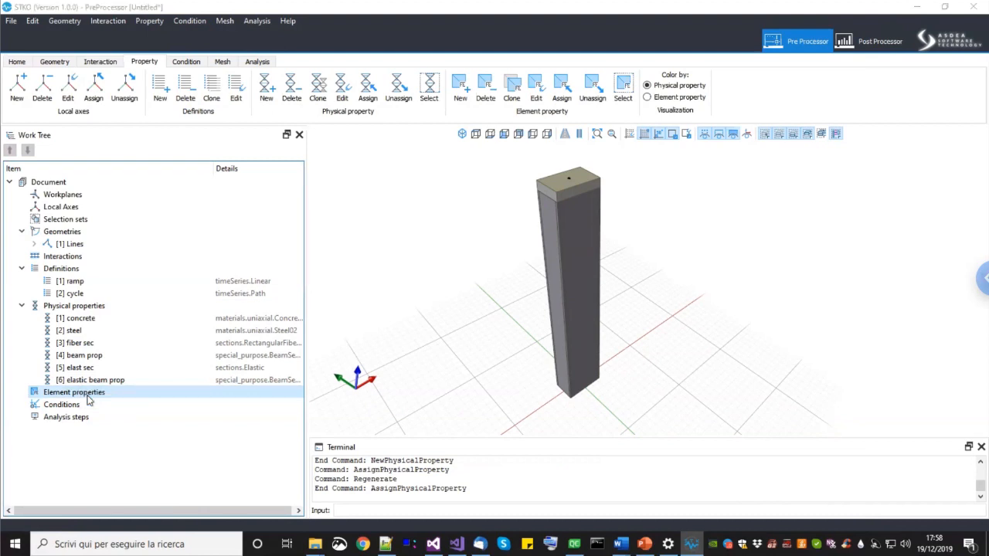
drag(324, 56, 231, 54)
text(beam fe)
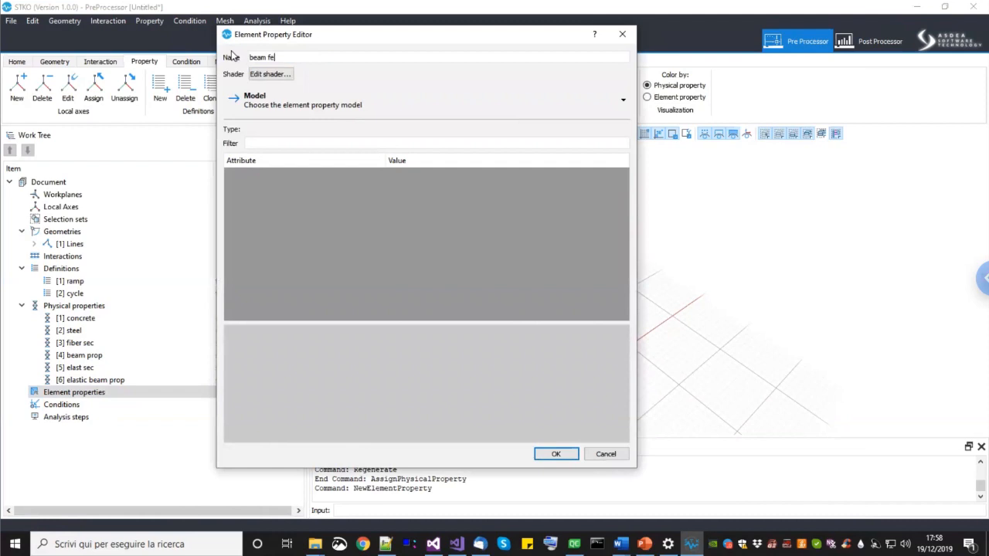
click(295, 106)
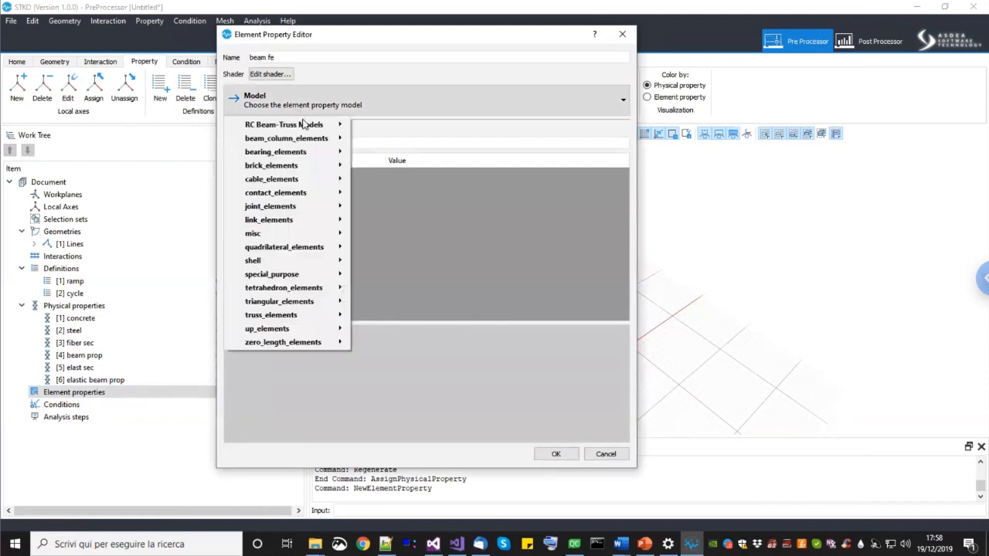
mouse_move(306, 139)
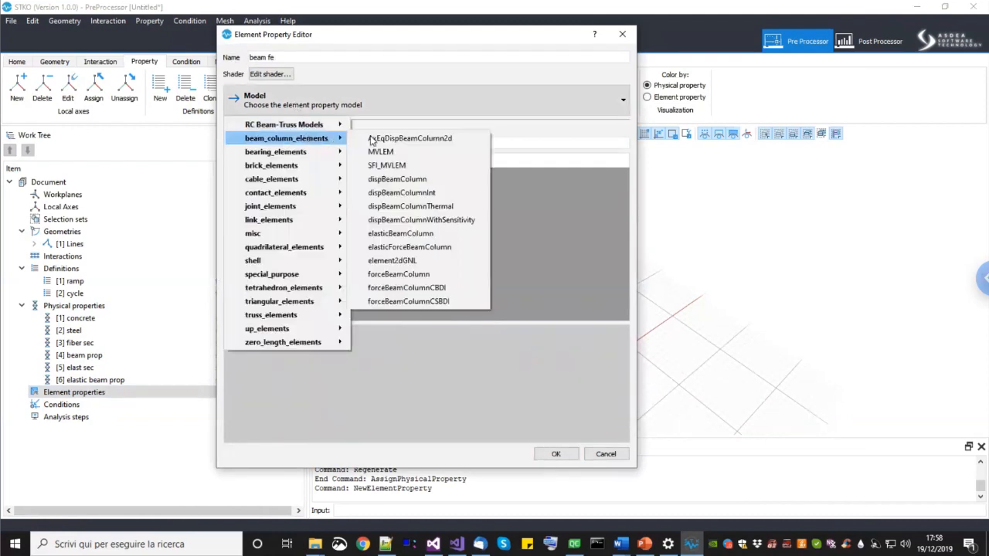
click(395, 180)
Step: Set the beam fe element's dimension to 3D, keep the Linear transformation type, and save the element property
click(400, 189)
click(400, 189)
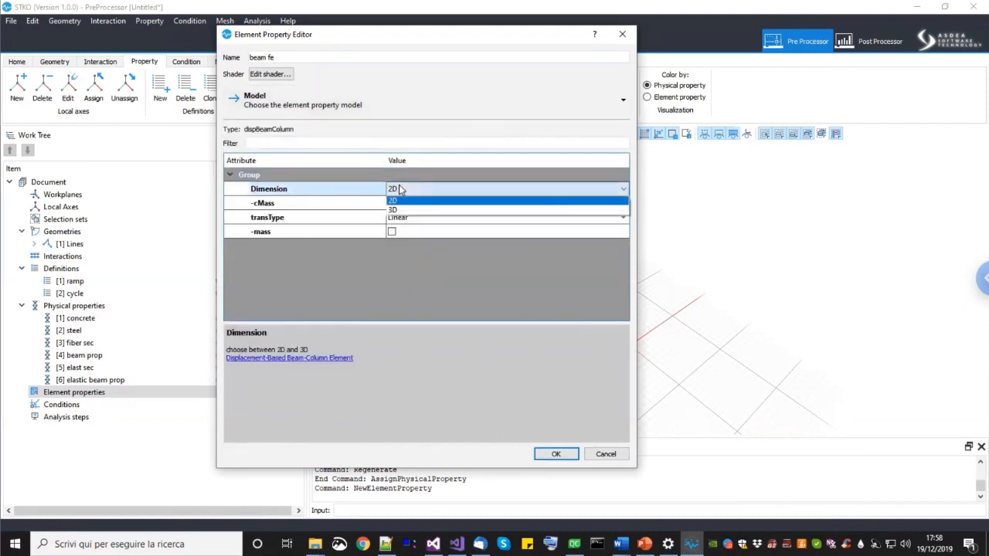
click(399, 209)
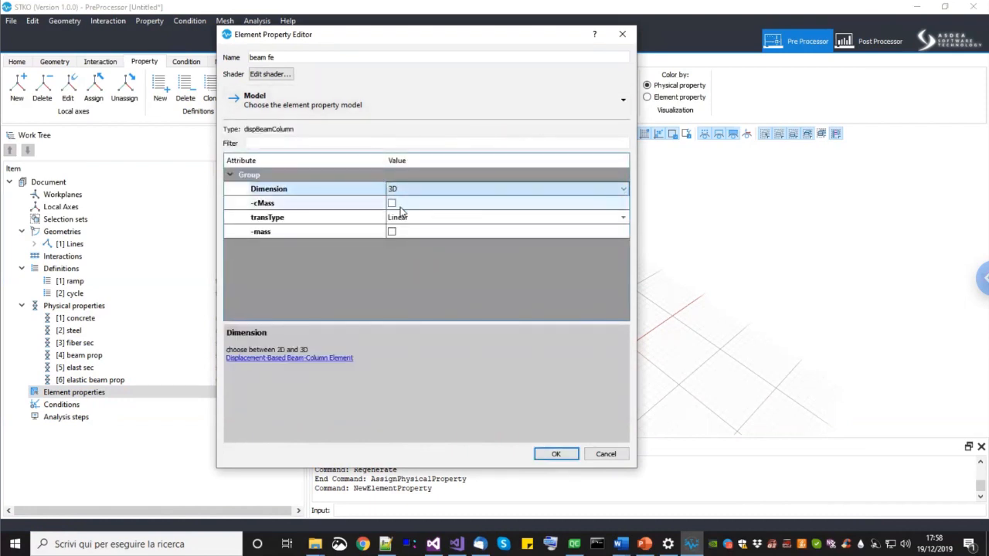
click(328, 220)
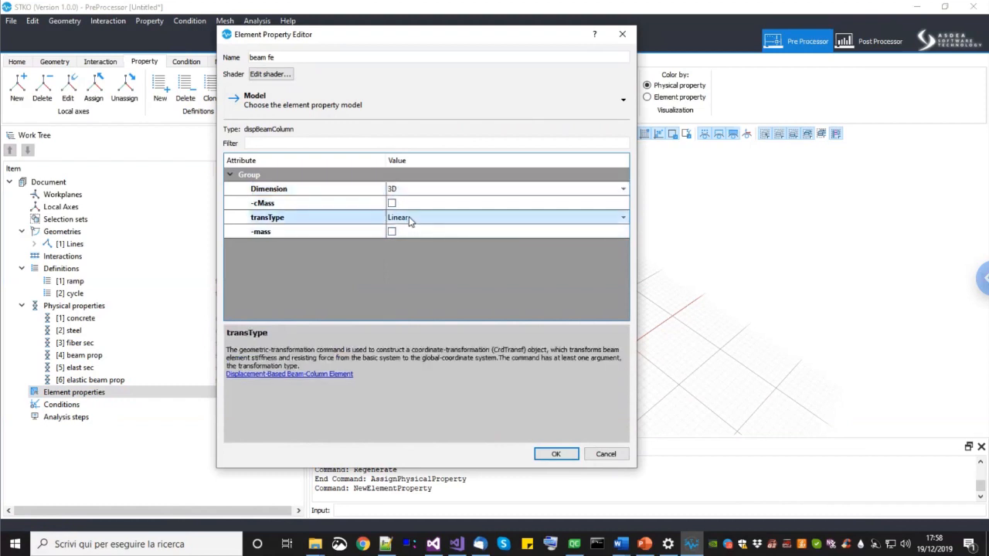
click(408, 217)
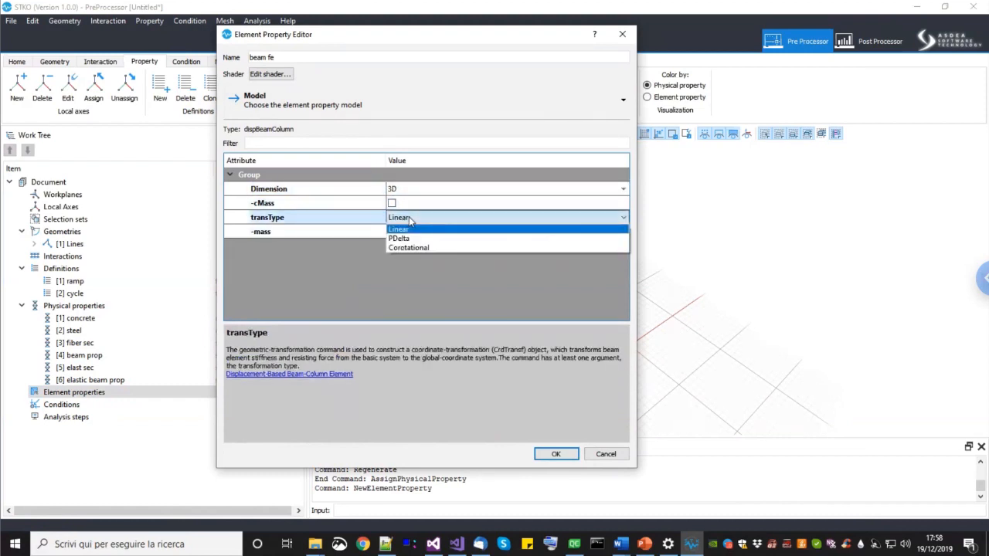
click(409, 217)
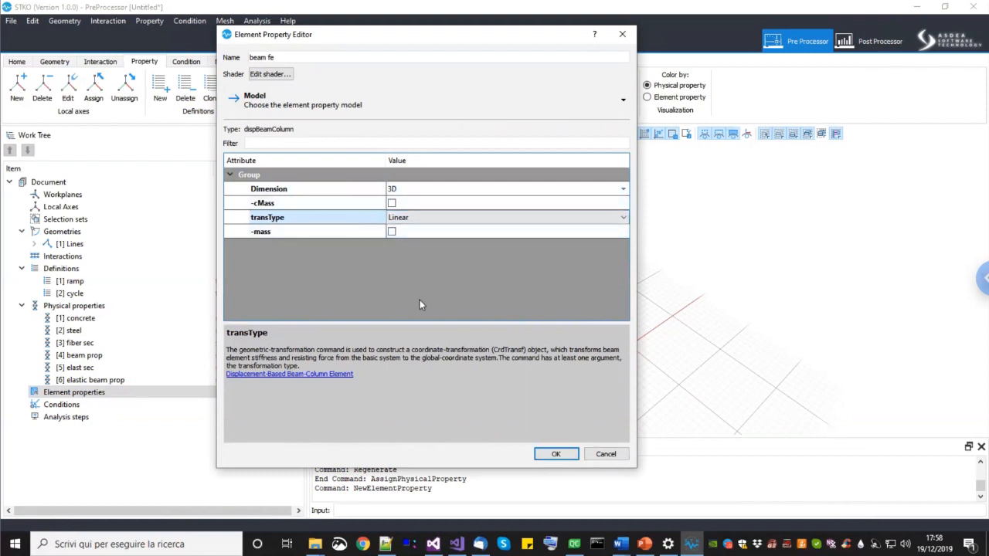
click(556, 456)
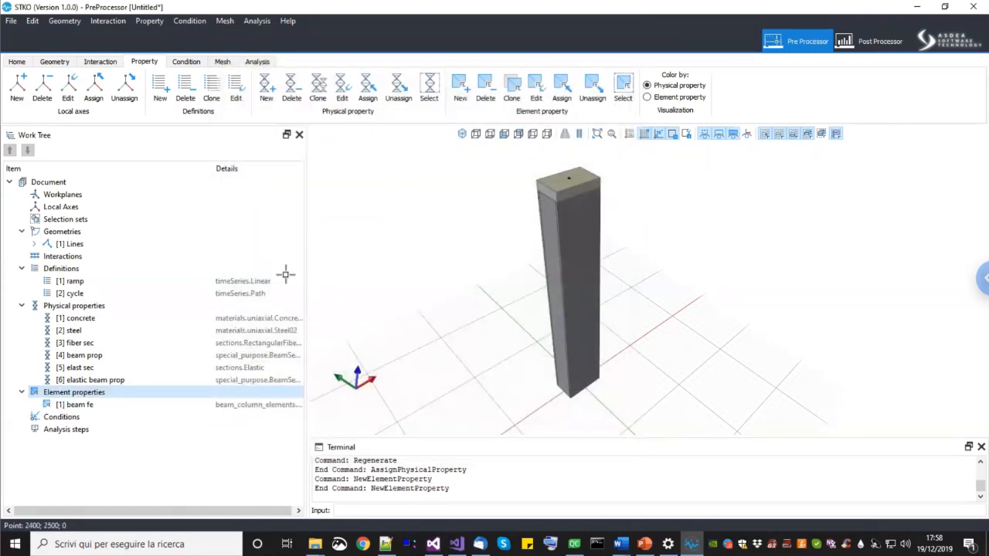
Step: Examine the section and material settings of the elast sec physical property without changing them
right_click(93, 370)
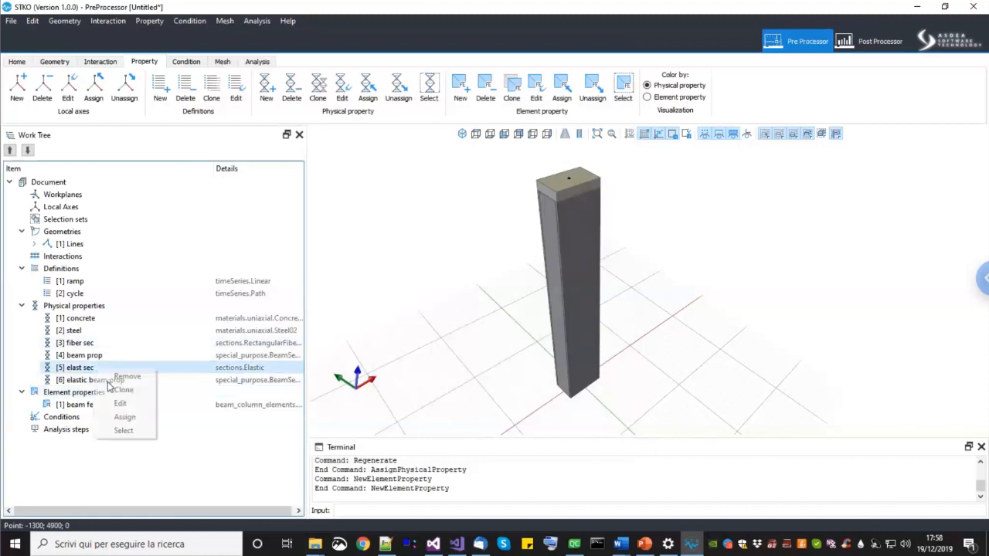
click(116, 403)
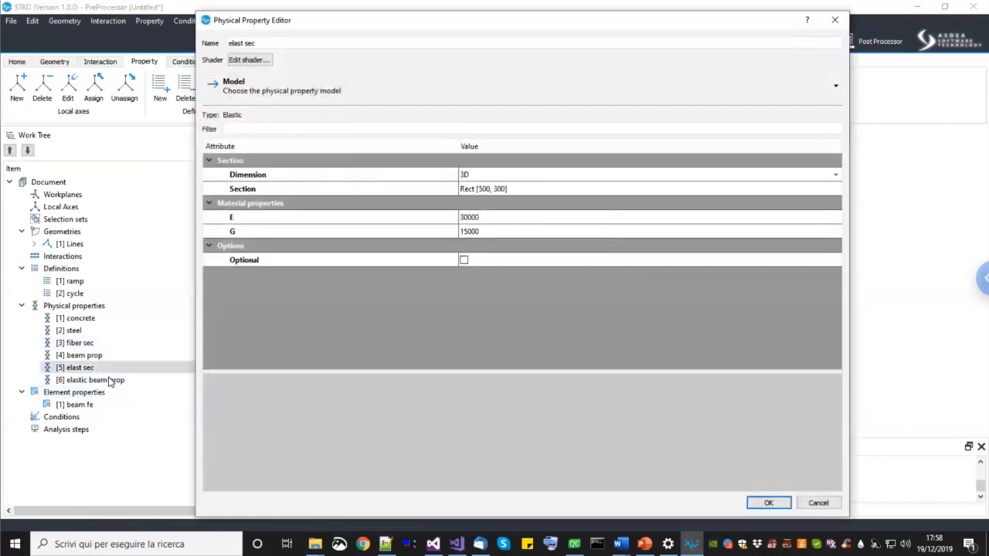
click(819, 503)
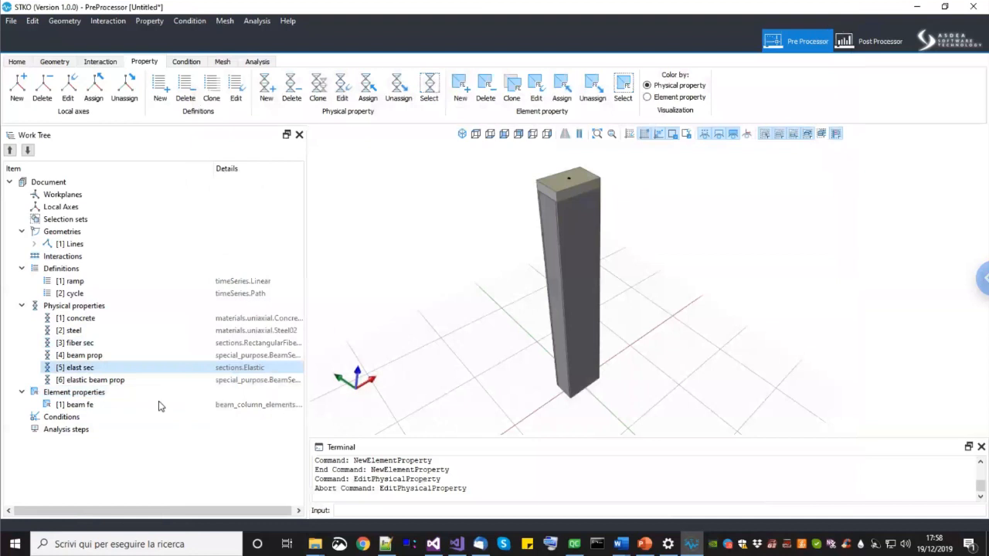
Step: Select the column lines by their elastic beam prop and beam prop properties, assign beam fe to them, and check the element property colouring
right_click(93, 369)
click(118, 432)
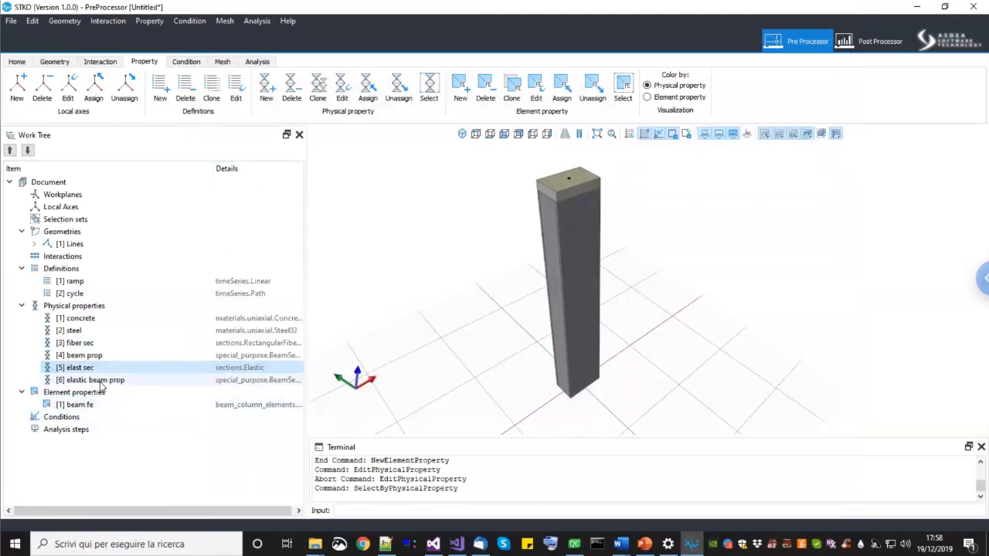
right_click(100, 383)
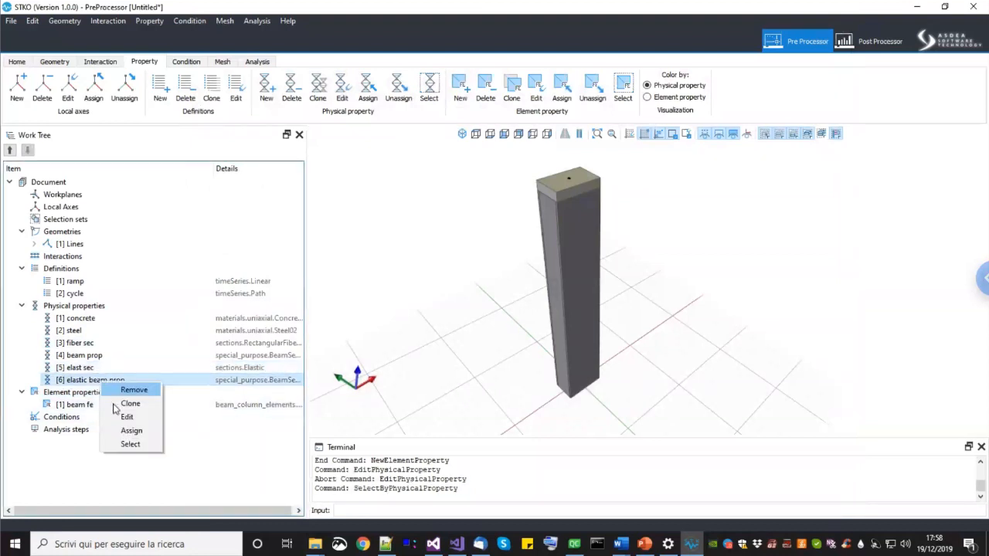
click(123, 445)
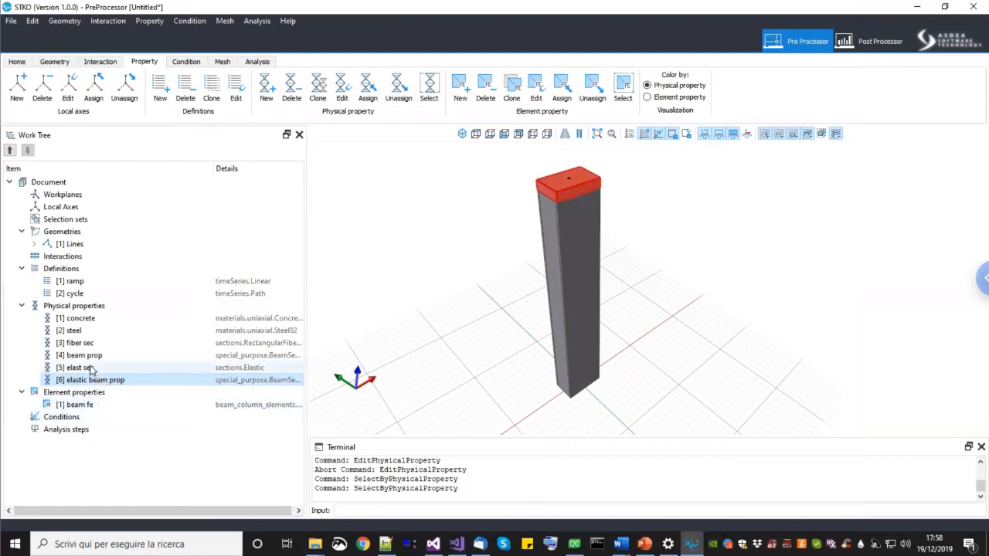
right_click(92, 370)
click(85, 356)
right_click(85, 355)
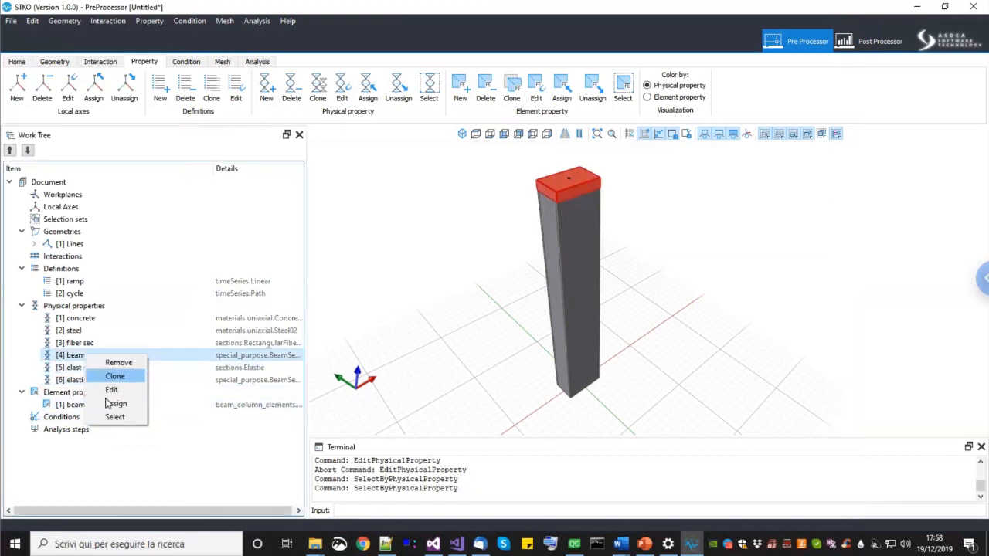
click(114, 417)
drag(93, 405, 437, 332)
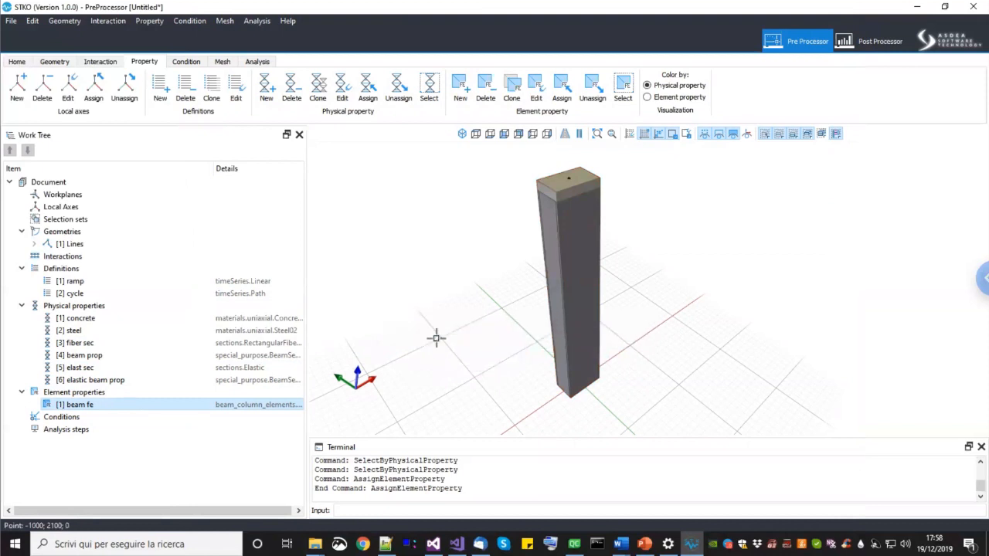
click(677, 97)
click(678, 86)
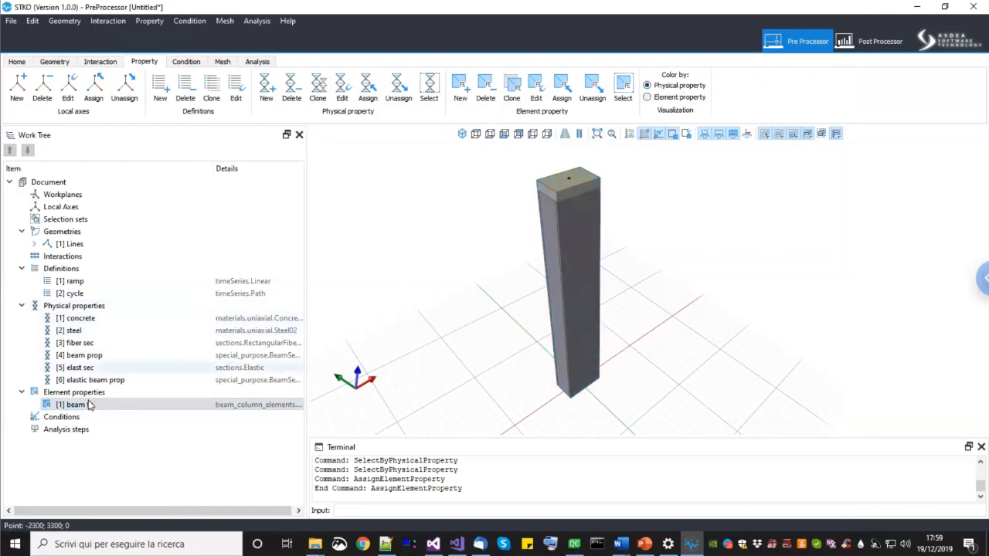
Step: Start saving the model and create a folder named fiber_column__ inside webinar_intro_concrete_struct_13_12_2019
click(11, 21)
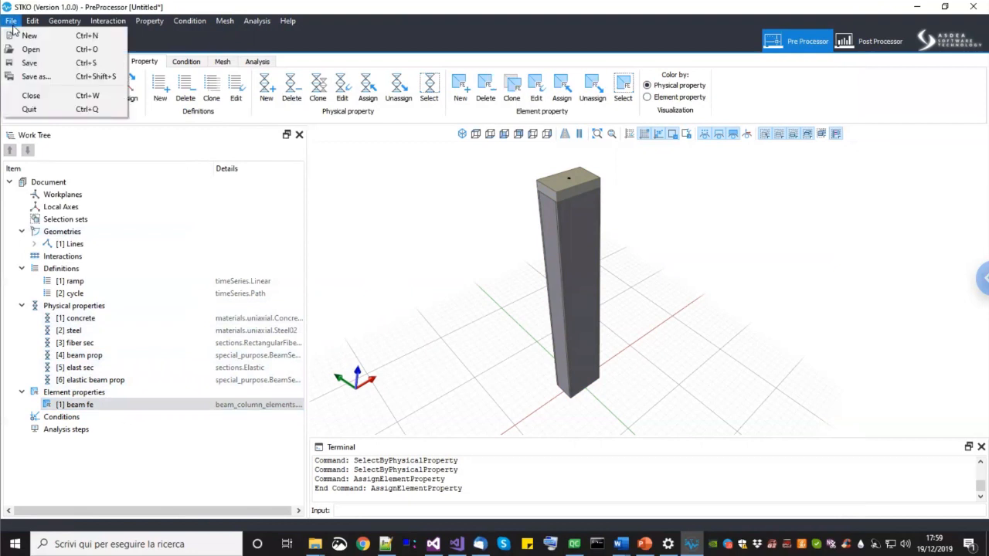
click(29, 64)
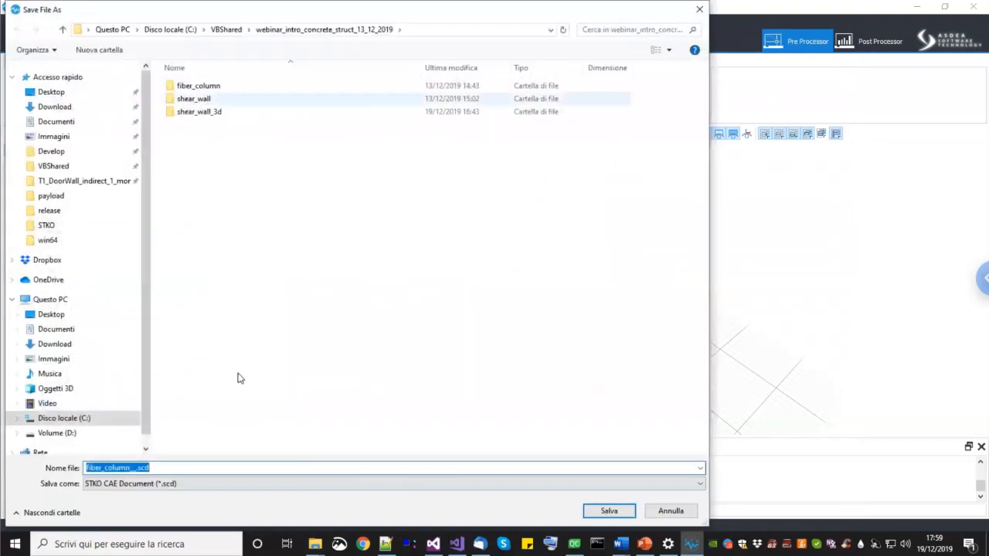
right_click(245, 297)
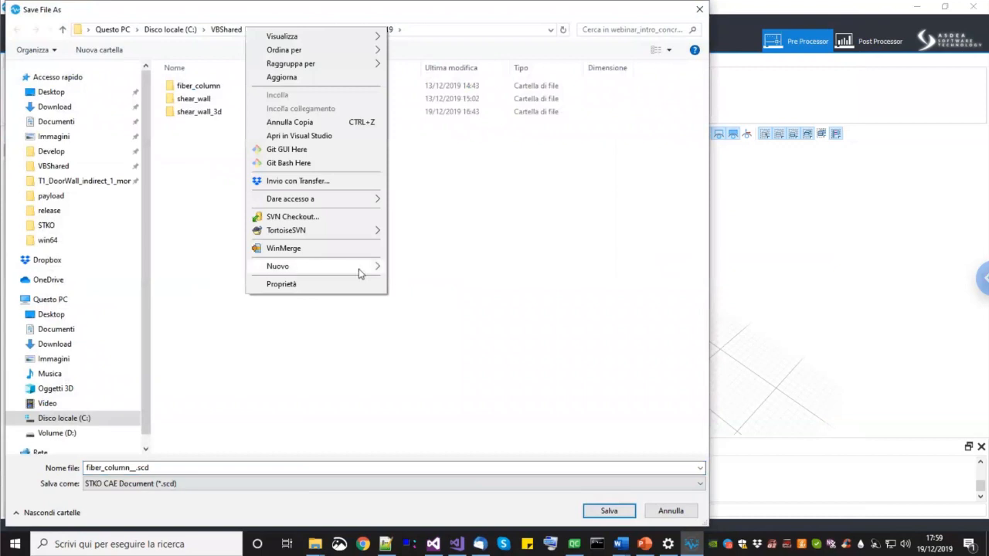
mouse_move(360, 273)
click(405, 271)
text(f)
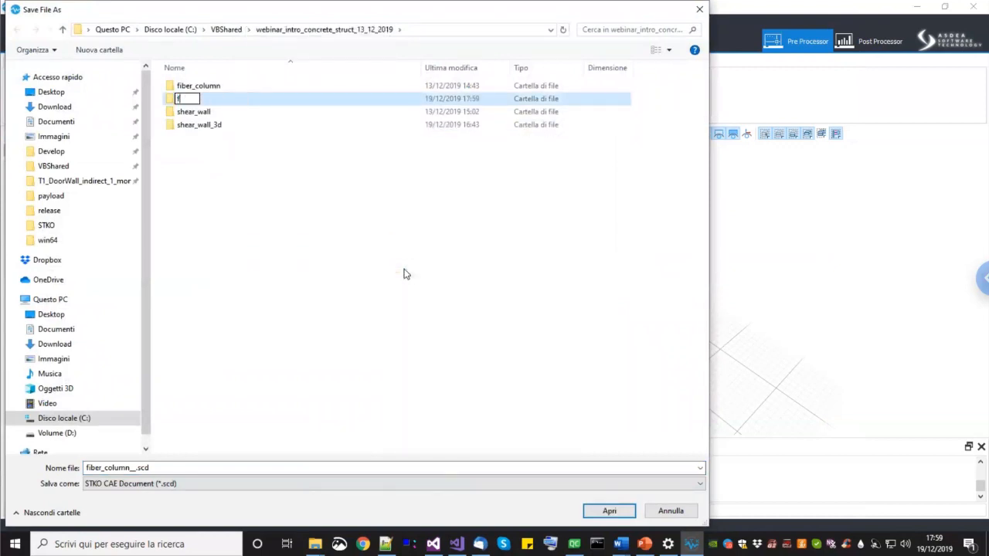
text(iber_column__)
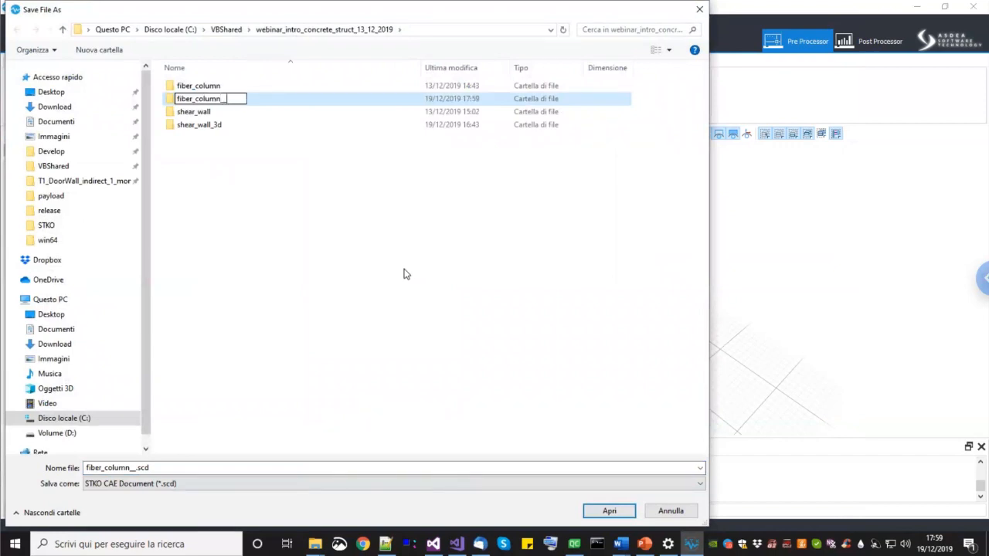
key(Return)
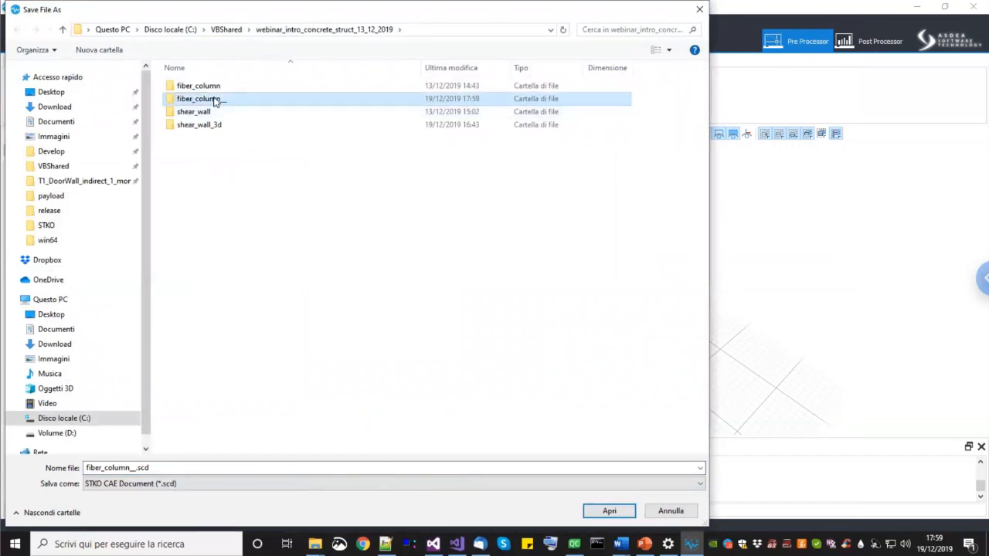
Step: Save the document as fiber_column.scd inside the new fiber_column__ folder
key(Return)
click(135, 468)
click(135, 469)
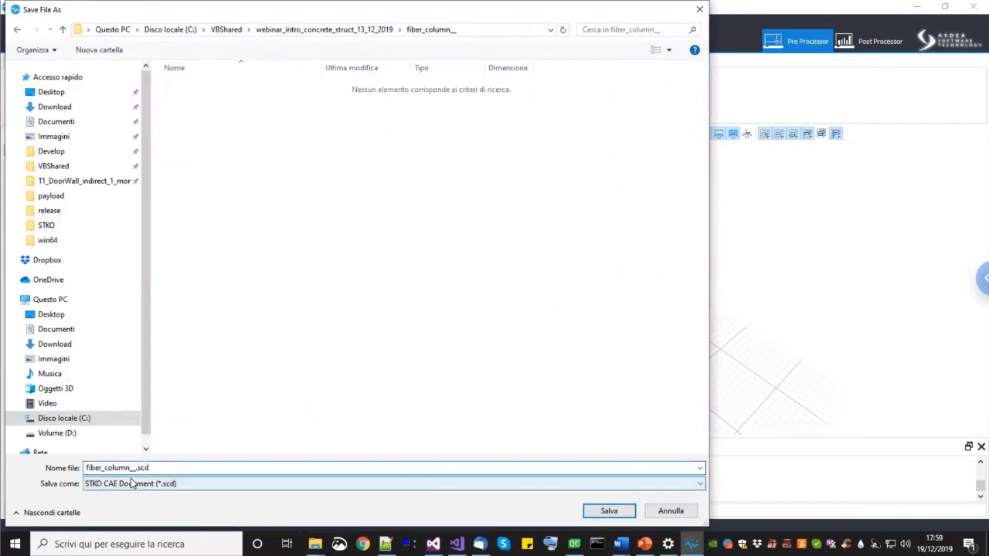
click(624, 512)
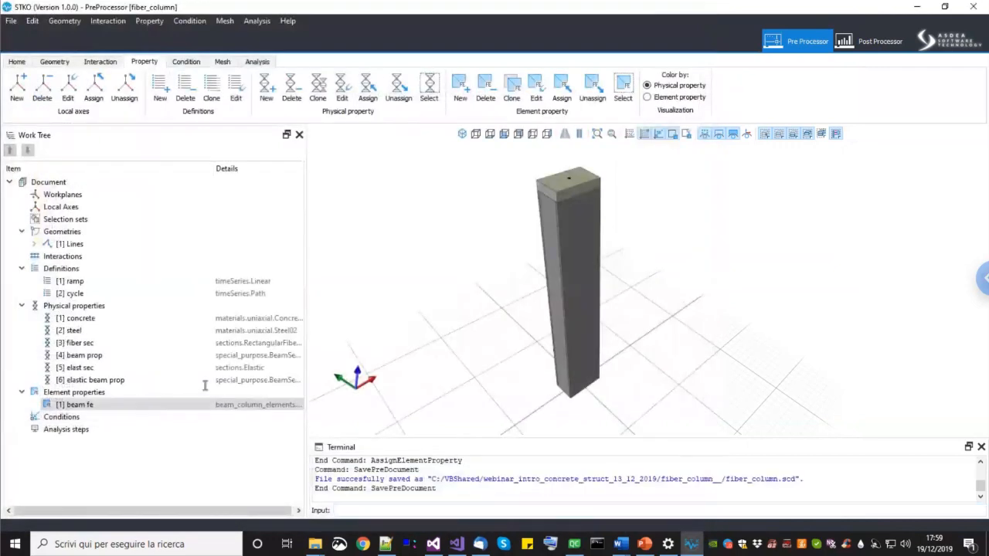
Step: Add a condition named fix base using the single-point (sp) fix constraint model
click(98, 404)
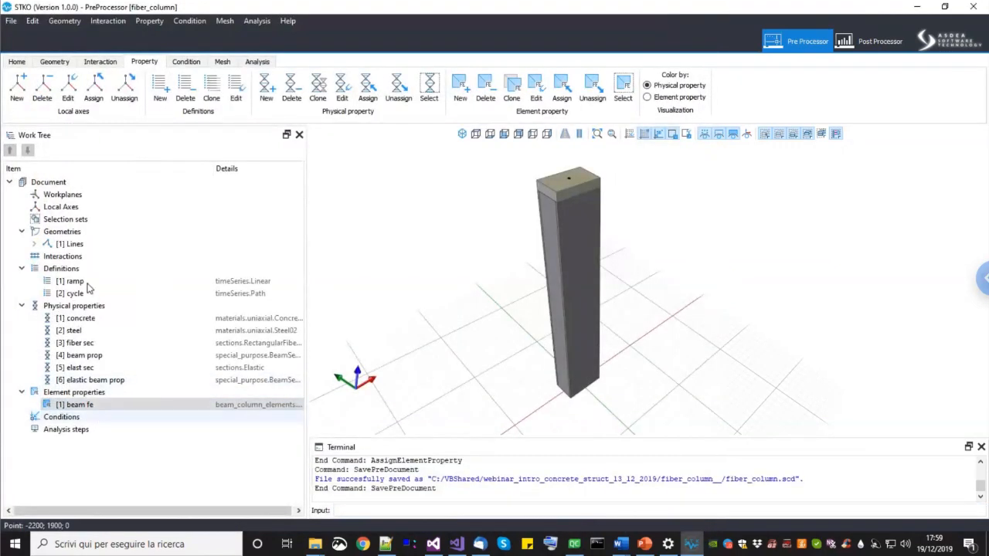
click(62, 417)
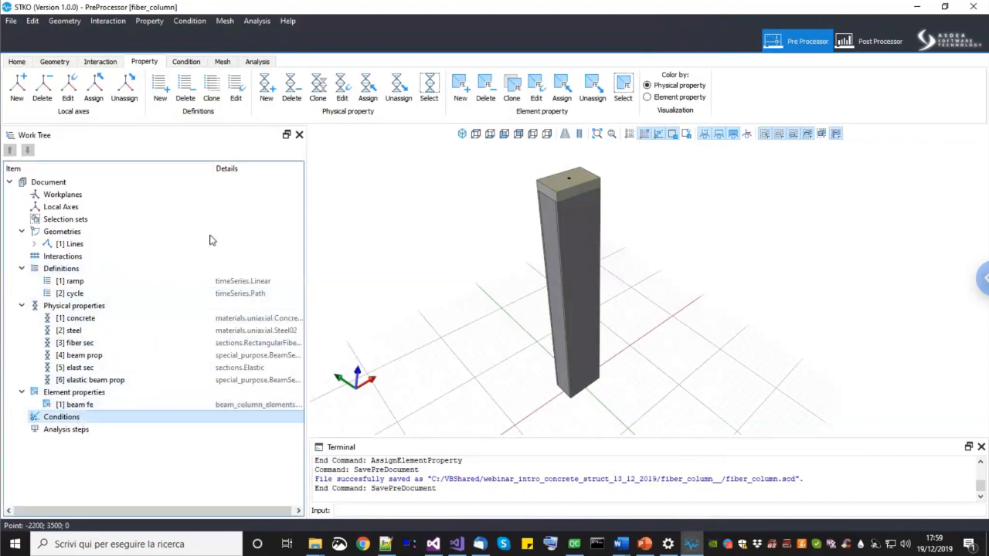
click(186, 62)
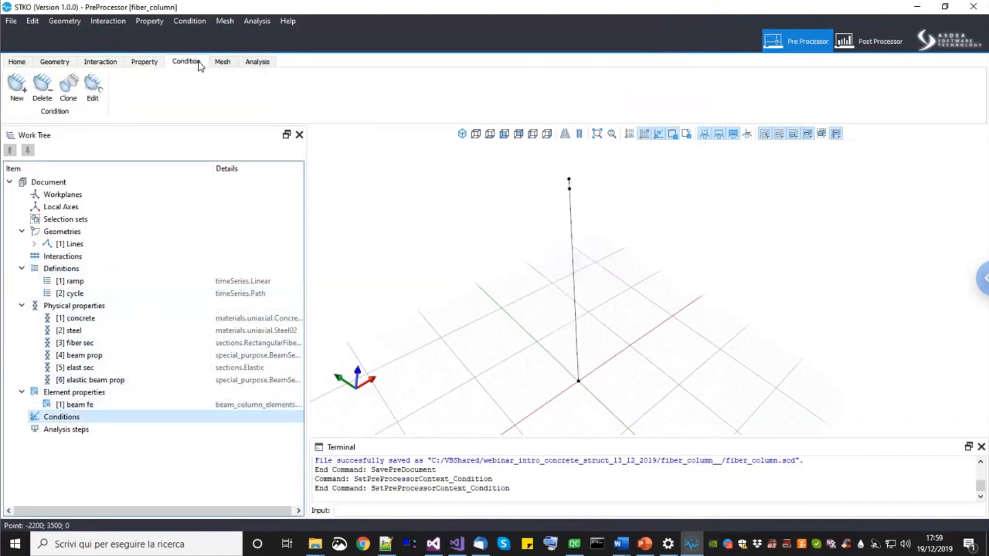
mouse_move(561, 313)
mouse_down()
mouse_move(570, 309)
mouse_move(561, 306)
mouse_move(556, 330)
mouse_up()
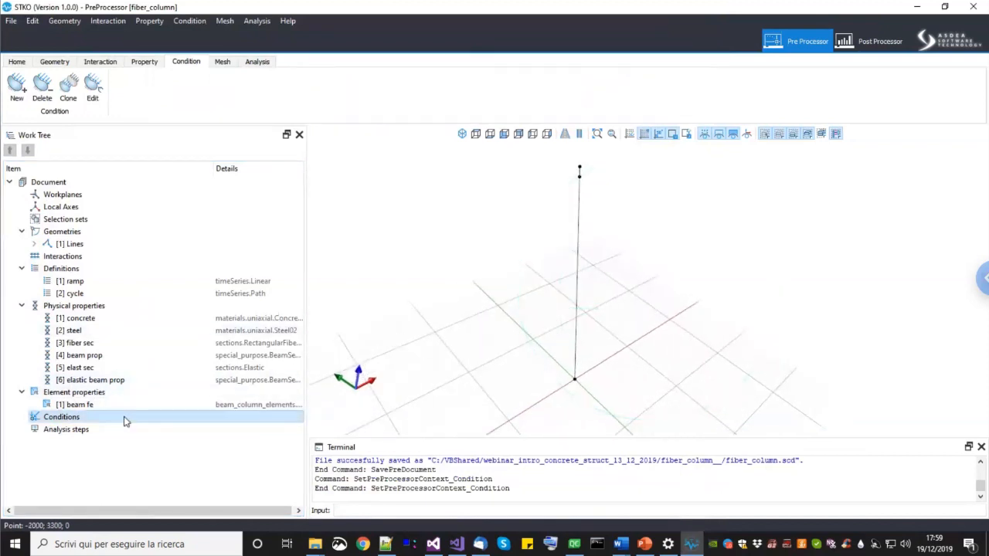
click(18, 94)
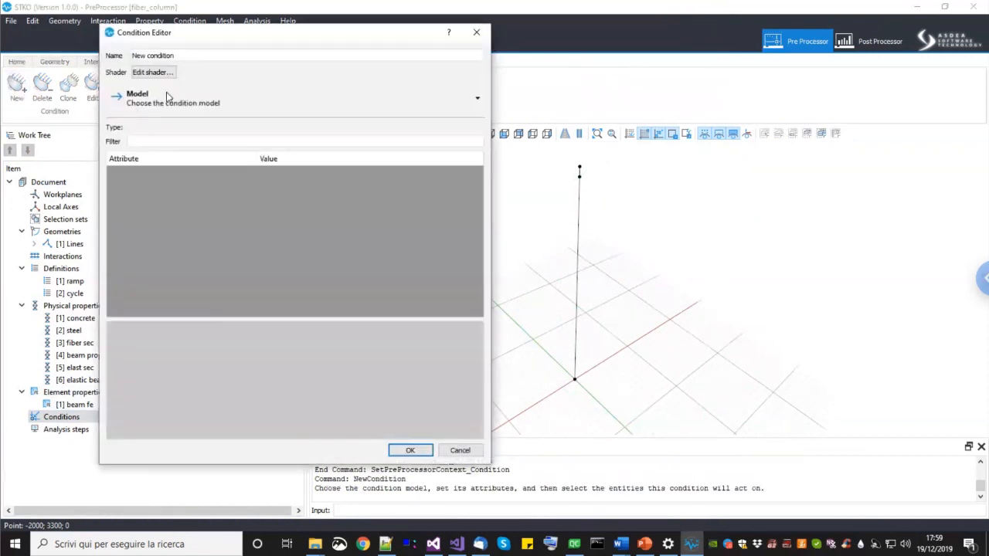
drag(192, 55, 114, 57)
text(fix base)
click(176, 105)
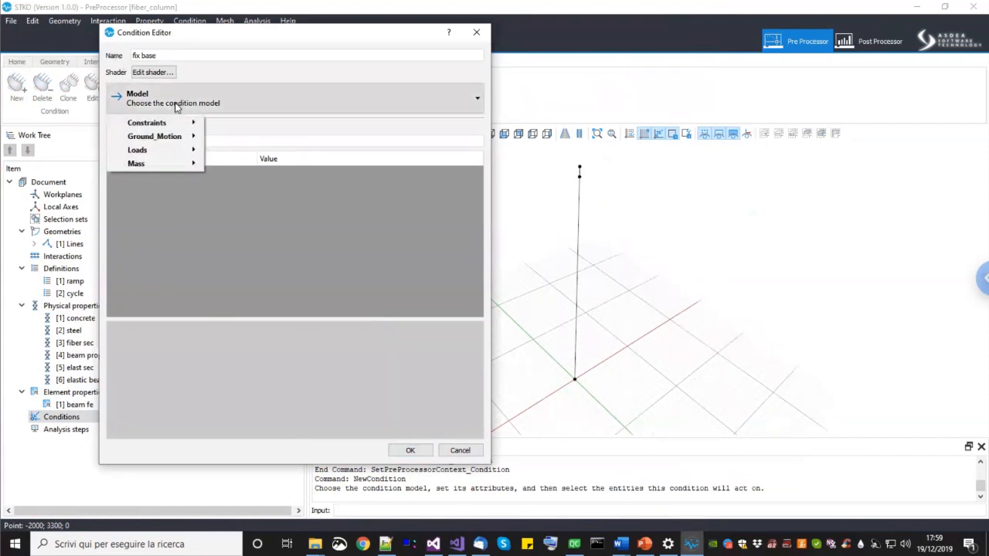
mouse_move(171, 127)
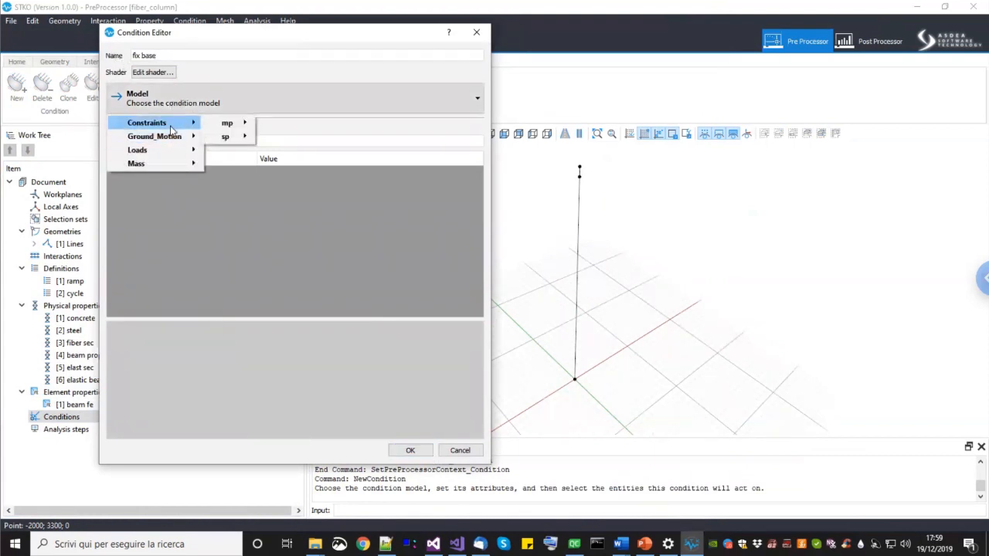
mouse_move(225, 138)
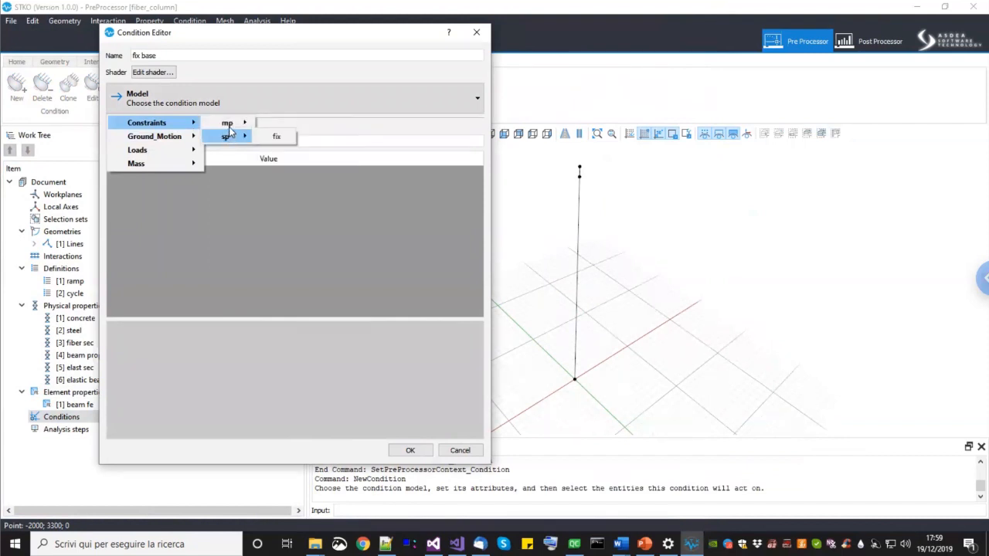
click(268, 139)
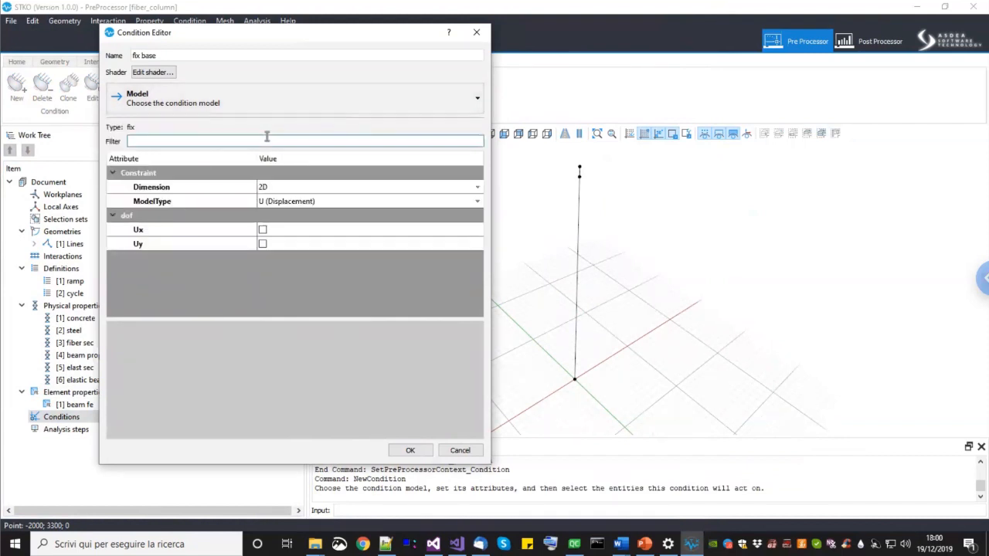
Step: Set the fix base constraint's dimension to 3D and its model type to U-R (Displacement+Rotation)
click(278, 187)
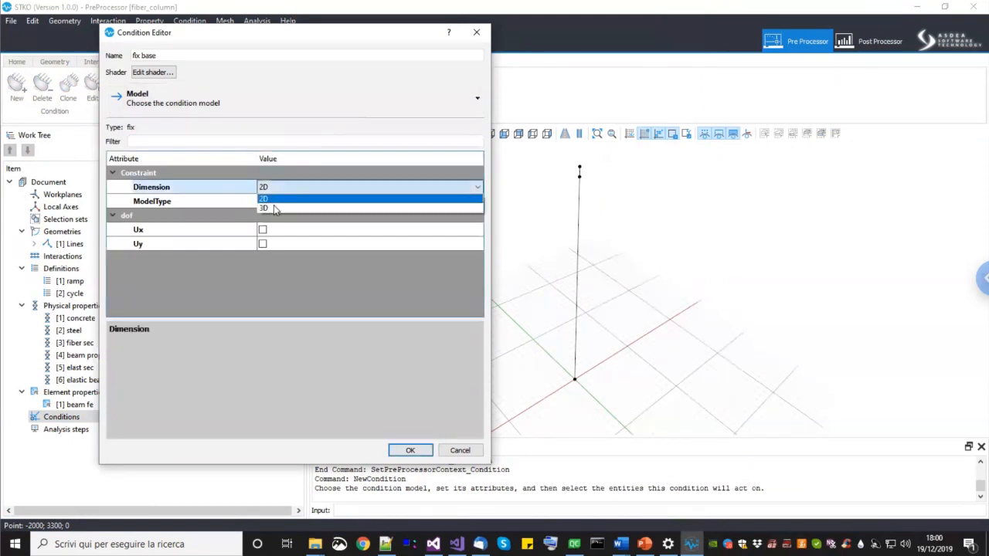
click(275, 209)
click(278, 201)
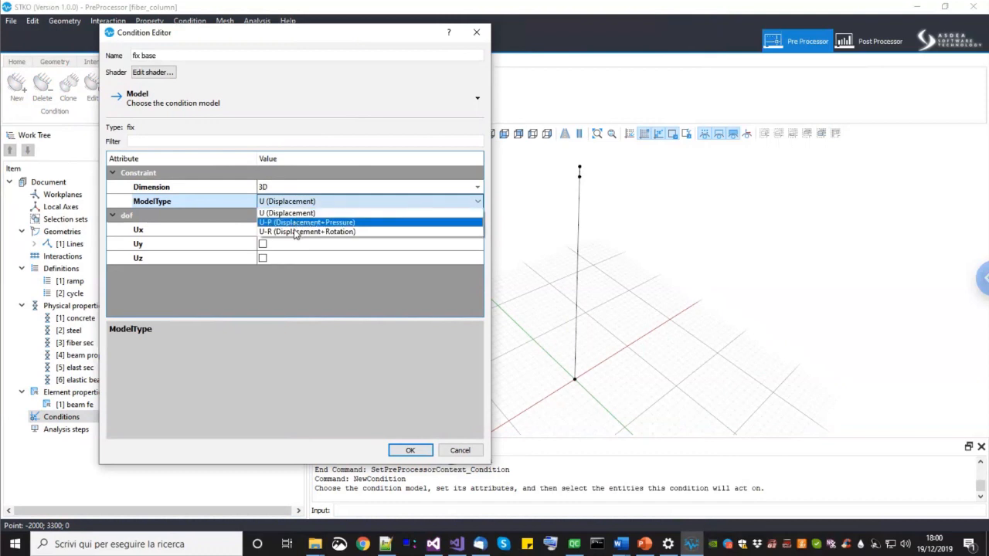
click(294, 232)
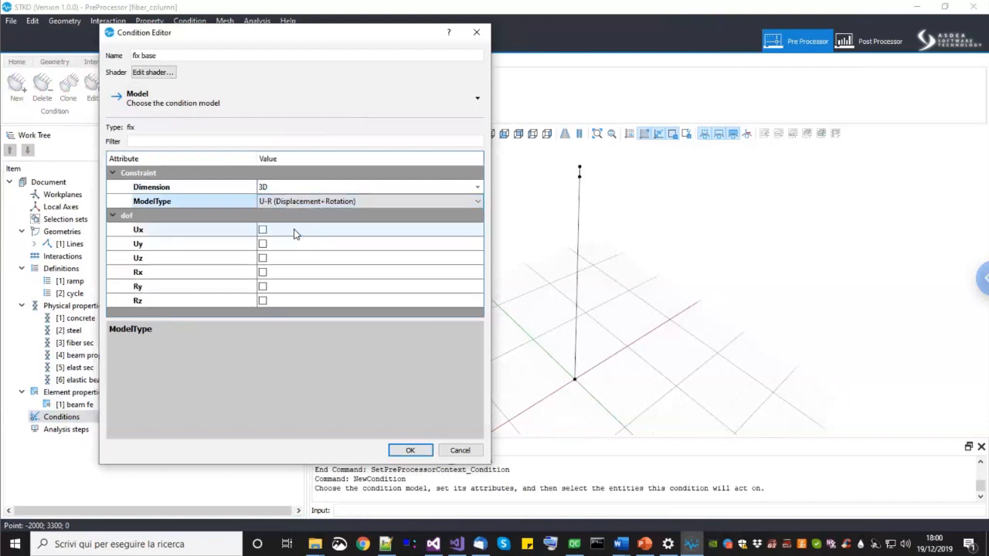
Step: Restrain all six degrees of freedom, Ux, Uy, Uz, Rx, Ry and Rz, in the fix base condition
click(294, 229)
click(294, 244)
click(292, 260)
click(288, 273)
click(283, 287)
click(280, 301)
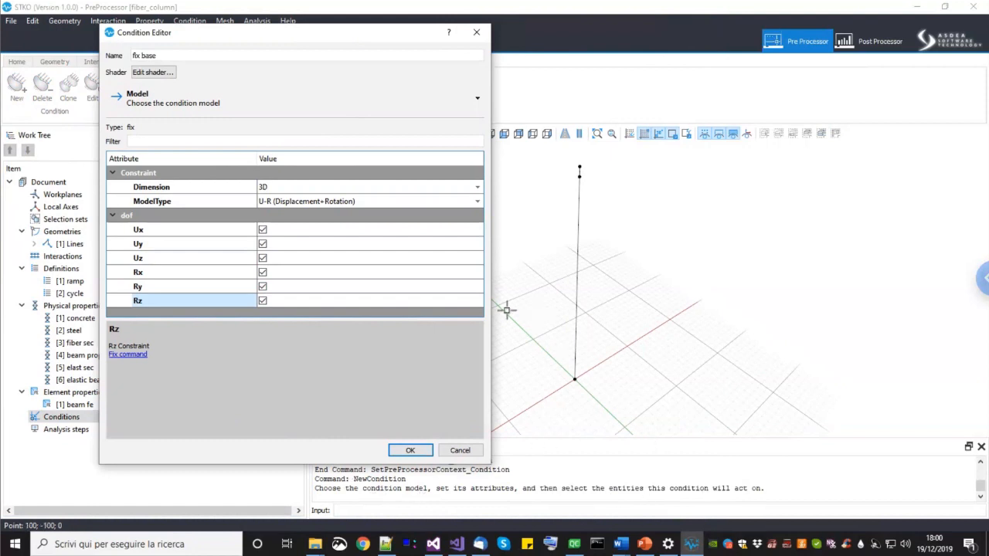
Step: Apply the fix base condition to the column's bottom vertex and save the condition
drag(537, 360, 606, 401)
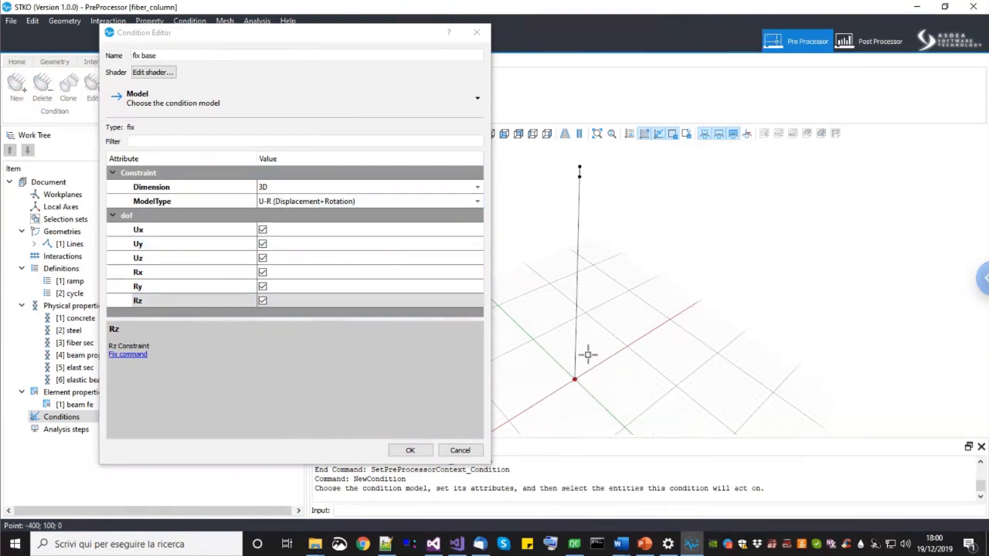
click(409, 451)
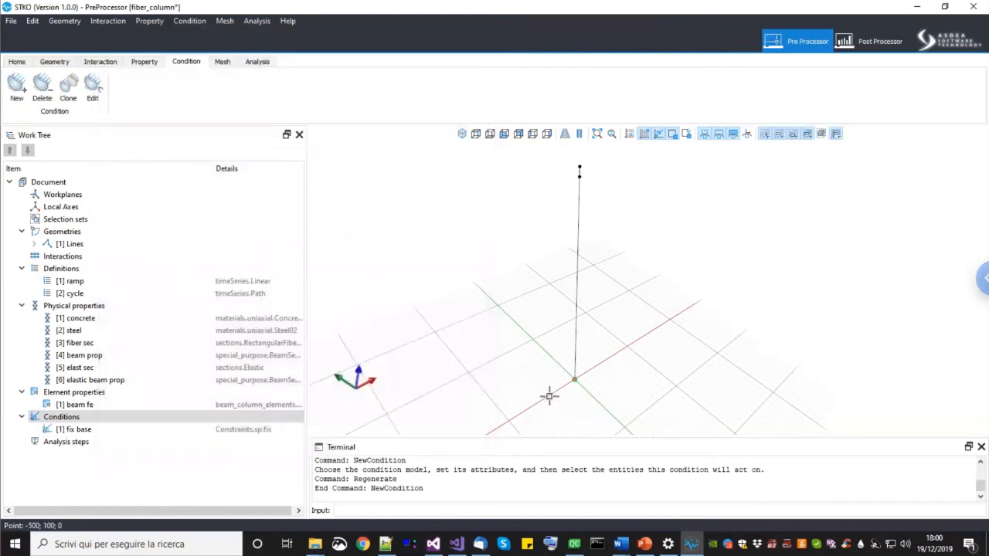
middle_drag(548, 397, 538, 381)
middle_drag(581, 350, 579, 354)
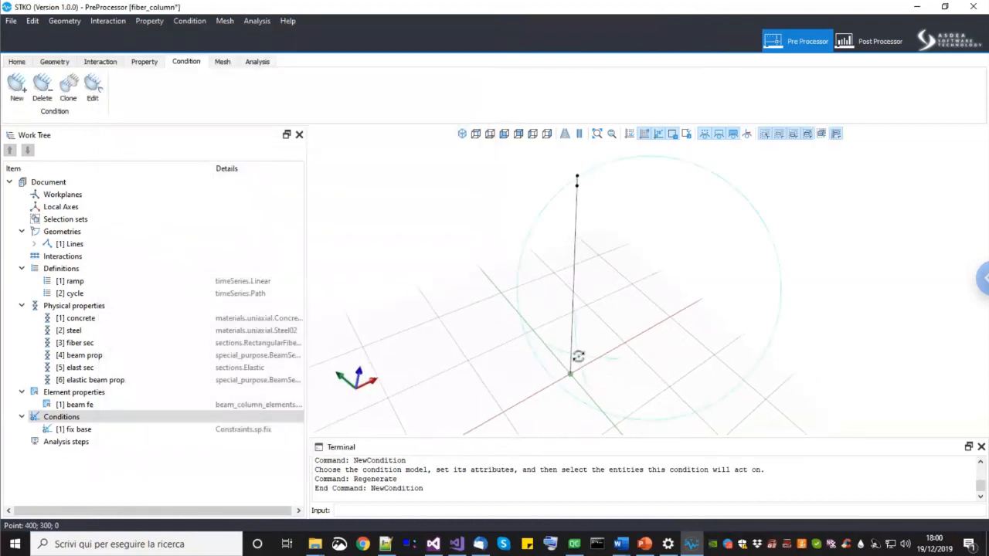
Step: Add a condition named v load using the NodeForce load model
right_click(121, 417)
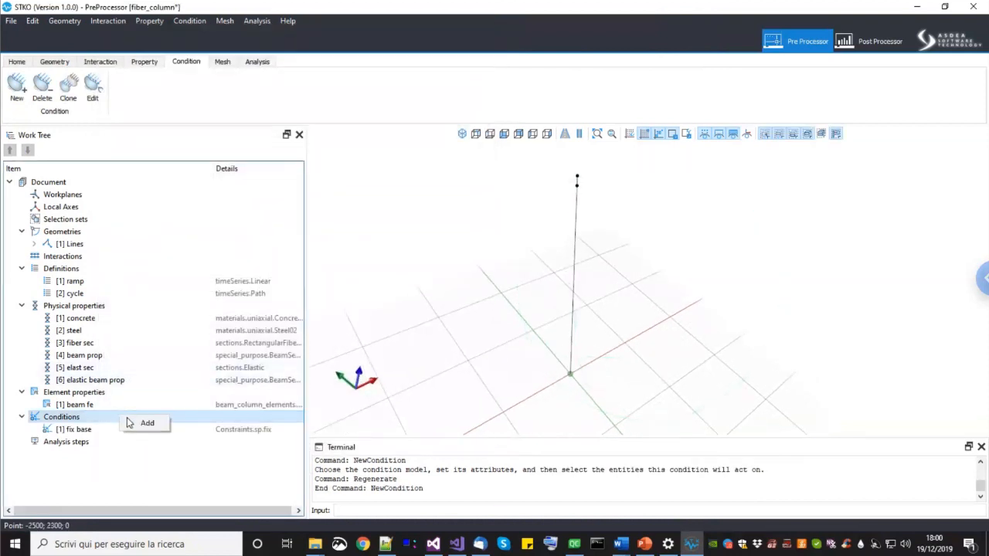
click(143, 424)
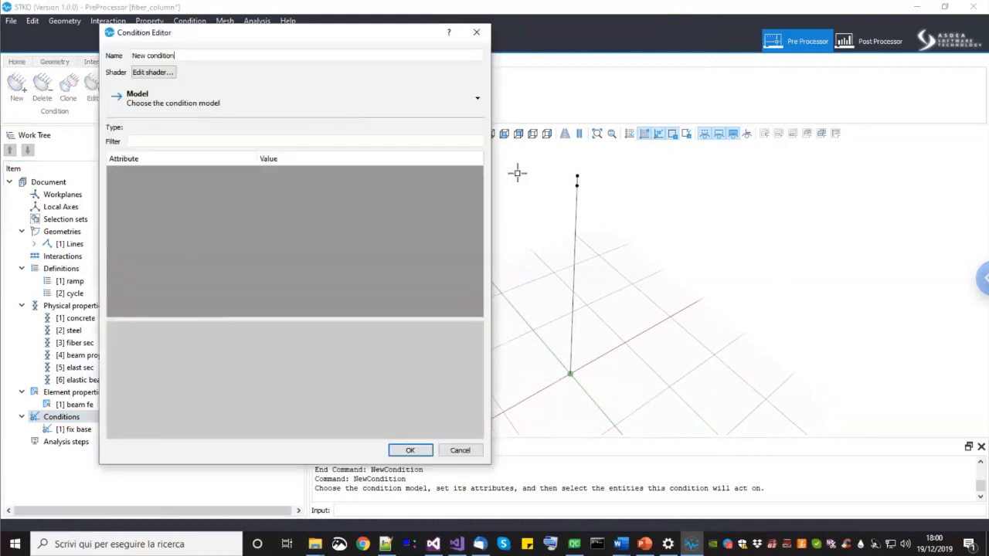
drag(182, 54, 103, 49)
text(v load)
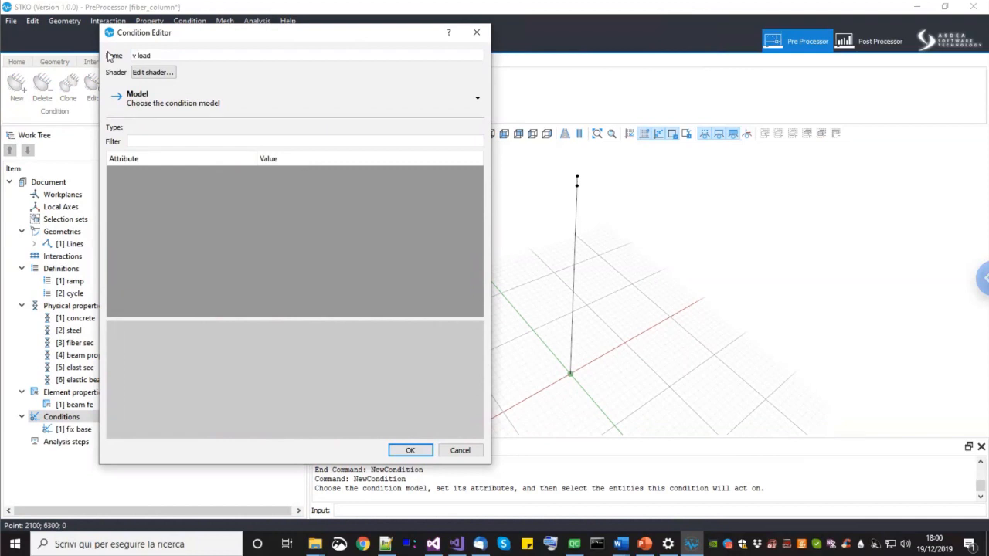
click(157, 105)
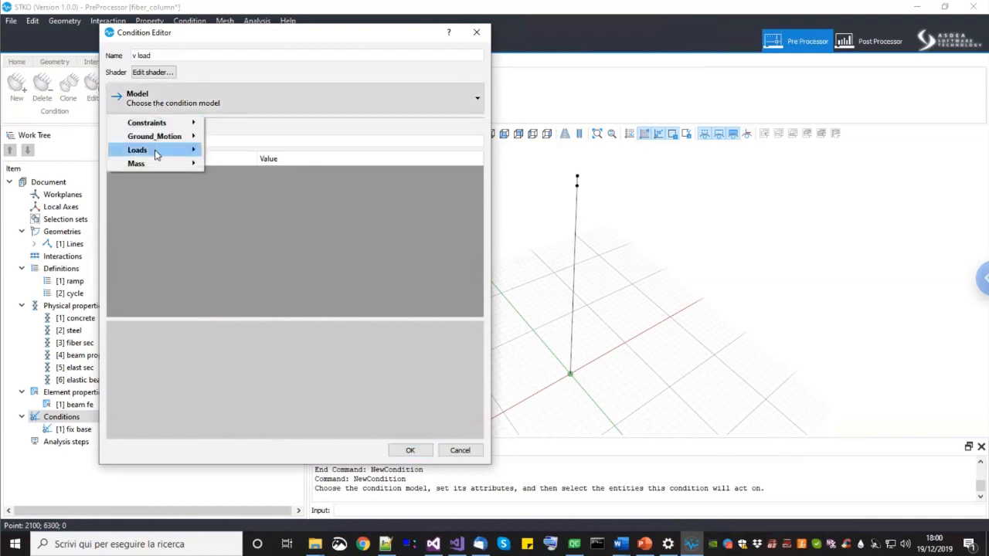
mouse_move(156, 155)
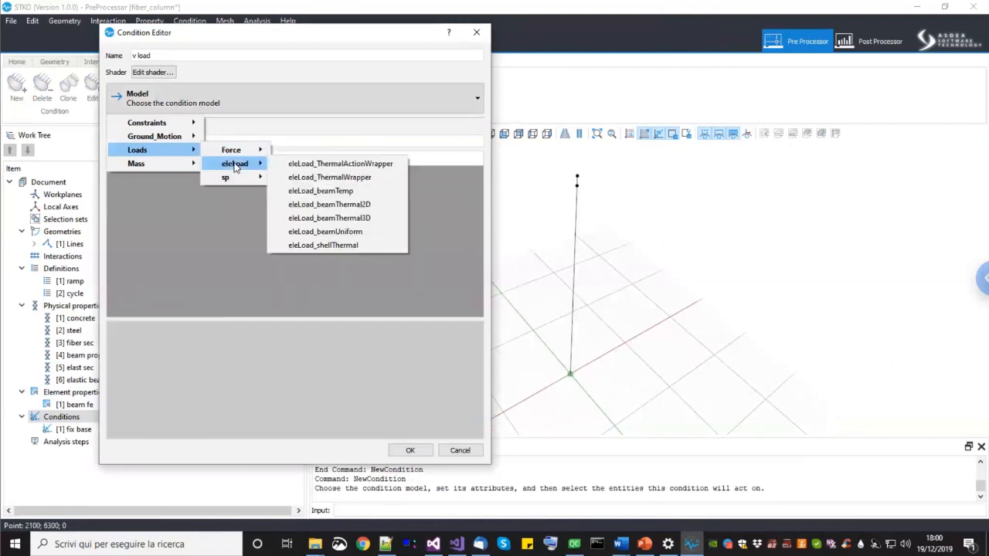
mouse_move(242, 154)
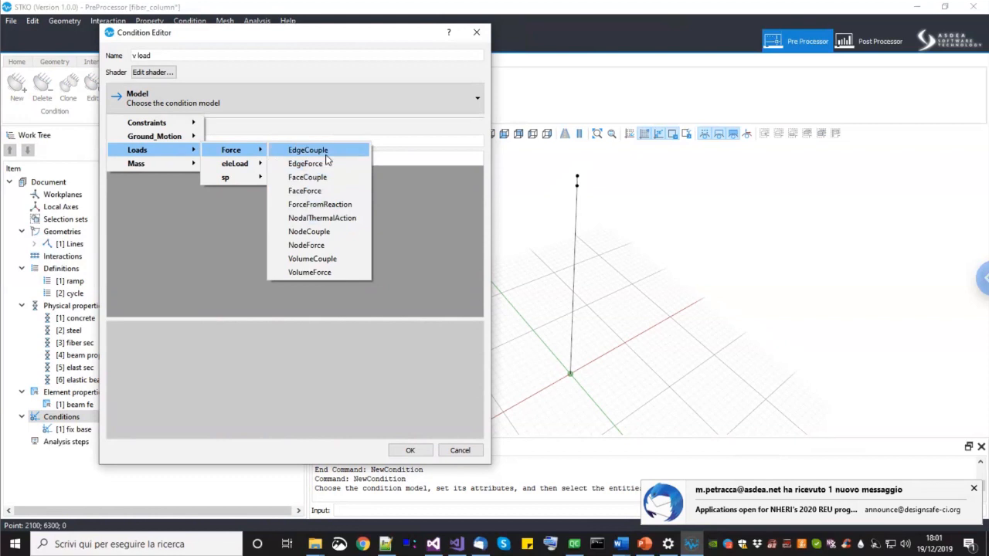
click(317, 246)
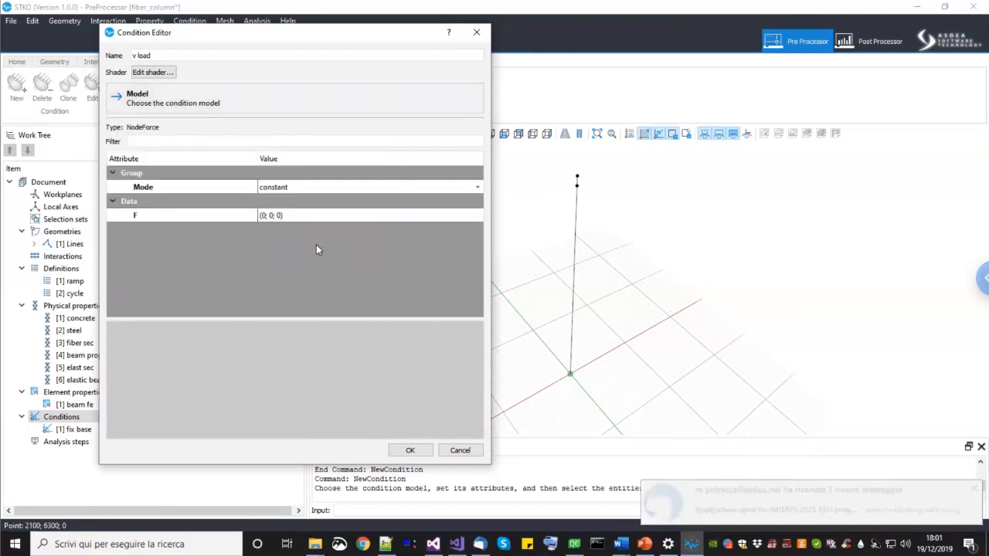
click(320, 187)
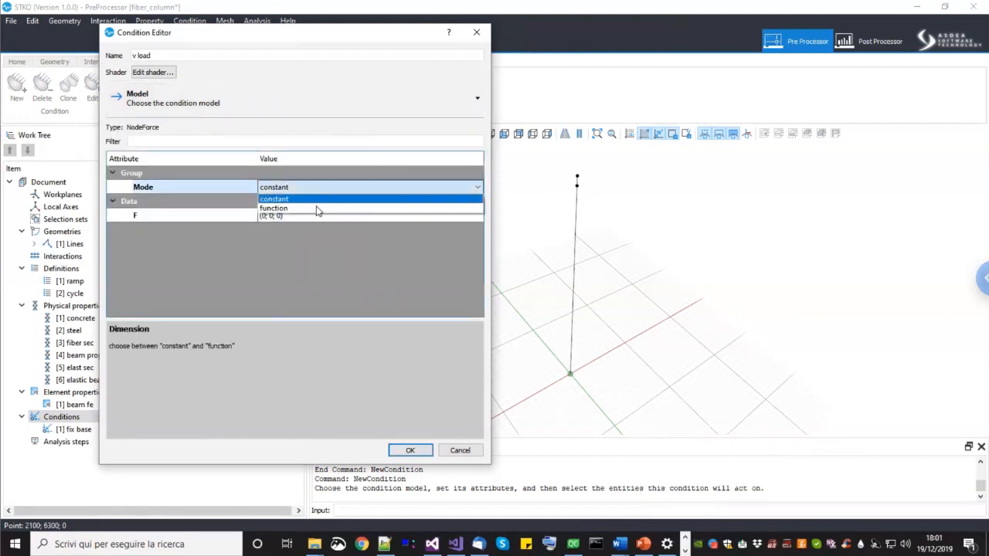
click(316, 208)
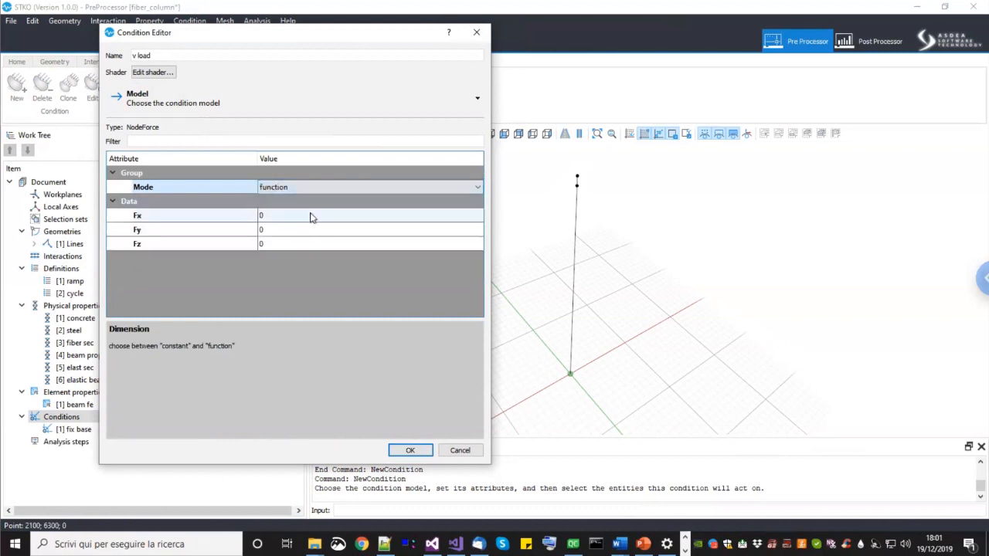
click(298, 230)
click(297, 242)
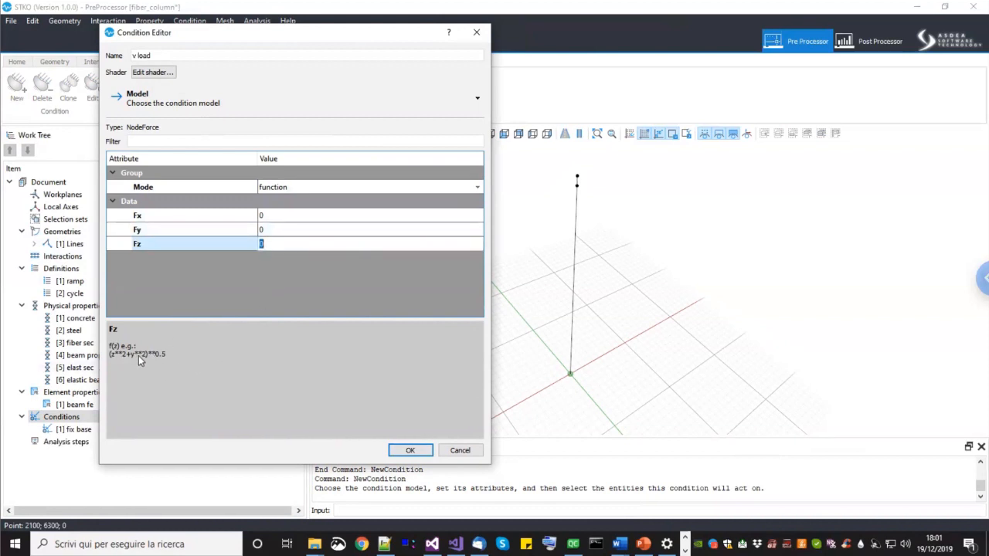
click(307, 191)
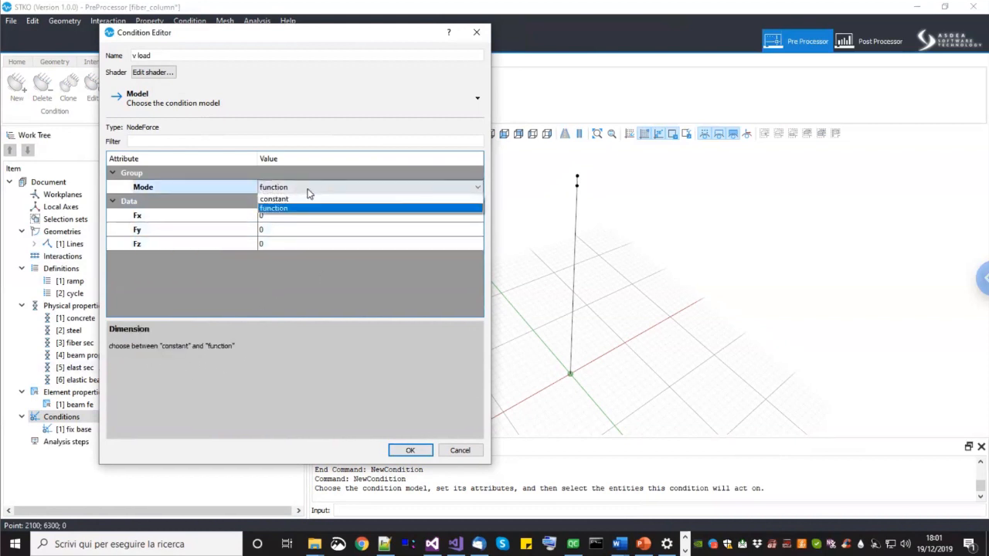
click(307, 199)
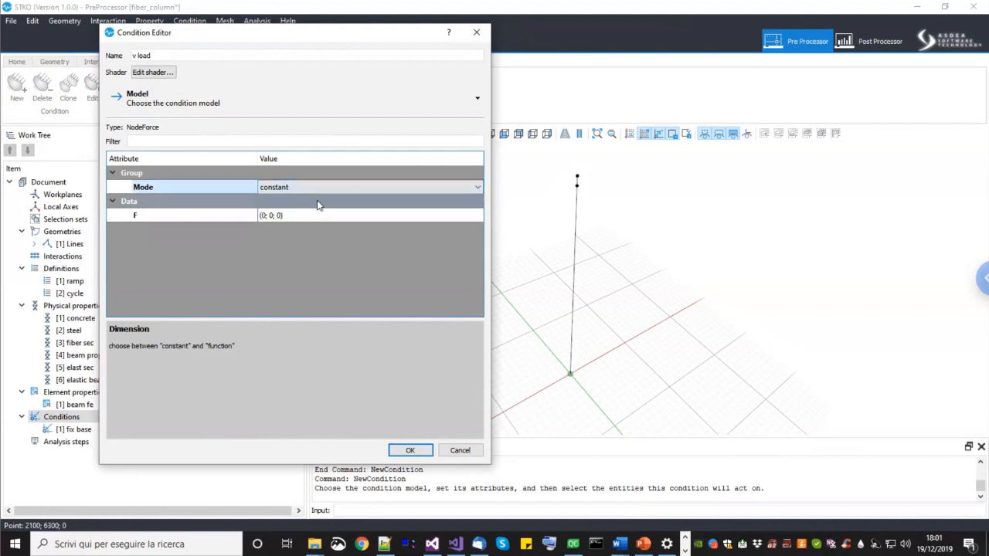
Step: Set the v load force vector F to (0; 0; -500000)
click(335, 215)
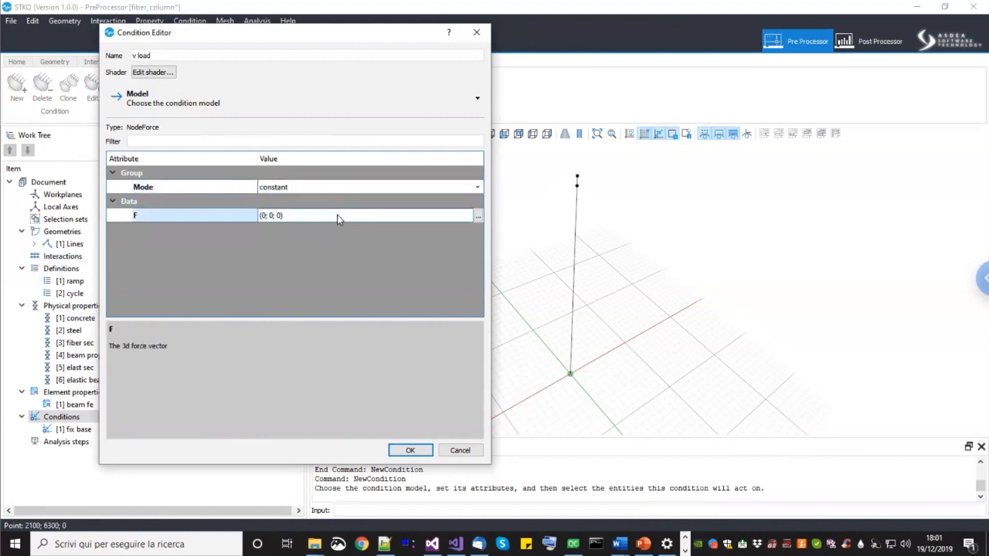
click(479, 216)
double_click(270, 248)
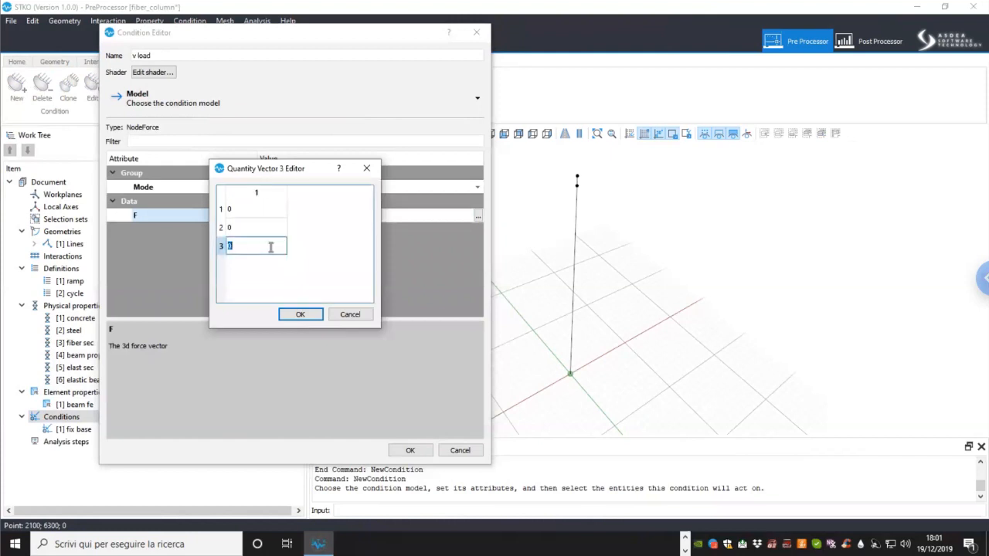
text(-500000)
click(301, 315)
Step: Apply the v load condition to the column's topmost vertex and save the condition
click(578, 176)
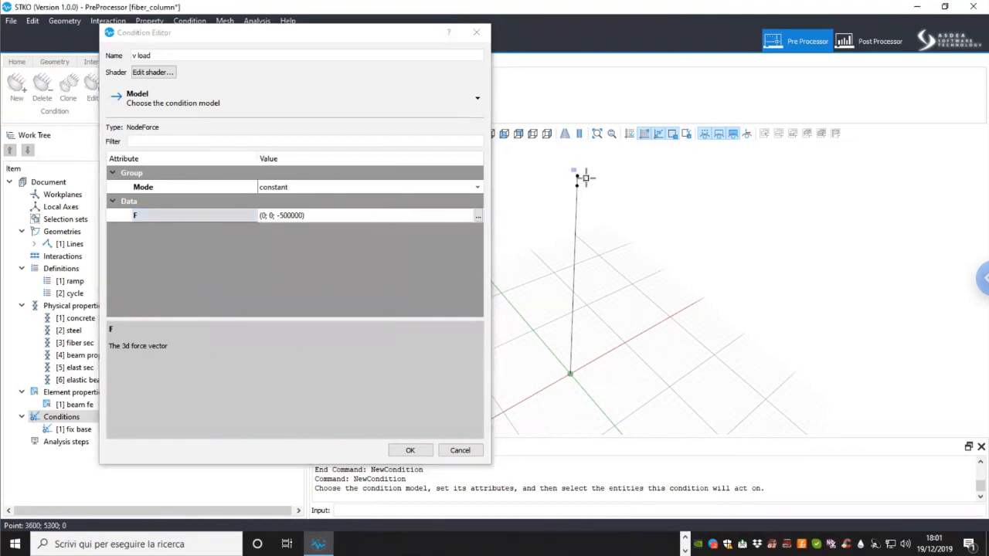
click(416, 451)
middle_drag(584, 215, 585, 243)
scroll(581, 204, up, 2)
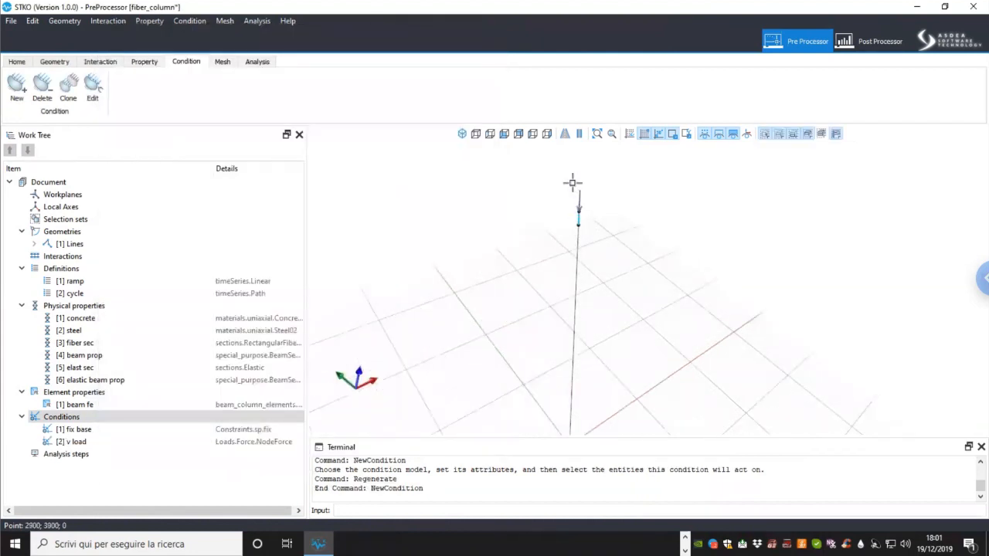
Step: Add a condition named push using the sp(prescribedNodalValue) load model
right_click(157, 418)
click(165, 428)
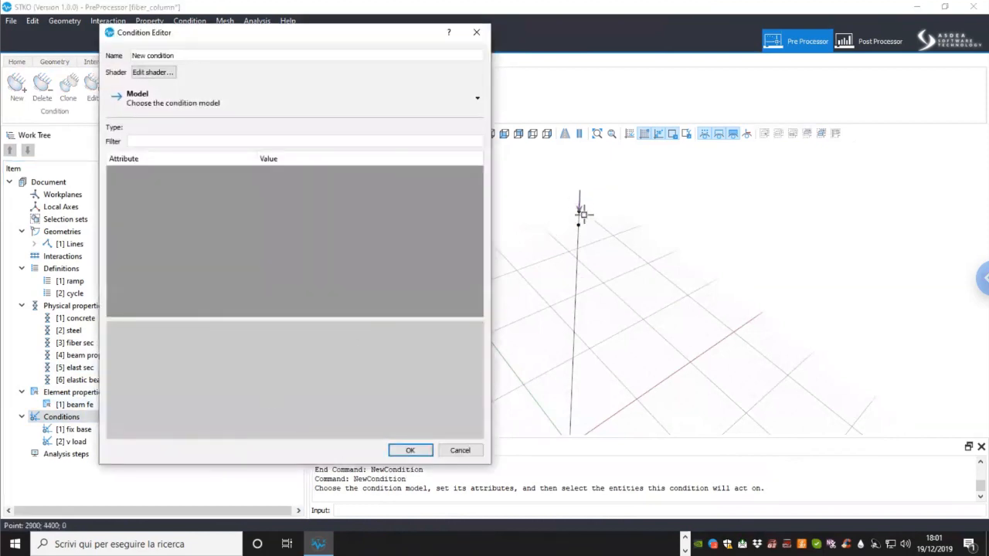
click(155, 57)
key(ctrl+a)
text(pu)
click(170, 100)
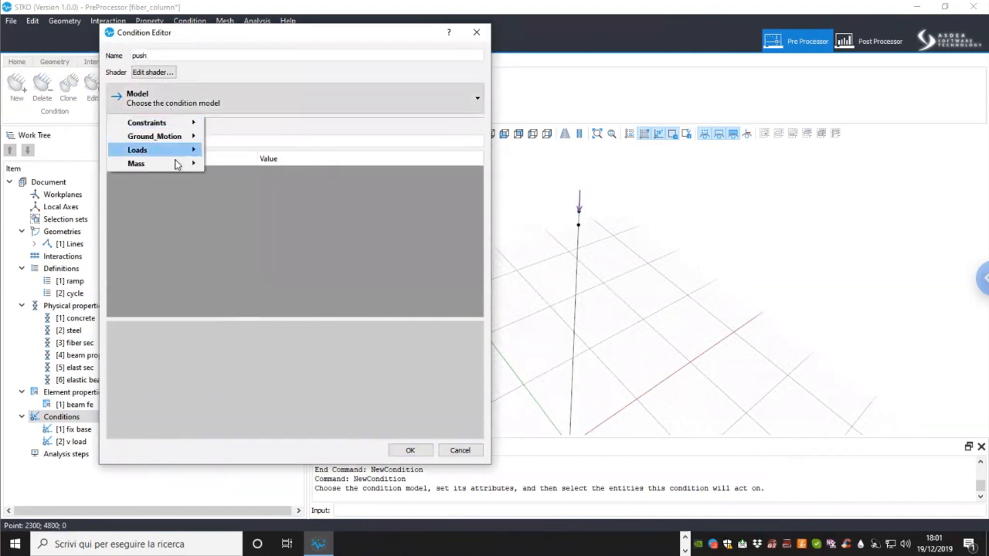
mouse_move(186, 150)
mouse_move(225, 177)
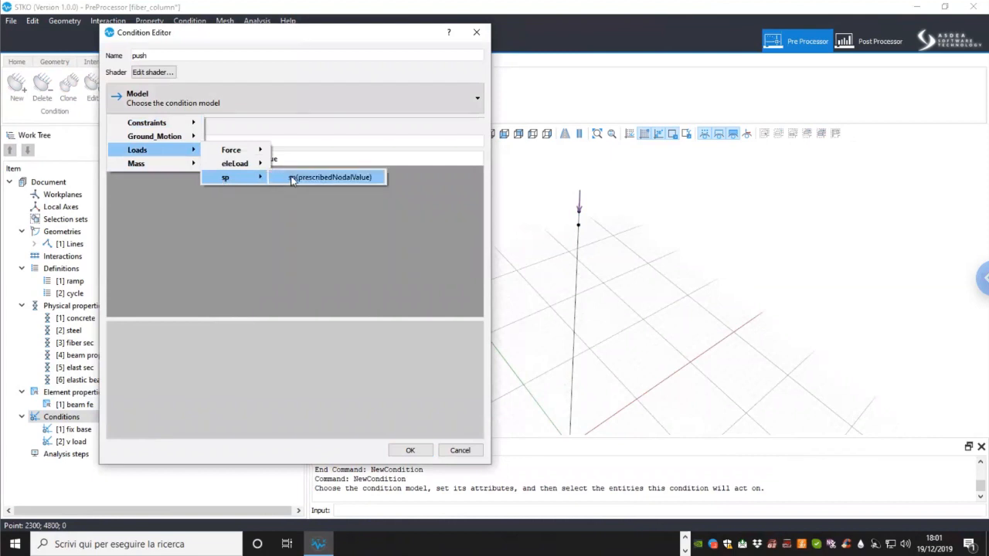
click(292, 177)
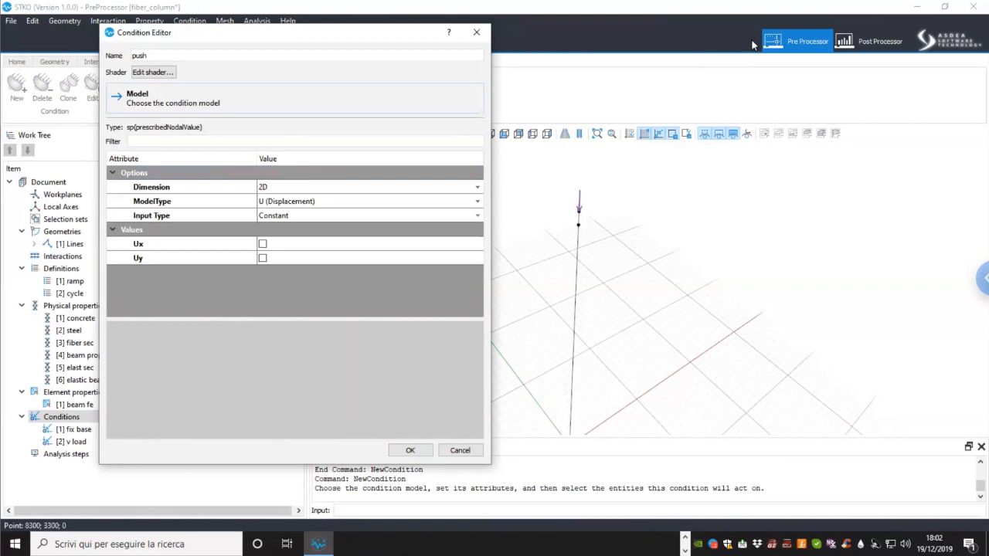
Step: Set the push condition's dimension to 3D and its model type to U-R (Displacement+Rotation)
click(324, 187)
click(324, 187)
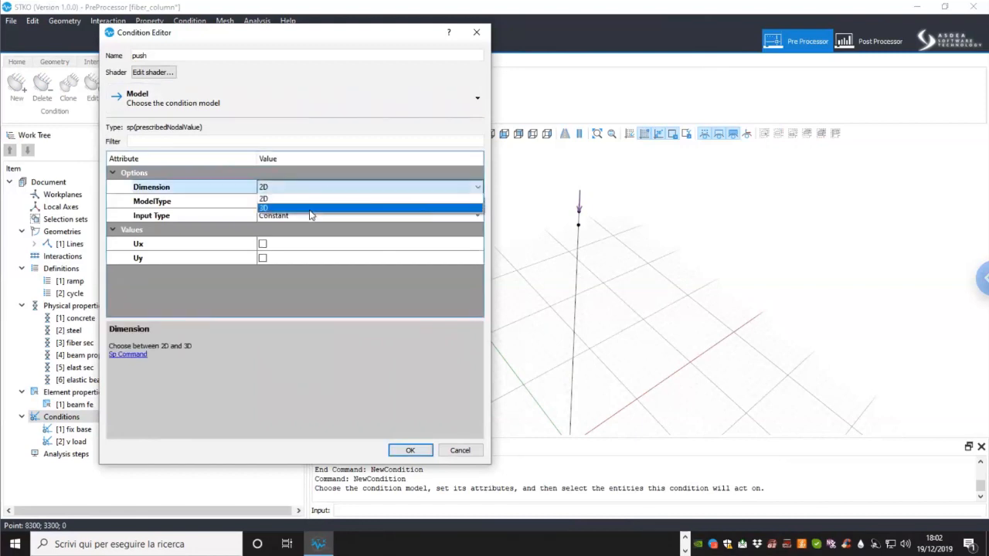
click(310, 208)
click(313, 201)
click(313, 202)
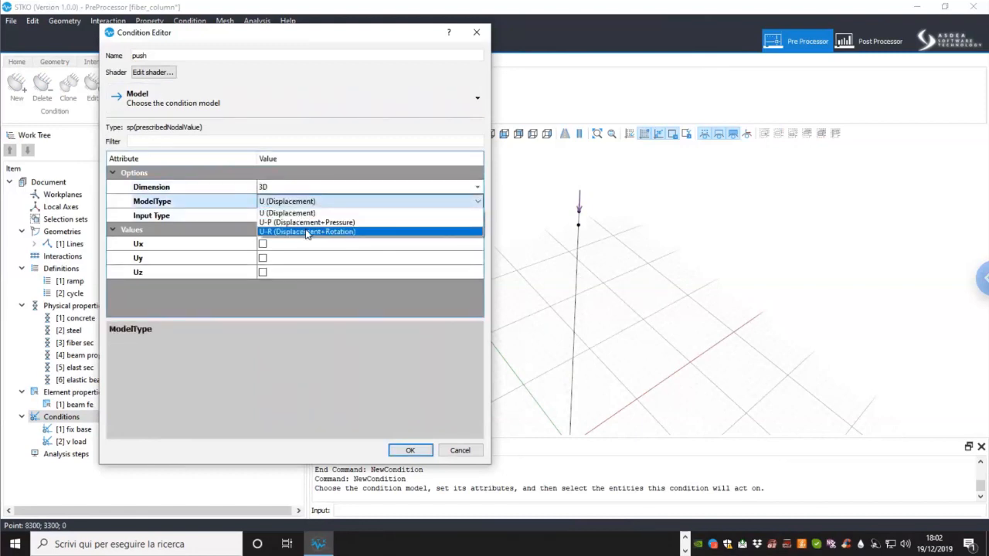
click(306, 231)
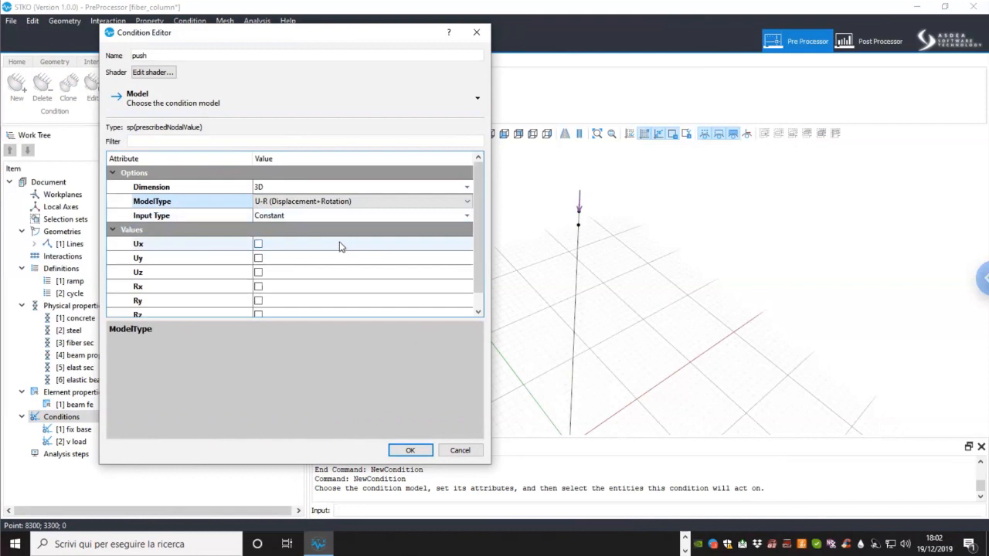
Step: Enable the Ux degree of freedom in the push condition and prescribe a Ux value of 120
click(340, 245)
click(335, 258)
click(336, 256)
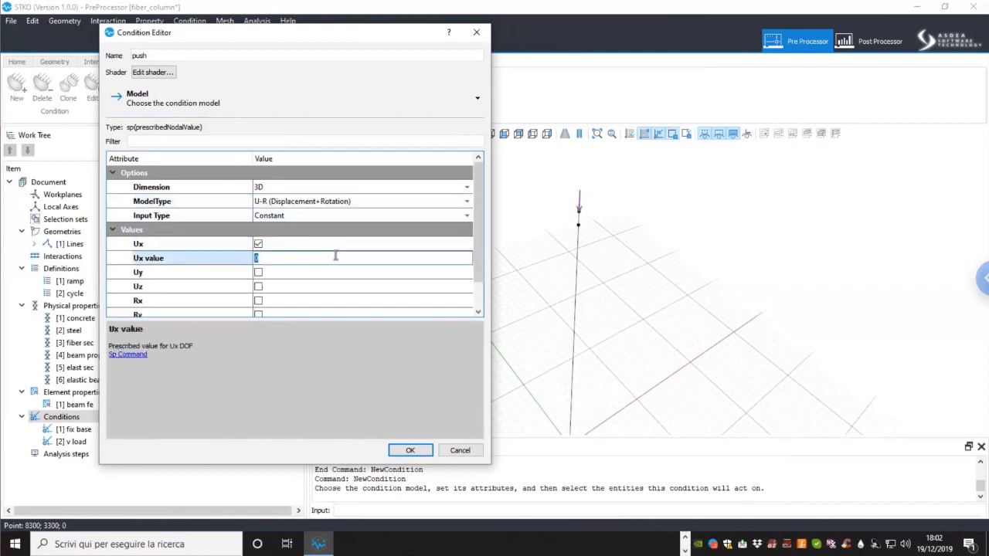
text(12)
Step: Apply the push condition to the column's topmost vertex and save the condition
click(581, 215)
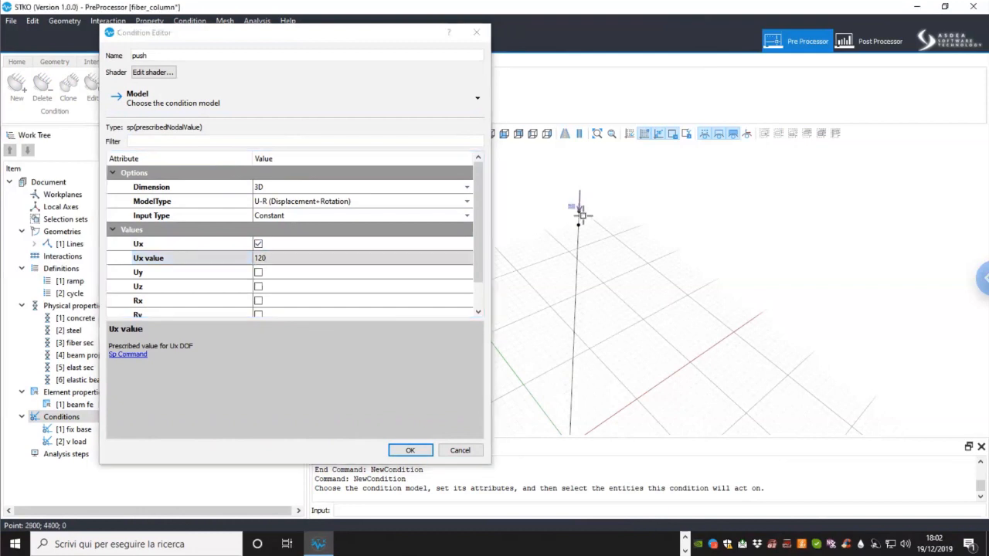
click(412, 451)
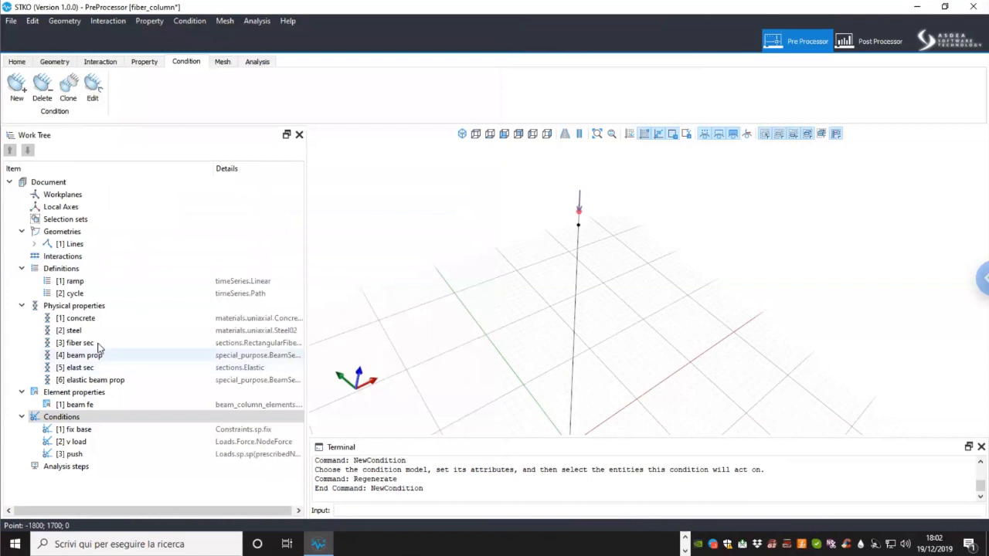
scroll(525, 310, down, 2)
middle_drag(526, 311, 526, 306)
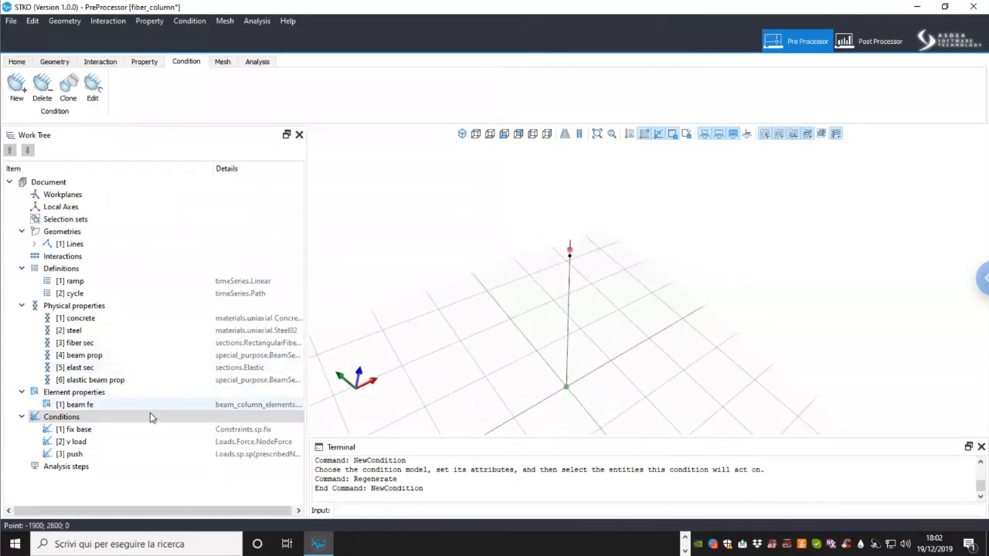
Step: Add an analysis step named record using the MPCORecorder model
click(79, 468)
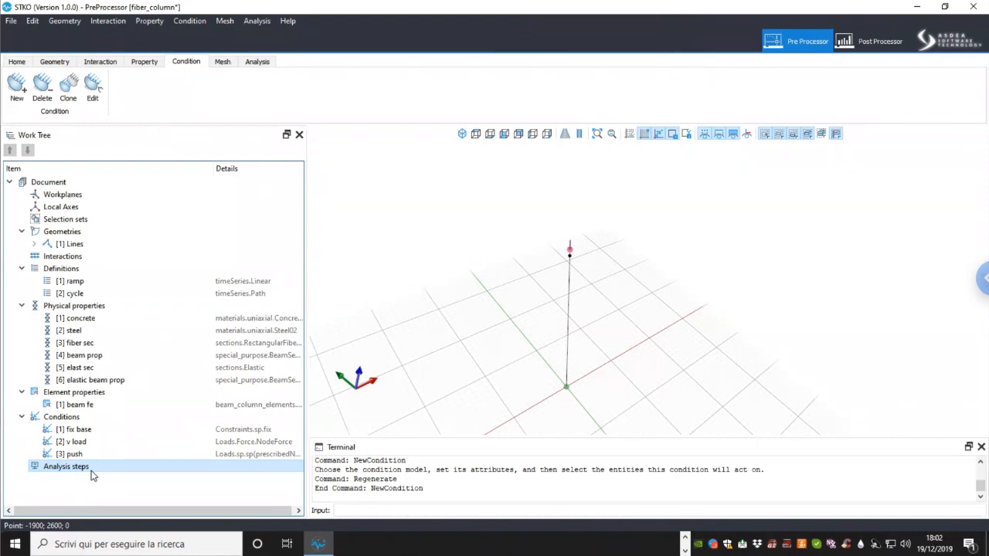
right_click(92, 473)
click(109, 477)
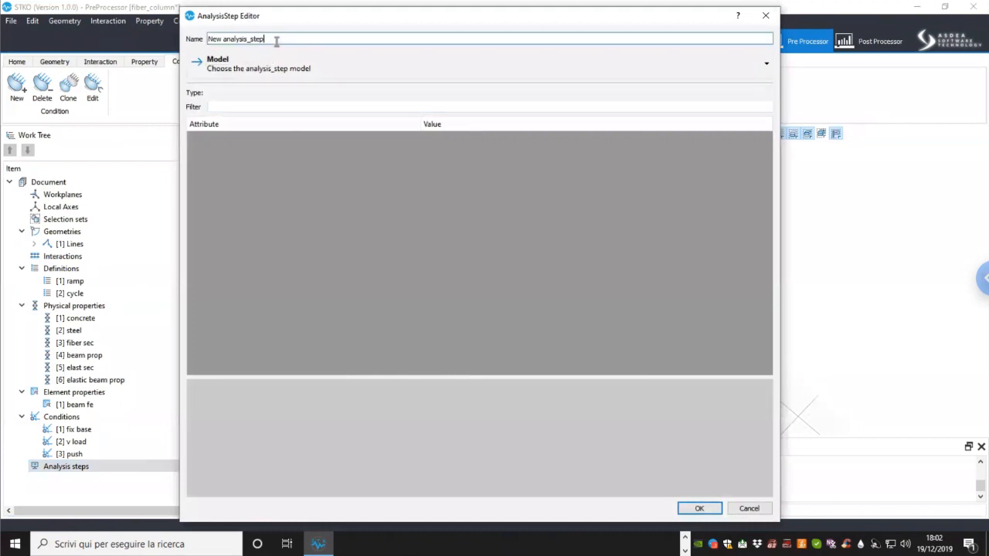
drag(267, 40, 207, 38)
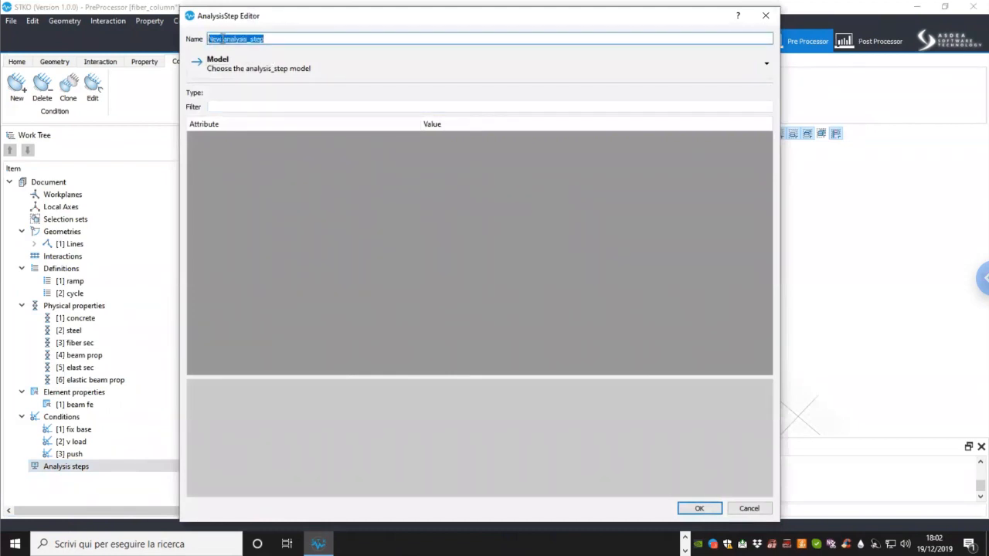
text(record)
click(236, 68)
mouse_move(238, 130)
click(314, 130)
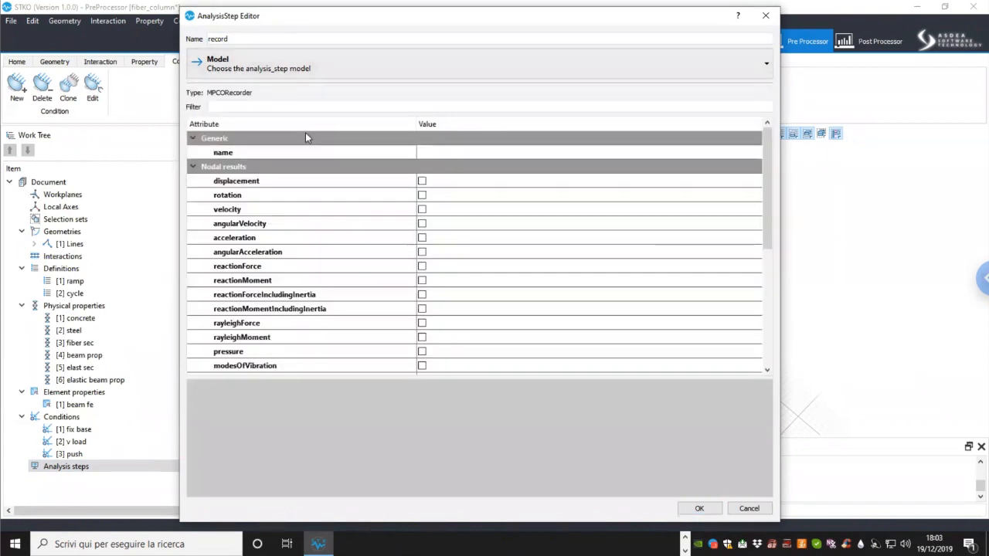
Step: Collapse all attribute groups of the record step's MPCORecorder except Generic, which holds the recorder's name
click(193, 144)
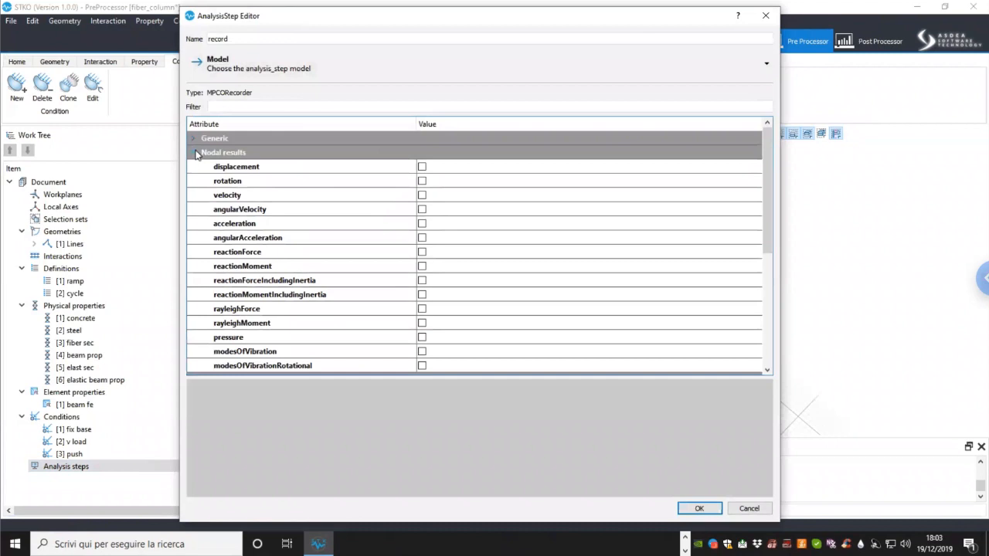
click(194, 153)
click(195, 166)
click(193, 181)
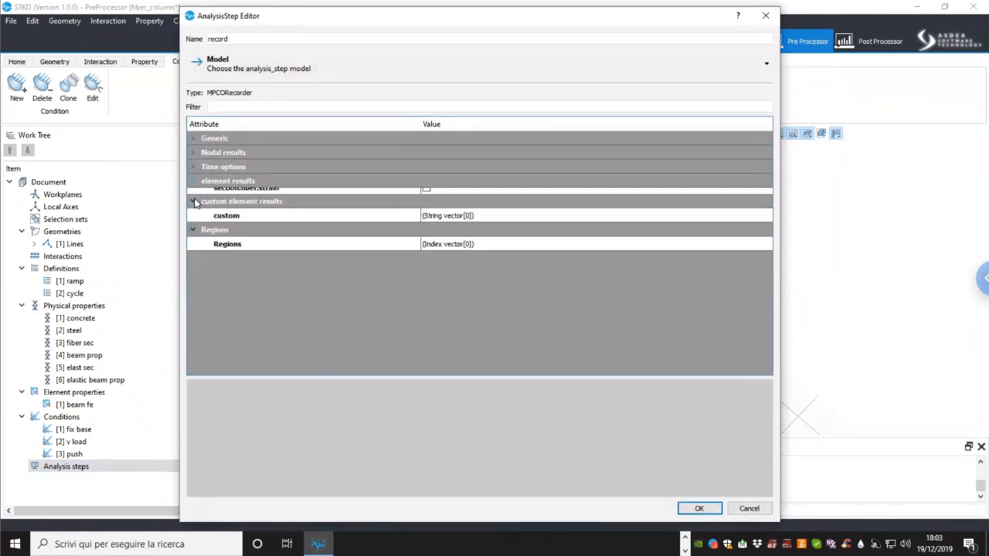
click(193, 195)
click(194, 209)
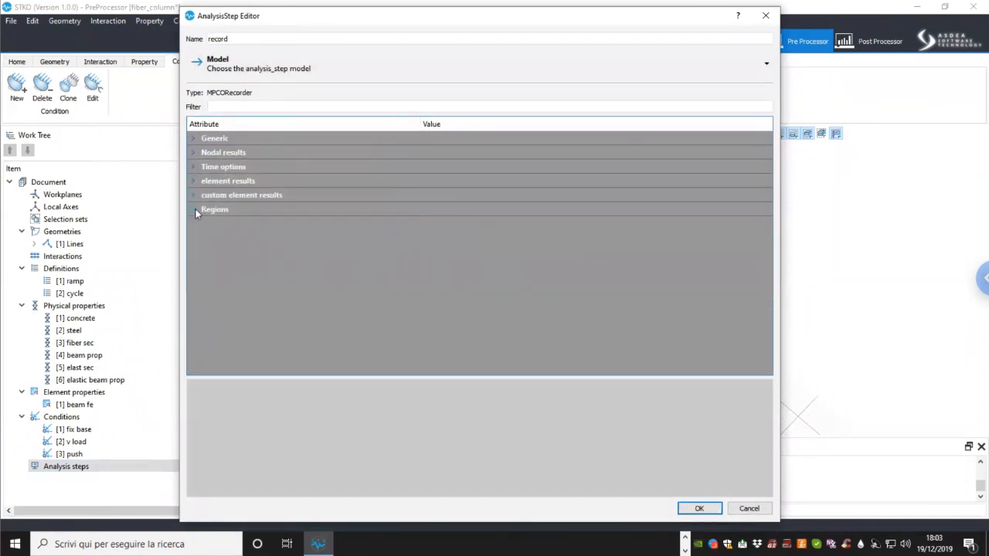
click(194, 139)
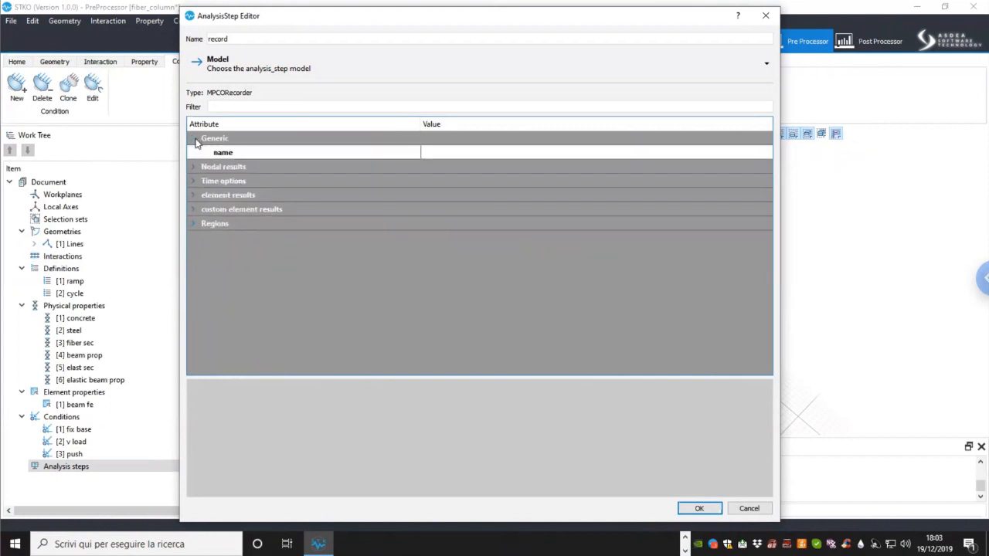
Step: Set the MPCORecorder's output name to results in the record step's Generic attributes
click(224, 152)
click(461, 154)
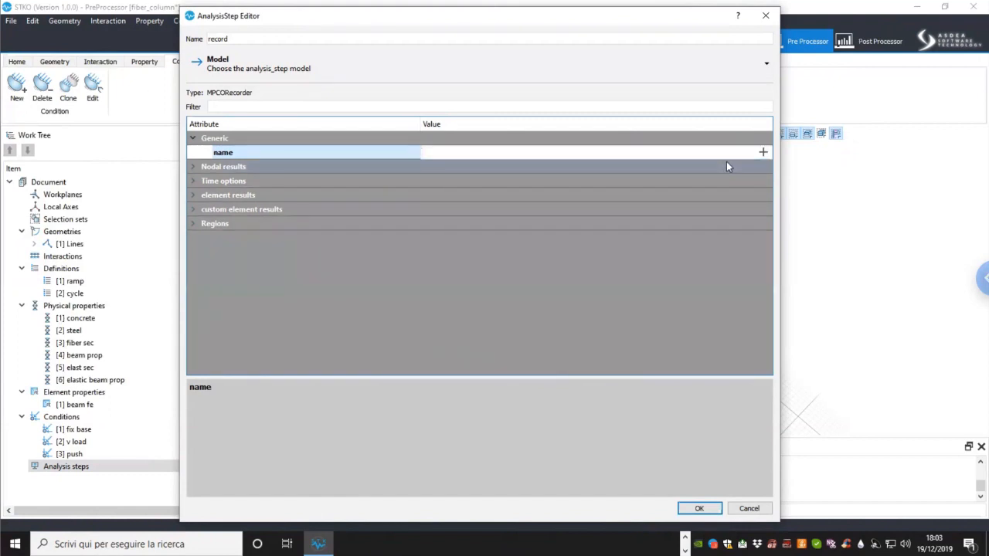
click(762, 154)
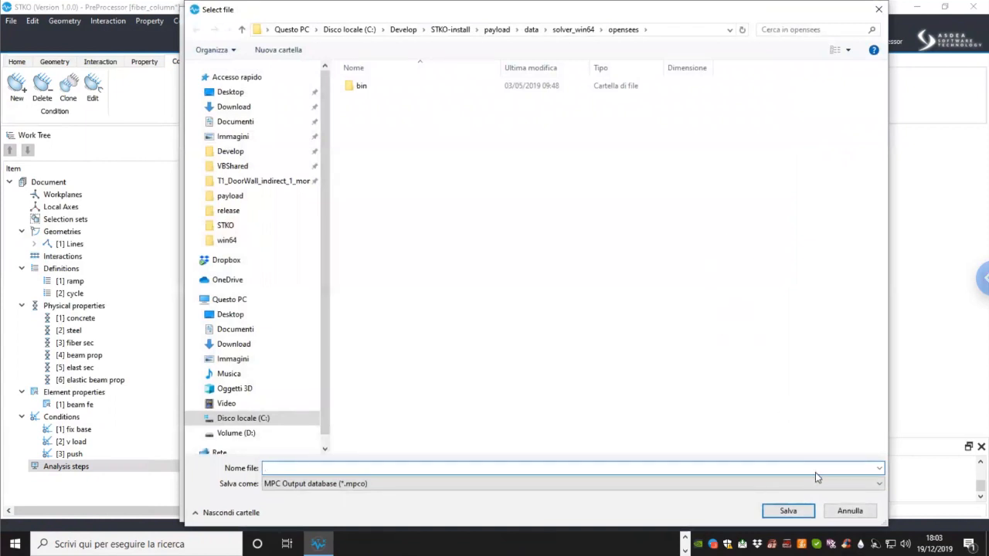
click(850, 511)
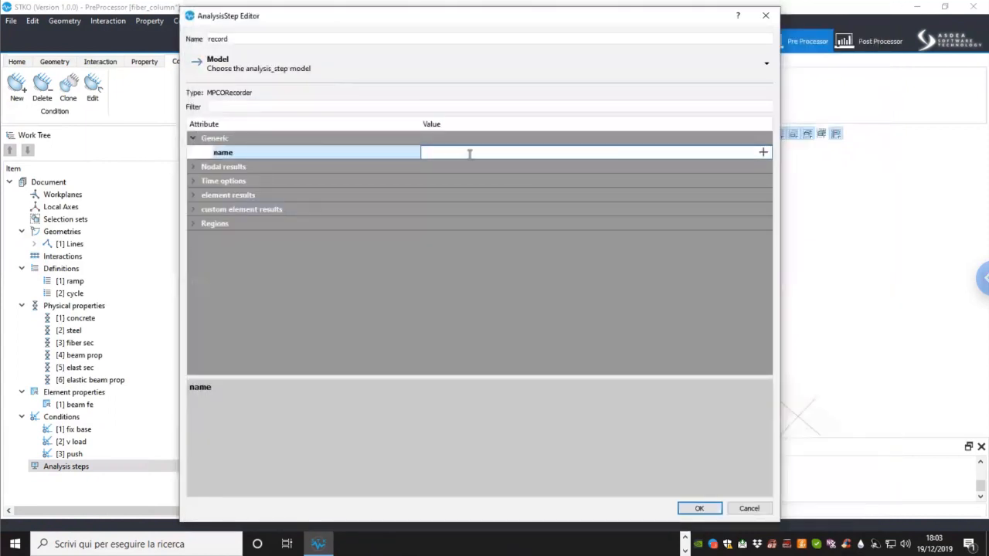
text(results)
key(Return)
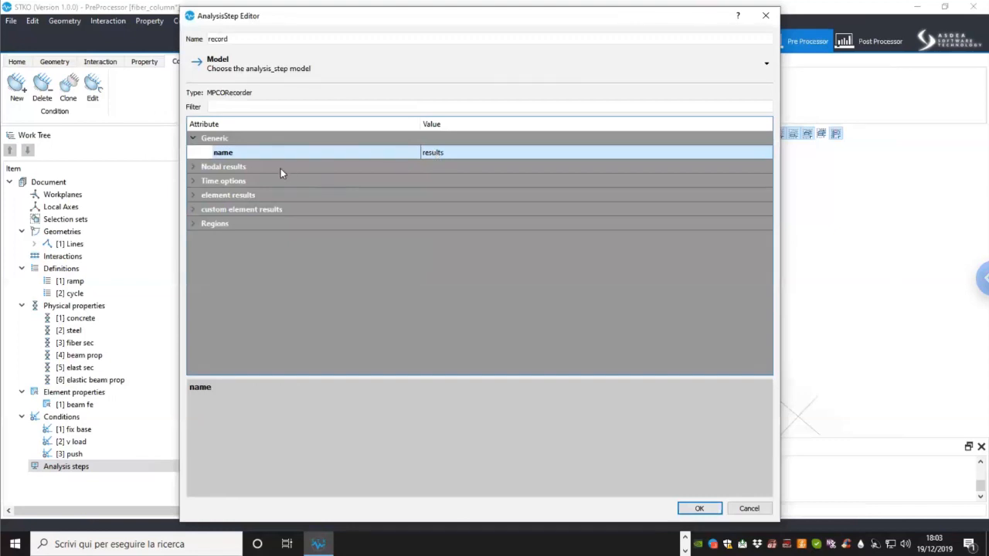
Step: Enable displacement among the recorder's nodal results and select the reactionForce result
click(193, 167)
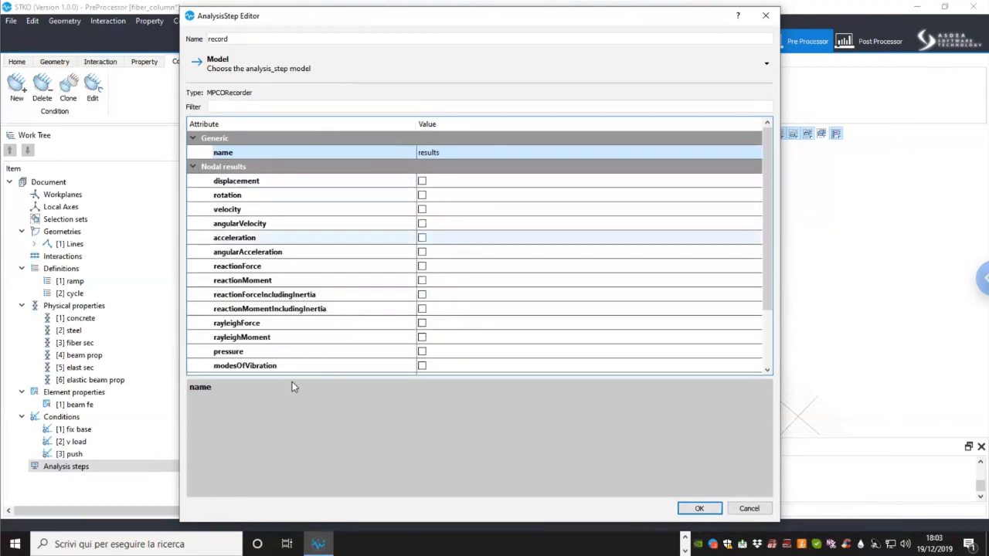
drag(294, 377, 290, 453)
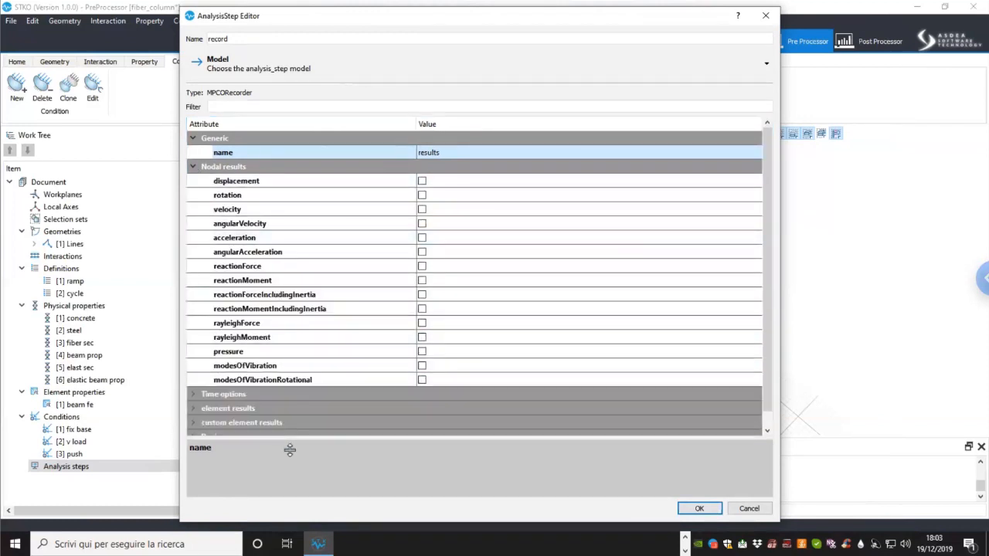
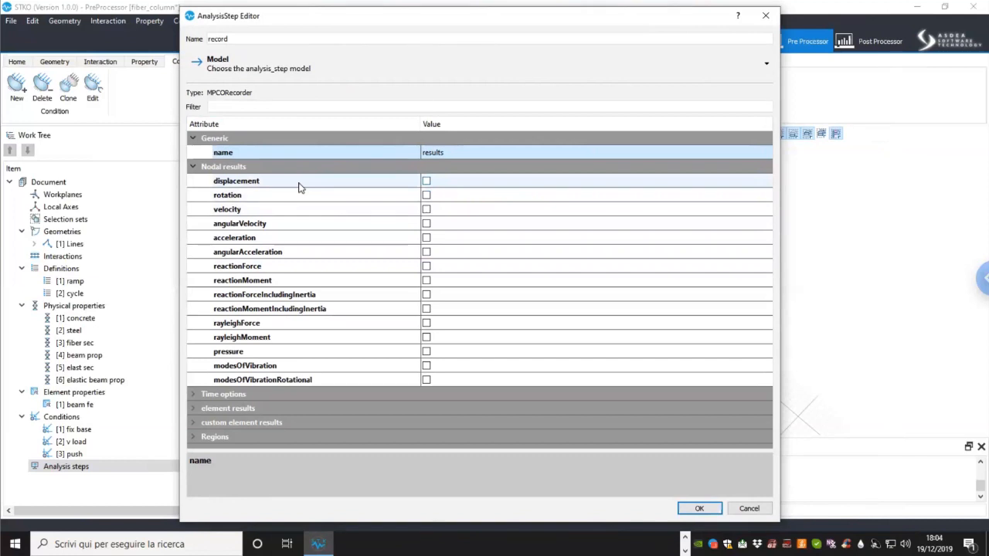
click(428, 181)
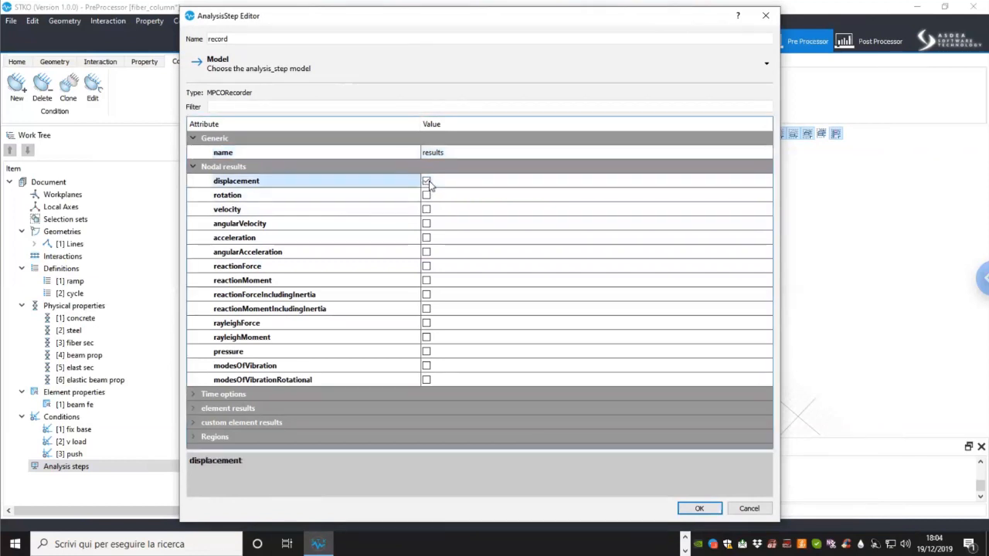
click(425, 267)
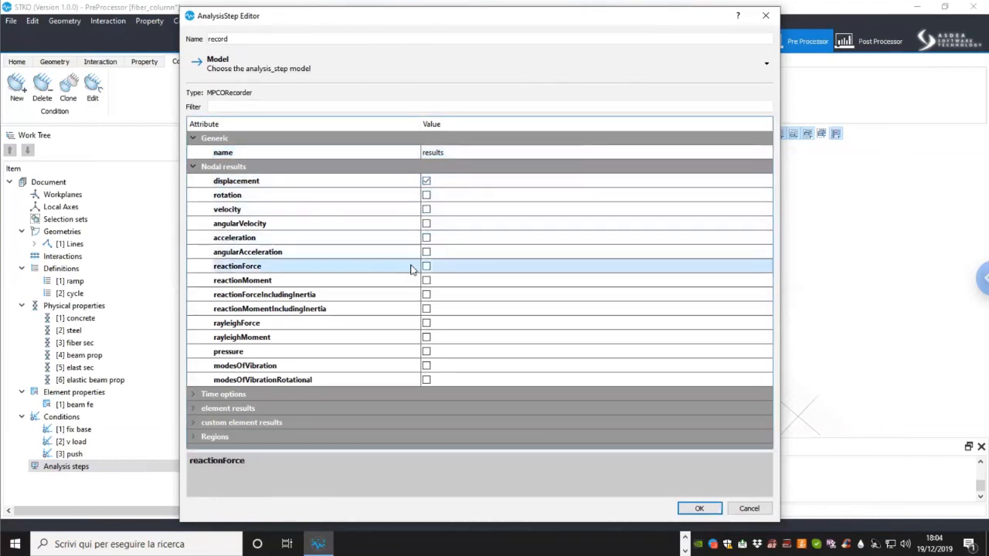
click(193, 172)
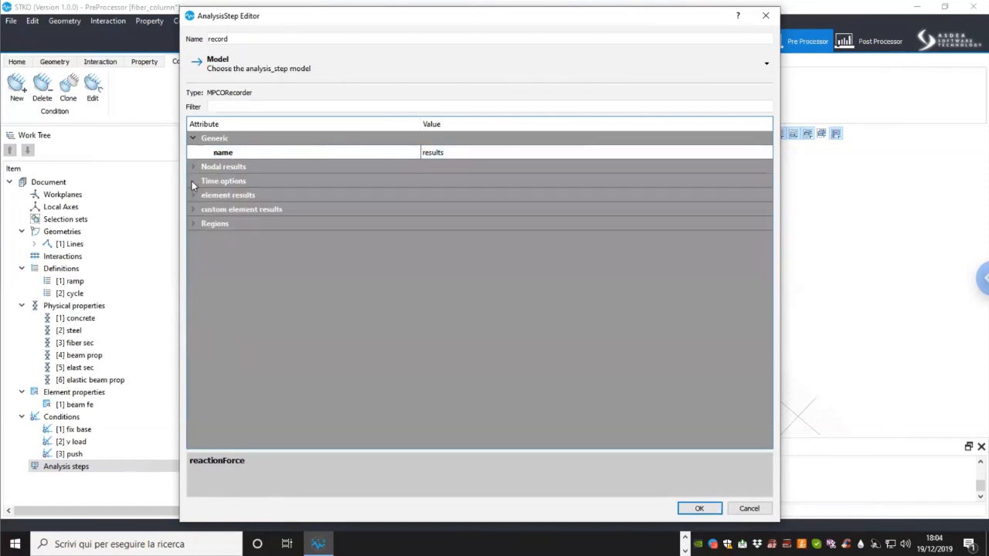
Step: Examine the record frequency choices in the recorder's time options, leaving the setting at always
click(192, 181)
click(218, 197)
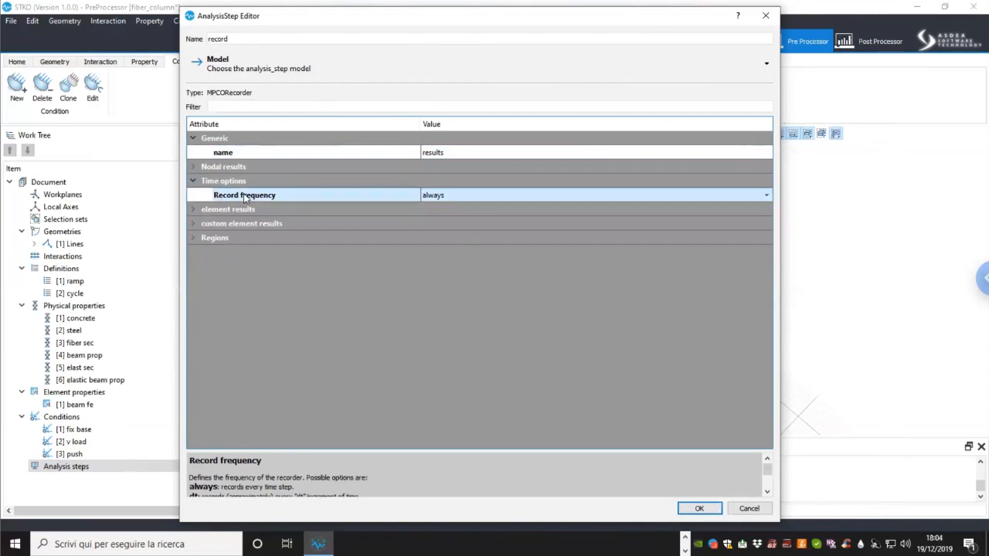
click(452, 197)
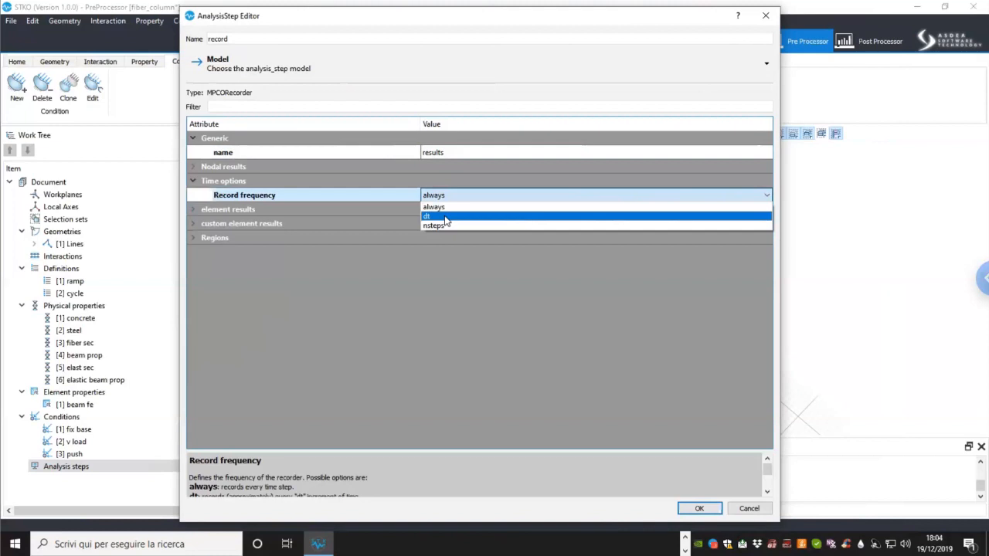
click(439, 304)
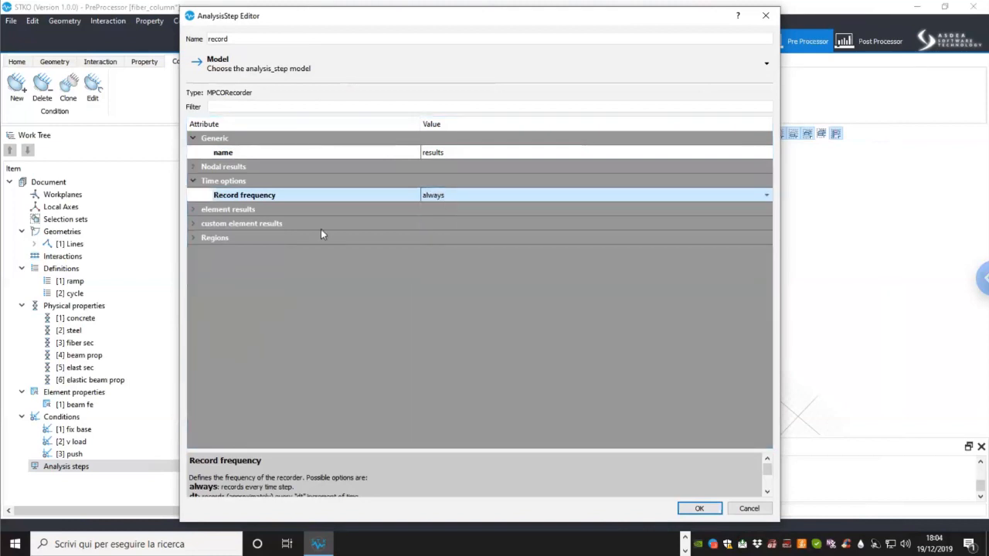
click(193, 183)
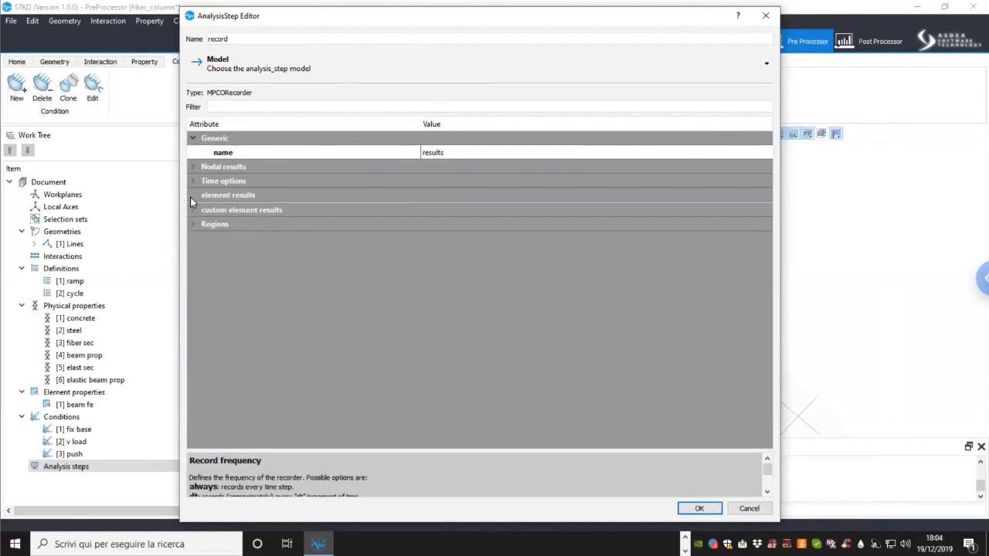
Step: Examine the recorder's available element results, from force and deformation to section fiber stress, and its custom element results
click(192, 196)
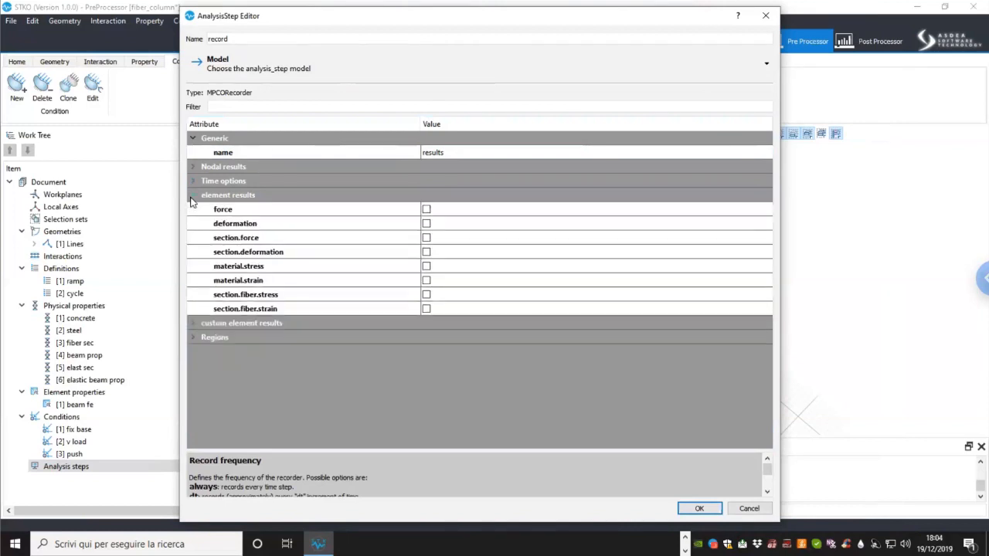
click(194, 323)
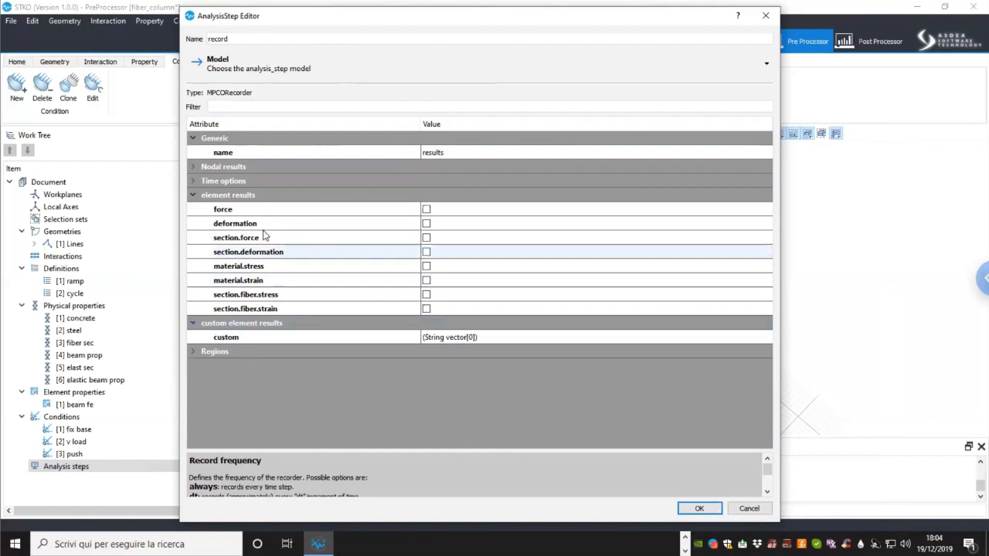
click(256, 338)
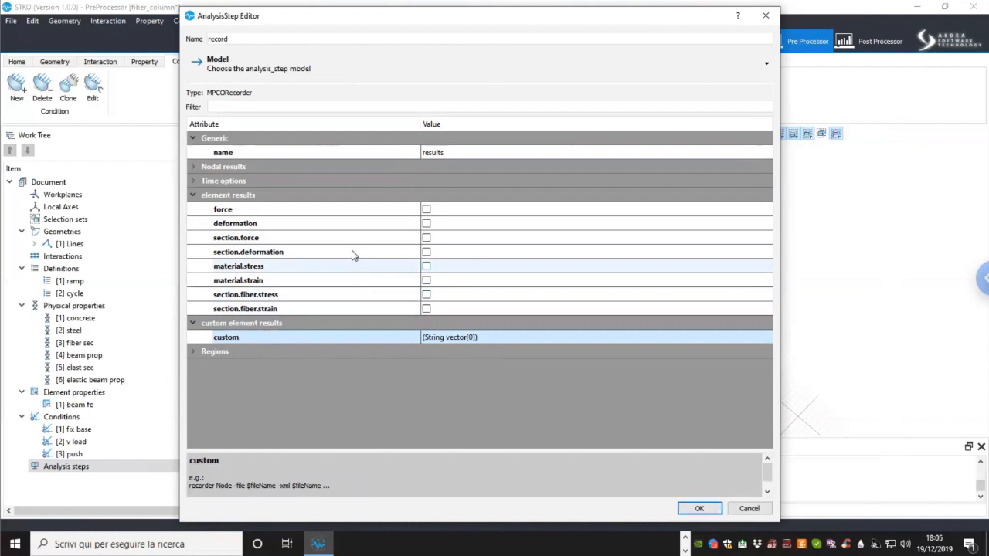
click(297, 223)
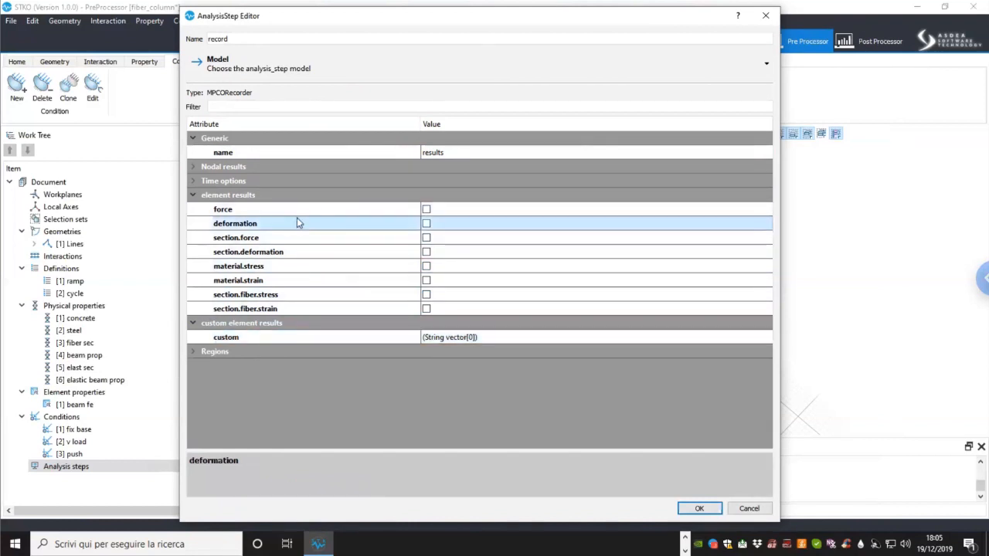
click(299, 211)
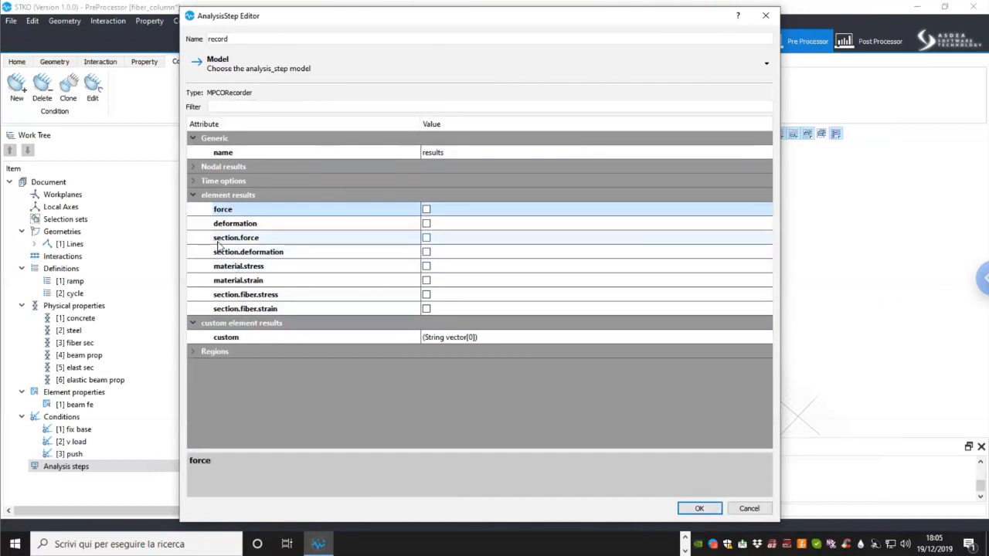
click(237, 298)
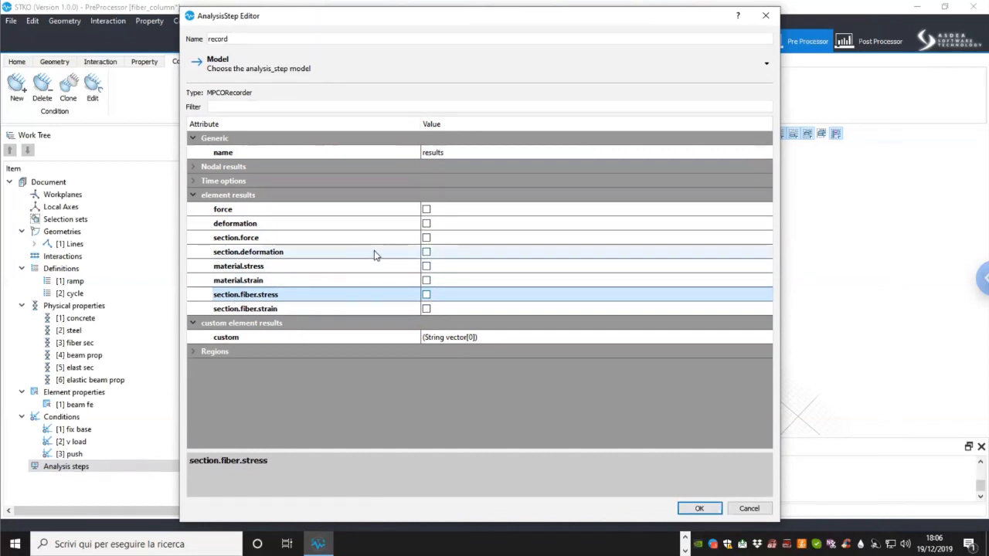
Step: Enable the element results section.force, section.deformation, section.fiber.stress and section.fiber.strain for the recorder
click(426, 238)
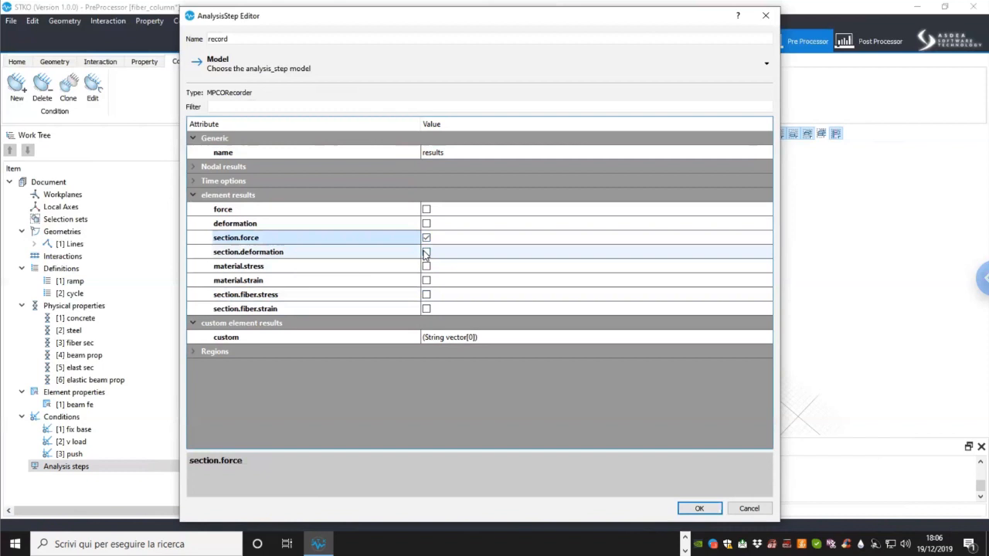
click(425, 253)
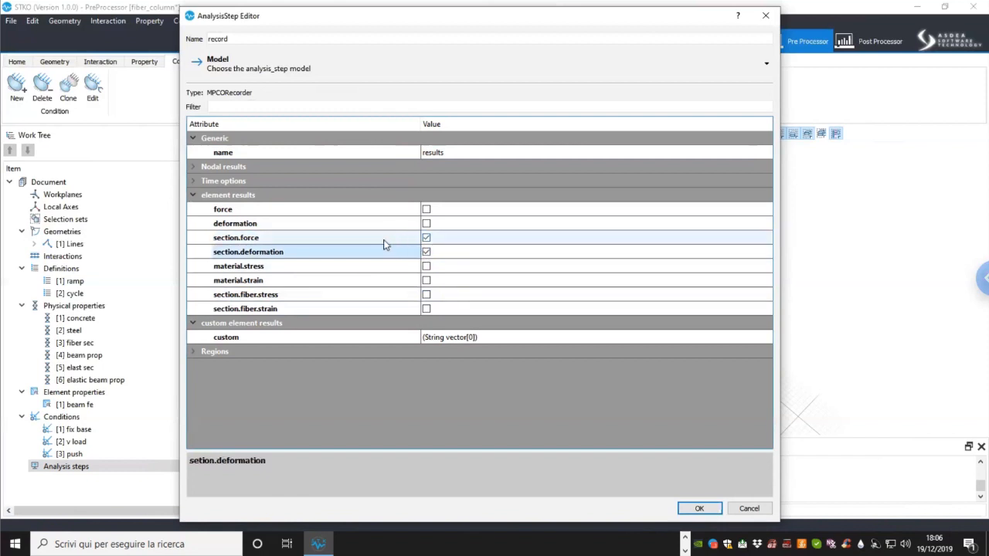
click(309, 298)
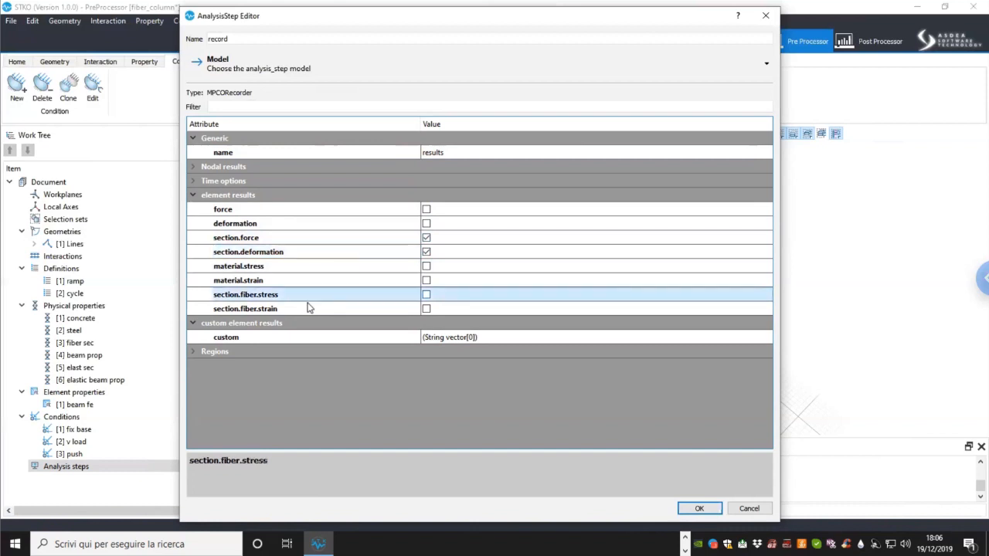
click(309, 310)
click(313, 300)
click(426, 295)
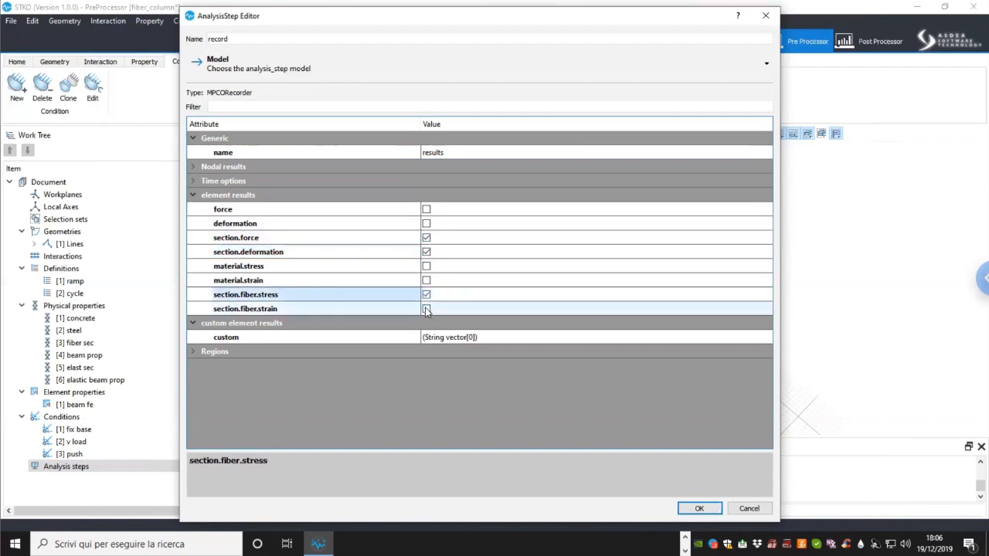
click(425, 309)
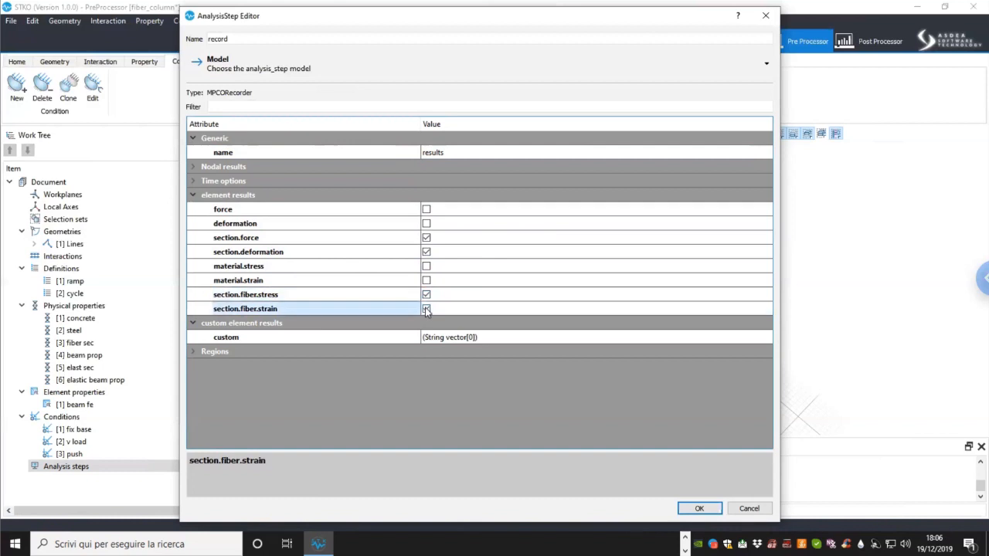
Step: Check the recorder's Regions attribute and save the record analysis step
click(192, 352)
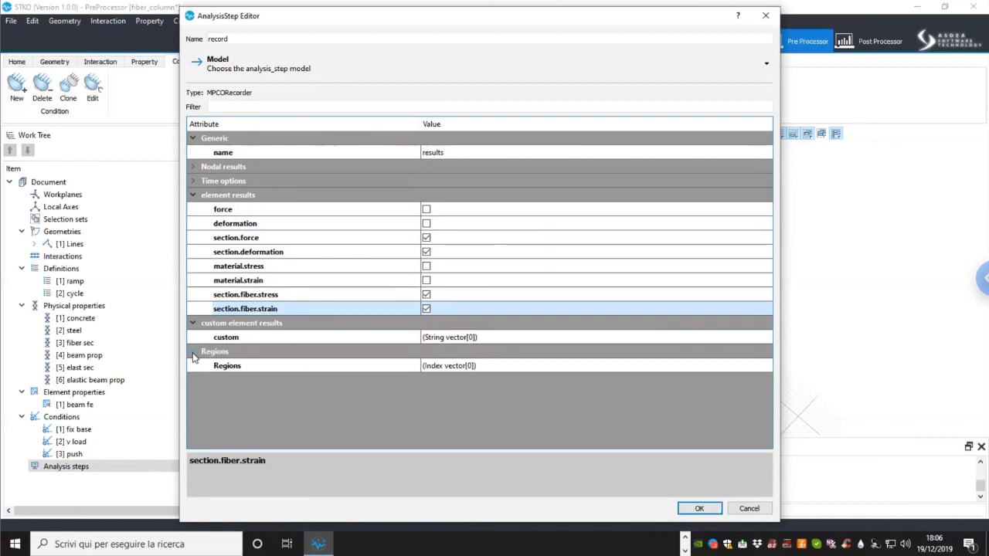
click(193, 353)
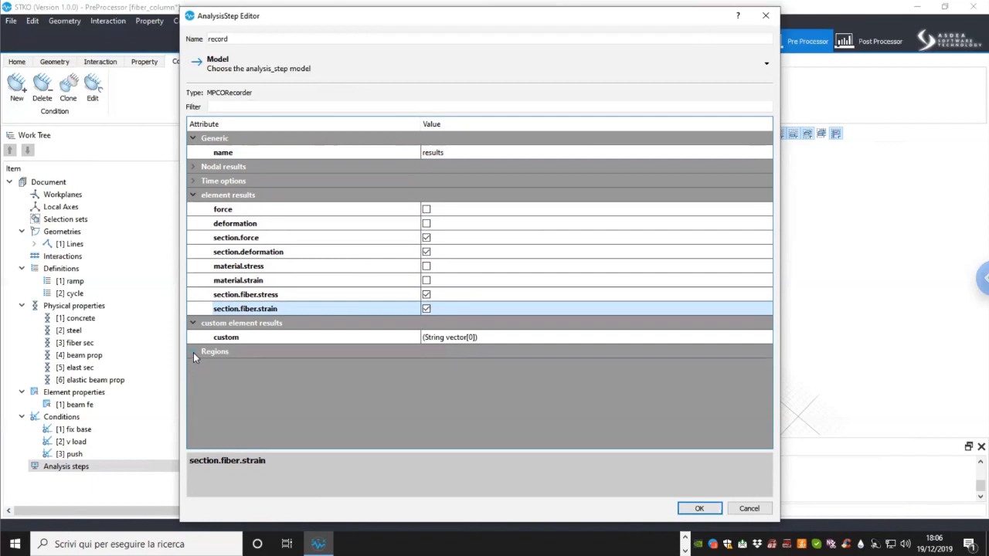
click(713, 507)
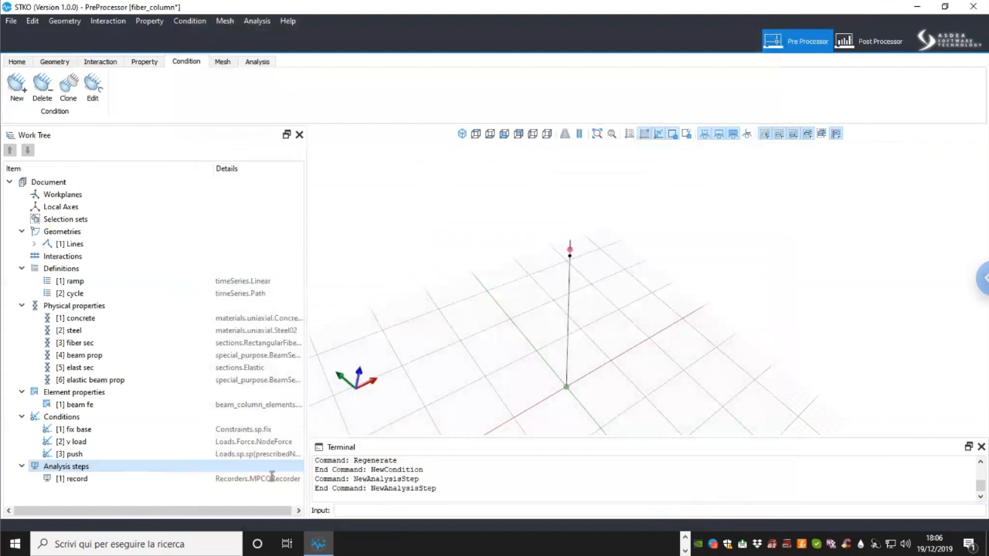
Step: Add an analysis step named add bc using the constraintPattern model and inspect its sp and mp attributes
right_click(124, 471)
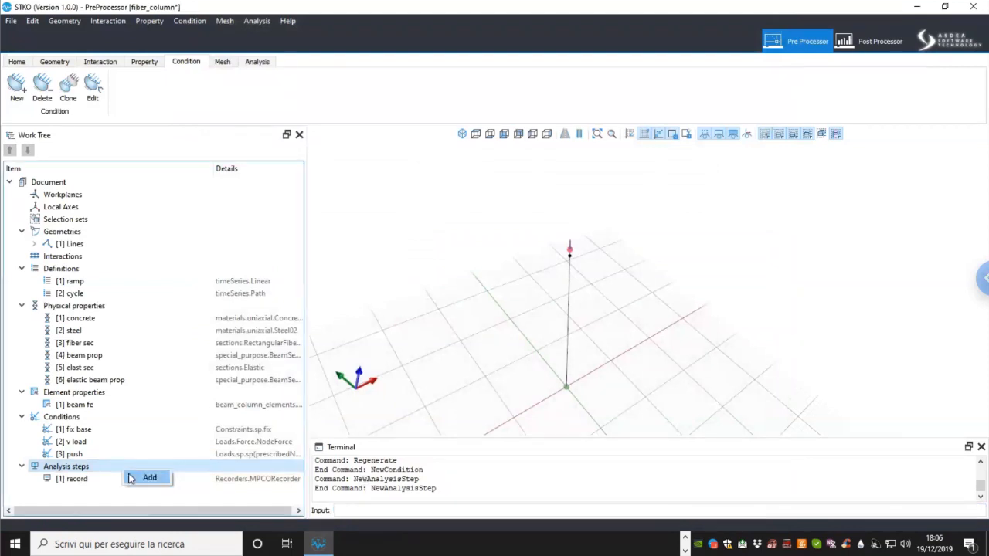
click(147, 479)
click(224, 38)
key(ctrl+a)
text(a)
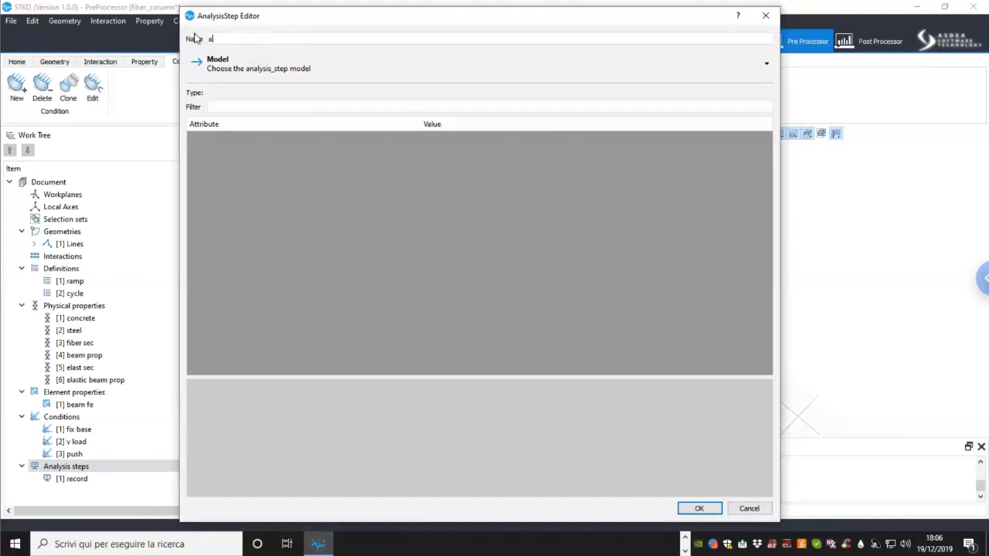
click(239, 66)
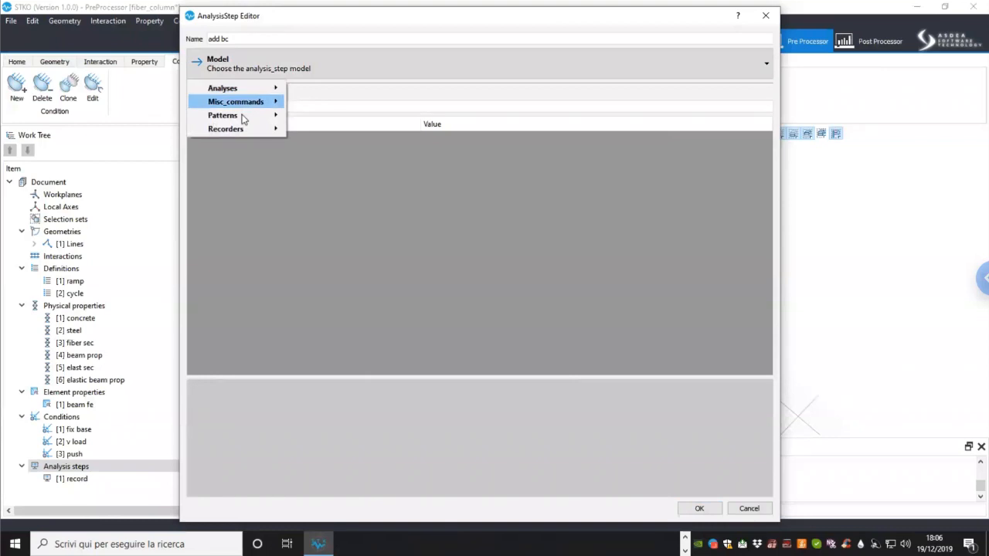
mouse_move(242, 116)
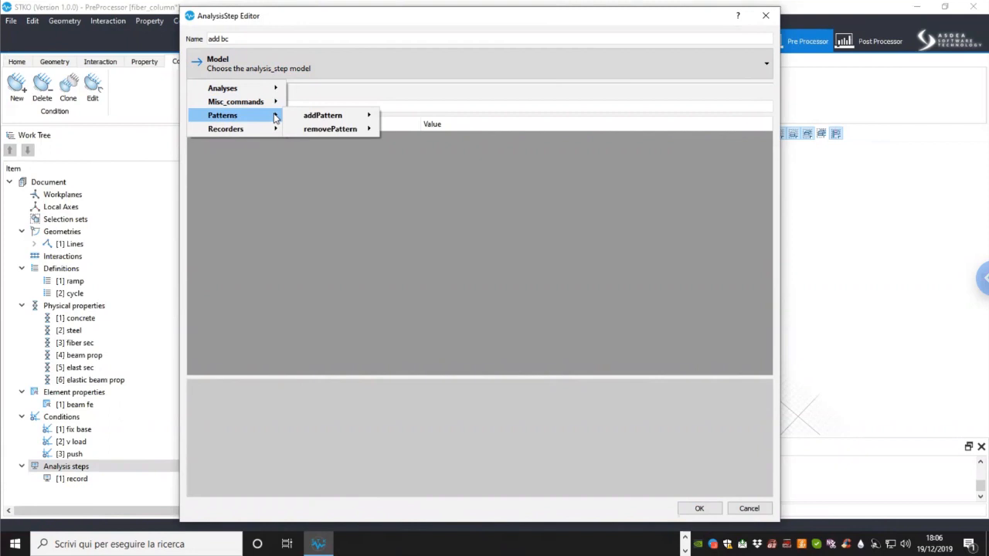
mouse_move(299, 118)
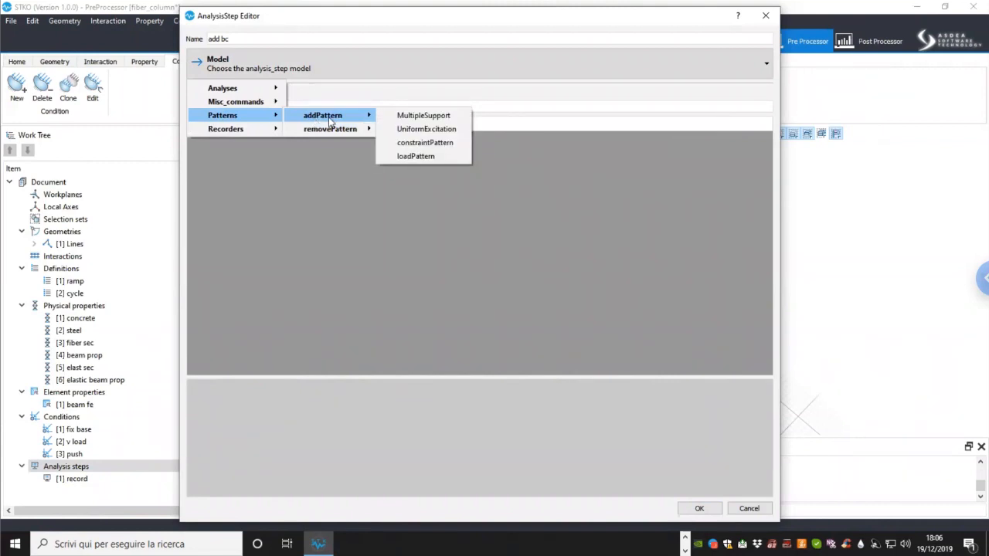
click(413, 143)
click(378, 153)
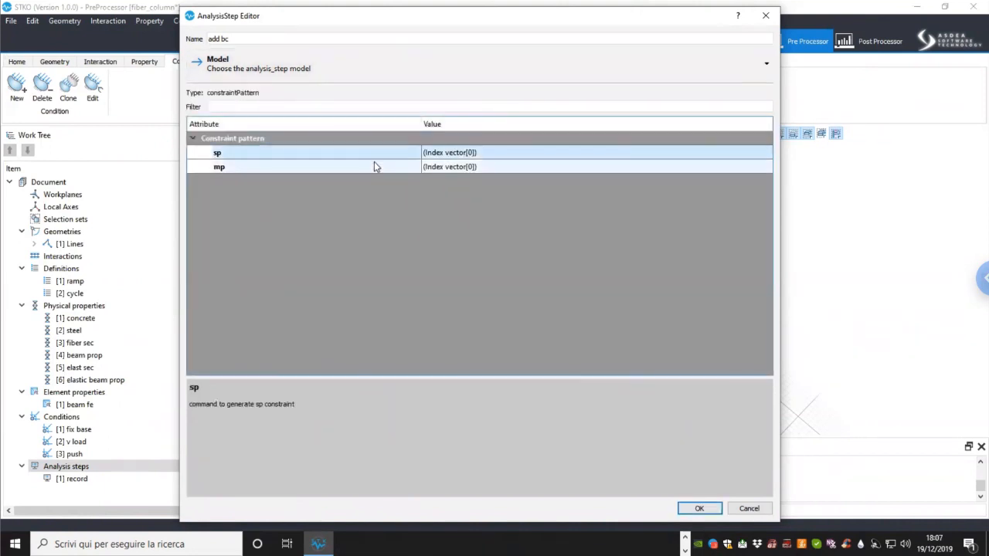
click(325, 168)
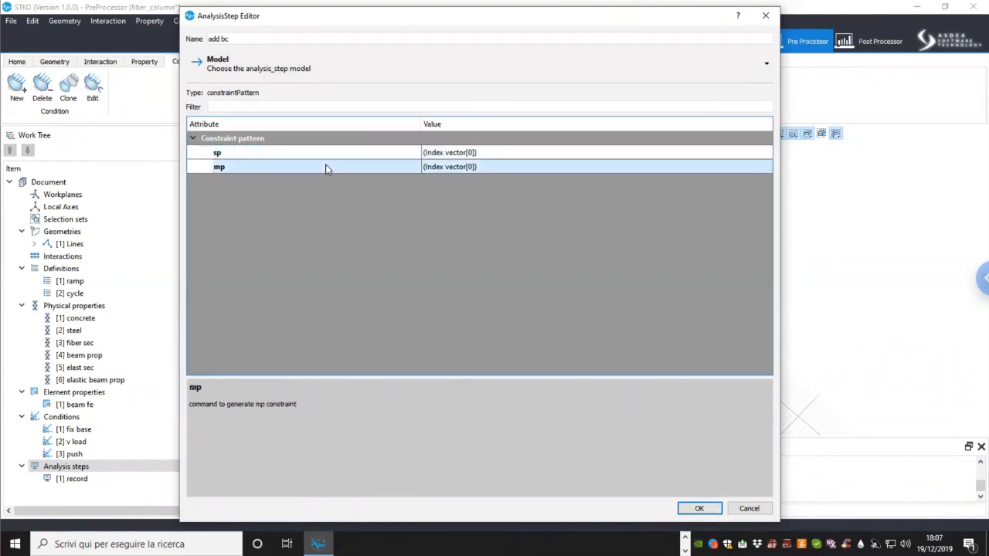
Step: Add one row to the constraint pattern's sp attribute, assign the fix base condition to it, and save the add bc analysis step
click(337, 158)
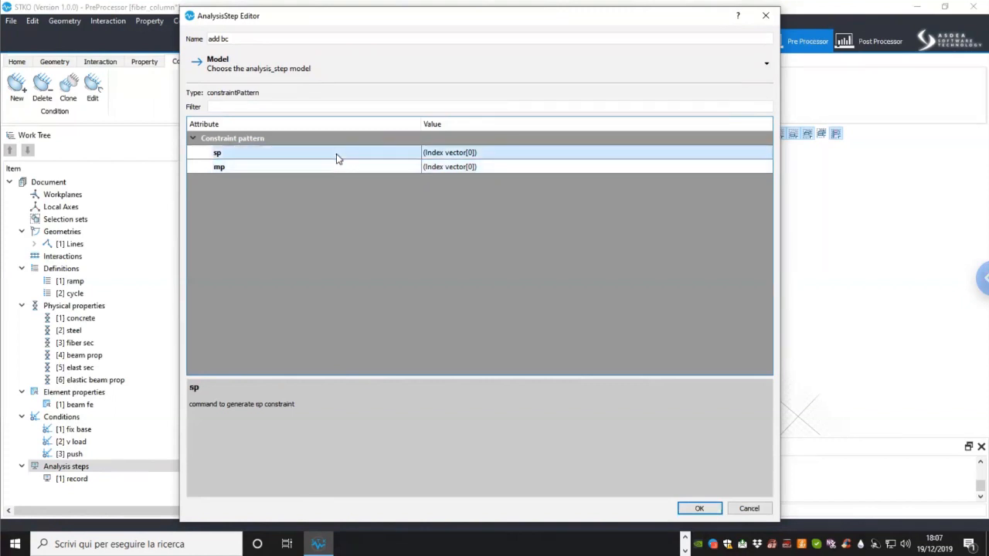
click(607, 154)
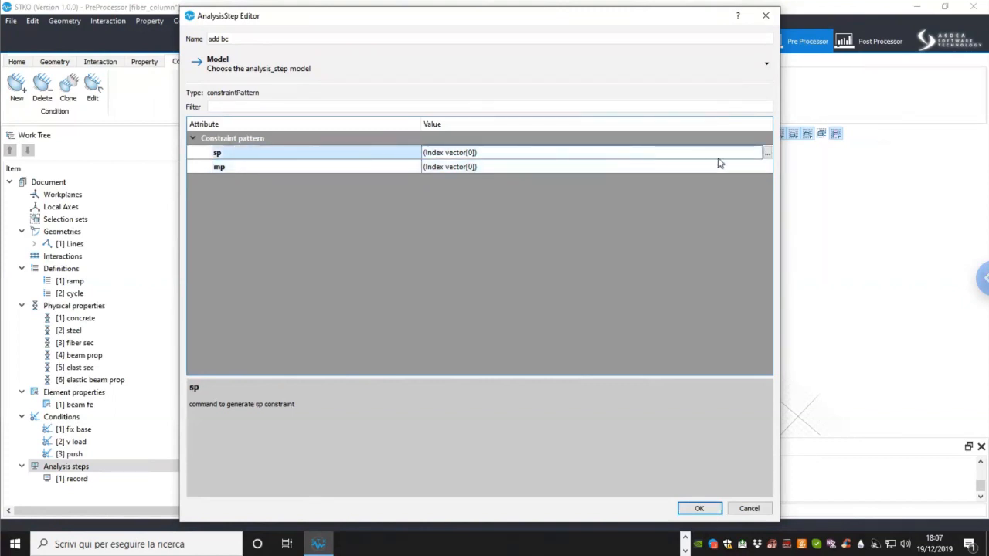
click(768, 155)
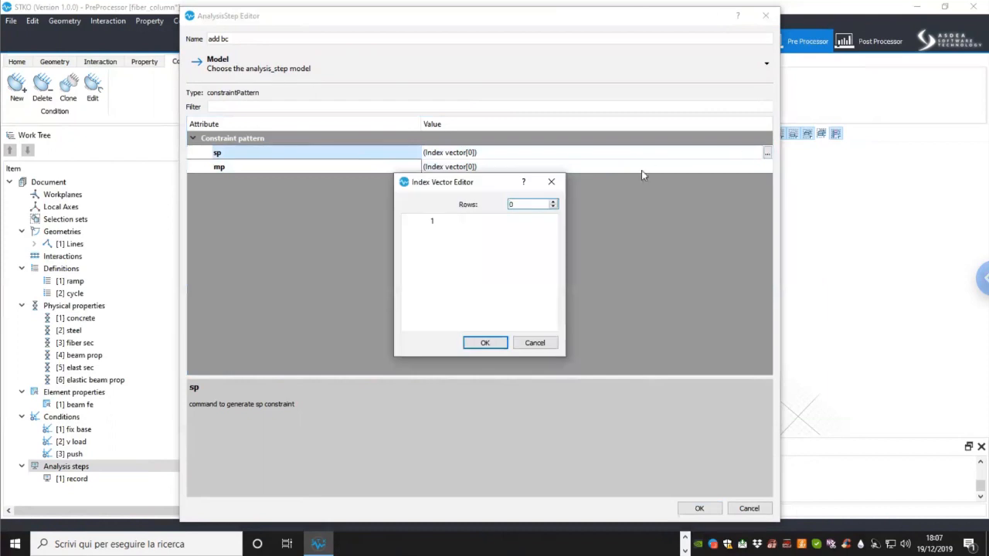
click(553, 201)
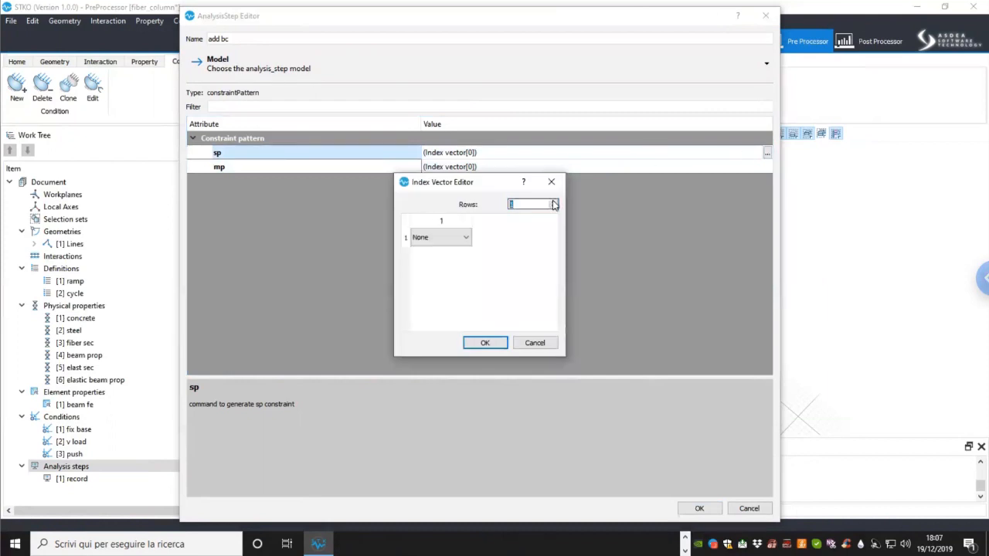
click(467, 240)
click(459, 261)
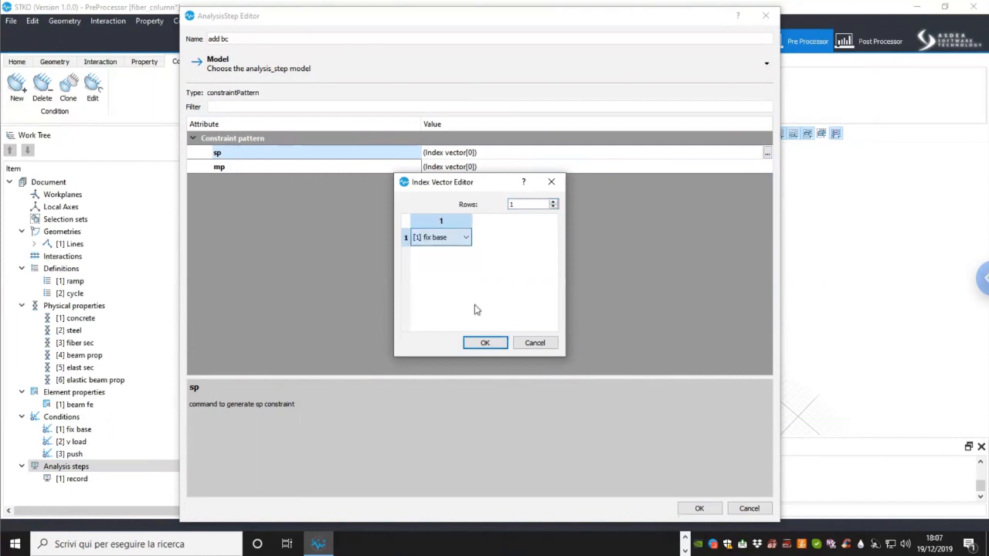
click(483, 342)
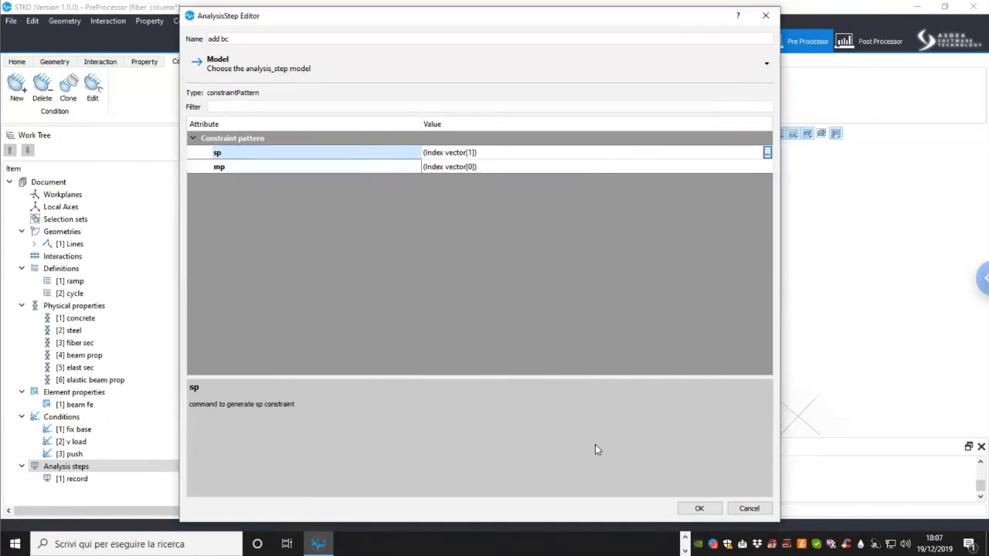
click(699, 510)
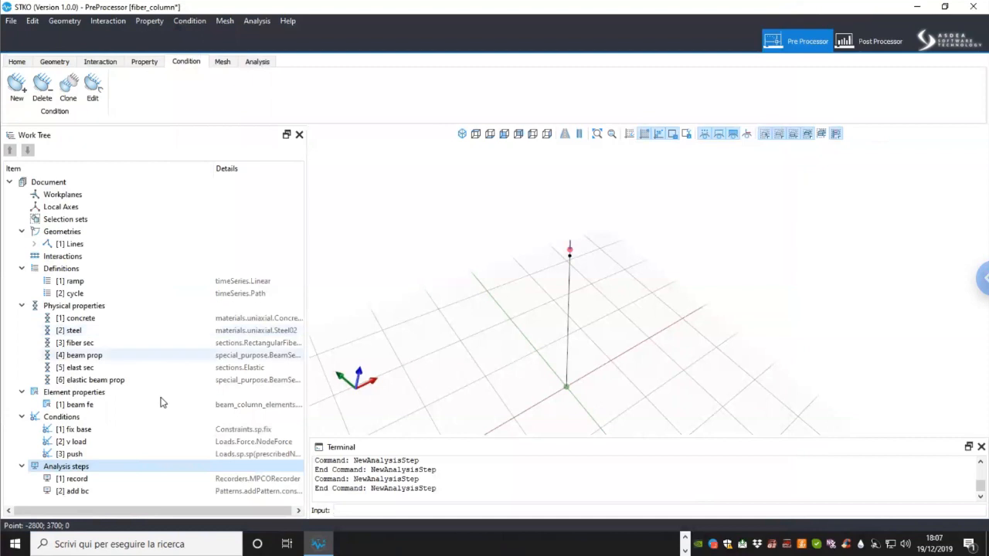
click(71, 481)
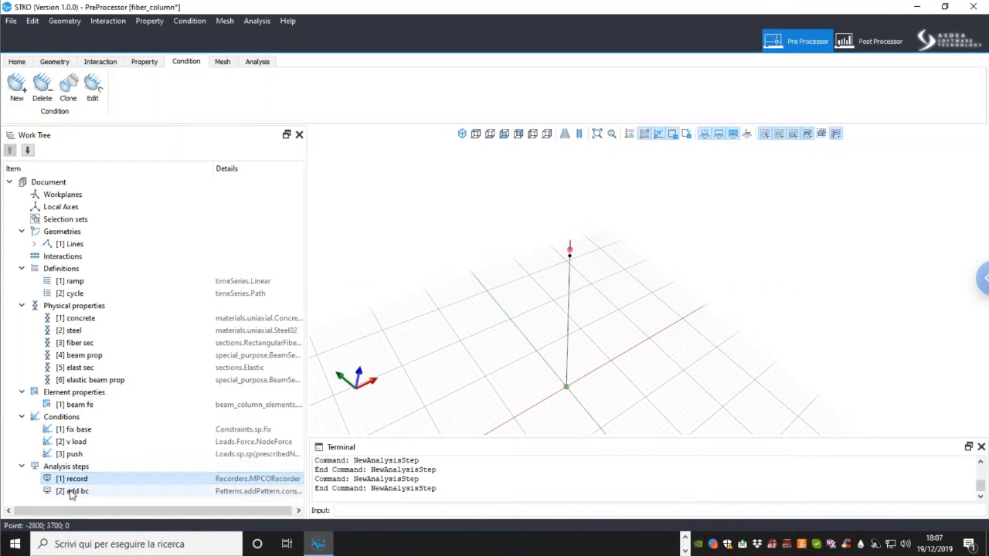
Step: Add an analysis step named "add vload" and assign it the loadPattern model
click(72, 491)
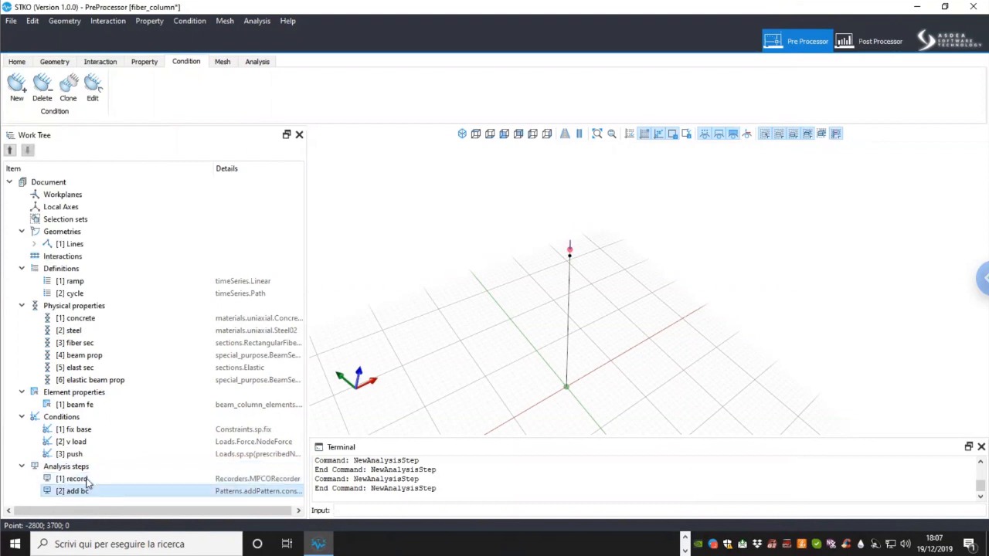
click(81, 467)
right_click(87, 474)
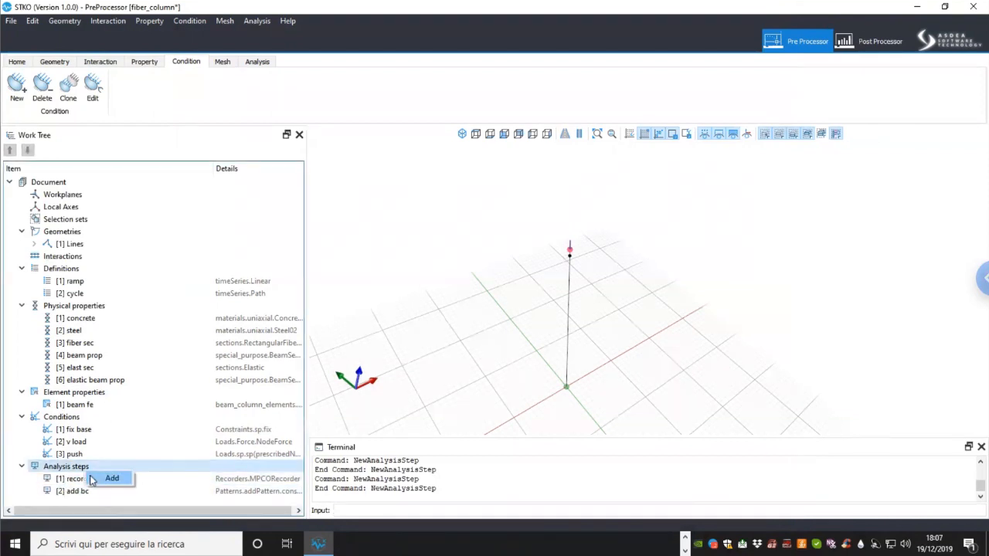
click(93, 476)
drag(271, 38, 162, 28)
text(add vload)
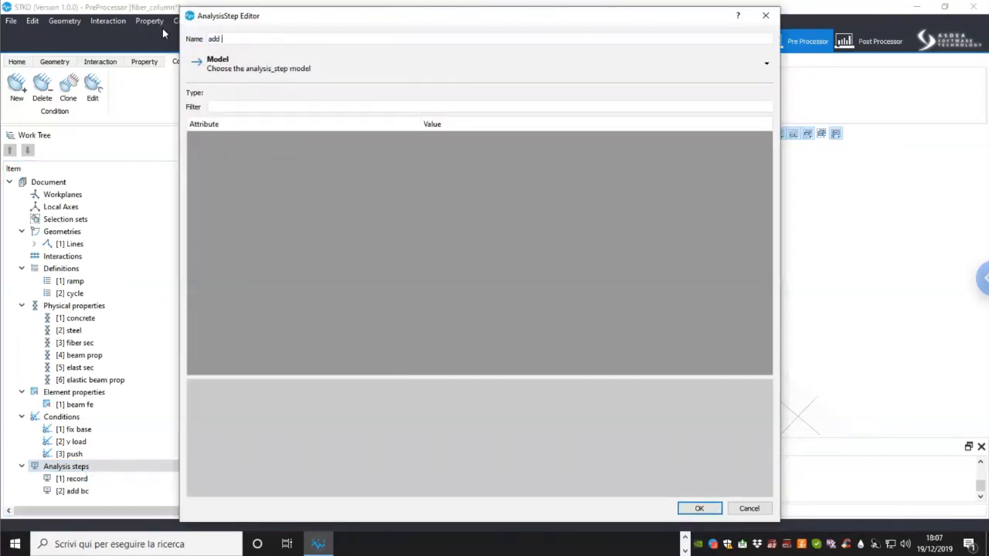
click(227, 65)
mouse_move(242, 117)
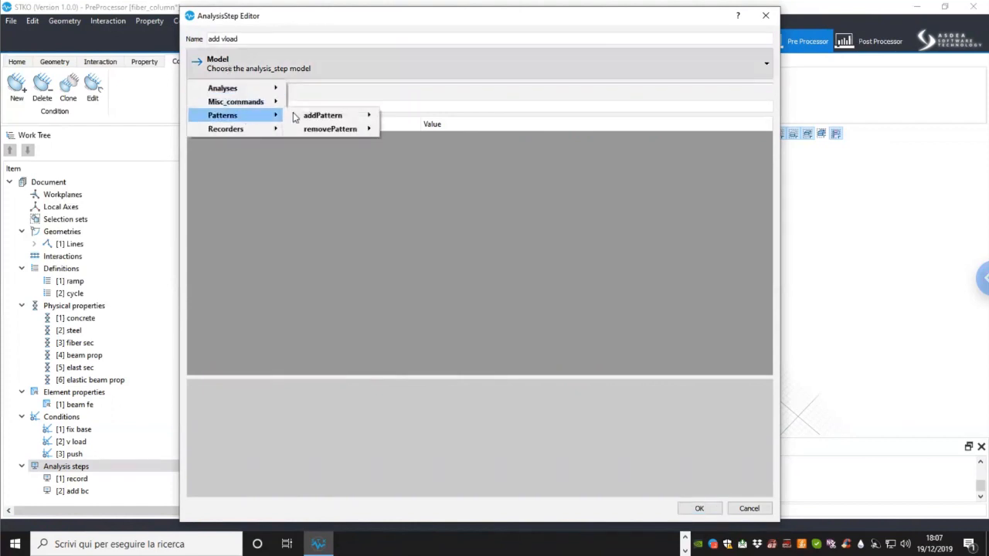
mouse_move(355, 117)
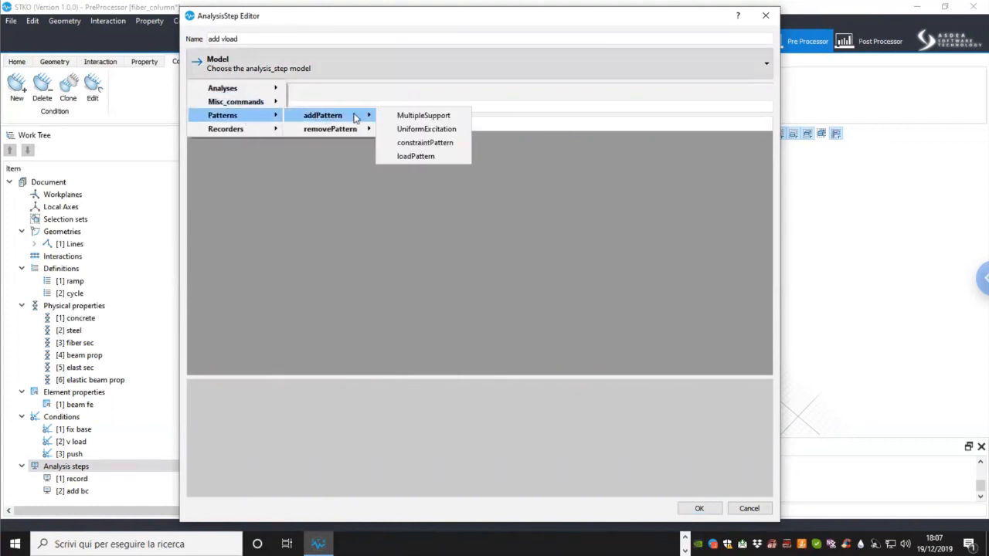
click(408, 157)
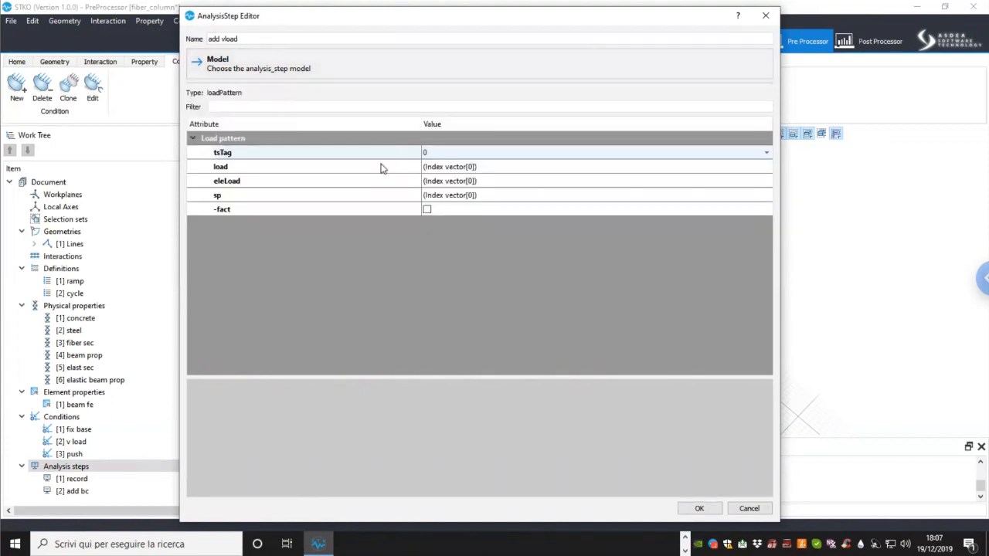
Step: Give the pattern's load attribute one row and assign the v load condition to it
click(380, 177)
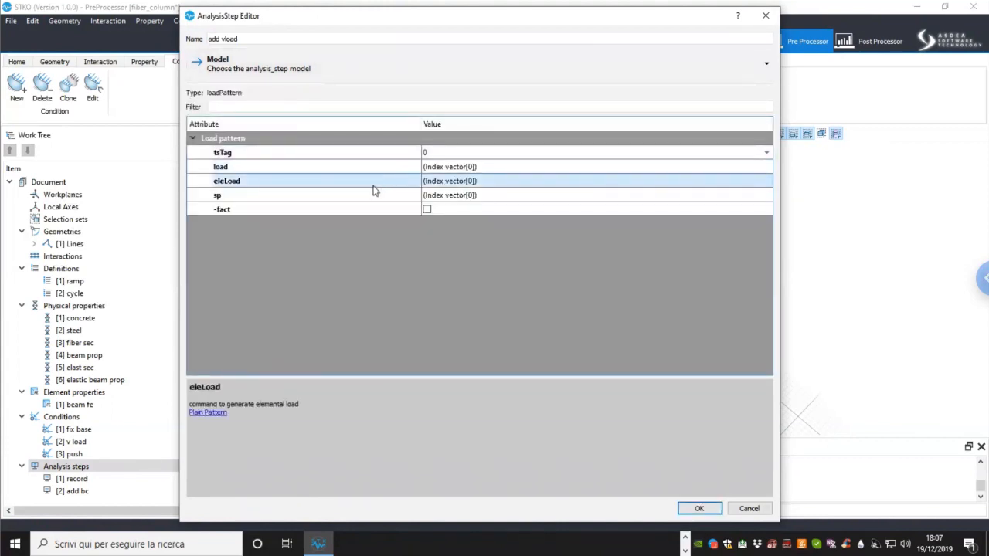
click(371, 194)
click(379, 169)
click(376, 183)
click(373, 194)
click(381, 168)
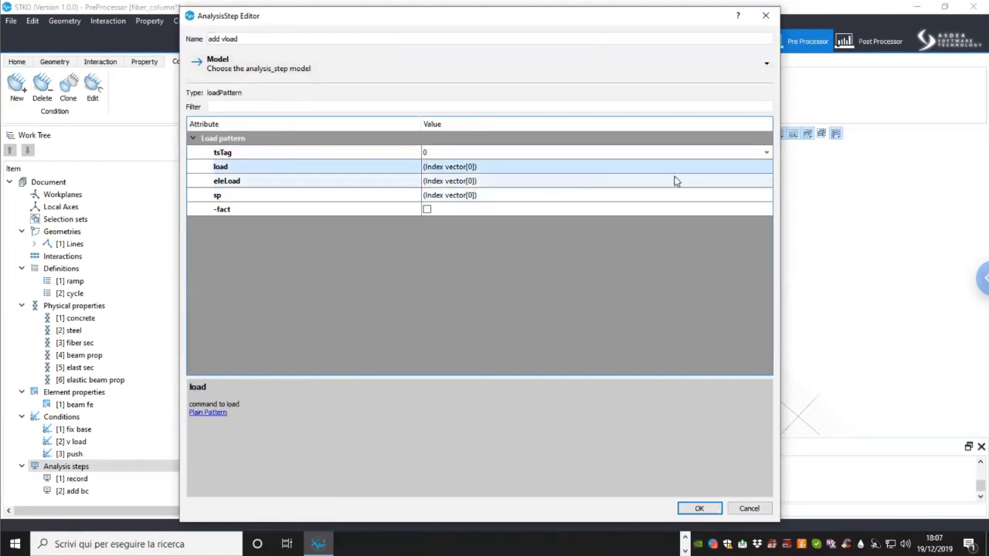
click(767, 168)
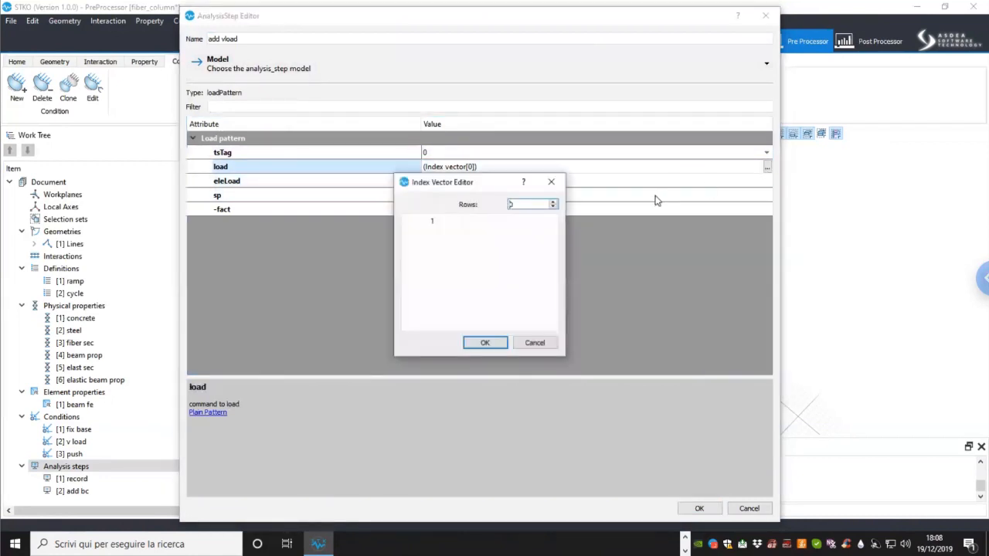
click(553, 202)
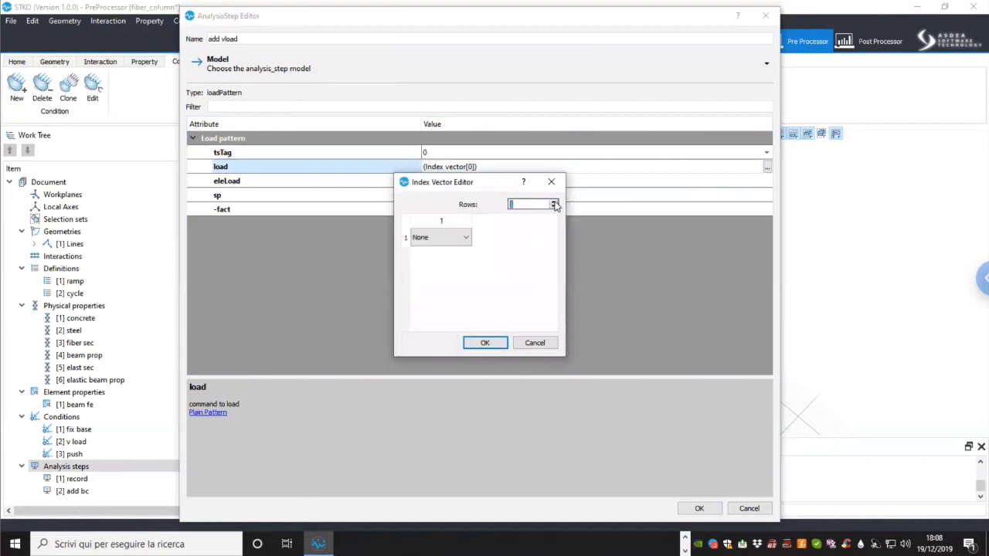
click(468, 233)
click(465, 238)
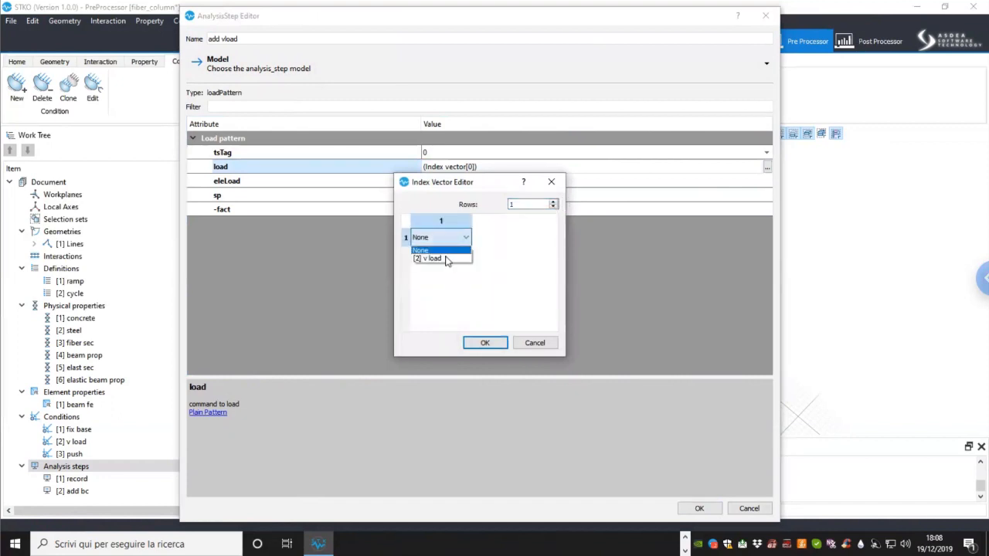
click(445, 260)
click(480, 343)
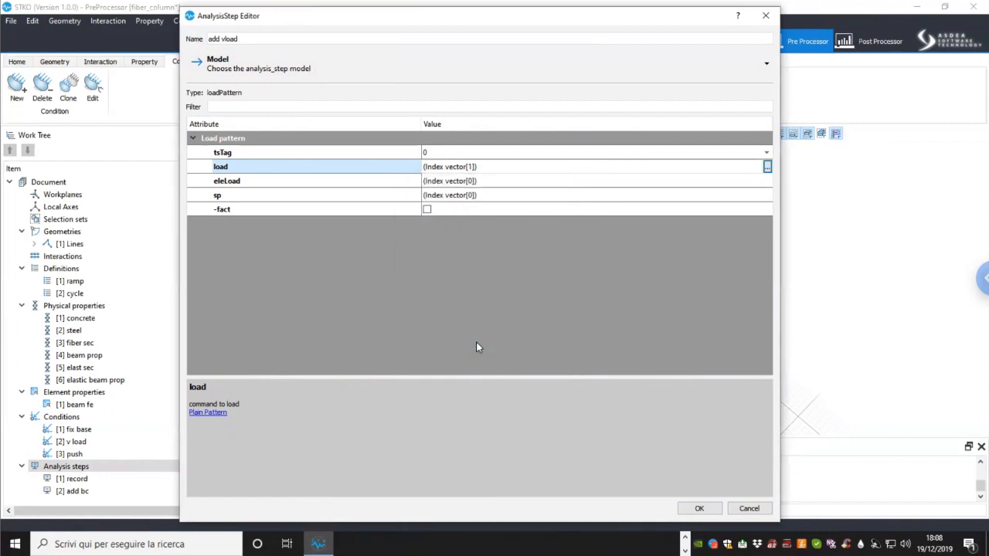
Step: Set the load pattern's time series to ramp and accept the analysis step
click(340, 153)
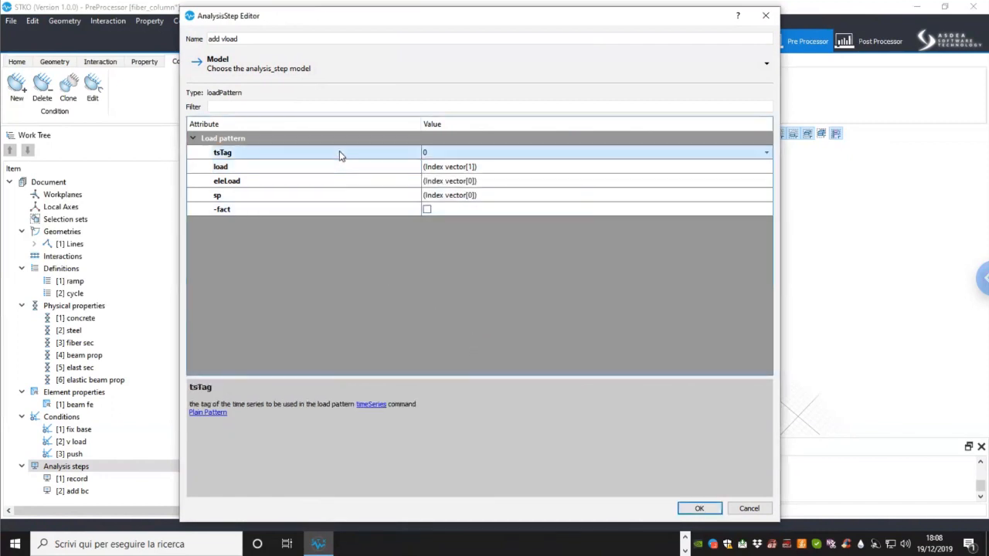
click(463, 153)
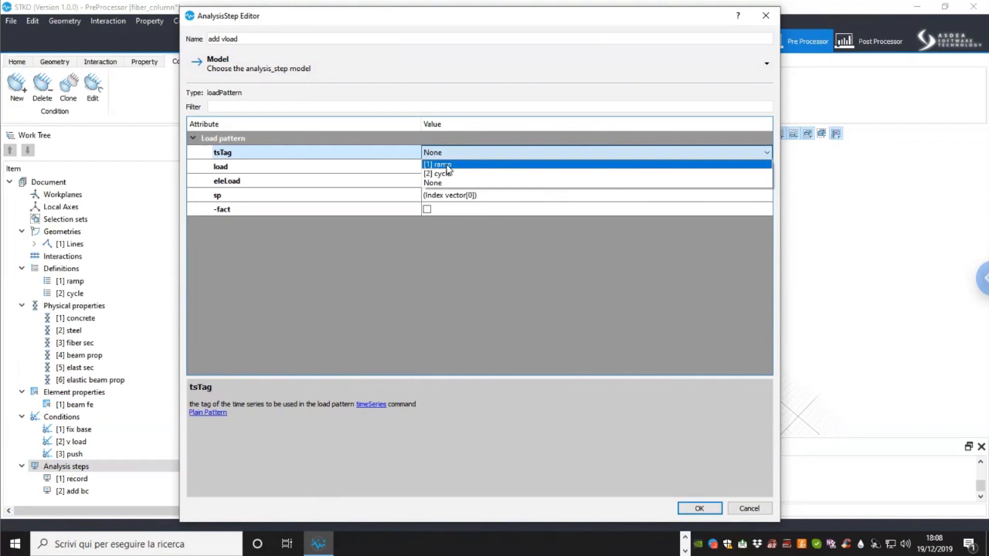
click(446, 165)
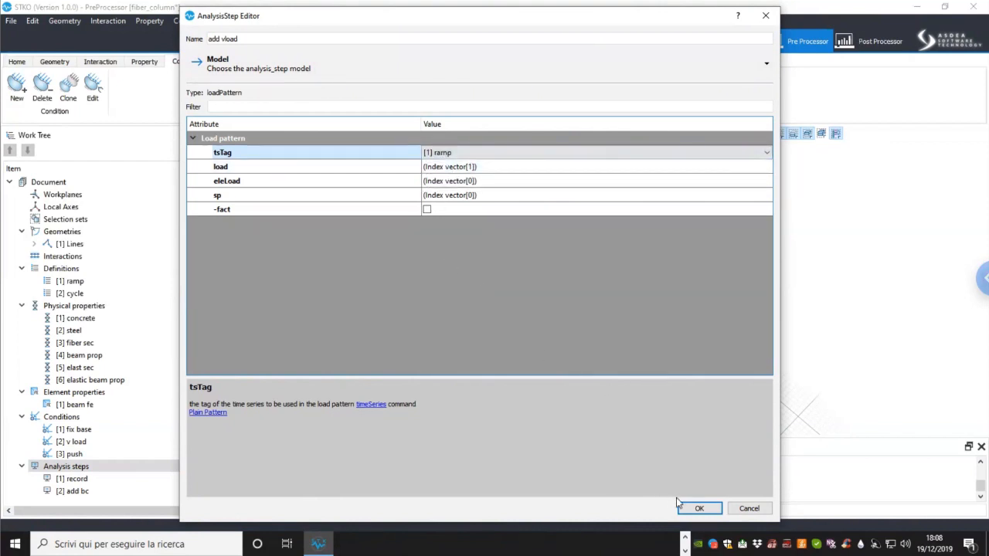
click(696, 508)
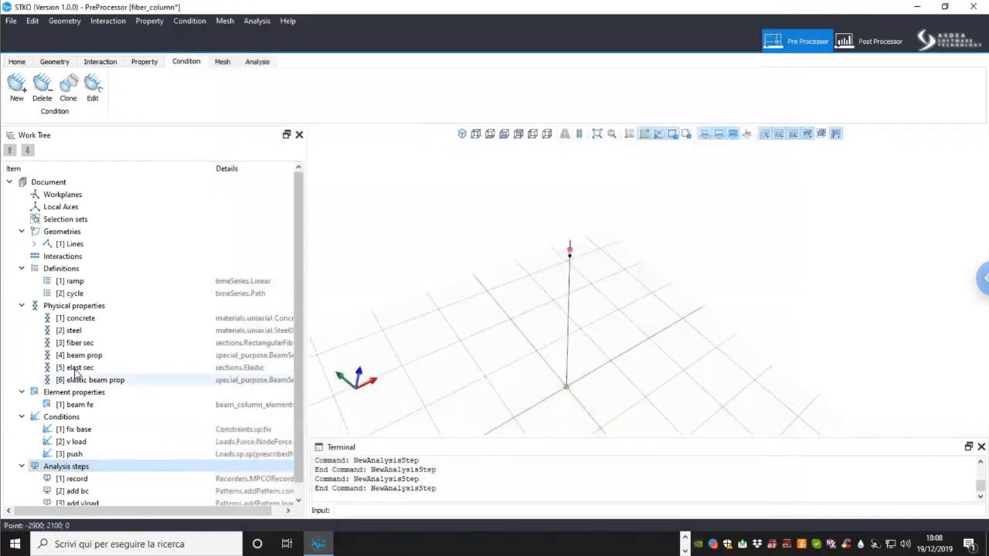
Step: Add an analysis step named "vert analysis" and assign it the AnalysesCommand model
right_click(105, 456)
click(116, 458)
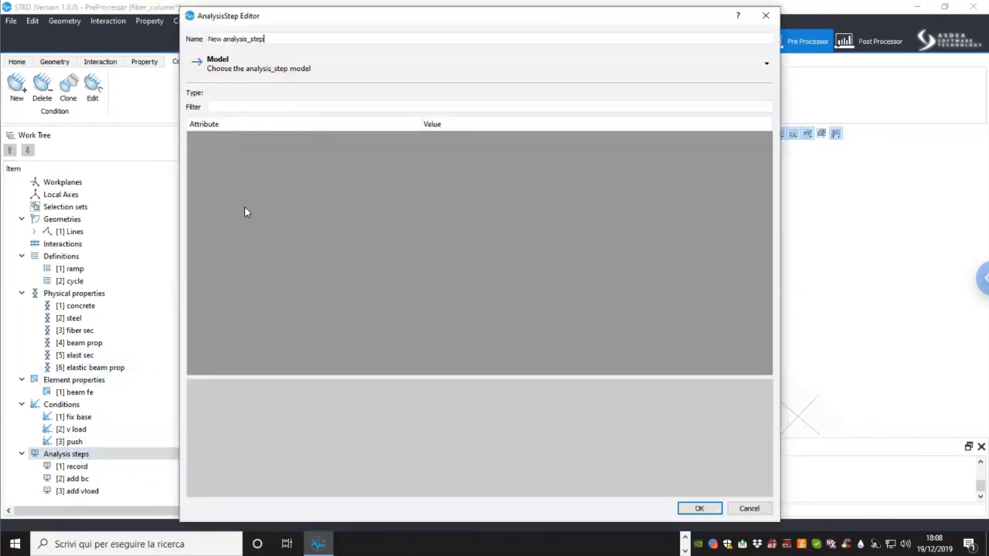
drag(273, 39, 166, 31)
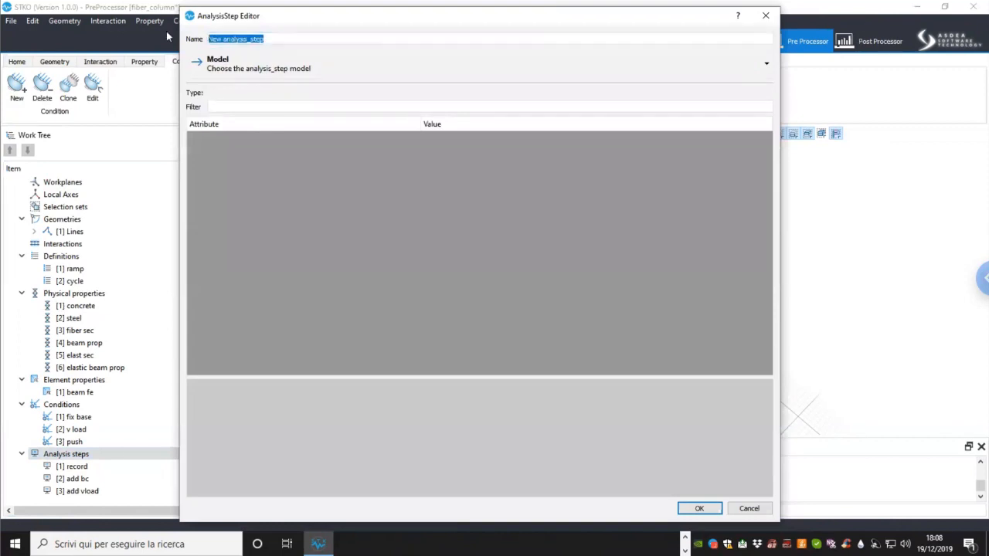
text(vert analysis)
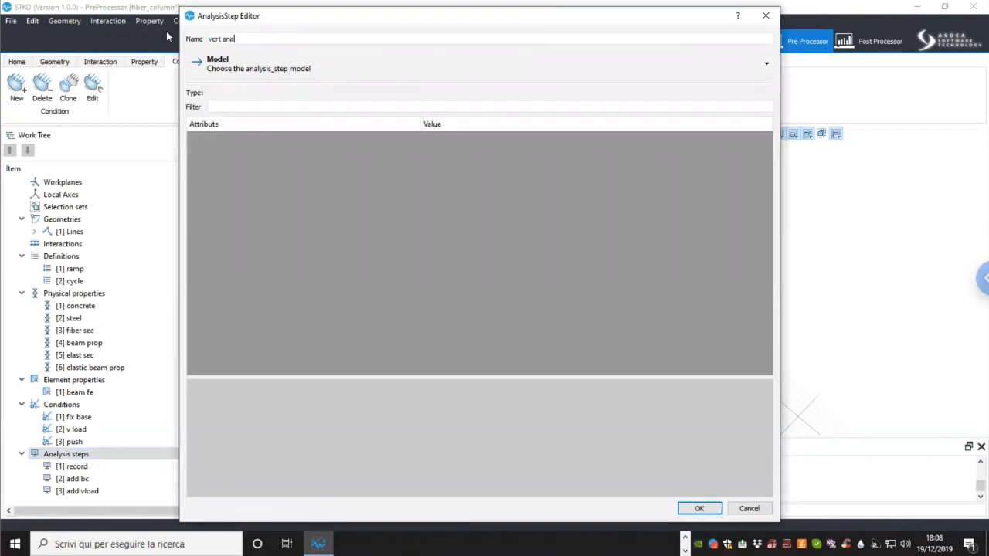
click(249, 76)
mouse_move(255, 89)
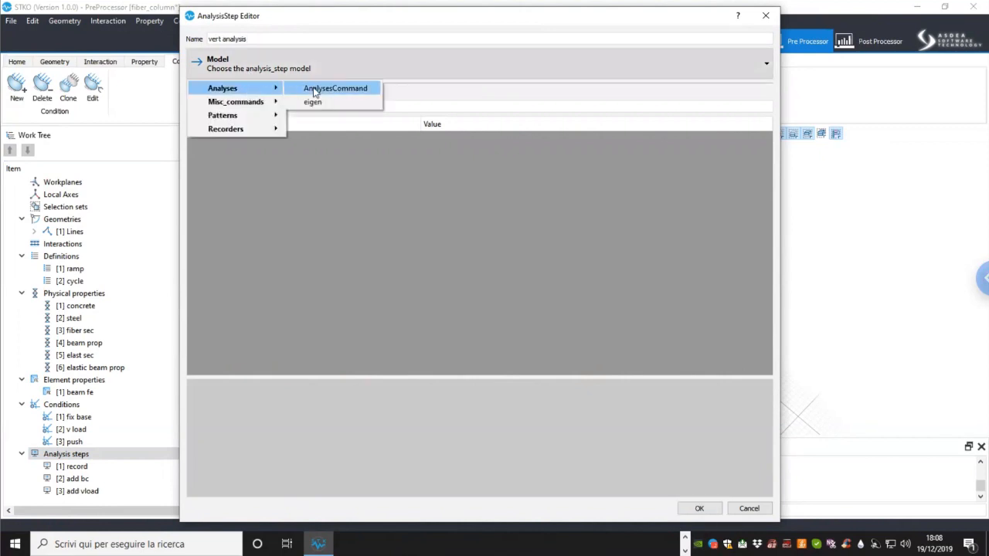
click(316, 90)
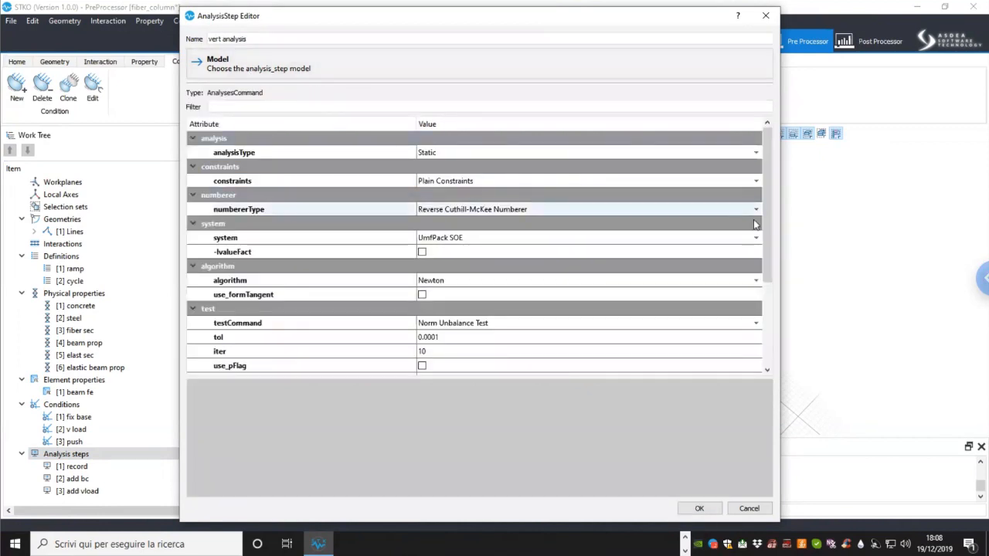
Step: Set the constraints of the vertical analysis to Transformation Method
scroll(764, 304, down, 1)
scroll(764, 320, down, 2)
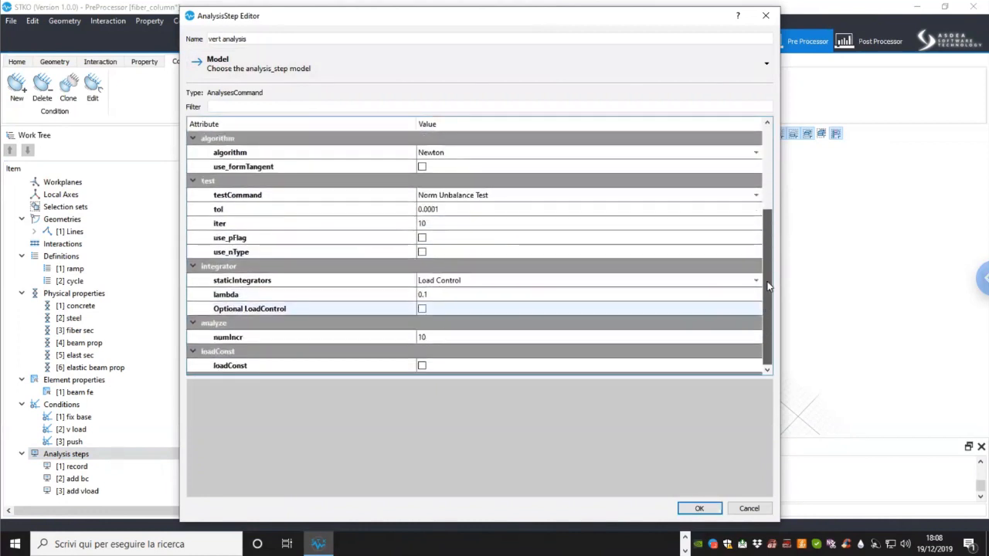
scroll(699, 181, up, 3)
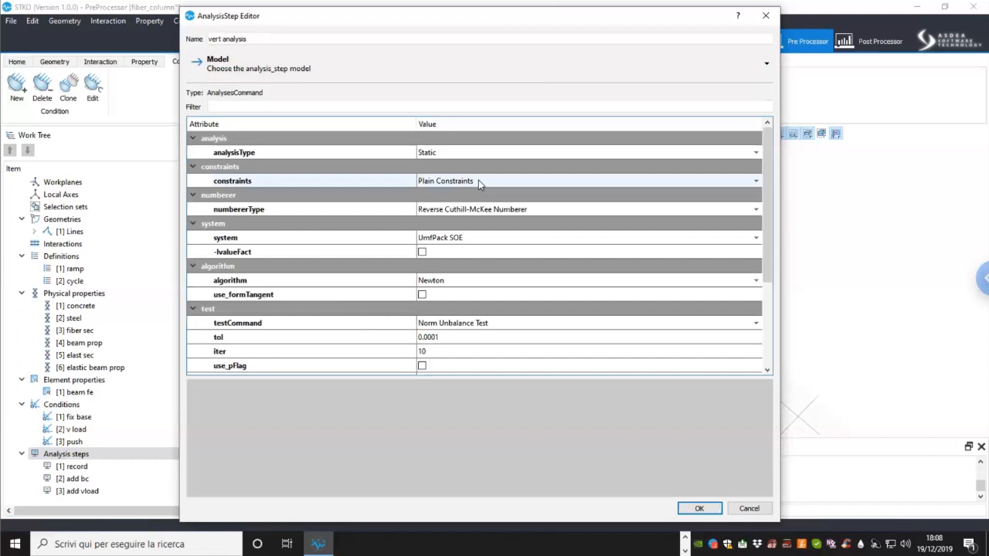
click(479, 180)
click(479, 180)
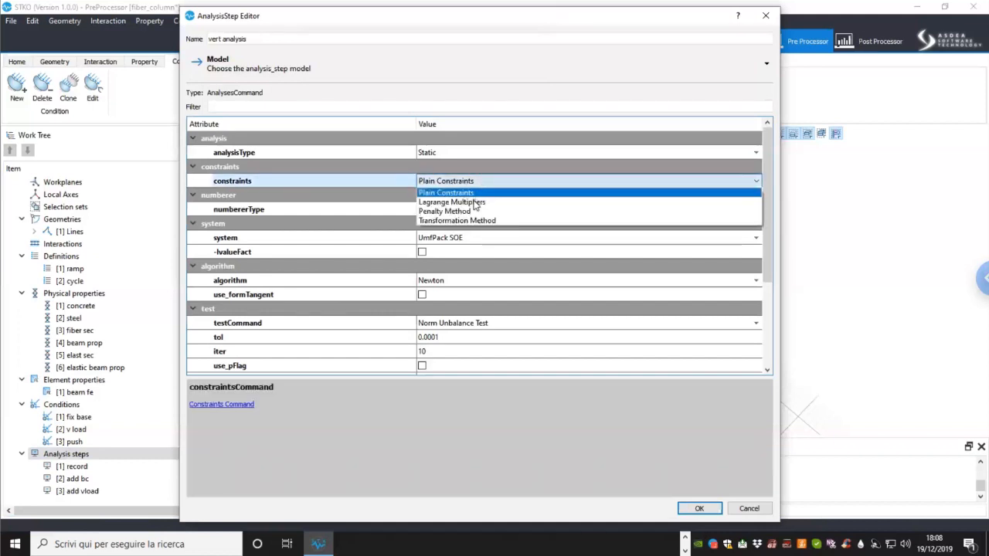
click(472, 220)
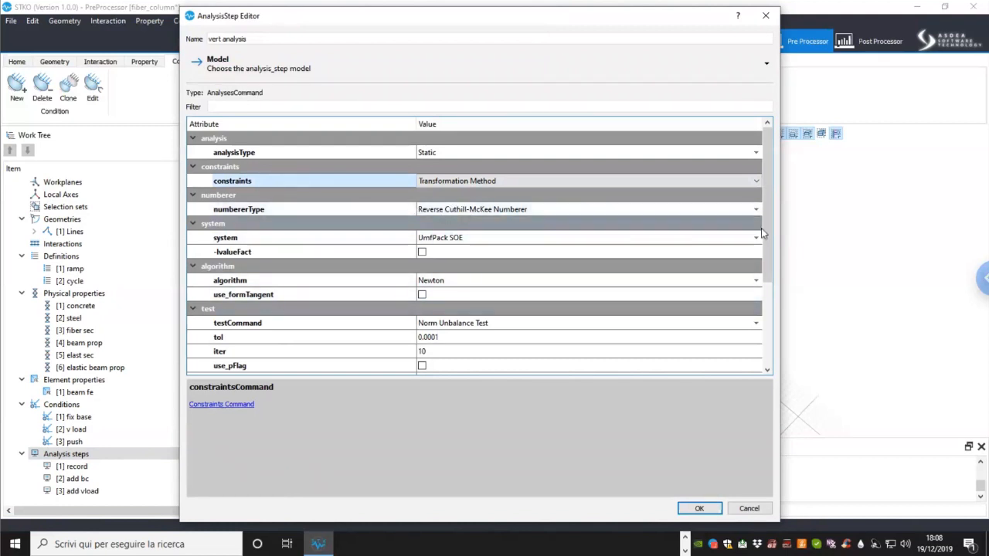
Step: Set the solution algorithm to Newton with Line Search
scroll(765, 255, down, 1)
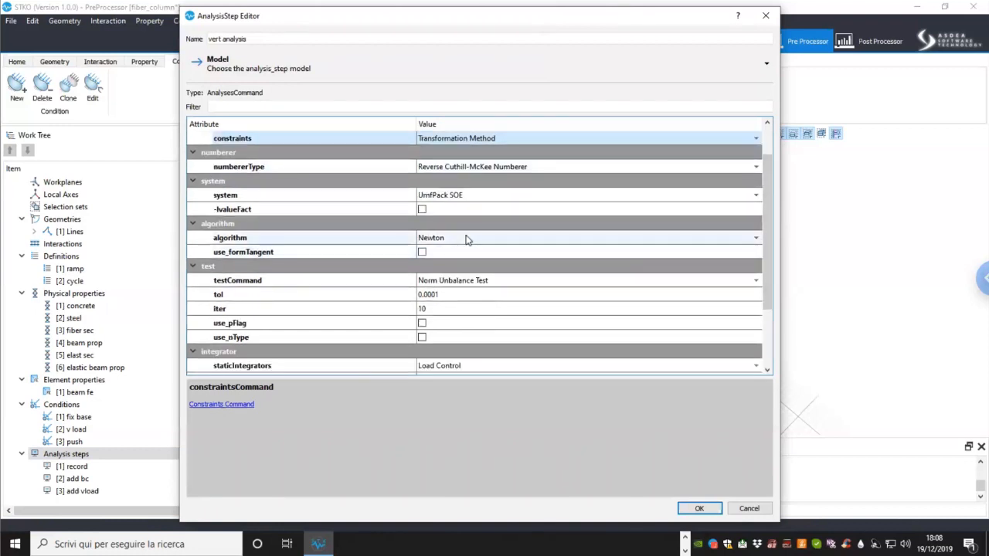
click(464, 238)
click(464, 268)
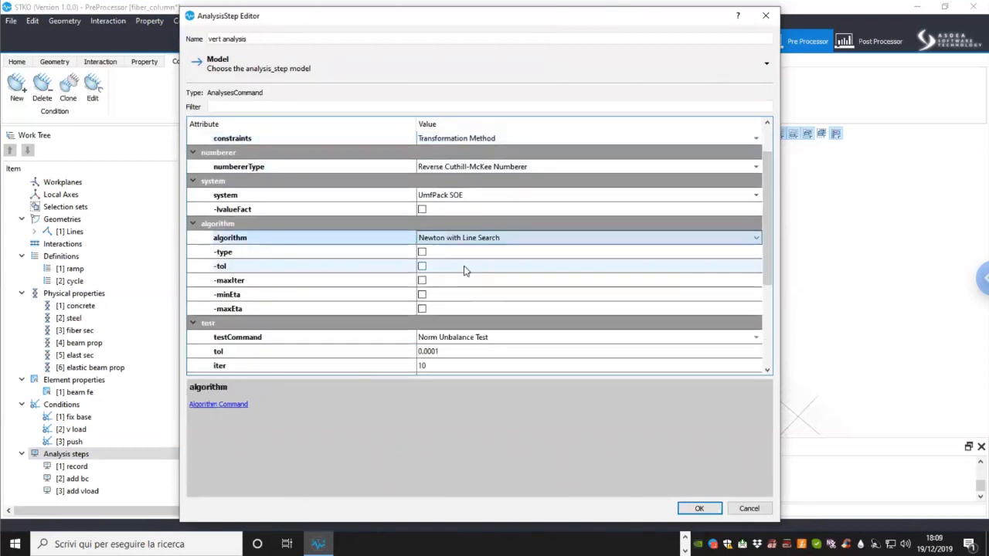
Step: Set the convergence test to Norm Displacement Increment Test with tolerance 1e-7 and 20 iterations
scroll(768, 286, down, 1)
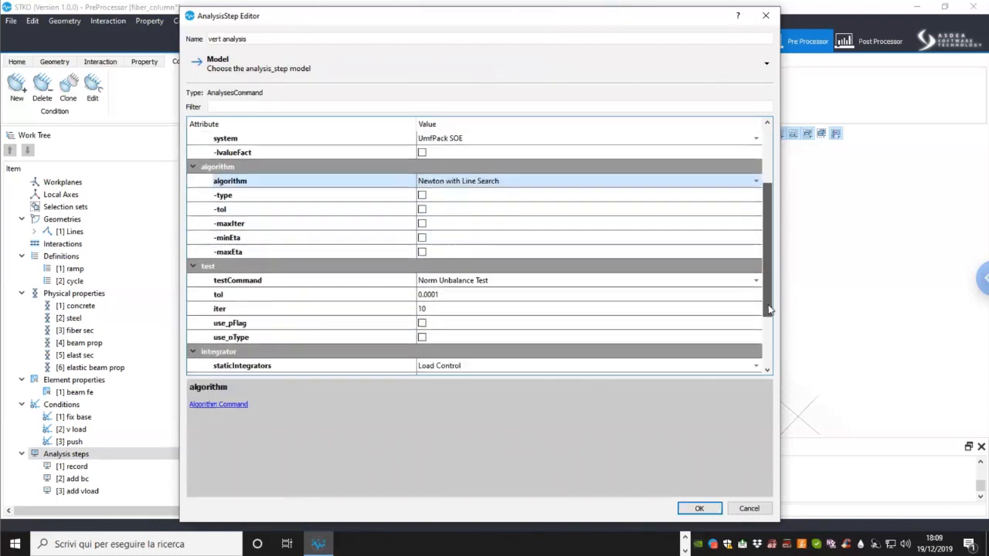
click(468, 281)
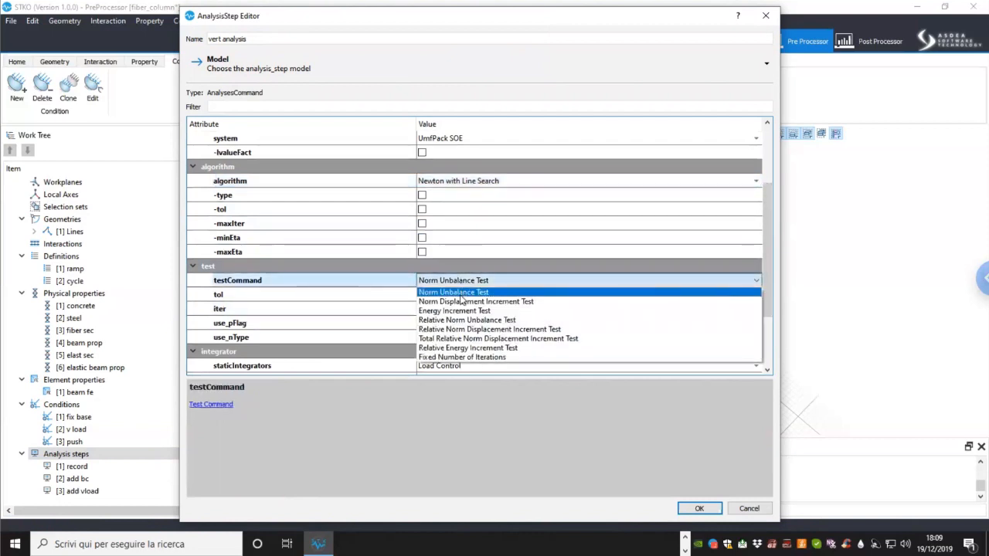
click(460, 303)
double_click(455, 295)
text(1e-0)
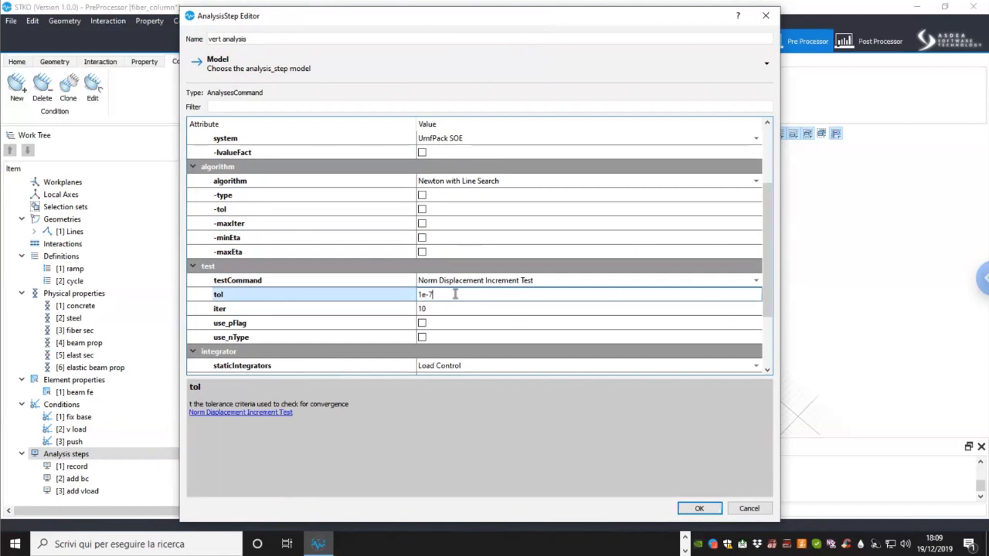
text(7)
double_click(462, 308)
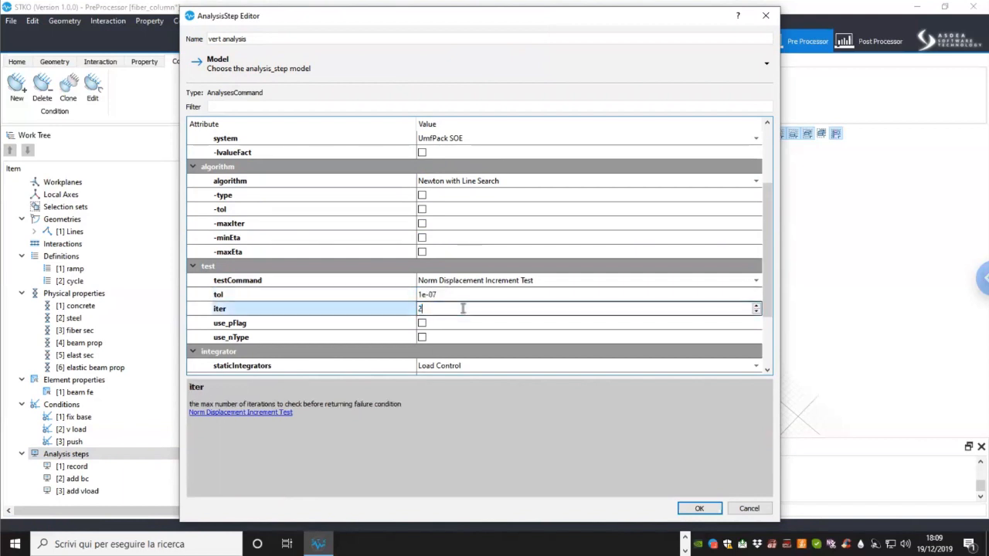
Step: Enable the convergence test's optional print flag and set pFlag to 1
click(470, 324)
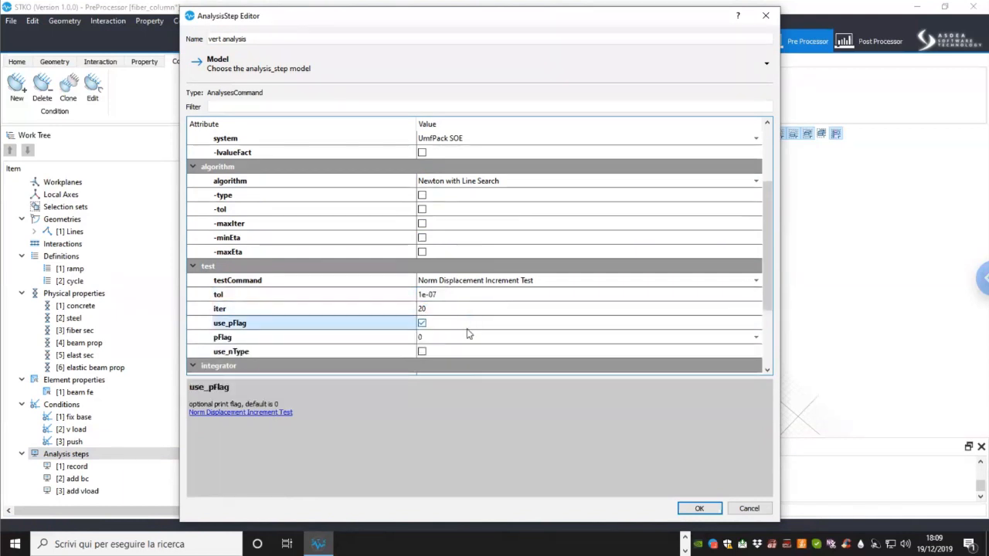
click(464, 340)
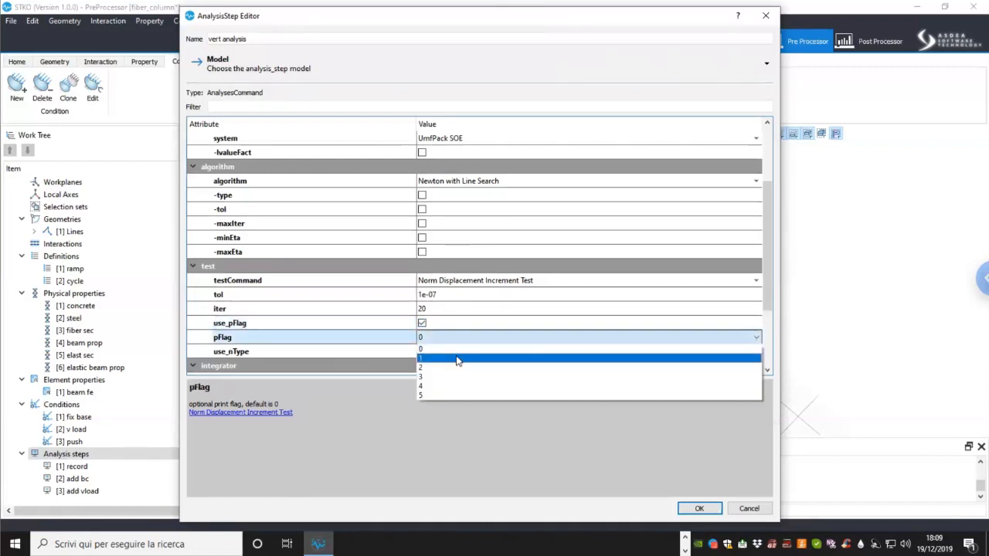
click(609, 352)
Step: Enable loadConst with the pseudoTime option for the vertical analysis and accept the analysis step
drag(768, 300, 769, 361)
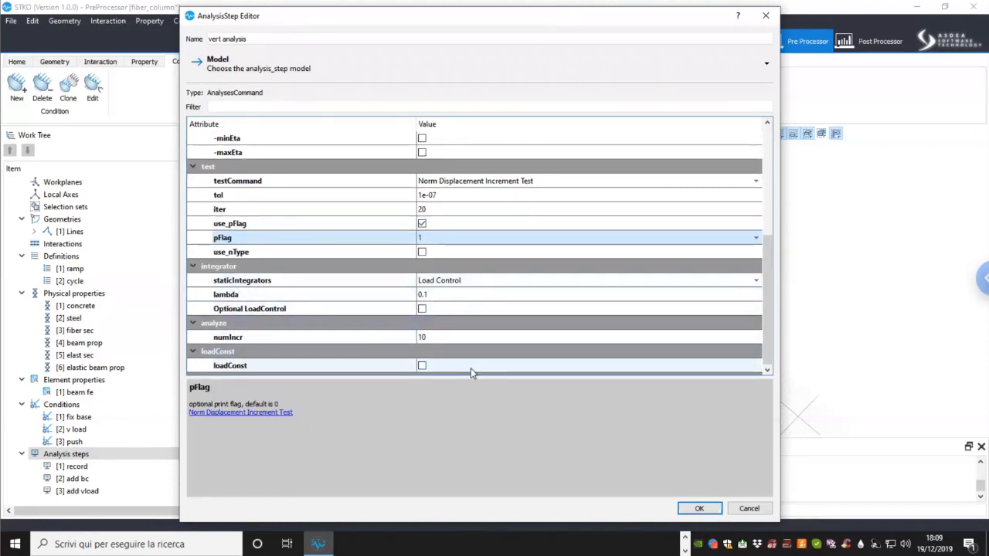
drag(466, 378, 464, 395)
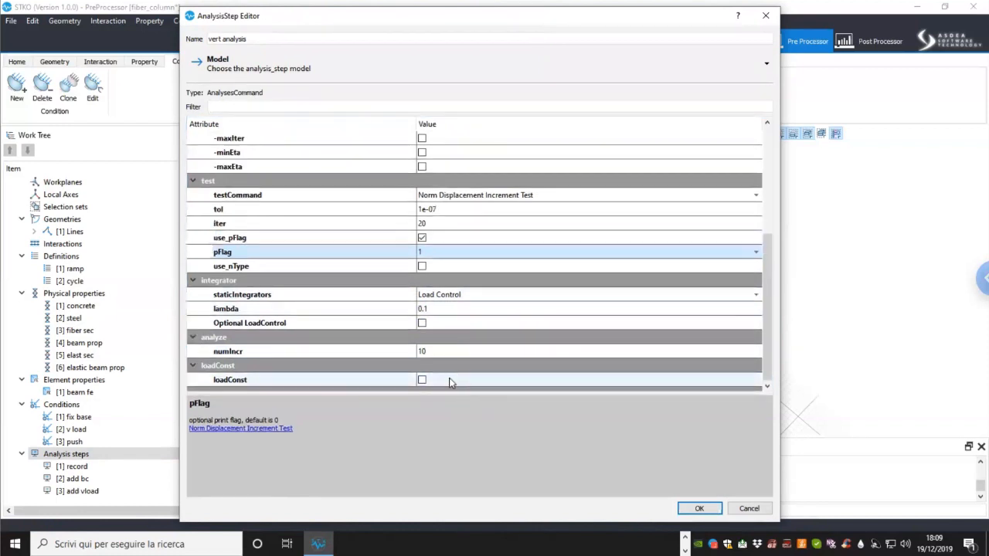
click(456, 379)
click(457, 380)
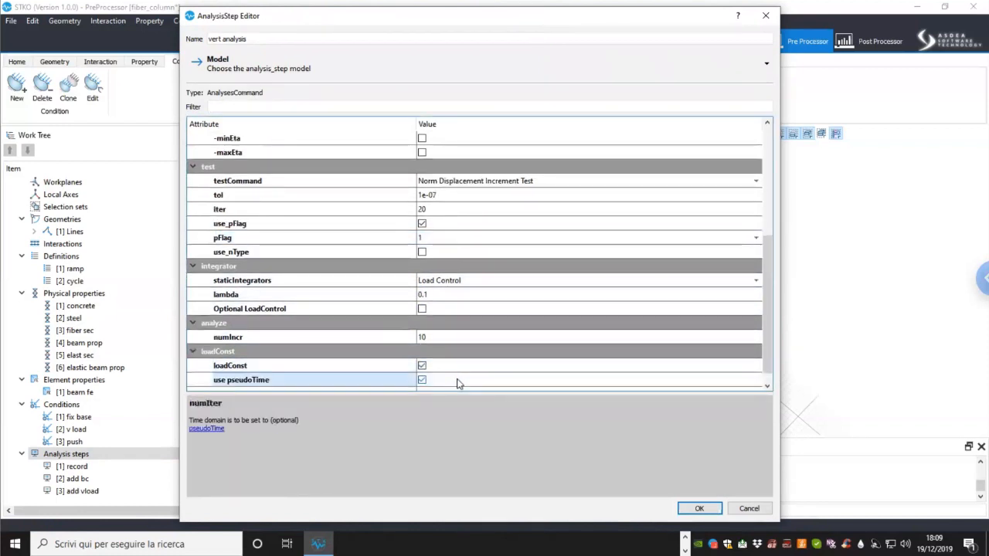
click(699, 509)
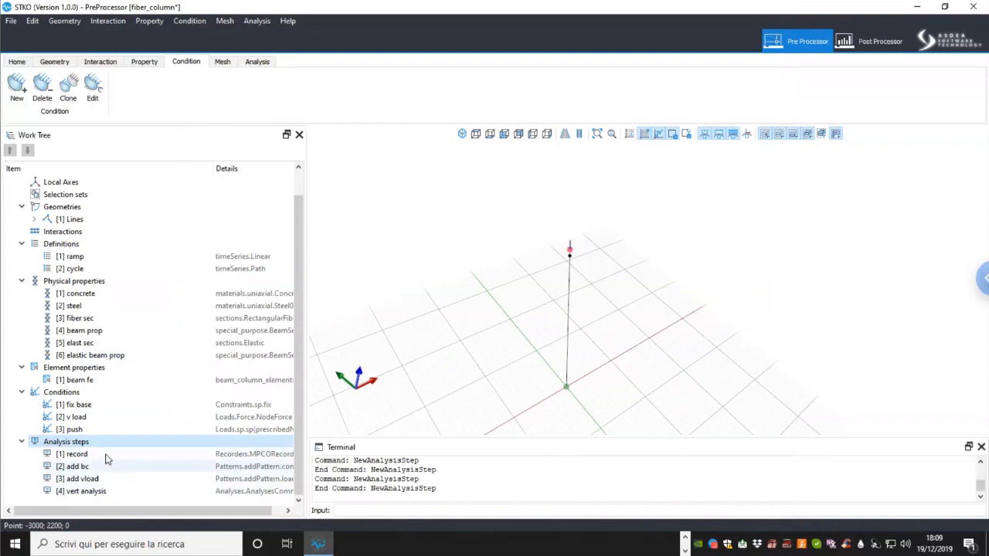
Step: Add a new analysis step named "add push" using the loadPattern model
right_click(112, 442)
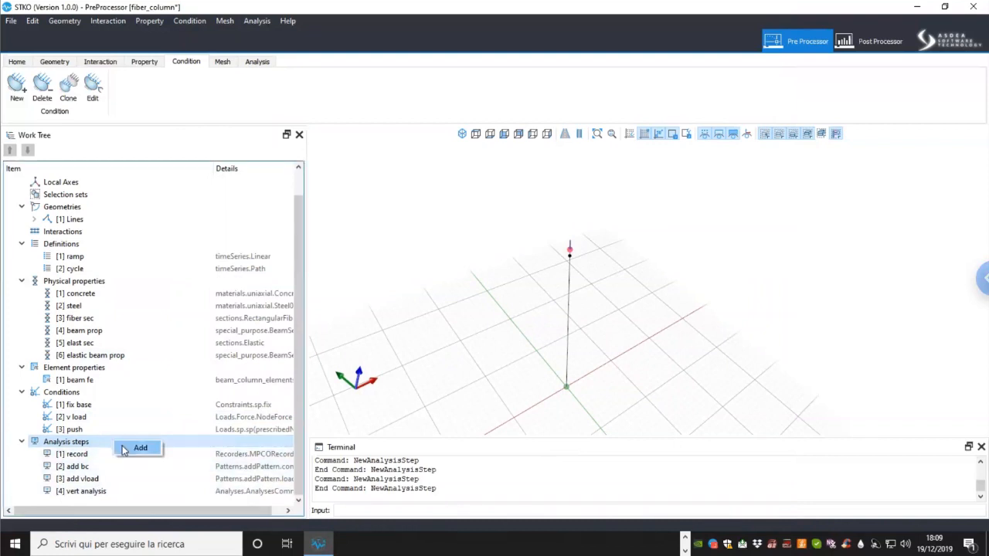
click(124, 451)
drag(274, 39, 188, 29)
text(add push)
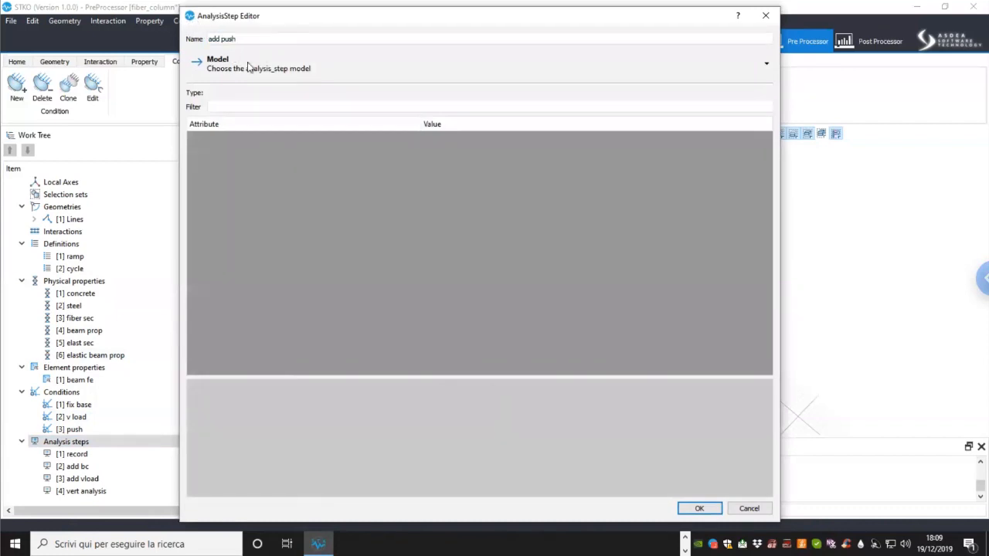
click(247, 65)
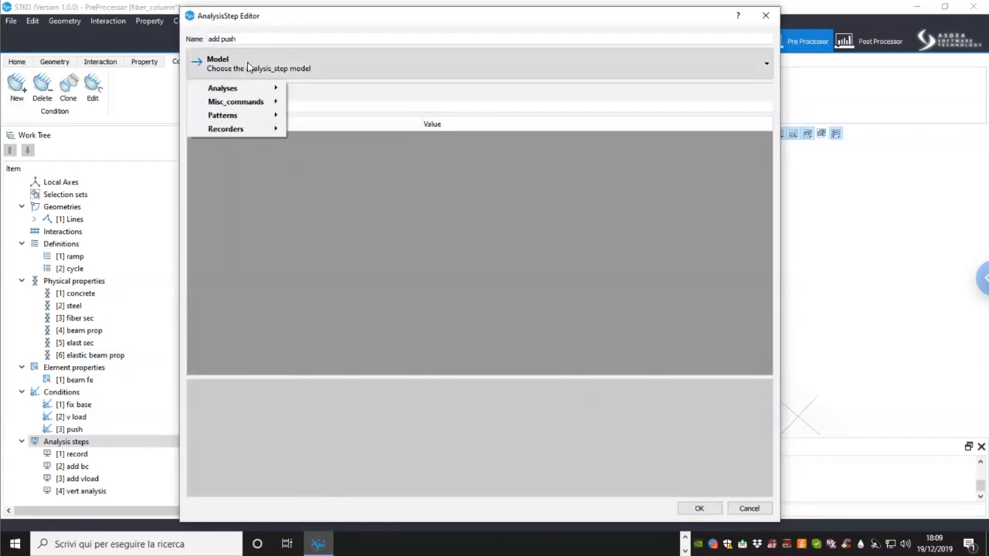
mouse_move(263, 115)
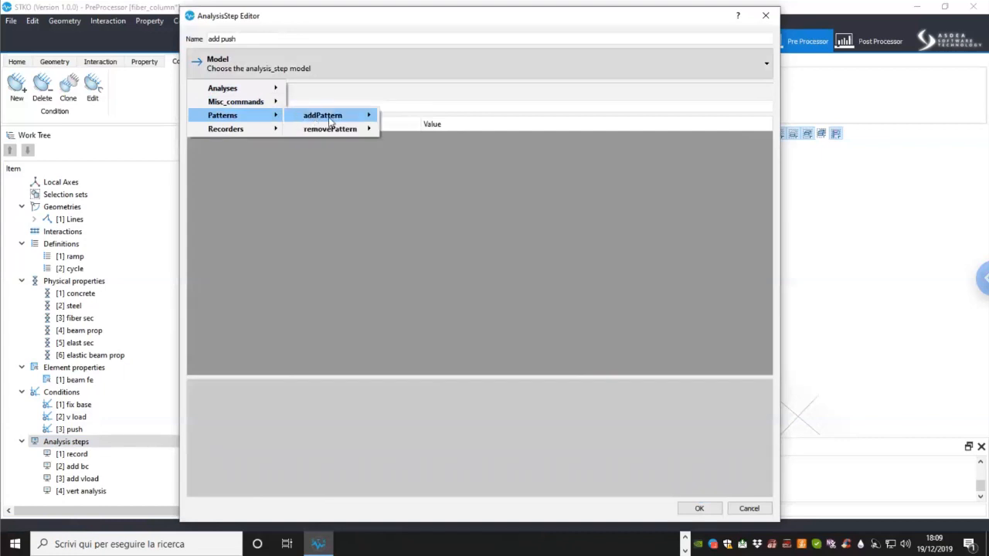
mouse_move(329, 120)
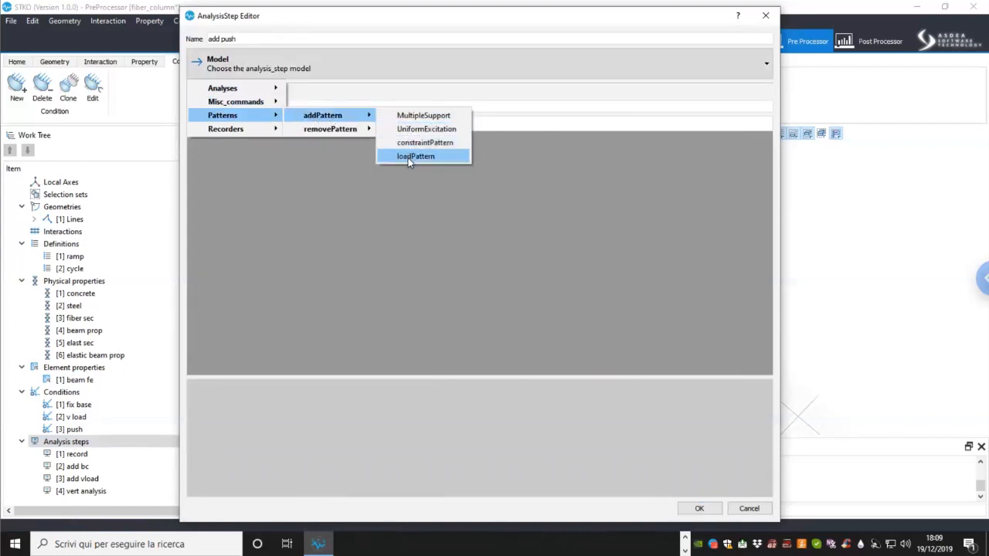
click(408, 158)
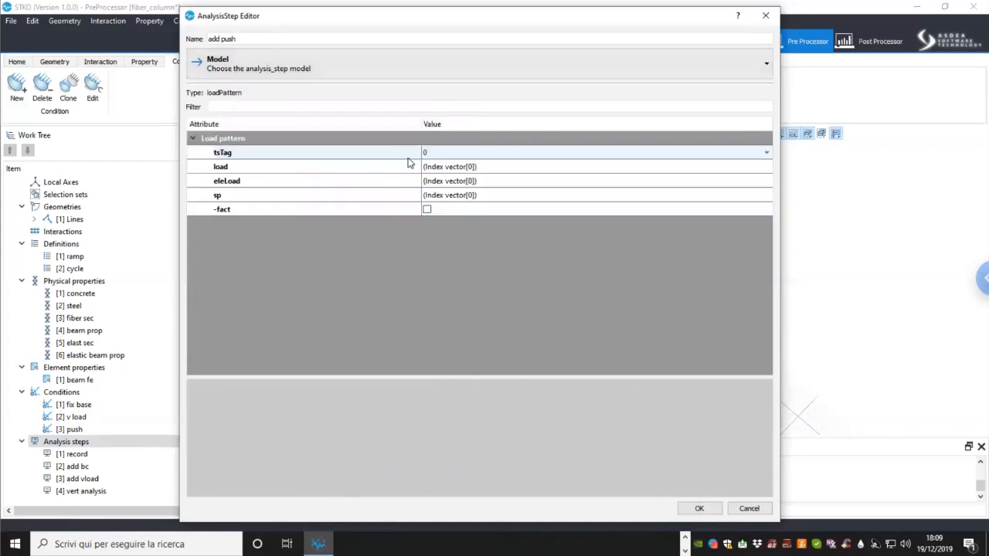
Step: Add one row to the load pattern's sp index vector and assign the push condition to it
click(541, 198)
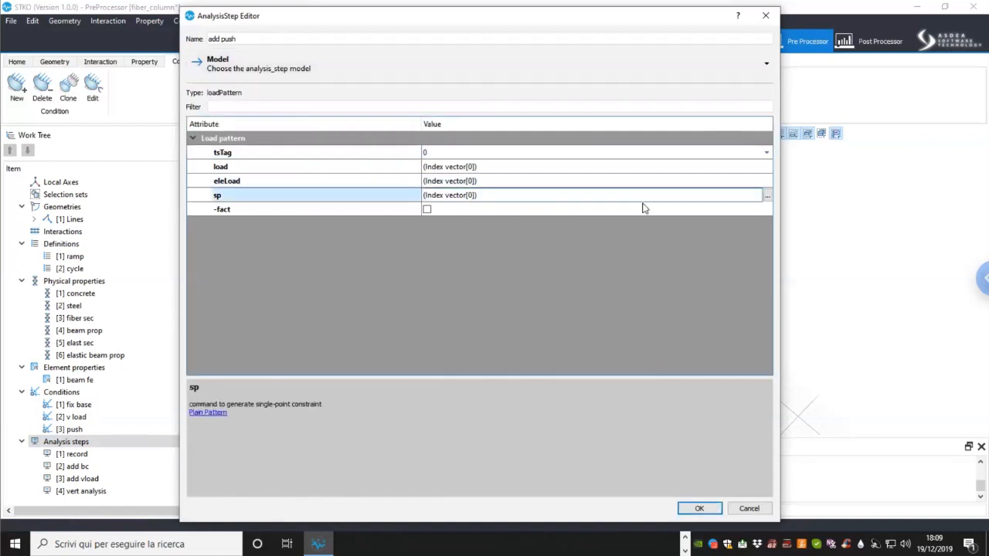
click(768, 197)
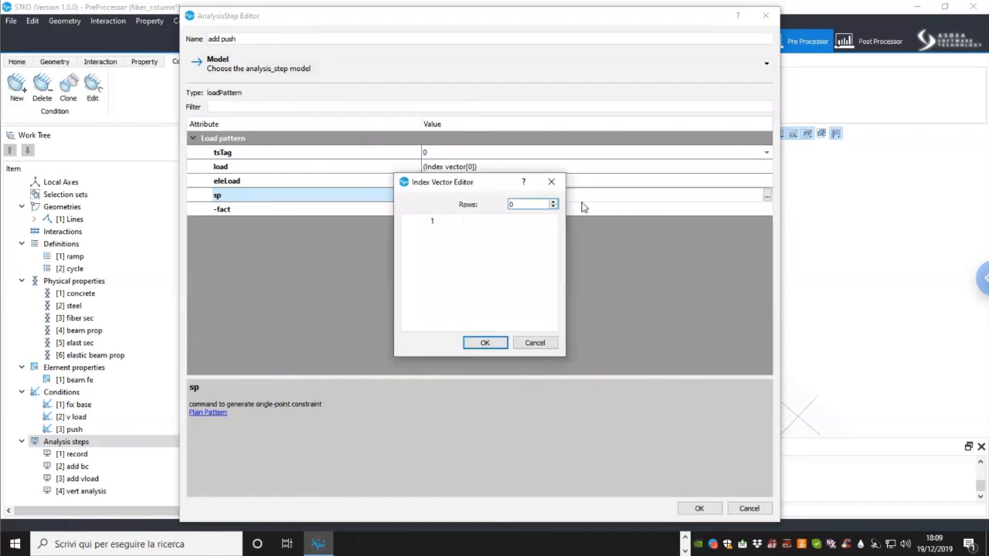
click(554, 202)
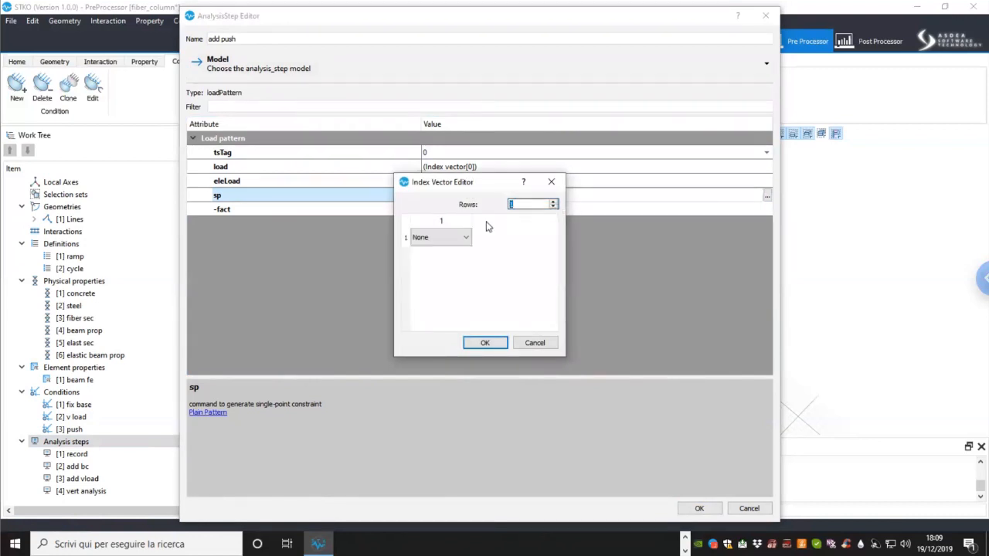
click(466, 238)
click(454, 259)
click(490, 344)
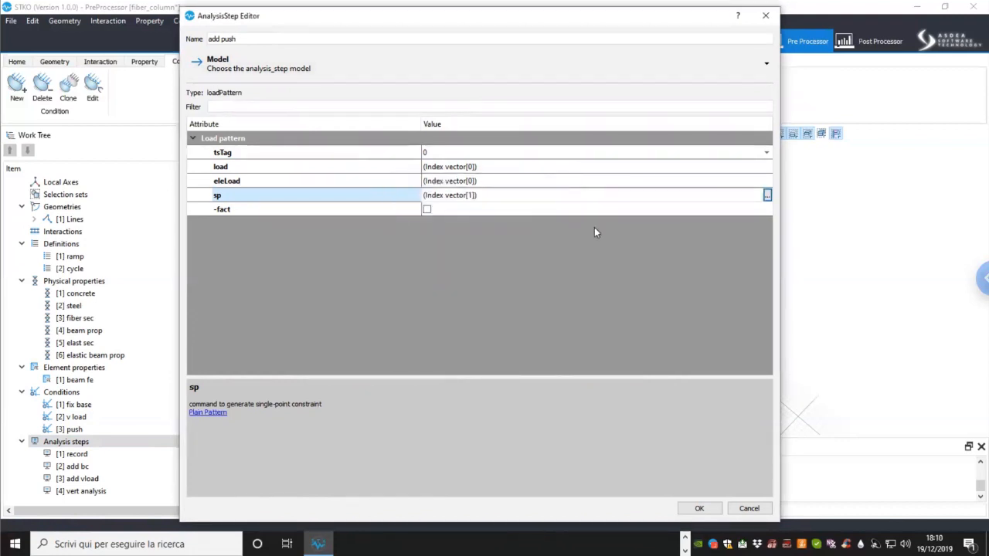
Step: Set the push load pattern's time series to [2] cycle and accept the analysis step
click(635, 158)
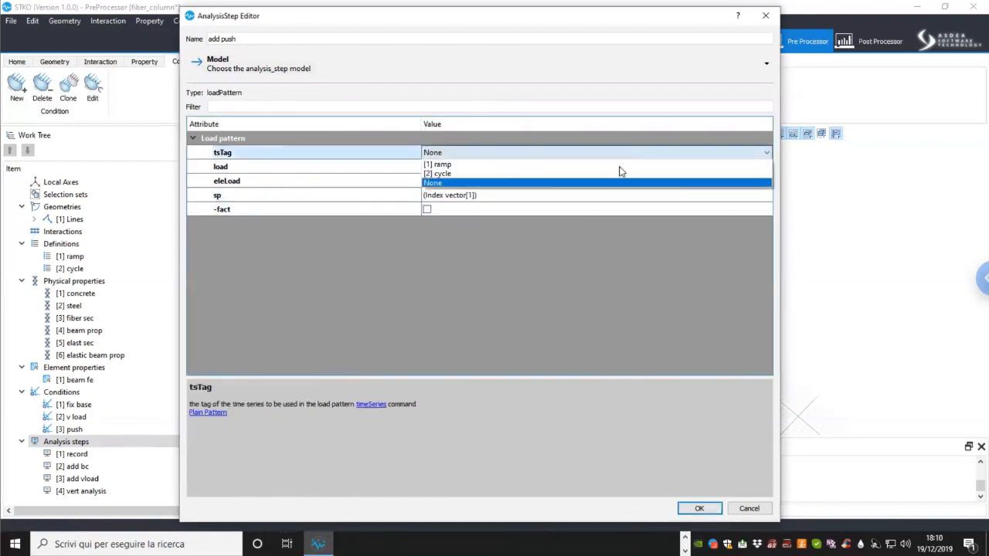
click(615, 175)
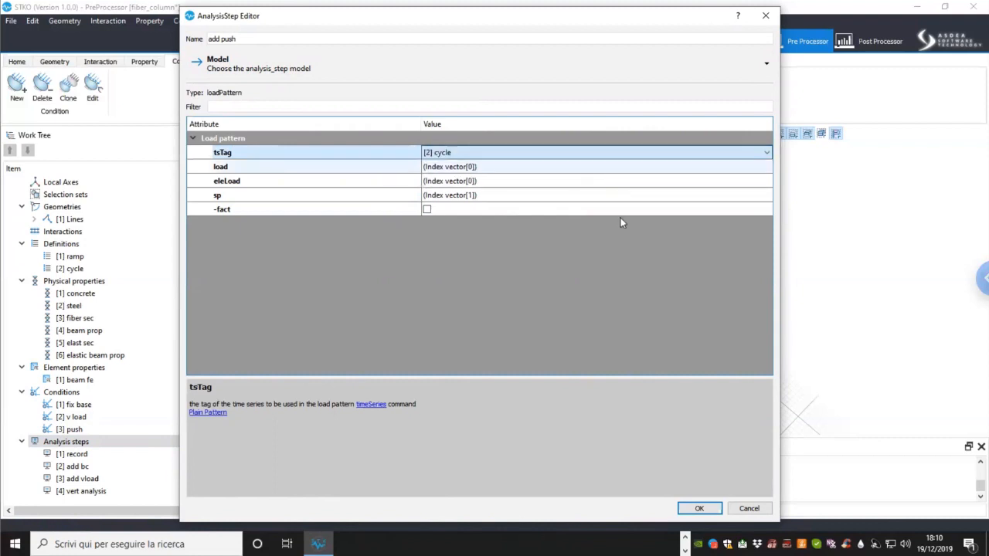
click(698, 510)
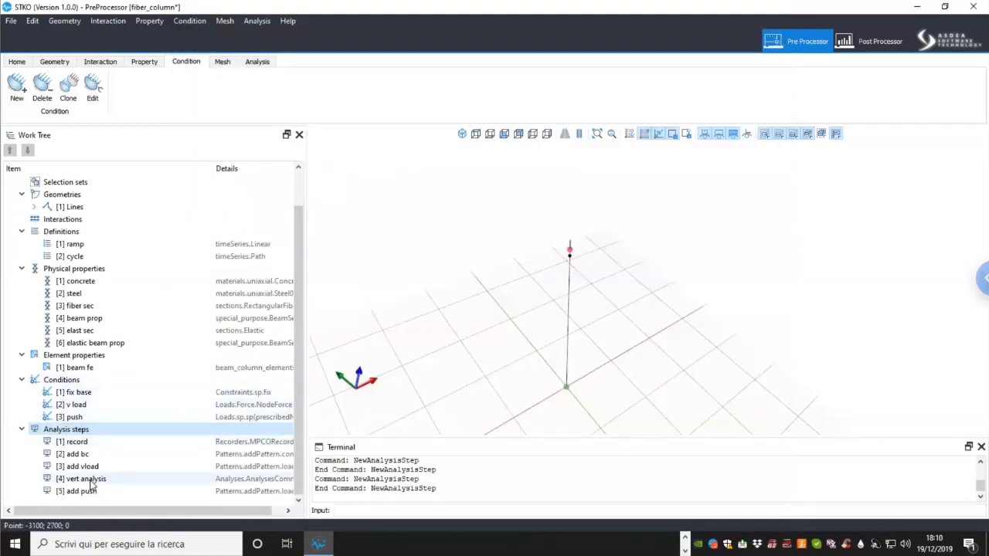
Step: Clone the vert analysis step and rename the copy "horix analysis"
click(90, 480)
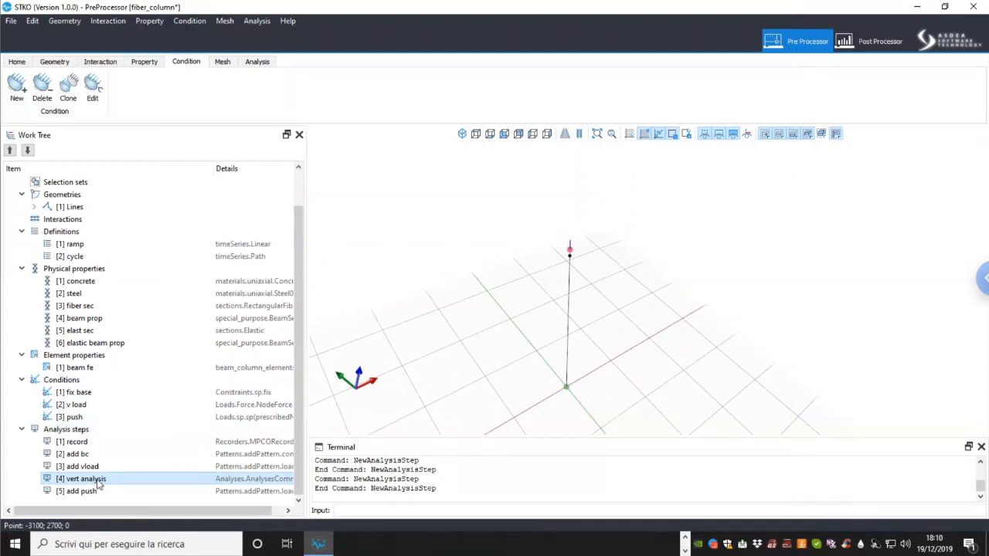
right_click(98, 483)
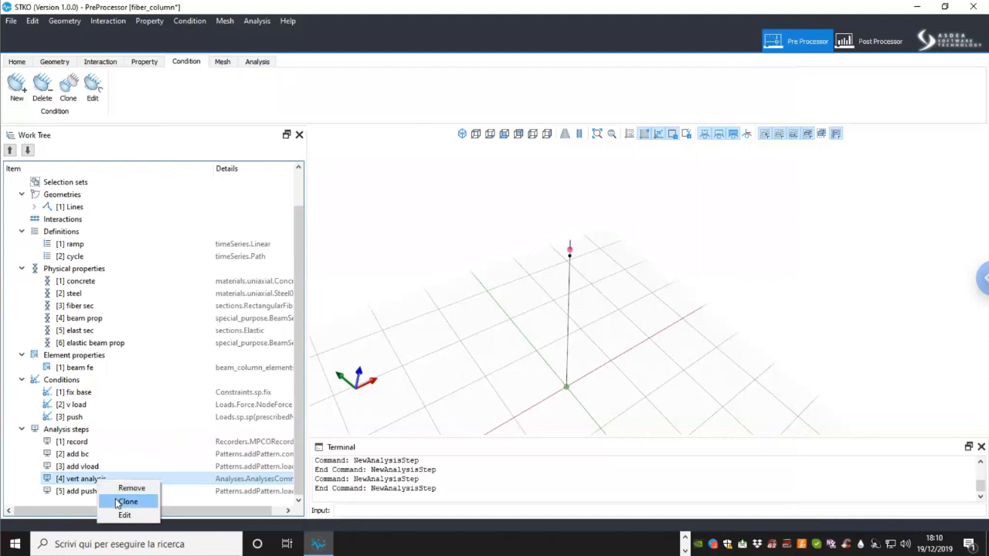
click(120, 502)
scroll(101, 475, down, 1)
right_click(101, 491)
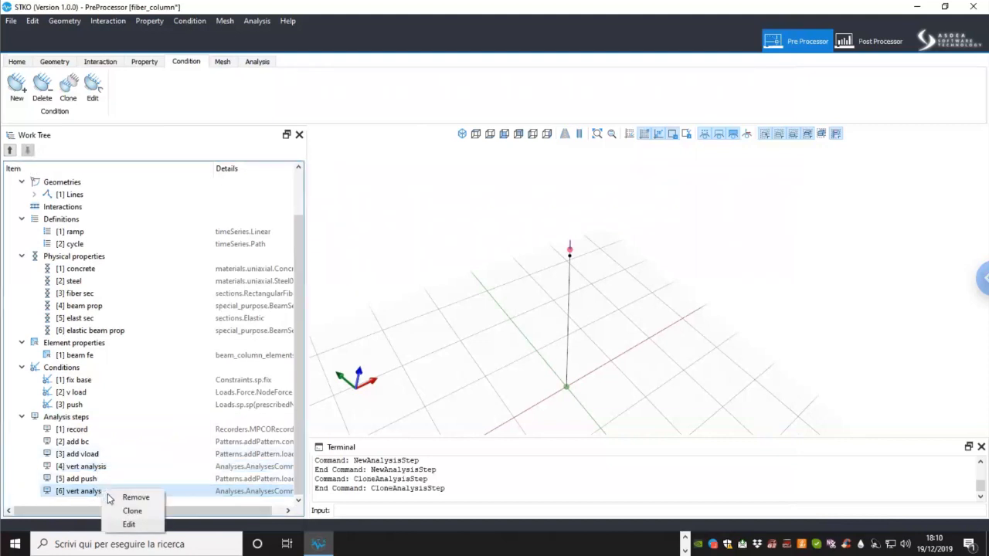
click(124, 524)
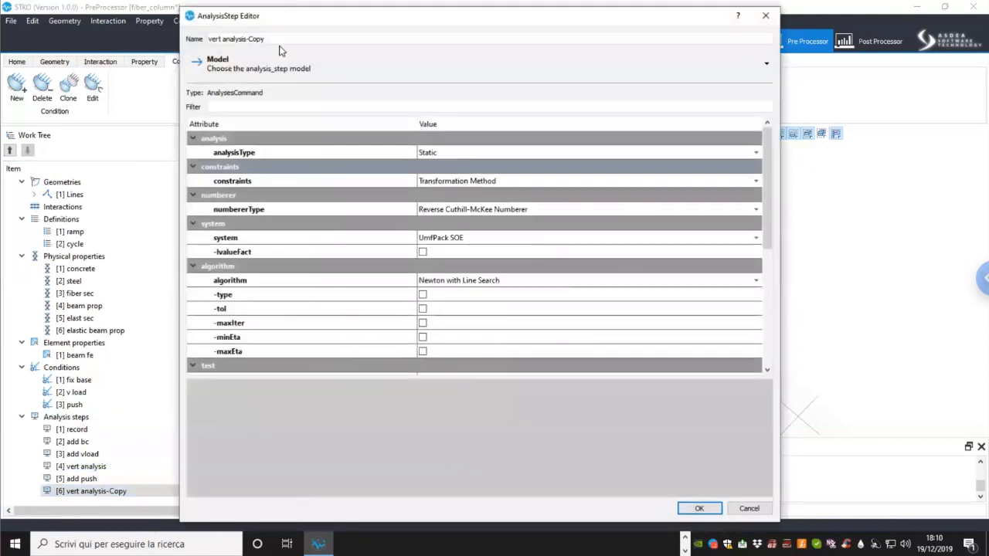
key(ctrl+a)
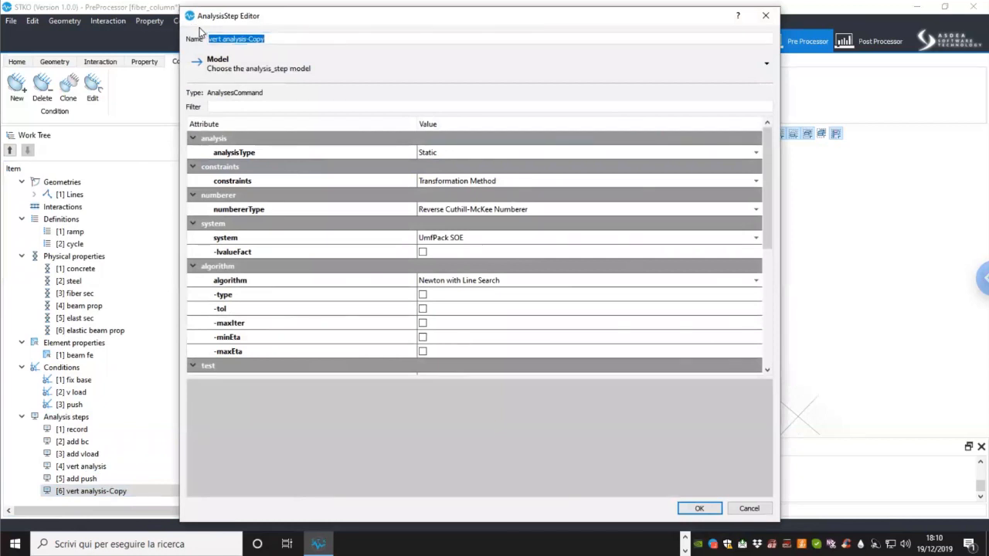
text(horiz)
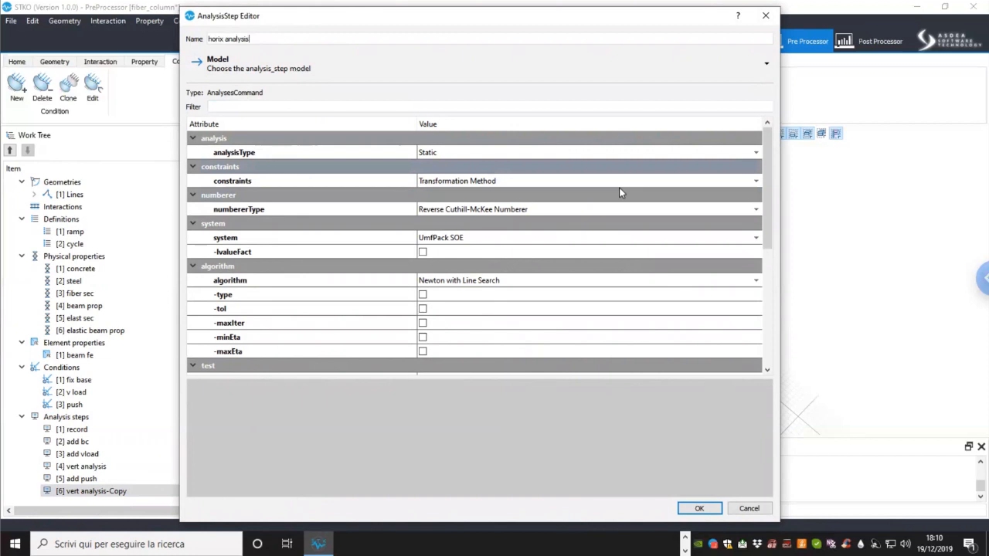
Step: Disable the convergence test's use_pFlag option and the loadConst option for the horizontal analysis
scroll(768, 267, down, 3)
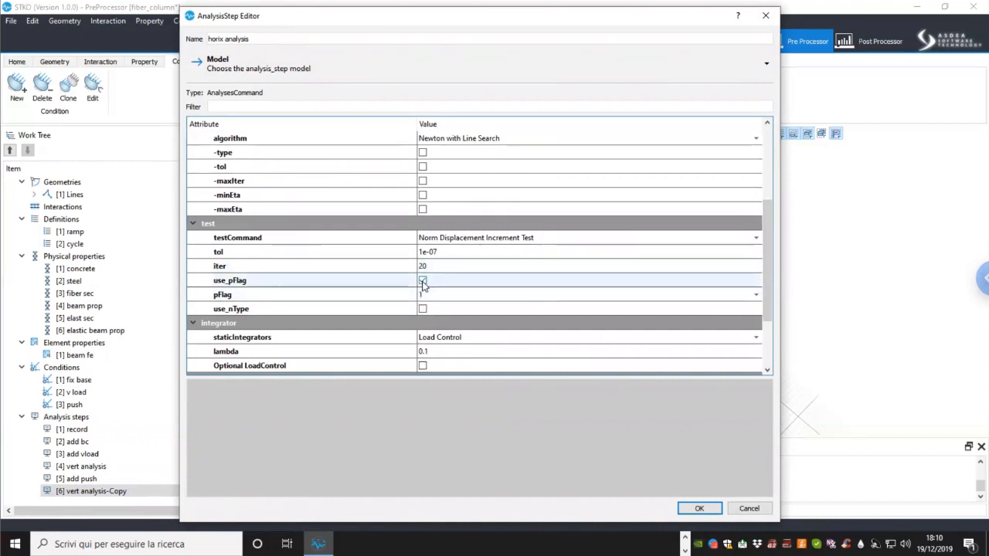
click(422, 282)
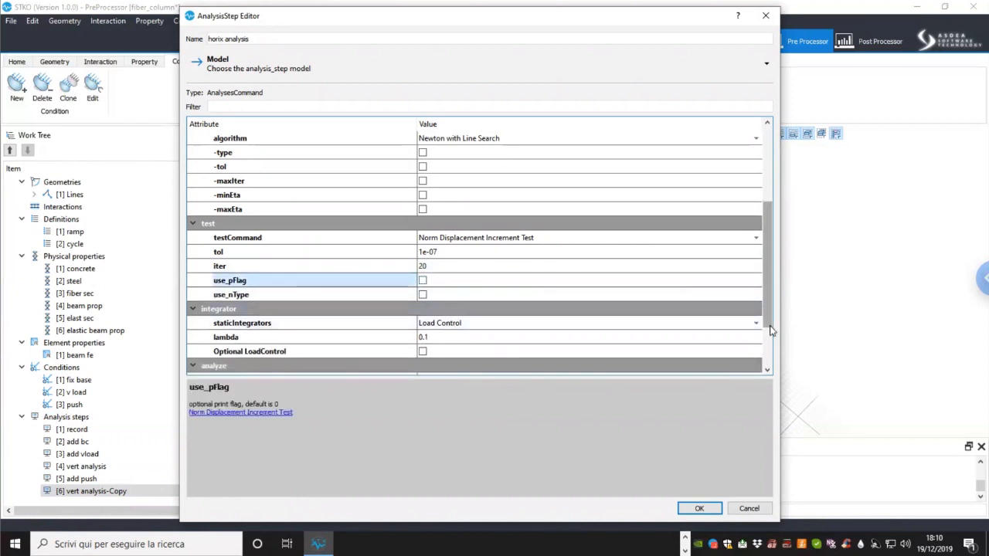
drag(771, 330, 773, 369)
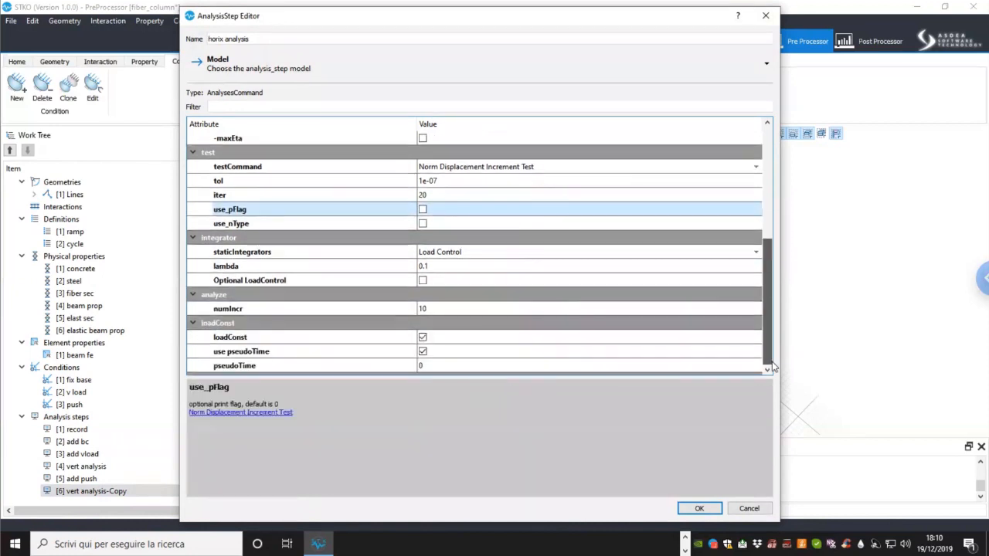
click(423, 337)
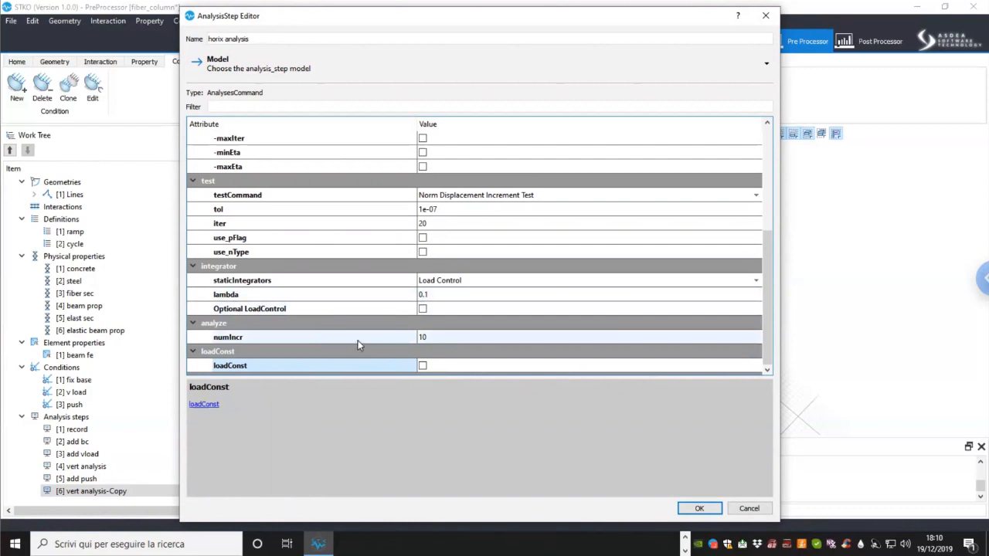
Step: Set both numIncr and the Load Control lambda to 0 for the horizontal analysis and accept the changes
click(446, 337)
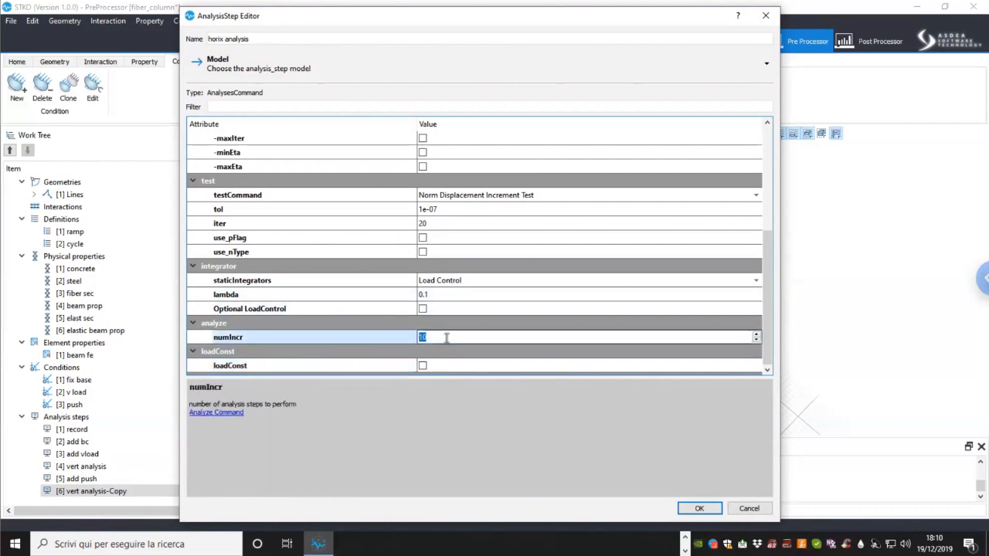
text(0)
click(449, 293)
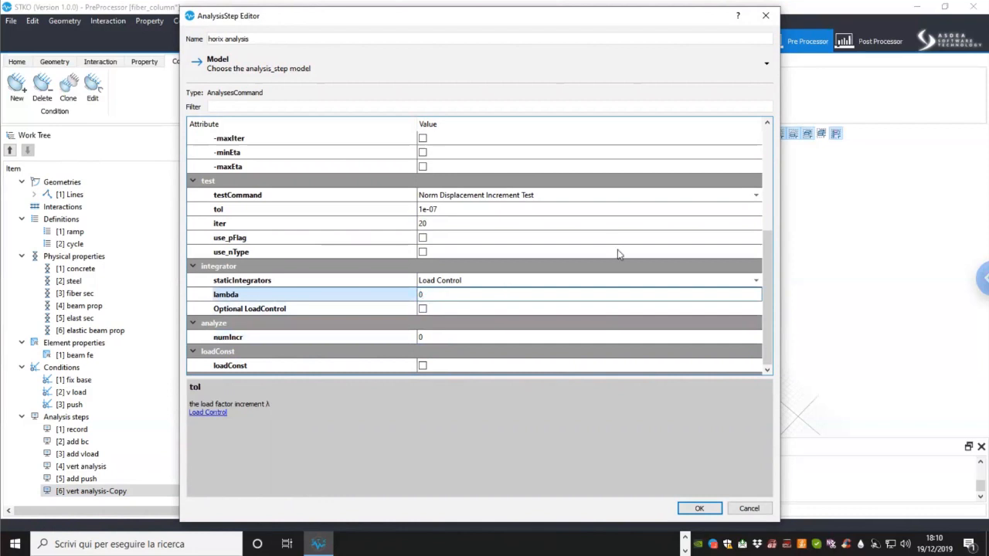
mouse_move(769, 247)
mouse_down()
mouse_move(780, 161)
mouse_move(764, 254)
mouse_up()
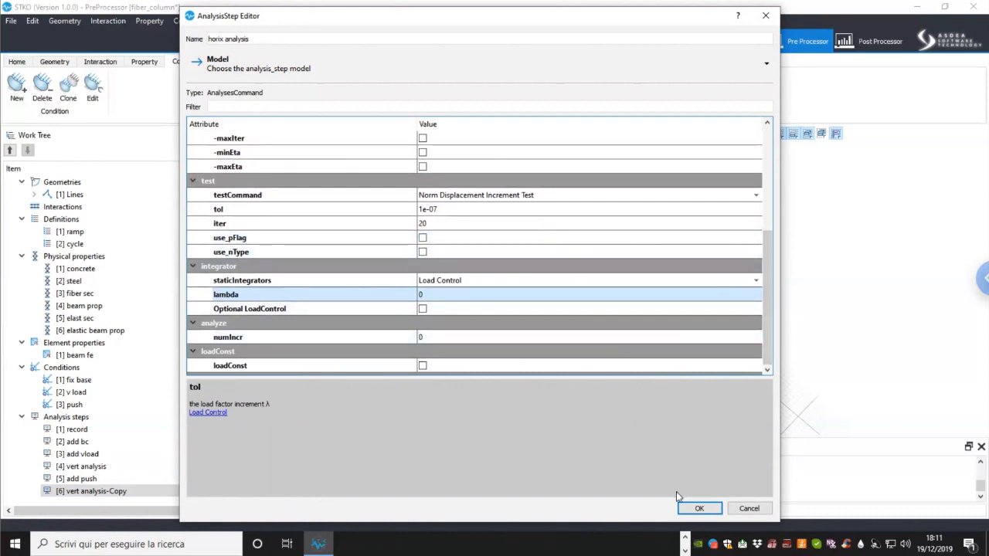
click(695, 509)
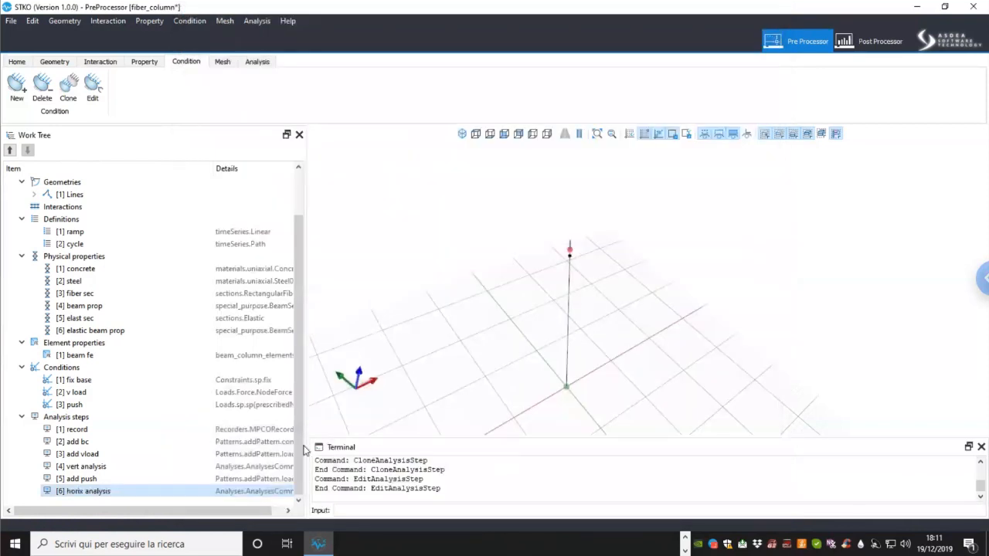
Step: Add a new analysis step named "adaapt" and choose the customCommand model from the Misc_commands for it
click(120, 419)
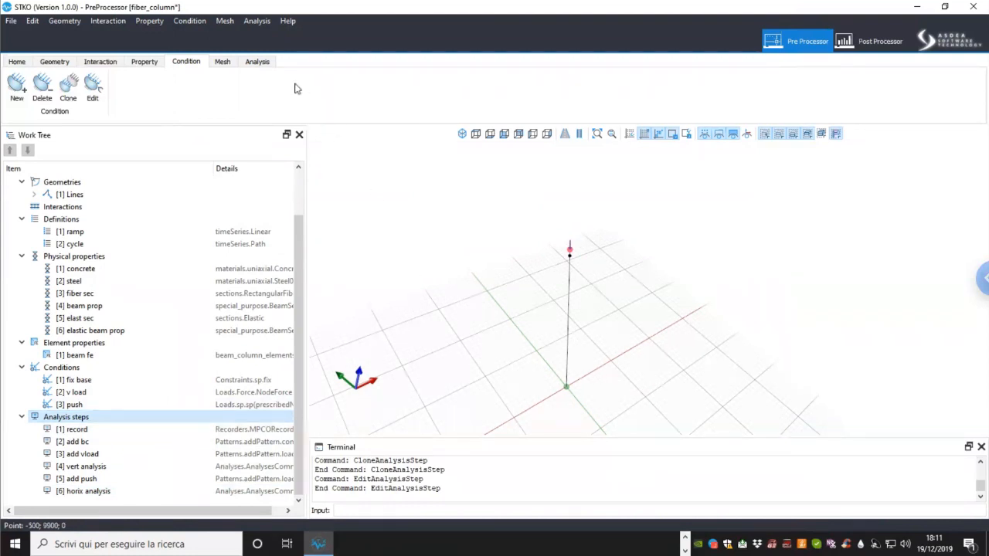
click(266, 62)
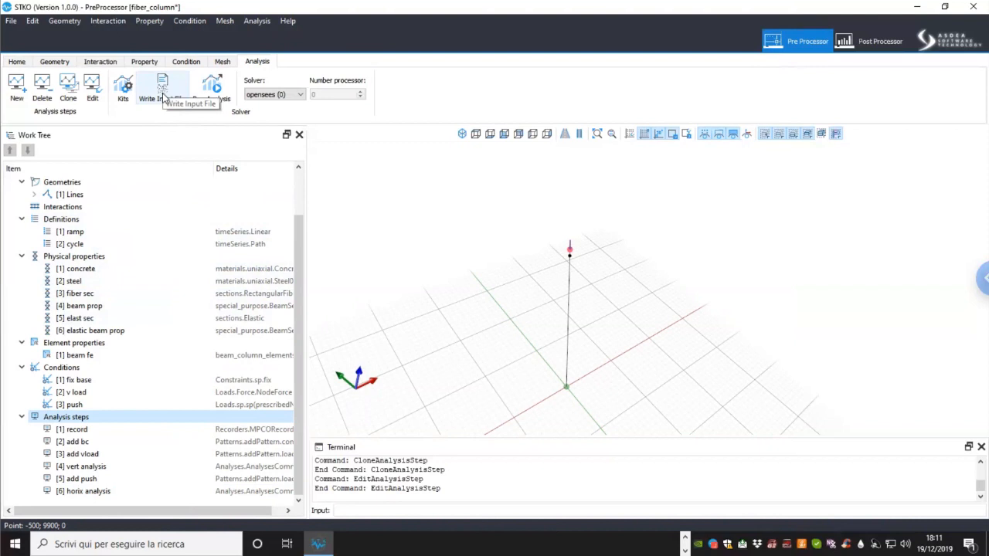
right_click(91, 421)
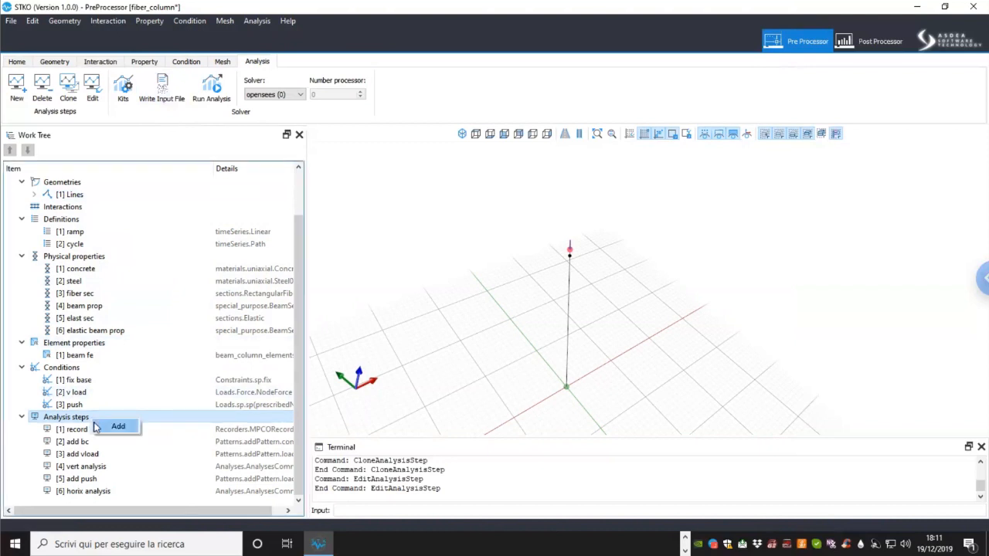
click(117, 426)
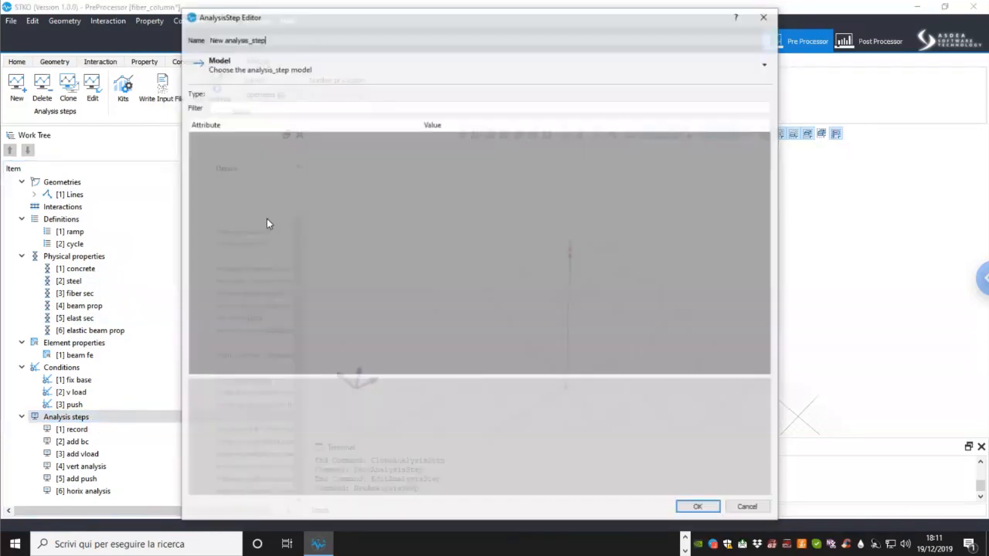
drag(281, 40, 212, 36)
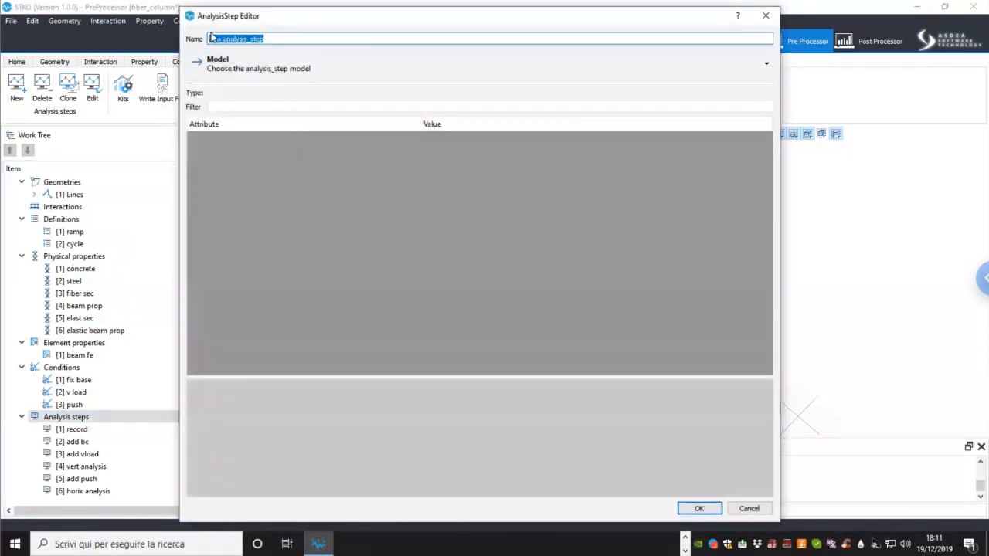
text(add)
click(226, 66)
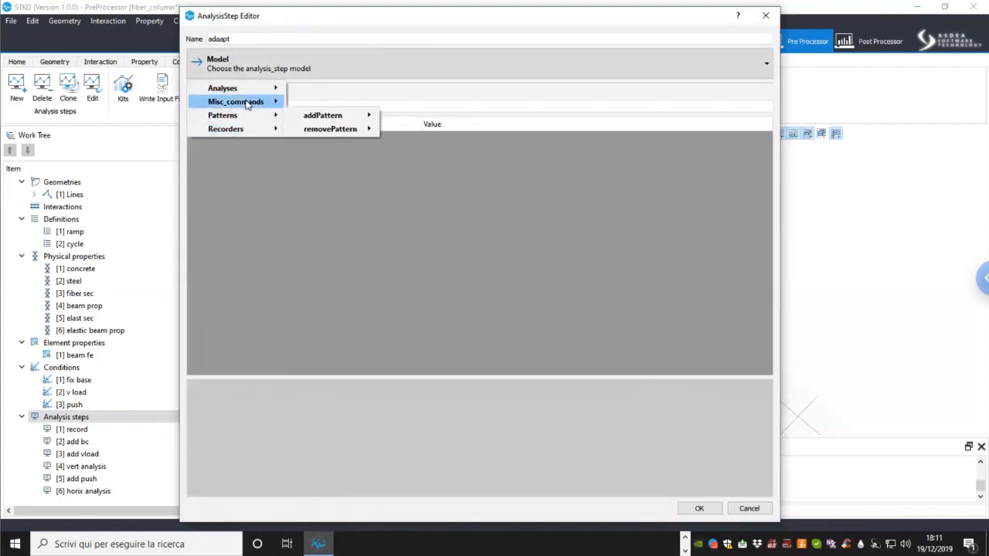
mouse_move(247, 103)
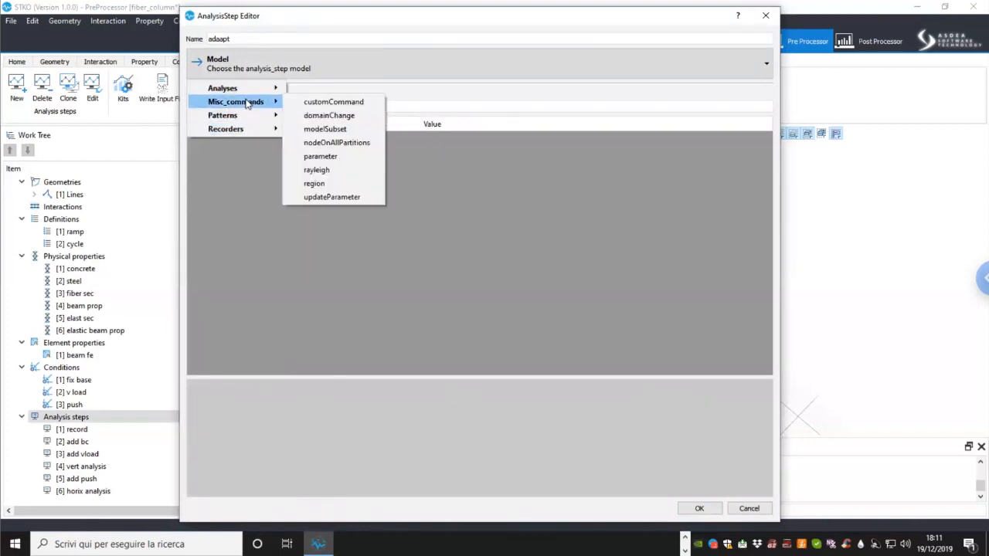
click(313, 103)
Step: Open the custom command's TCLscript for editing and enlarge the script window
click(635, 154)
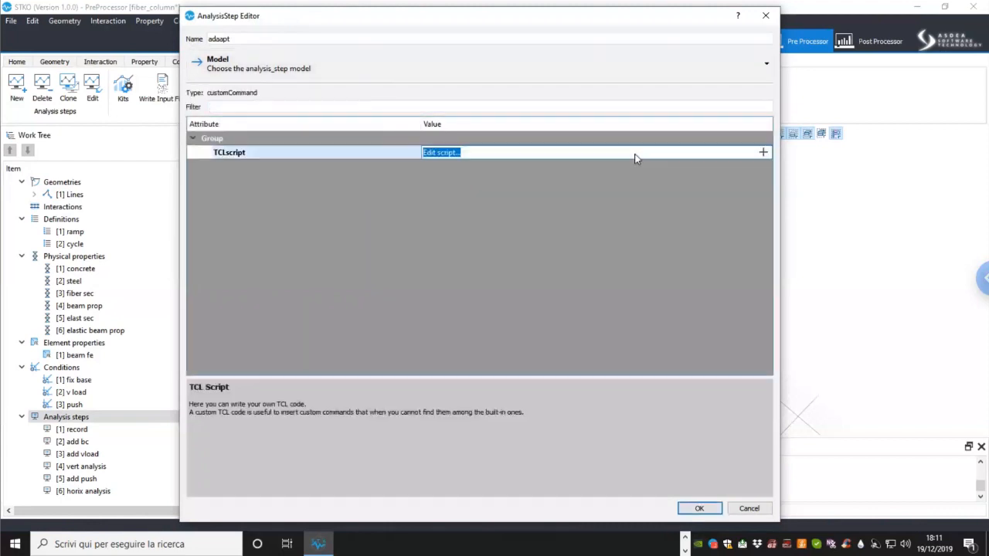
click(763, 153)
drag(474, 194, 333, 124)
drag(424, 275, 763, 495)
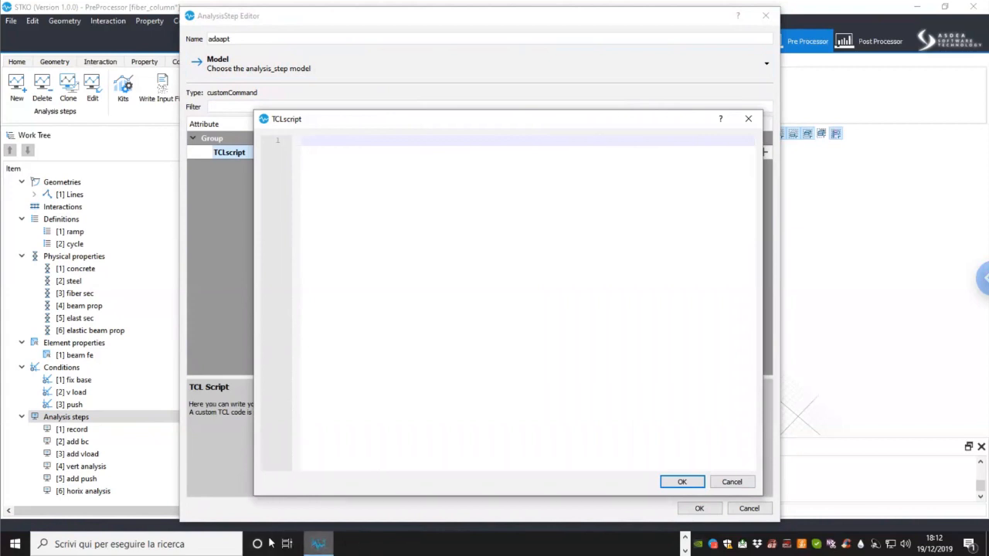
Step: Open adaptive.tcl from the support folder in Notepad++ and copy the entire script
click(686, 539)
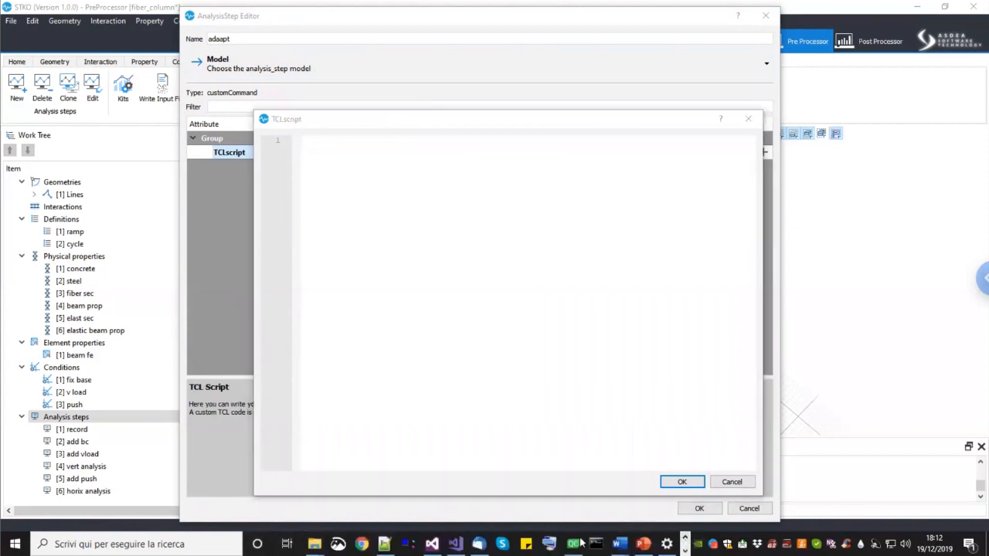
mouse_move(311, 545)
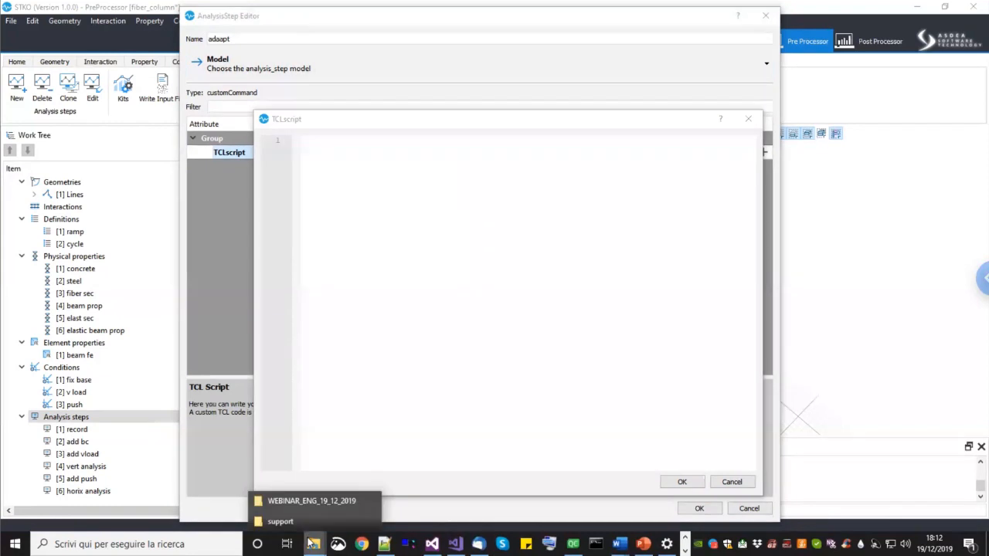
click(292, 522)
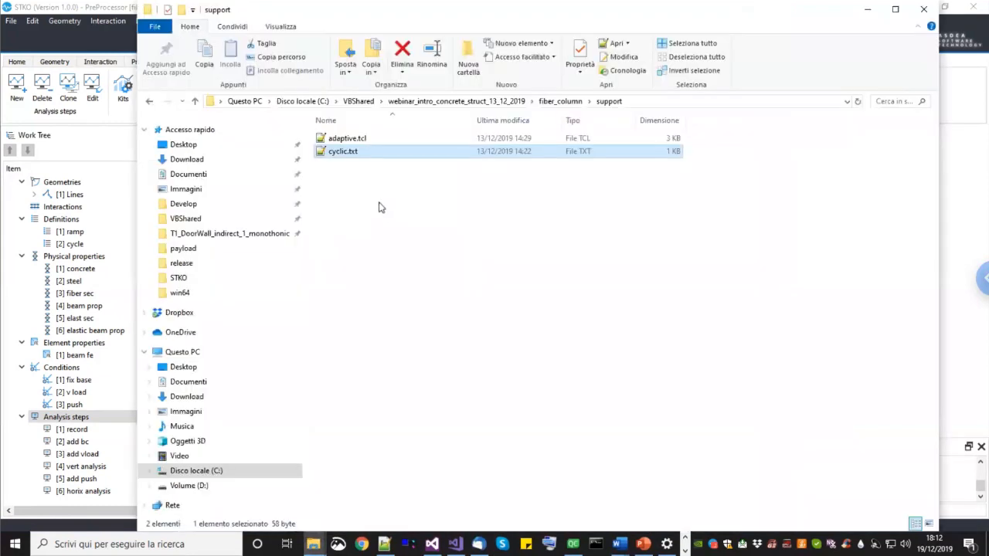
double_click(363, 139)
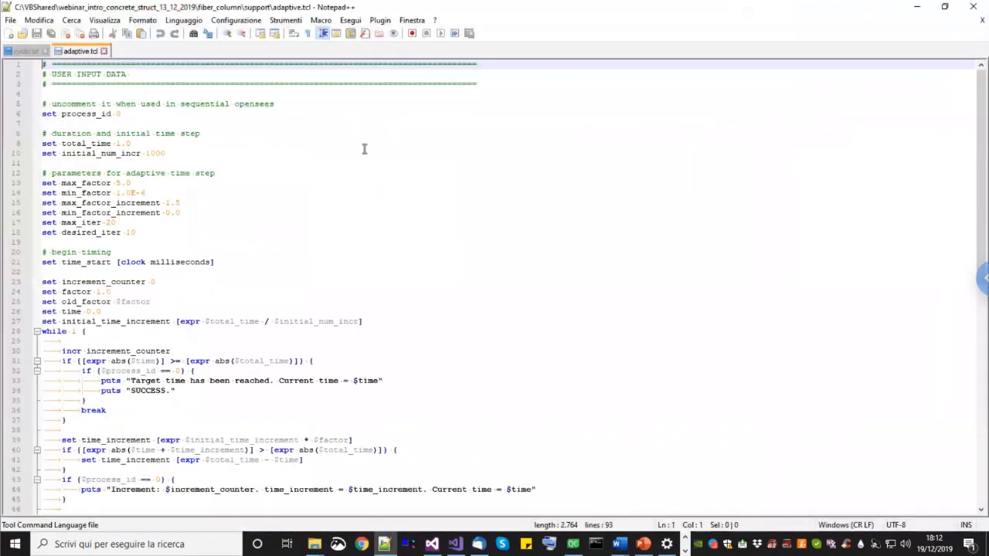
click(366, 163)
key(ctrl+a)
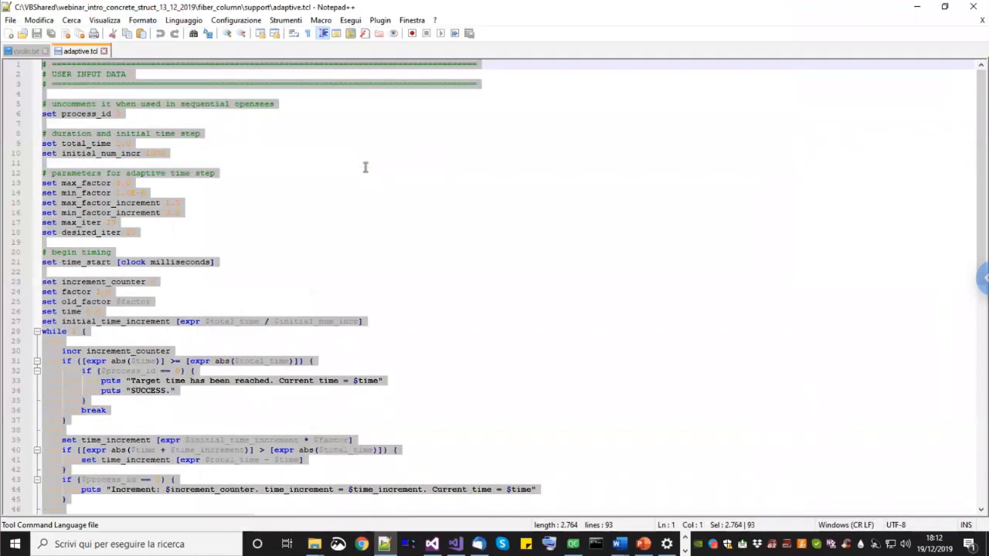
Step: Switch back to STKO, paste the adaptive script into the custom command's TCLscript and look through the code
click(685, 539)
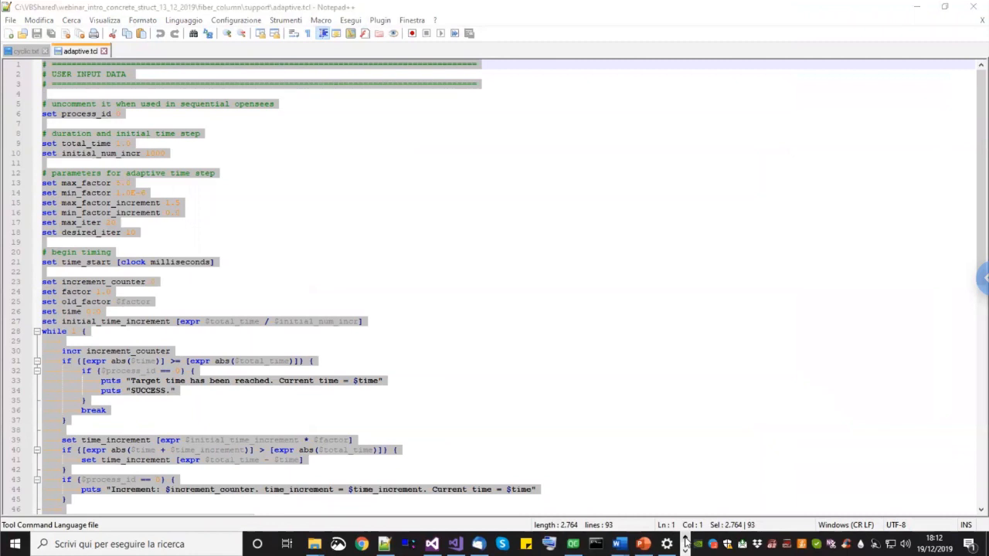
click(685, 551)
click(329, 544)
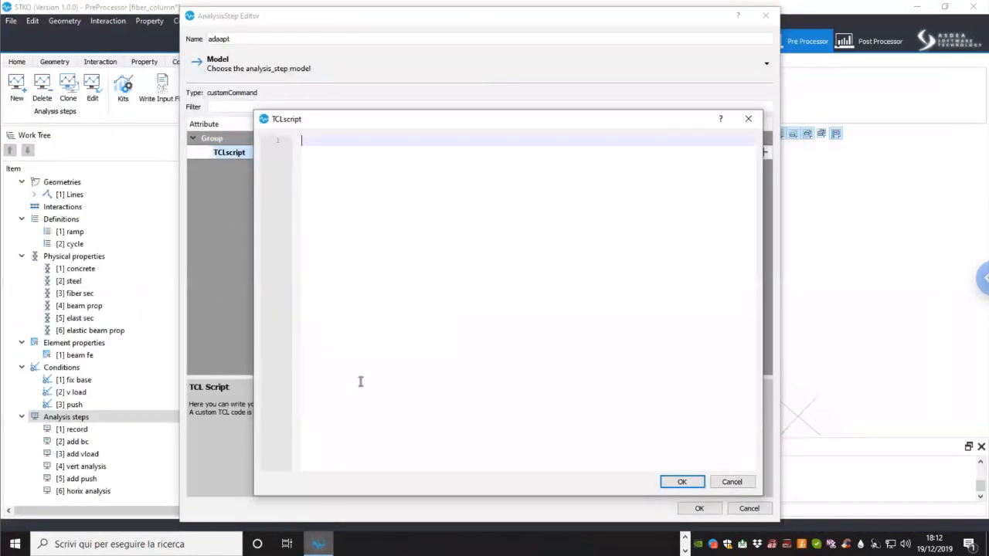
key(ctrl+v)
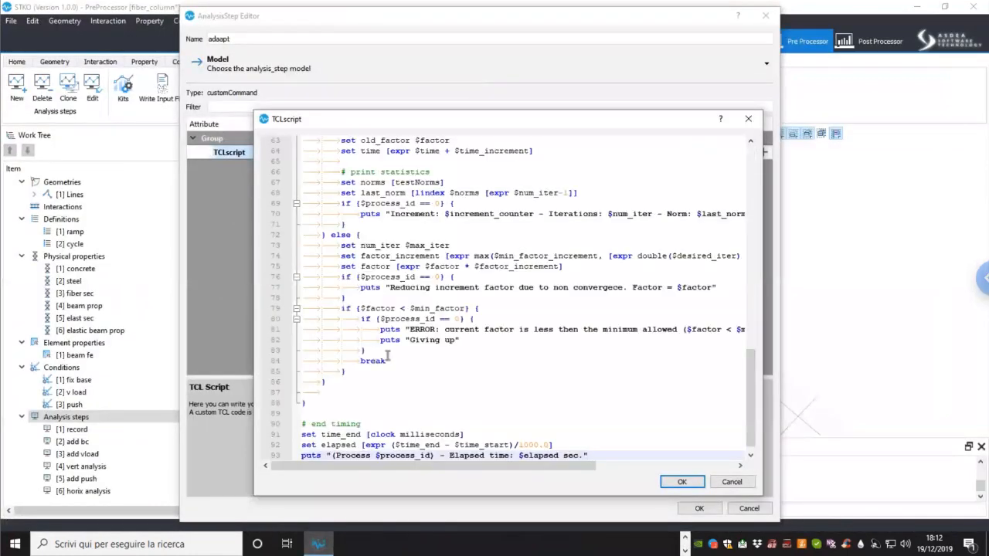
scroll(388, 354, up, 20)
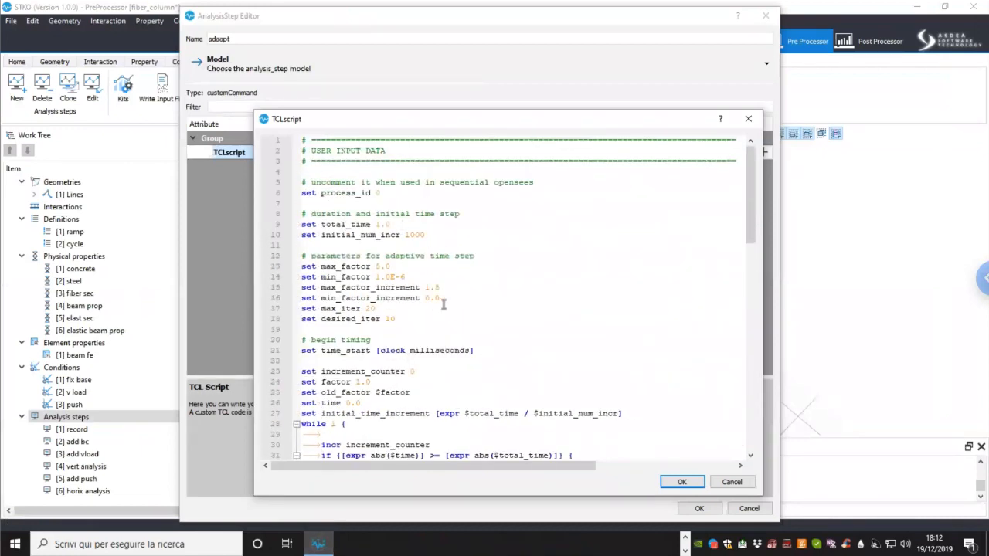
scroll(473, 349, down, 4)
scroll(442, 371, down, 2)
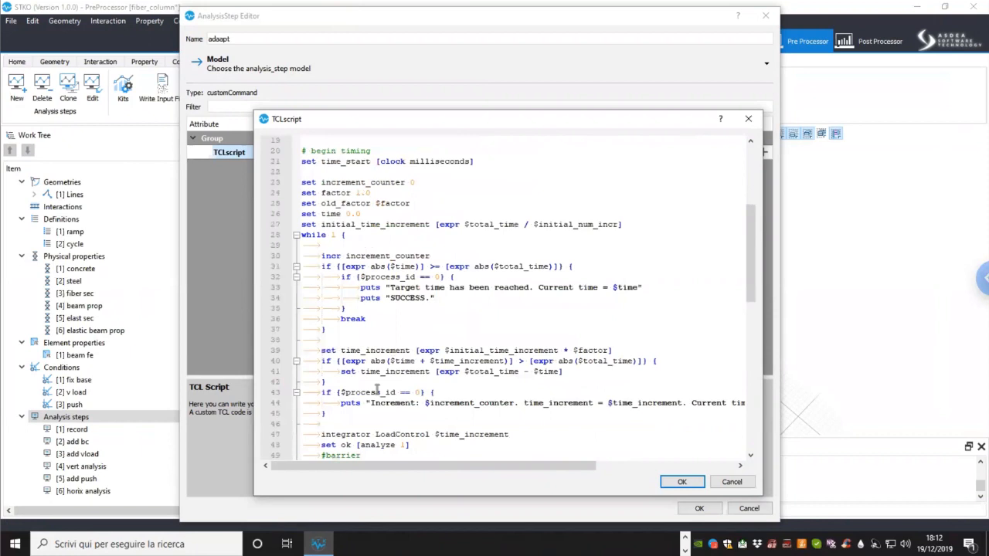
scroll(448, 361, up, 6)
scroll(433, 352, down, 6)
scroll(501, 369, down, 1)
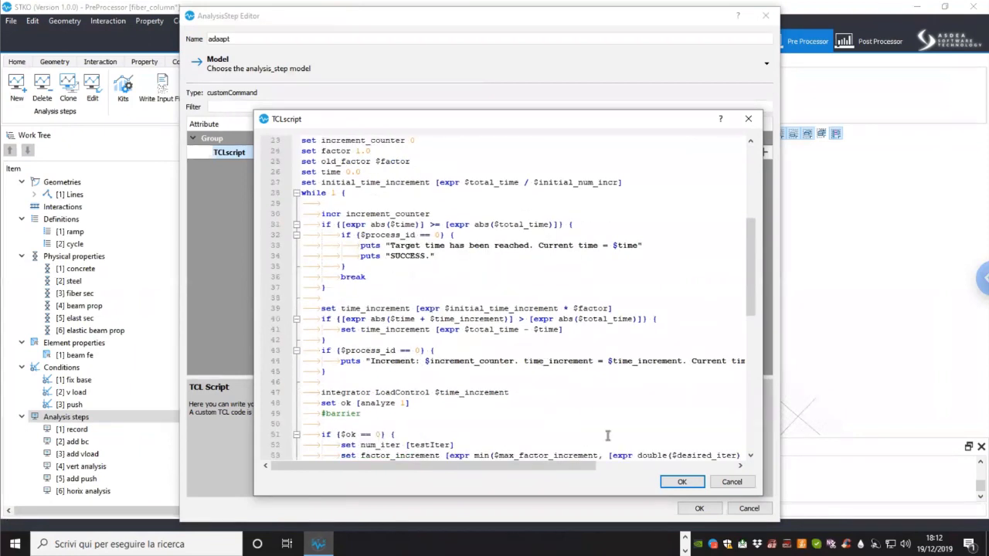
Step: Accept the TCL script and the adaapt analysis step, and save the fiber_column model
click(682, 485)
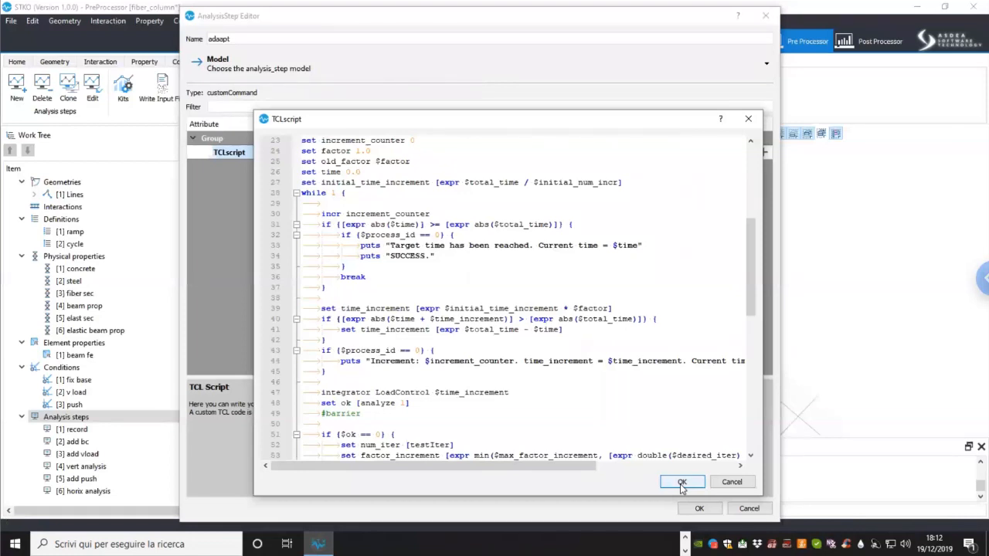
click(682, 482)
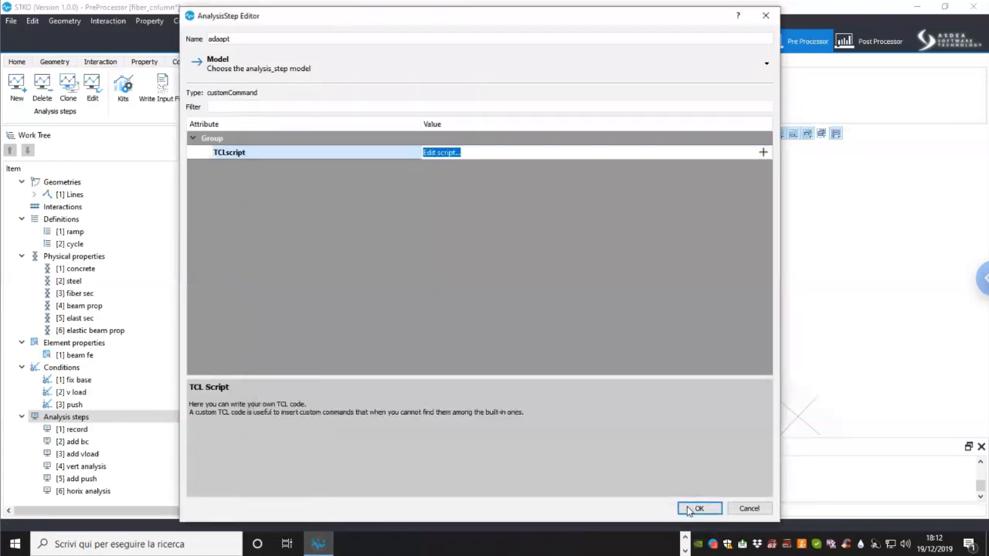
click(695, 508)
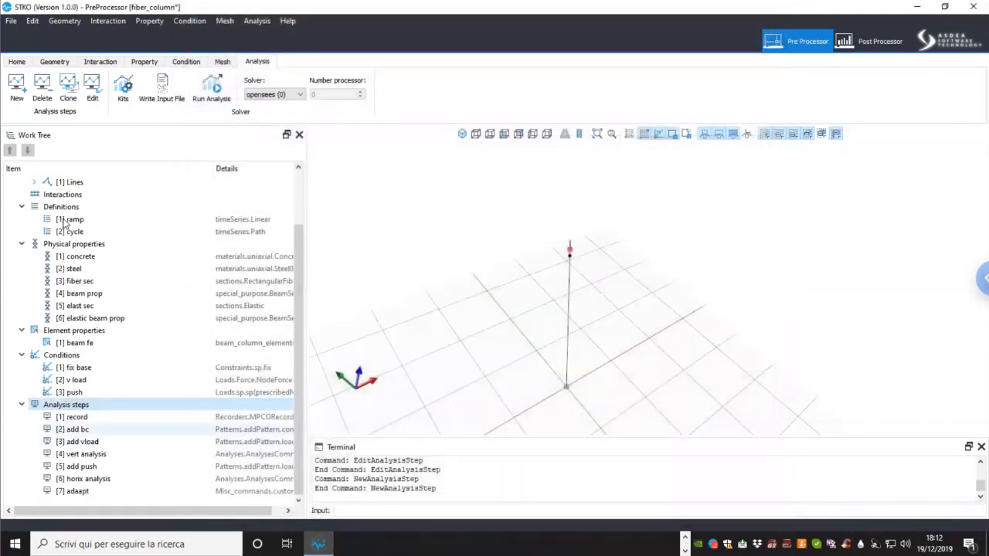
click(17, 62)
click(65, 87)
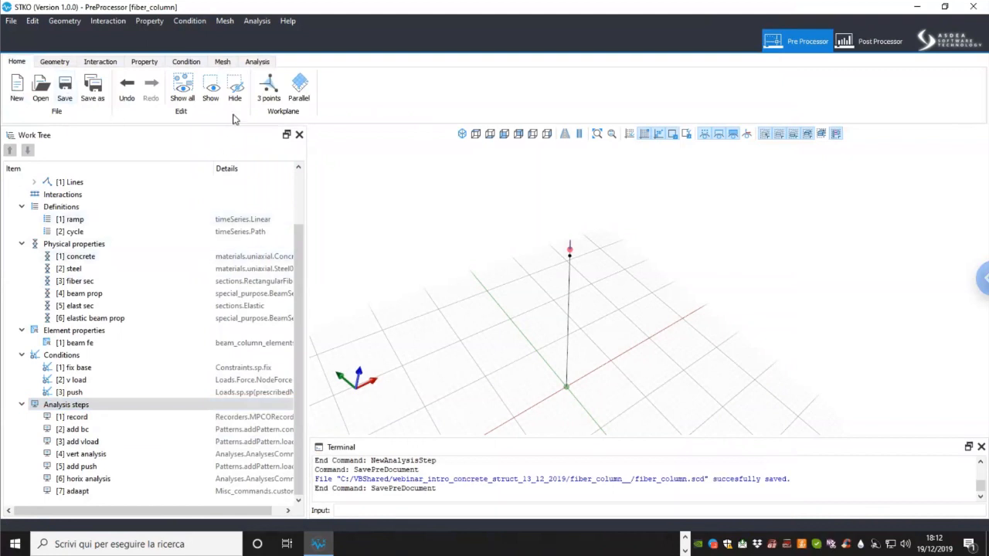
Step: Assign a global edge seed of type Uniform by size with size 150 to the whole geometry
click(222, 61)
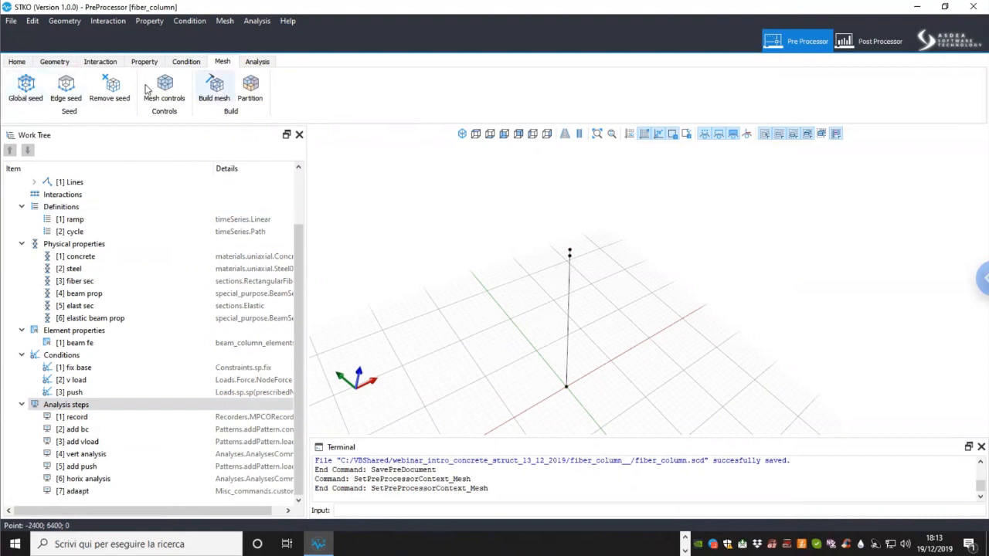
click(30, 91)
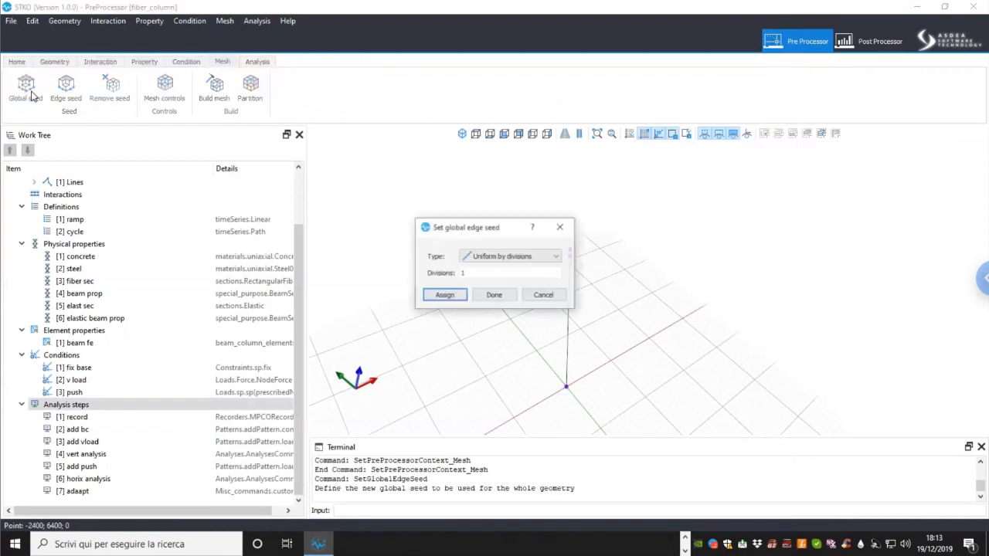
click(521, 260)
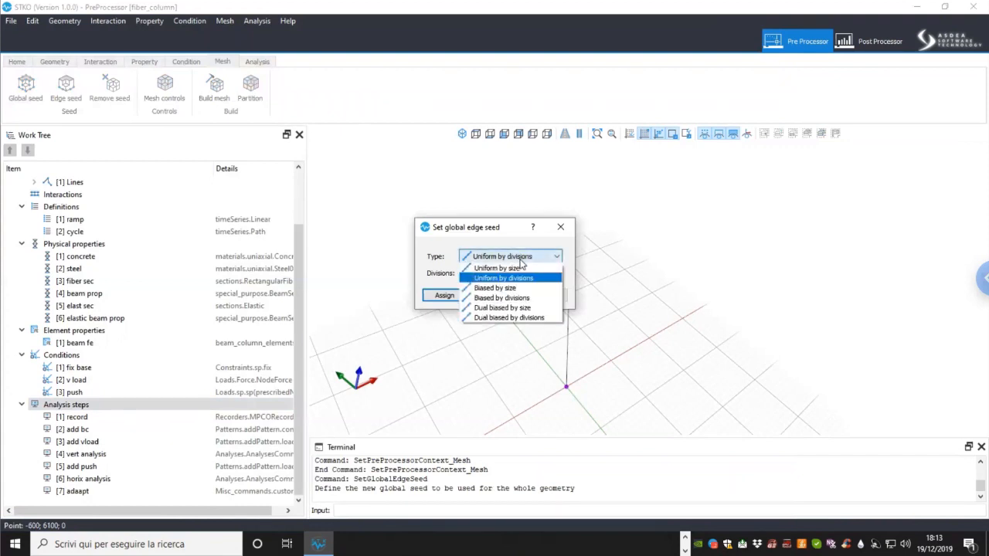
click(517, 268)
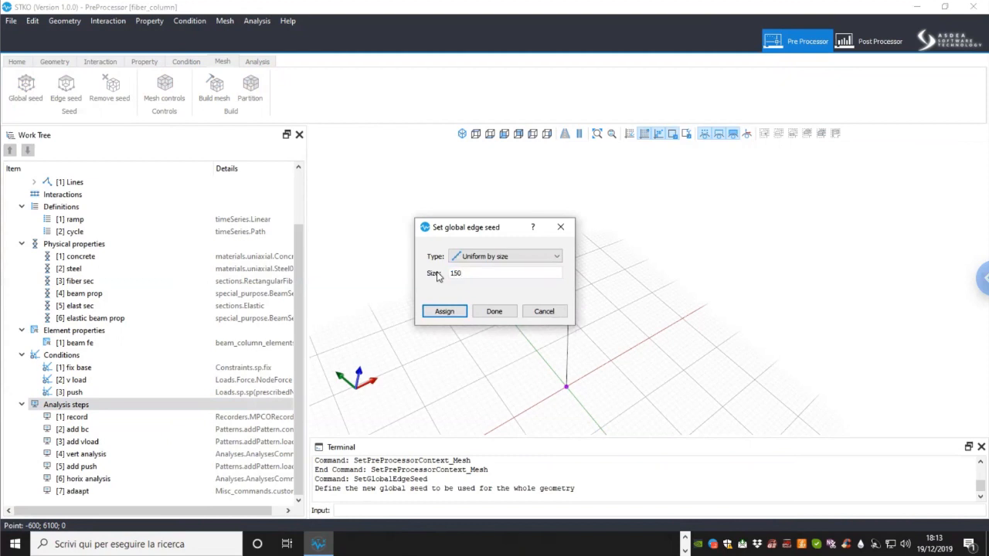
click(462, 312)
drag(516, 233, 454, 231)
mouse_move(572, 348)
middle_down()
mouse_move(618, 323)
mouse_move(585, 340)
middle_up()
click(433, 309)
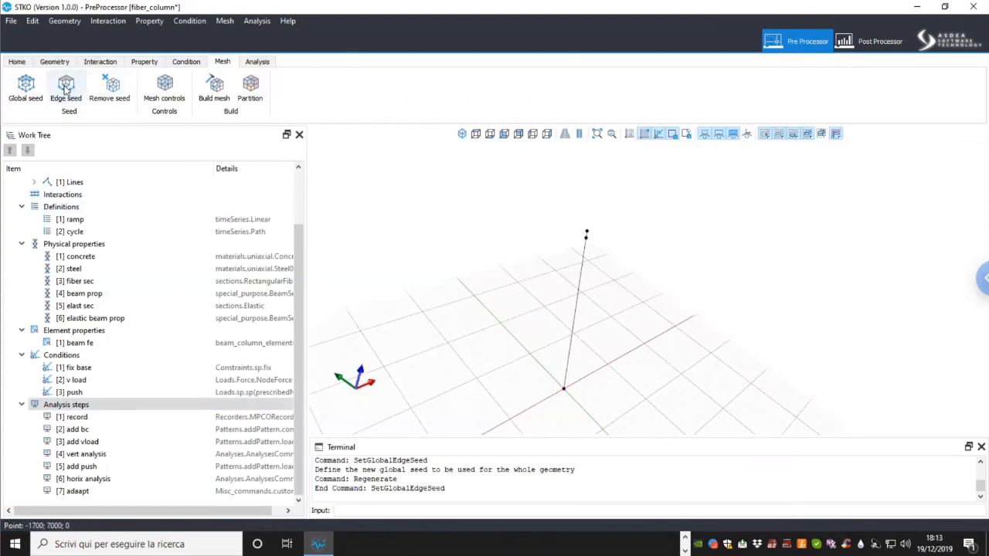
Step: Look over the mesh controls for edges, close them without assigning anything, and build the column's mesh
click(166, 101)
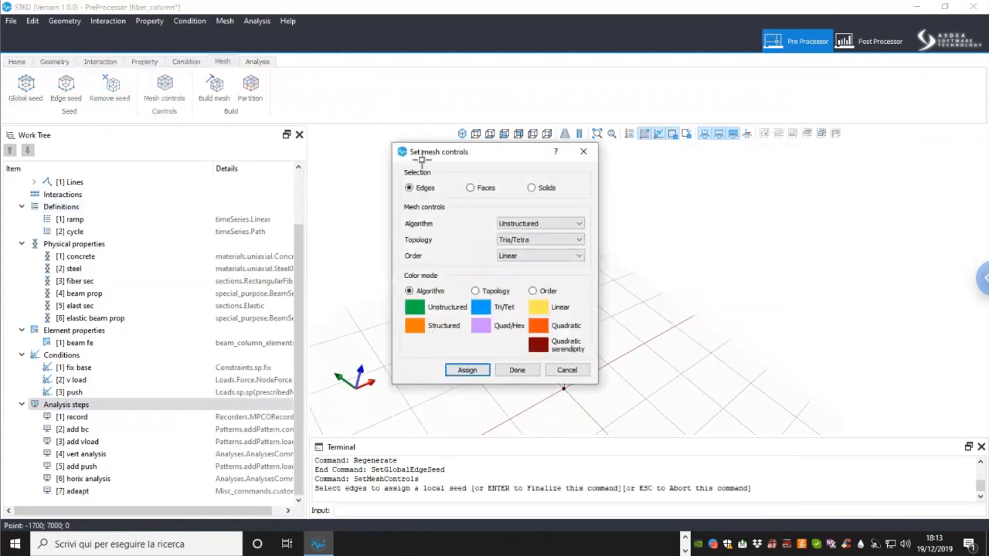
drag(457, 159, 335, 157)
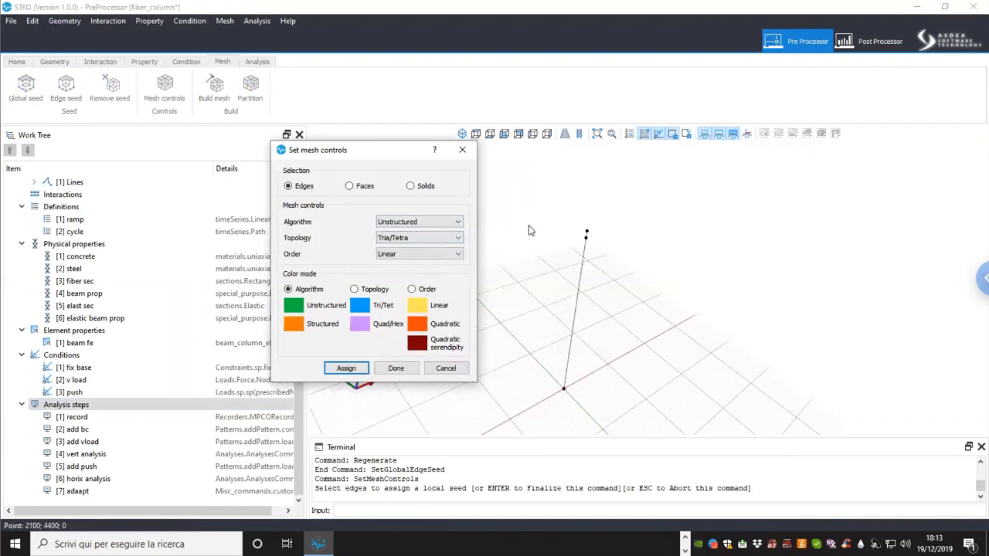
click(395, 369)
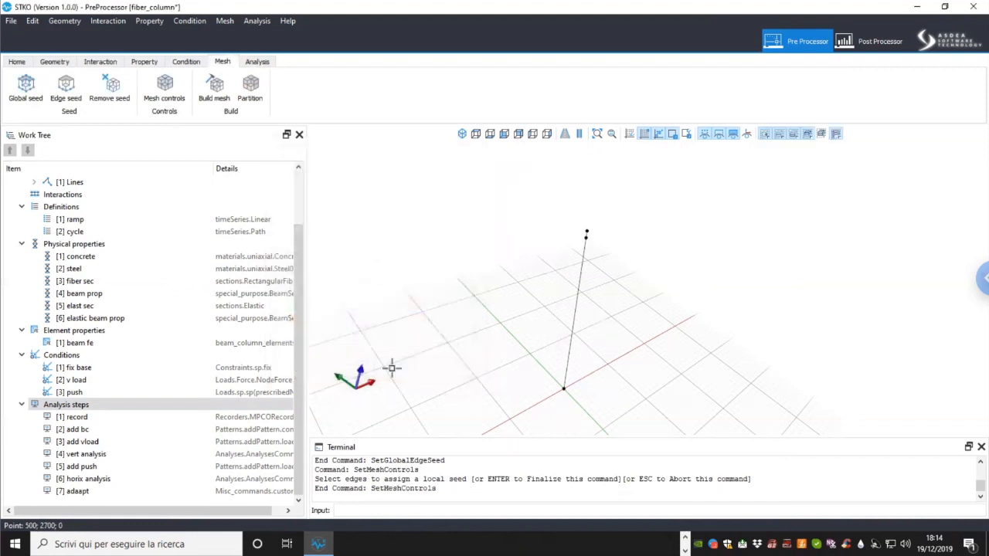
click(216, 93)
mouse_move(616, 304)
middle_down()
mouse_move(603, 265)
mouse_move(572, 294)
mouse_move(605, 305)
middle_up()
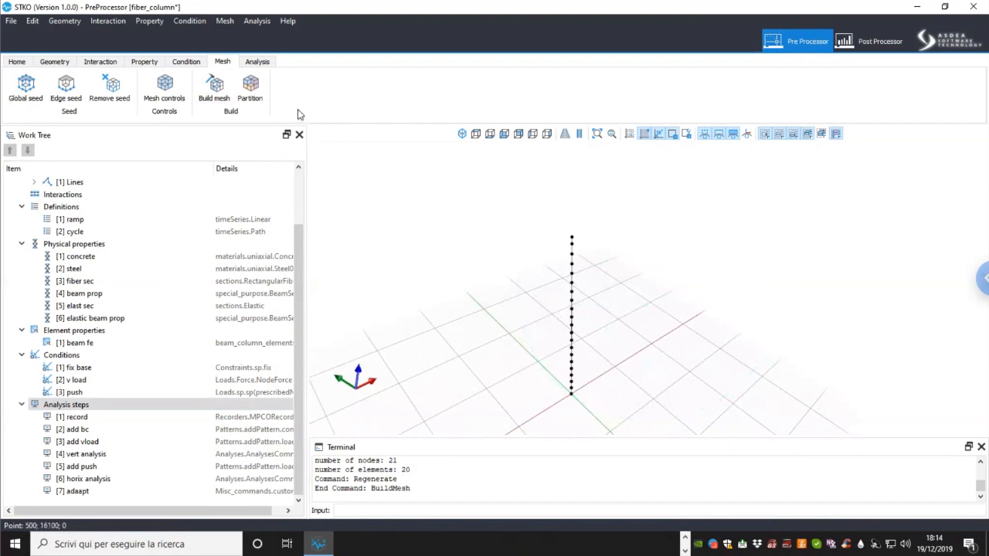
click(255, 88)
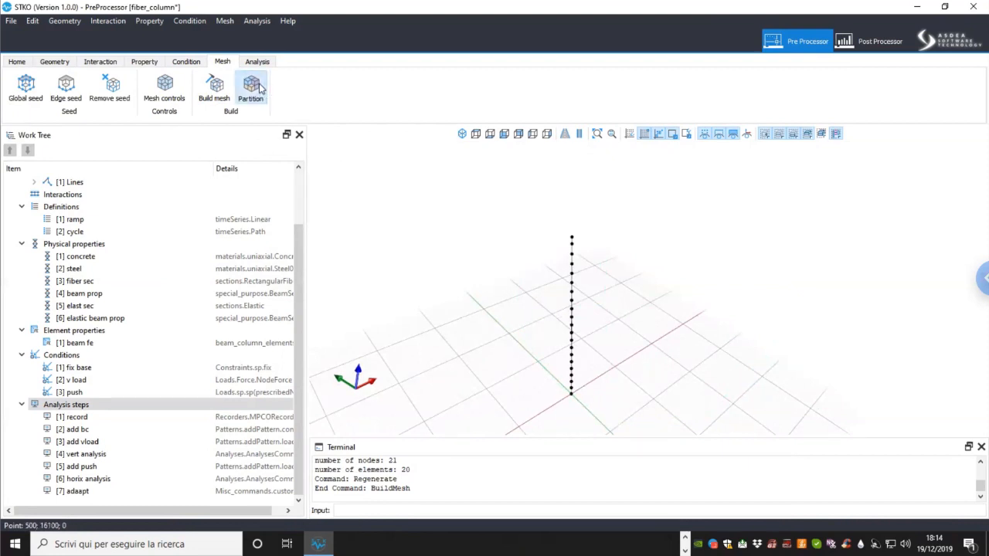
drag(487, 174, 318, 177)
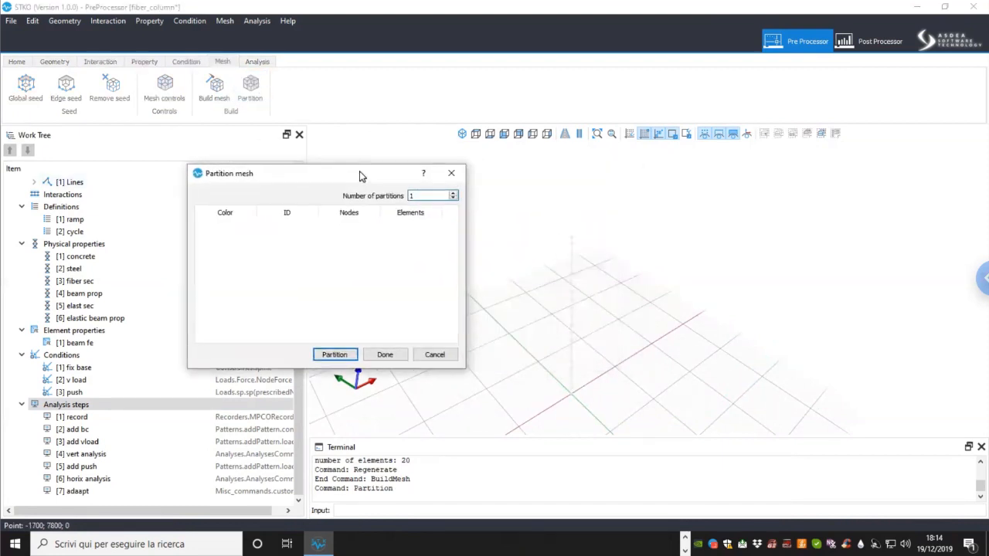
click(447, 354)
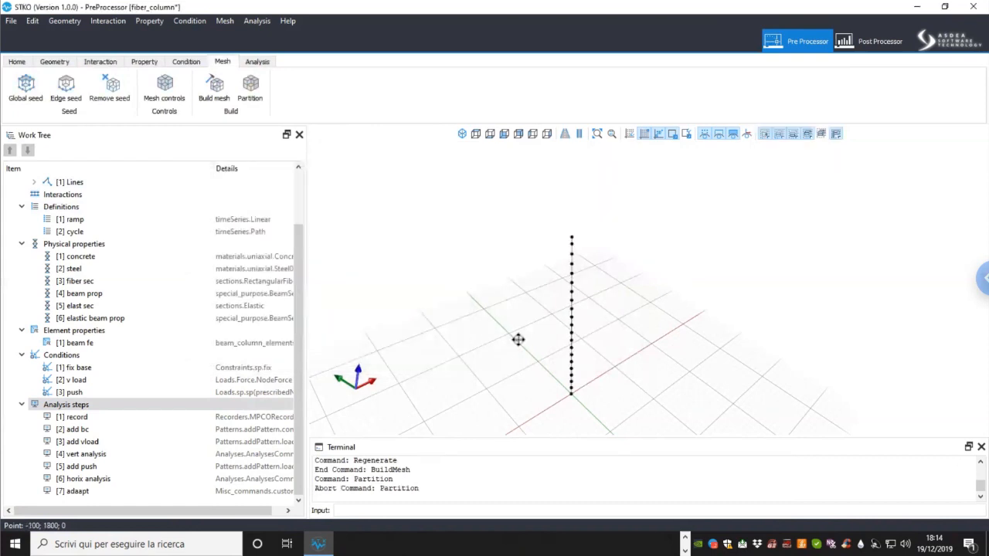
Step: Save the fiber_column model and run its analysis with the opensees solver
click(11, 21)
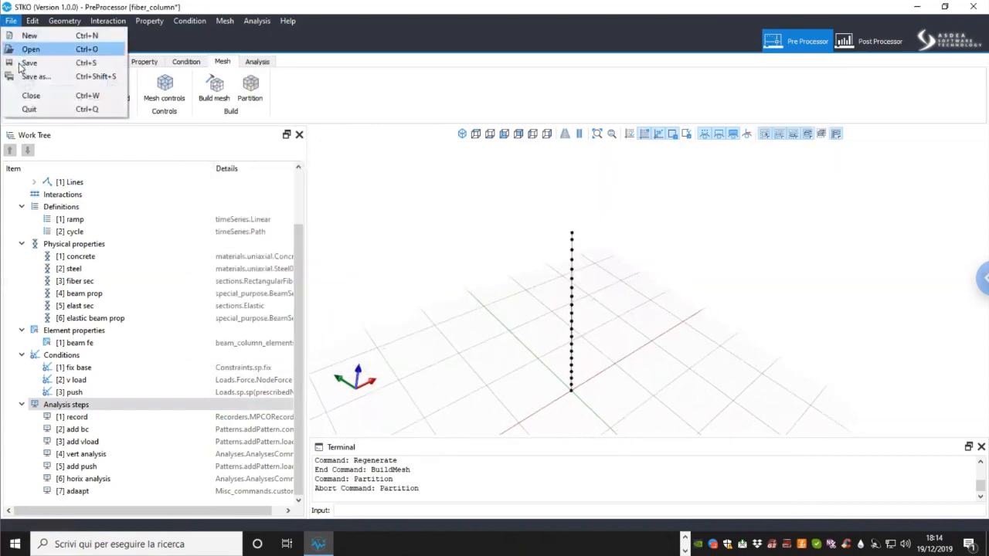
click(25, 63)
click(257, 63)
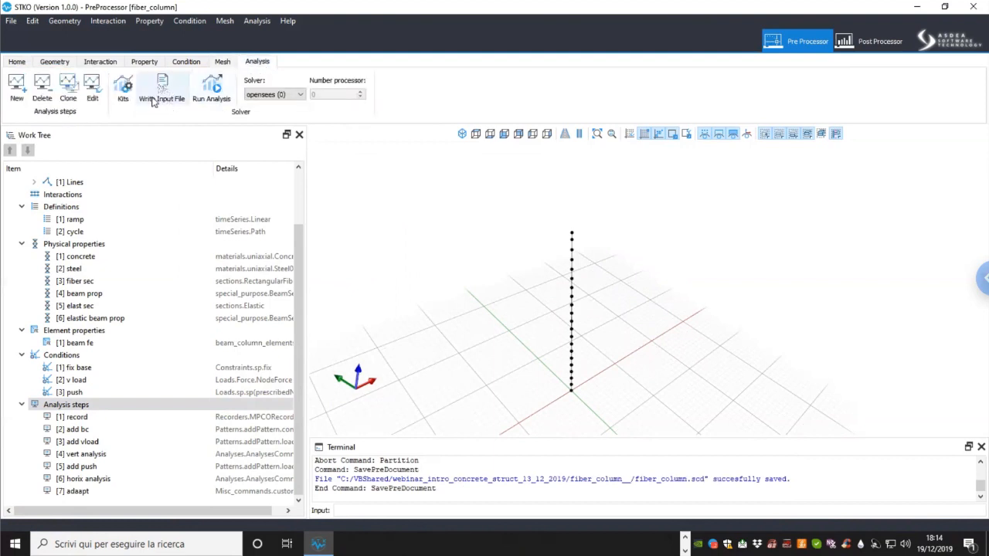
click(208, 99)
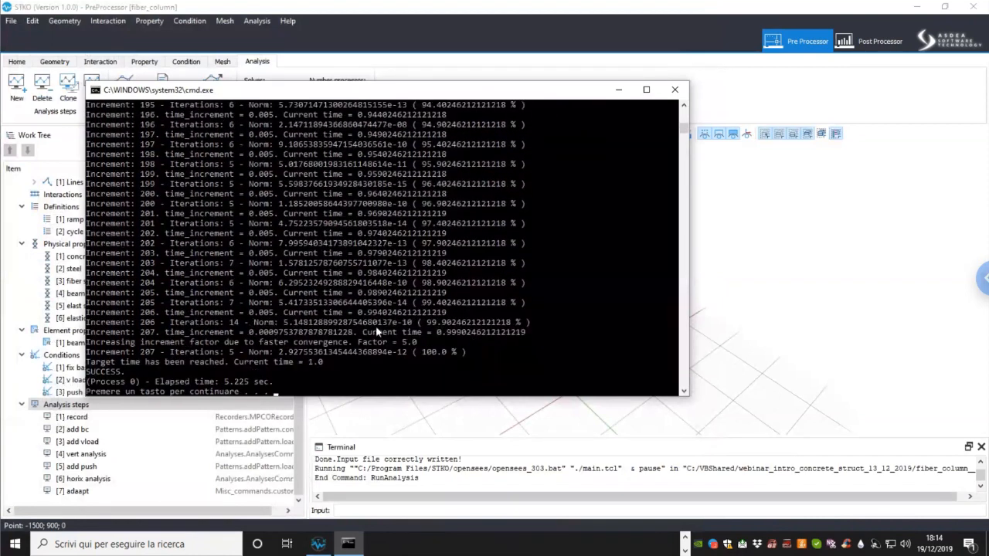
Step: Read back through the solver console's increments and convergence messages, and close the console window
scroll(375, 325, up, 20)
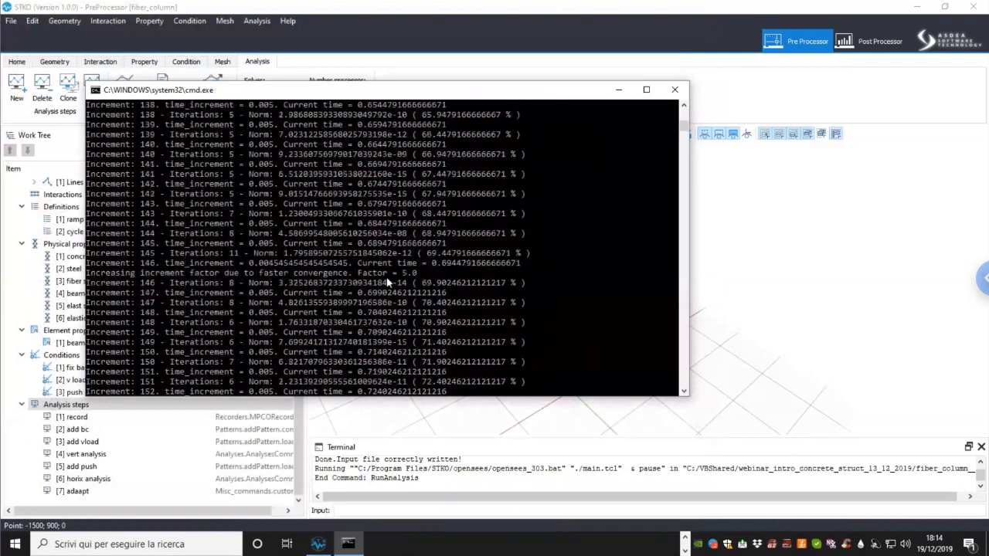
scroll(388, 283, up, 13)
scroll(384, 269, up, 5)
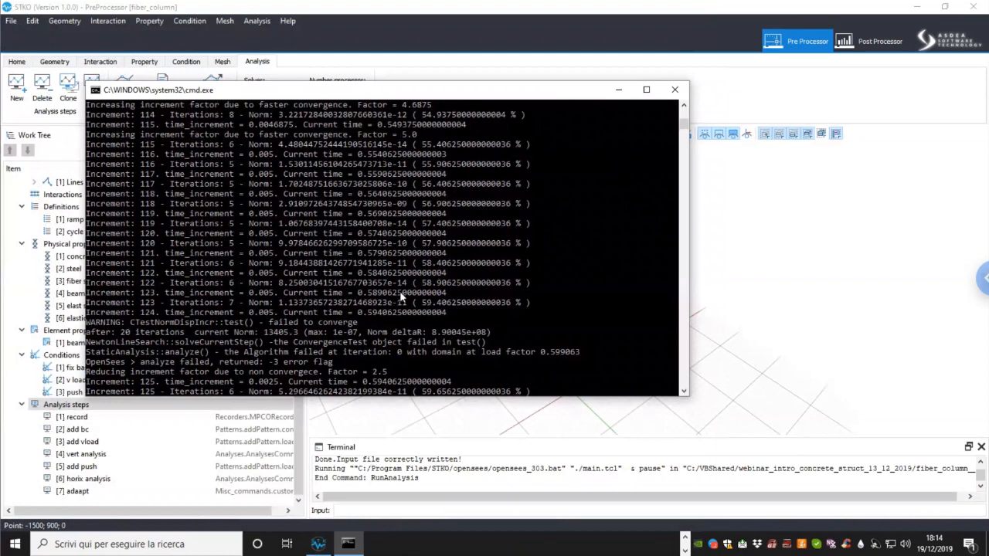
scroll(378, 300, down, 1)
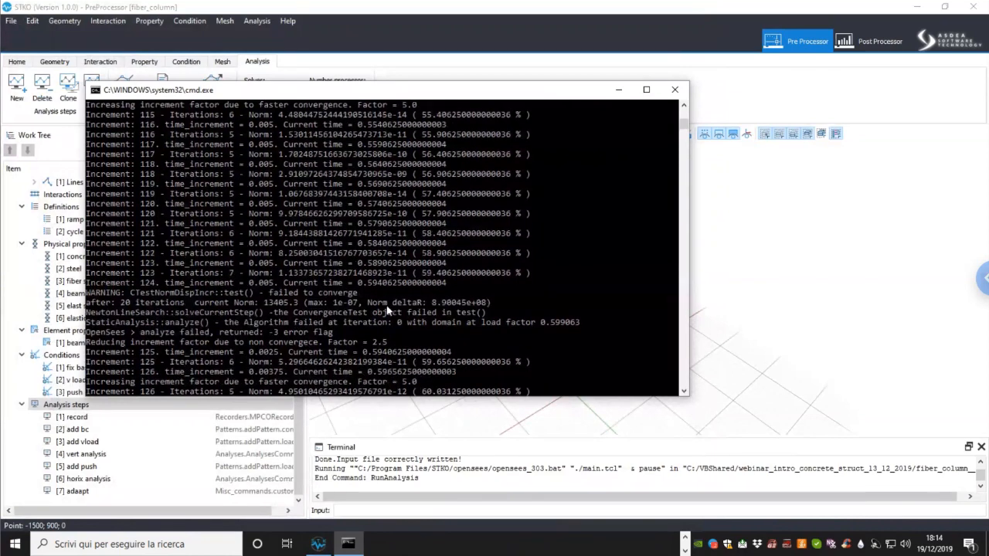
scroll(388, 309, down, 4)
scroll(431, 288, down, 20)
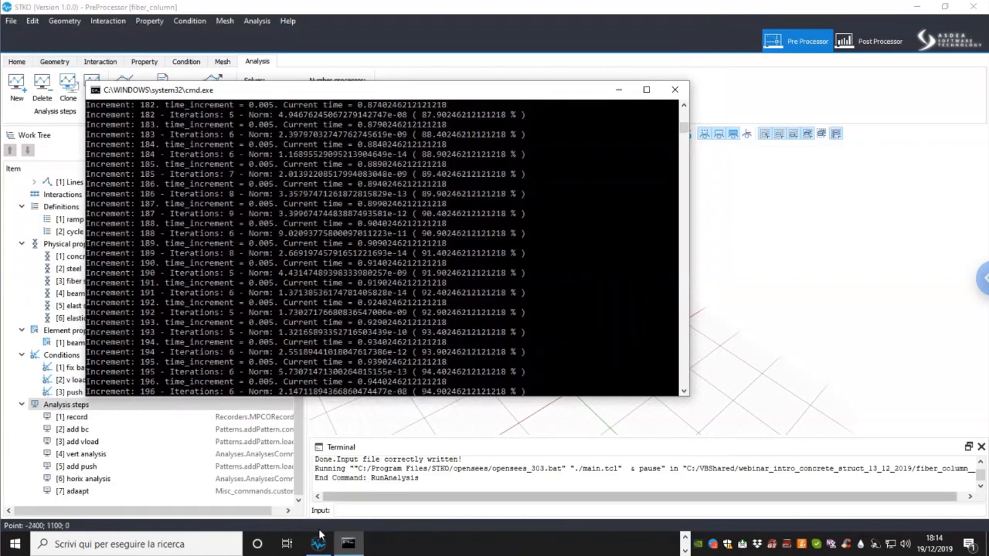
click(675, 90)
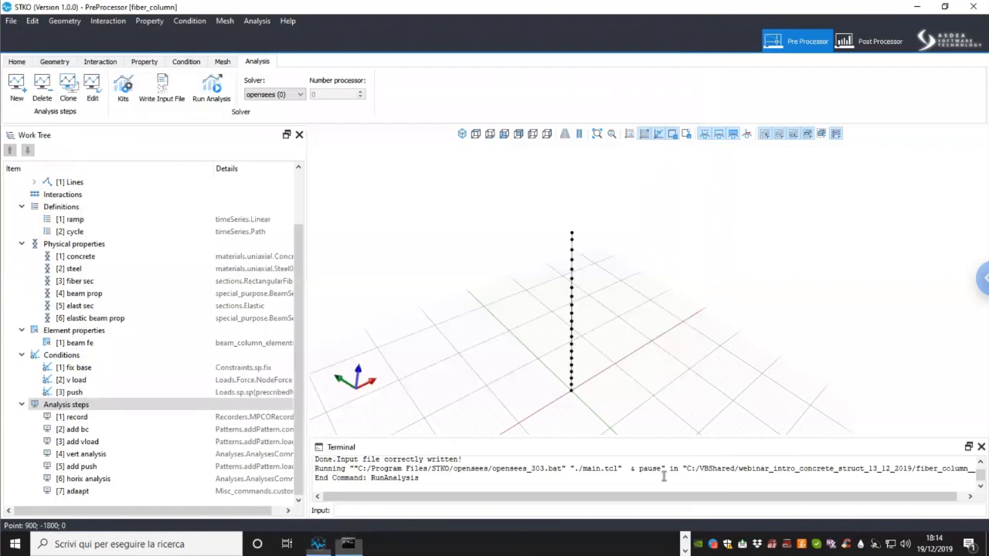
Step: Switch to File Explorer and open the fiber_column__ folder inside webinar_intro_concrete_struct_13_12_2019
click(686, 537)
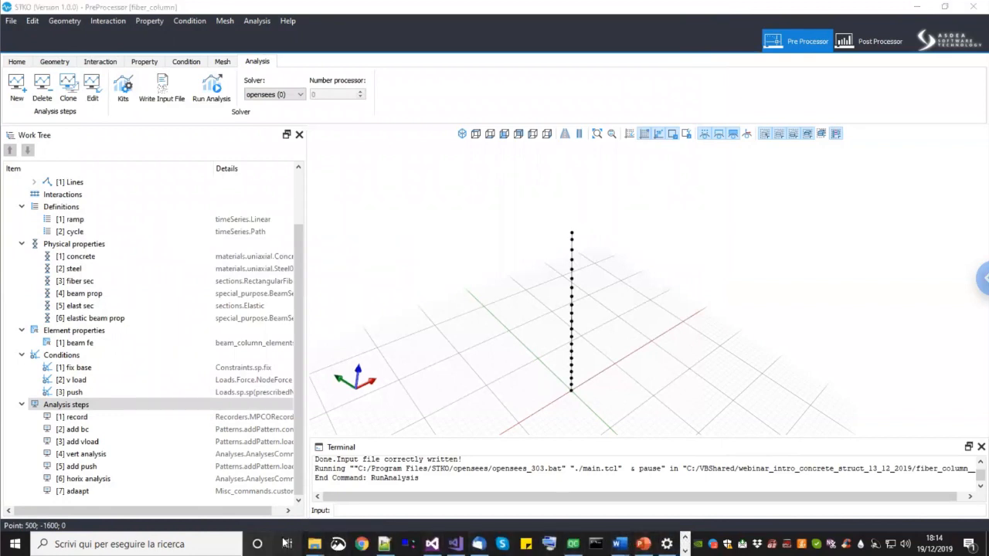
mouse_move(314, 544)
click(313, 523)
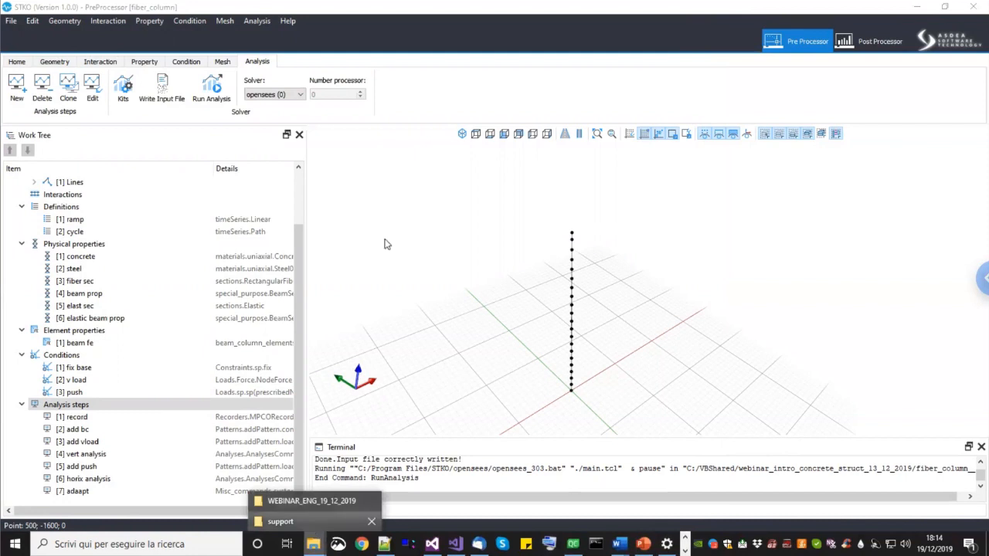
click(475, 103)
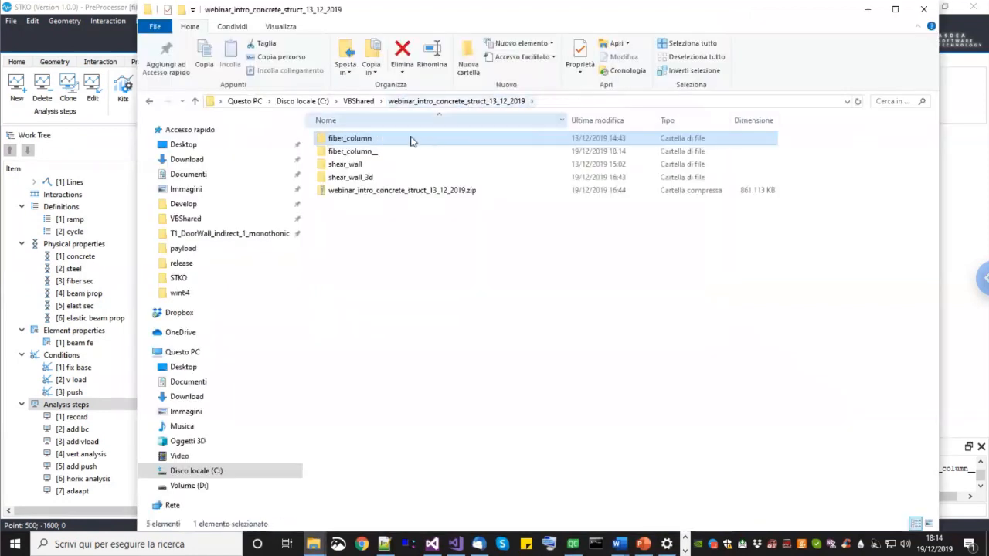
click(386, 151)
double_click(386, 152)
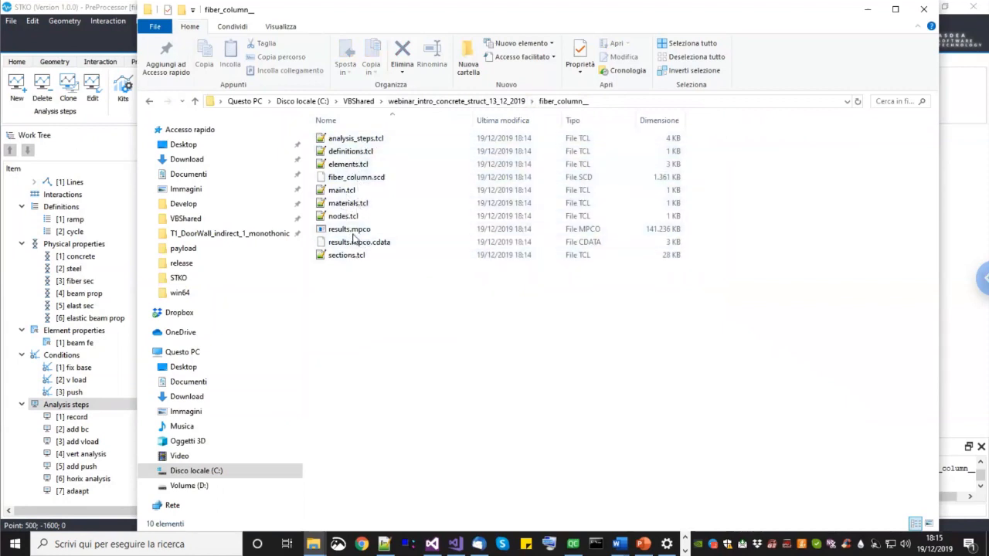
Step: Open the generated main.tcl in Notepad++, look at its source commands, close the file and return to the folder
double_click(340, 191)
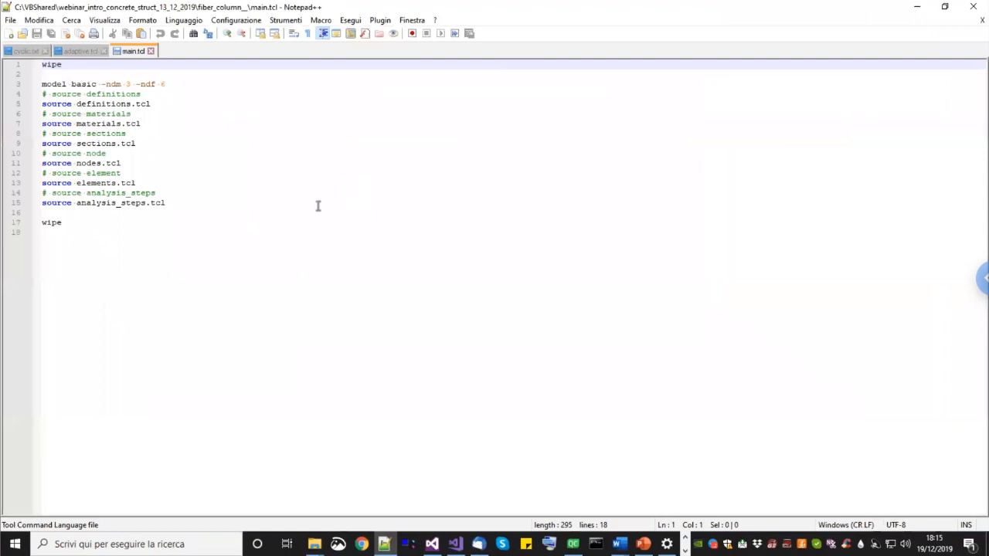
drag(58, 105, 67, 108)
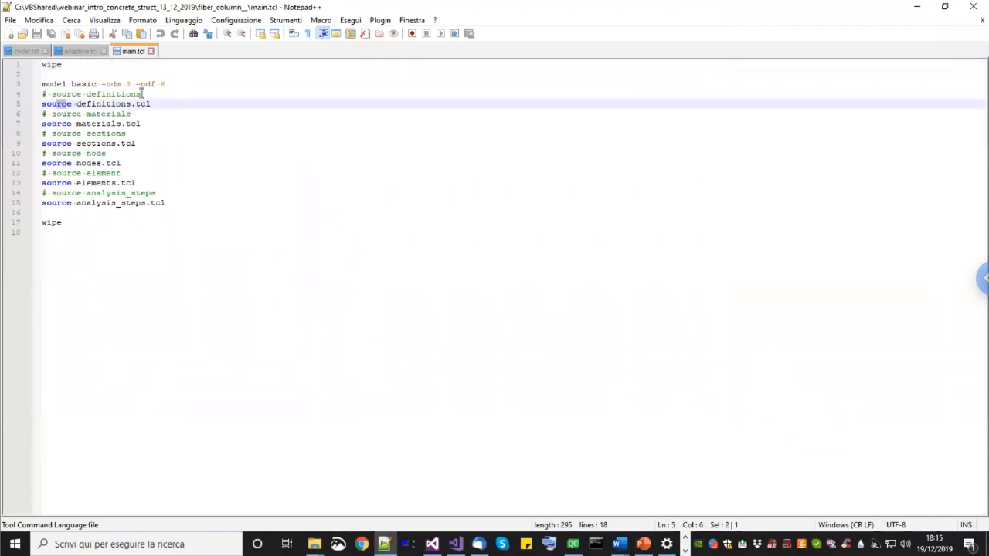
click(150, 51)
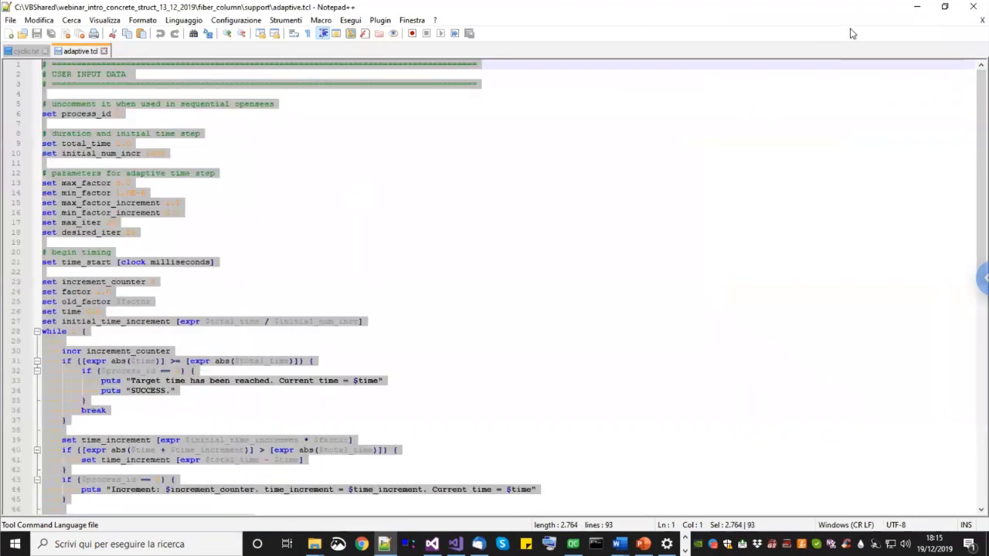
click(918, 9)
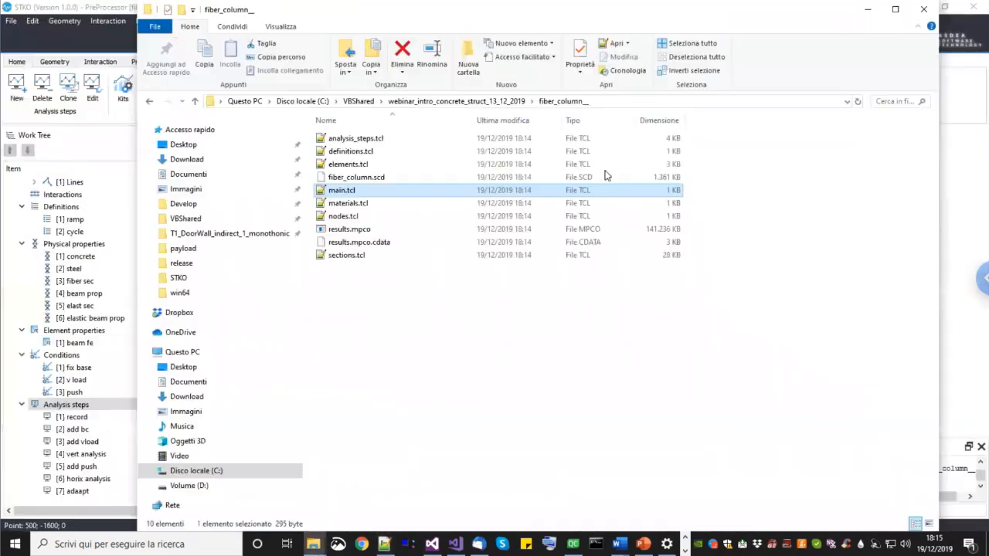
Step: View the generated nodes.tcl and elements.tcl files one after the other, closing each to return to the folder
click(354, 218)
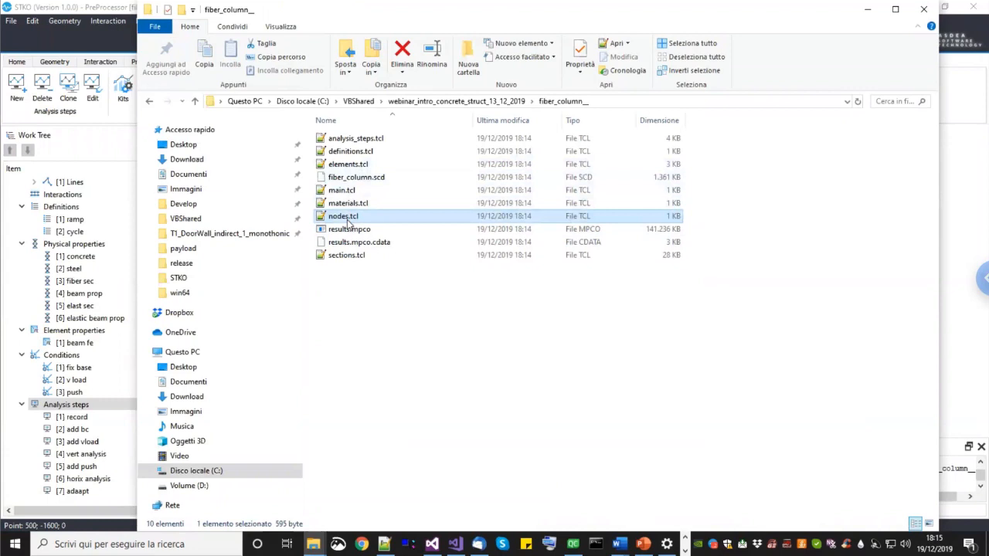
double_click(348, 218)
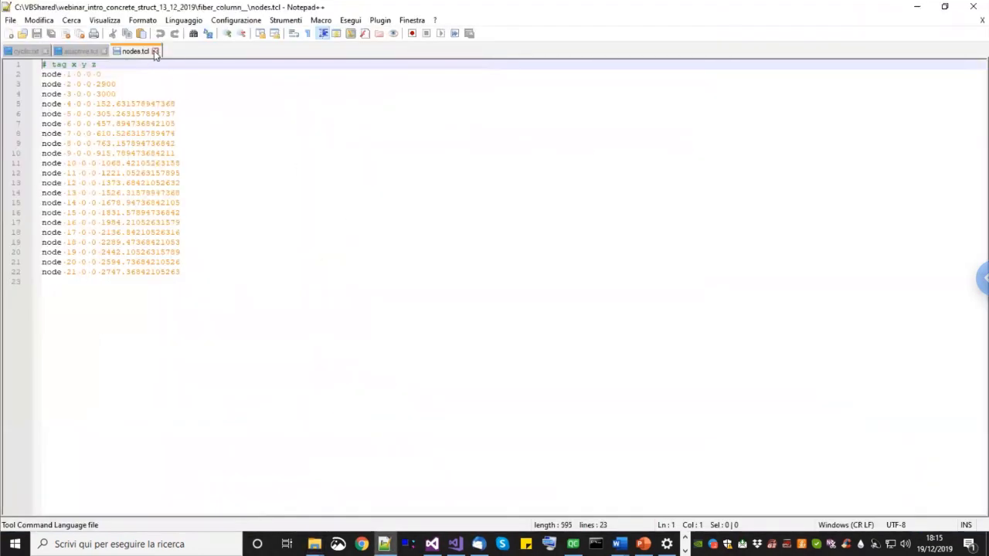
click(154, 52)
click(920, 11)
double_click(357, 164)
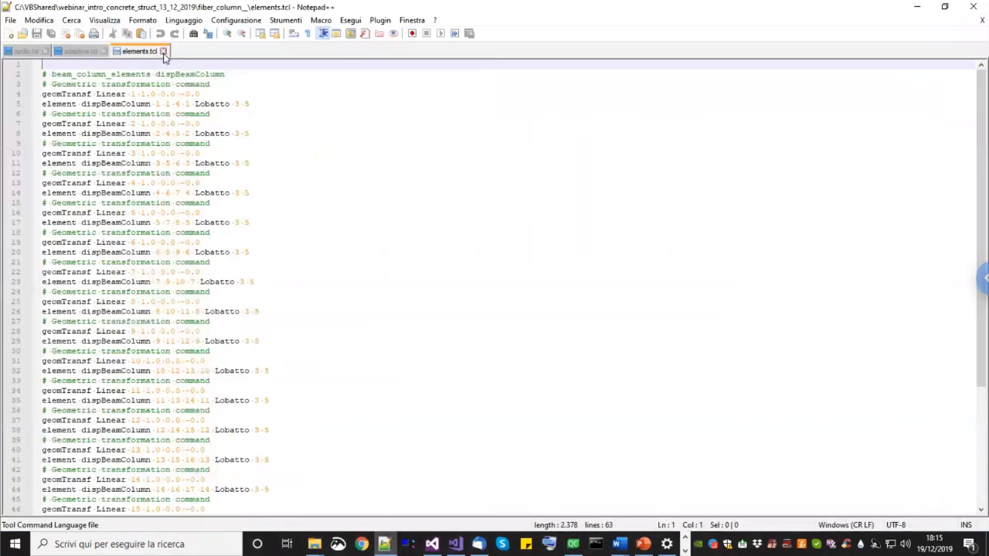
click(163, 51)
click(917, 7)
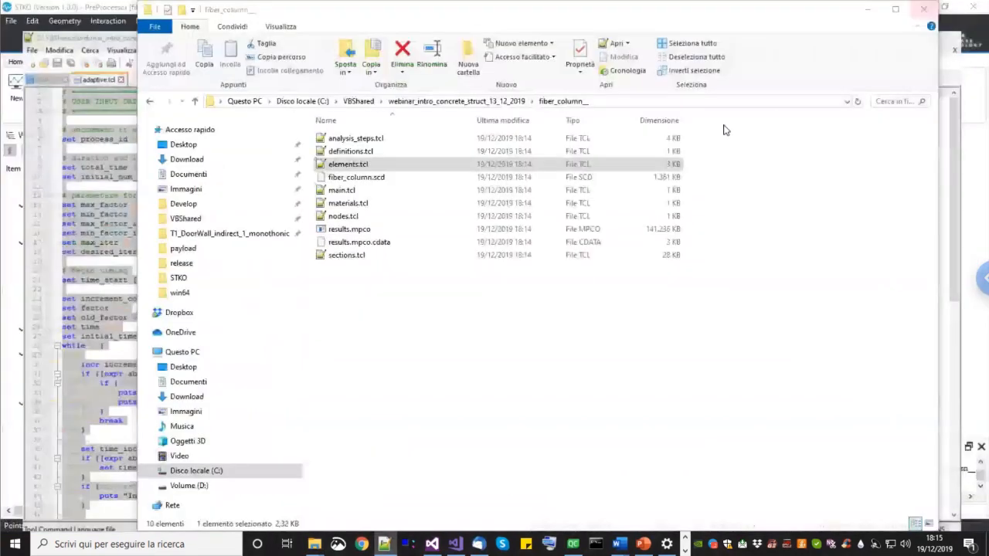
Step: Open analysis_steps.tcl and examine its fix constraint, vertical load pattern and first block of analysis commands
double_click(363, 139)
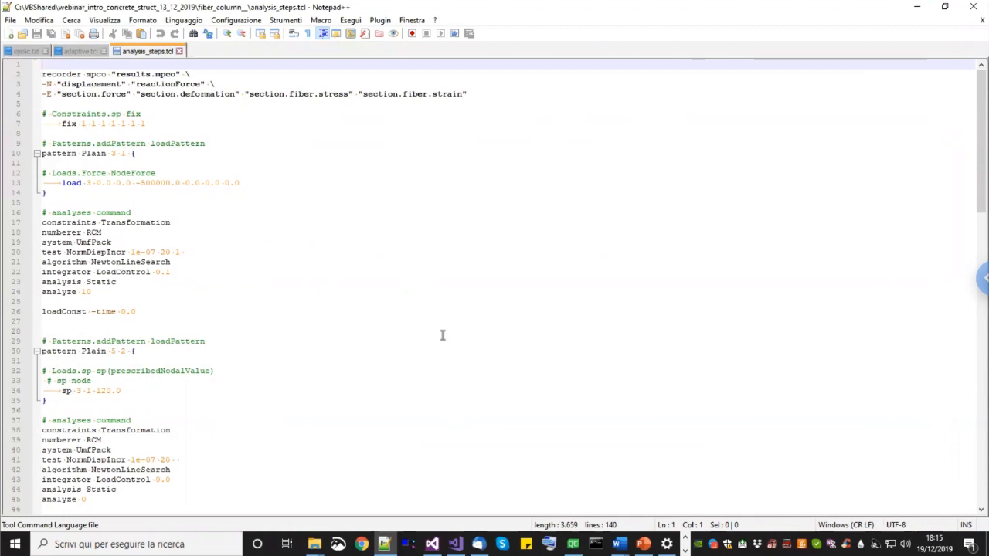
drag(156, 124, 41, 110)
drag(61, 193, 42, 145)
scroll(74, 224, down, 1)
drag(137, 282, 24, 195)
scroll(100, 275, down, 4)
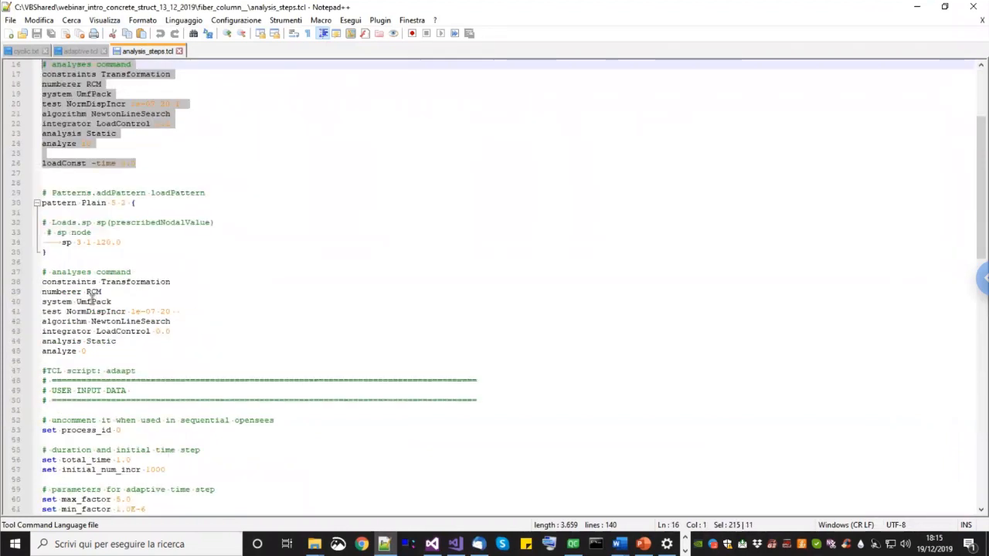
Step: Examine the prescribed-displacement pattern, the second block of analysis commands and the adaptive script in analysis_steps.tcl, and minimize Notepad++
drag(77, 252, 36, 203)
drag(116, 353, 38, 272)
scroll(94, 300, down, 2)
click(96, 292)
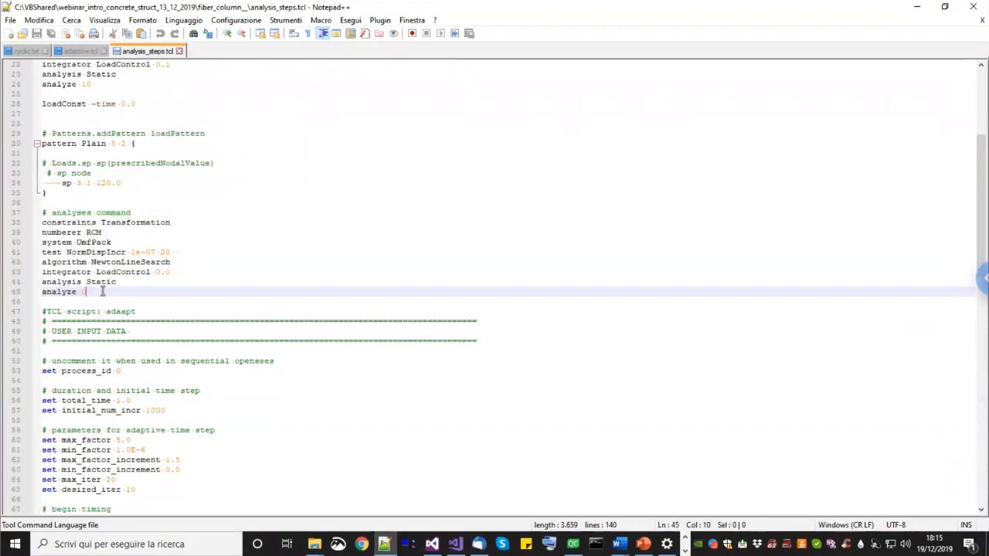
drag(96, 292, 40, 293)
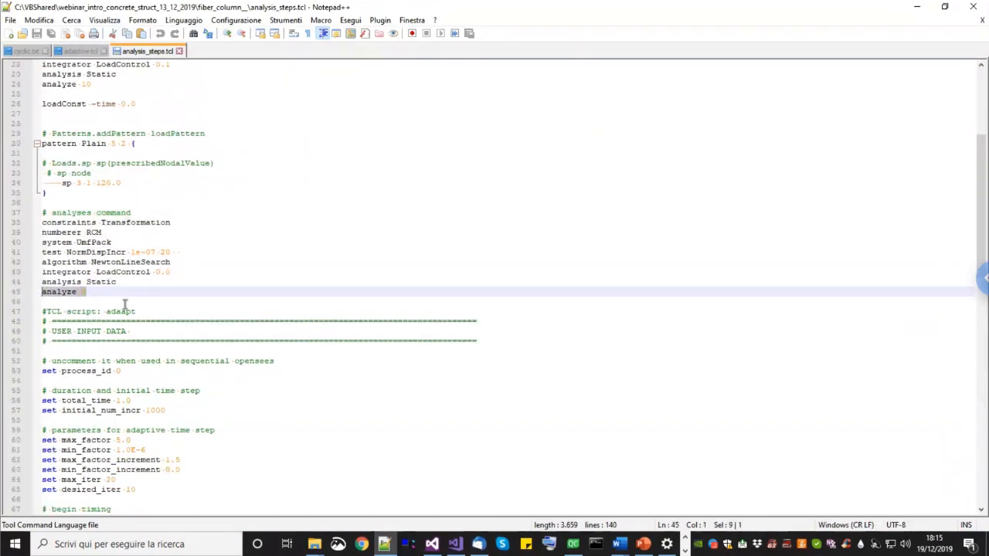
scroll(123, 304, down, 6)
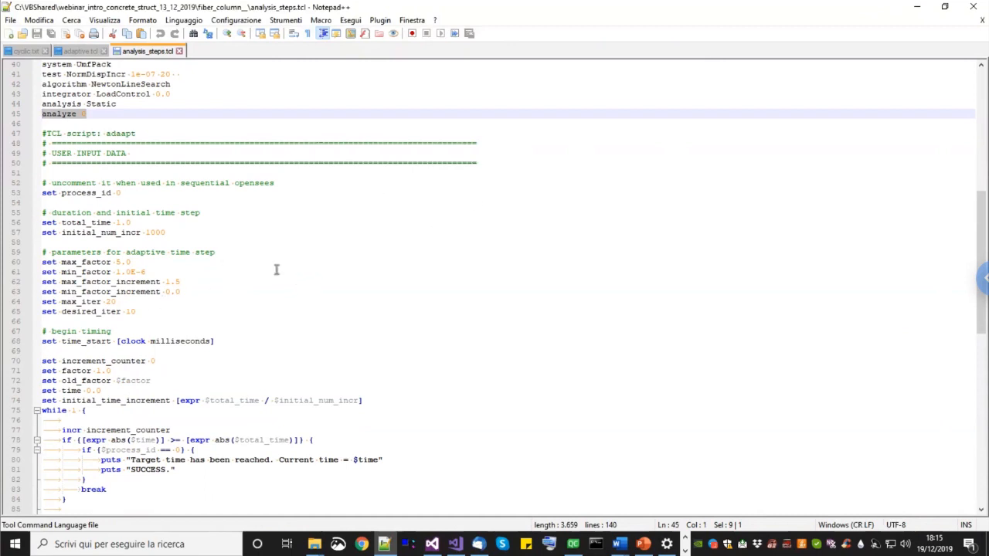
click(917, 7)
Step: Switch back to STKO, change to the post-processor and open the results.mpco database from the fiber_column__ folder
click(685, 542)
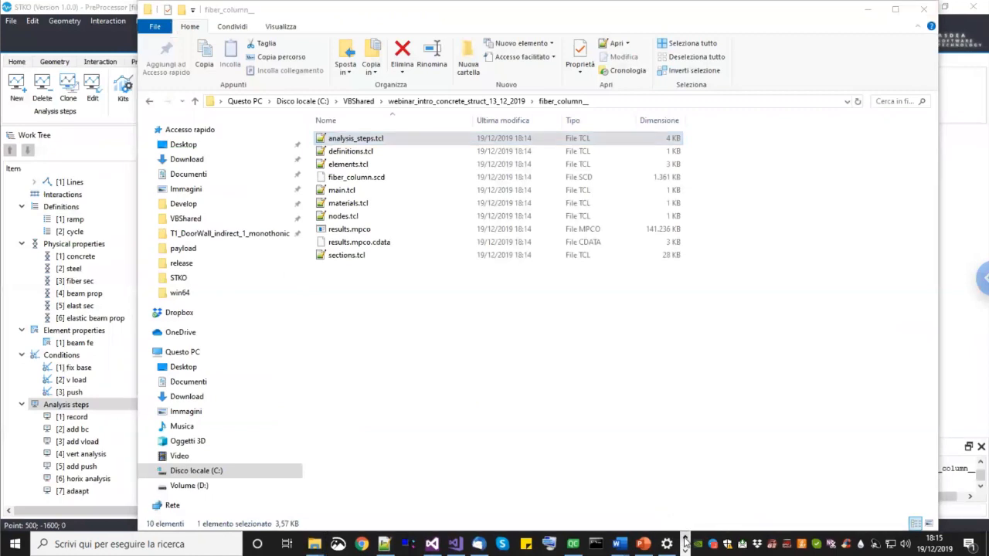
click(685, 551)
click(318, 544)
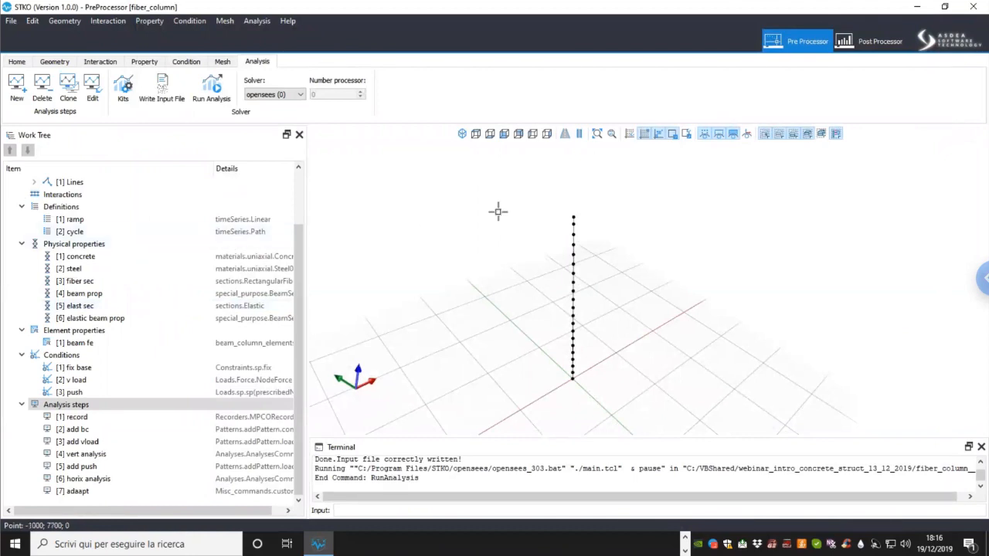
click(869, 48)
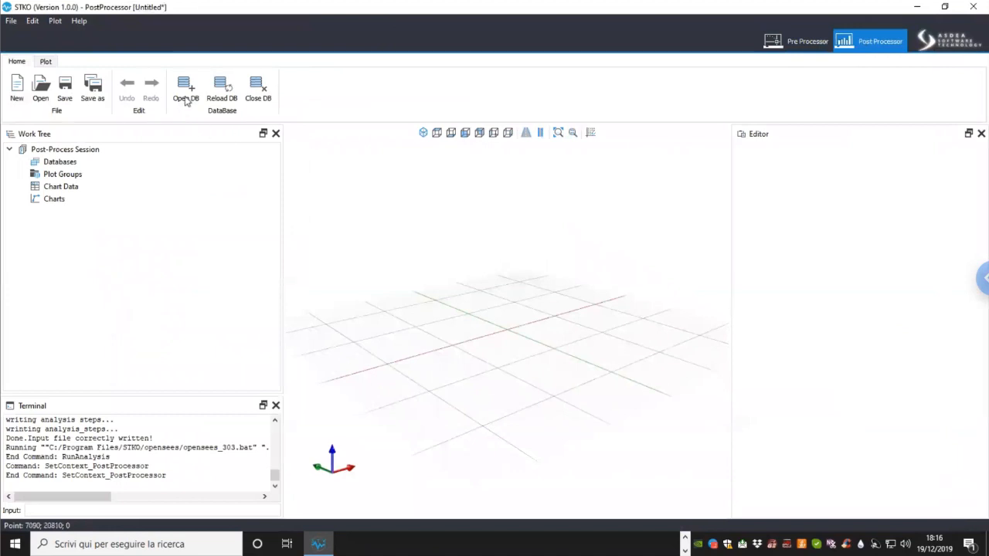
click(185, 98)
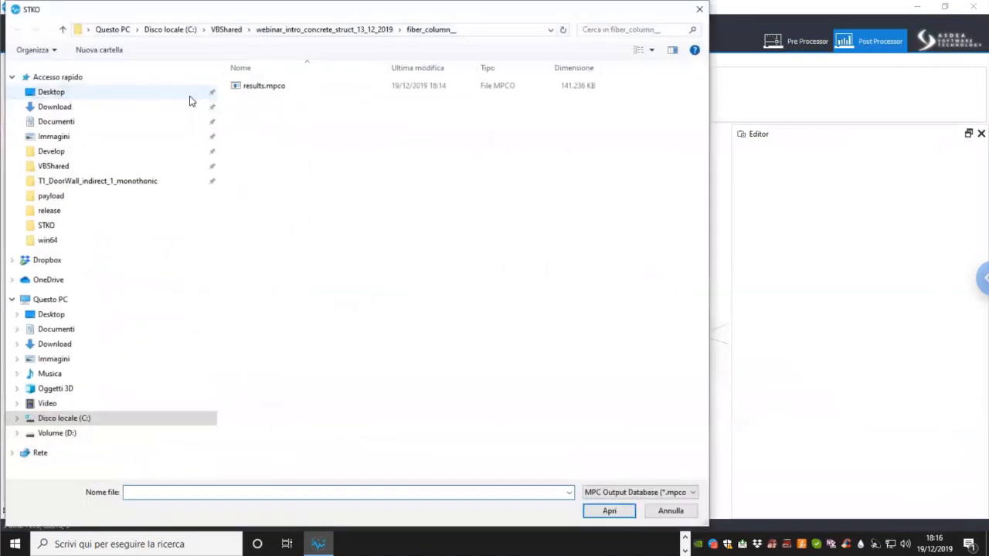
click(266, 89)
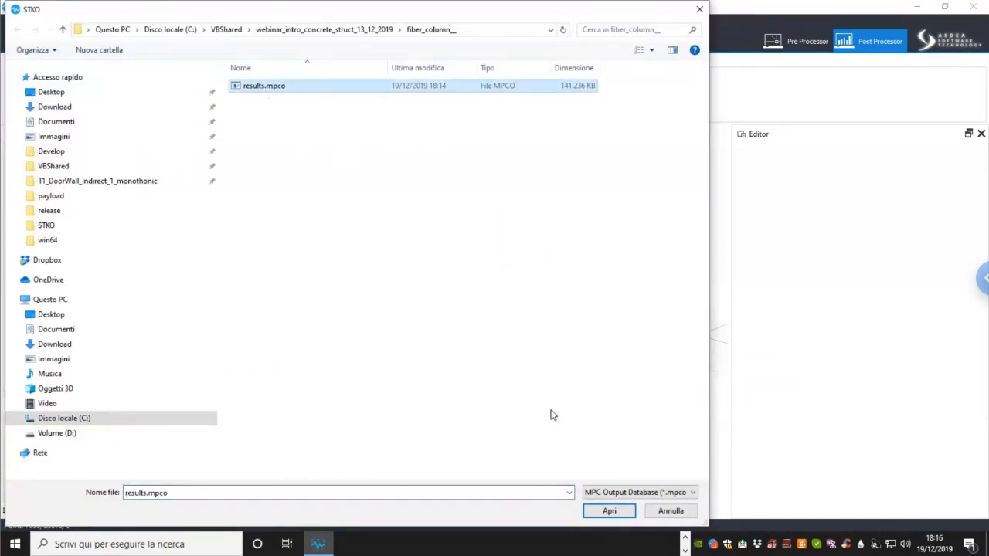
click(609, 512)
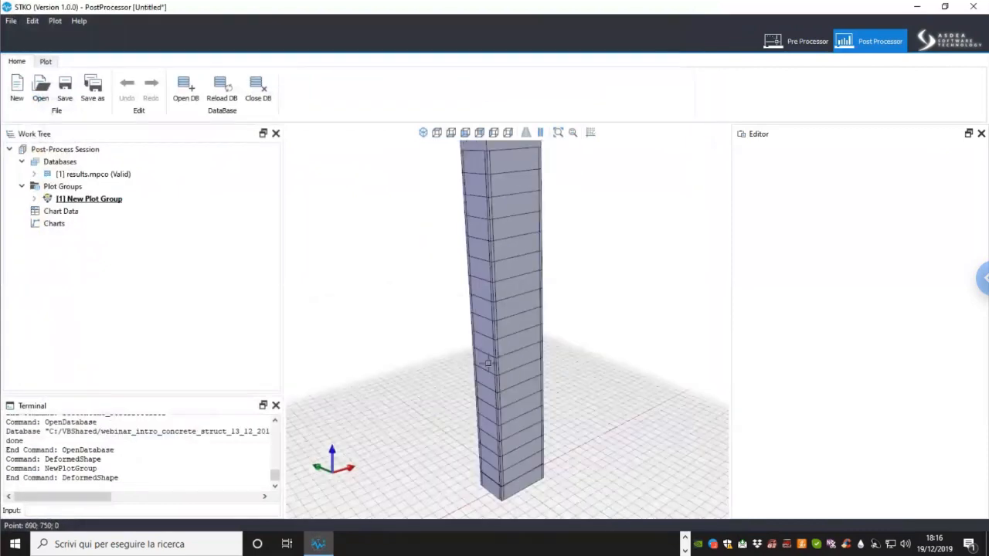
scroll(493, 308, down, 4)
middle_drag(555, 298, 558, 320)
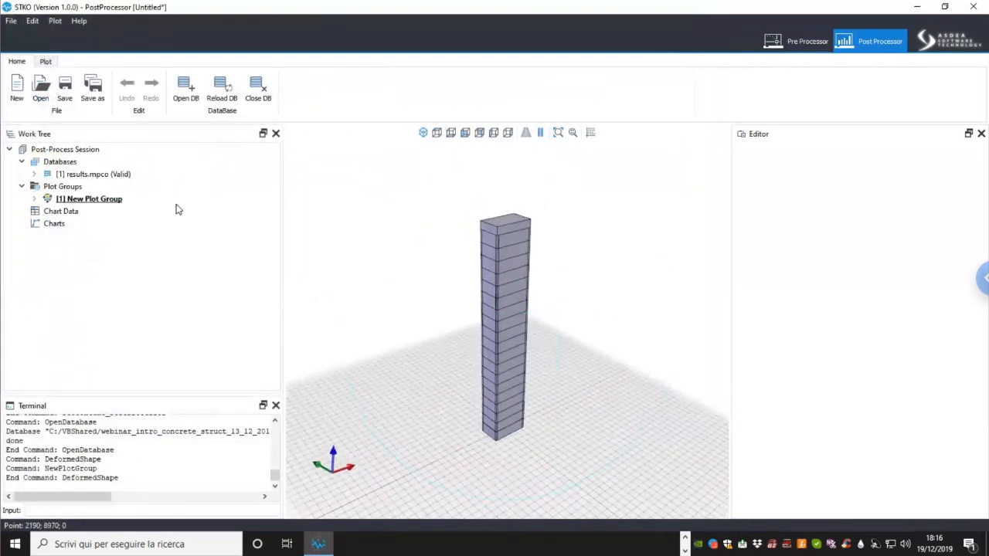
Step: Expand the results.mpco database and examine its MODEL_STAGE[1] and MODEL_STAGE[2] contents, collapsing the databases again
click(67, 175)
click(34, 174)
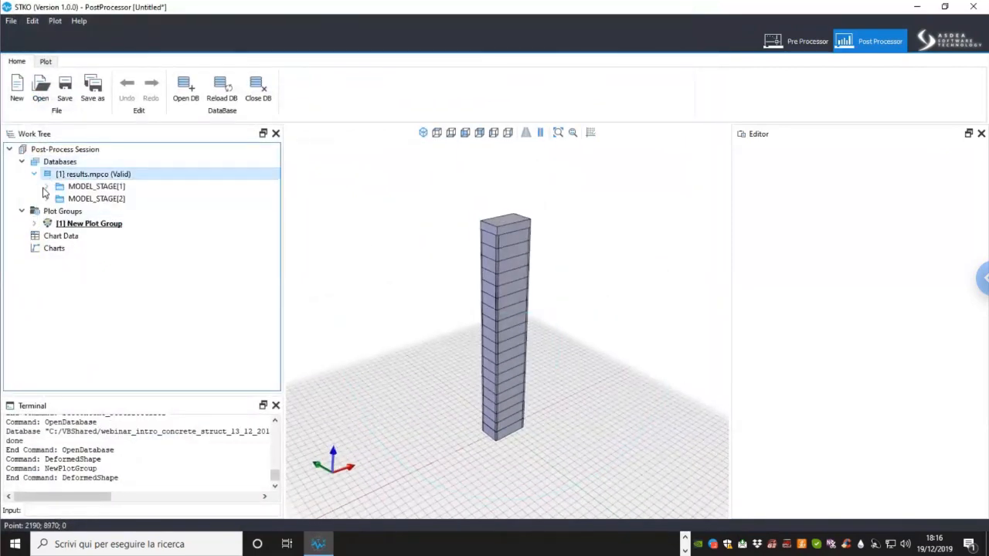
click(47, 198)
click(46, 198)
click(47, 187)
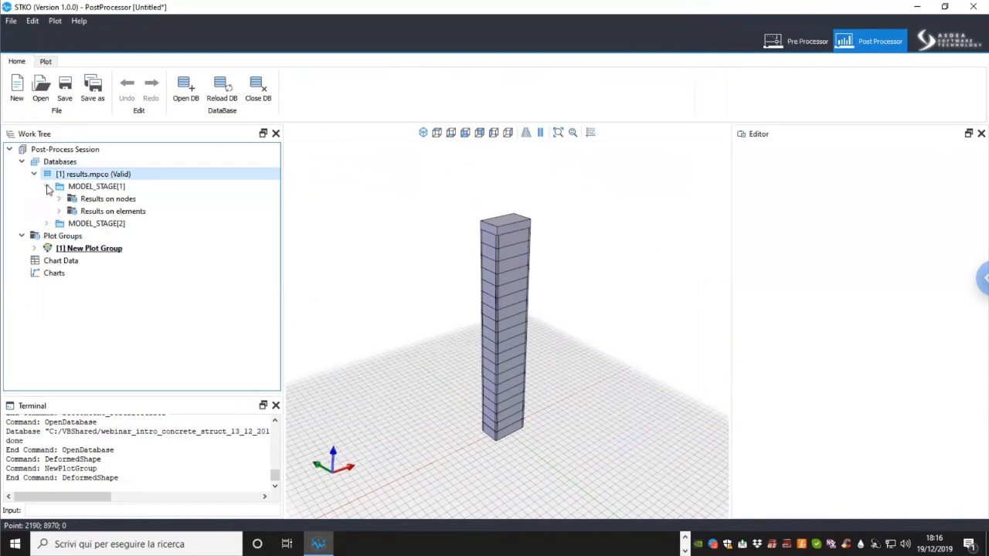
click(48, 187)
click(83, 187)
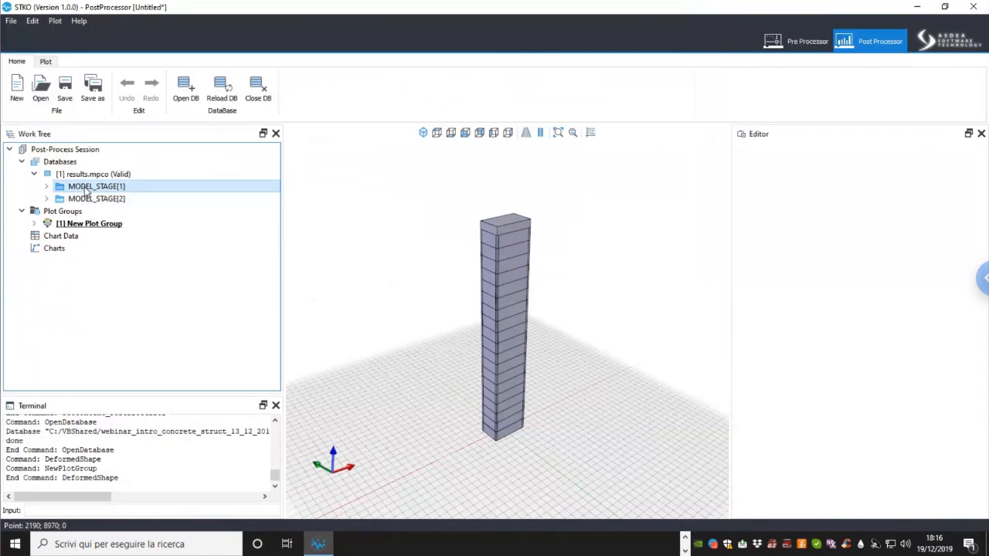
click(33, 175)
click(22, 162)
click(35, 175)
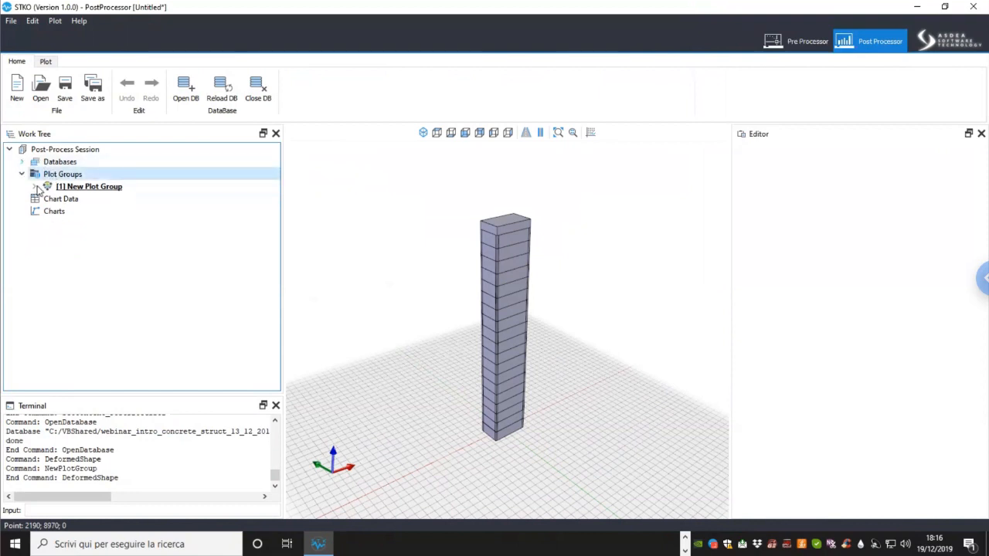
Step: Expand the plot group and delete its Deformed Shape plot
click(36, 187)
click(93, 187)
click(93, 200)
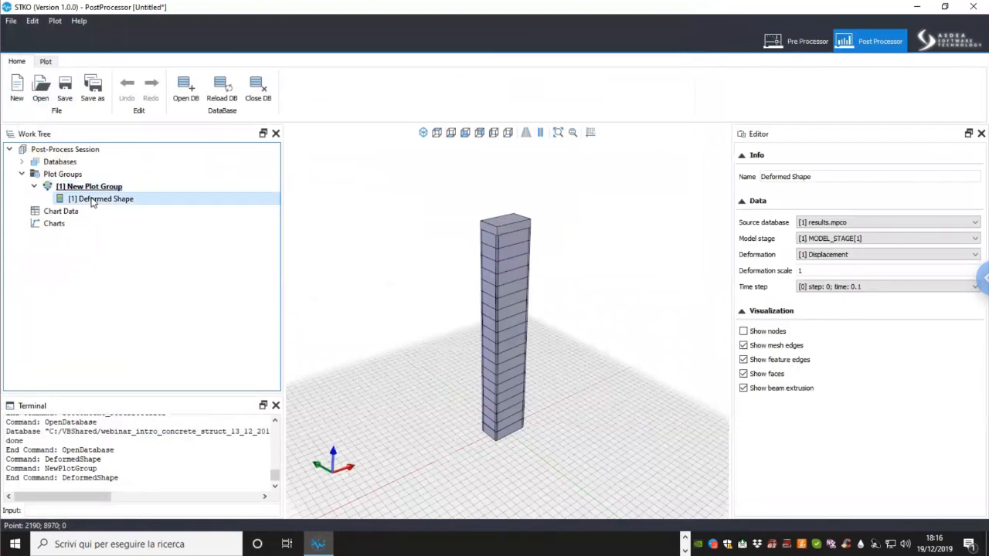
right_click(108, 207)
click(113, 207)
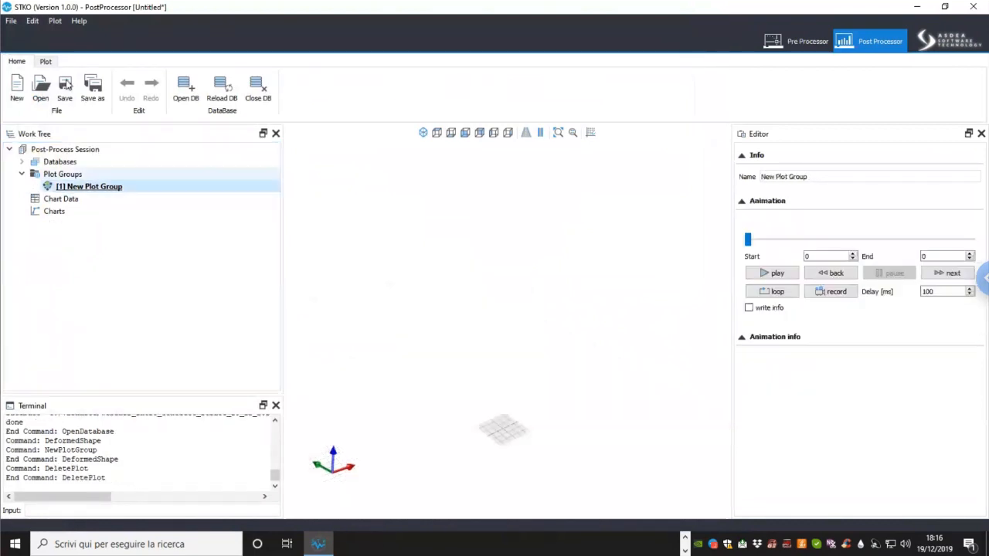
Step: Add a Surface Color Map plot to the plot group and examine its data, color map and remaining settings
click(46, 61)
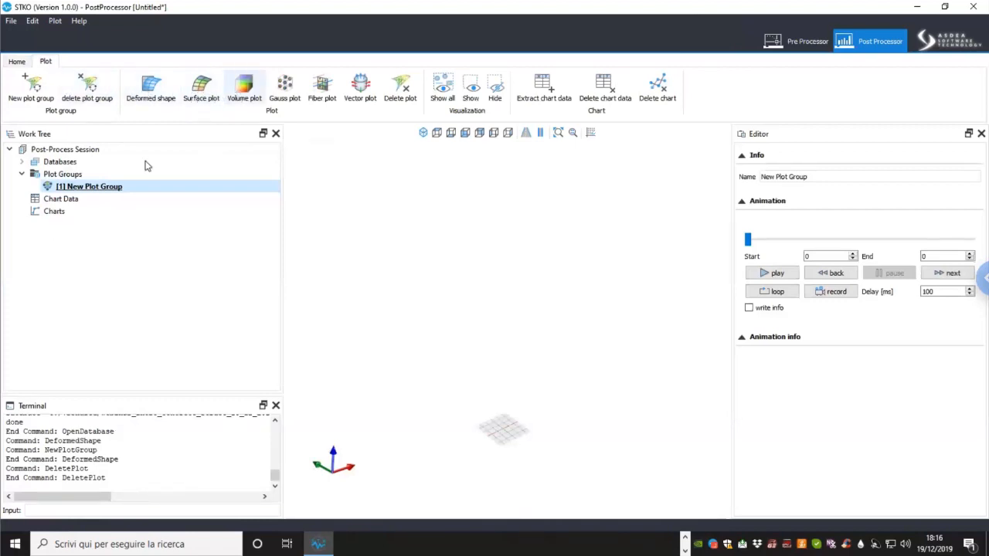
click(200, 93)
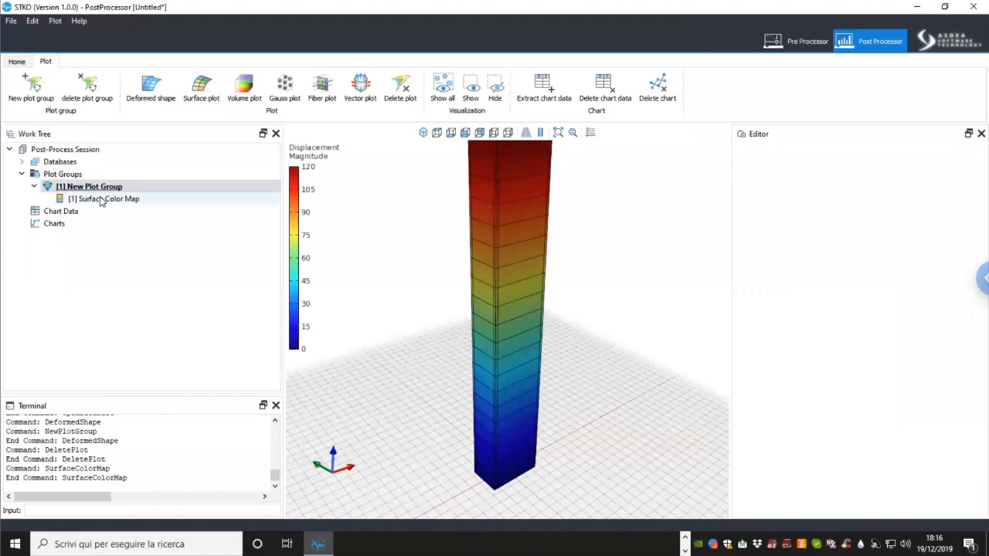
click(101, 200)
drag(593, 315, 580, 238)
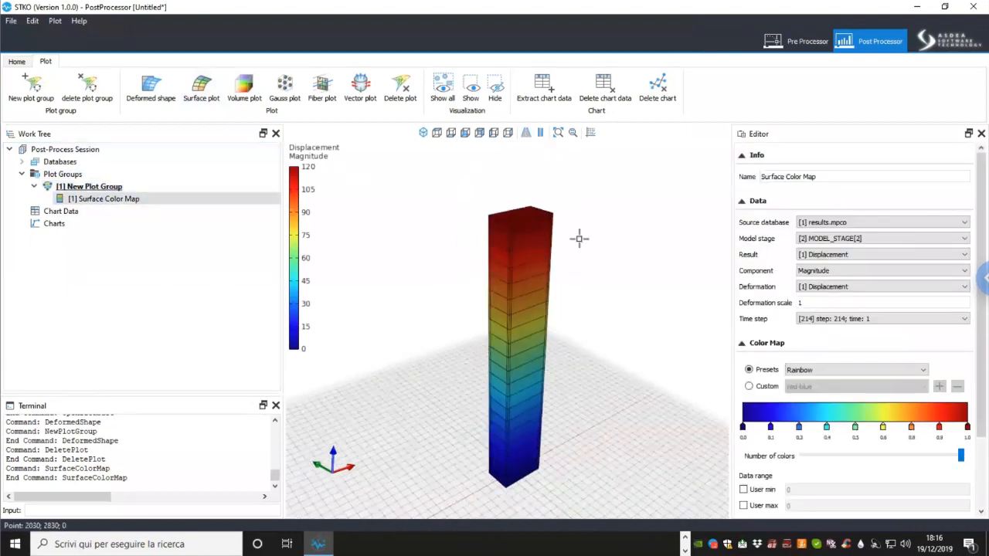
click(86, 201)
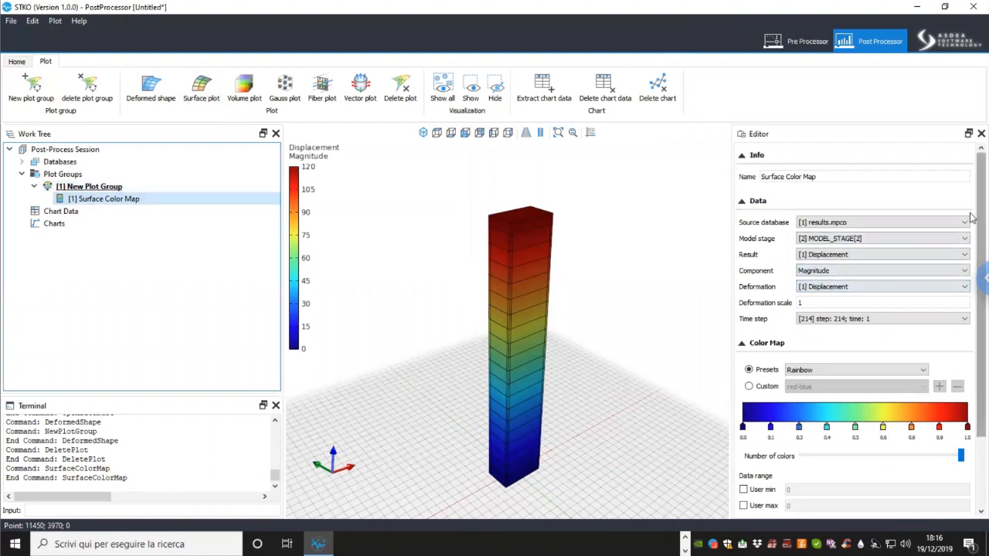
scroll(972, 258, down, 1)
scroll(972, 263, down, 4)
scroll(973, 263, up, 5)
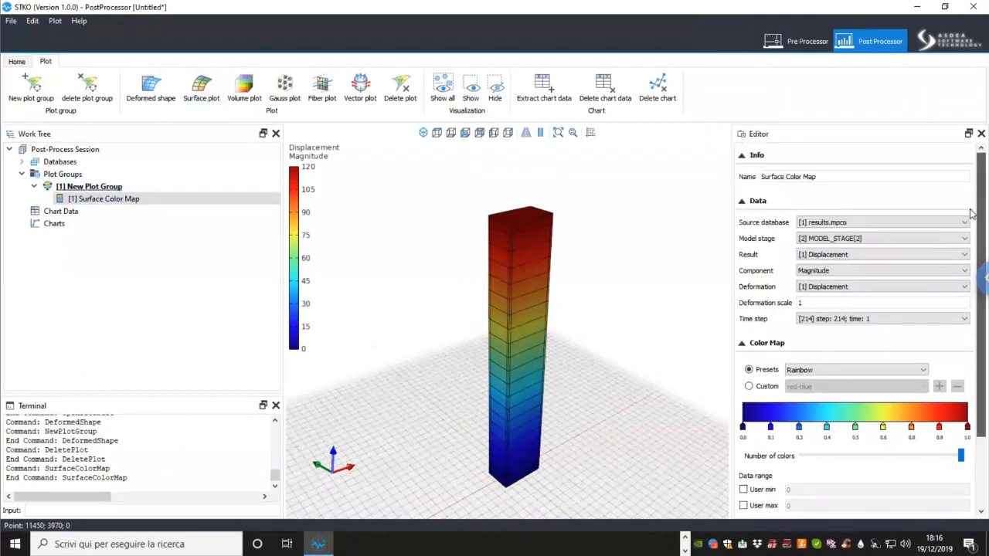
drag(818, 176, 755, 177)
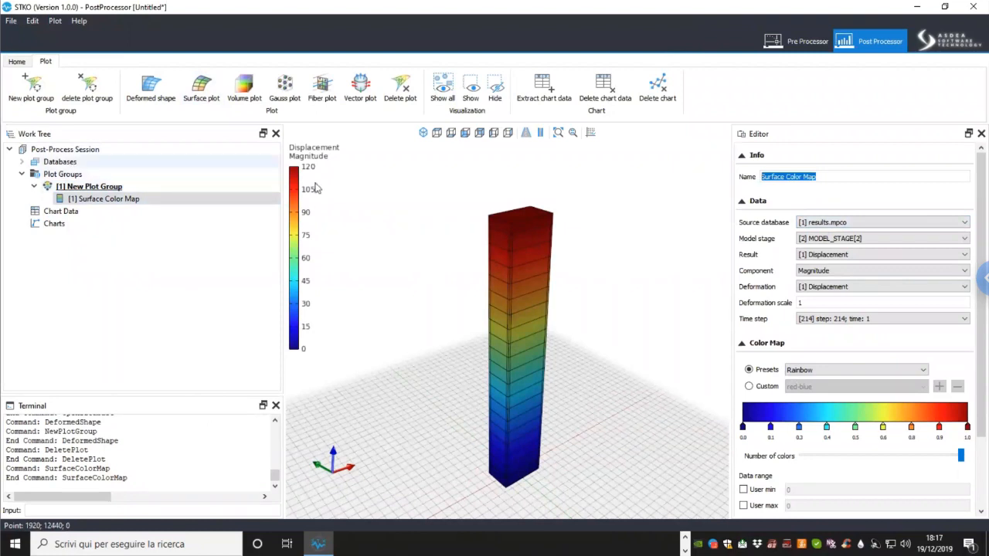
Step: Switch the surface color map's model stage to MODEL_STAGE[1] and back to MODEL_STAGE[2]
click(858, 240)
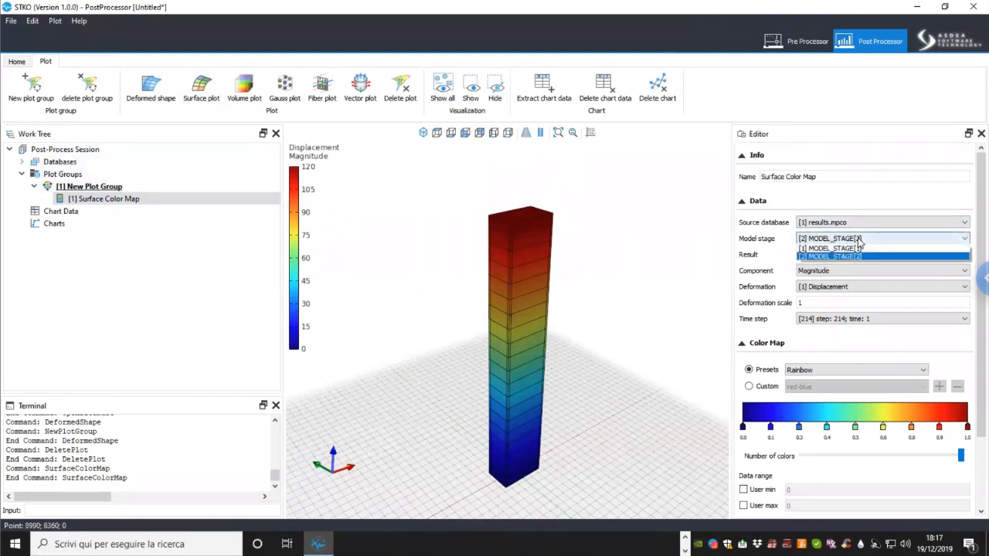
click(857, 248)
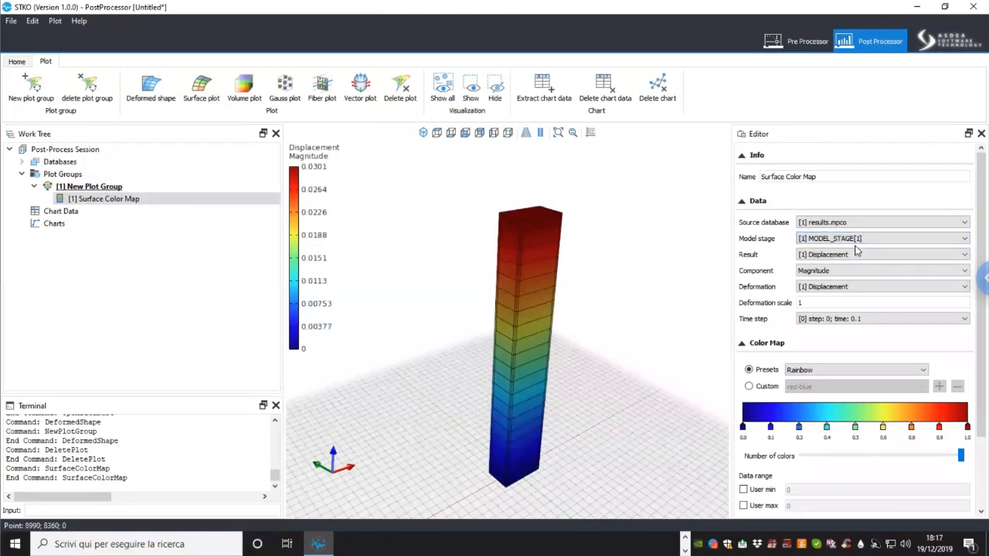
click(858, 244)
click(856, 258)
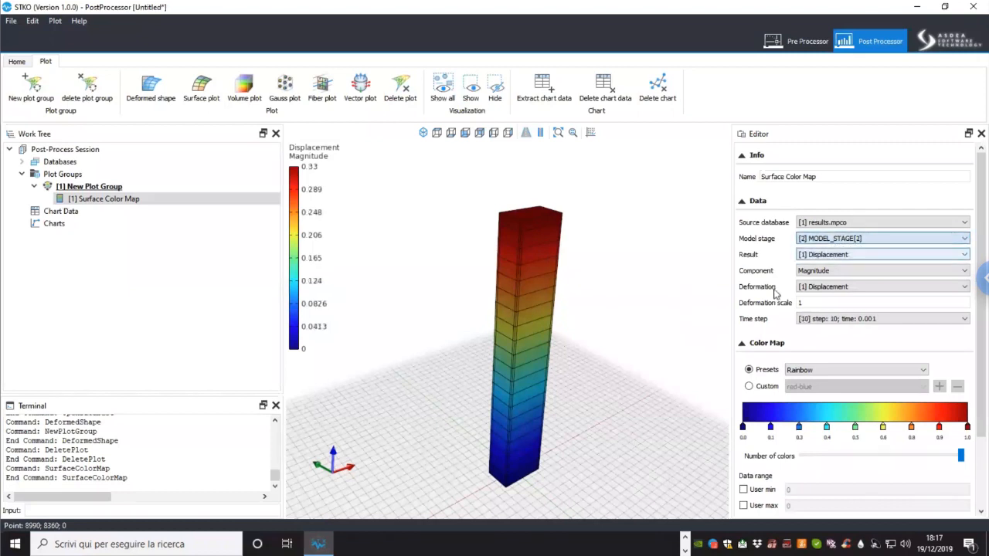
Step: Check the result, component and deformation choices of the surface color map, keeping Displacement and Magnitude
click(851, 258)
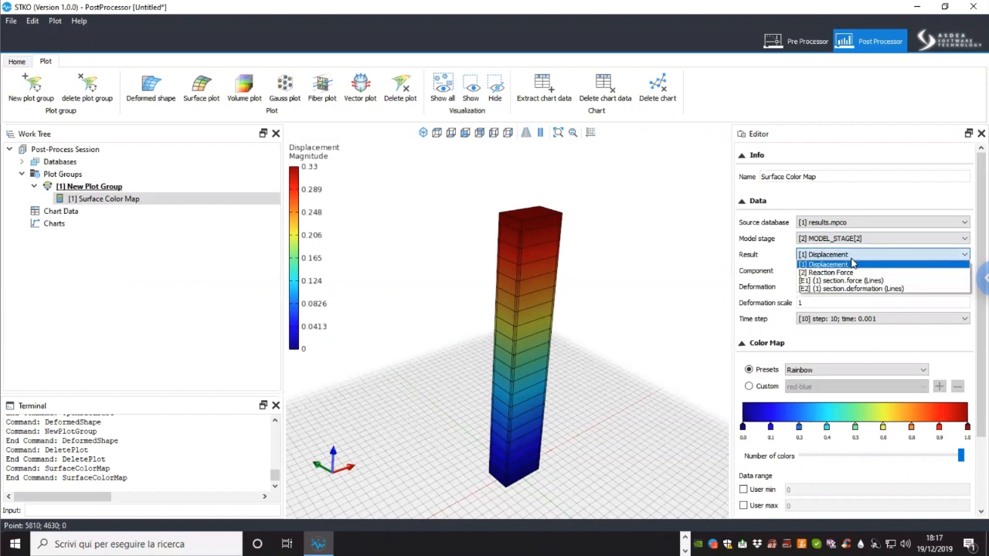
click(853, 262)
click(841, 270)
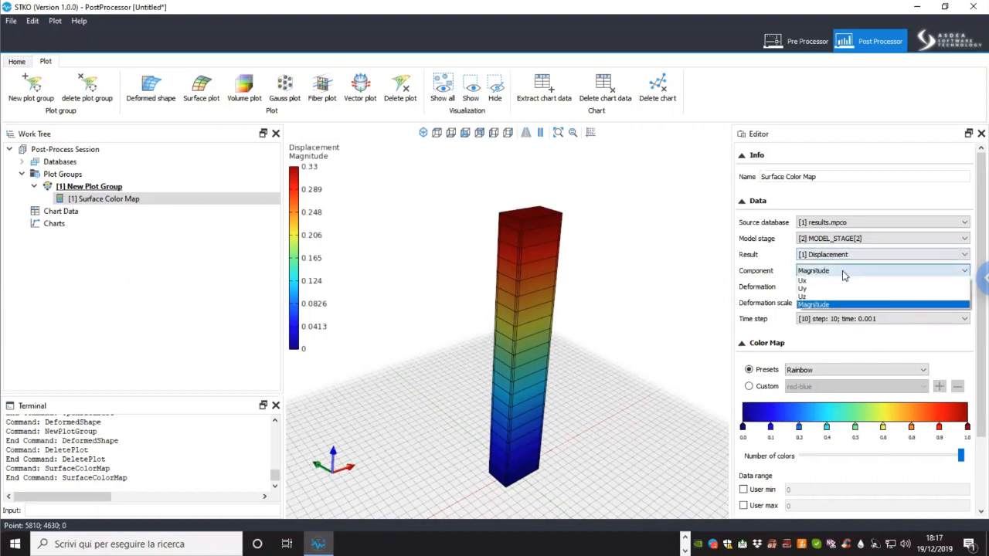
click(844, 272)
click(834, 288)
click(830, 295)
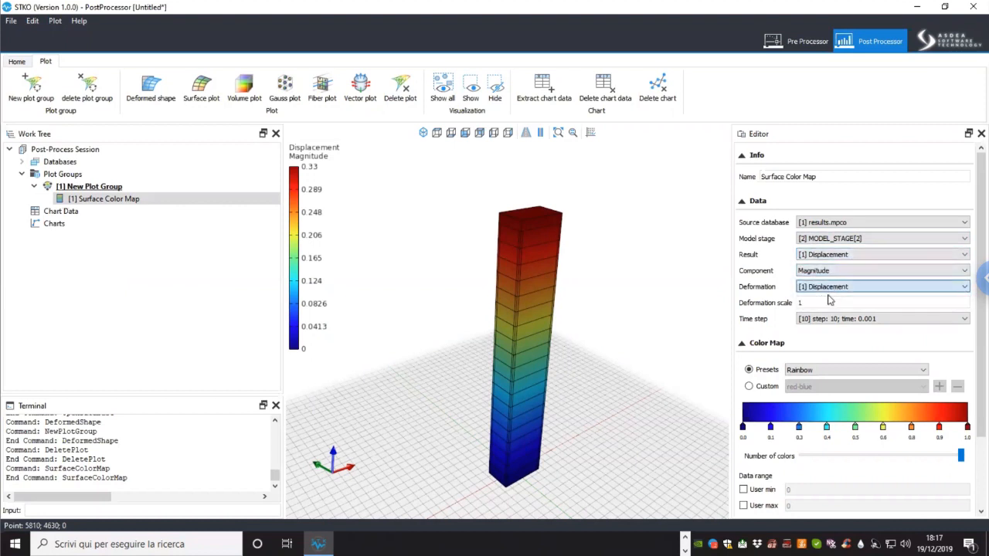
Step: Set the surface color map's deformation scale to 10 and advance the plot group's animation to frame 187
click(829, 302)
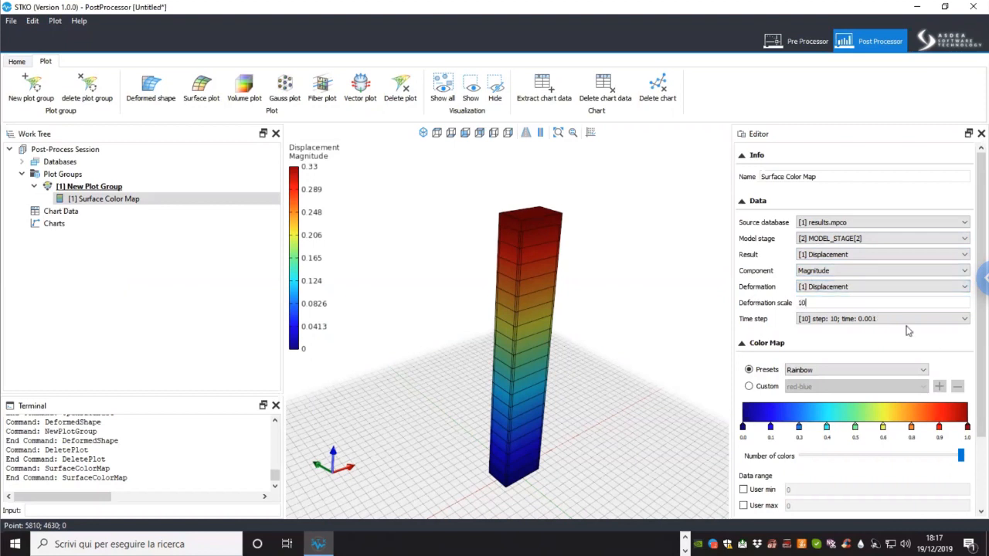
click(135, 190)
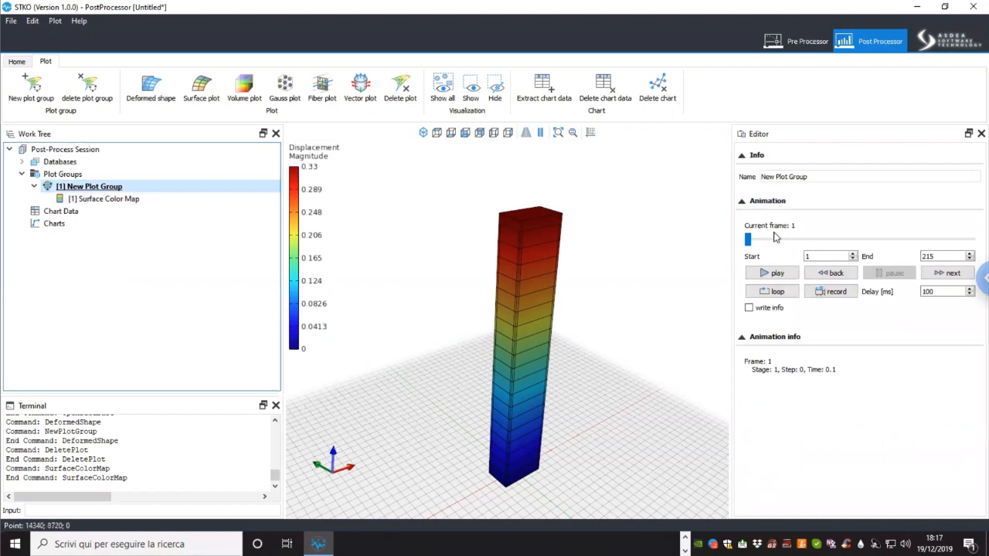
drag(752, 242, 944, 240)
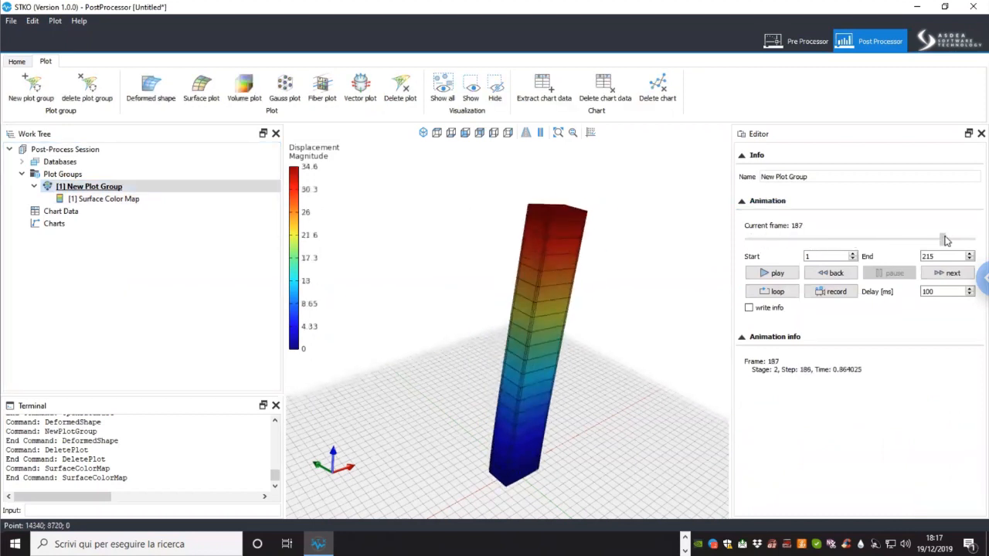
Step: Delete the surface color map, add a Volume Color Map plot to the plot group and show its settings
click(99, 200)
right_click(104, 200)
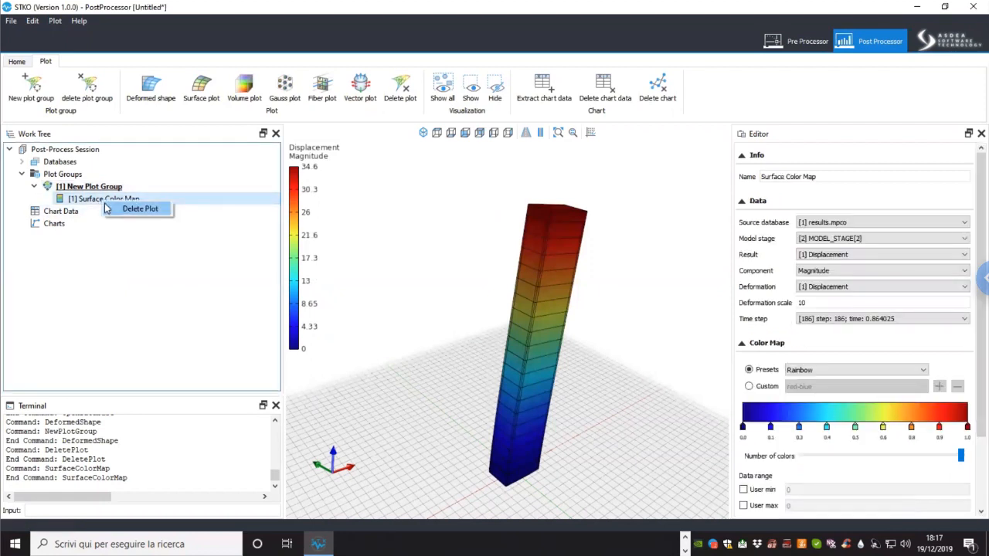
click(109, 209)
right_click(103, 190)
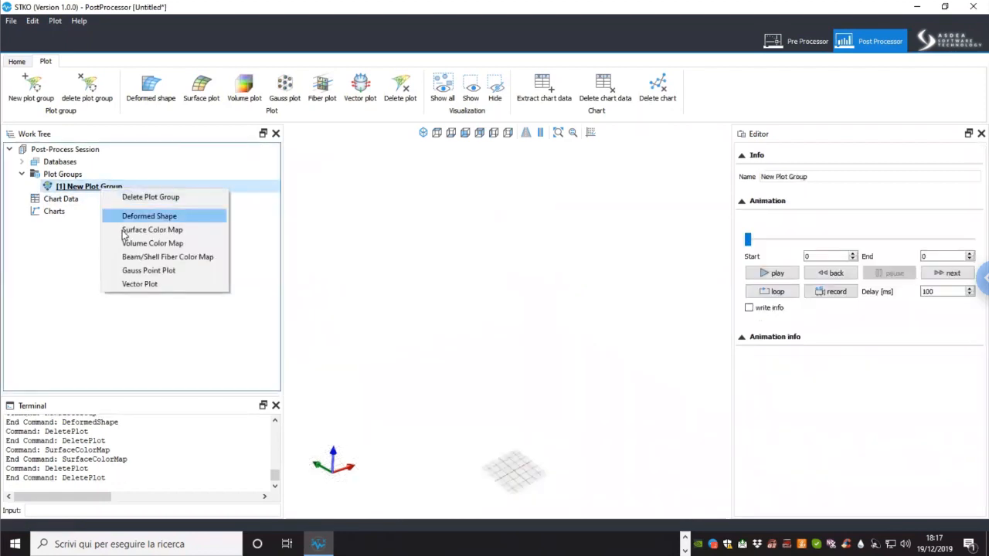
click(123, 243)
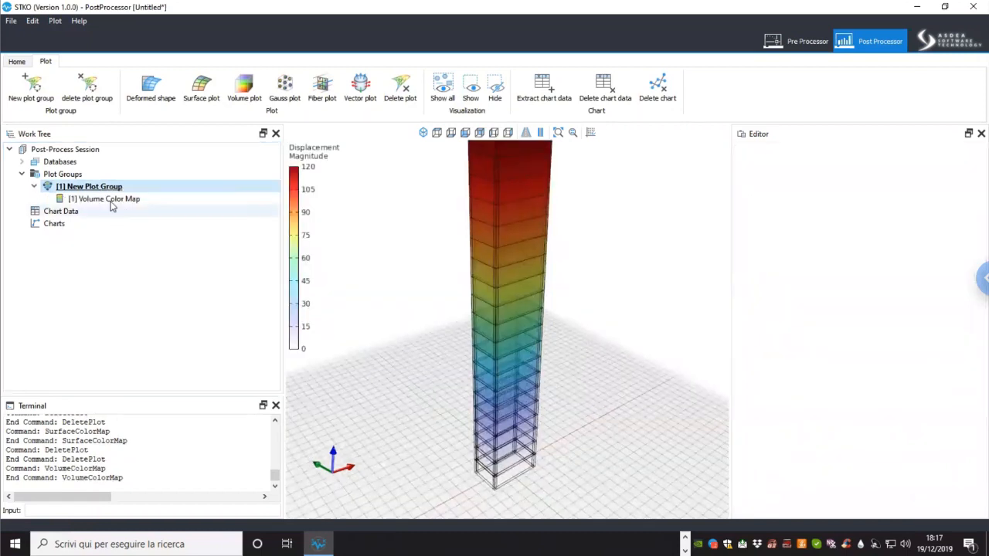
click(110, 201)
Step: Inspect the column's volume color map up close and check the grid settings, accepting them as they are
scroll(504, 397, down, 3)
middle_drag(527, 330, 611, 143)
scroll(488, 319, up, 5)
click(590, 133)
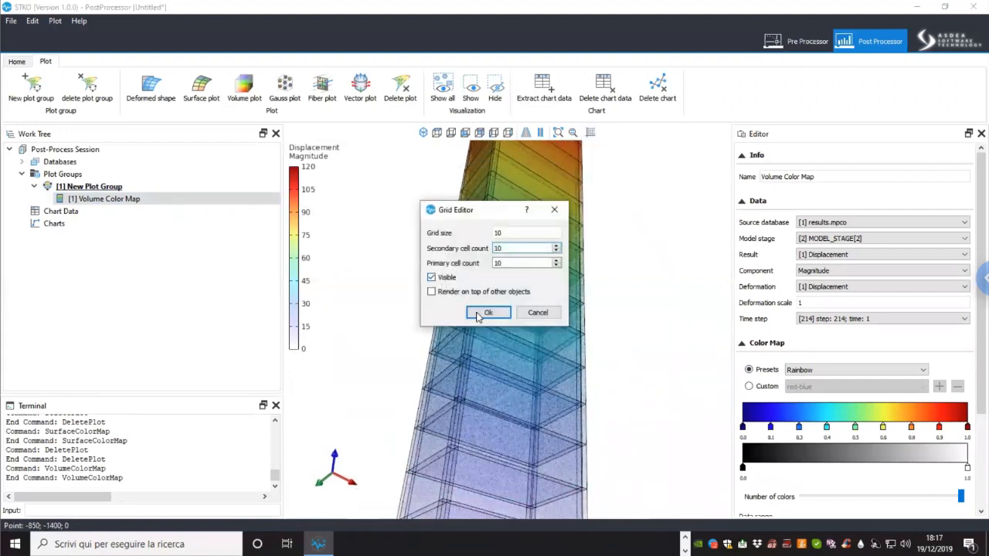
click(478, 317)
middle_drag(477, 316, 468, 387)
Step: Replace the volume color map with a Vector Plot and check its available results, keeping Displacement
click(190, 208)
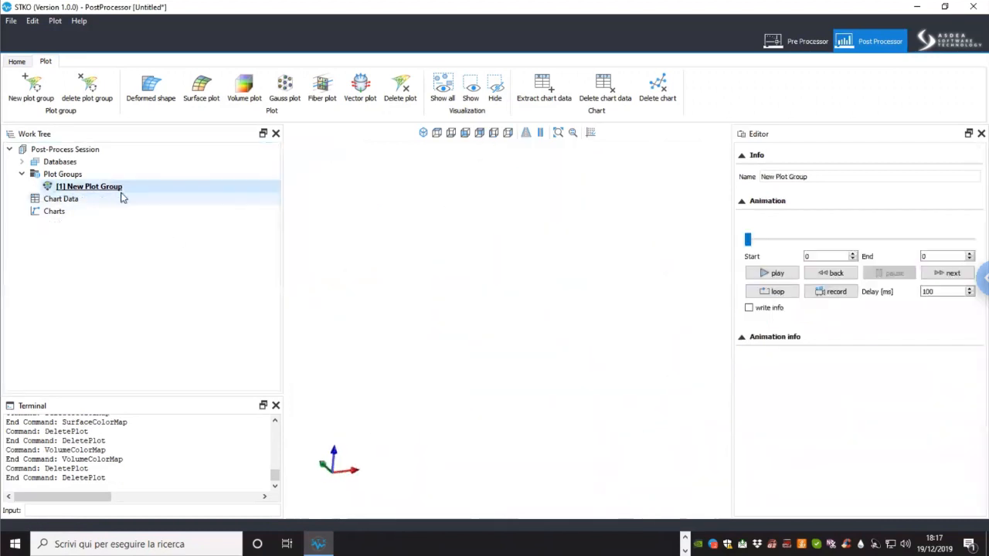
right_click(121, 191)
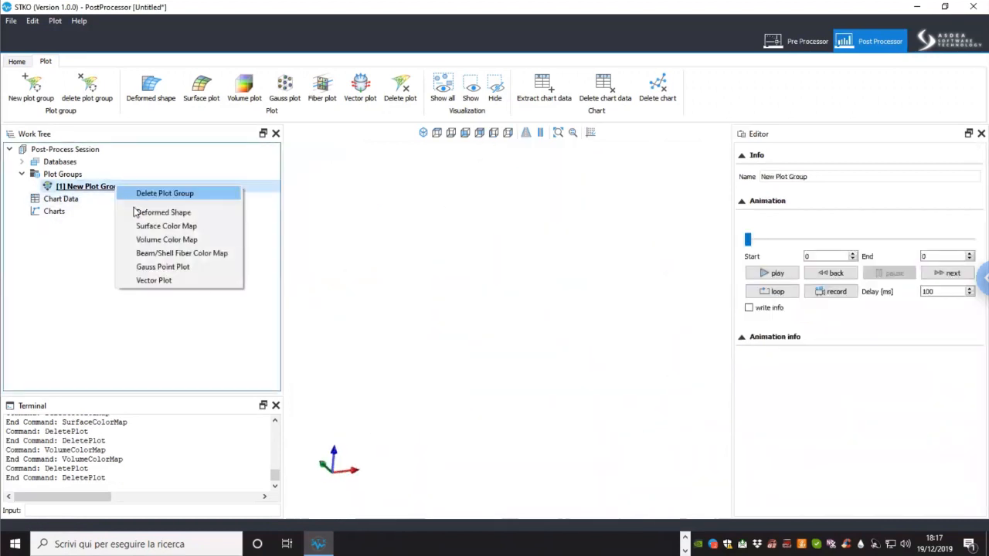
click(147, 281)
middle_drag(506, 340, 547, 442)
scroll(503, 272, up, 5)
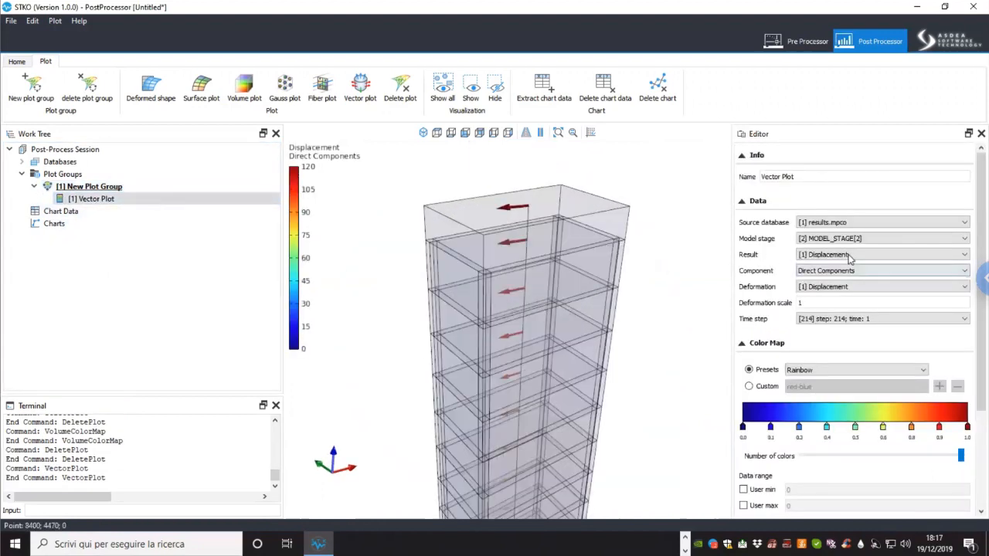
click(847, 256)
click(850, 263)
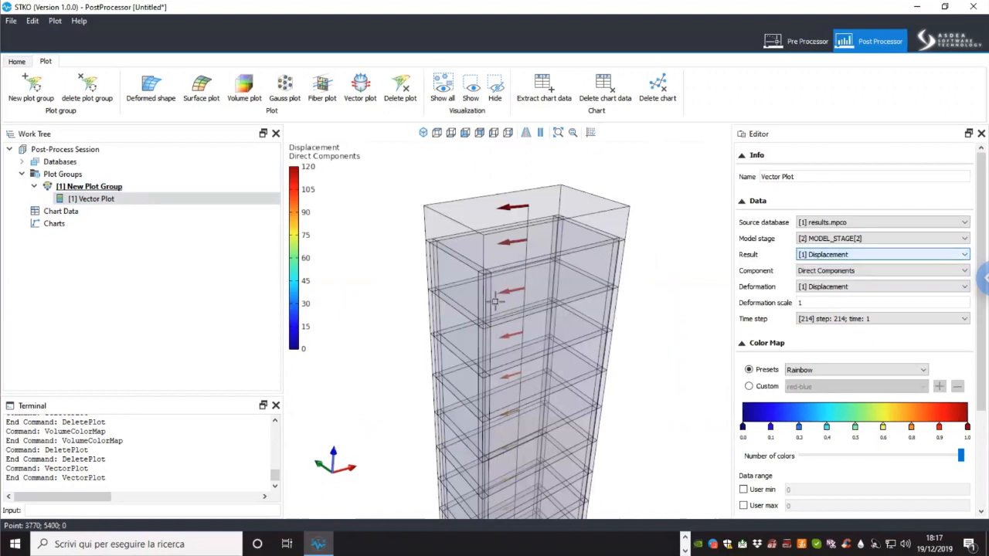
Step: Delete the vector plot, add a Gauss Point Plot to the plot group and show its settings
click(109, 199)
right_click(109, 198)
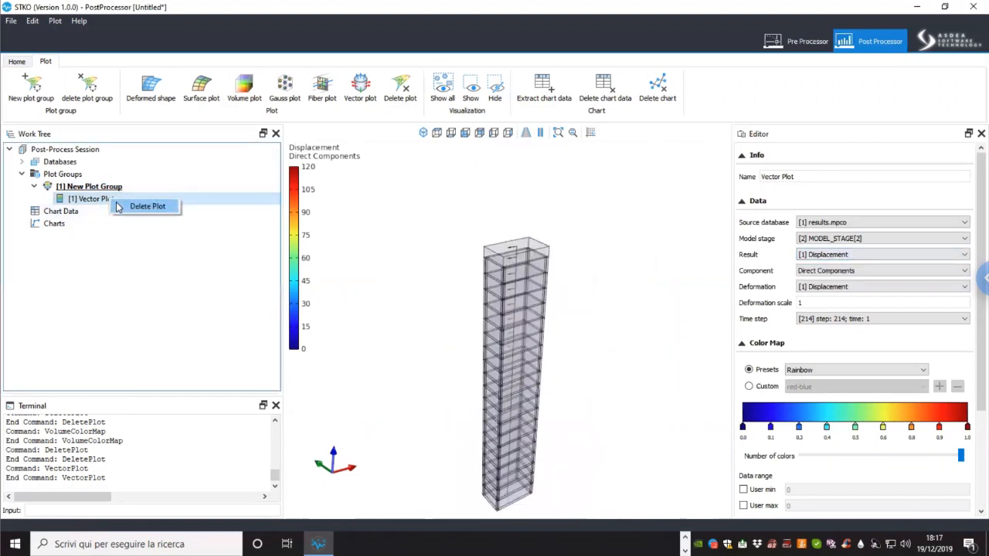
click(118, 204)
right_click(119, 193)
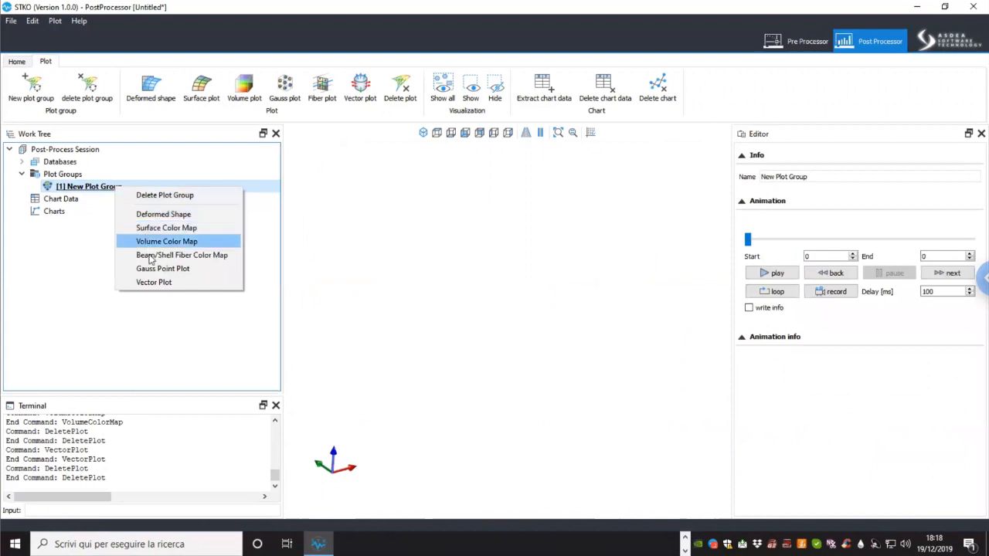
click(156, 269)
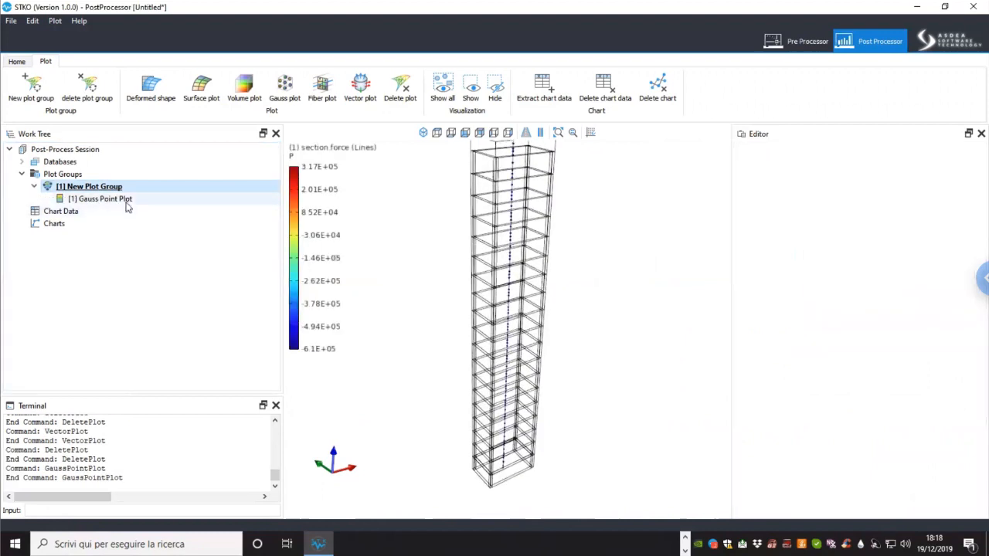
click(124, 200)
Step: Inspect the Gauss points near the column's base and set the plot's result to section.deformation (Lines)
middle_drag(539, 392, 539, 388)
scroll(506, 371, up, 2)
scroll(505, 371, down, 3)
scroll(506, 452, up, 4)
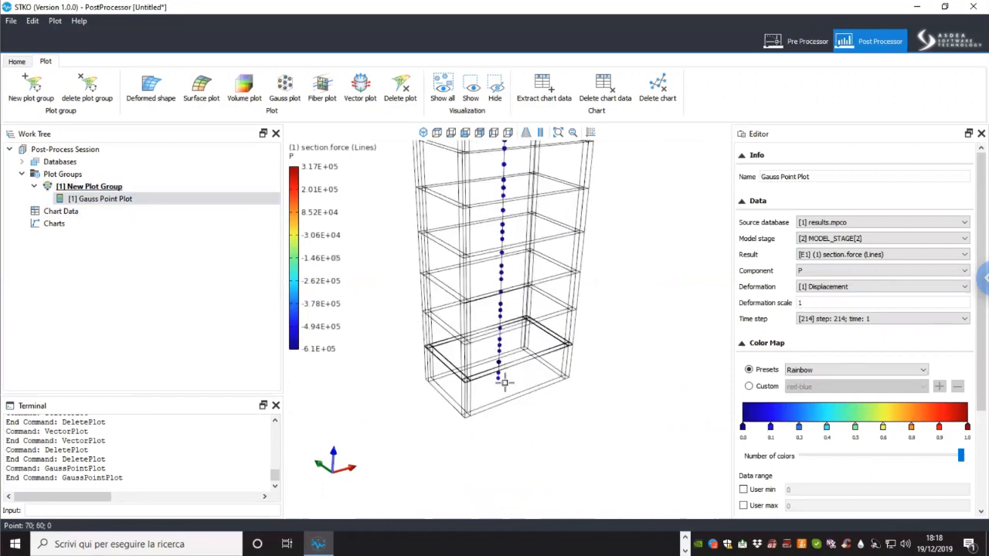
click(850, 256)
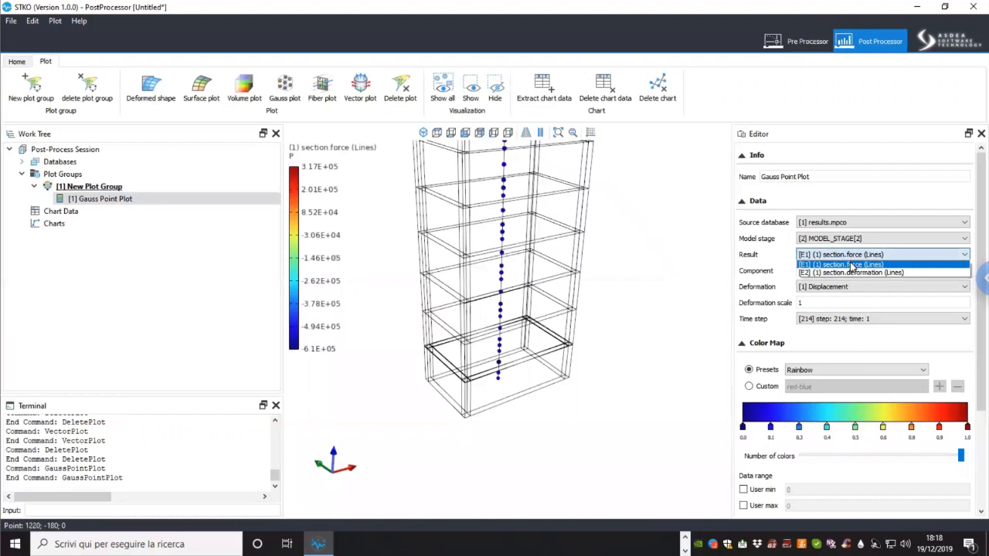
click(851, 273)
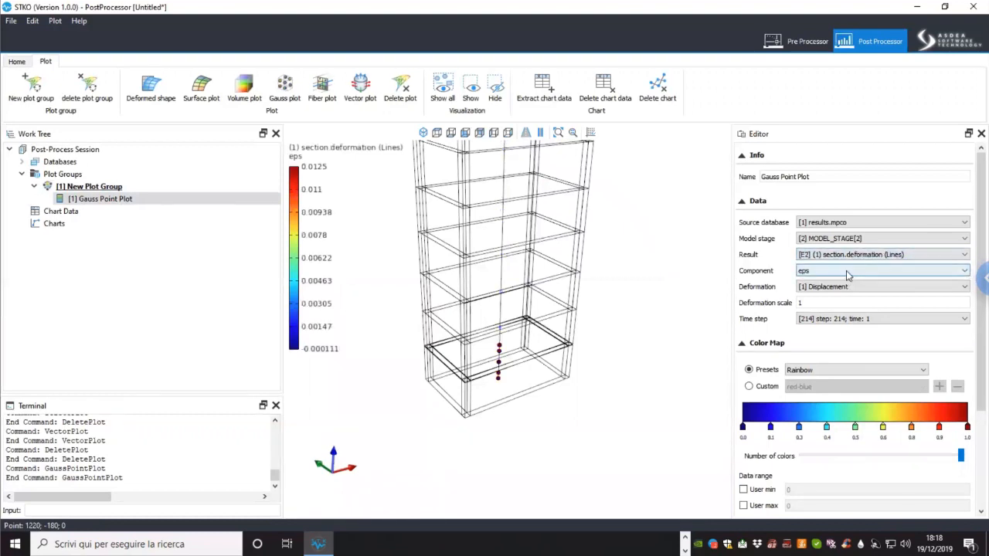
Step: Set the Gauss Point Plot's component to kappaY and its particle size scale factor to 5
click(848, 274)
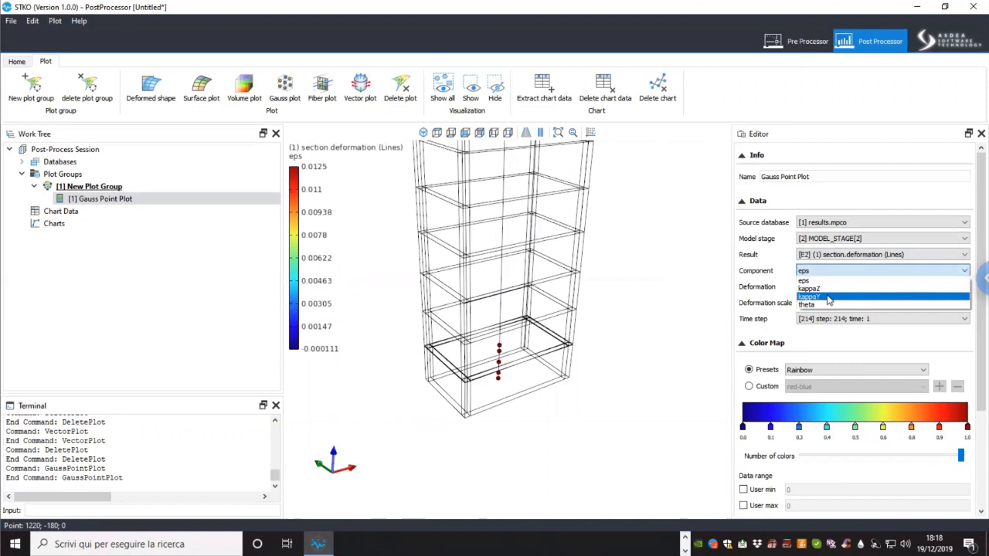
click(829, 300)
scroll(508, 330, down, 3)
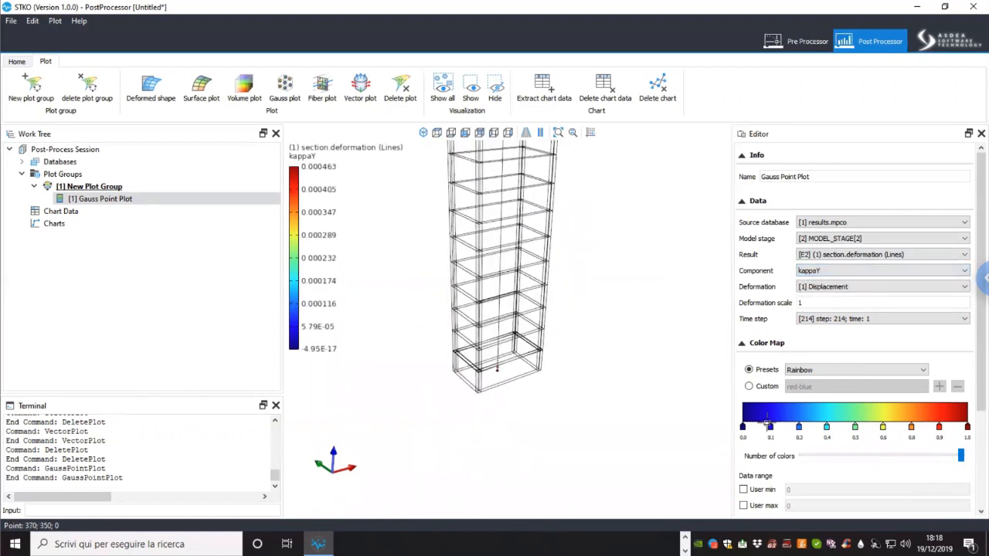
drag(972, 359, 972, 490)
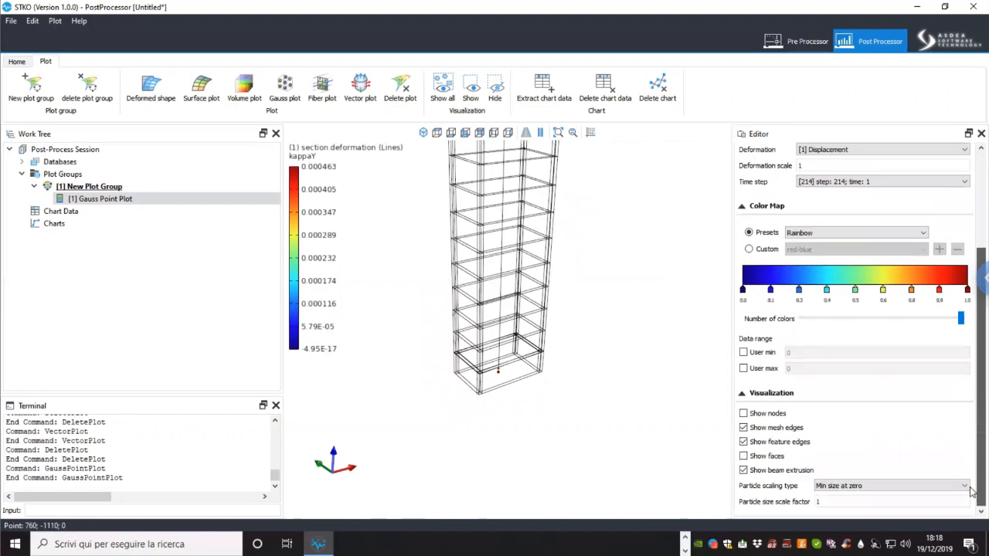
double_click(809, 503)
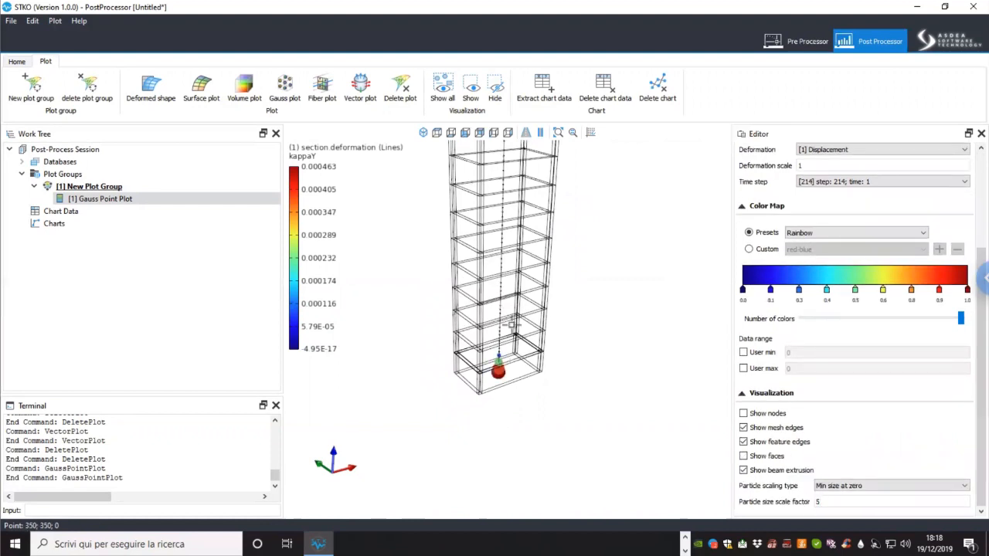
scroll(511, 323, down, 3)
Step: Scrub the plot group's animation forward to frame 177 to view how the Gauss point curvature develops
click(134, 188)
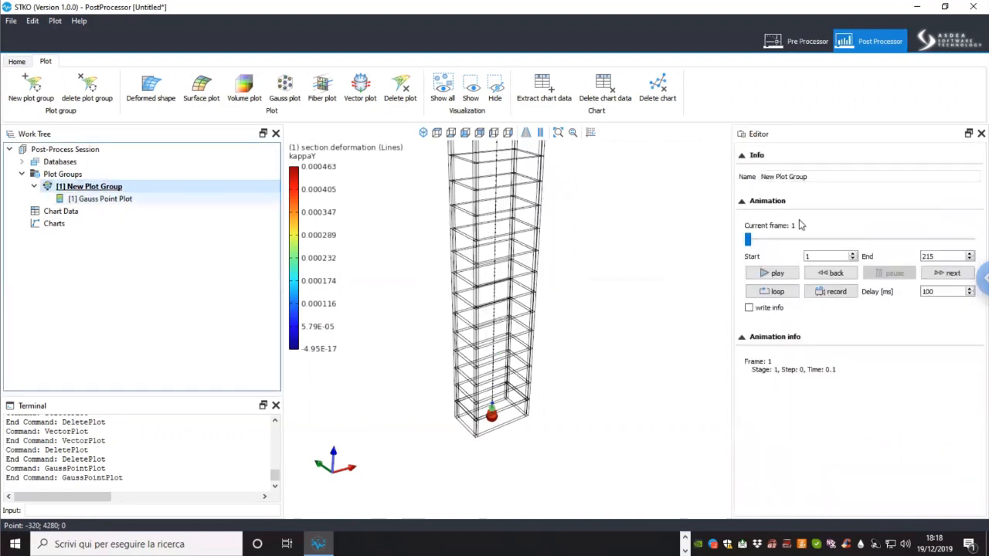
drag(754, 245, 776, 245)
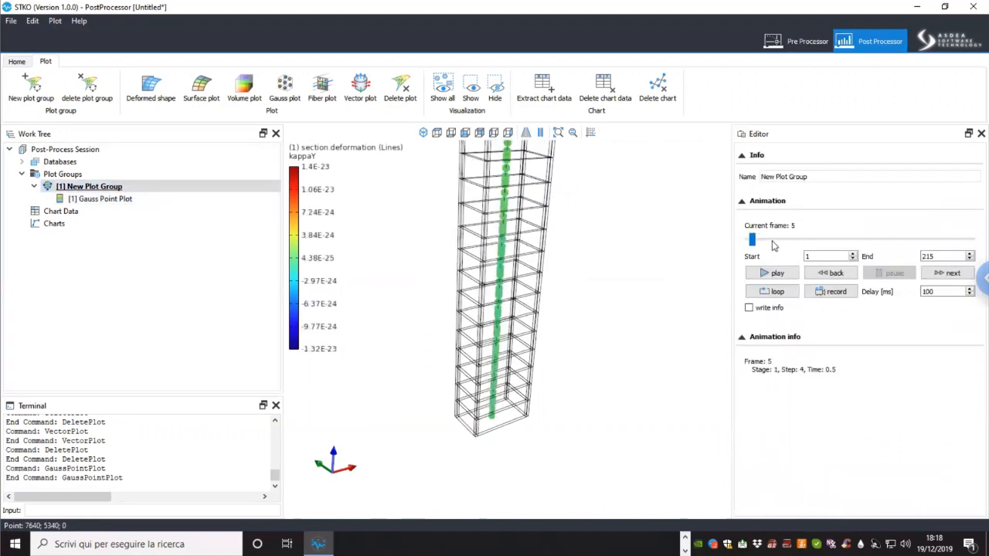
drag(771, 245, 932, 246)
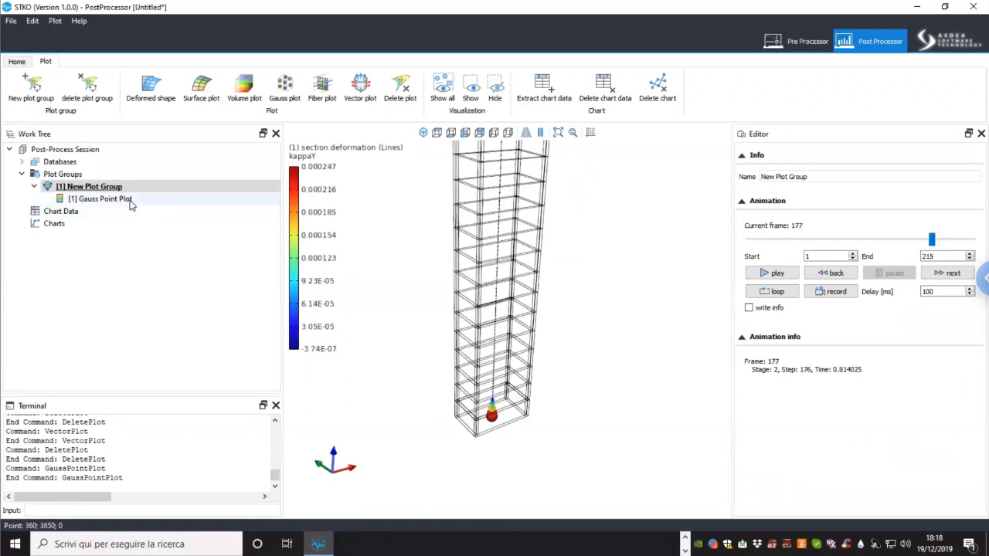
Step: Replace the Gauss Point Plot in the plot group with a Fiber Color Map and show its settings
right_click(126, 199)
click(139, 206)
right_click(121, 192)
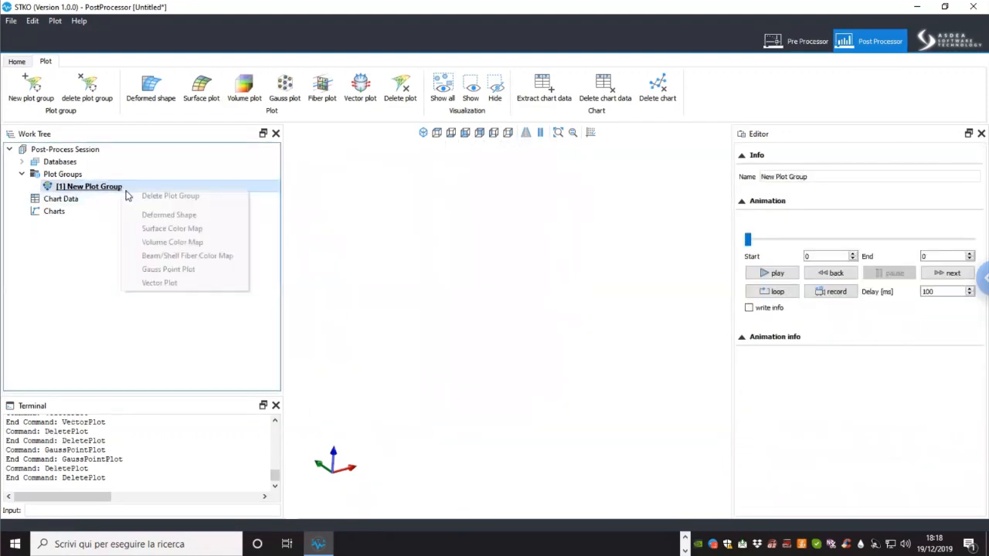
click(165, 256)
click(112, 199)
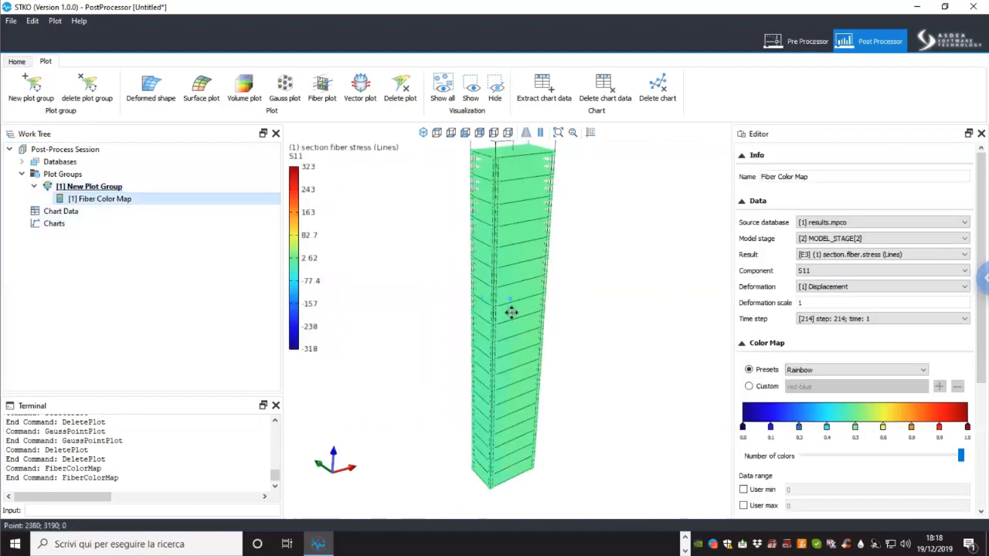
Step: Examine the fiber stress color map along the column and at its base, and review the plot's visualization and material options
middle_drag(512, 312, 508, 372)
scroll(510, 233, up, 7)
scroll(464, 216, down, 5)
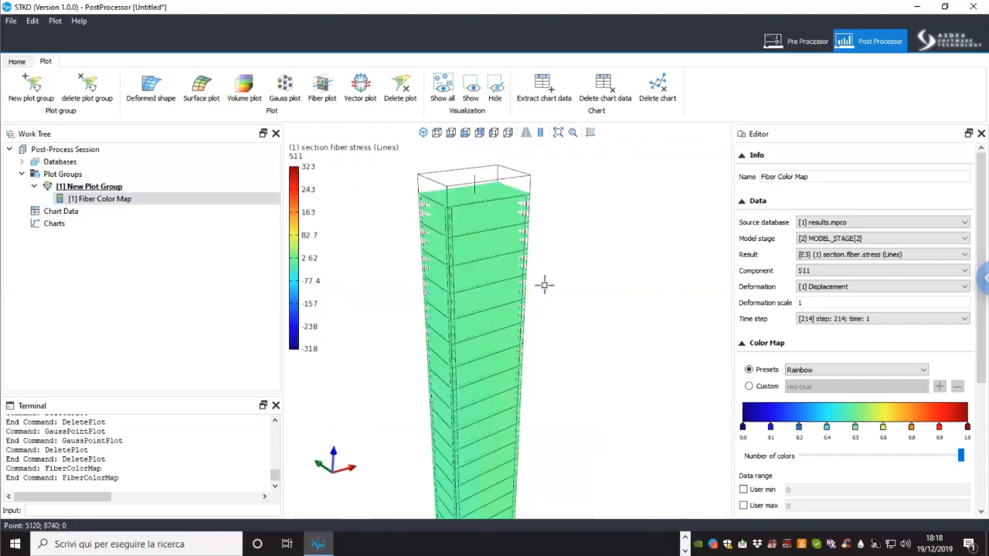
scroll(545, 286, down, 2)
scroll(972, 452, down, 2)
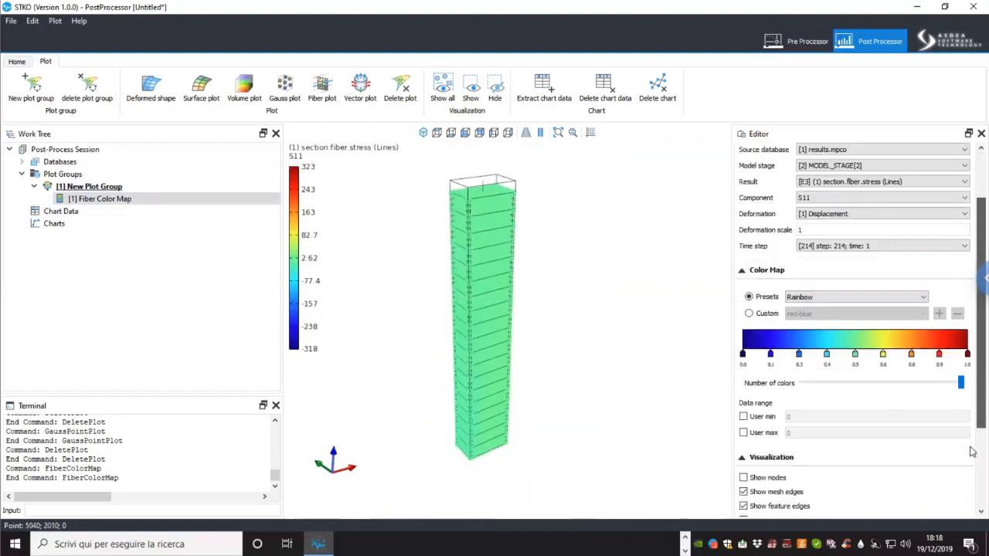
scroll(972, 452, down, 2)
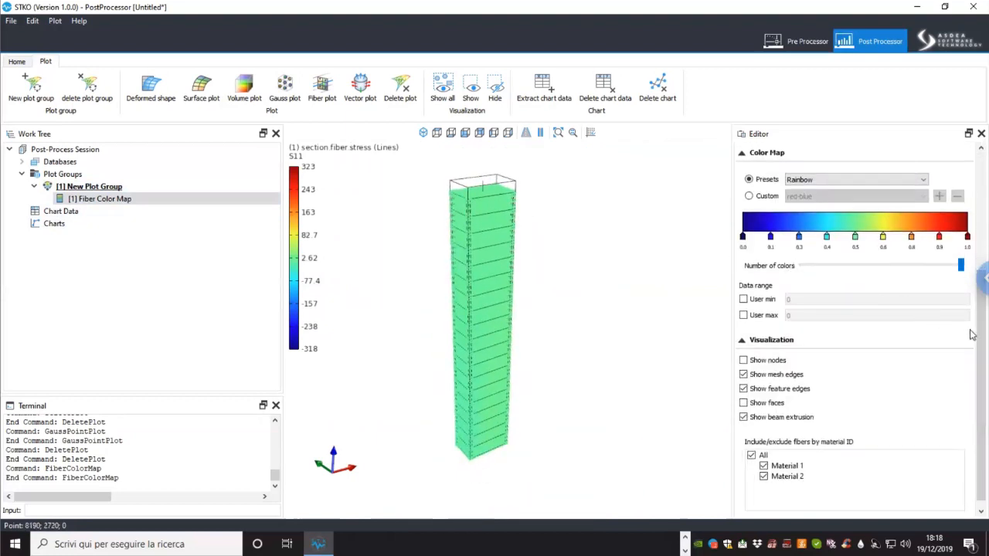
scroll(973, 335, up, 5)
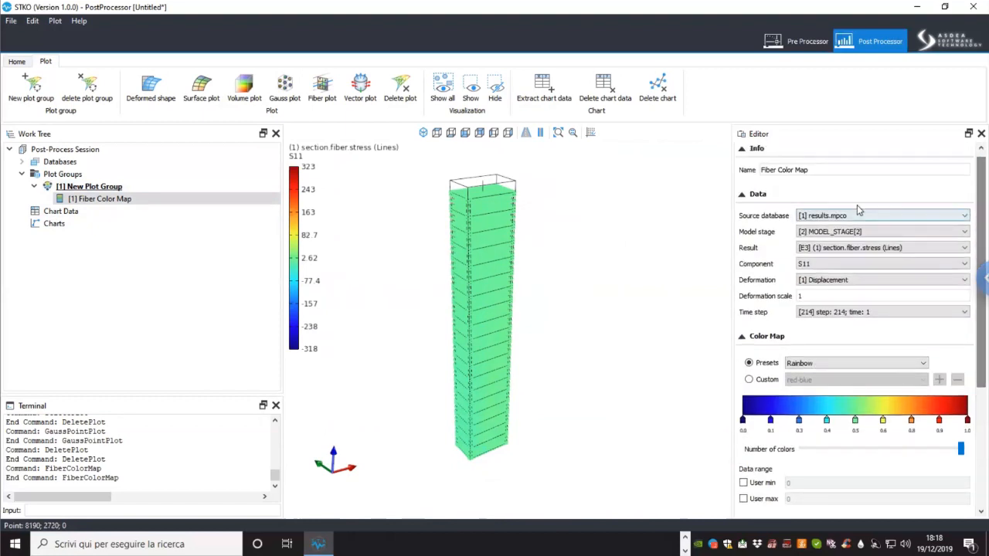
scroll(494, 442, up, 5)
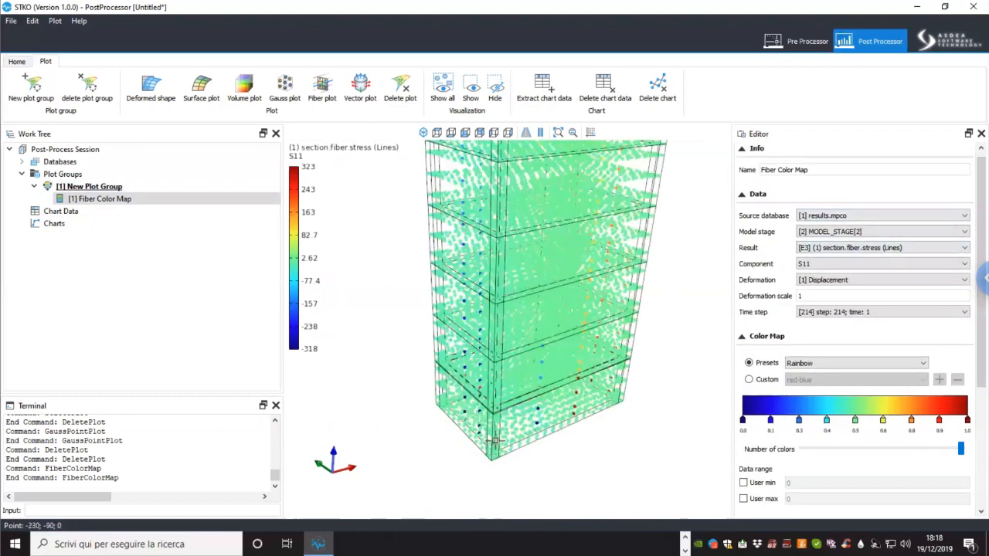
scroll(495, 442, up, 2)
scroll(464, 382, down, 6)
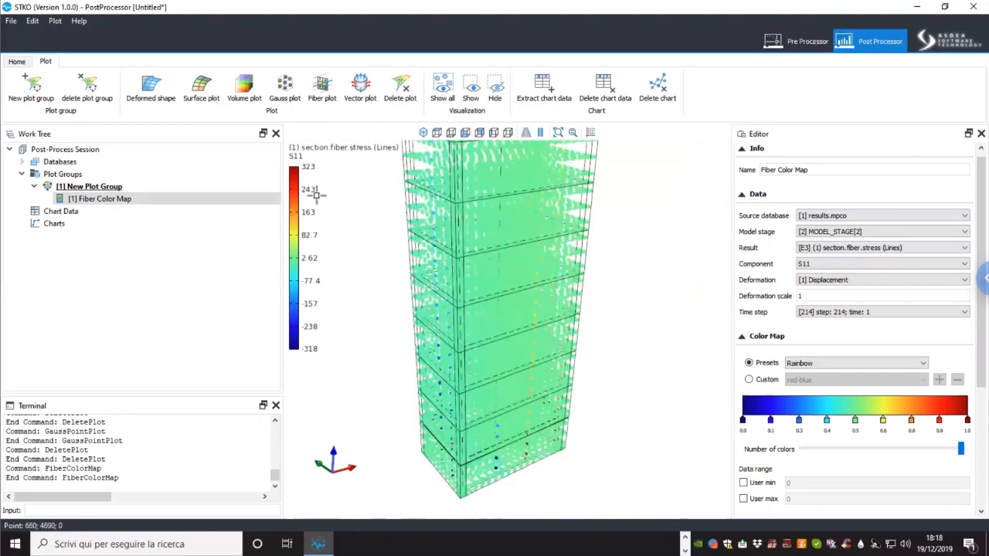
scroll(452, 282, down, 5)
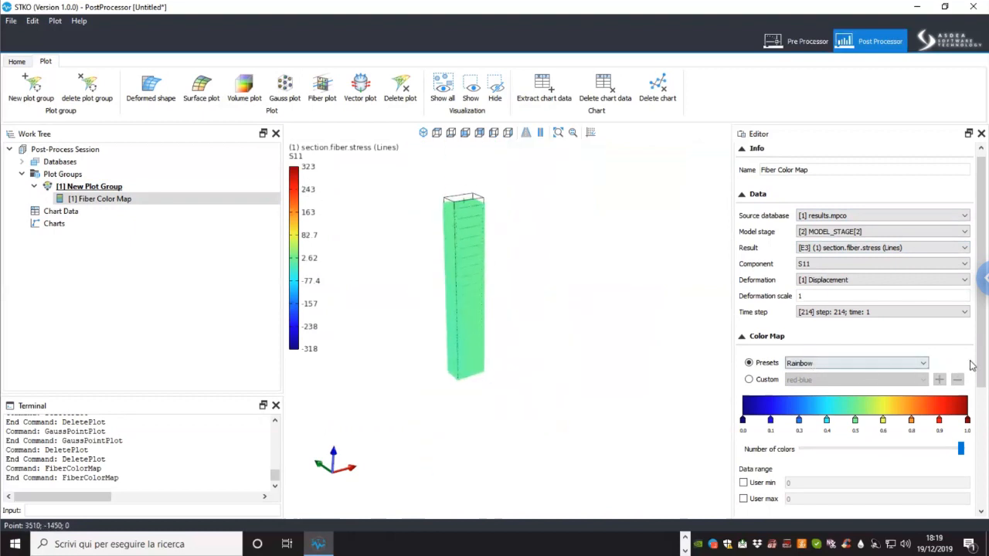
Step: Exclude the Material 2 fibers from the Fiber Color Map and set the deformation scale to 10
drag(979, 364, 972, 514)
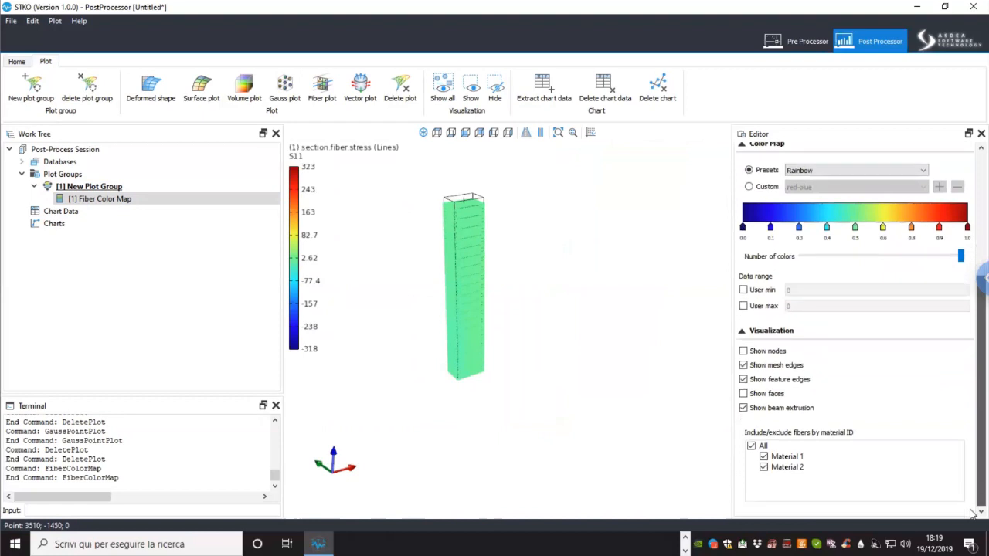
click(763, 468)
scroll(459, 376, up, 3)
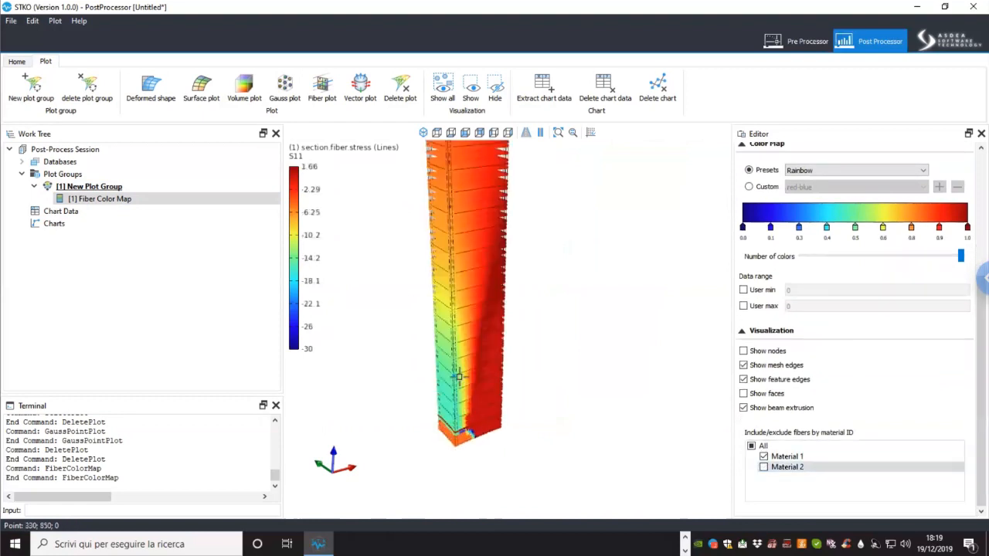
scroll(459, 376, down, 4)
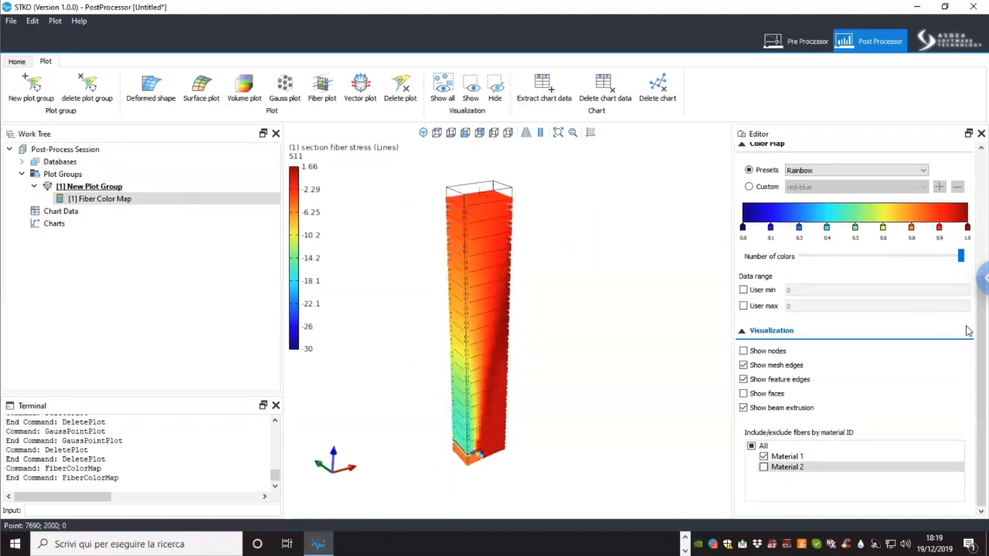
scroll(968, 331, up, 5)
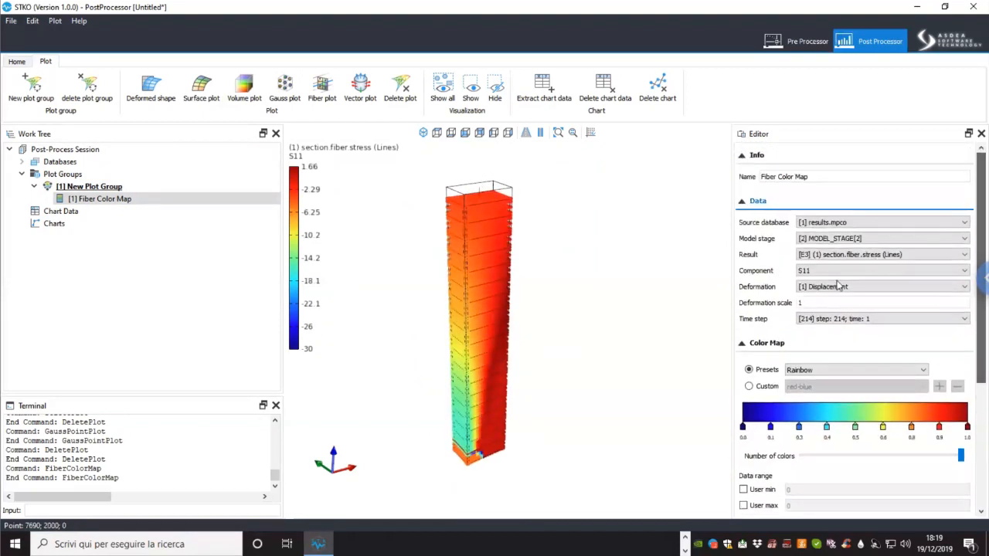
text(0)
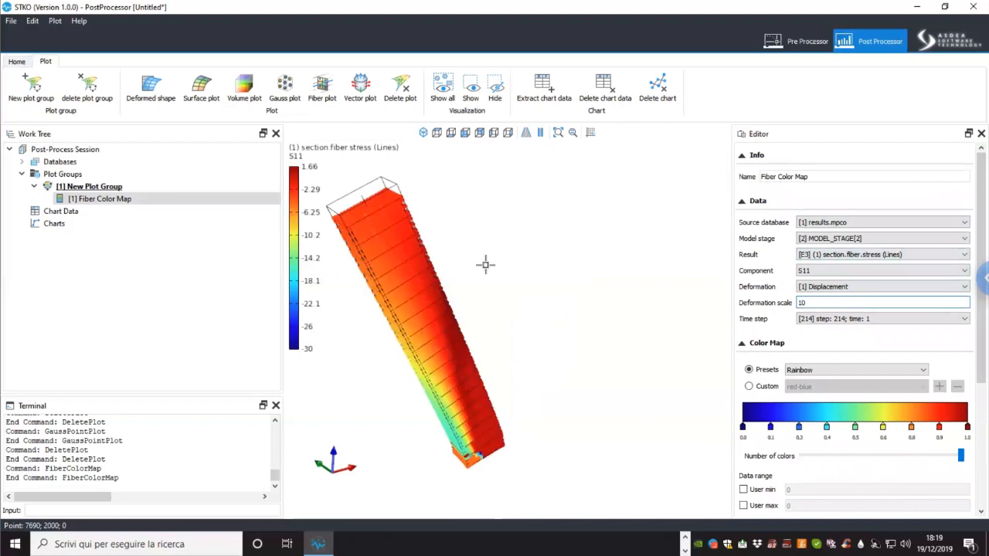
Step: Set the plot group's animation delay to 10 ms and play the animation
click(151, 193)
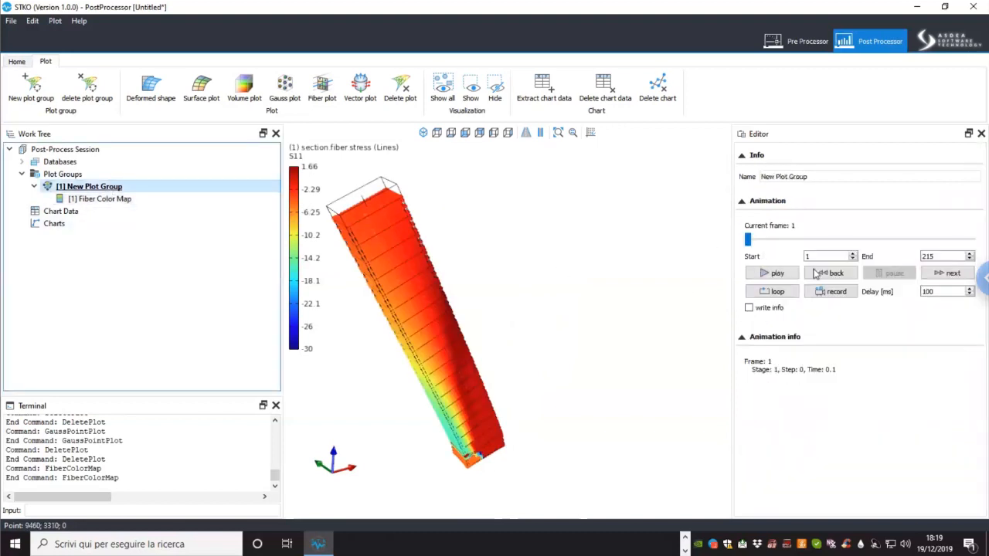
click(942, 289)
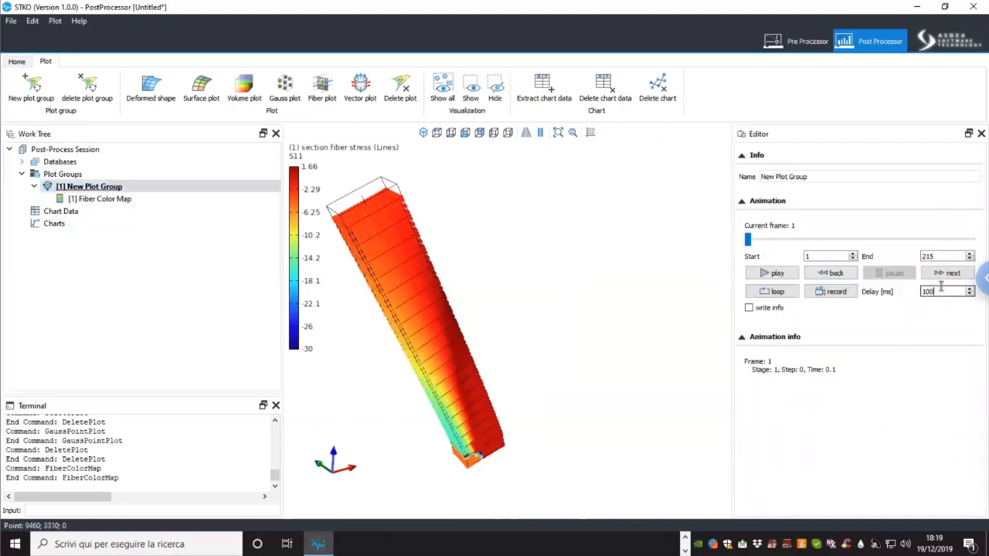
click(791, 273)
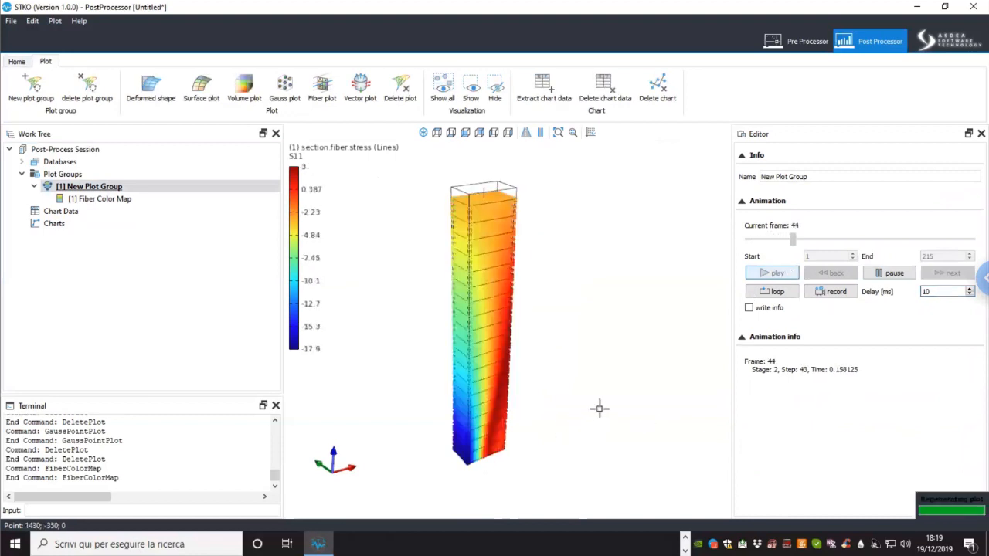
Step: Examine the Material 1 fiber stresses near the column's base from several angles during the animation and at its final frame
middle_drag(468, 485, 492, 459)
scroll(494, 459, up, 3)
shift+middle_drag(552, 397, 528, 347)
scroll(549, 487, up, 4)
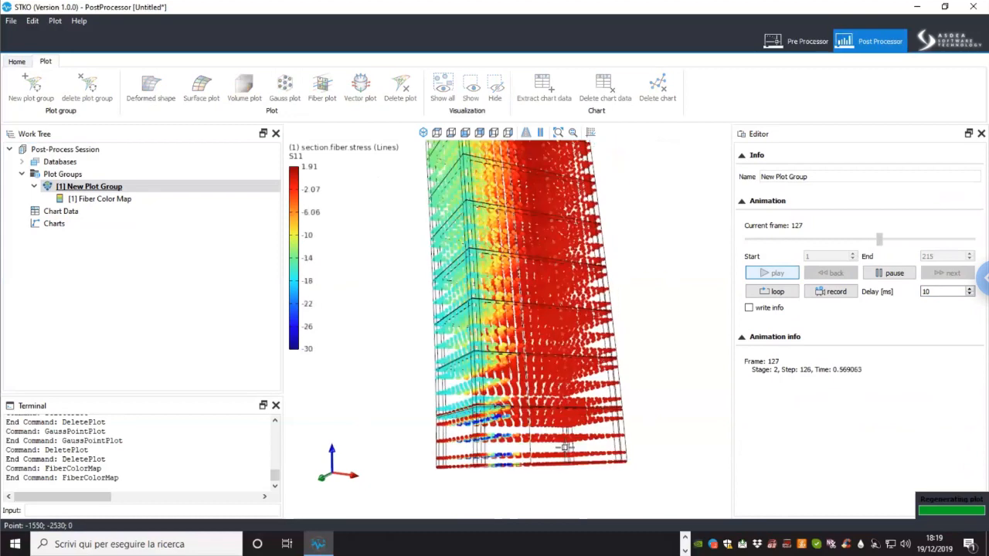
scroll(565, 447, down, 3)
shift+middle_drag(533, 360, 515, 467)
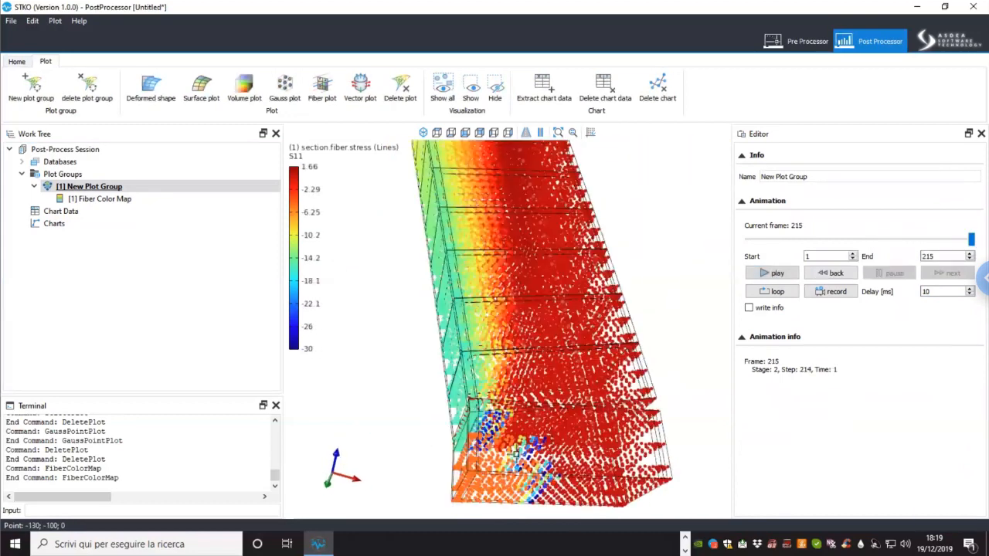
scroll(527, 424, down, 4)
shift+middle_drag(504, 389, 422, 350)
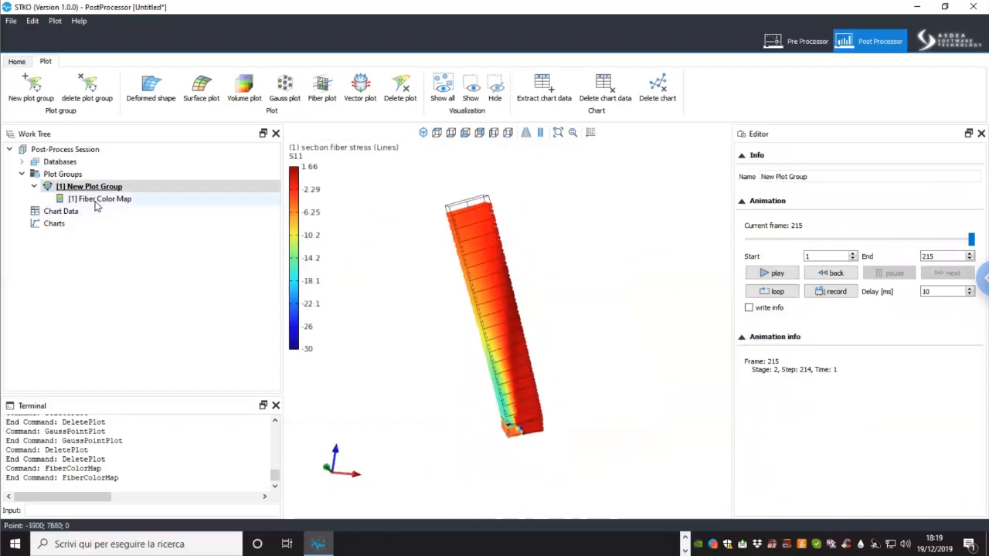
Step: Limit the Fiber Color Map to the Material 2 fibers and inspect them along the column
click(98, 199)
scroll(969, 479, down, 5)
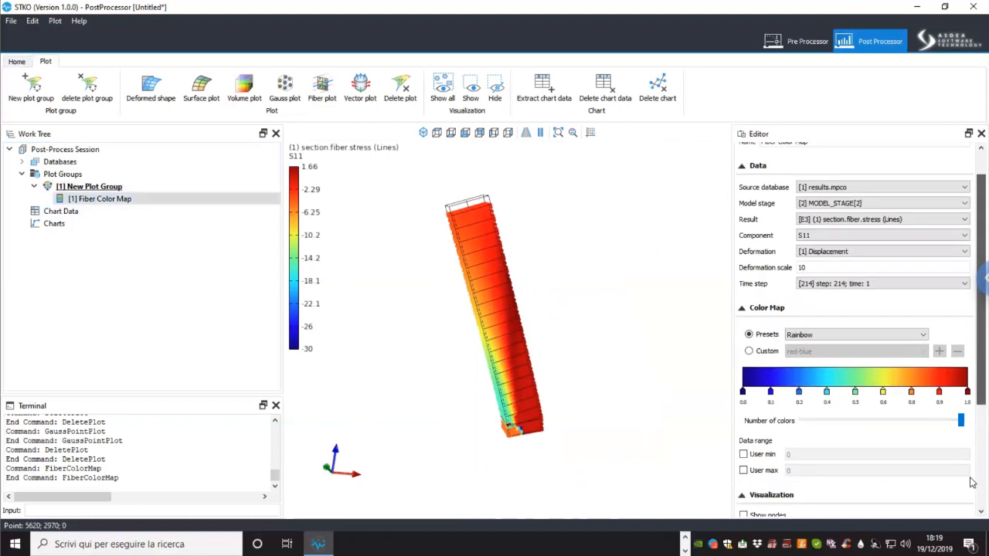
click(764, 467)
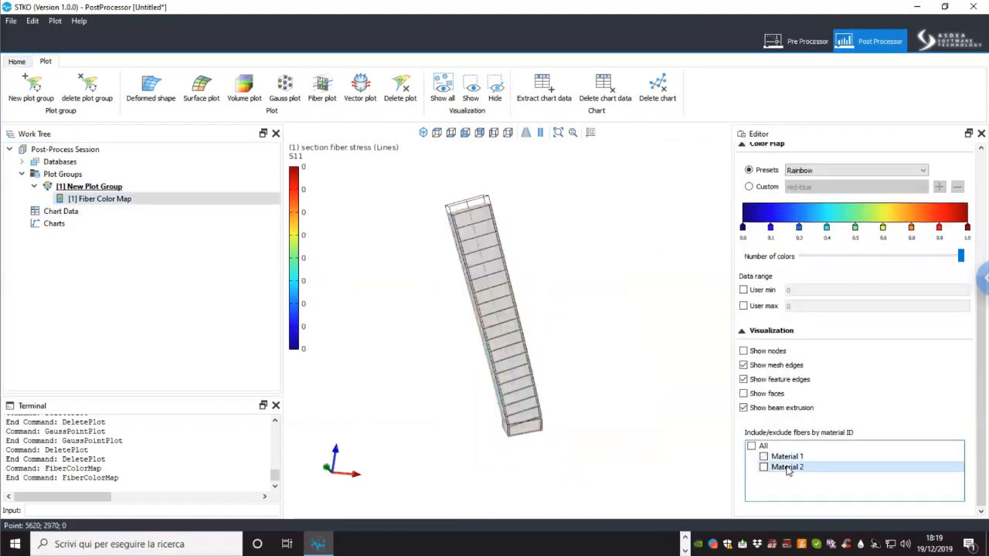
click(763, 457)
scroll(519, 431, up, 8)
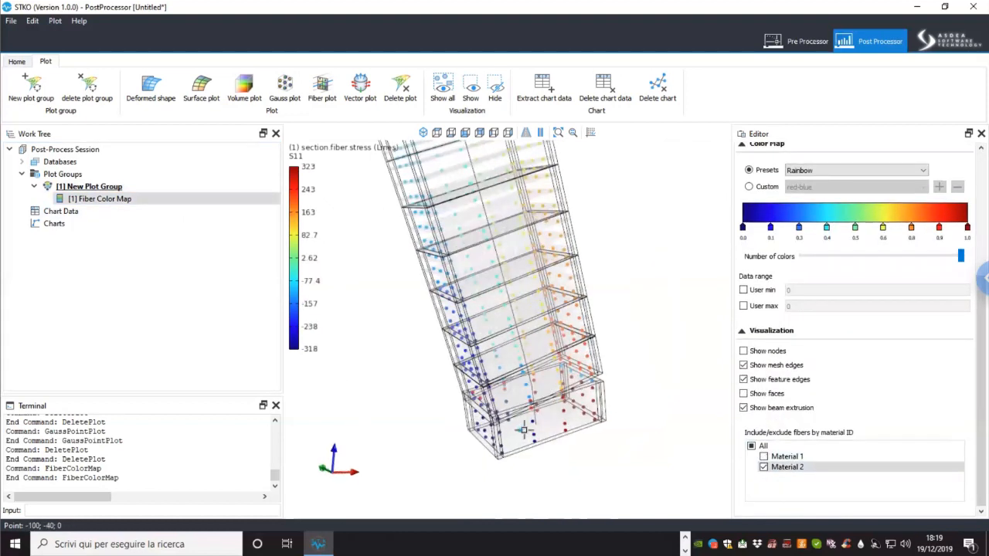
scroll(533, 411, down, 7)
middle_drag(546, 355, 549, 401)
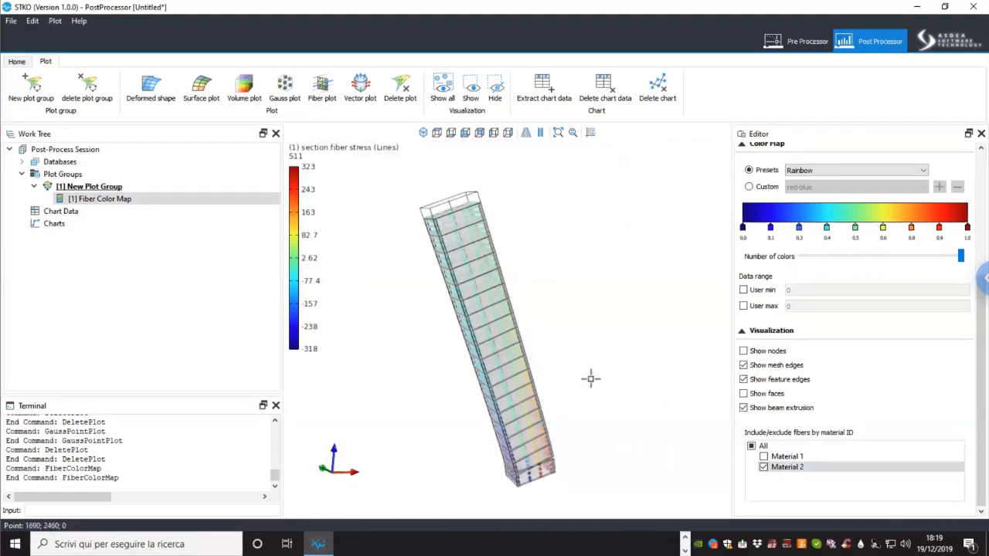
drag(972, 398, 972, 232)
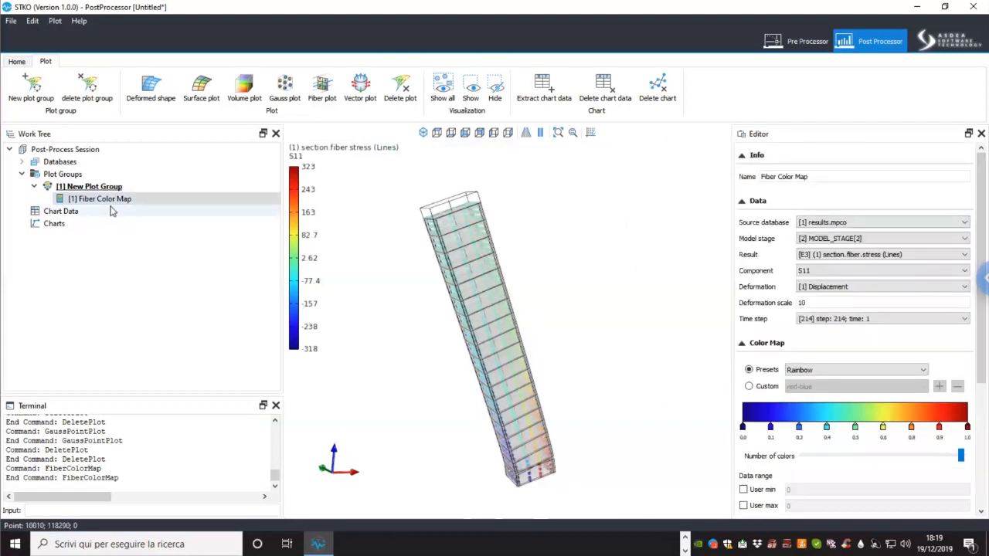
Step: Start a chart data extraction and choose results saved on nodes as the result type
click(60, 211)
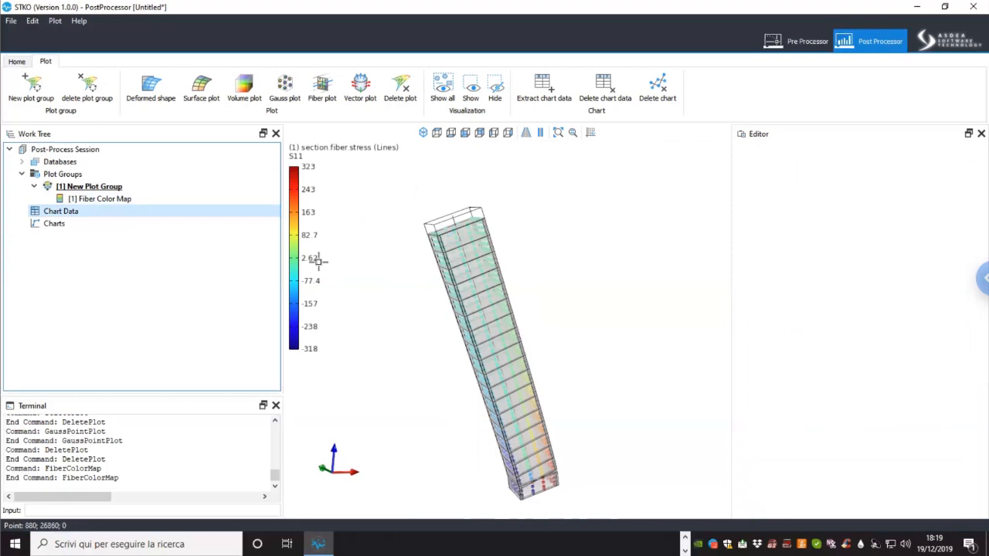
right_click(97, 212)
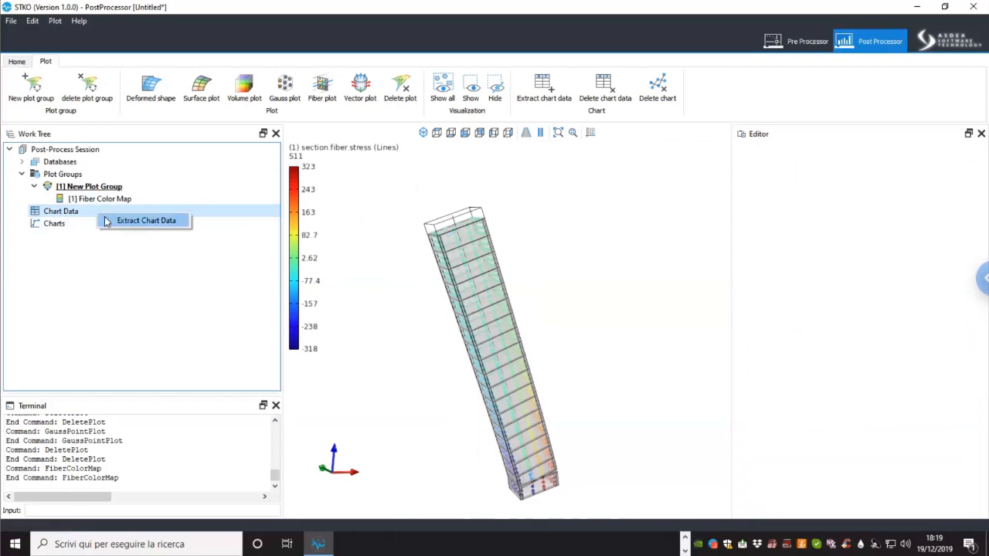
click(140, 221)
drag(422, 181, 587, 214)
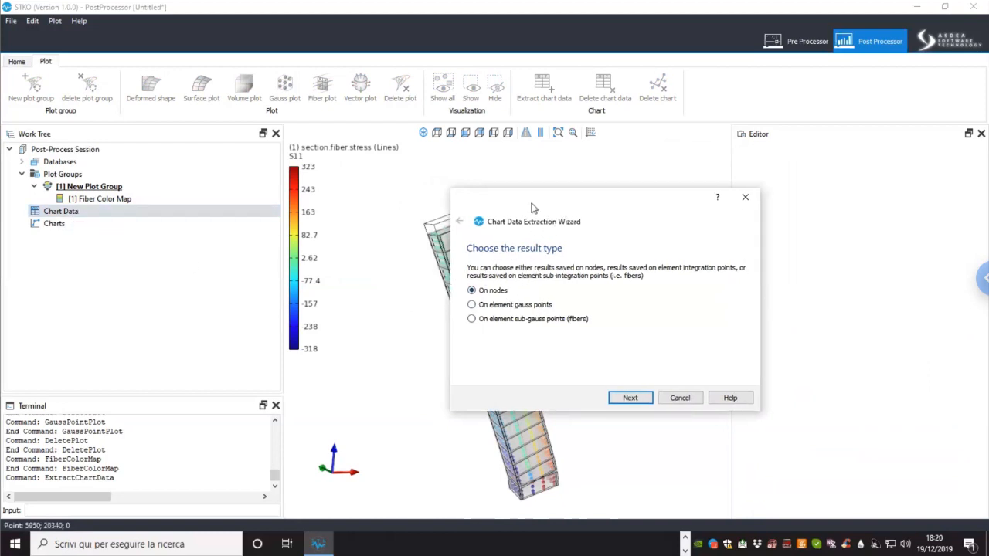
drag(561, 208, 526, 209)
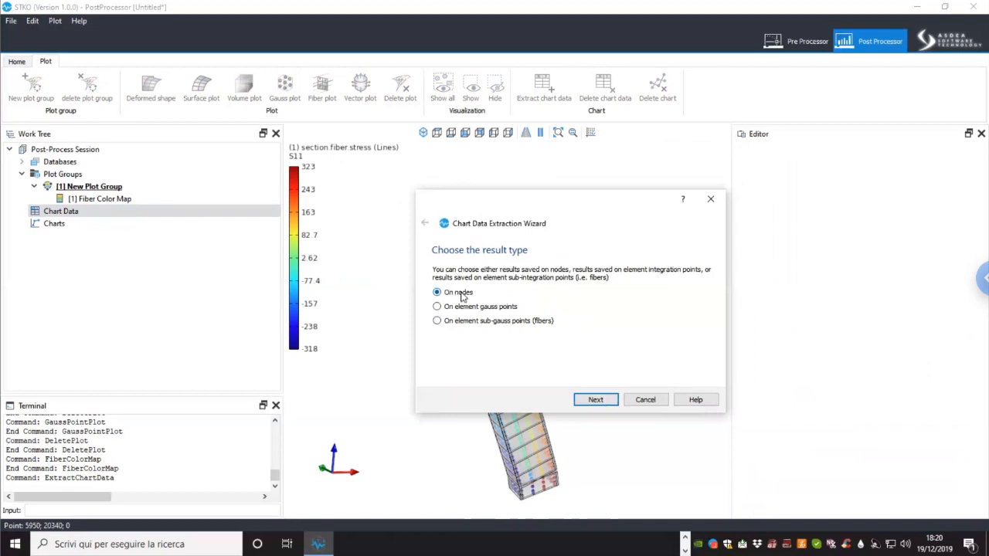
drag(554, 212, 591, 222)
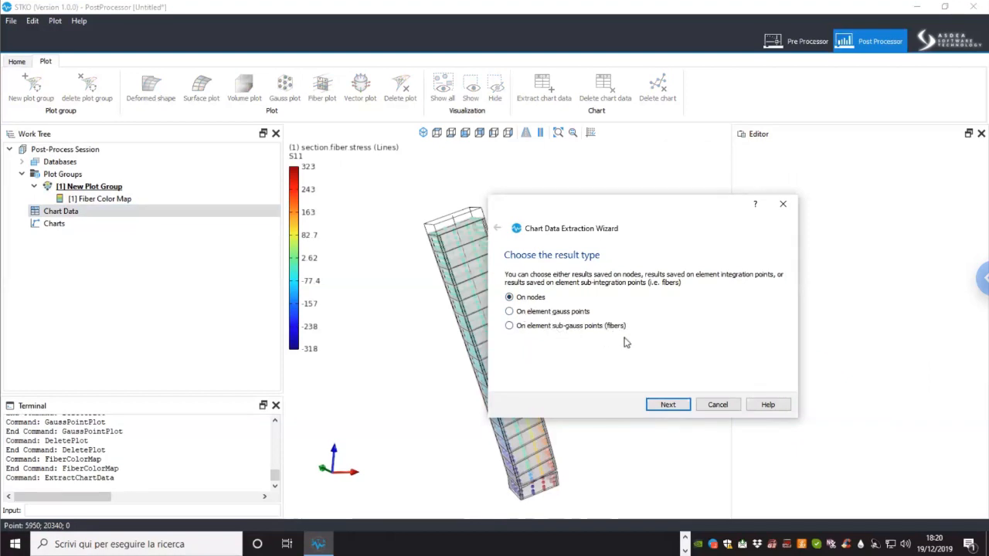
drag(645, 215, 677, 218)
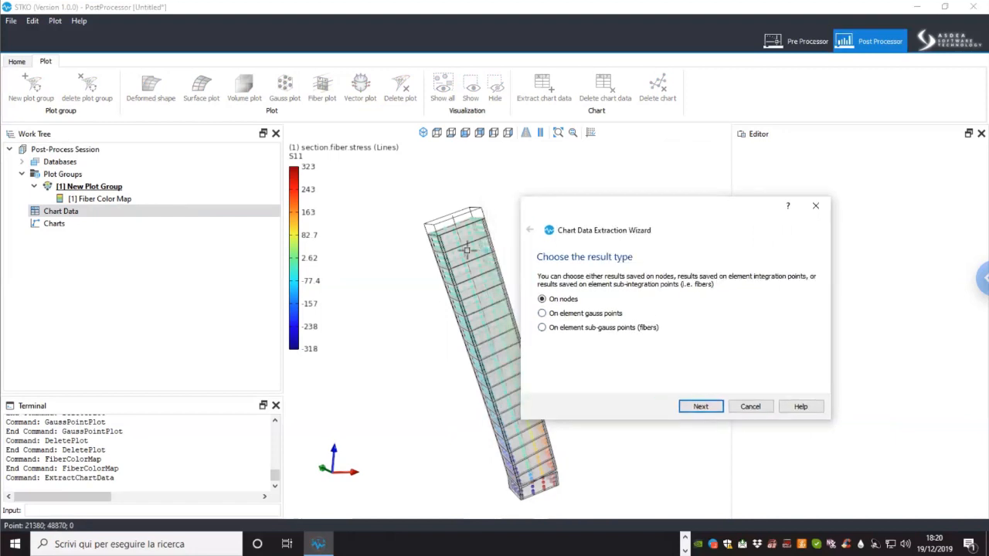
scroll(437, 240, up, 3)
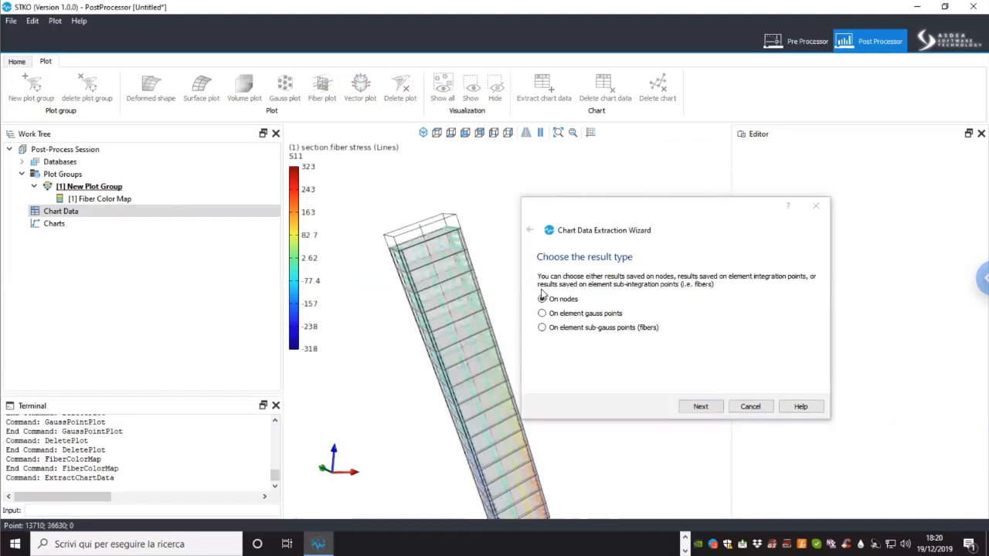
scroll(508, 277, up, 4)
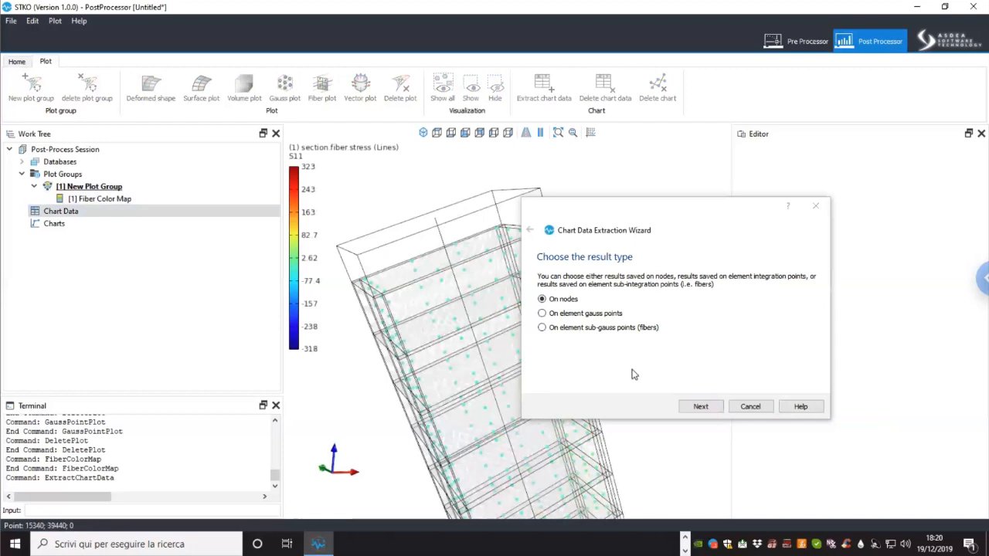
click(701, 407)
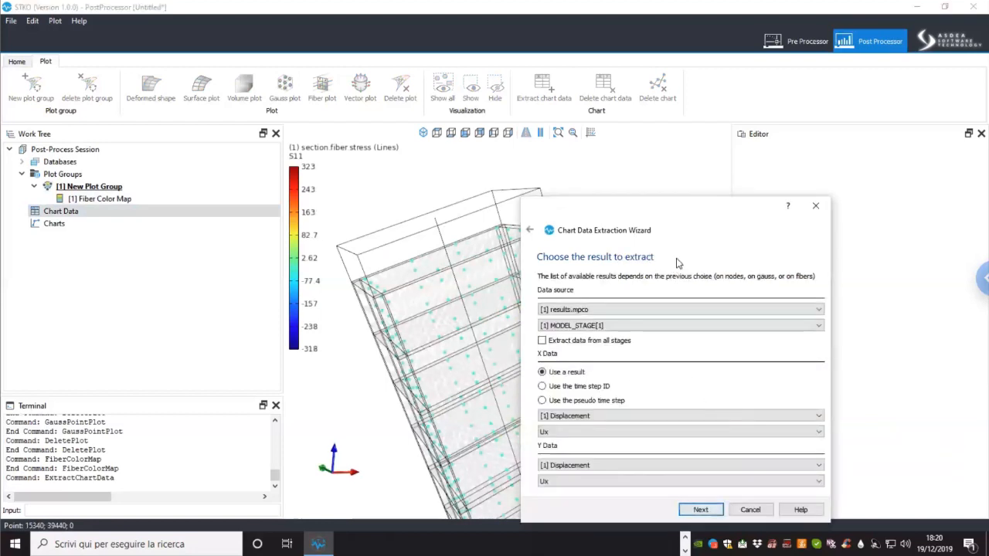
Step: Set the extraction source to MODEL_STAGE[2], with Displacement Ux as X data and Reaction Force RFx as Y data
drag(710, 196, 749, 135)
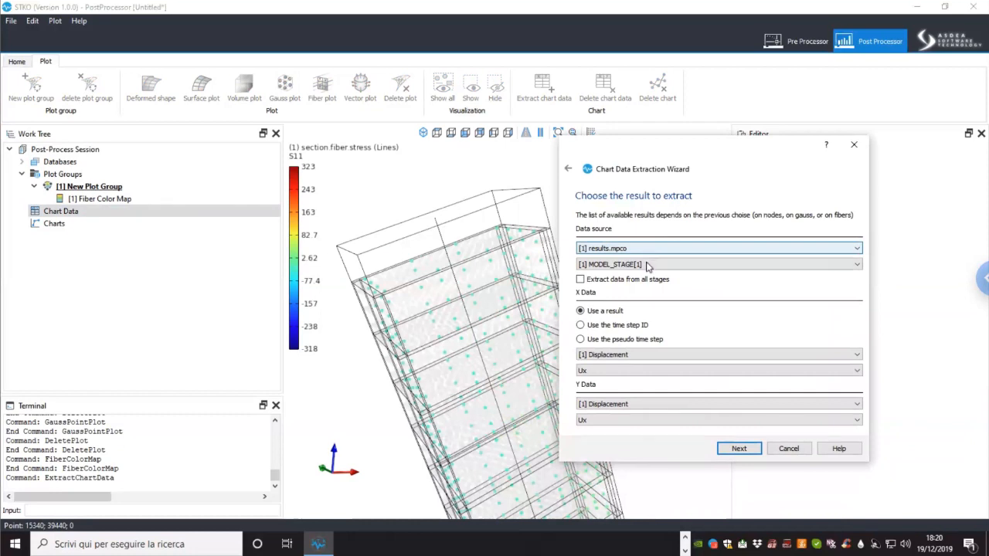
click(648, 266)
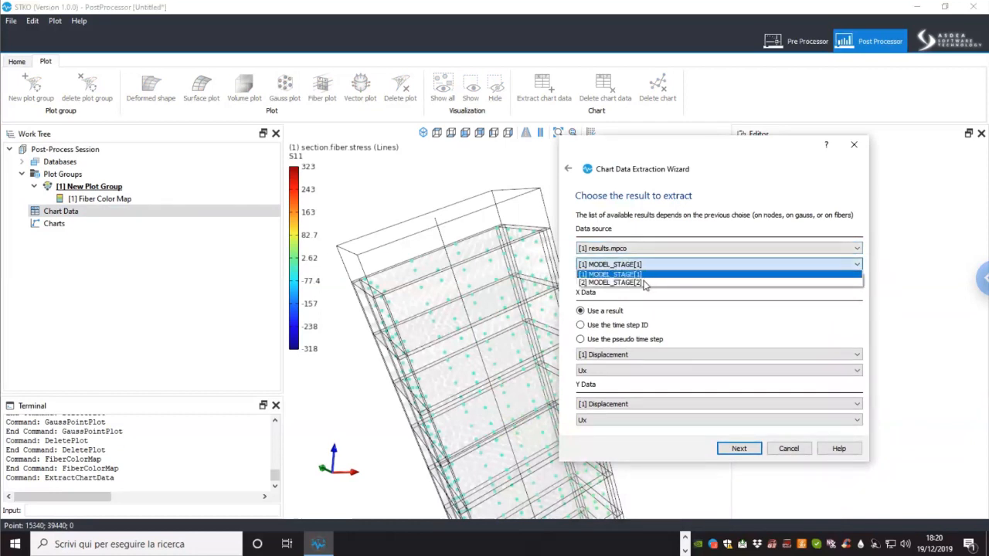
click(631, 283)
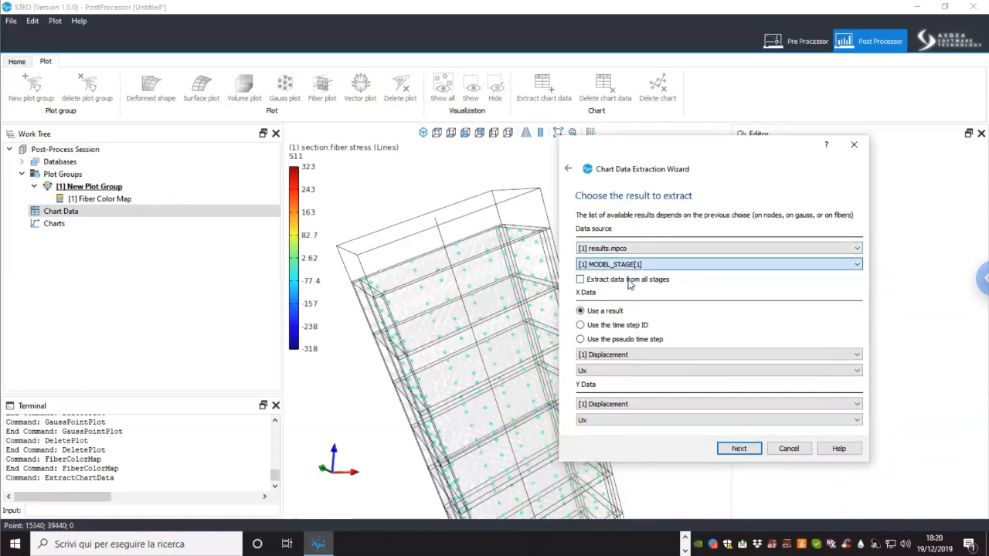
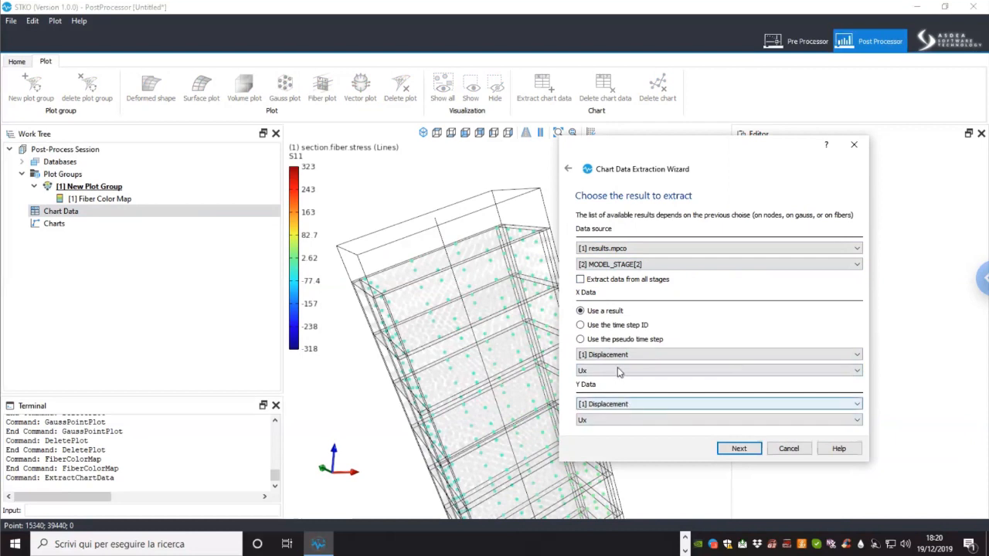
click(623, 407)
click(621, 420)
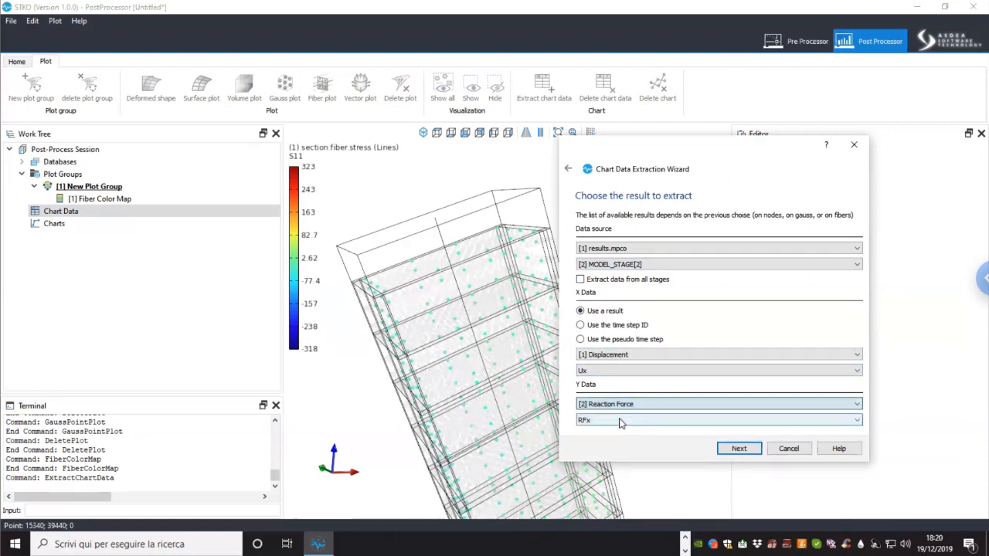
click(722, 450)
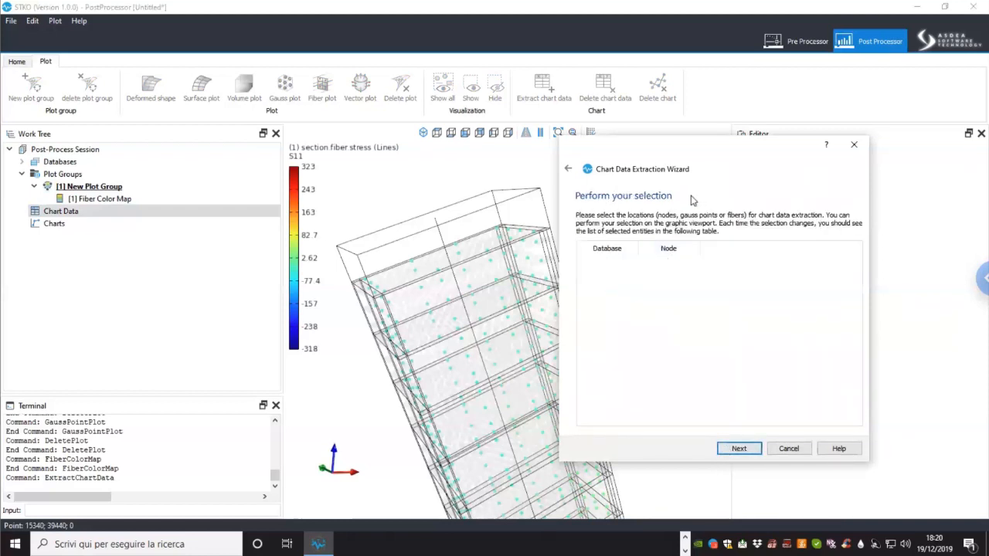
Step: Show the nodes in the Fiber Color Map and select the column's top node for the extraction
middle_drag(402, 232, 422, 238)
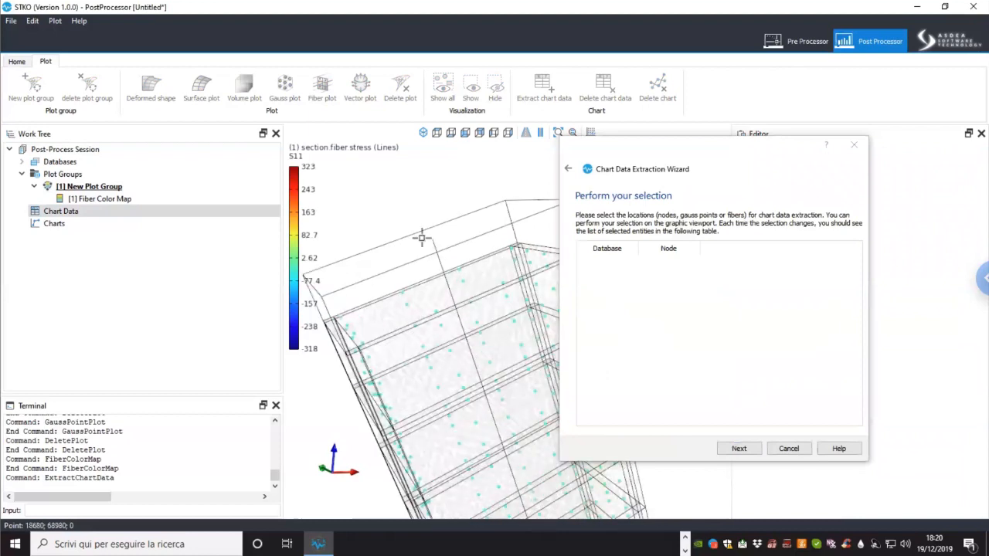
drag(421, 236, 437, 246)
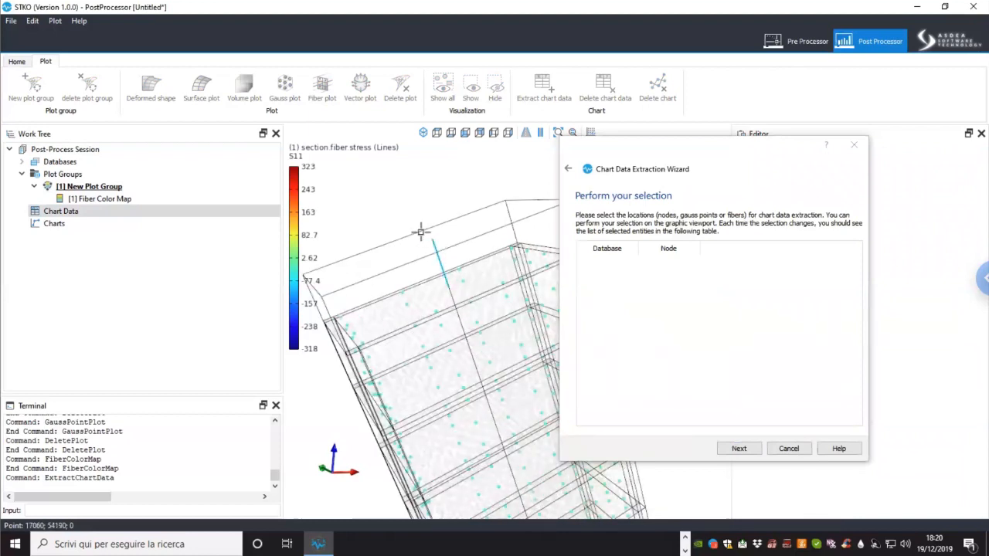
click(96, 200)
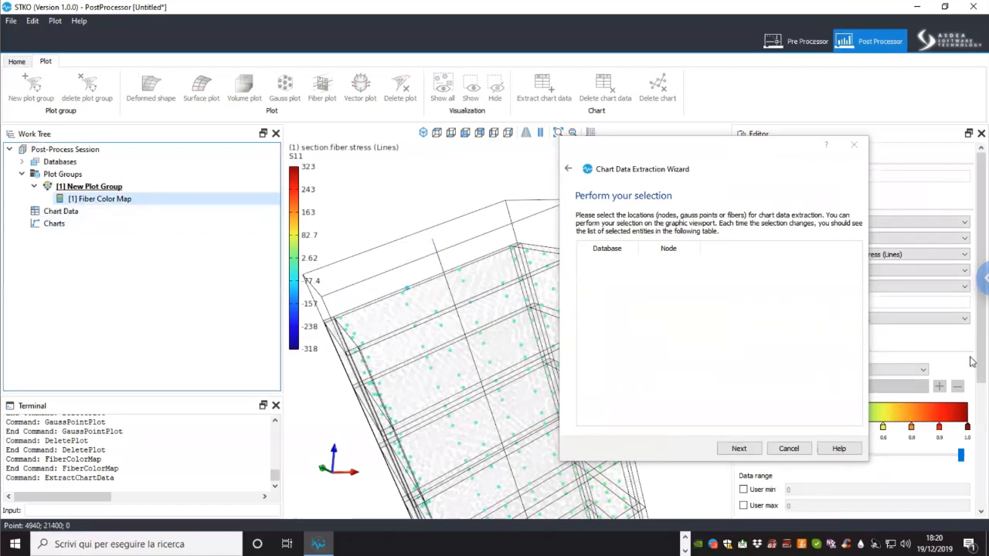
scroll(972, 456, down, 5)
drag(585, 142, 435, 141)
click(755, 427)
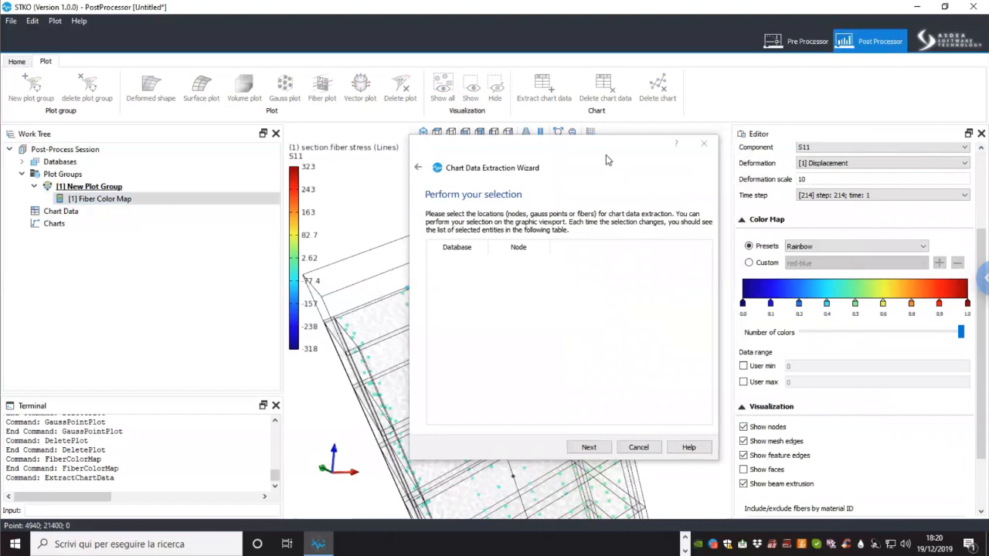
drag(710, 167, 862, 187)
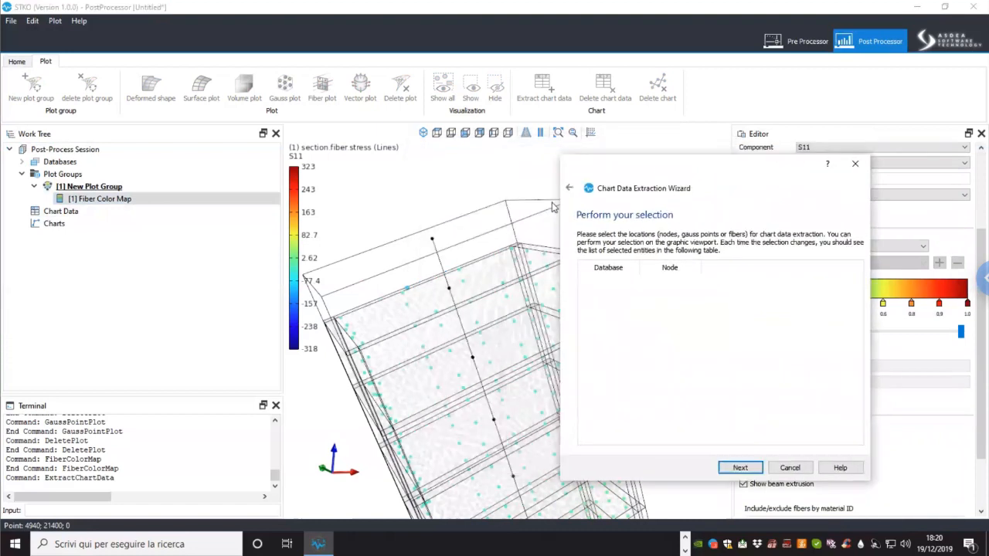
click(438, 244)
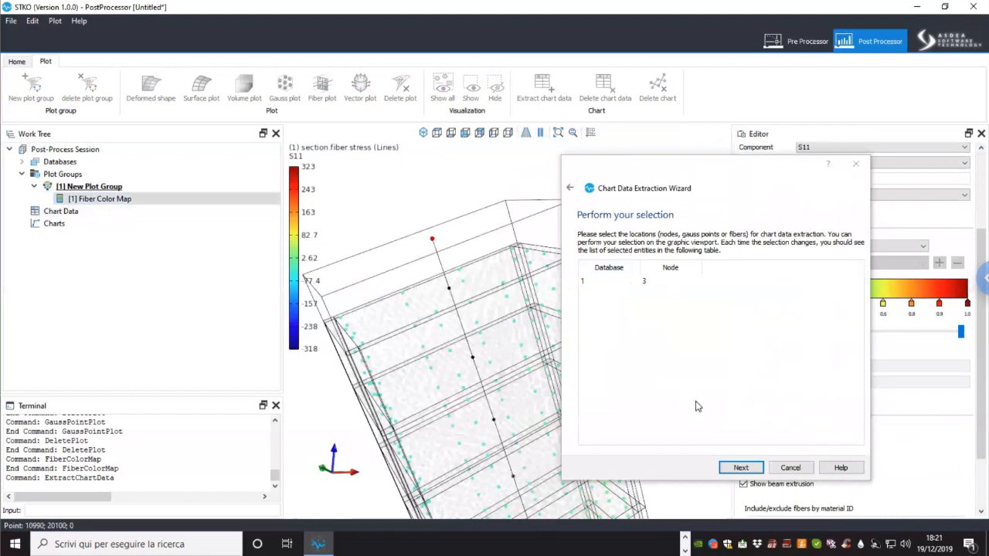
Step: Name the chart data F-U and finish the extraction with chart creation enabled
click(730, 467)
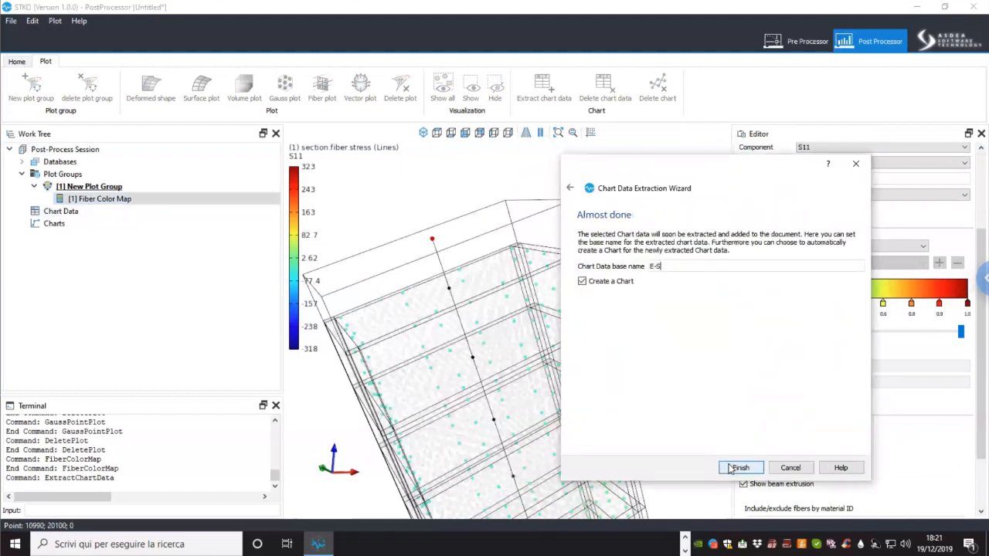
click(674, 265)
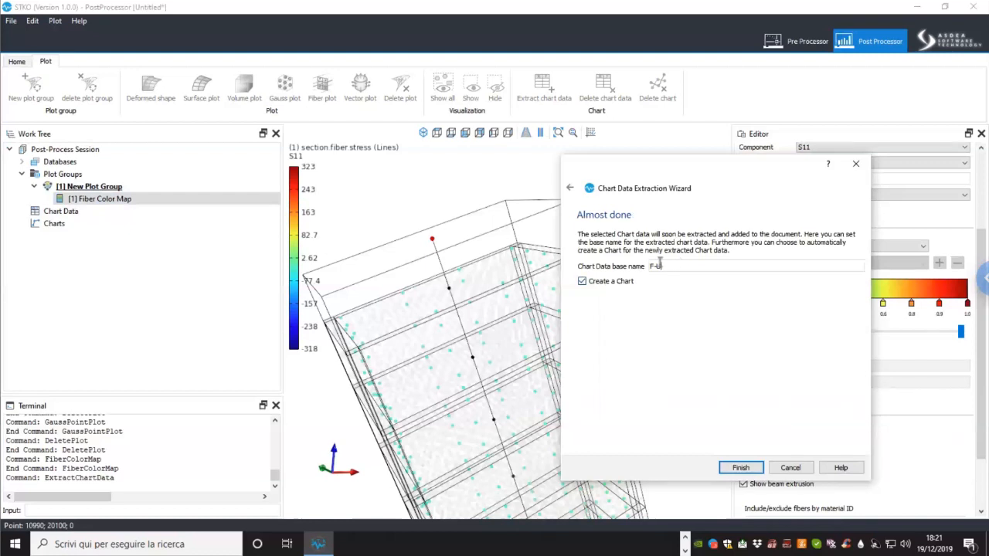
click(740, 468)
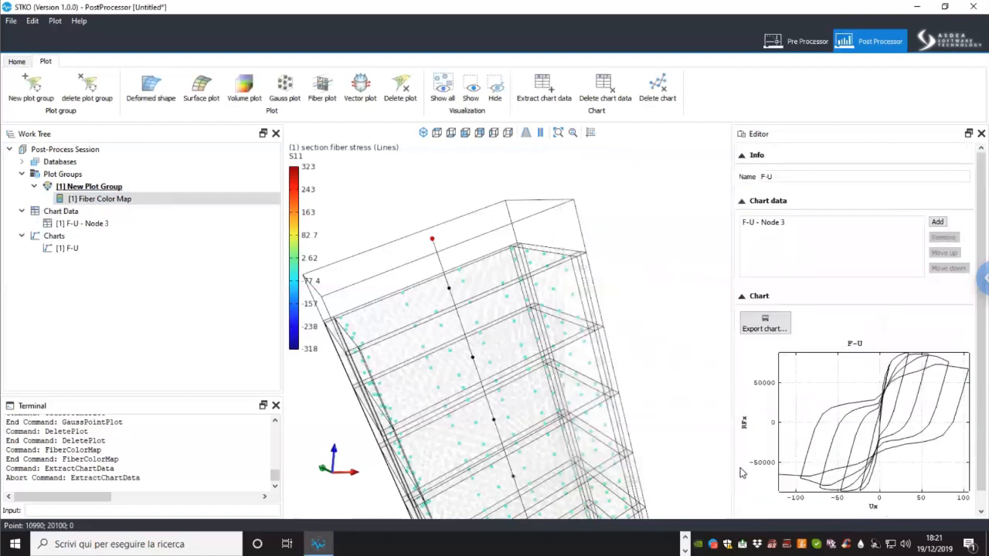
Step: Review the extracted data table with its name and axis titles, and examine the F-U chart alongside the column's top
click(97, 223)
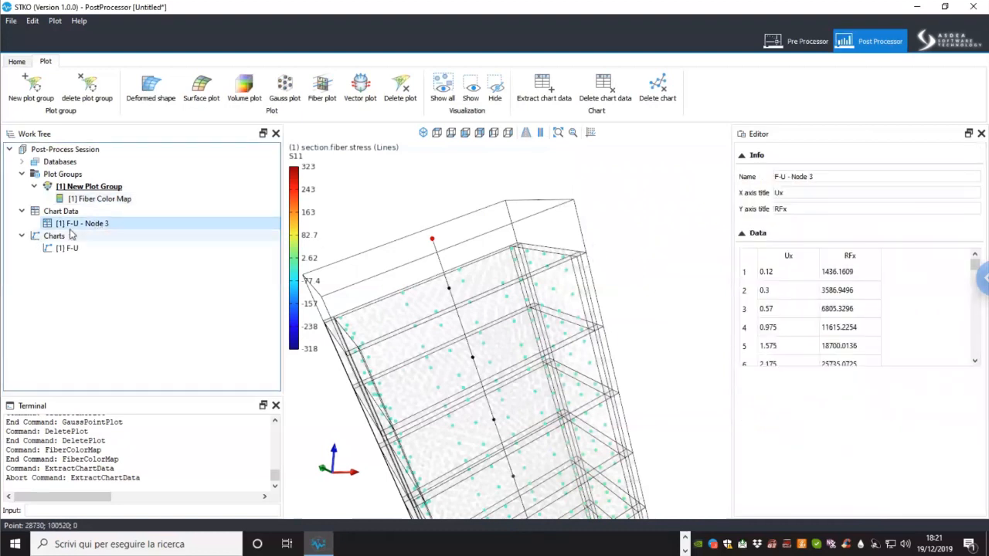
click(845, 176)
click(832, 192)
click(825, 208)
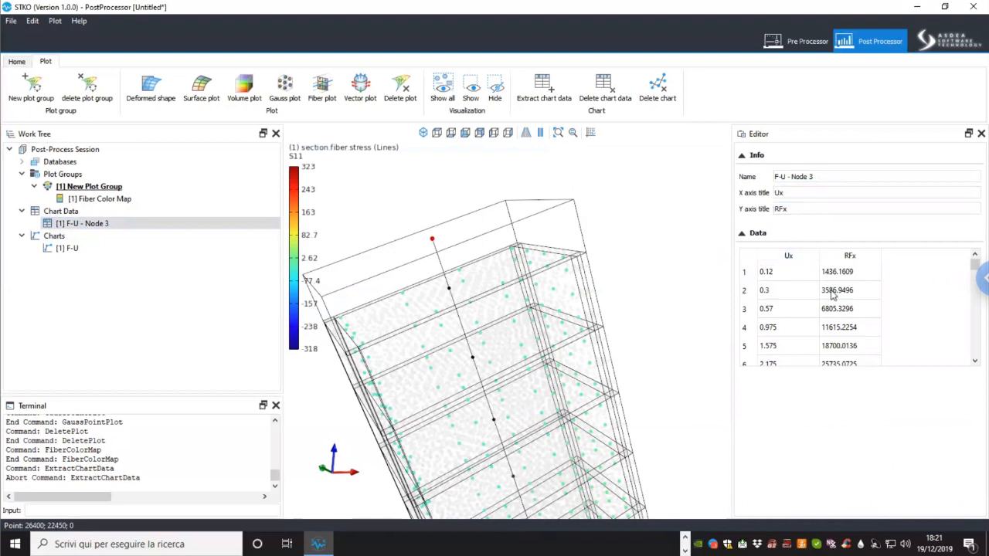
click(84, 250)
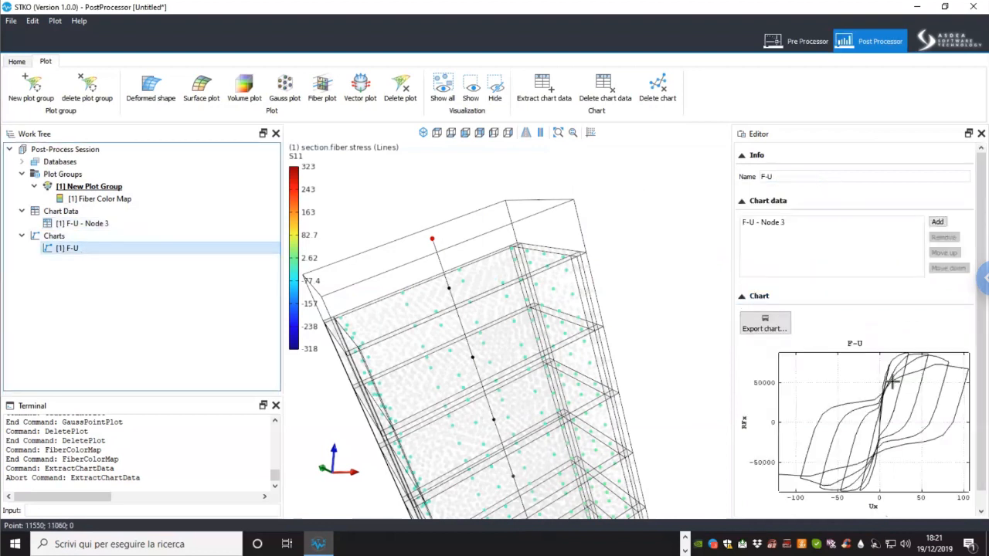
scroll(565, 297, down, 5)
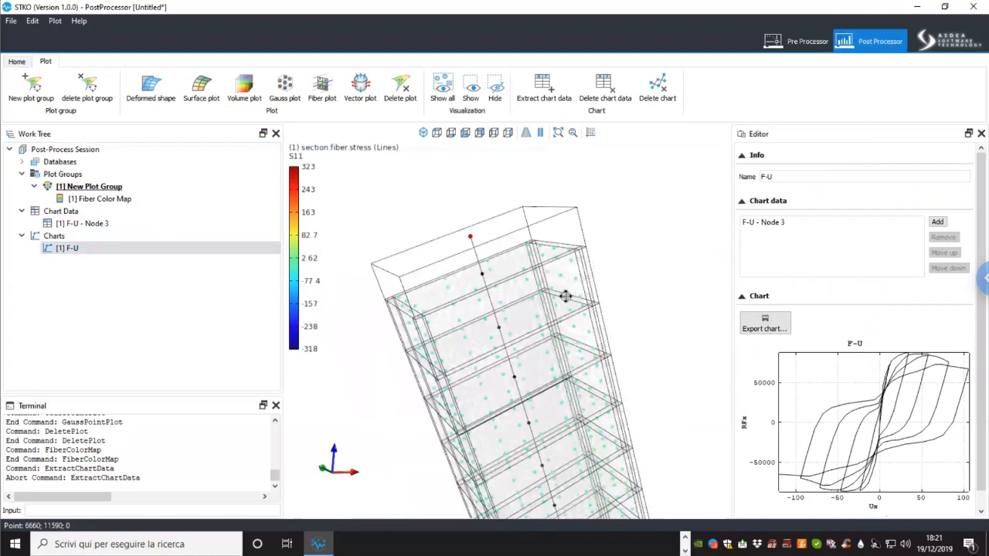
scroll(566, 297, down, 3)
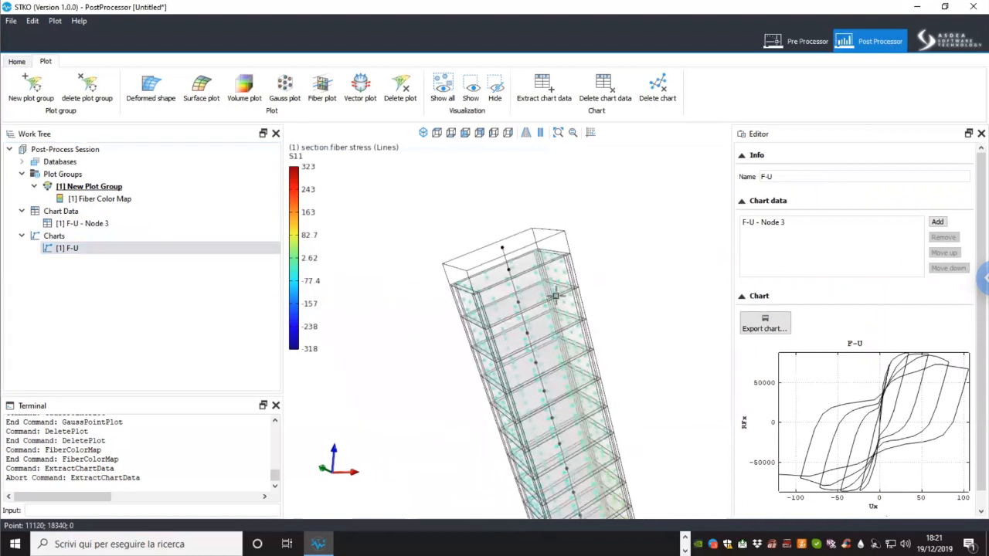
middle_drag(543, 316, 537, 305)
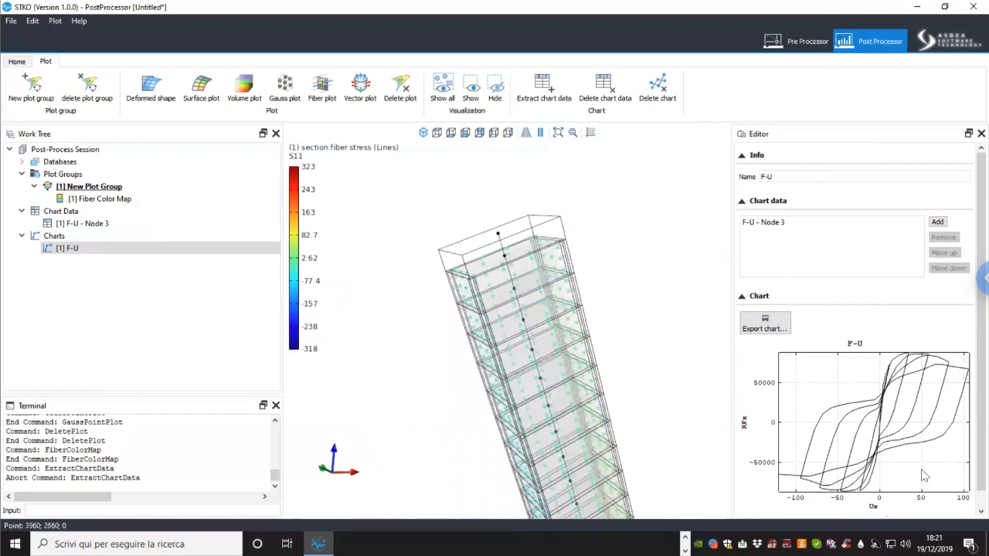
scroll(473, 233, up, 3)
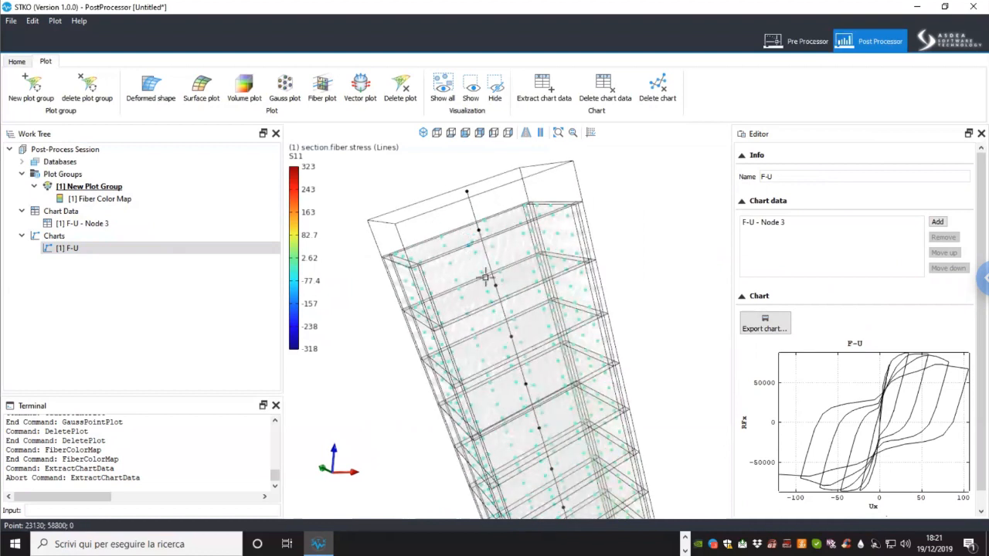
scroll(473, 233, down, 2)
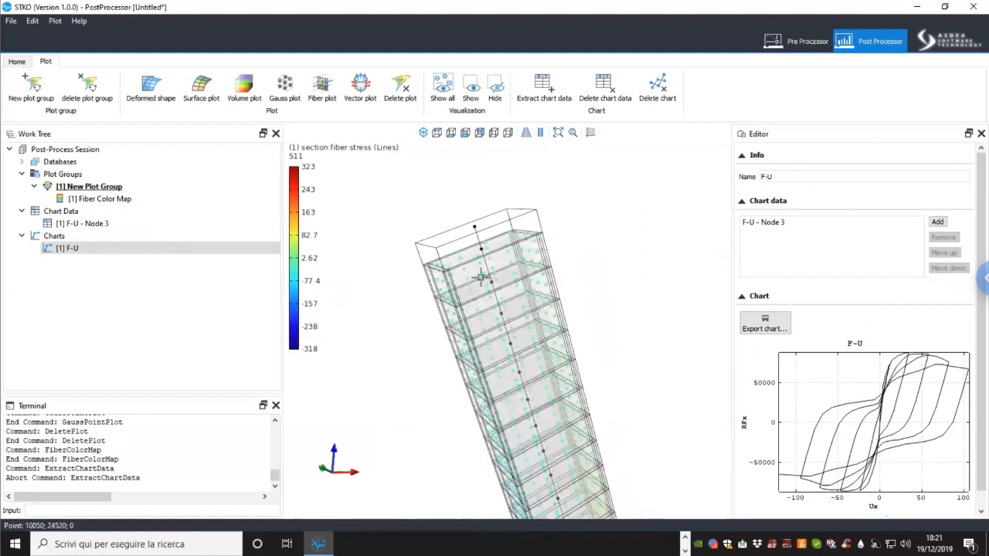
Step: Delete the Fiber Color Map and add a Gauss Point Plot to the plot group in its place
right_click(116, 198)
click(132, 200)
right_click(121, 192)
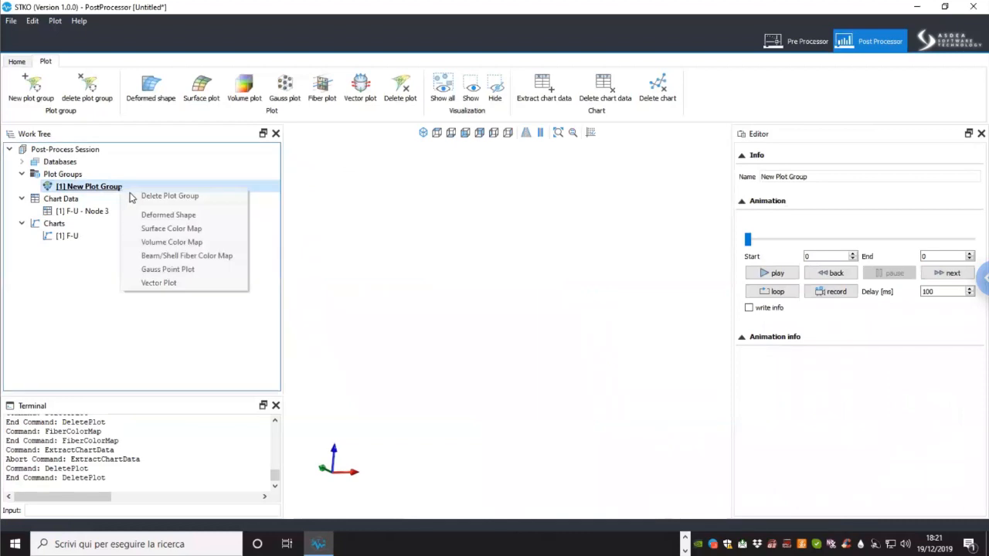
click(153, 269)
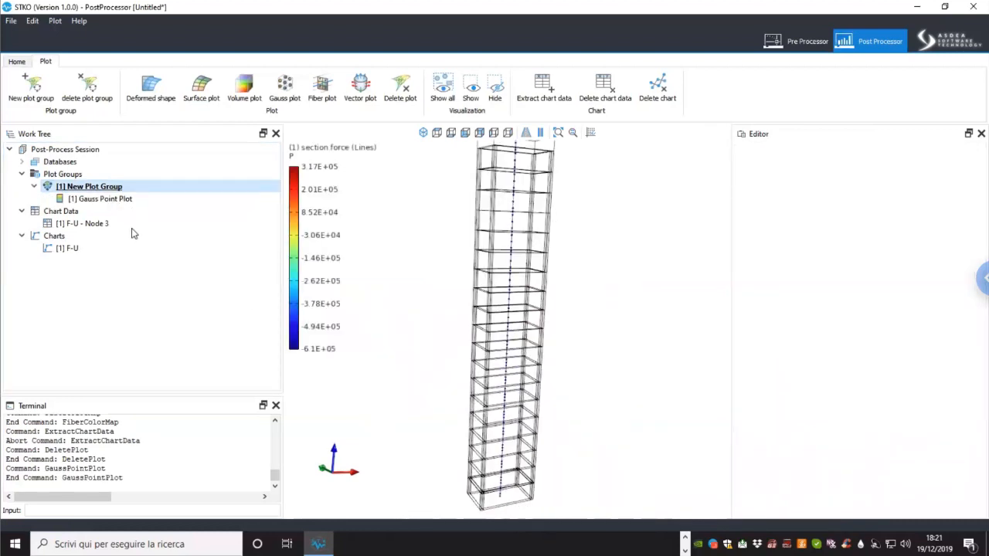
scroll(517, 446, up, 8)
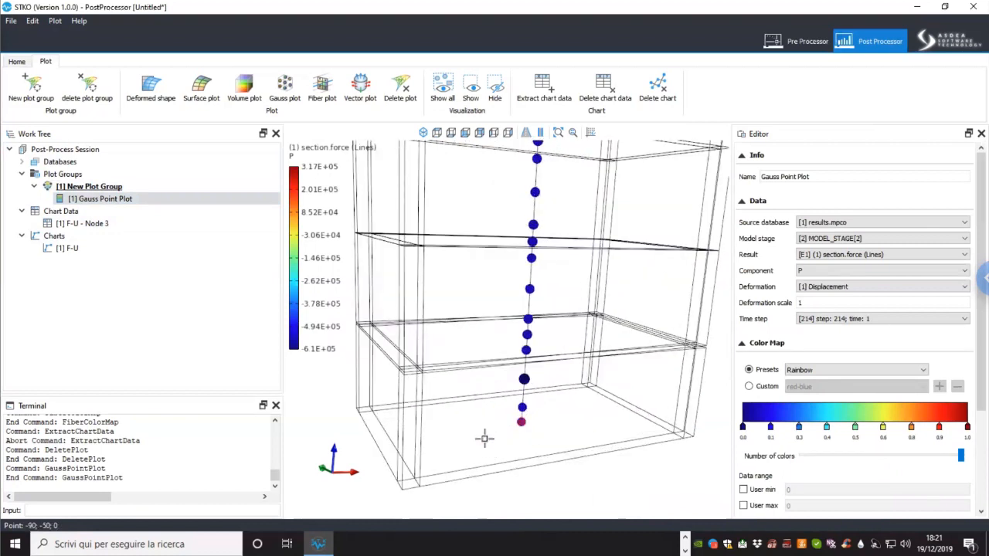
Step: Start a chart data extraction on element gauss points with MODEL_STAGE[2] as the model stage
click(92, 215)
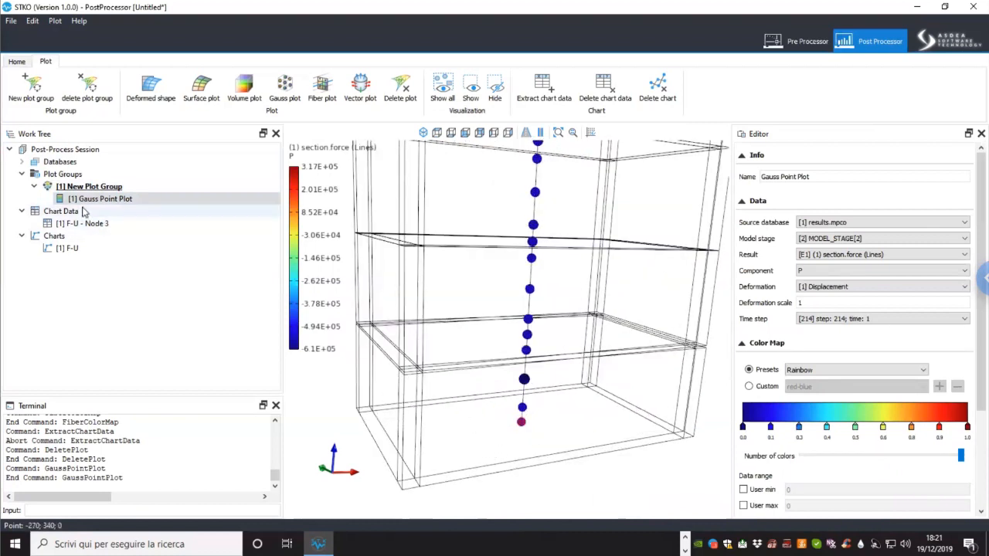
click(94, 216)
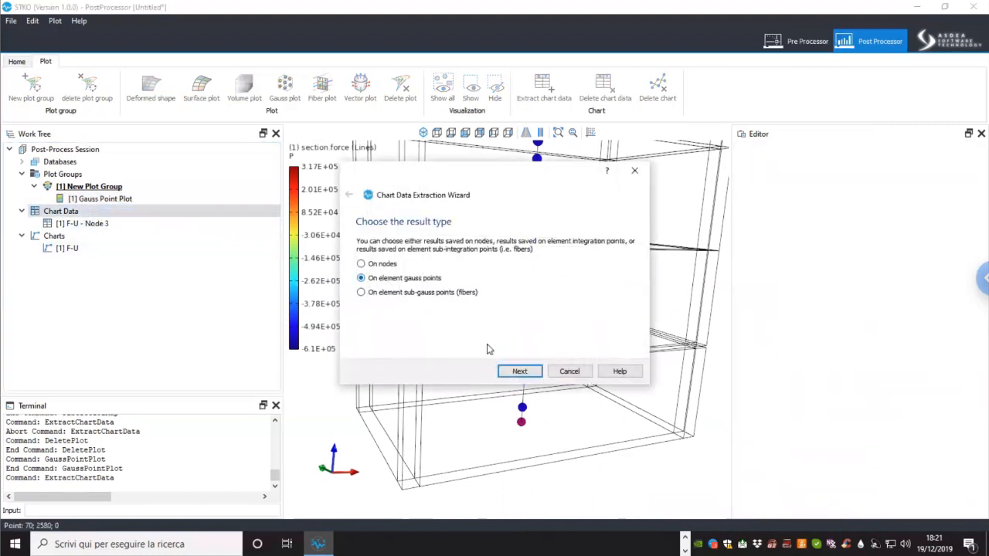
click(514, 372)
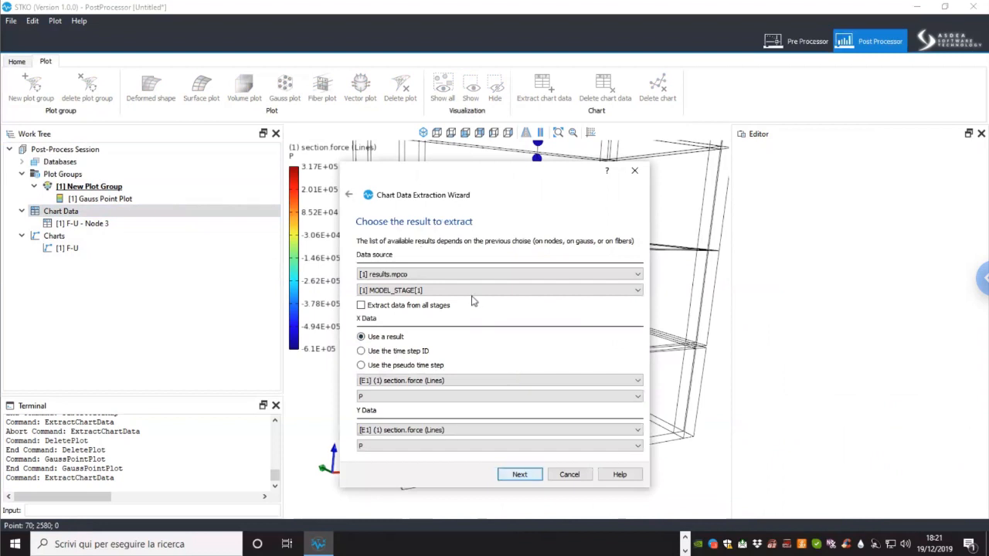
click(466, 294)
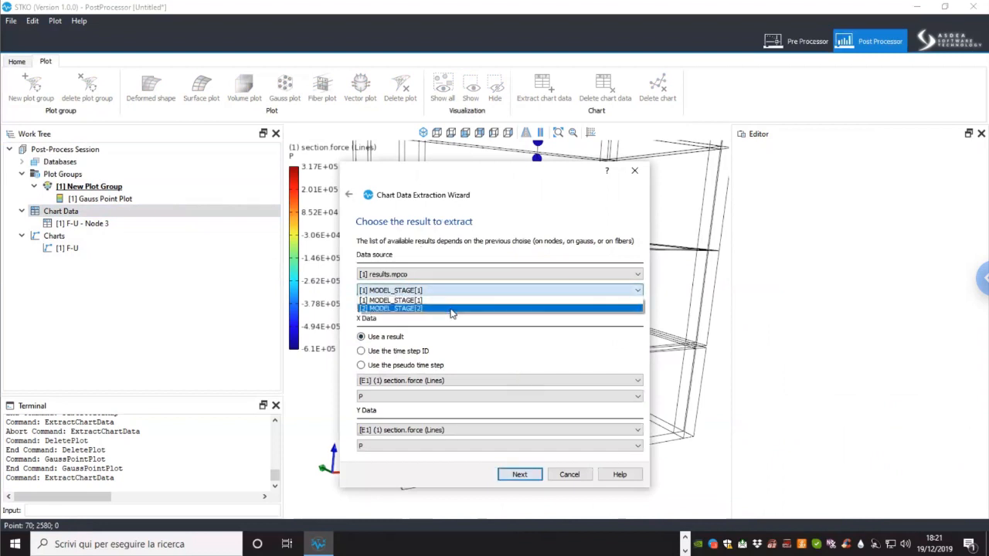
click(452, 309)
Step: Set the X data to section.deformation kappaY and the Y data component to My, and accept the selected gauss point
click(449, 382)
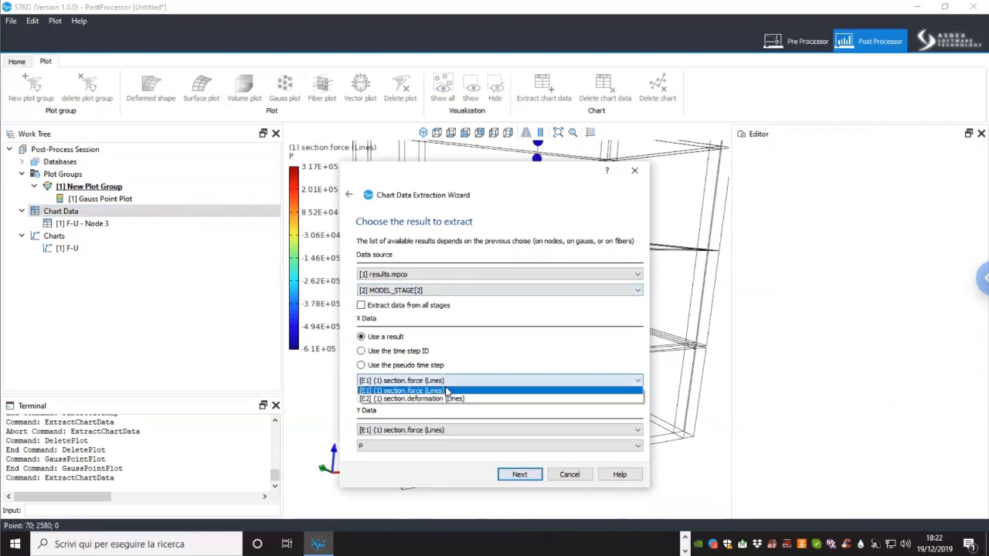
click(444, 399)
click(435, 397)
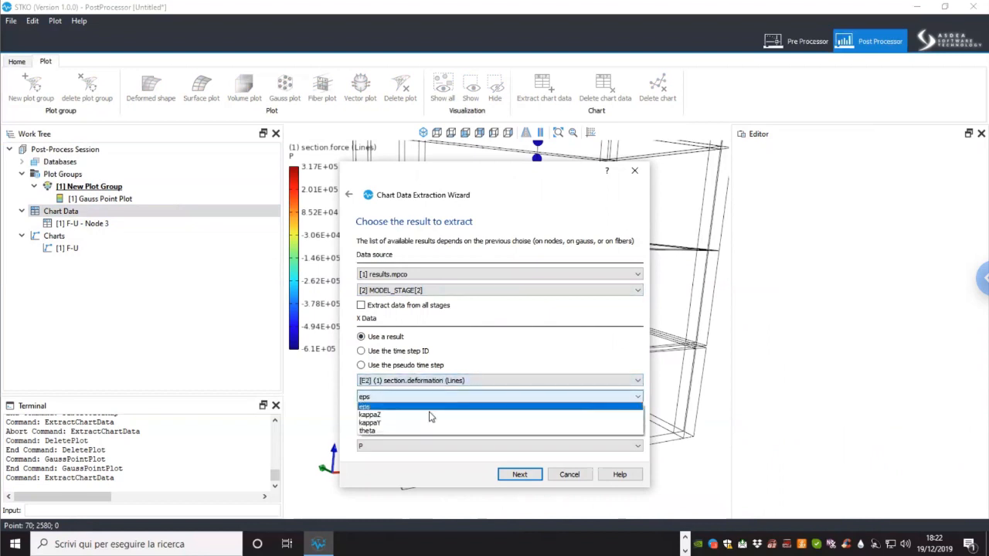
click(414, 424)
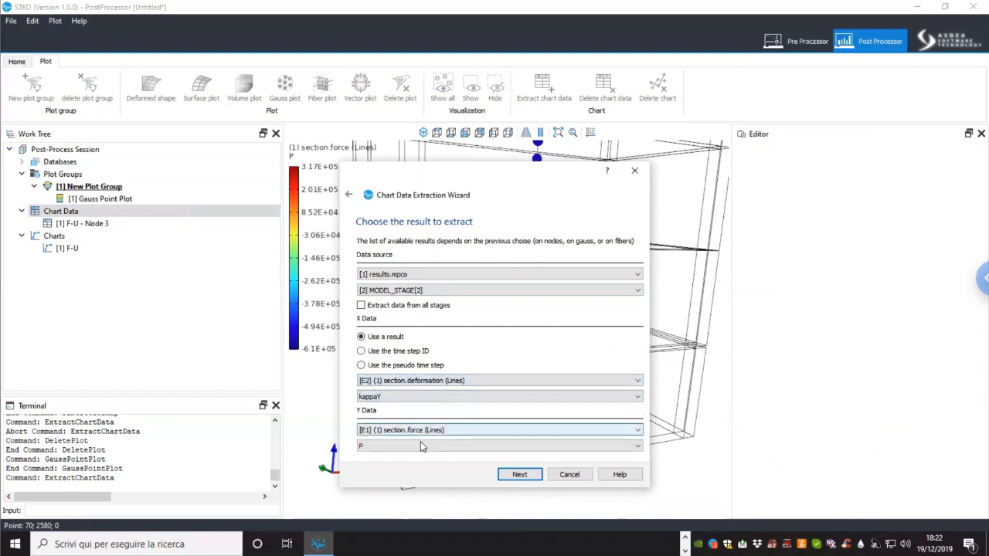
click(424, 447)
click(405, 473)
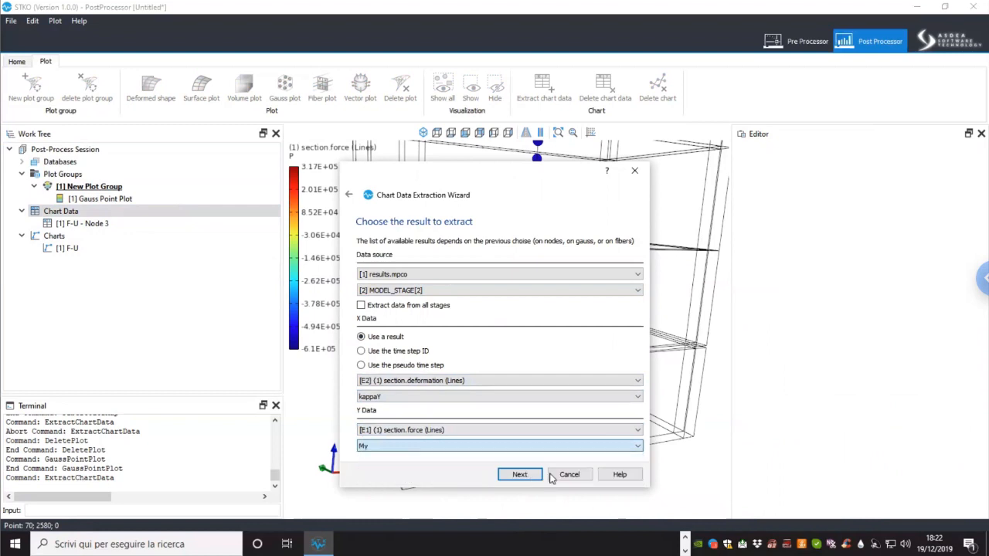
click(520, 475)
click(520, 475)
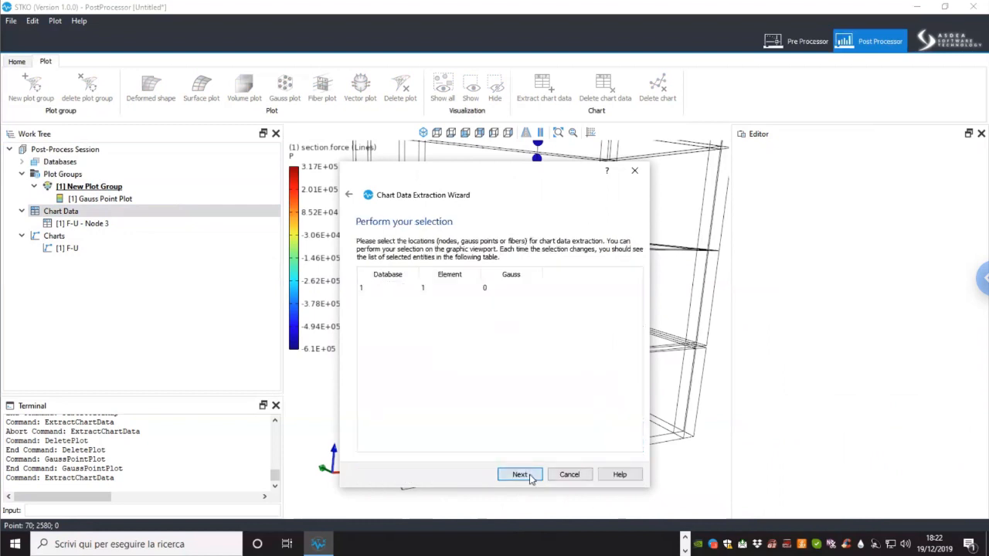
Step: Name the chart data M-K and finish the extraction with chart creation enabled
drag(413, 265, 413, 267)
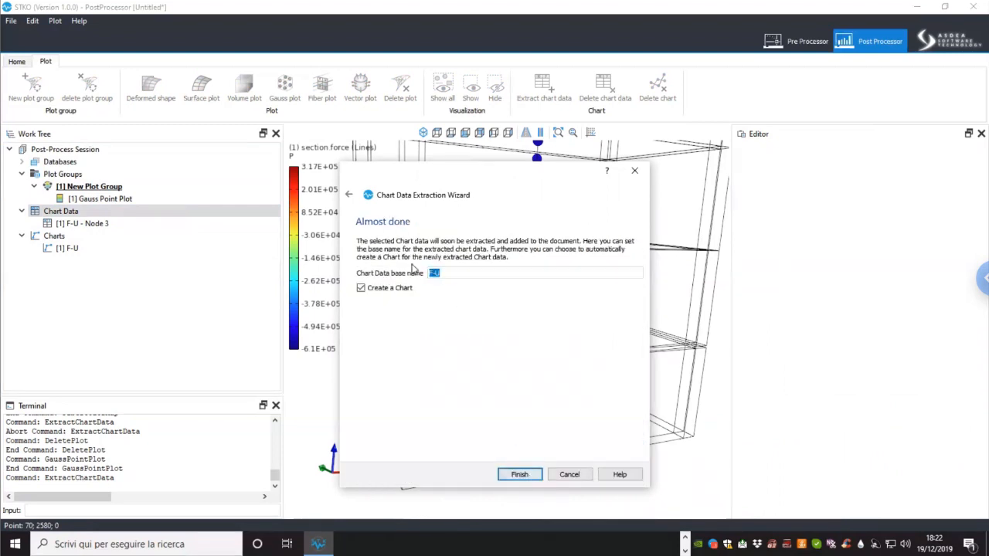
text(M-K)
click(512, 477)
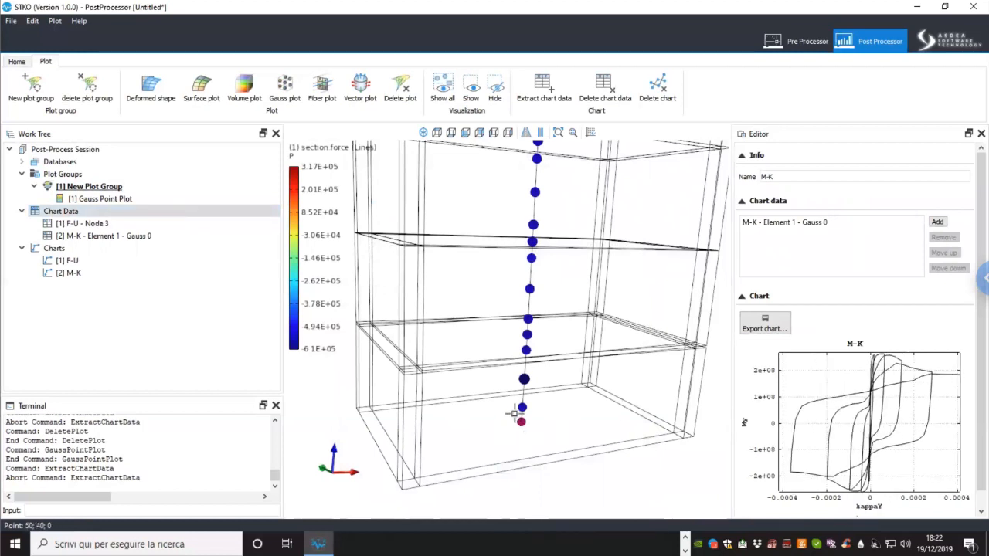
Step: Delete the Gauss Point Plot and add a Beam/Shell Fiber Color Map to the plot group in its place
scroll(523, 418, down, 4)
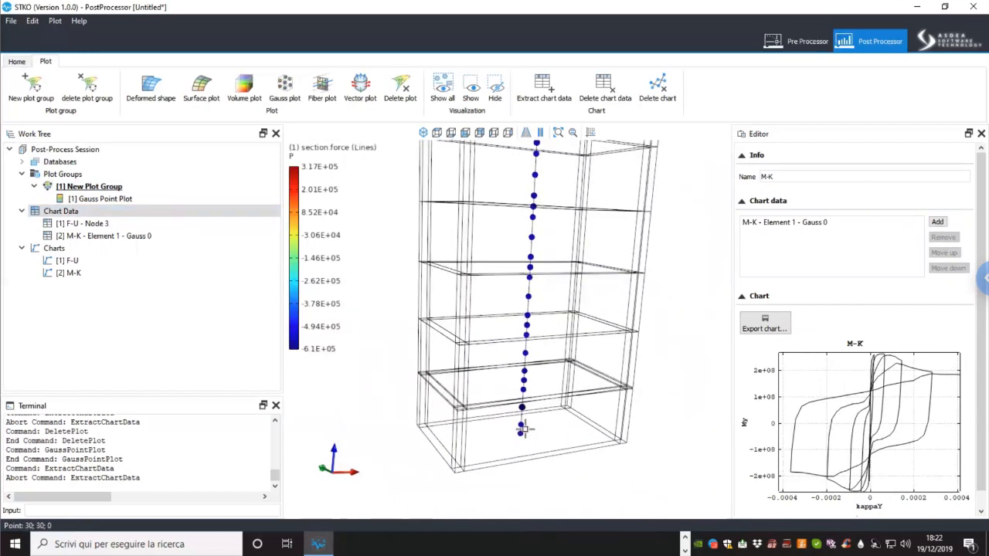
scroll(502, 338, up, 2)
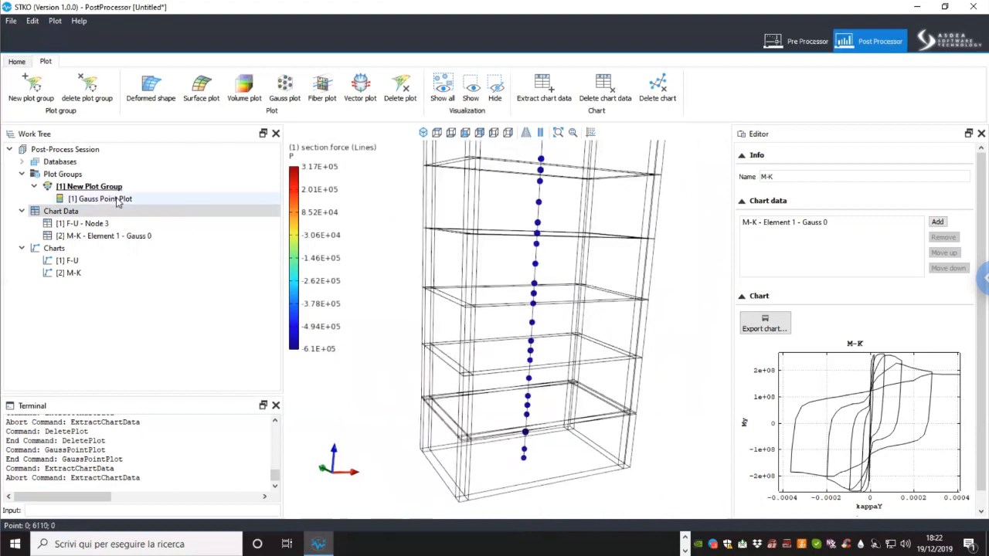
right_click(118, 202)
click(148, 206)
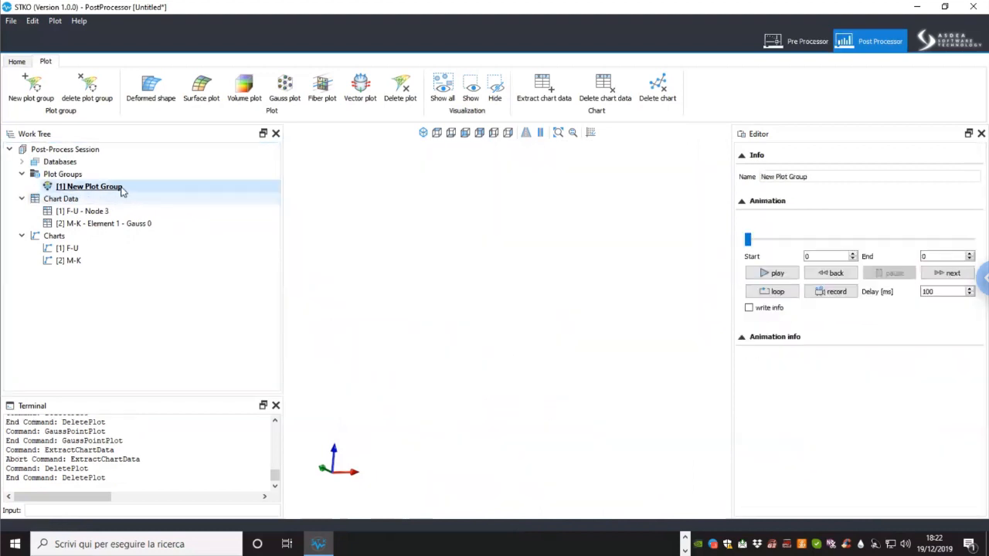
right_click(122, 190)
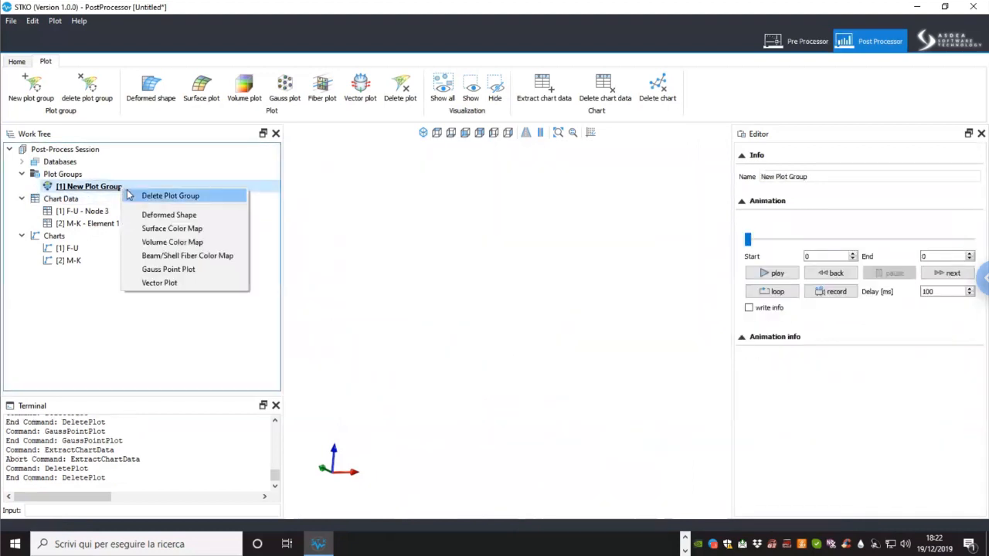
click(165, 257)
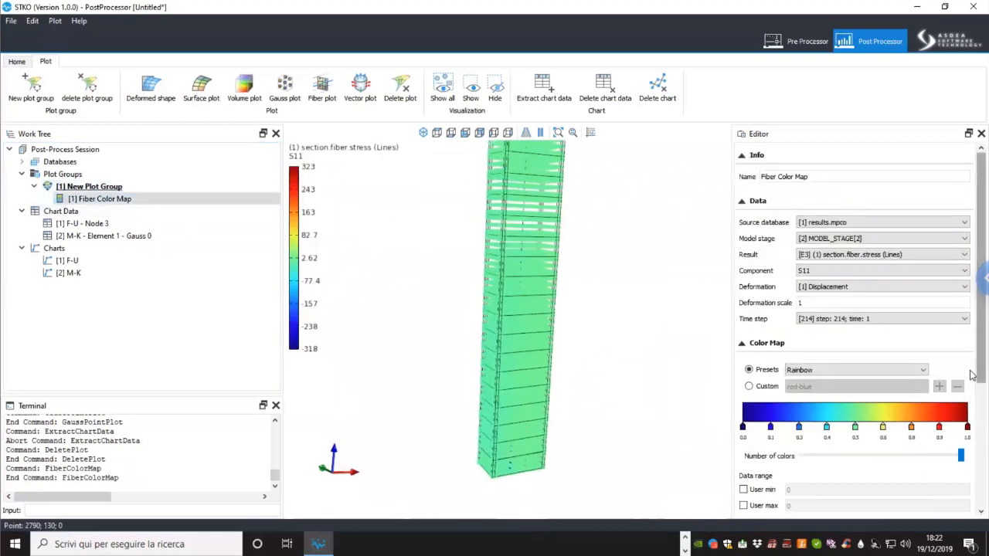
Step: Exclude the Material 2 fibers from the Fiber Color Map and get a close view of the column's base
scroll(974, 463, down, 5)
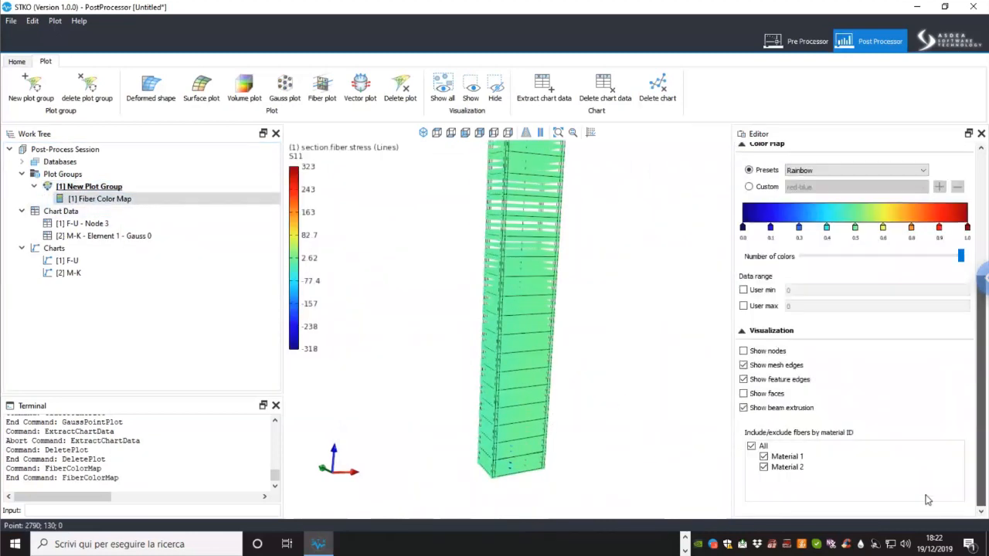
click(764, 467)
scroll(499, 449, up, 10)
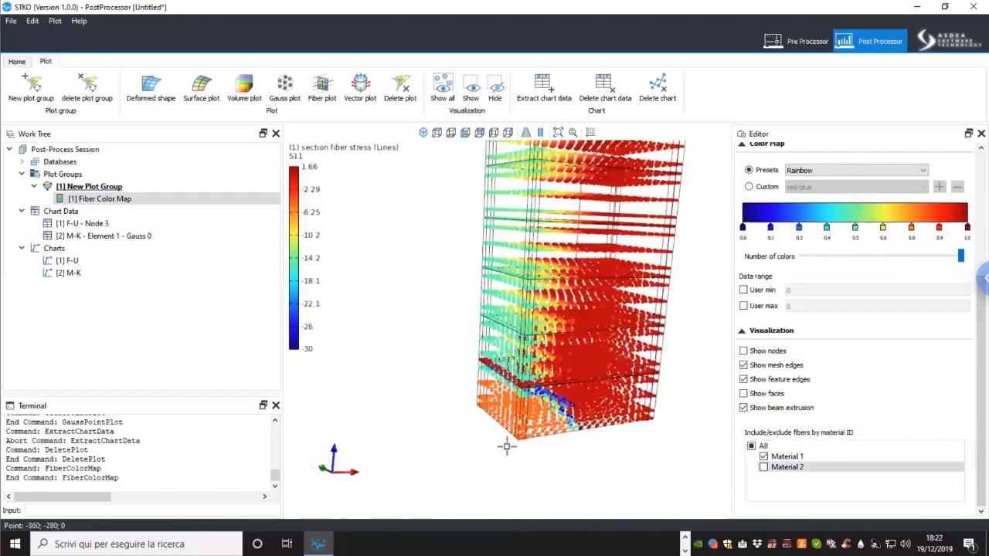
scroll(508, 422, up, 2)
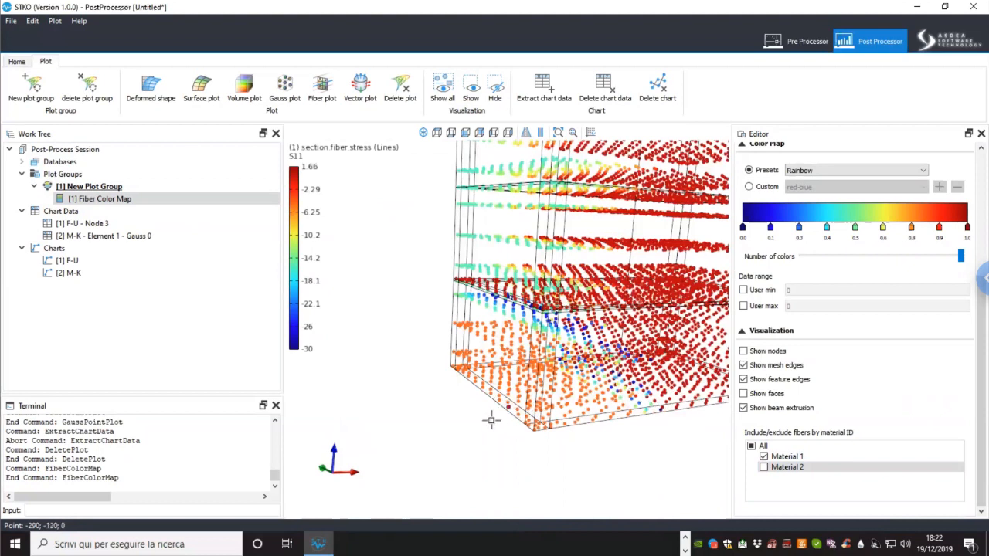
Step: Start a chart data extraction on element sub-gauss points (fibers) with MODEL_STAGE[2] as the model stage
right_click(73, 213)
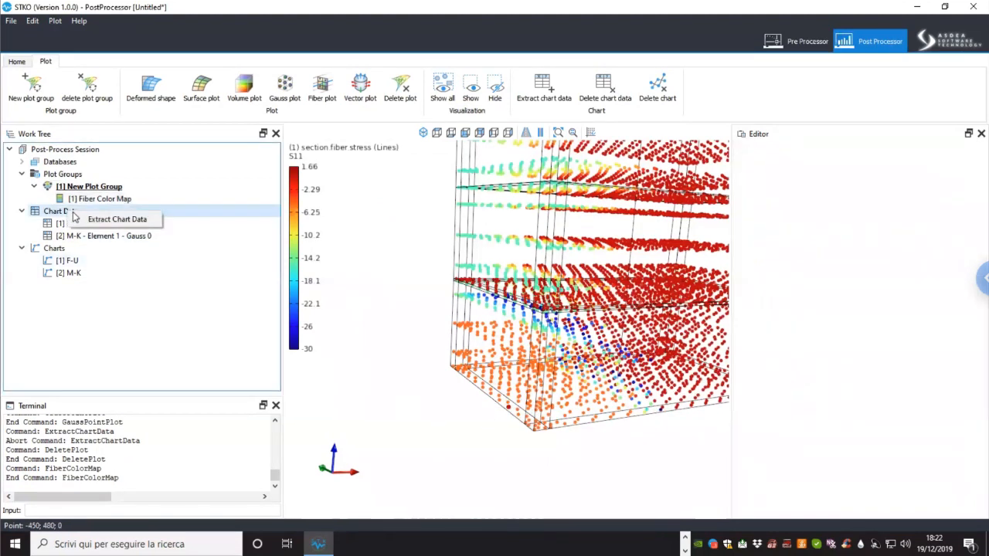
click(101, 220)
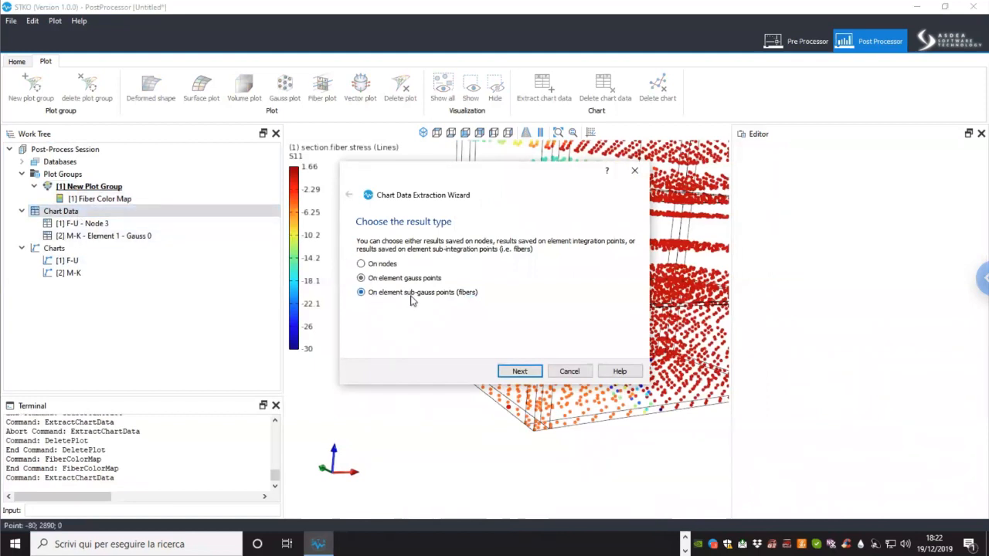
click(522, 374)
click(444, 292)
click(437, 306)
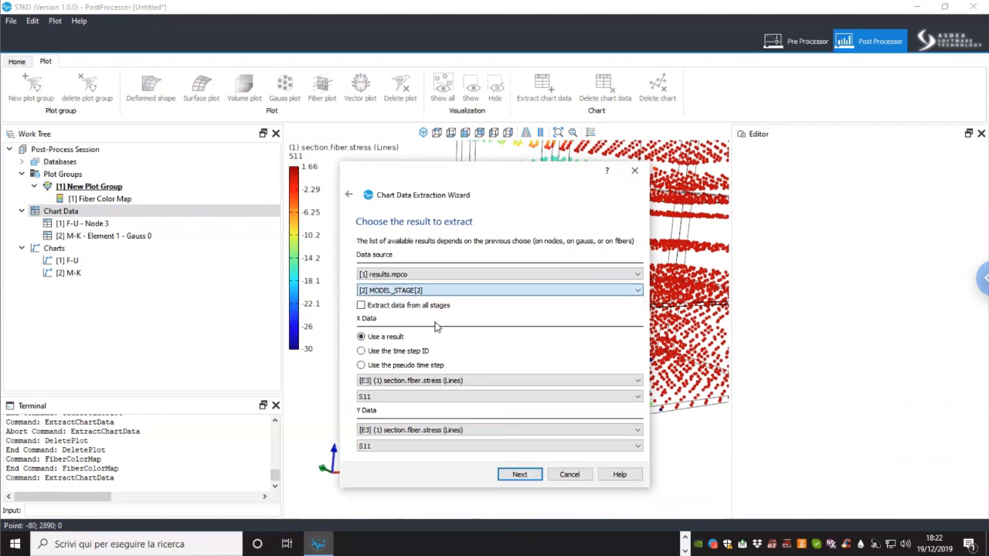
Step: Set the X data to section.fiber.strain with component S11 and proceed to the fiber selection
click(439, 381)
click(437, 400)
click(412, 398)
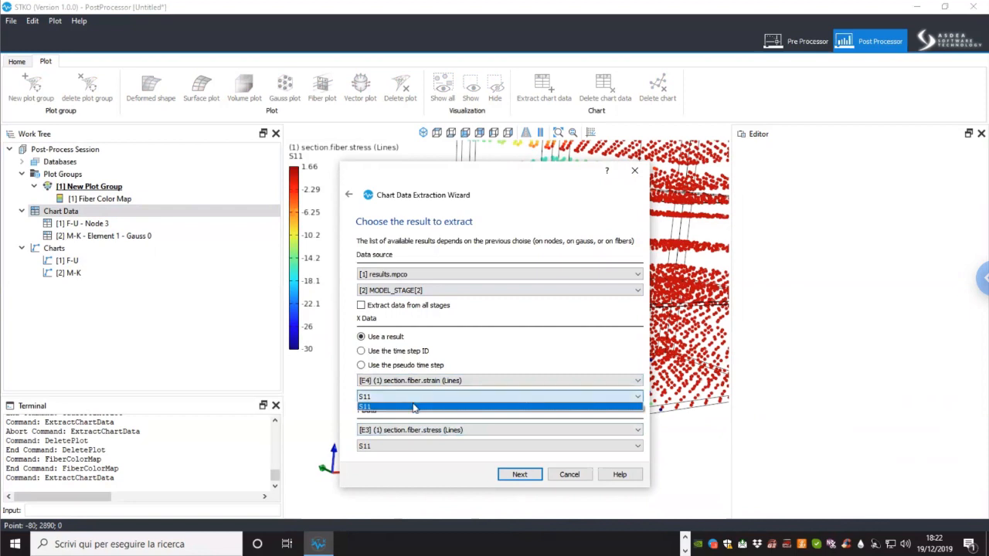
click(413, 407)
click(520, 475)
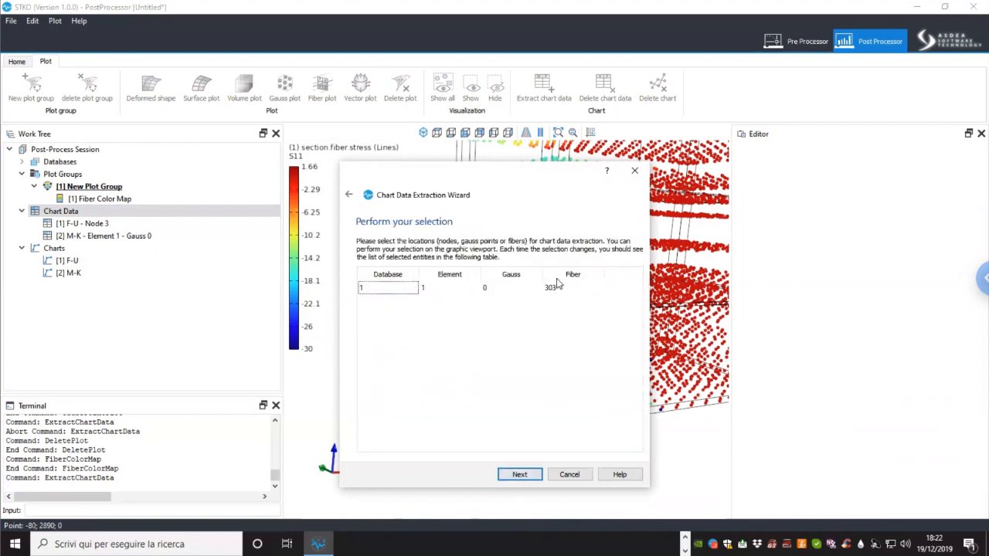
Step: Accept the selected base fiber, name the chart data S-E and finish the extraction with chart creation enabled
drag(537, 180, 419, 180)
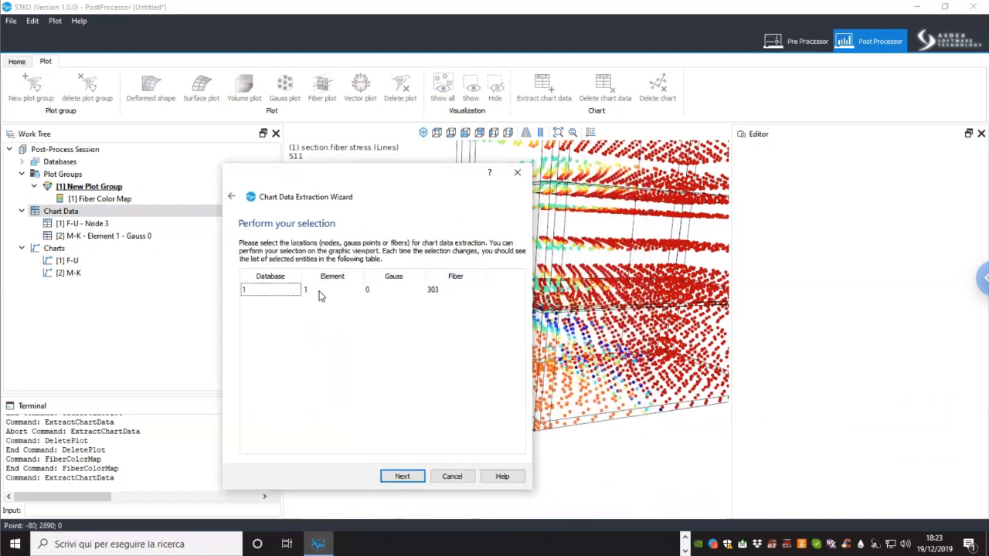
click(402, 477)
click(320, 275)
drag(321, 274, 280, 276)
text(S-E)
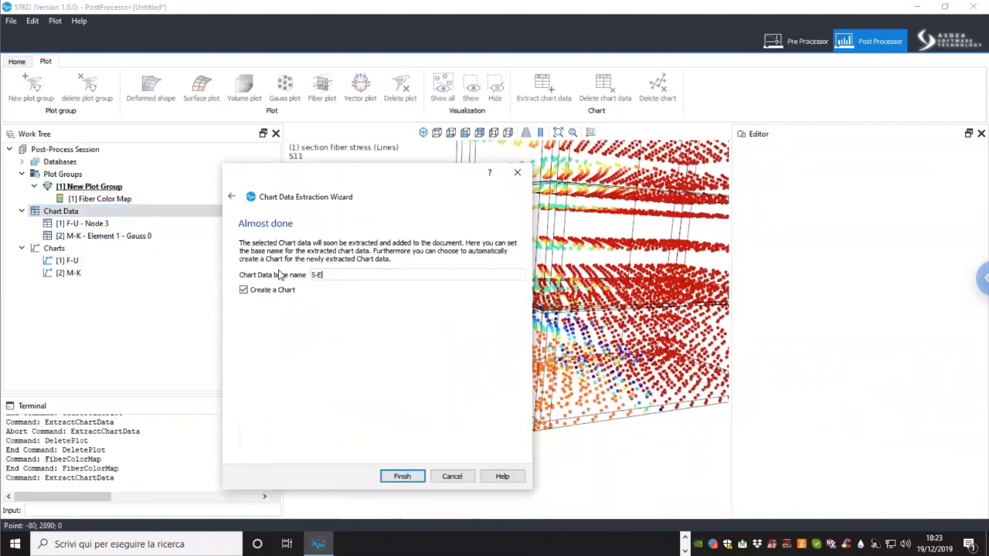
click(404, 476)
Step: Examine the S-E chart and the fiber stress distribution over the whole column from base to top
scroll(880, 422, down, 1)
scroll(865, 422, down, 2)
scroll(860, 398, up, 2)
scroll(847, 421, up, 1)
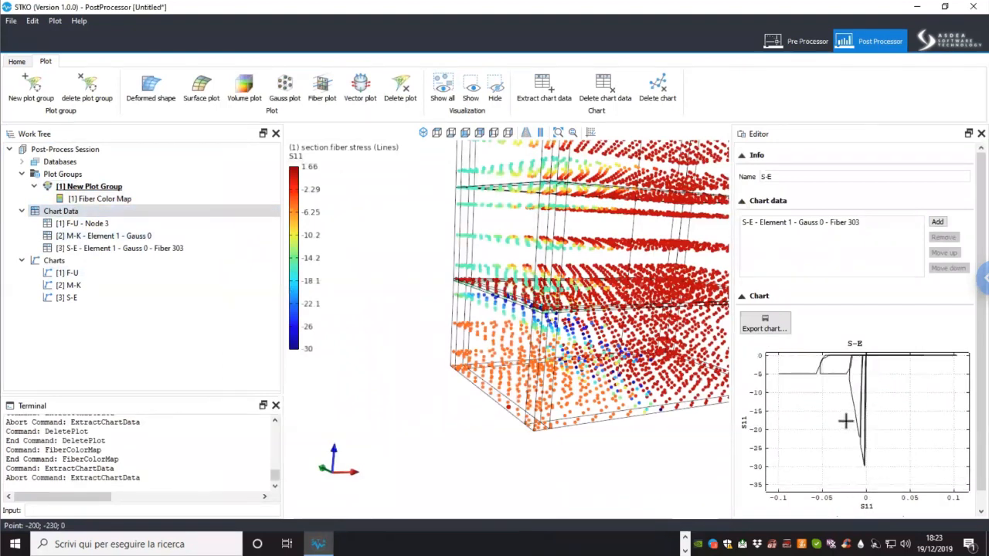
scroll(493, 366, down, 5)
mouse_move(493, 366)
mouse_down()
mouse_move(503, 379)
mouse_move(507, 365)
mouse_move(464, 355)
mouse_move(493, 382)
mouse_move(502, 371)
mouse_up()
scroll(502, 371, up, 2)
scroll(498, 363, up, 2)
scroll(496, 344, down, 4)
mouse_move(521, 353)
mouse_down()
mouse_move(510, 363)
mouse_move(525, 369)
mouse_move(532, 349)
mouse_up()
scroll(533, 350, up, 2)
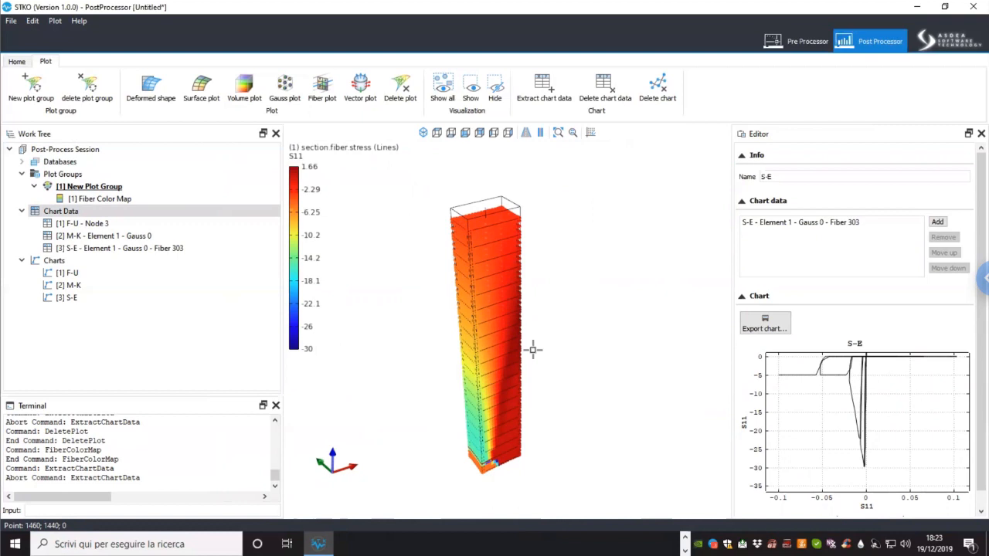
middle_drag(524, 369, 531, 364)
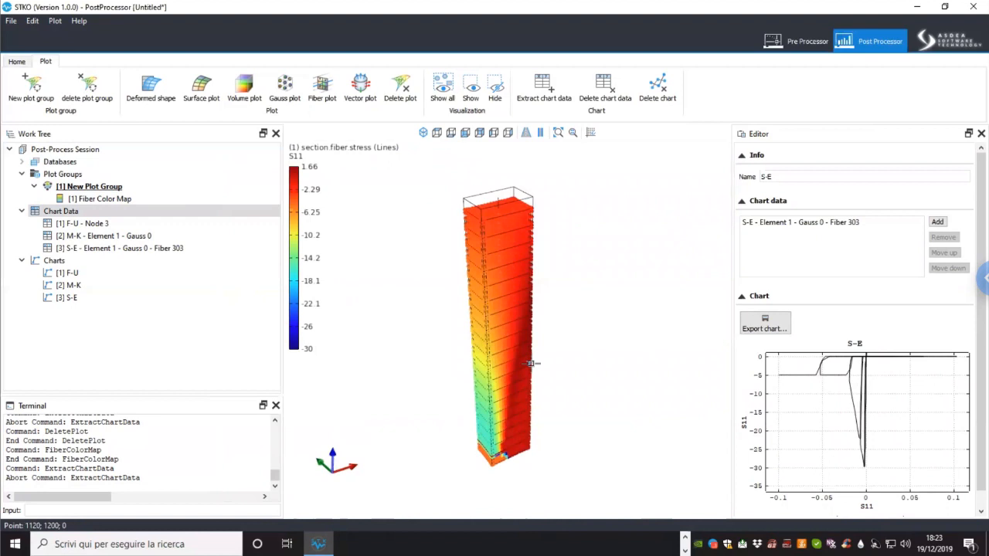
scroll(514, 374, up, 2)
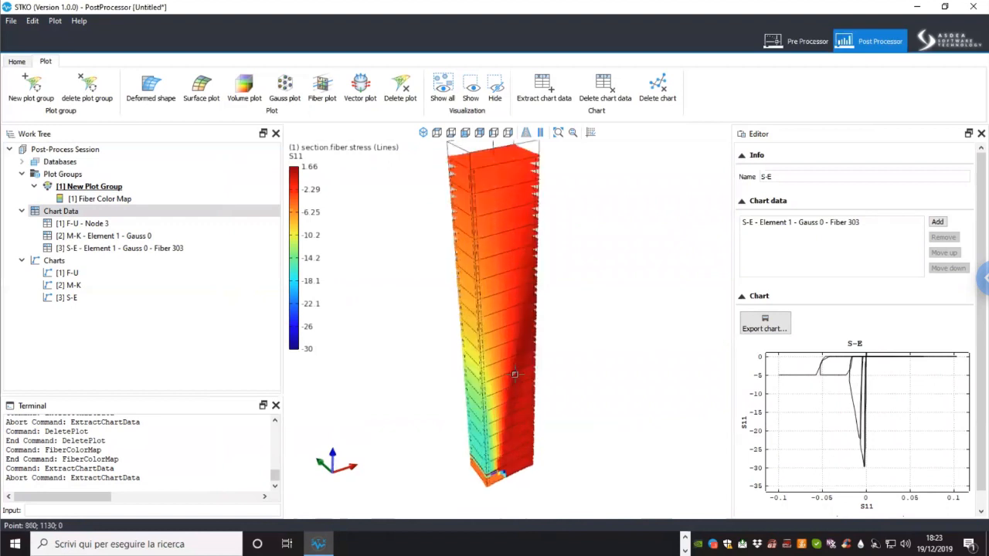
middle_drag(495, 335, 490, 369)
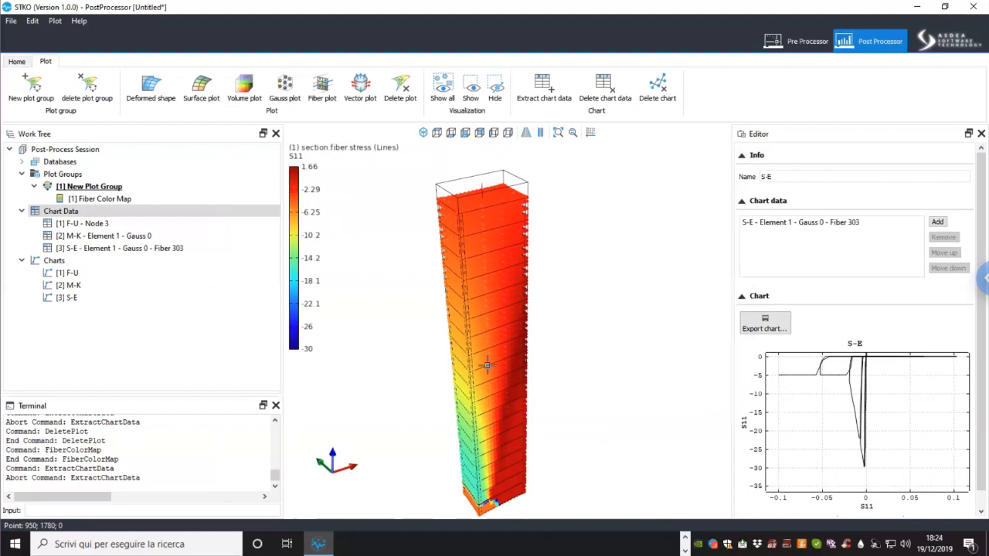
middle_drag(493, 363, 500, 361)
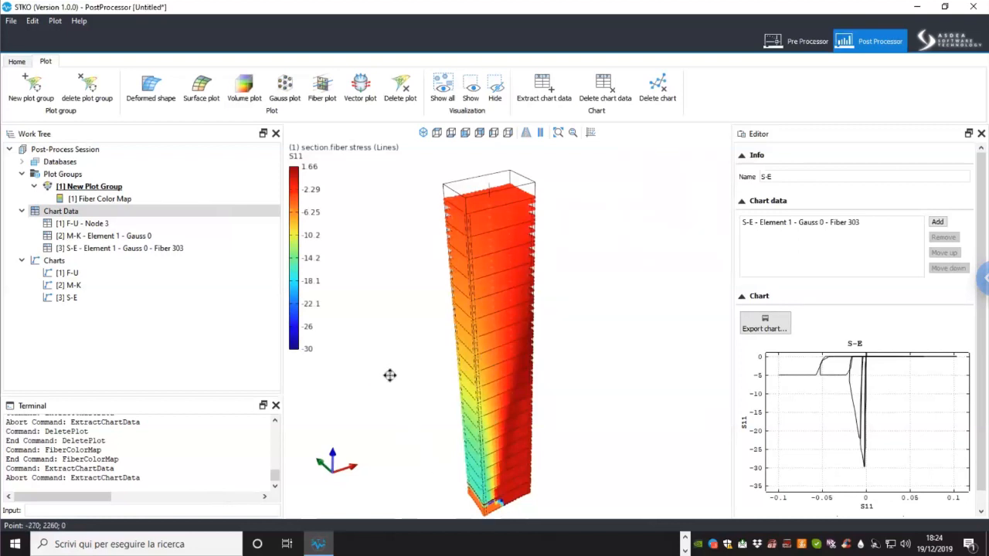
middle_drag(388, 375, 392, 376)
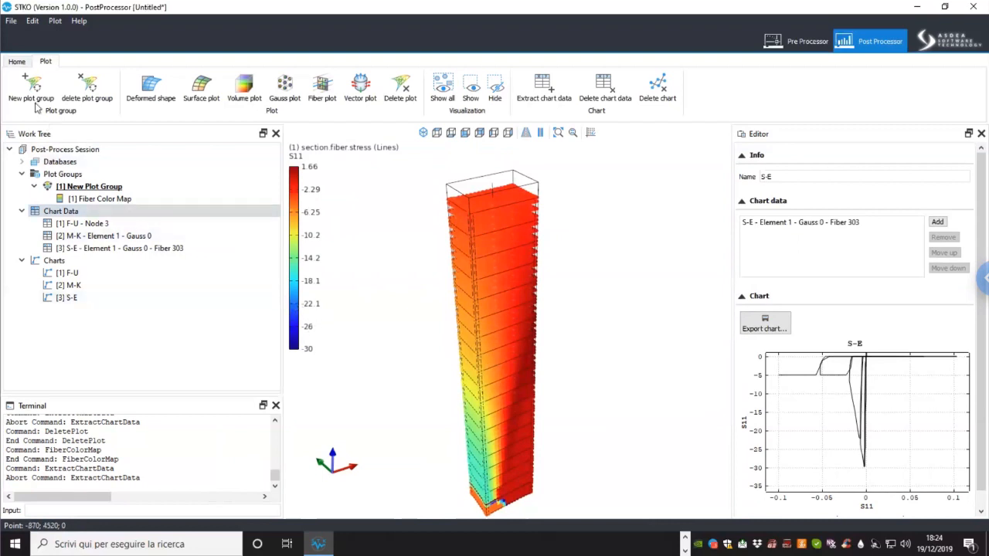
Step: Create a new empty post-processing document and switch to the Pre Processor
click(19, 61)
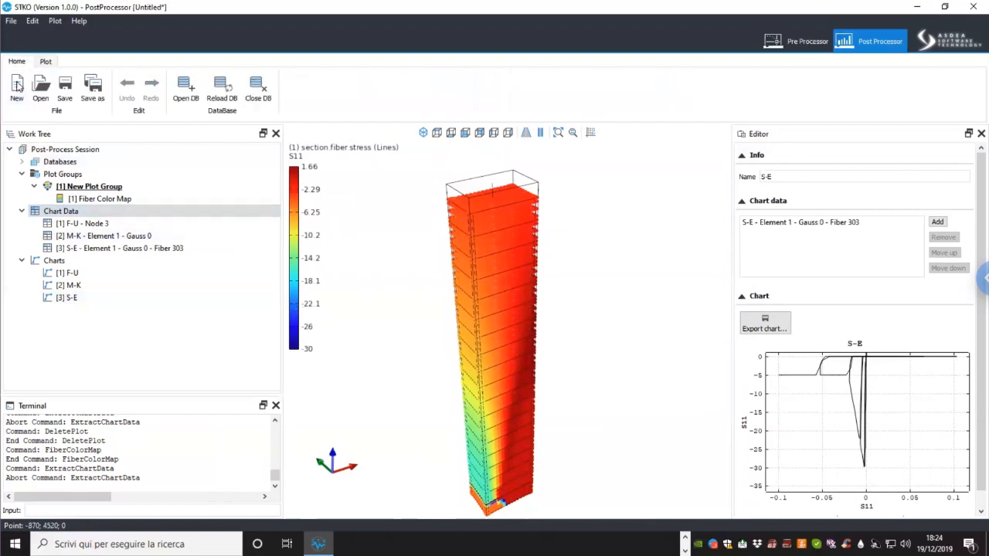
click(17, 93)
click(495, 287)
click(796, 42)
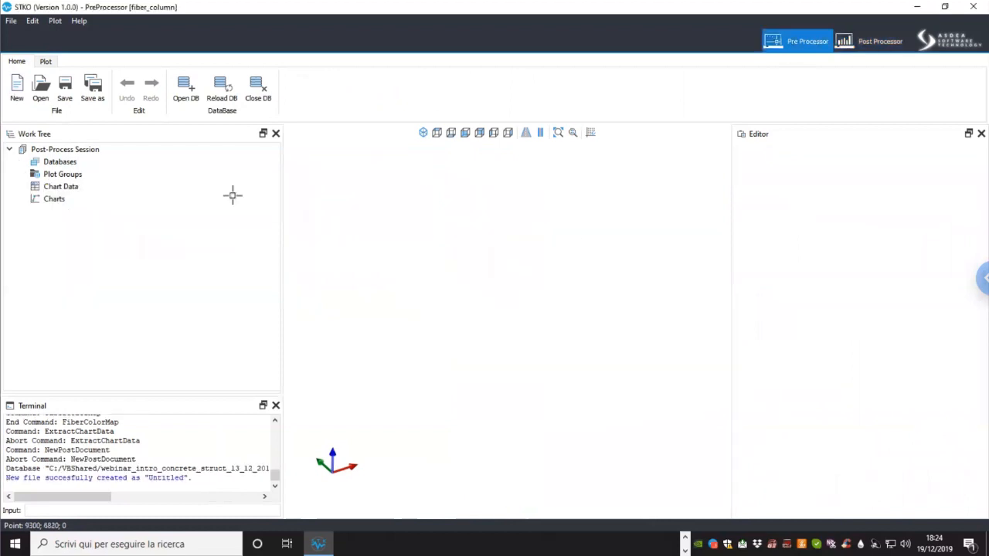
Step: Create a new empty pre-processing document, closing the fiber_column model, and set a front view of the XZ plane
click(16, 86)
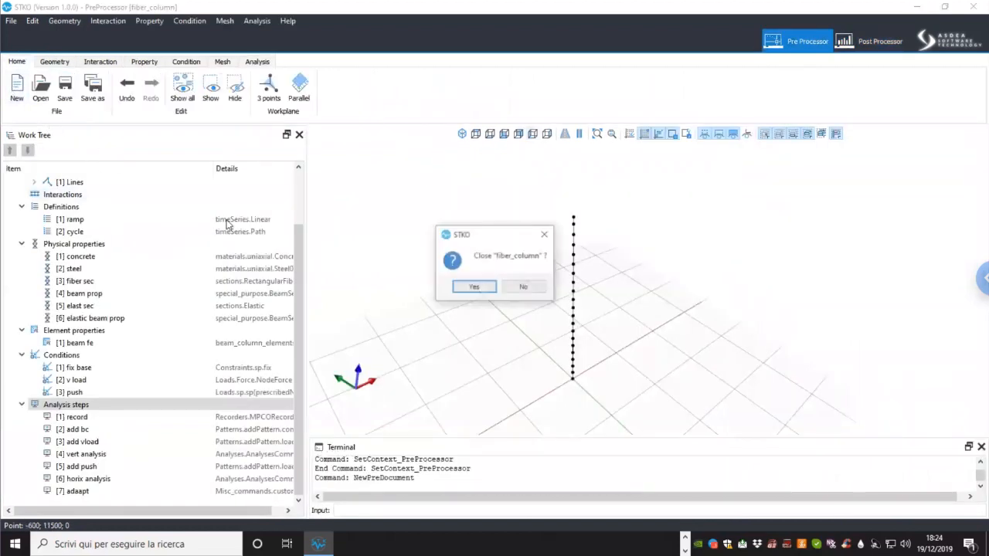
click(471, 286)
middle_drag(597, 298, 574, 297)
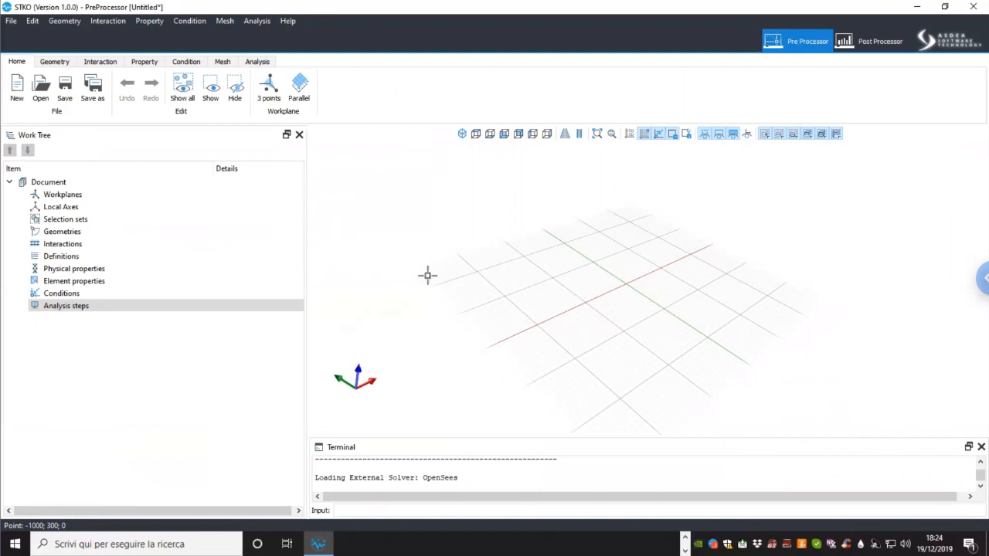
middle_drag(541, 289, 527, 262)
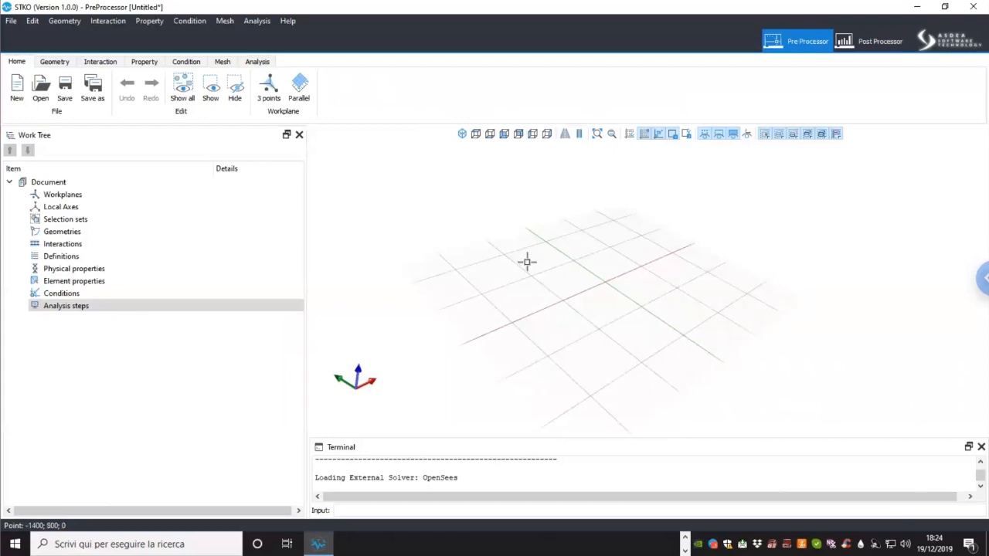
click(504, 134)
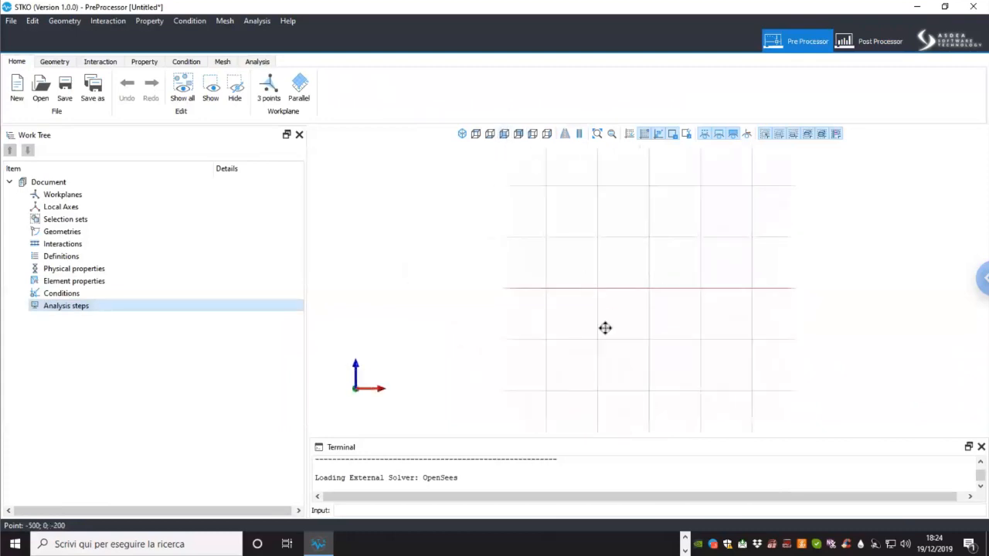
middle_drag(611, 287, 587, 290)
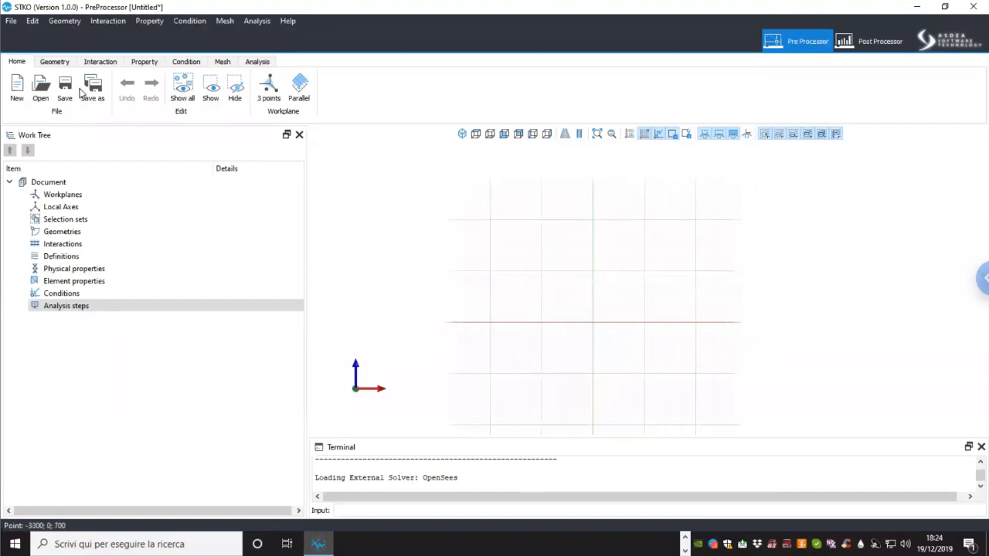
Step: Start a four-point face at the origin and give its bottom edge a length of 2200 along the X axis
click(65, 64)
middle_drag(527, 260, 490, 270)
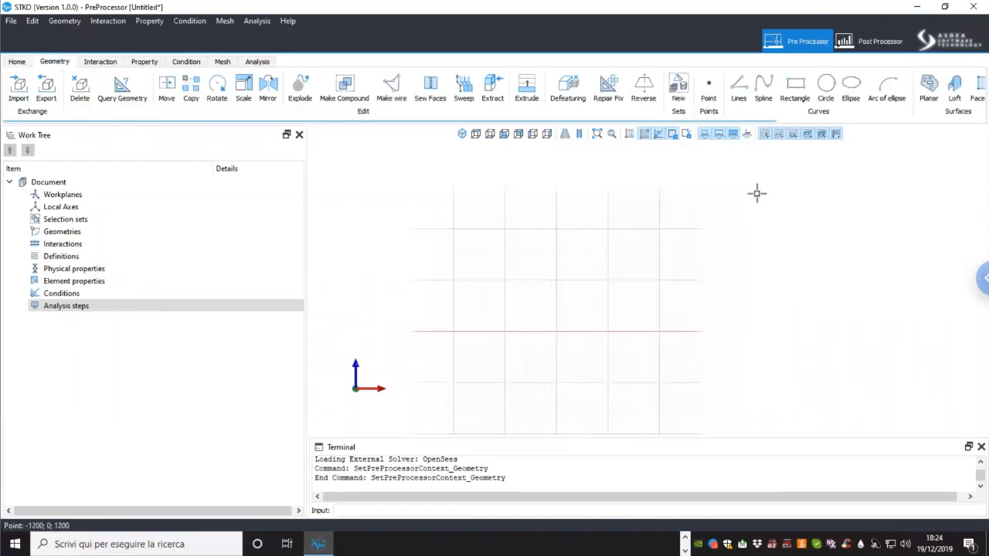
scroll(850, 101, down, 3)
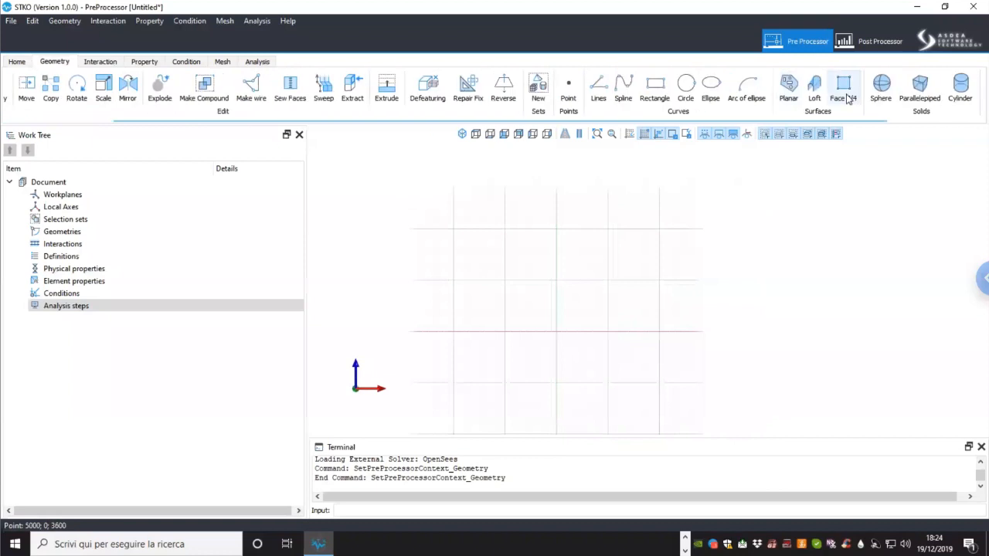
click(844, 91)
scroll(536, 327, up, 2)
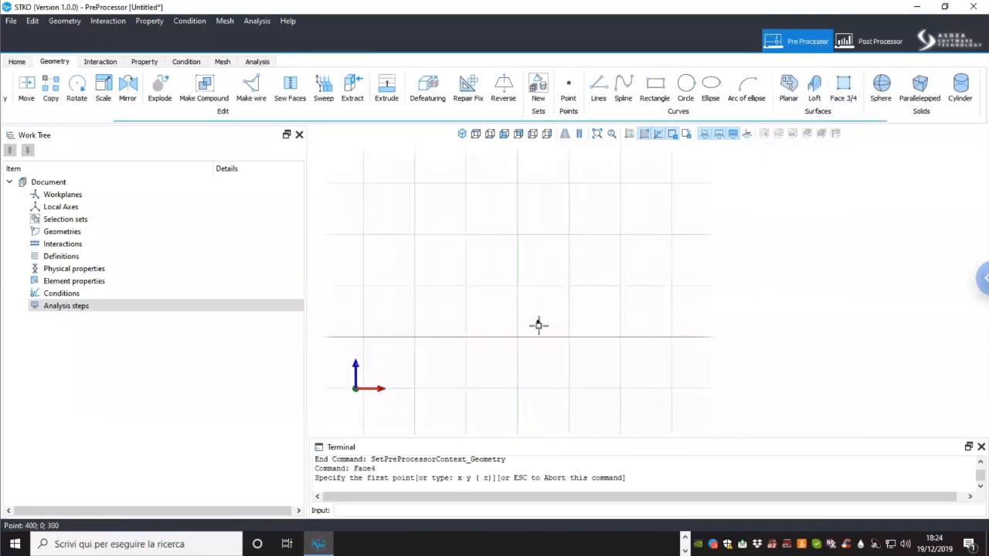
click(505, 343)
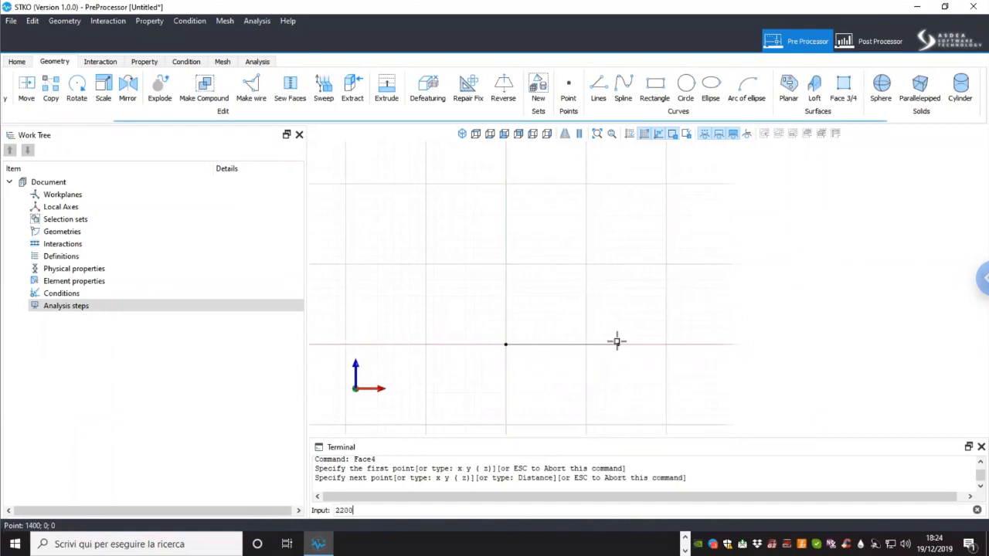
text(2200)
key(Return)
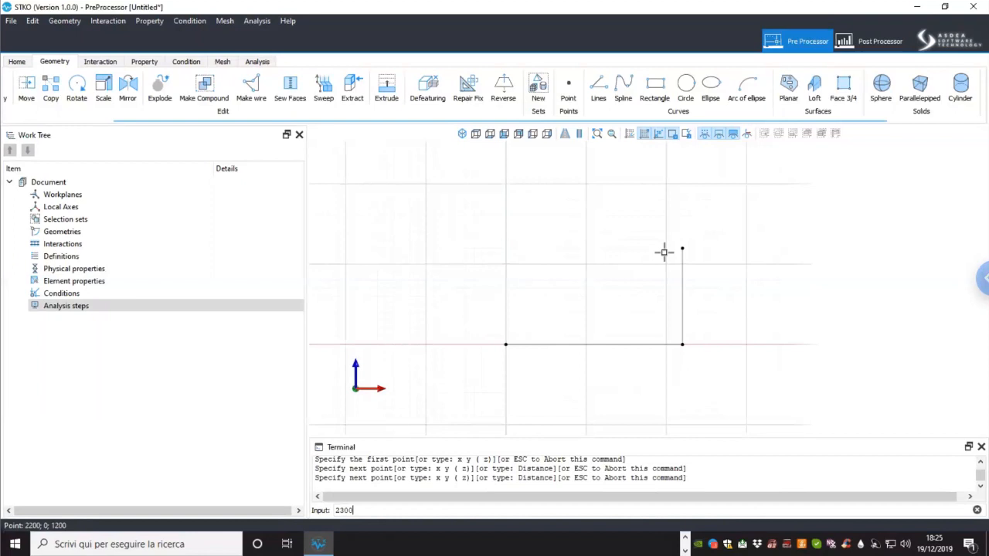
Step: Complete the rectangular face with a vertical side of 2300 and the fourth corner directly above the origin
scroll(665, 249, down, 1)
middle_drag(665, 249, 652, 281)
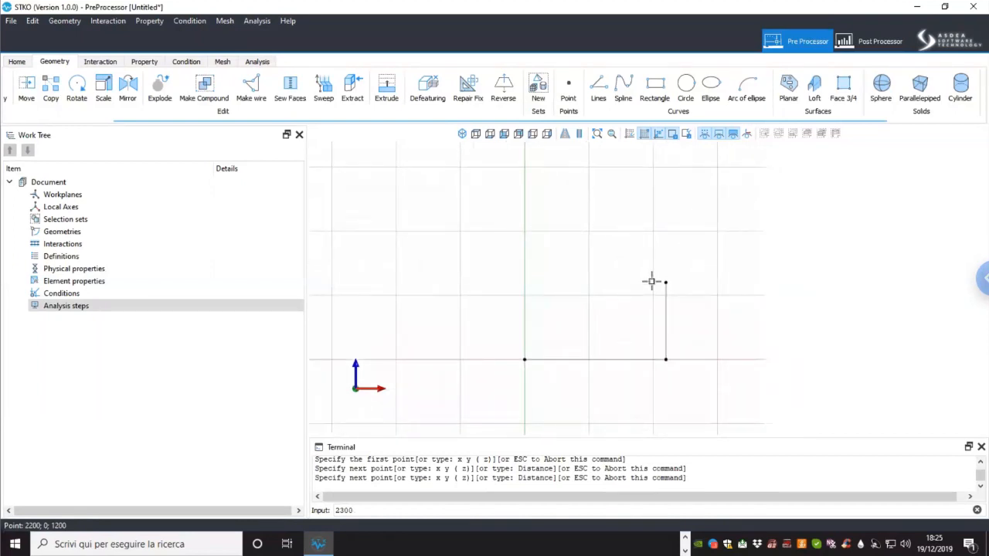
middle_drag(674, 274, 671, 298)
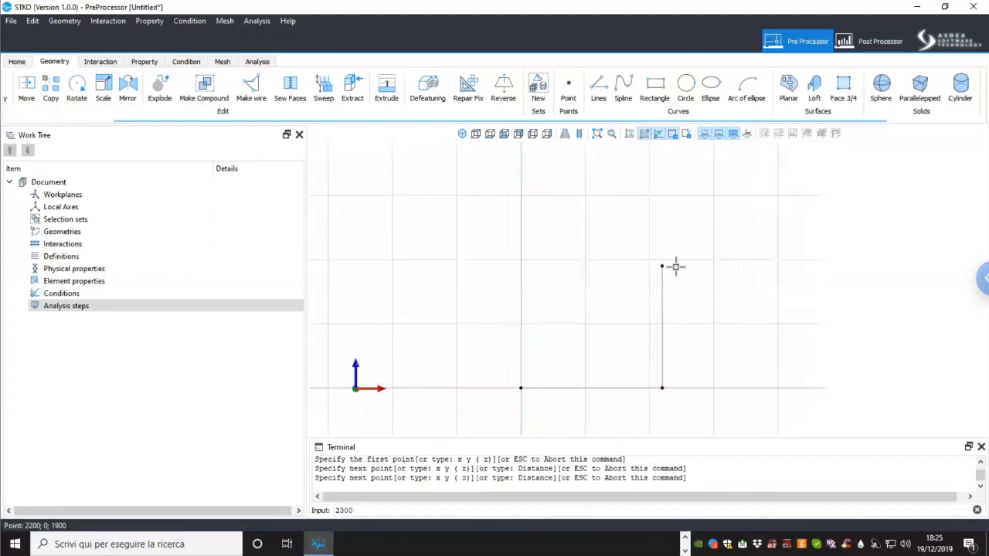
key(Return)
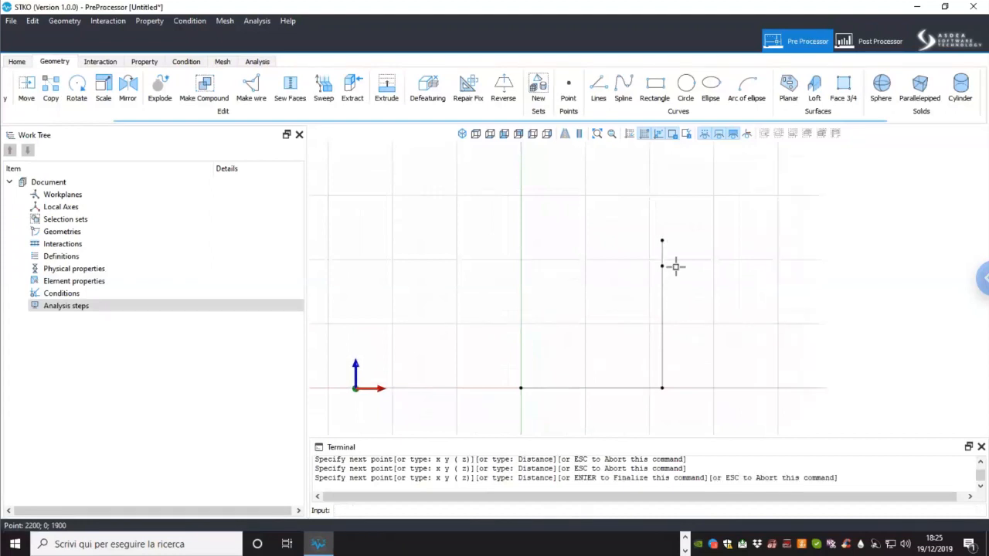
click(520, 244)
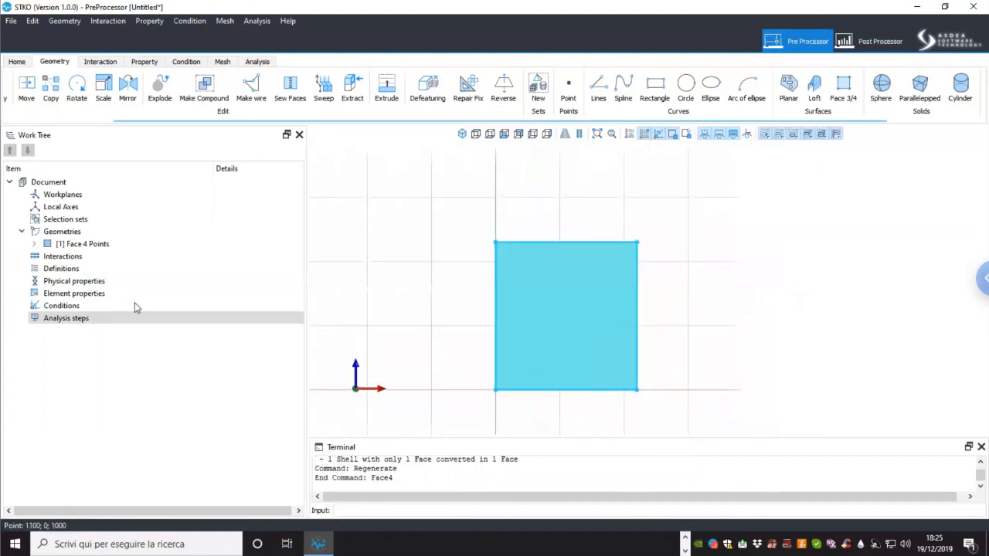
click(100, 245)
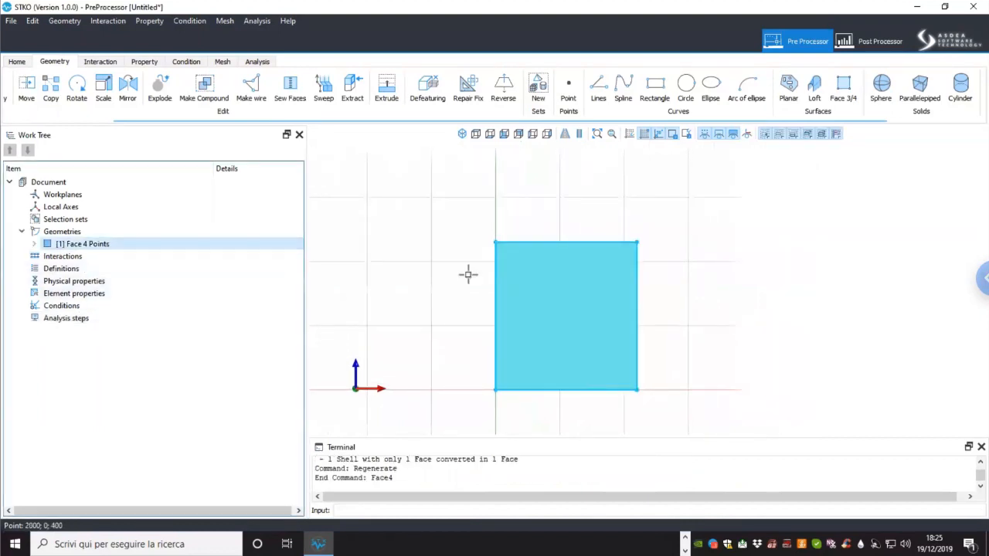
click(638, 263)
Step: Draw a triangular face on the rectangle's top edge, with a centered apex about 200 above that edge
scroll(496, 256, up, 2)
middle_drag(605, 246, 578, 249)
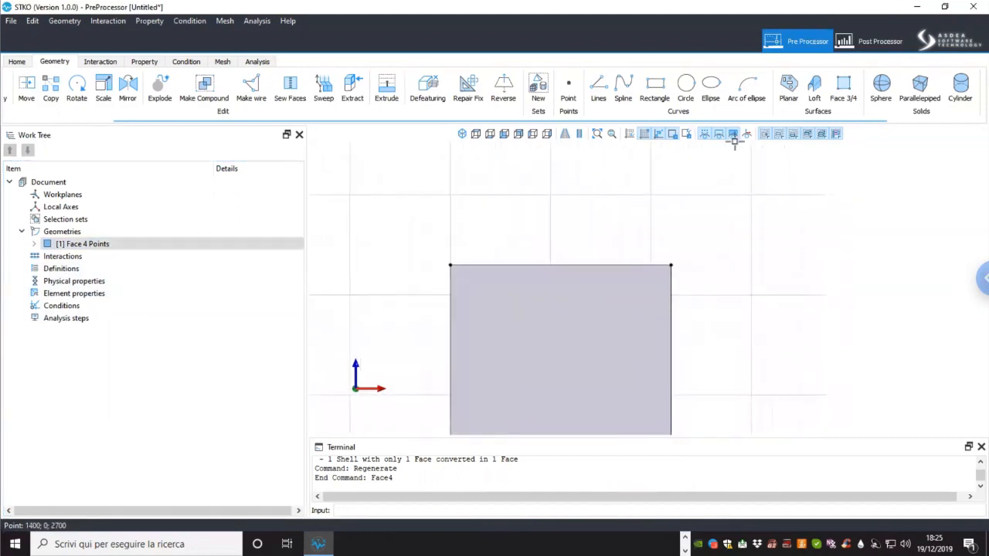
click(843, 91)
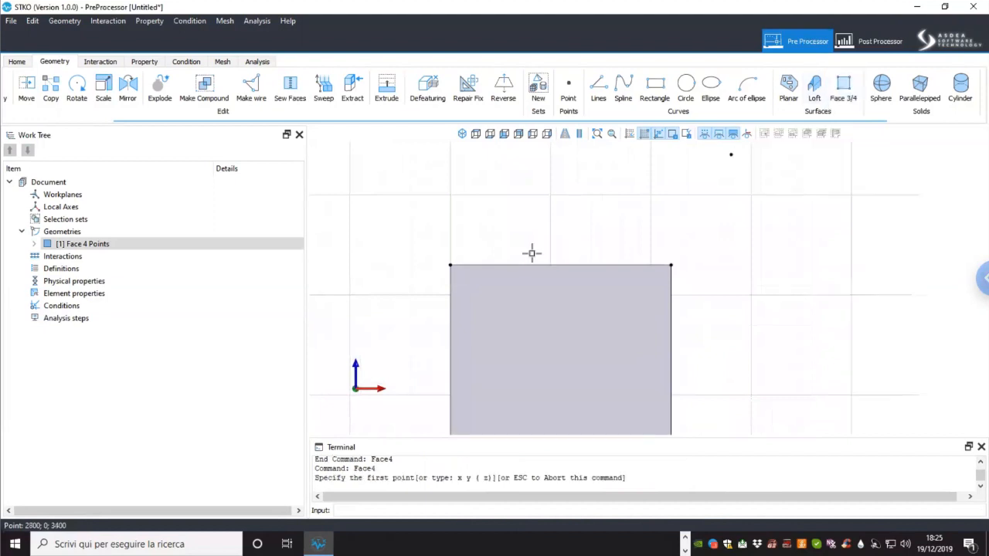
click(450, 265)
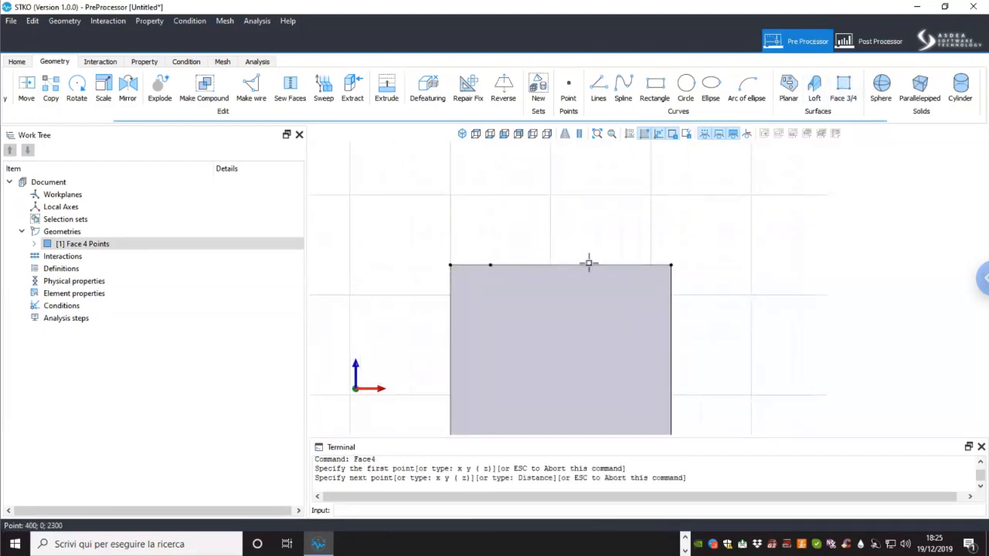
click(671, 265)
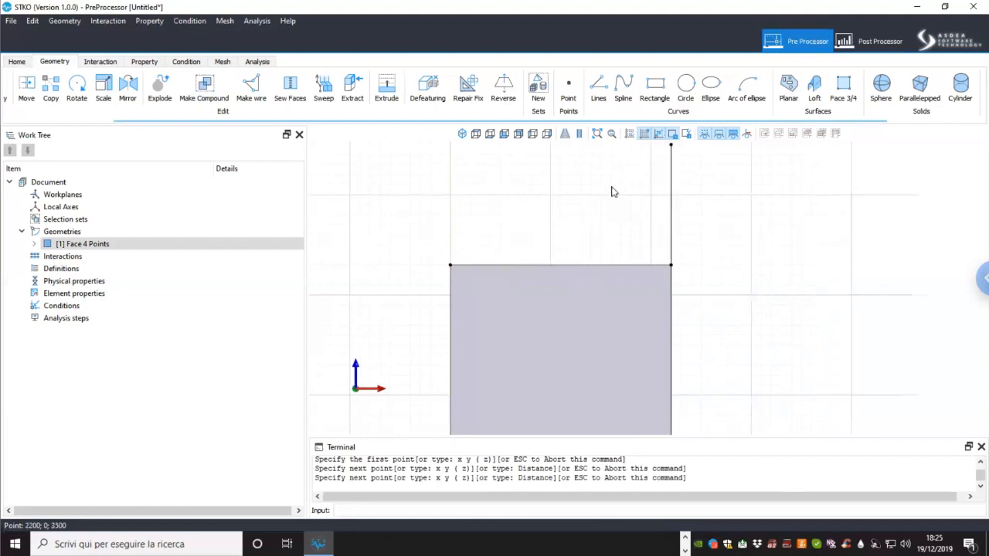
click(560, 245)
click(451, 265)
scroll(597, 271, down, 3)
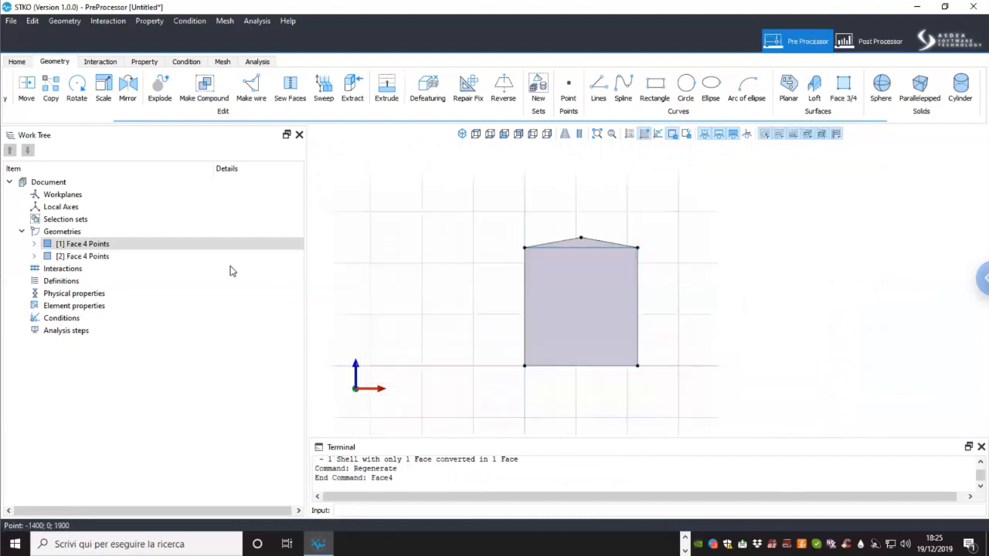
Step: Examine the rectangular and triangular faces as separate geometries, including the edge where they meet
click(177, 256)
click(173, 248)
click(169, 255)
click(167, 247)
click(163, 255)
click(162, 247)
click(157, 257)
click(158, 246)
click(156, 256)
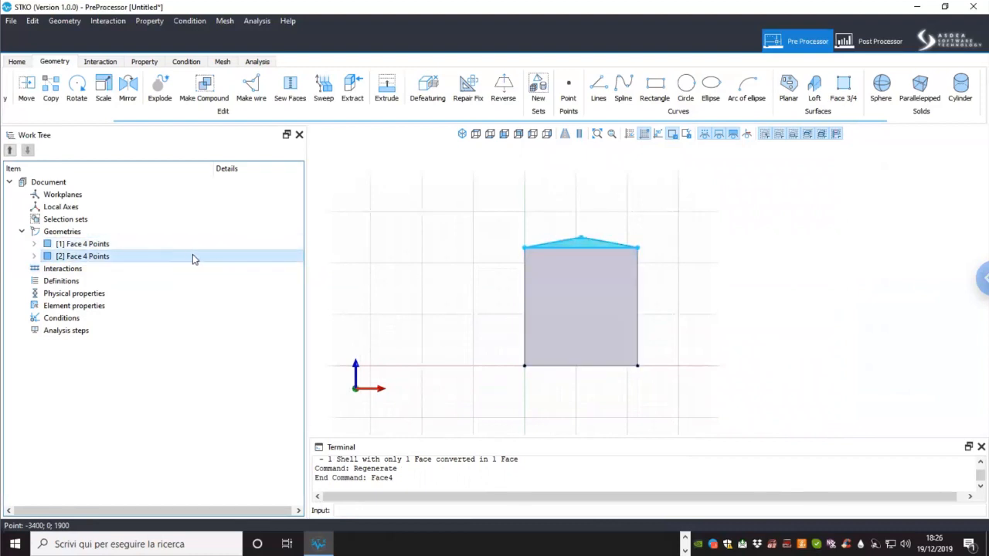
scroll(541, 225, up, 1)
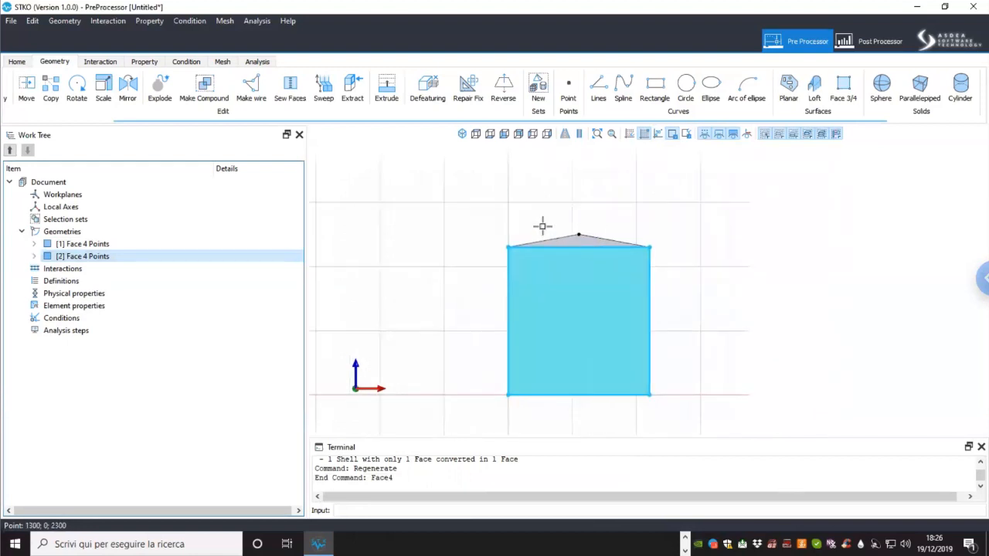
scroll(549, 248, up, 2)
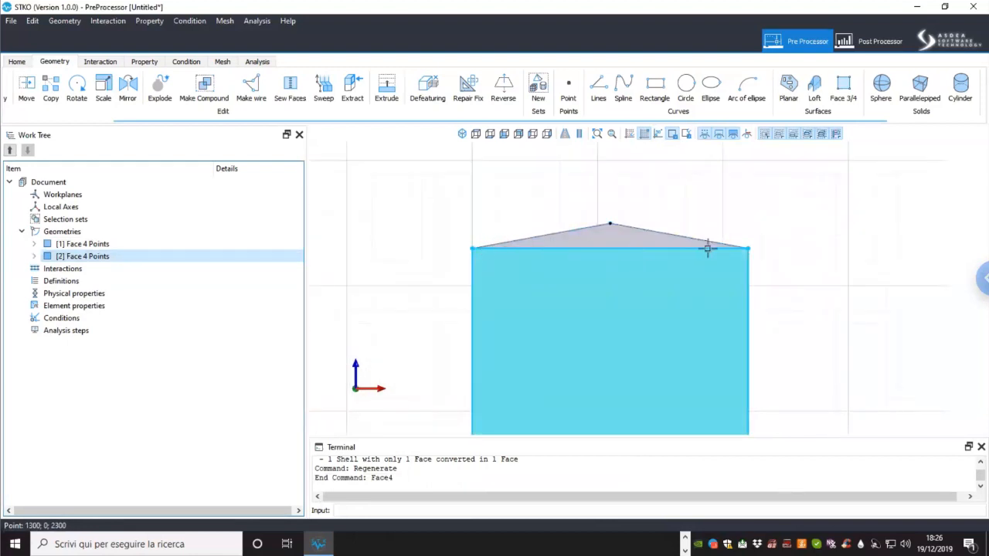
scroll(569, 259, down, 2)
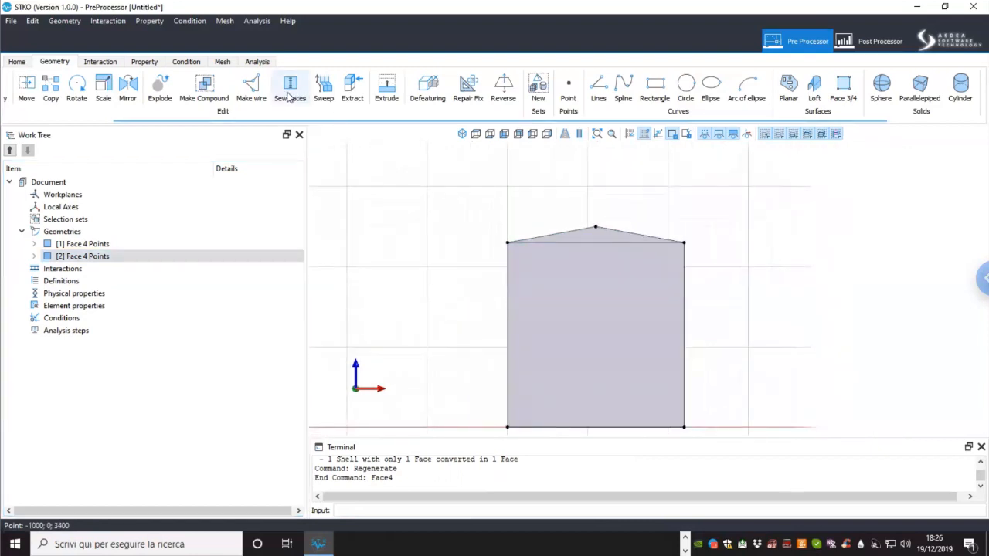
Step: Sew the triangular and rectangular faces together with a 1e-05 tolerance, keeping Cut free edges and Allow non manifold enabled
click(293, 99)
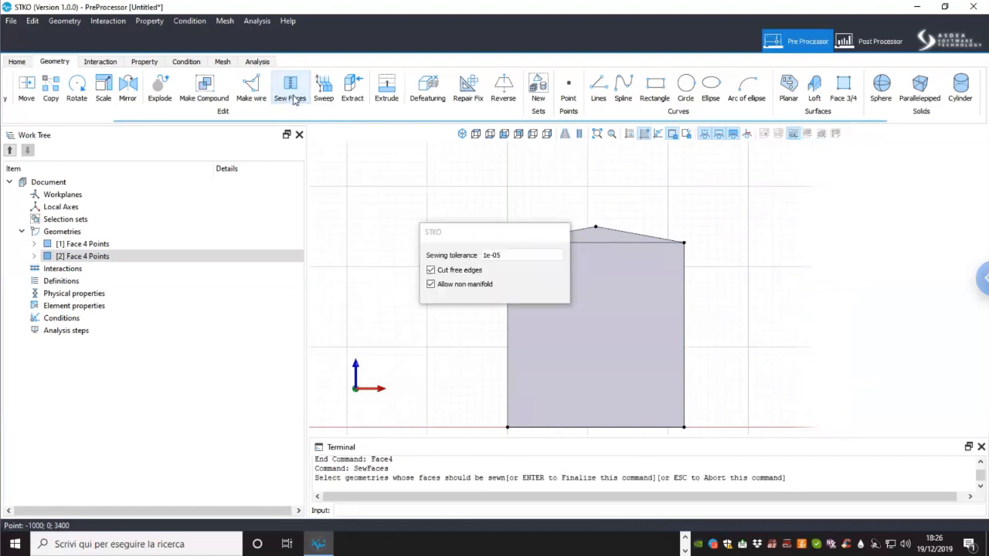
drag(472, 235, 409, 224)
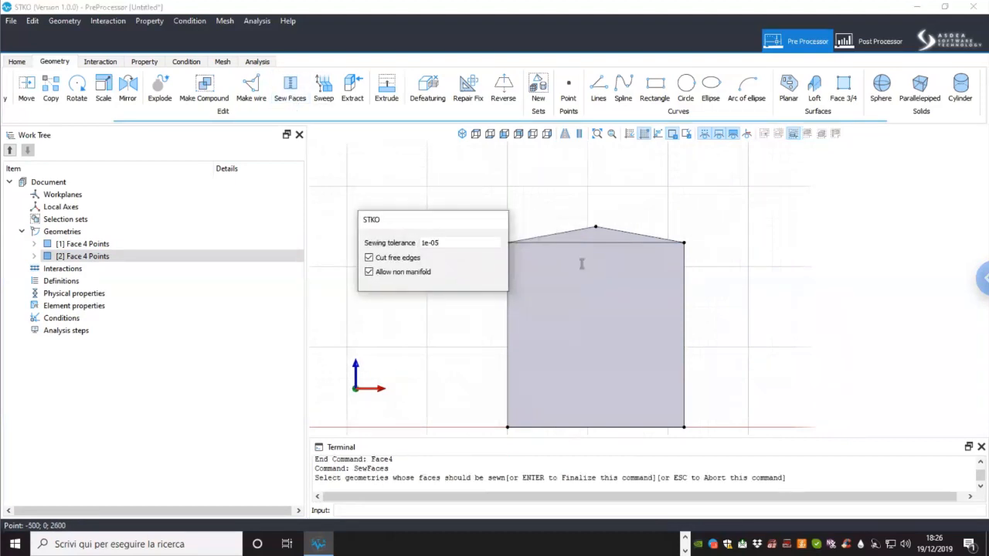
click(598, 235)
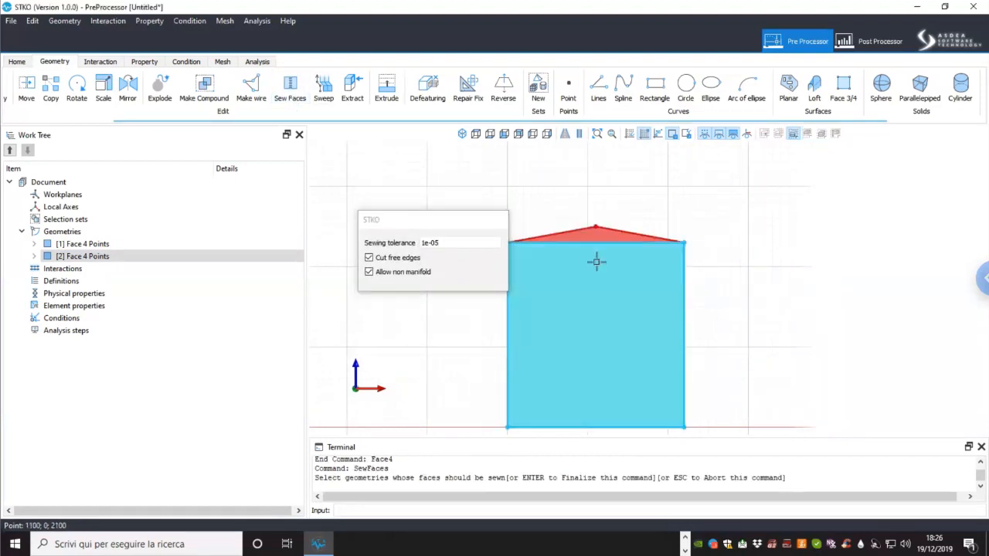
click(565, 270)
key(Return)
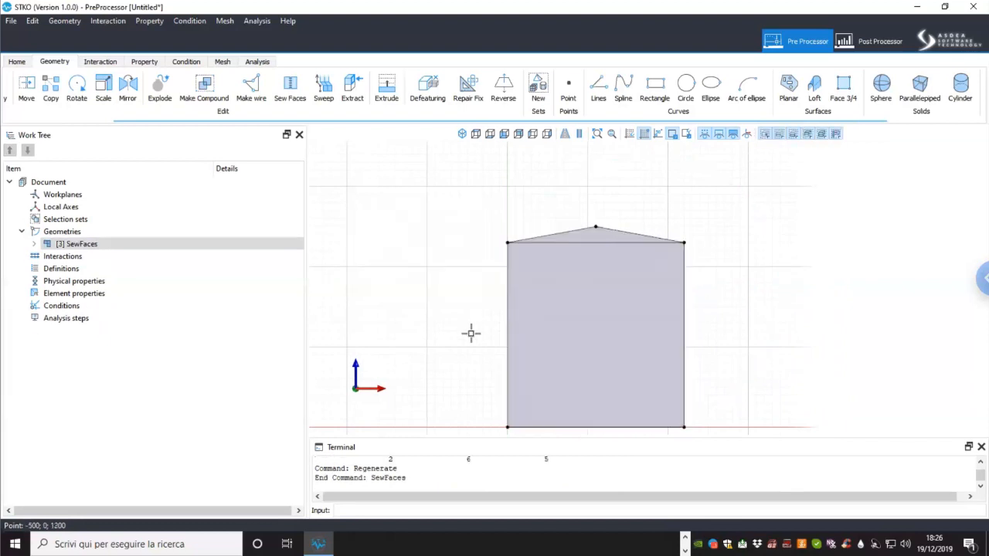
Step: Examine the faces of the sewn geometry and the edge shared between its triangular and rectangular parts
click(34, 244)
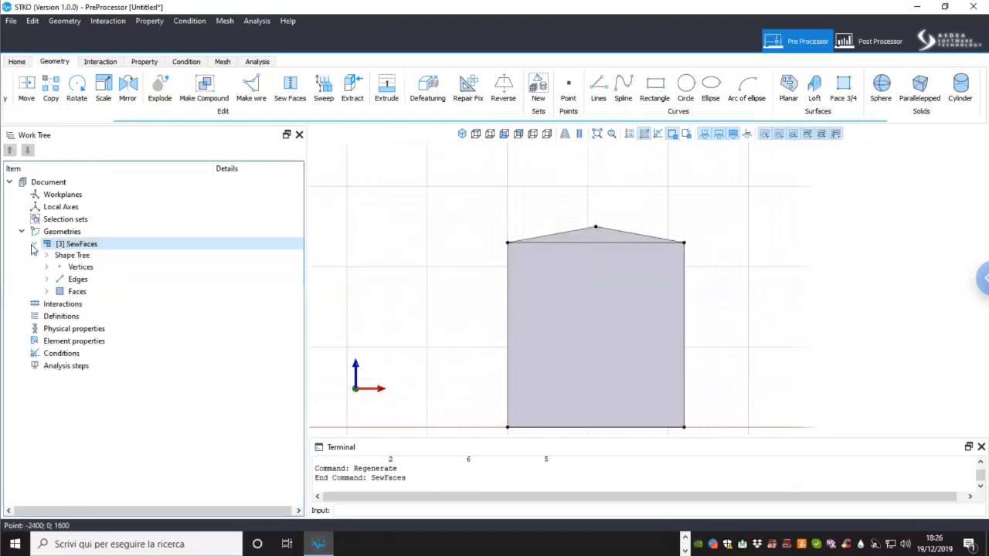
click(78, 292)
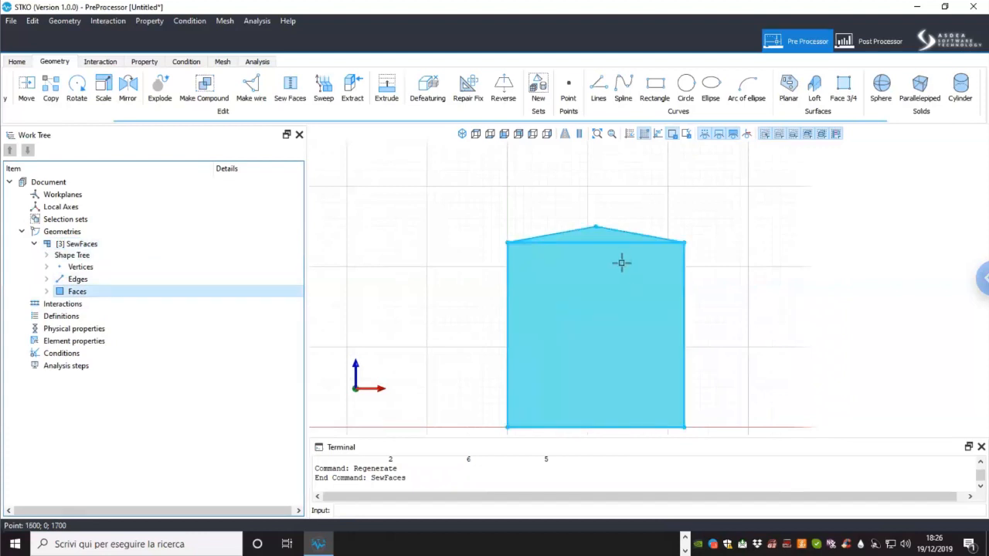
scroll(604, 244, up, 1)
scroll(599, 240, up, 1)
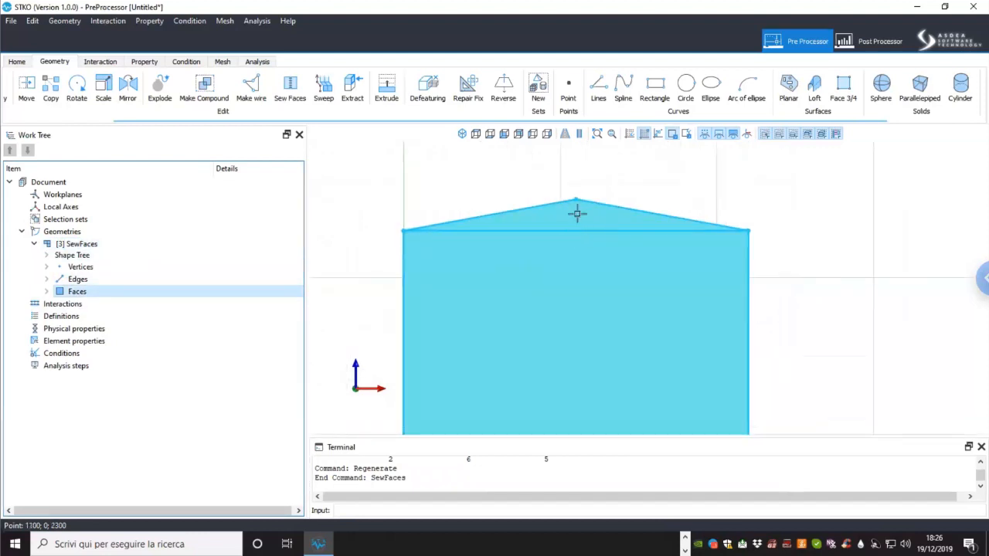
click(34, 244)
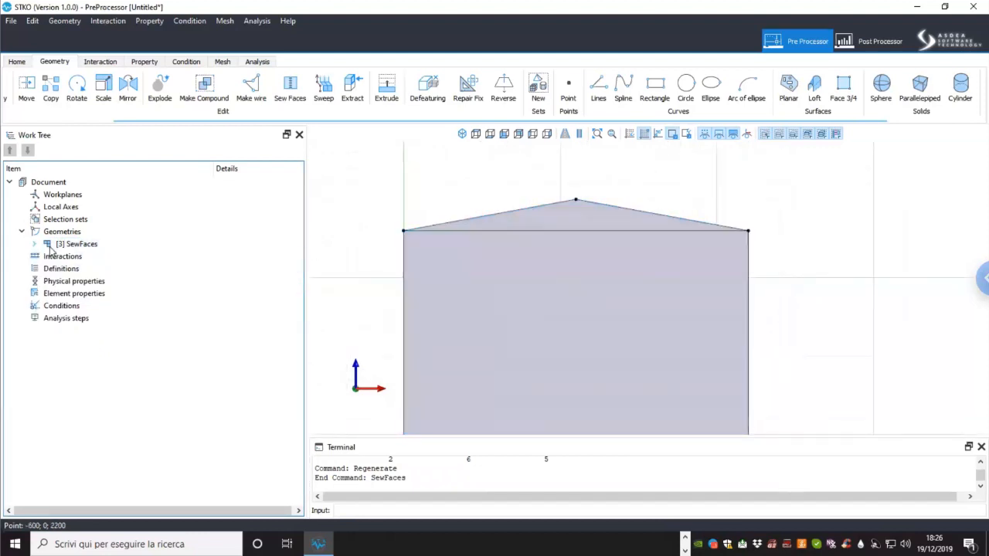
scroll(557, 281, down, 2)
scroll(654, 283, down, 2)
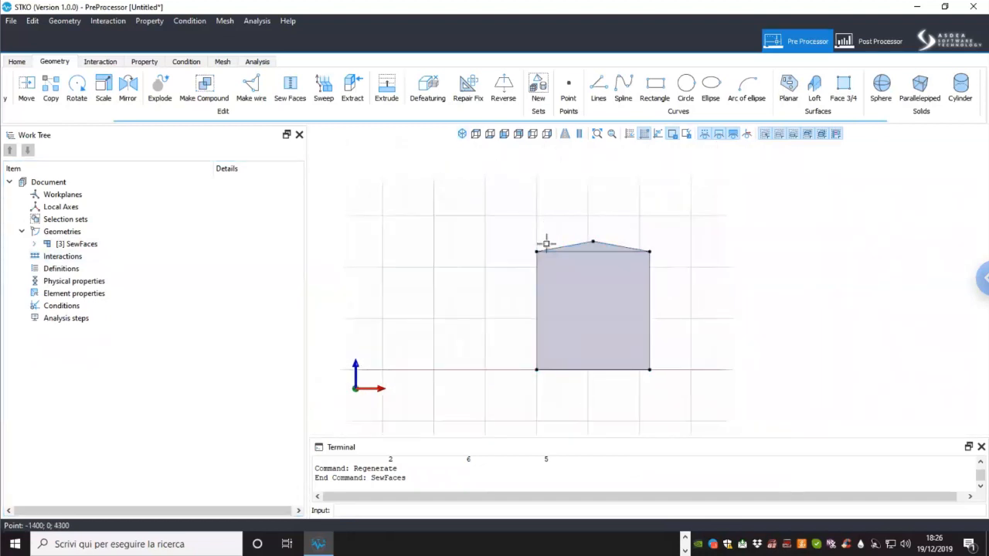
Step: Draw two separate vertical lines along the rectangle's left and right edges, each from the bottom corner to the top corner
click(598, 88)
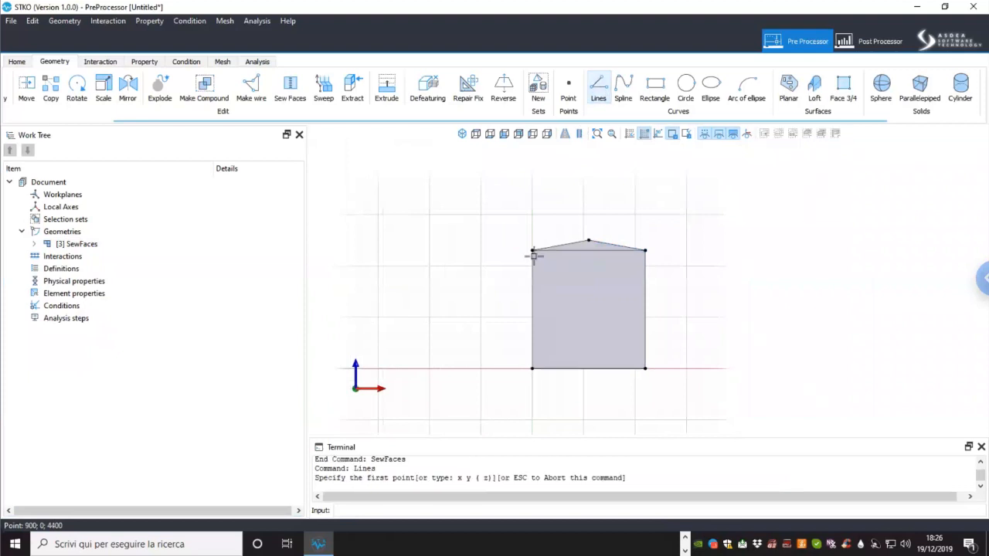
scroll(513, 326, up, 2)
click(543, 389)
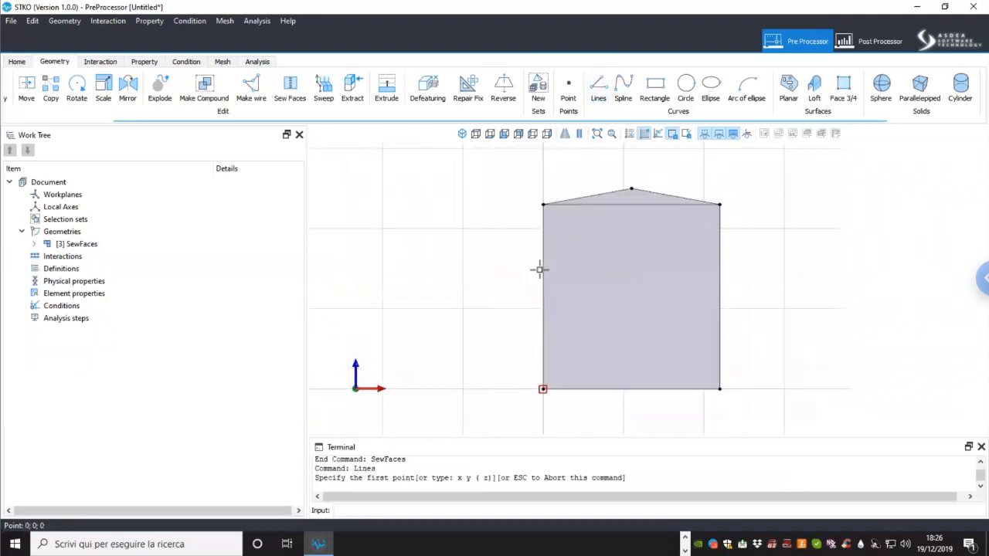
click(542, 205)
key(Return)
click(598, 89)
click(721, 389)
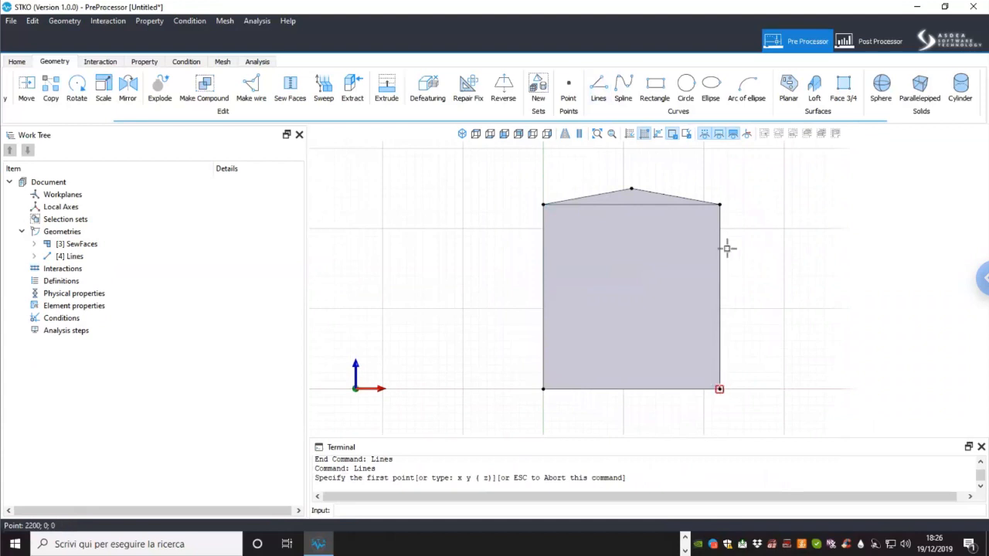
click(720, 204)
key(Return)
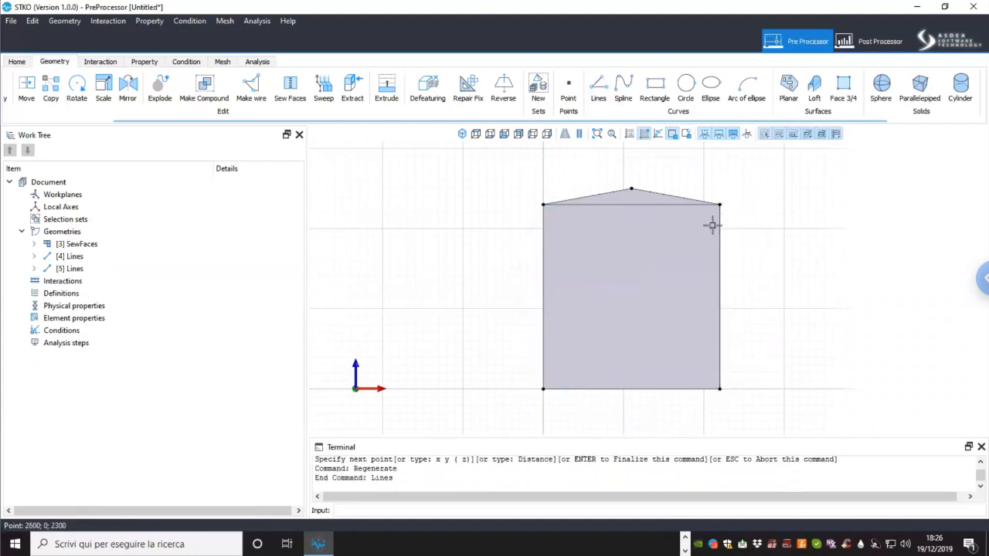
Step: Move the line on the rectangle's left edge horizontally outward by 75, leaving the sewn faces in place
click(26, 89)
click(543, 308)
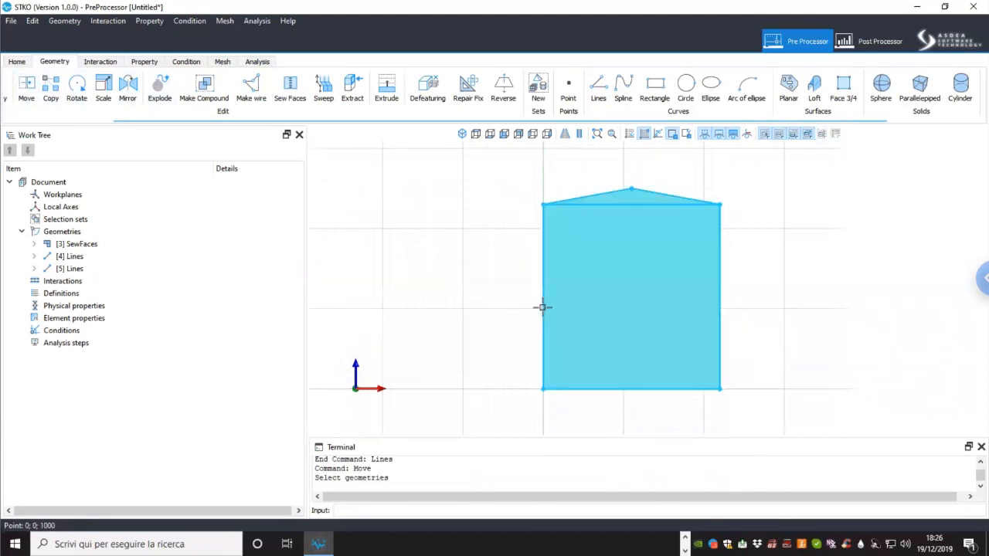
click(542, 312)
click(571, 330)
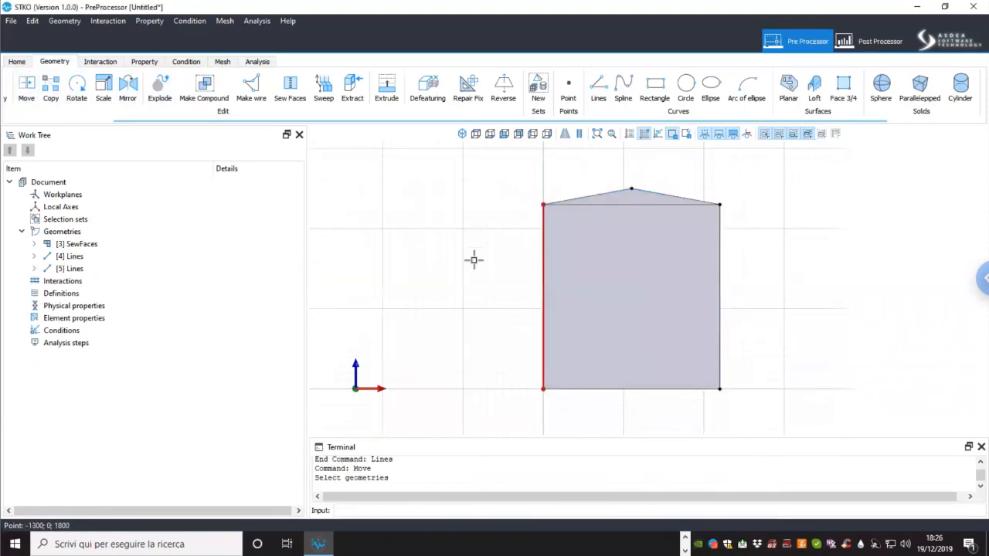
key(Return)
click(479, 261)
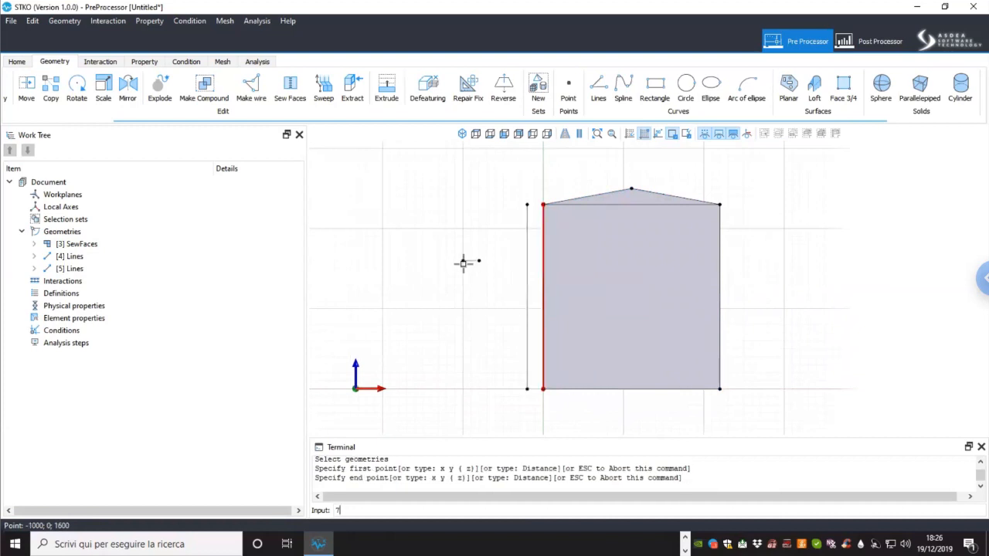
text(75)
key(Return)
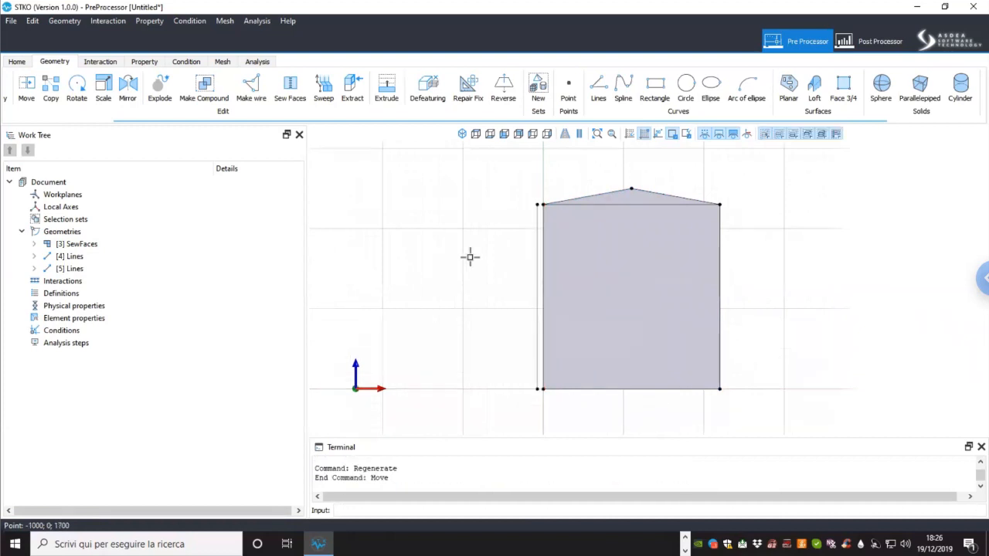
Step: Move the line on the rectangle's right edge horizontally outward, matching the left line's offset of 75
scroll(536, 322, up, 1)
middle_drag(567, 332, 513, 331)
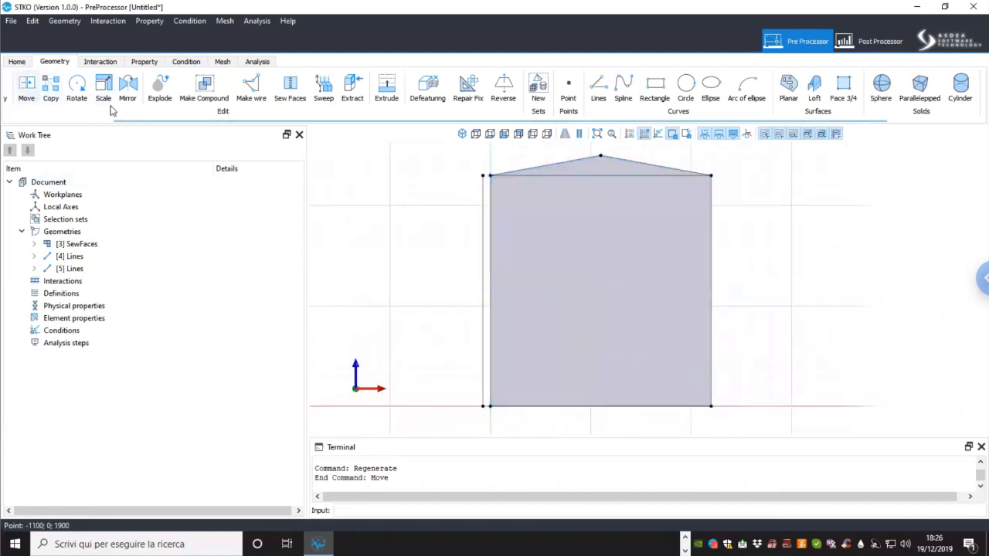
click(27, 86)
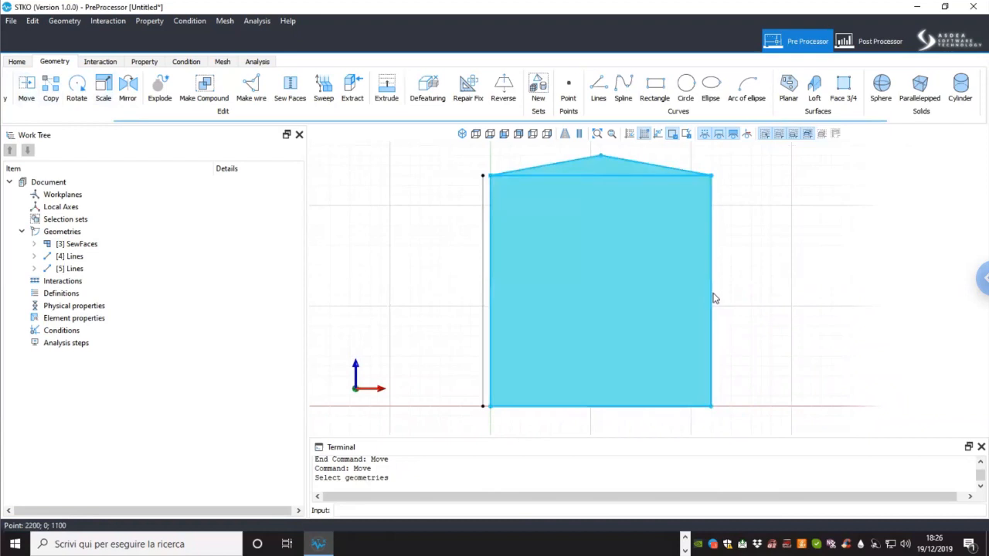
click(714, 294)
click(742, 304)
click(713, 332)
click(733, 350)
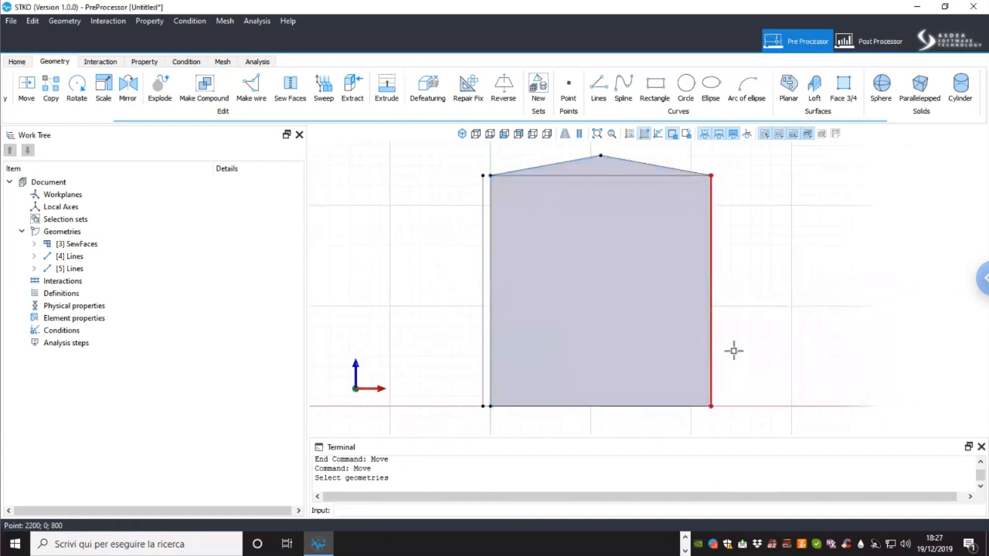
key(Return)
click(735, 351)
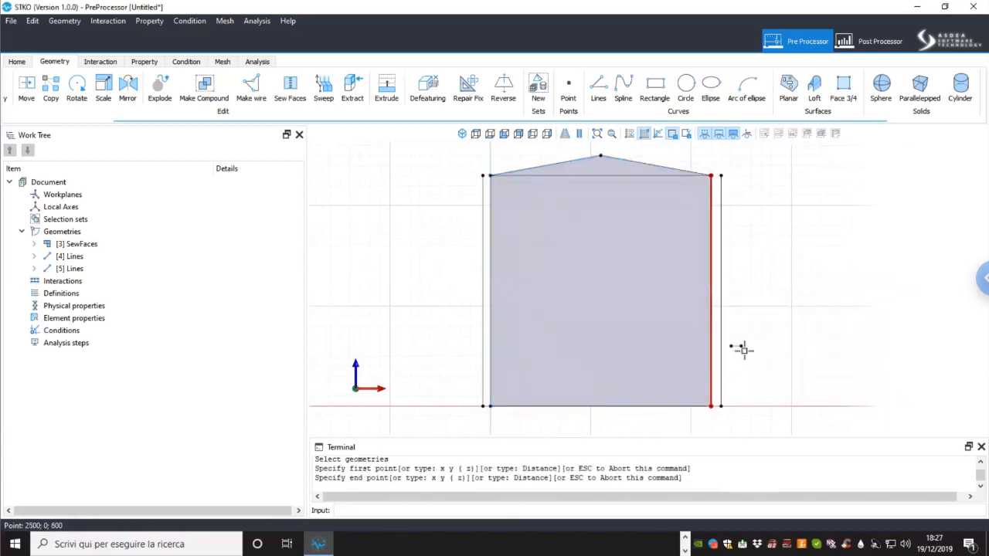
key(Return)
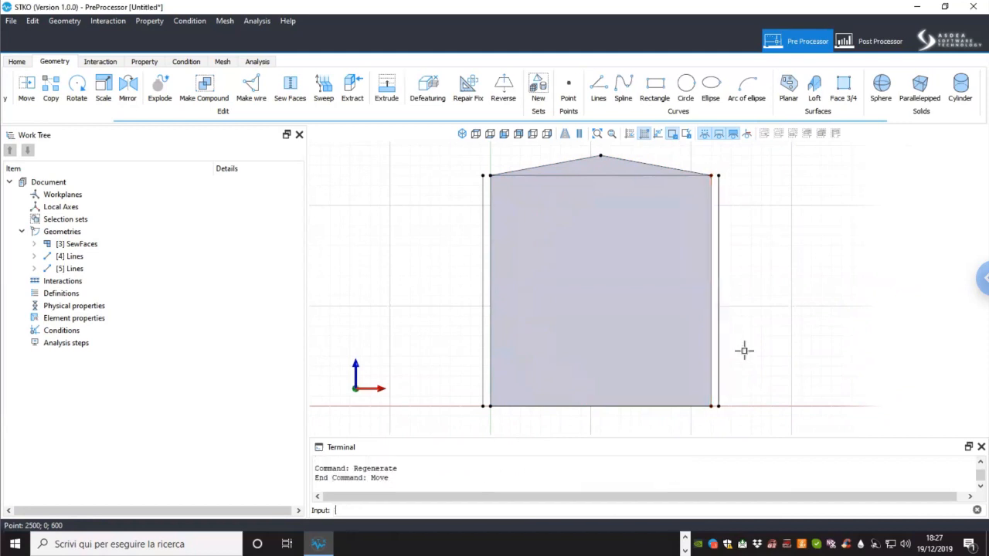
Step: Add a new interaction named "beam-wall conn" with the Node to Node links type
middle_drag(483, 151, 608, 353)
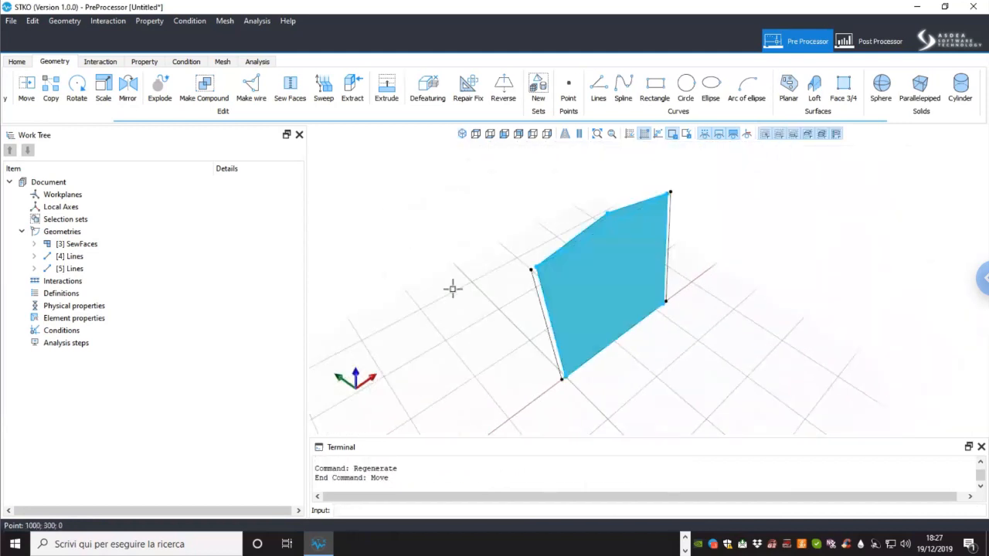
click(68, 257)
click(71, 269)
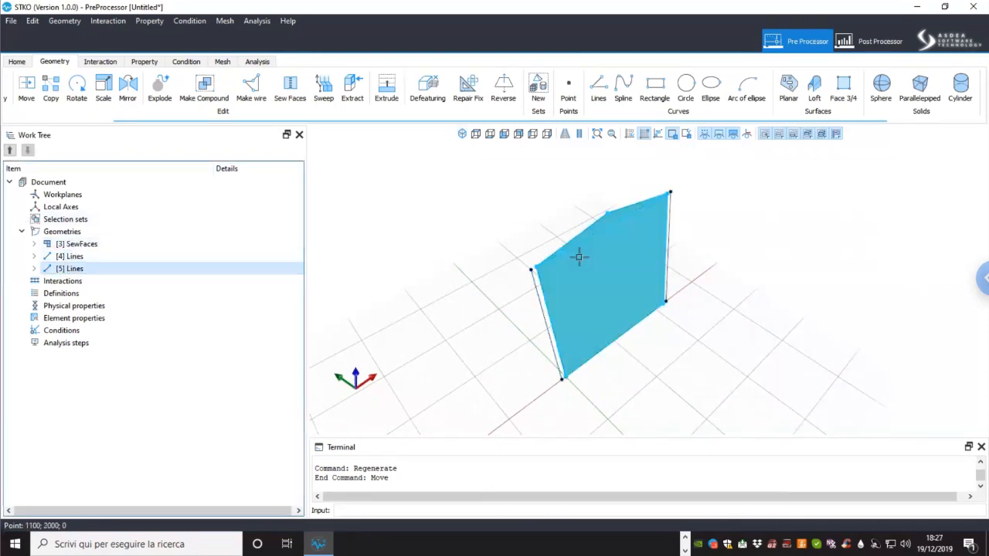
scroll(596, 217, up, 2)
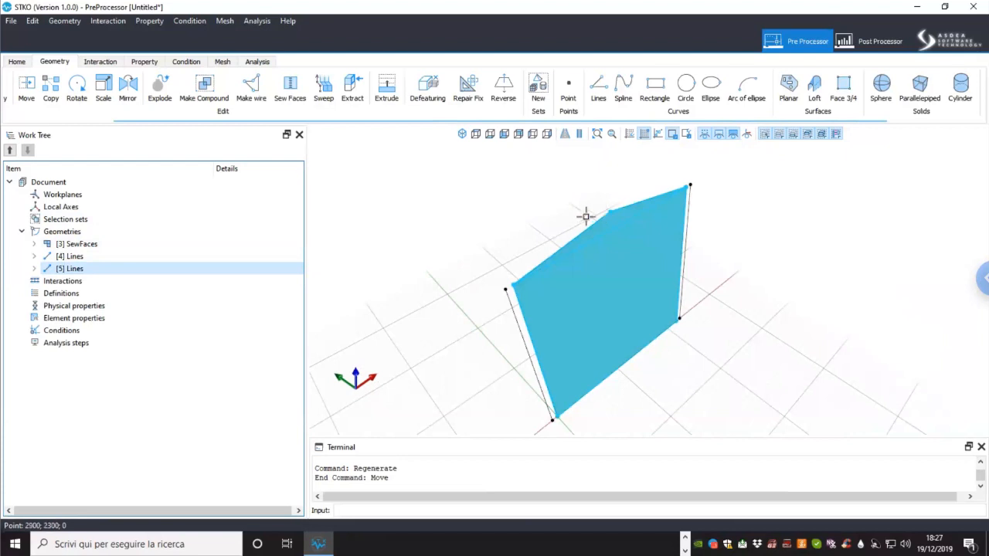
middle_drag(596, 253, 615, 237)
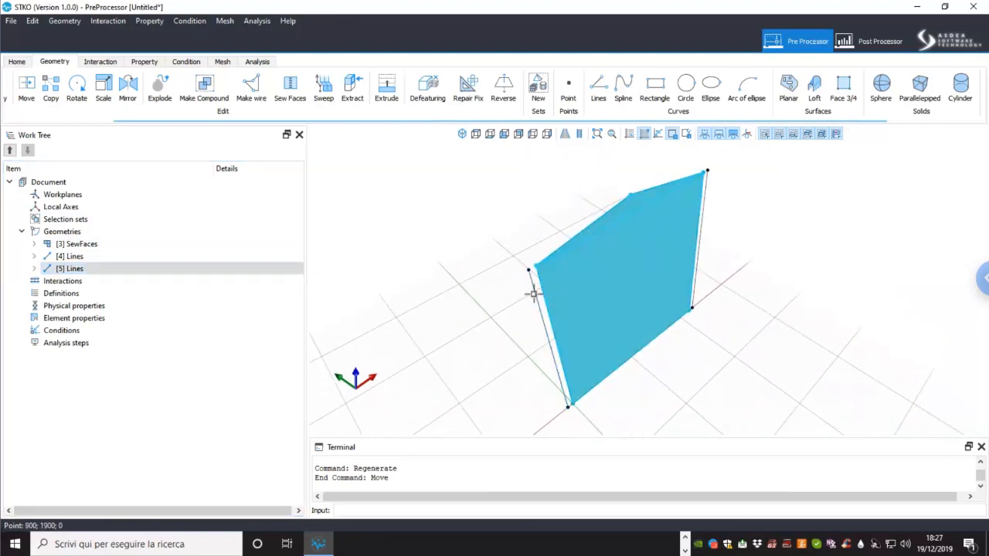
click(64, 283)
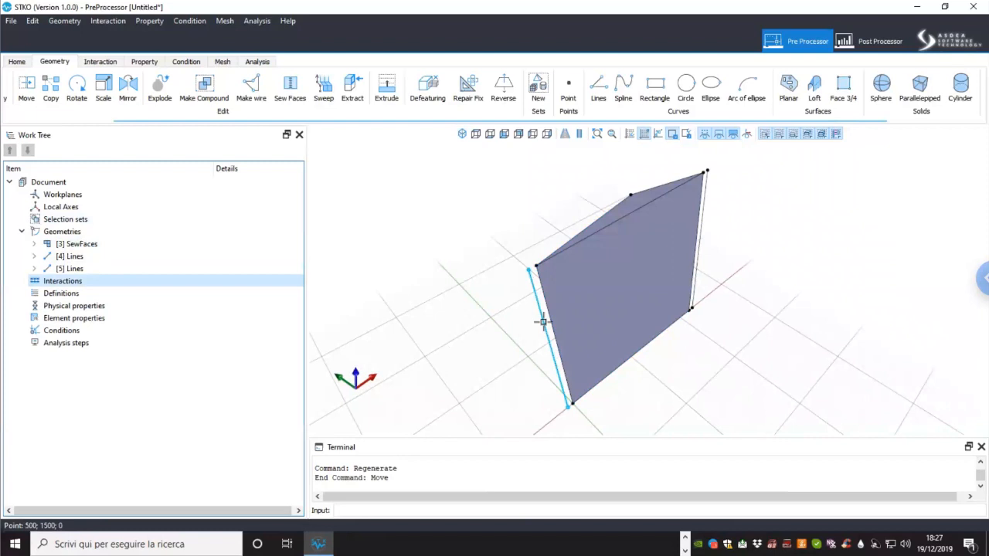
right_click(92, 287)
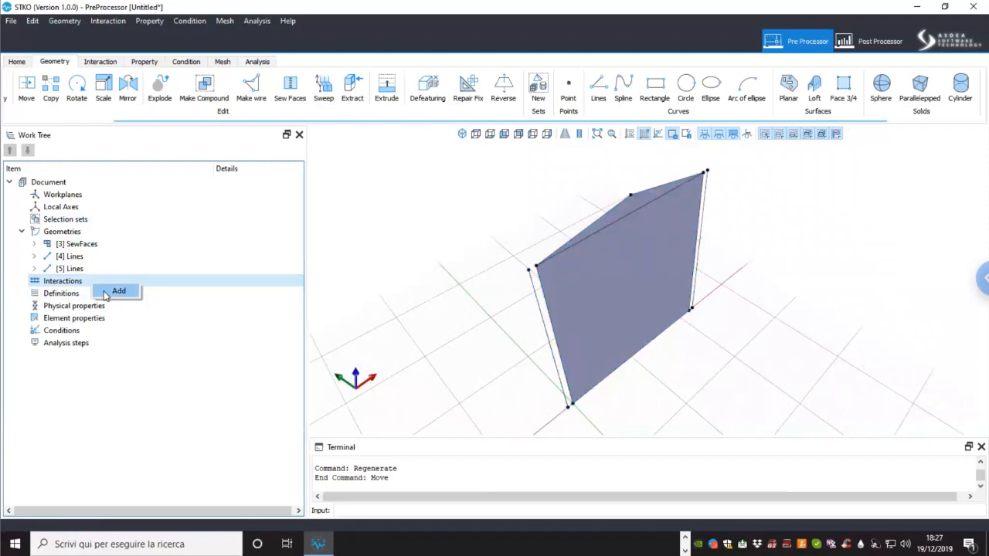
click(116, 291)
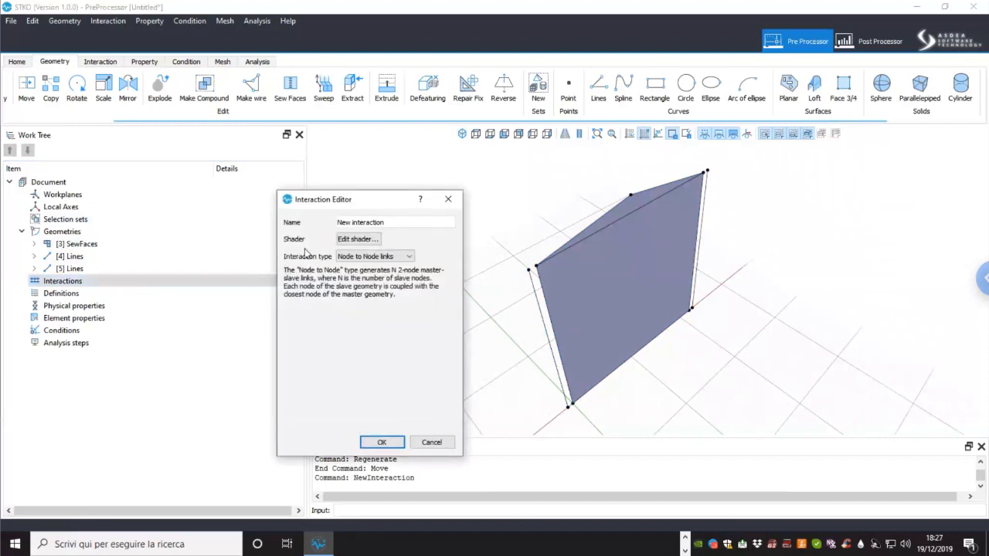
drag(326, 200, 271, 187)
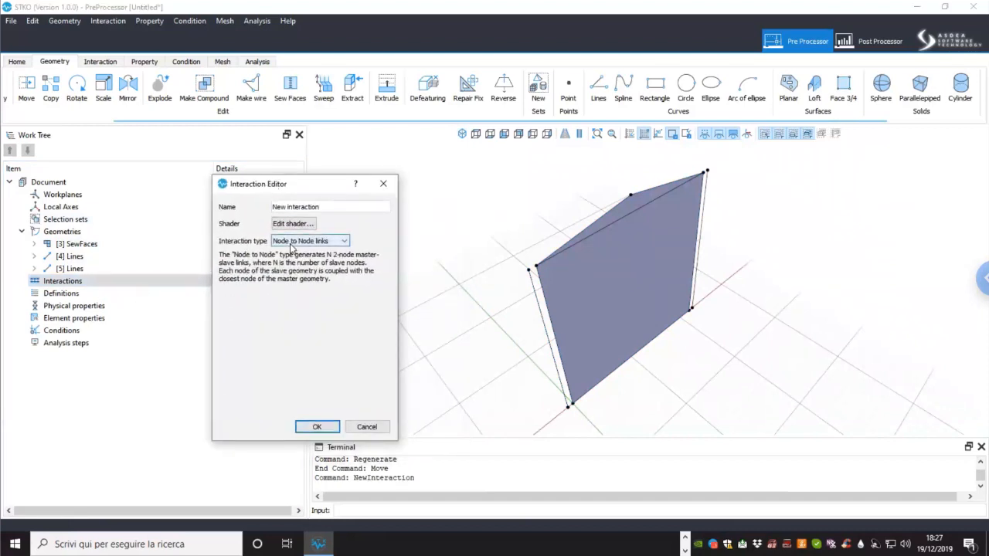
drag(319, 208, 263, 206)
text(beam-wall conn)
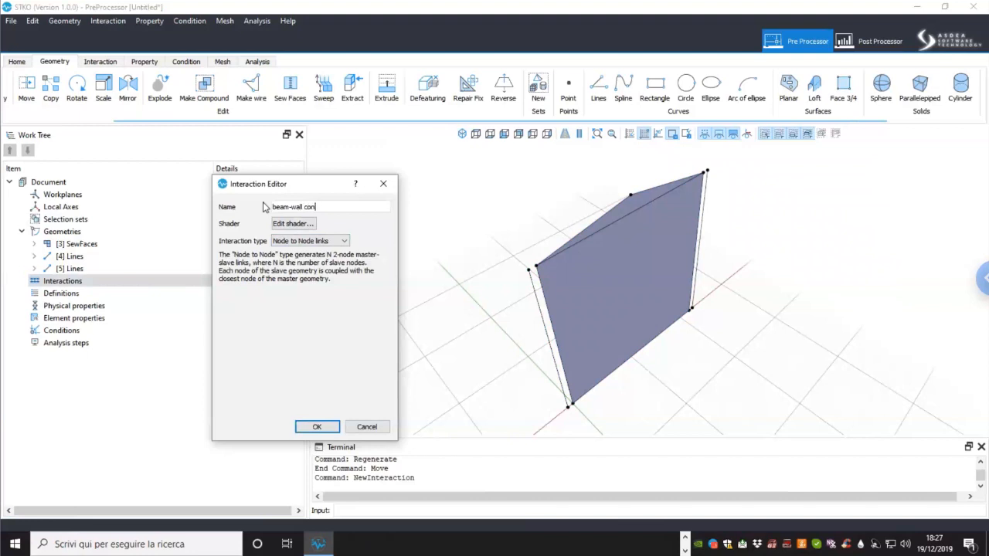
click(301, 246)
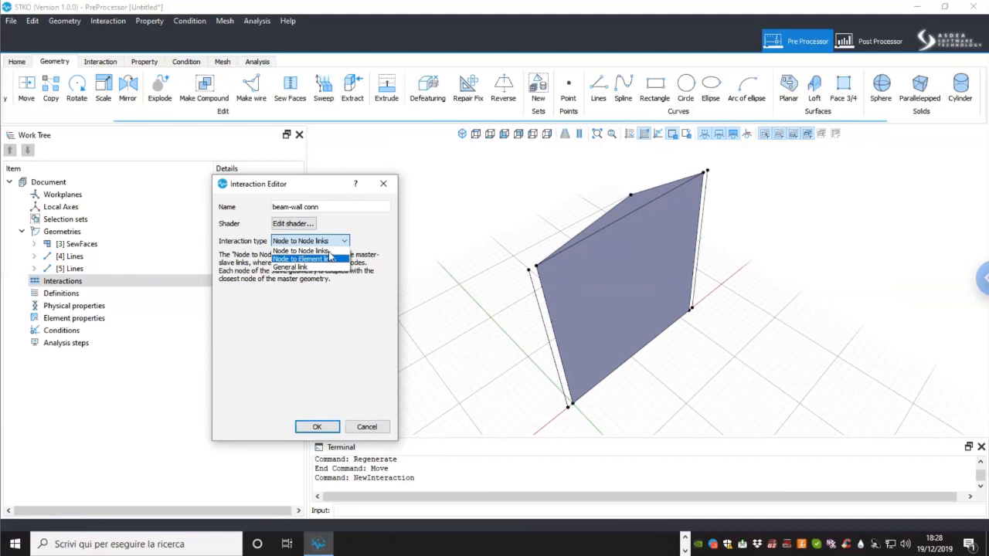
click(313, 252)
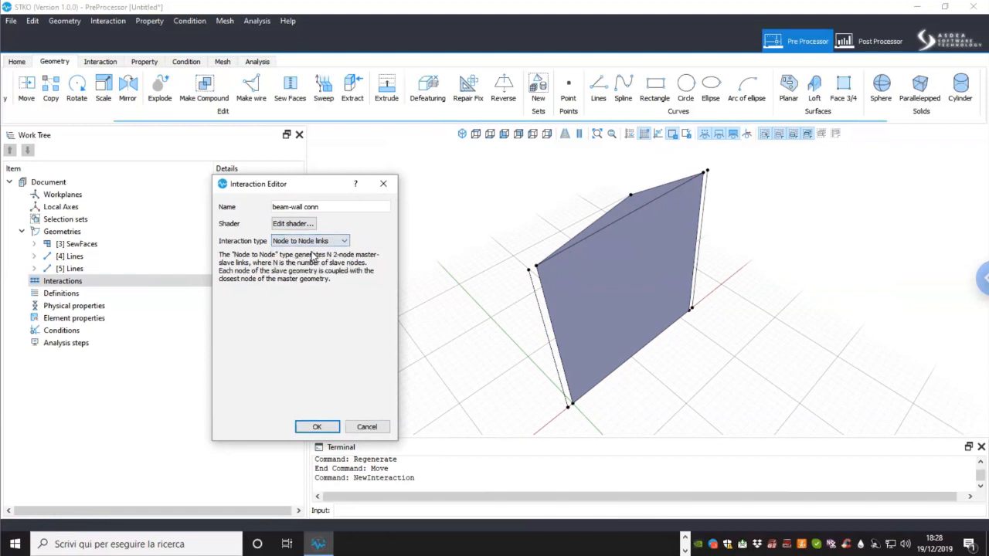
click(317, 427)
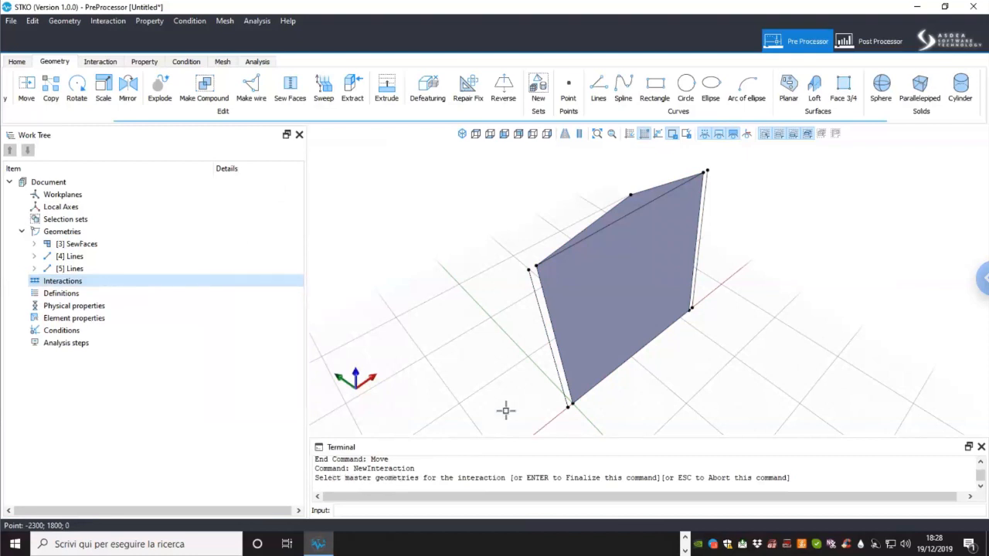
Step: Assign the two vertical lines on either side of the wall as the master geometries of the interaction
click(558, 371)
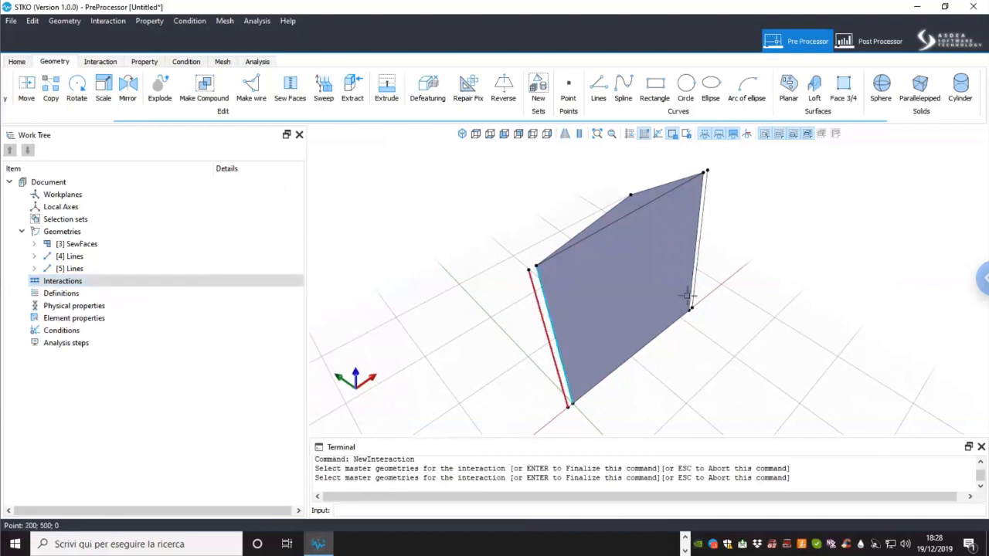
click(698, 272)
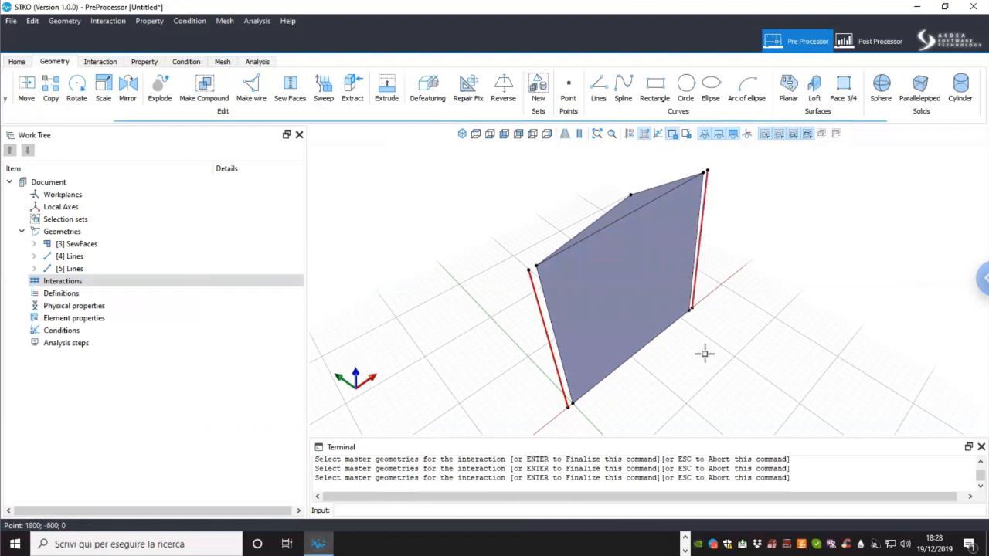
key(Return)
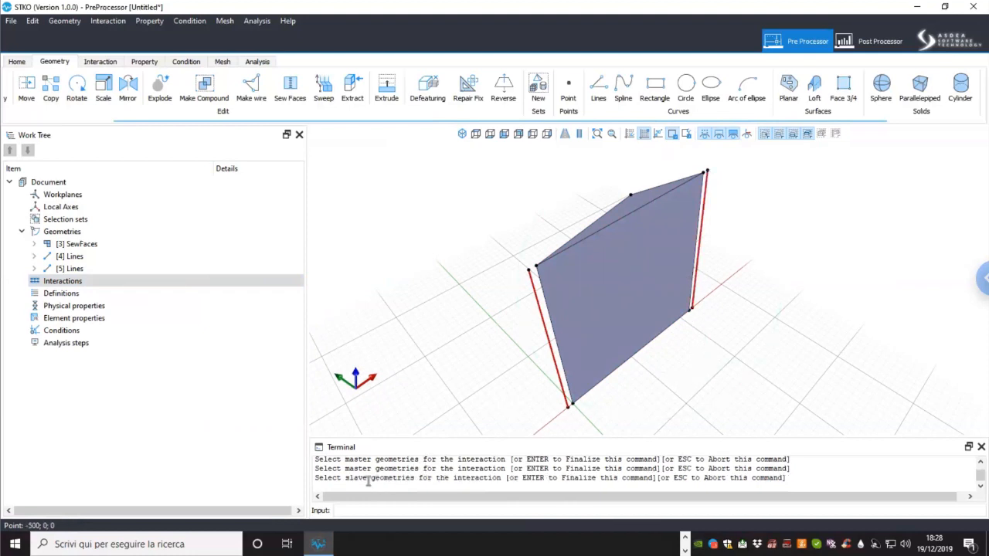
Step: Assign the wall's two vertical side edges as the slave geometries and finalize the beam-wall interaction
click(563, 379)
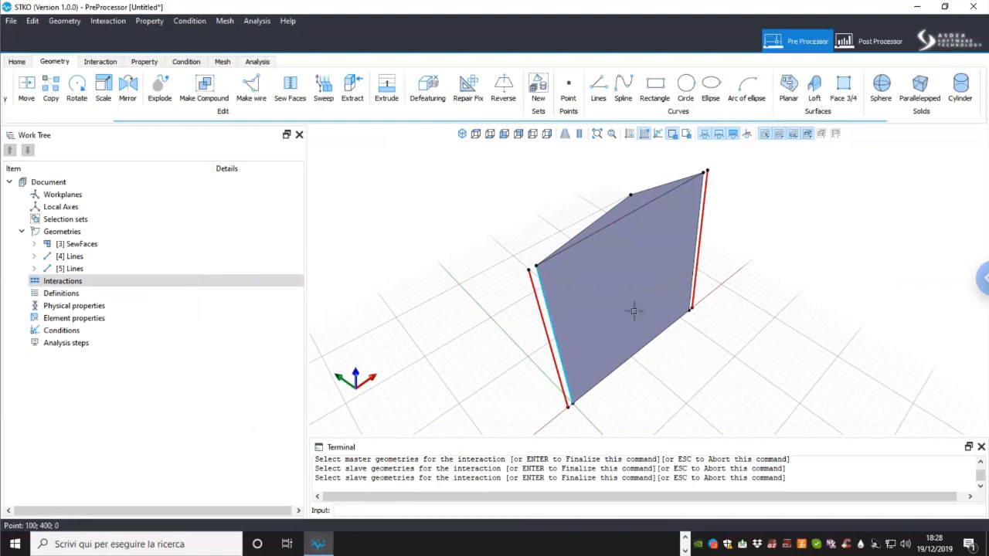
click(564, 375)
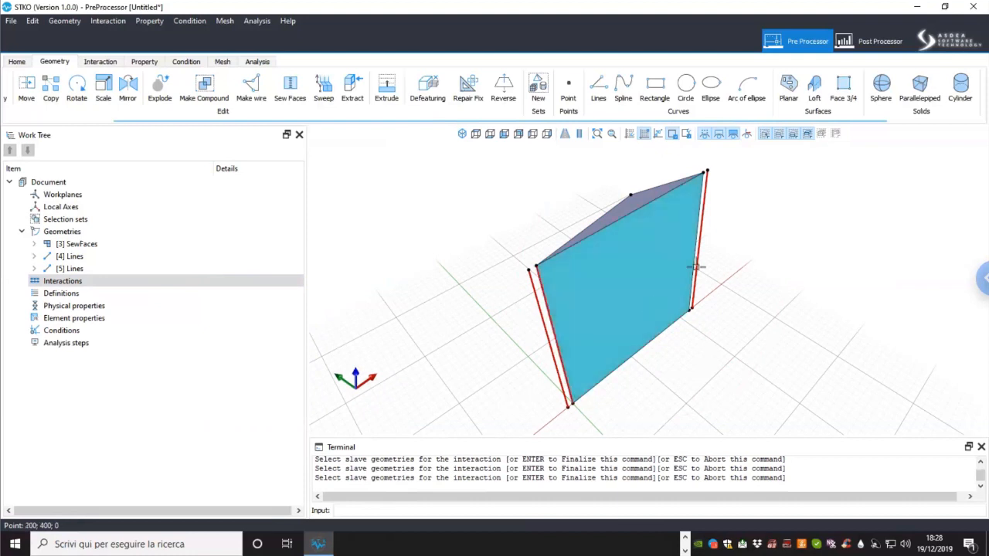
scroll(691, 257, up, 3)
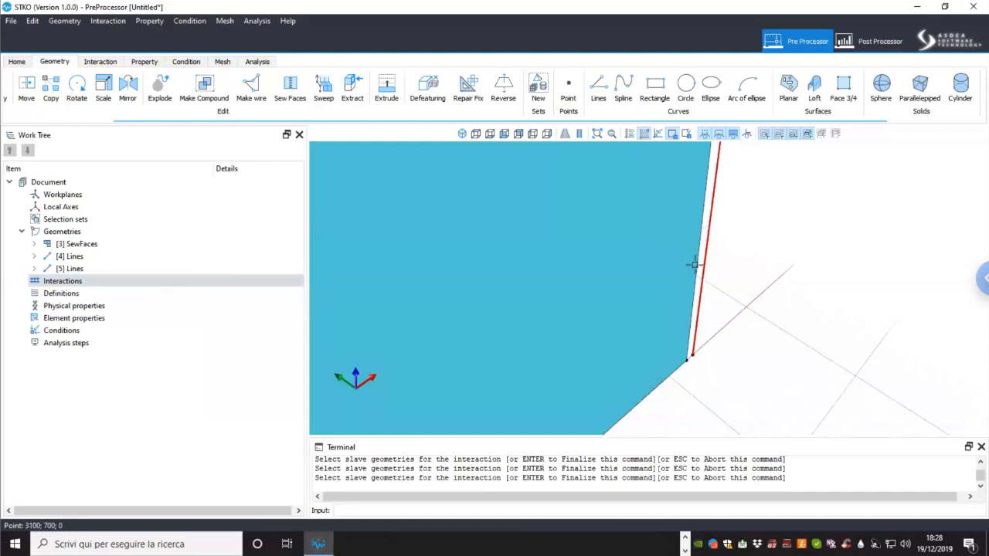
click(696, 266)
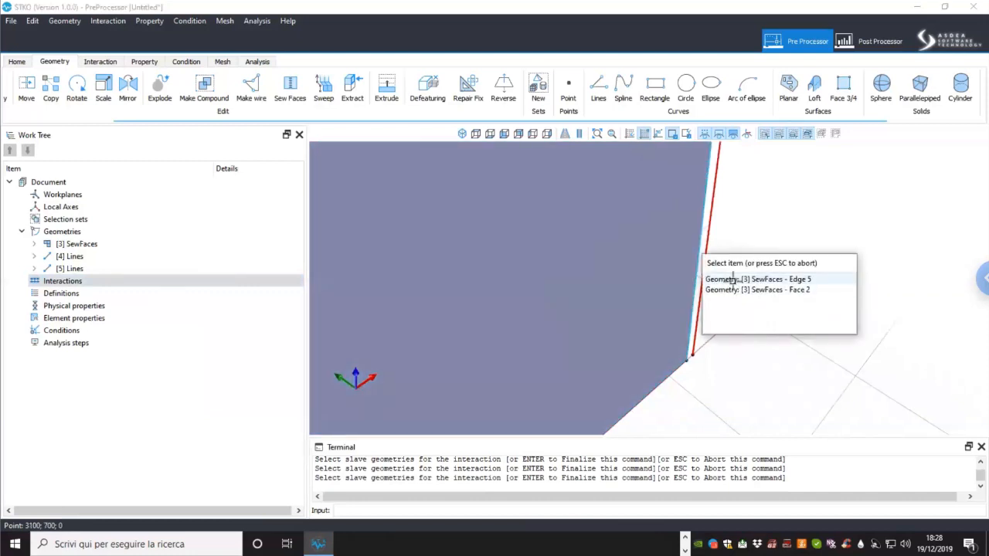
click(735, 279)
scroll(738, 285, down, 5)
key(Return)
Step: Examine the links between the outer vertical lines and the wall's side edges, and the wall's apex
shift+middle_drag(647, 365, 474, 210)
scroll(585, 241, up, 3)
scroll(489, 219, up, 2)
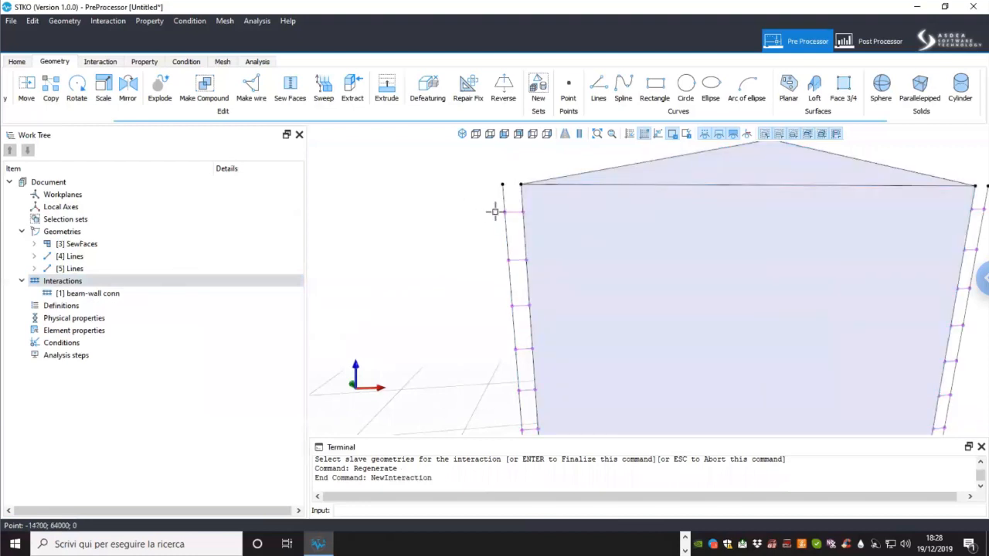
scroll(494, 214, down, 4)
middle_drag(565, 320, 594, 340)
middle_drag(708, 299, 696, 300)
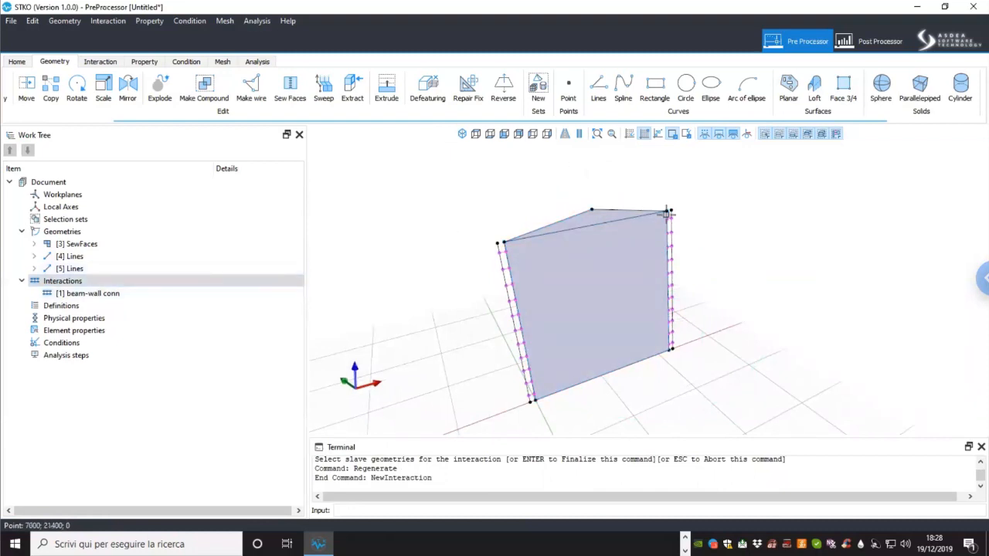
mouse_move(617, 220)
middle_down()
mouse_move(635, 236)
mouse_move(610, 214)
mouse_move(616, 221)
middle_up()
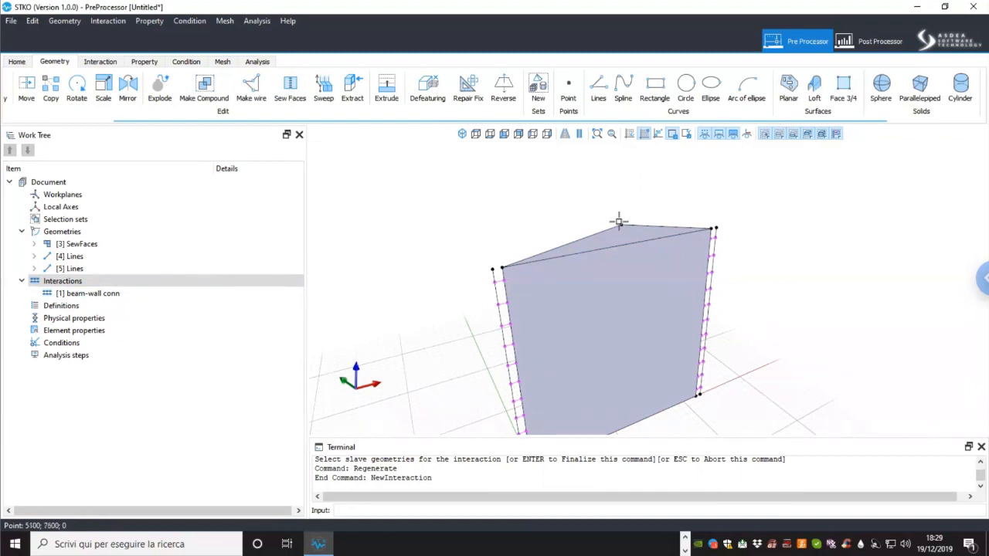
Step: Add a second interaction named "fix rot" with the Node to Node links type
click(146, 283)
right_click(147, 282)
click(155, 286)
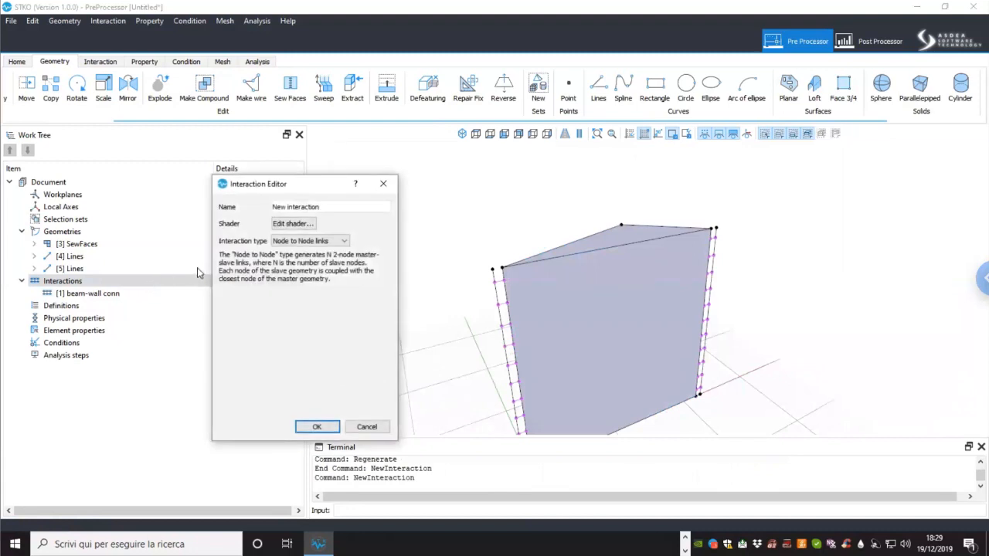
click(331, 247)
click(330, 250)
drag(323, 207, 229, 203)
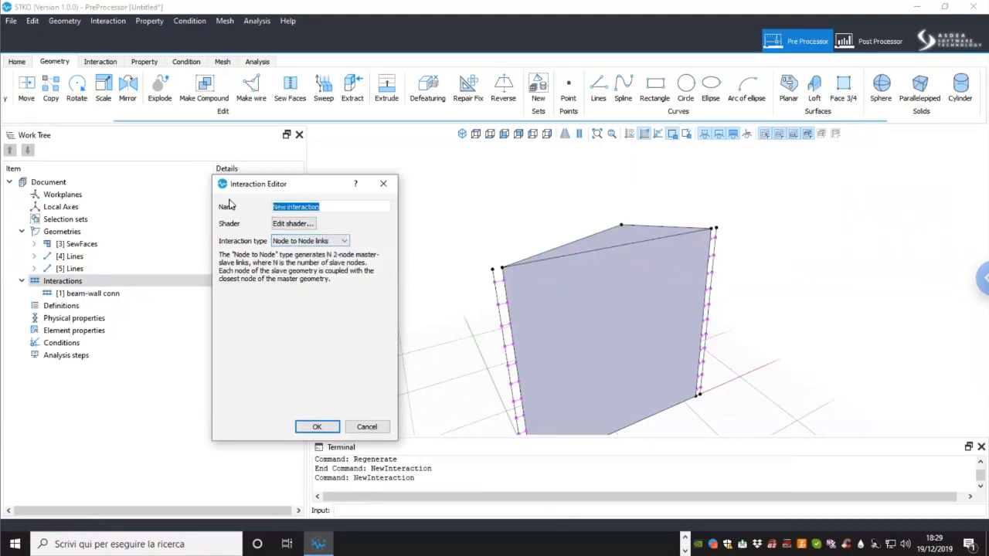
text(fix rot)
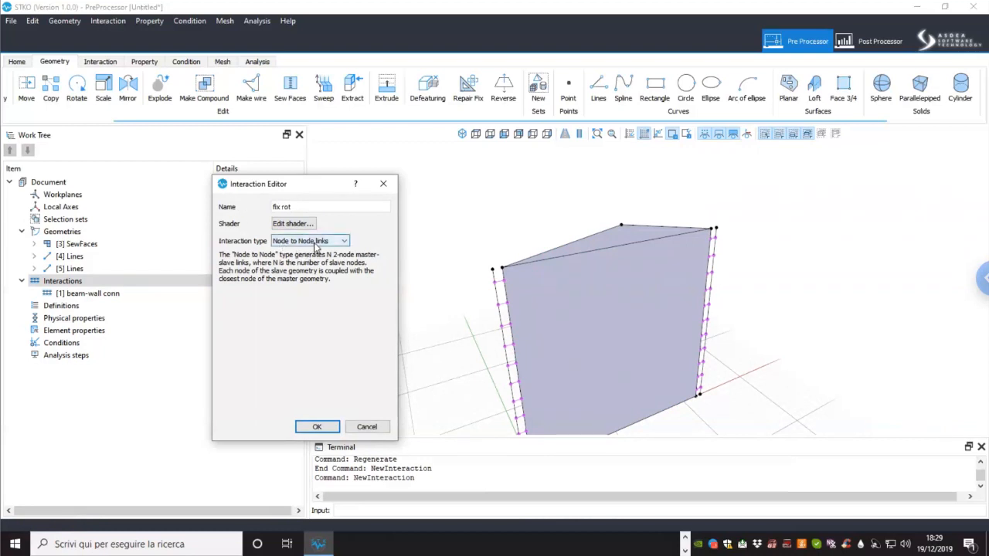
click(324, 427)
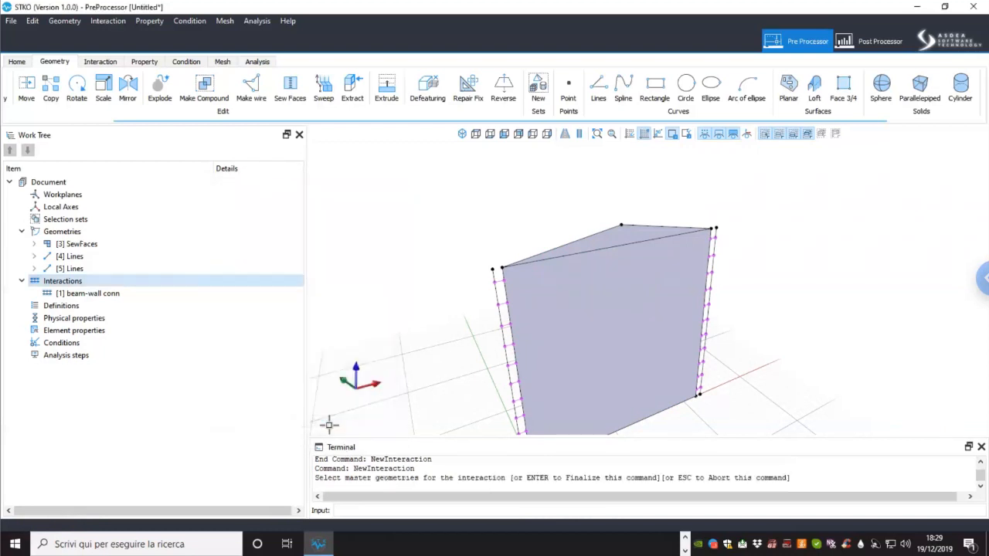
Step: Set the apex vertex as master and the triangular upper face as slave, and finalize the "fix rot" interaction
click(631, 226)
key(Return)
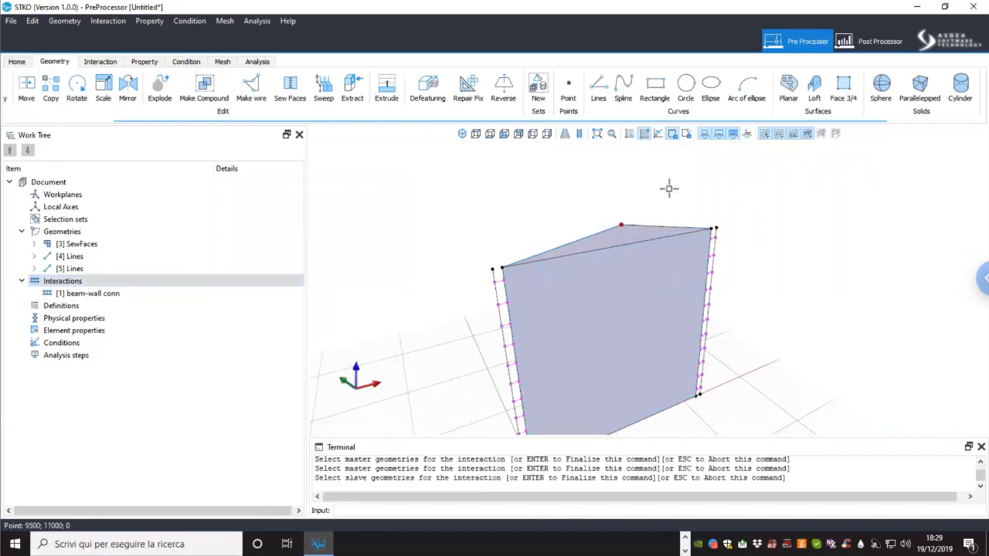
click(616, 233)
key(Return)
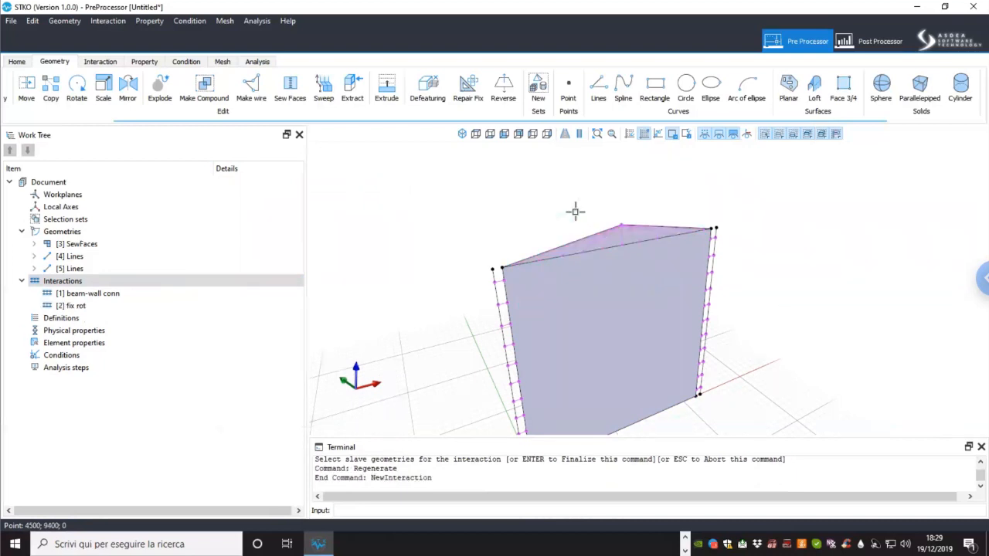
scroll(580, 247, up, 3)
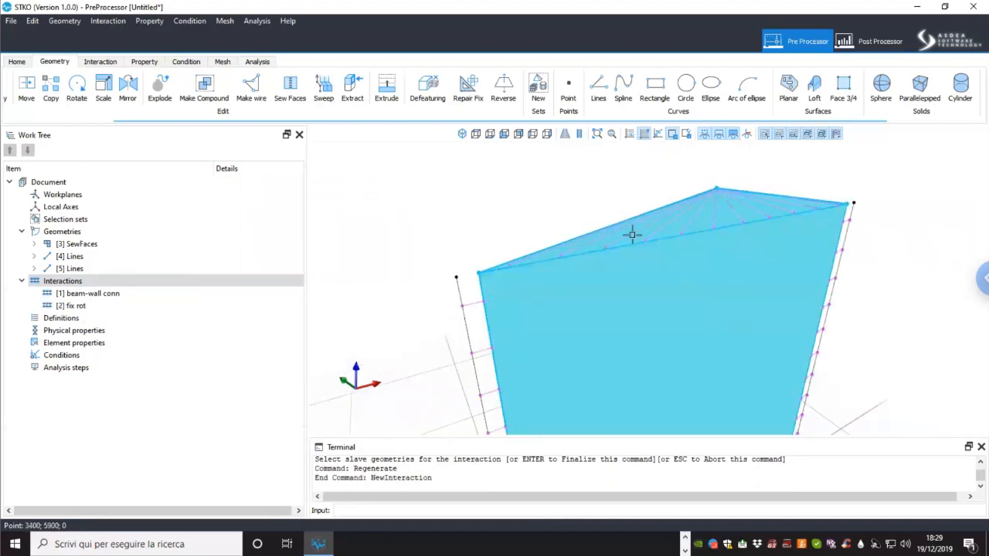
scroll(733, 224, down, 5)
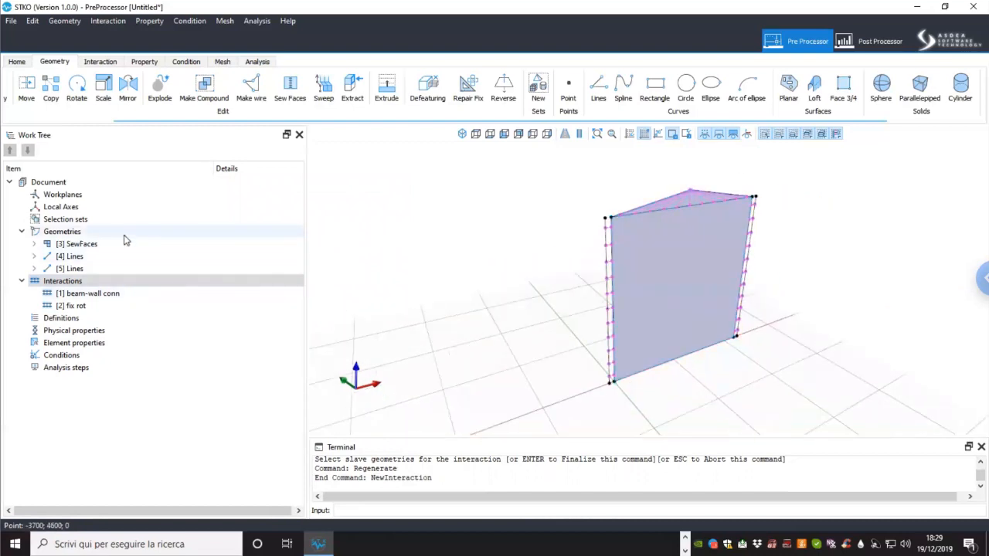
Step: Add a definition named "ramp" using the Linear timeSeries model, leaving the factor option off
click(76, 318)
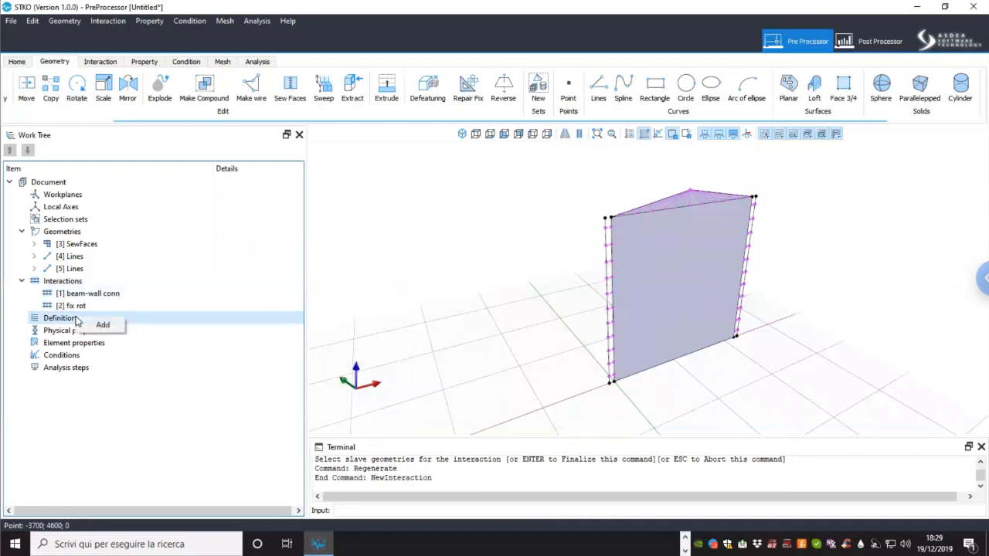
click(101, 324)
drag(352, 34, 272, 36)
text(ram)
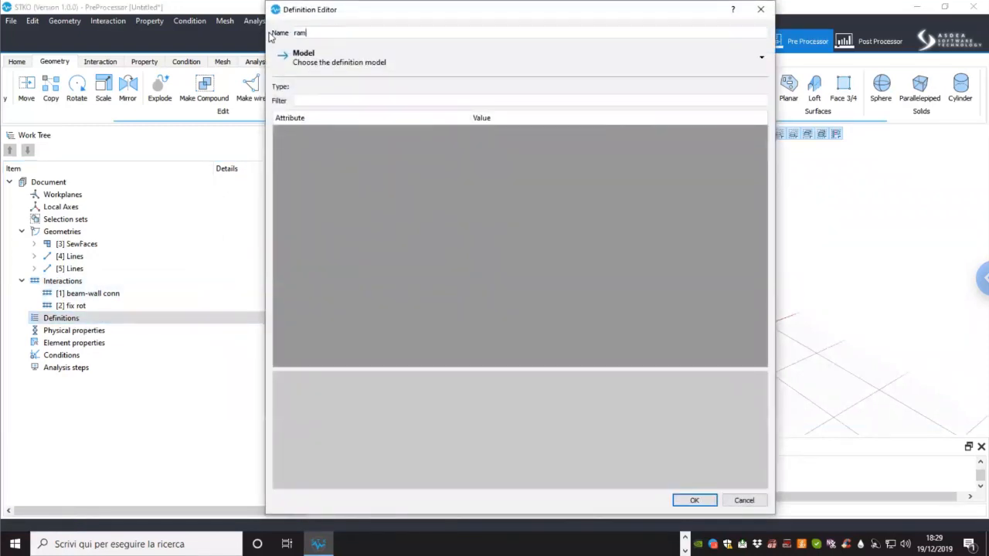
text(p)
click(312, 65)
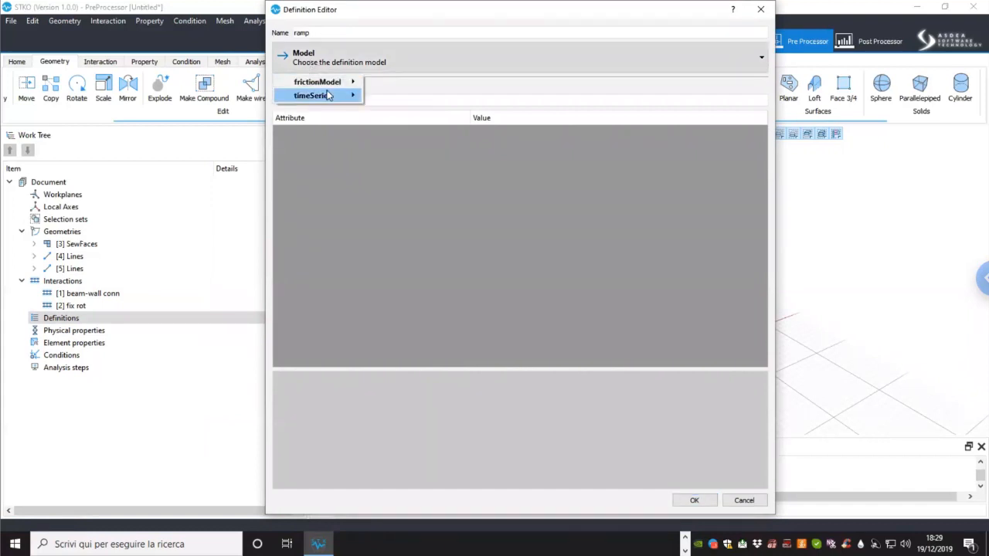
mouse_move(328, 95)
click(408, 109)
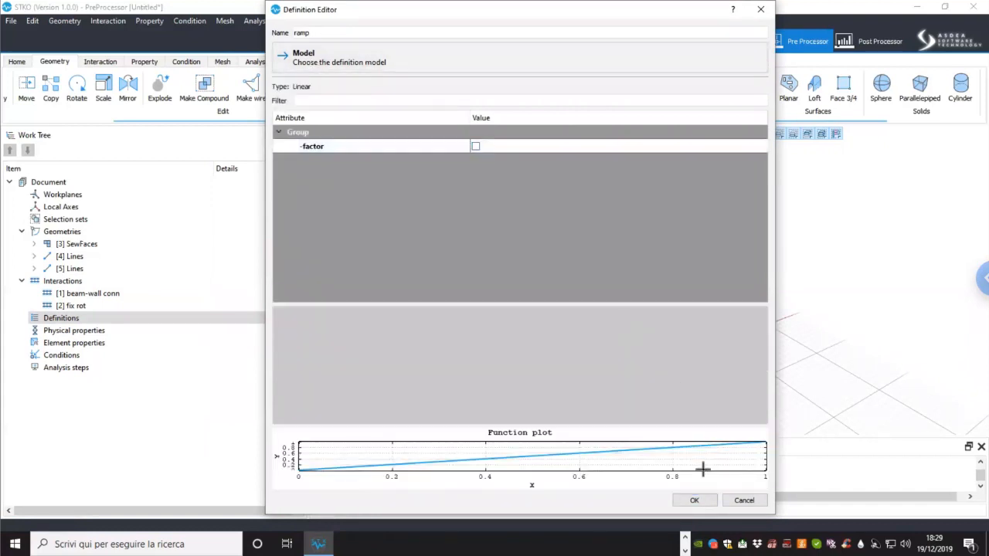
click(694, 501)
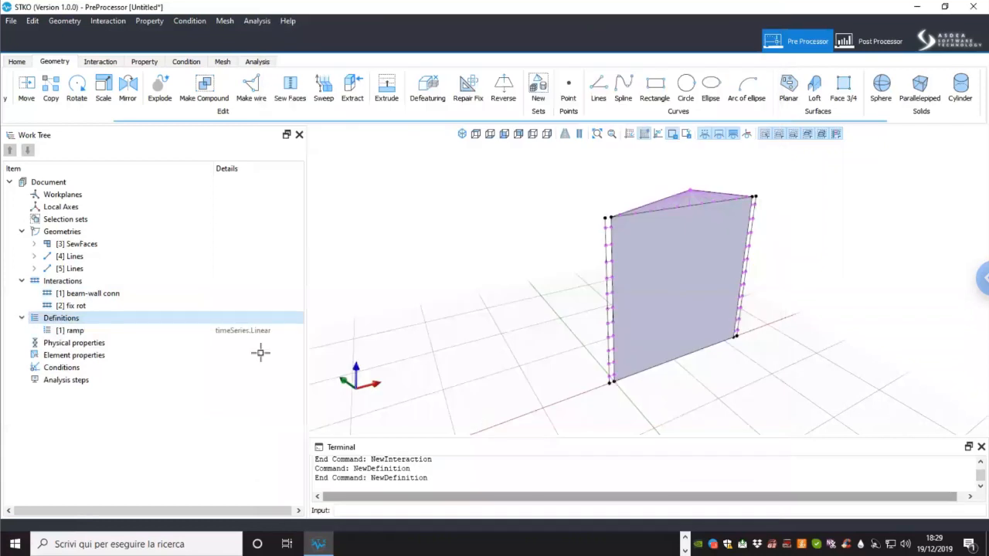
right_click(127, 323)
click(143, 328)
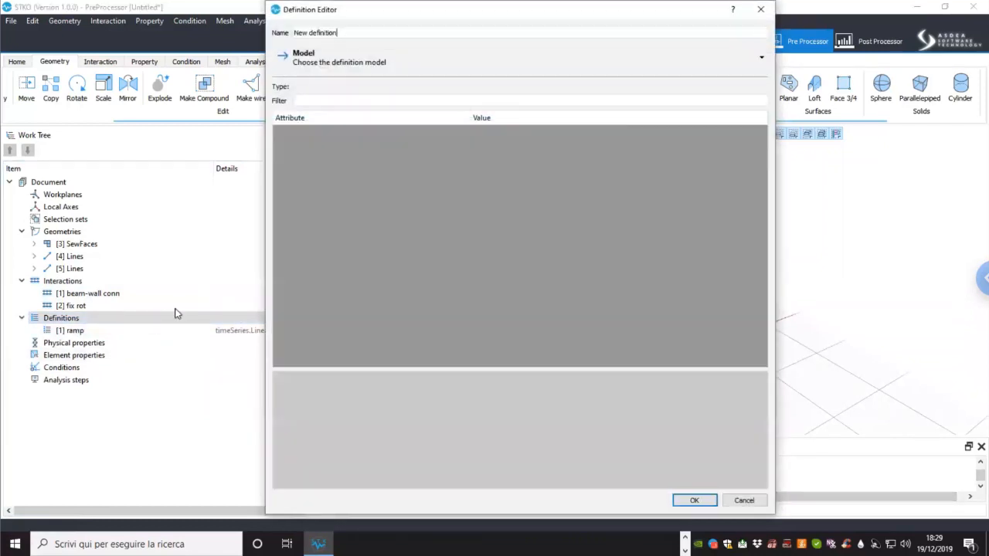
drag(342, 33, 277, 32)
text(push)
click(305, 60)
mouse_move(334, 101)
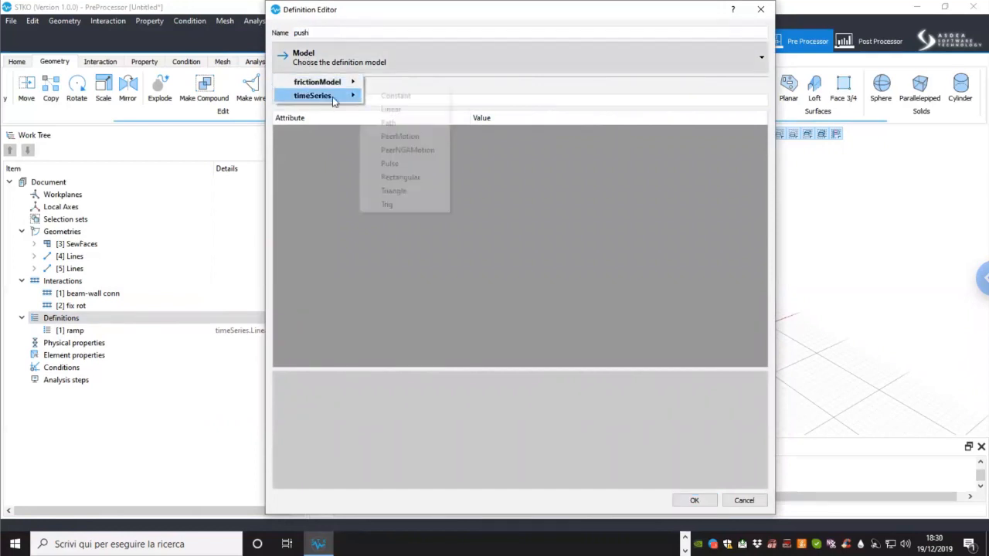
click(392, 123)
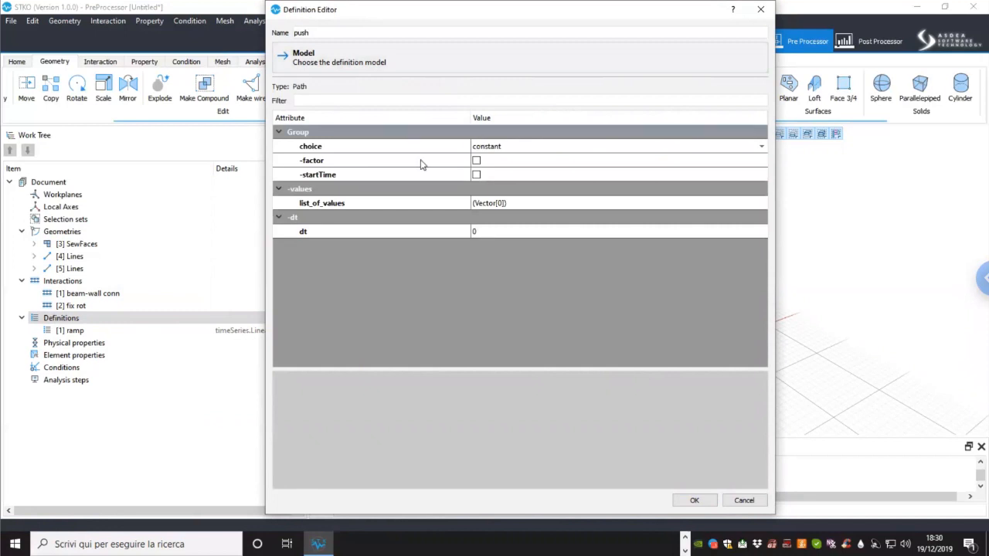
click(451, 205)
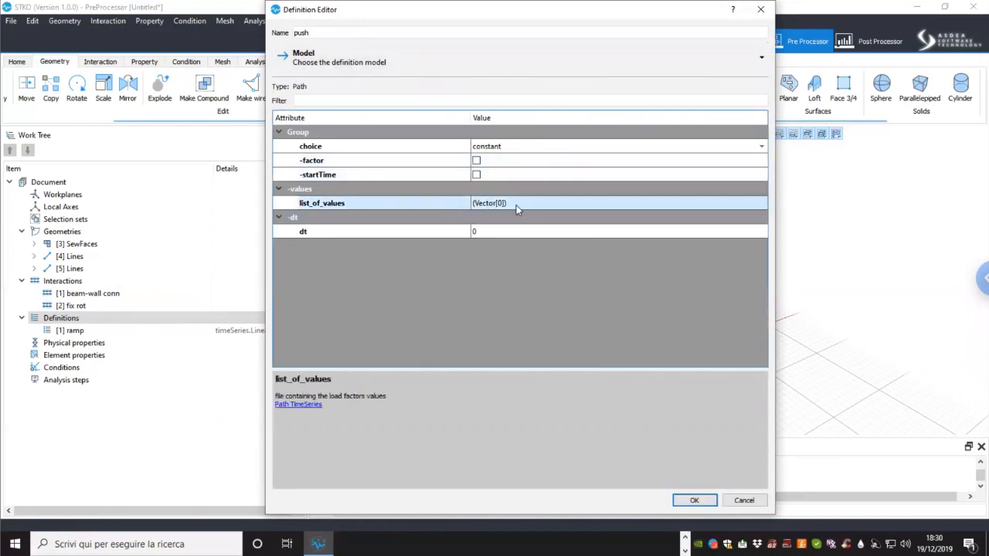
click(521, 147)
click(510, 163)
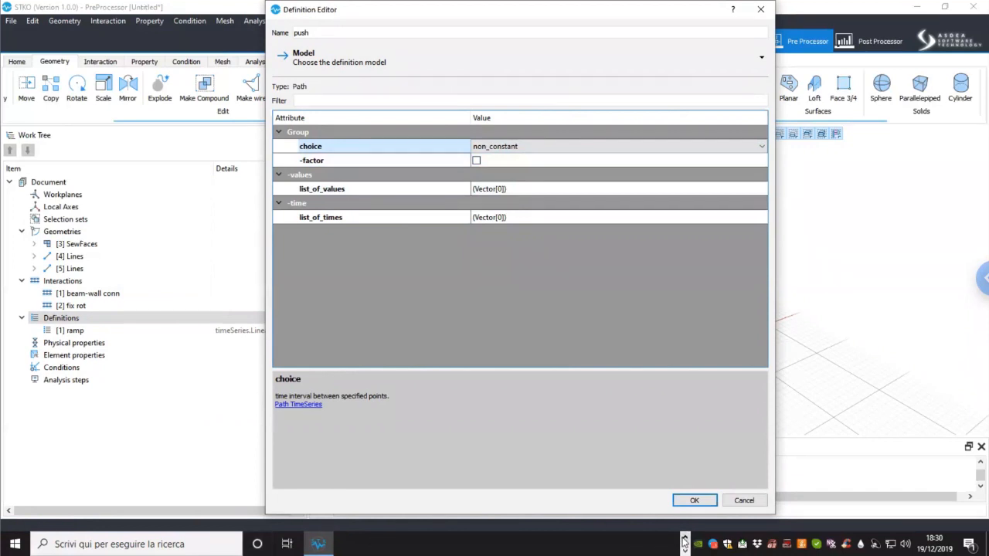
click(684, 544)
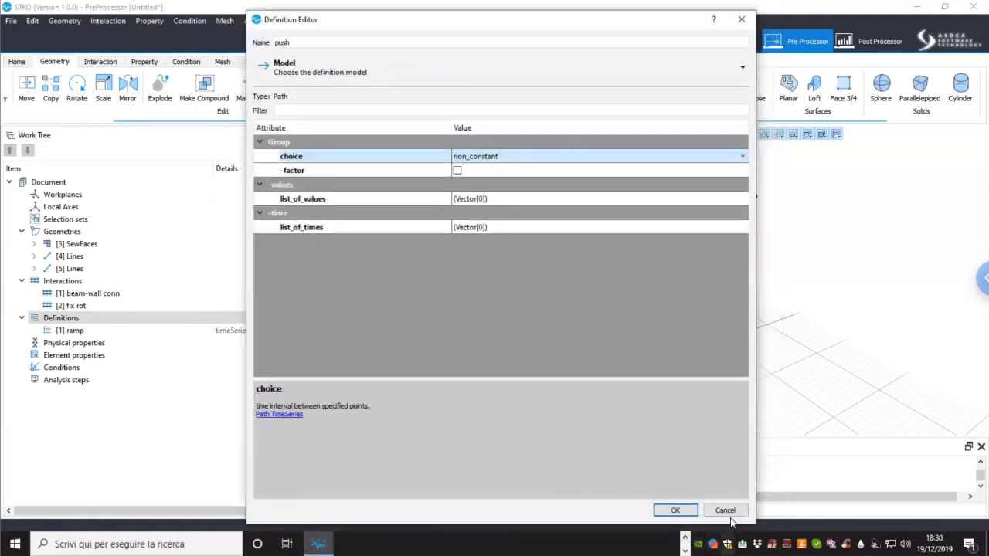
click(724, 511)
Step: Assign a global edge seed to the whole geometry, uniform by size with a size of 150
mouse_move(574, 304)
mouse_down()
mouse_move(549, 305)
mouse_move(568, 315)
mouse_up()
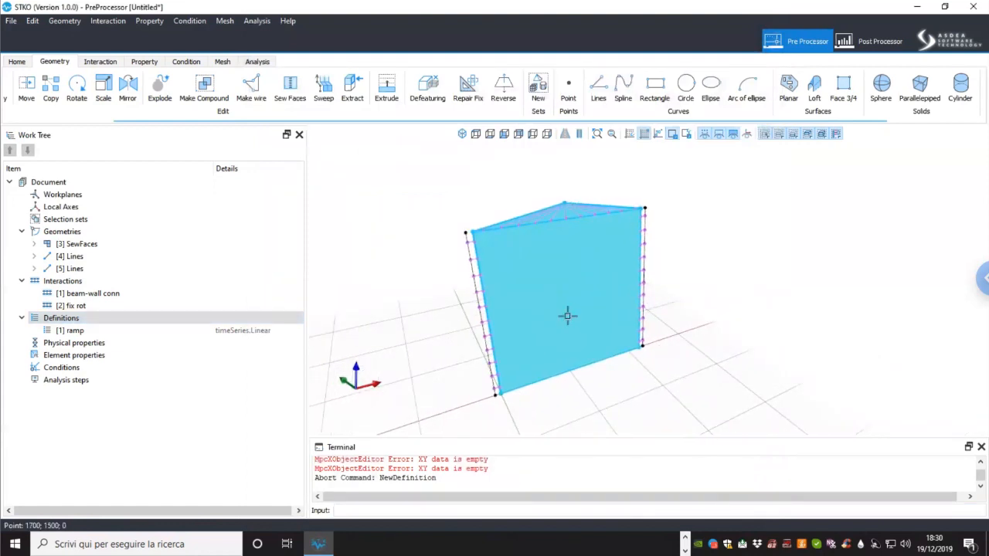
drag(546, 331, 507, 324)
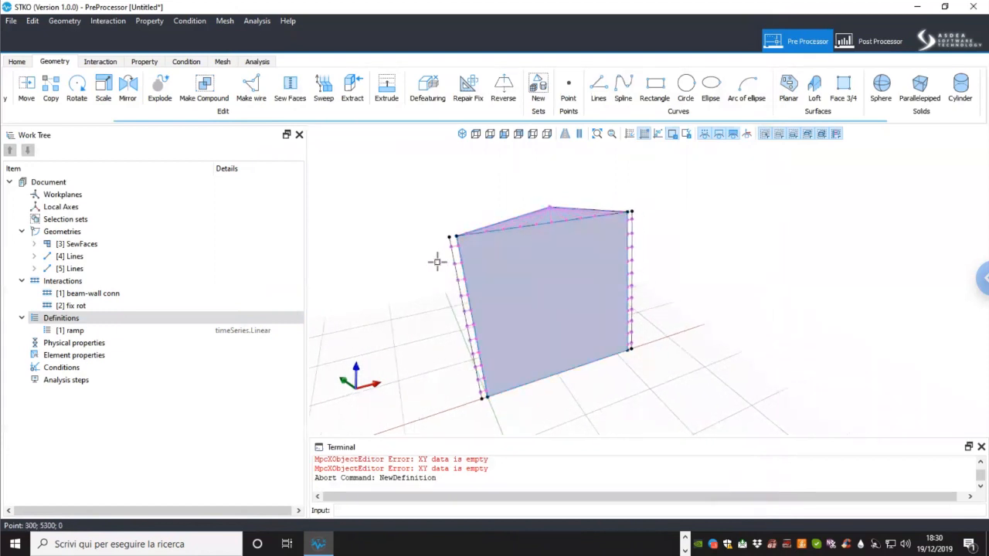
scroll(445, 258, up, 1)
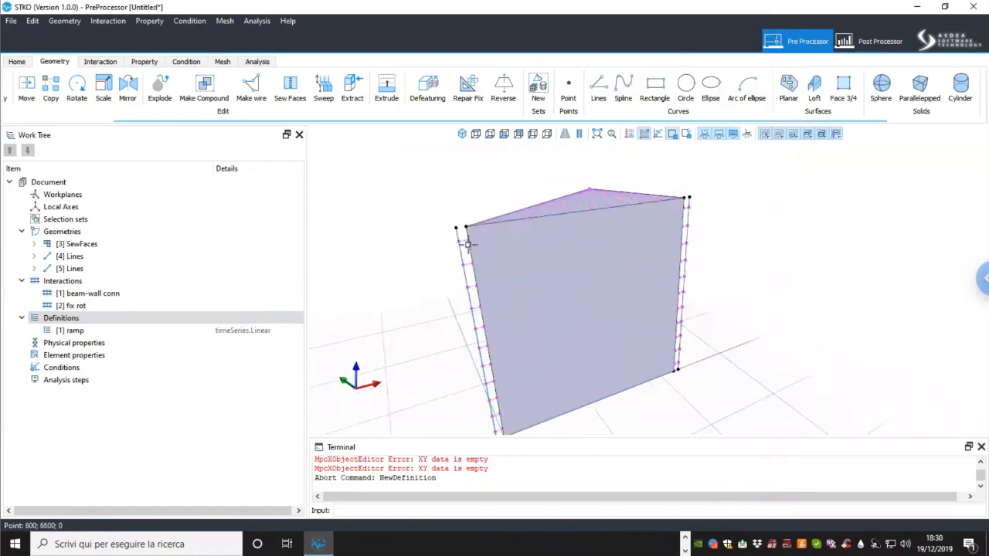
scroll(462, 235, up, 2)
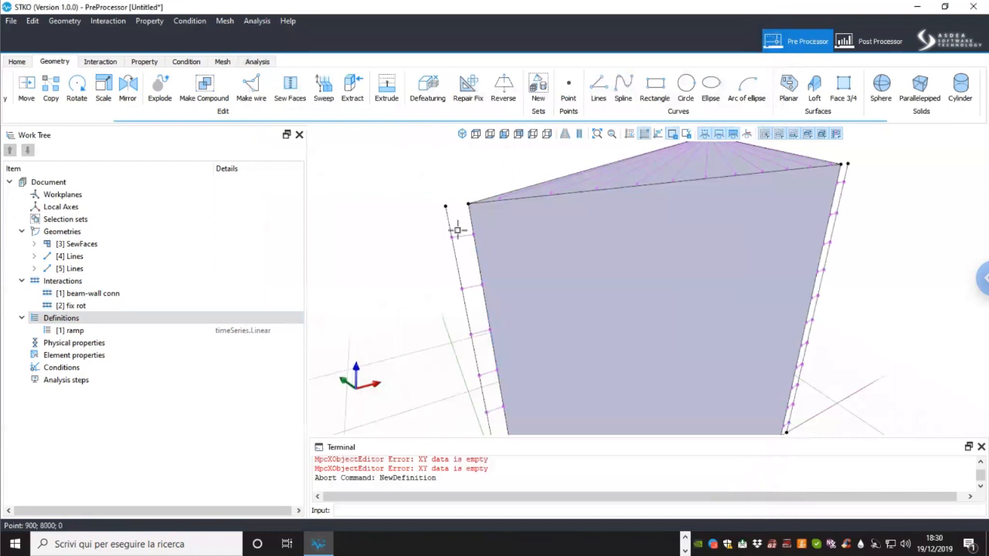
scroll(458, 249, down, 2)
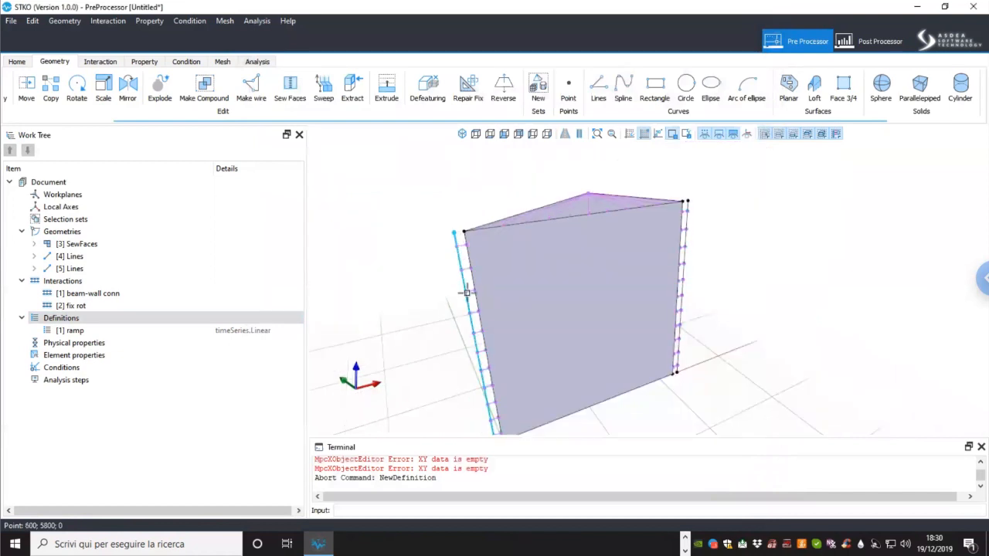
click(228, 65)
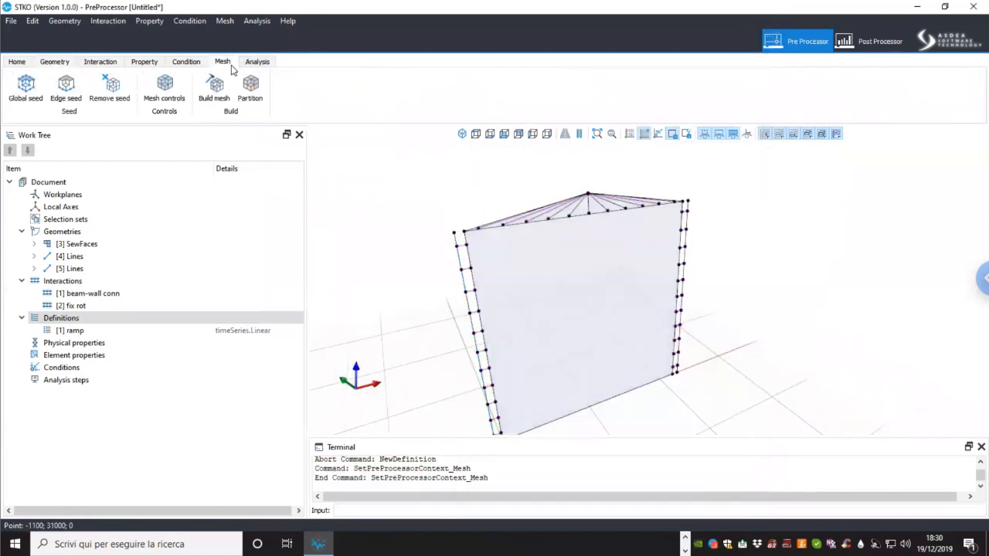
click(25, 86)
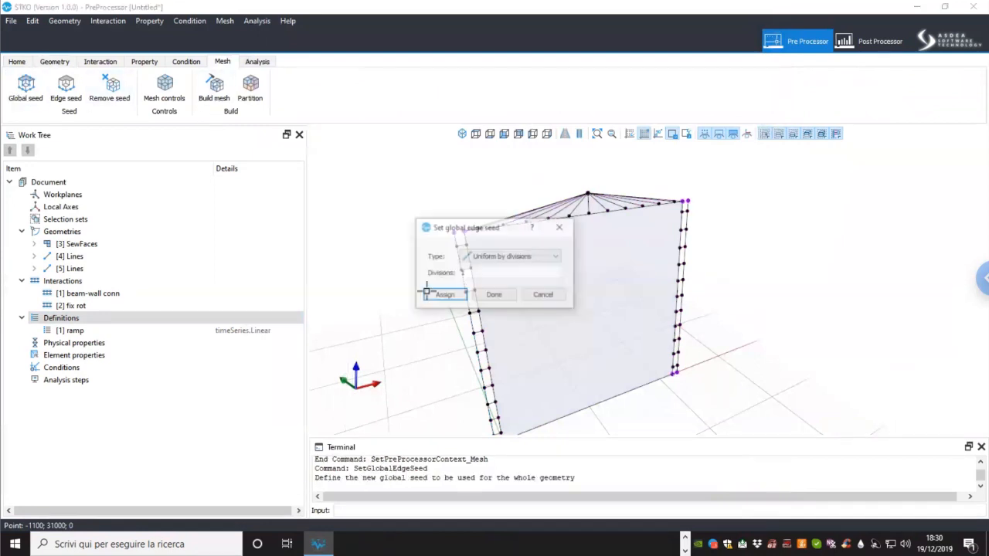
click(519, 263)
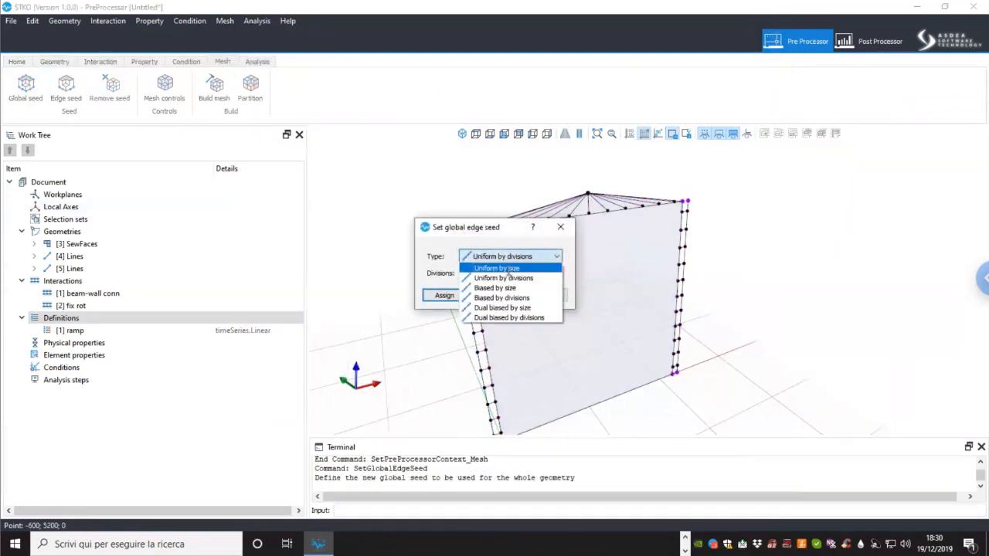
click(513, 270)
text(150)
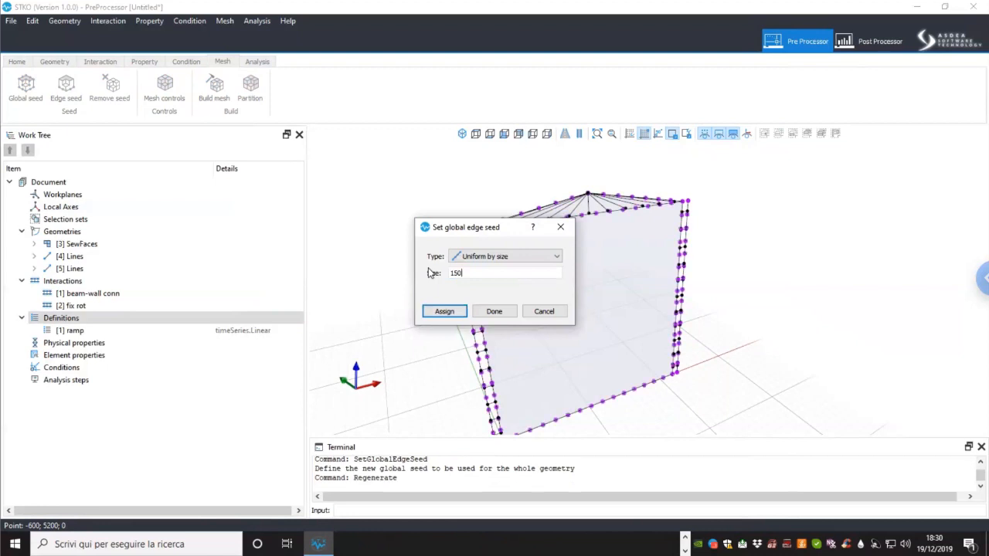
click(495, 311)
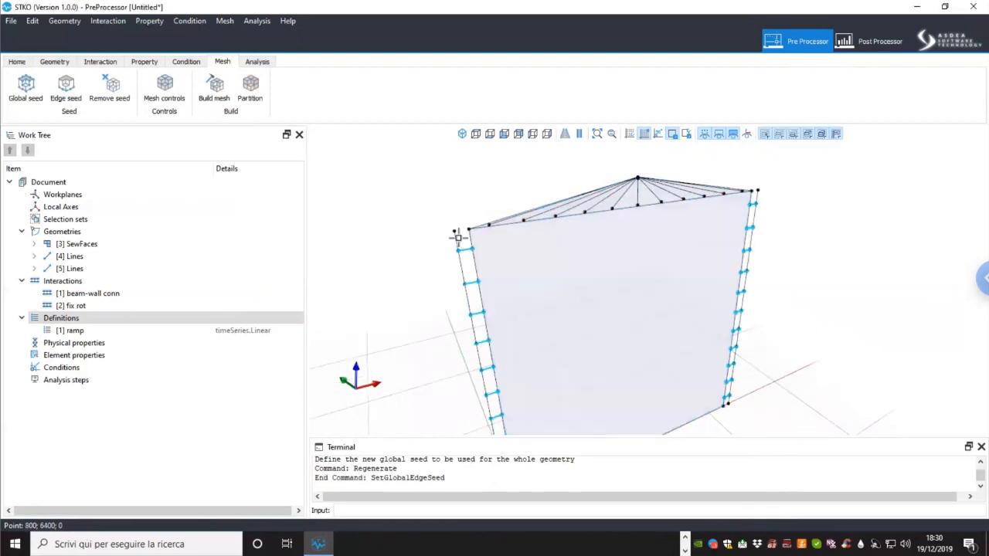
Step: Build the mesh and check the links between the side beams and the wall edges
click(217, 92)
scroll(459, 214, up, 5)
scroll(427, 216, down, 3)
middle_drag(424, 239, 415, 221)
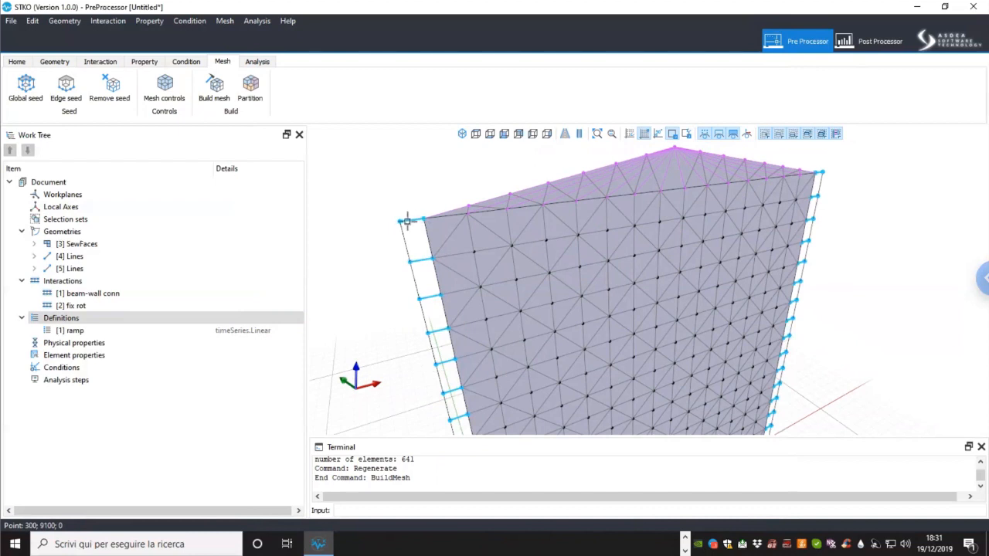
scroll(444, 273, down, 2)
scroll(444, 275, down, 3)
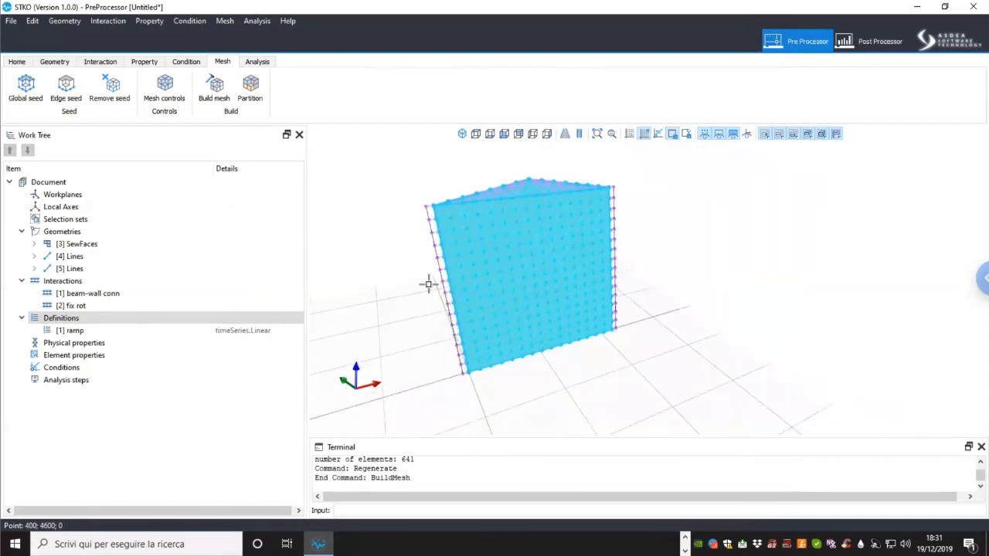
scroll(479, 306, up, 4)
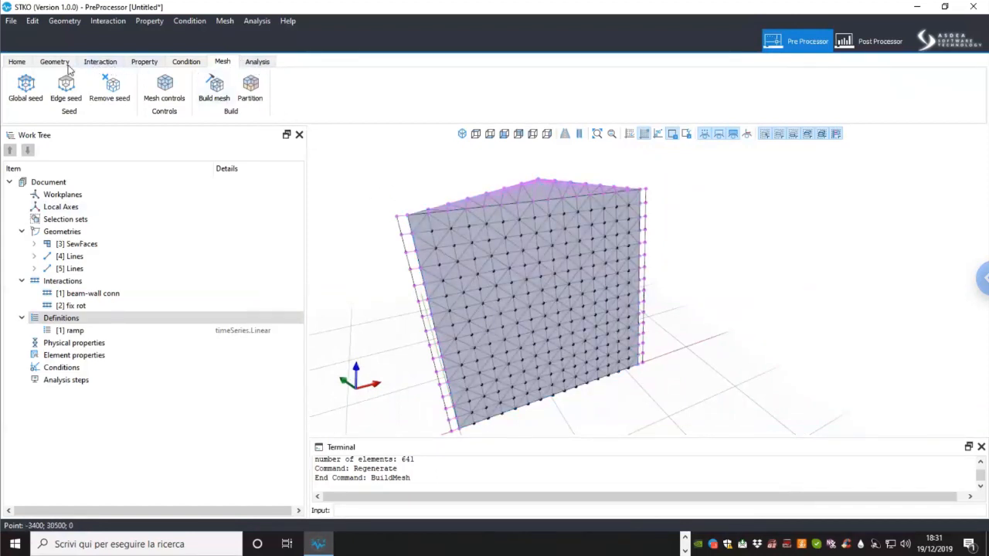
Step: Inspect the beam-to-wall connection links in the property context
click(148, 66)
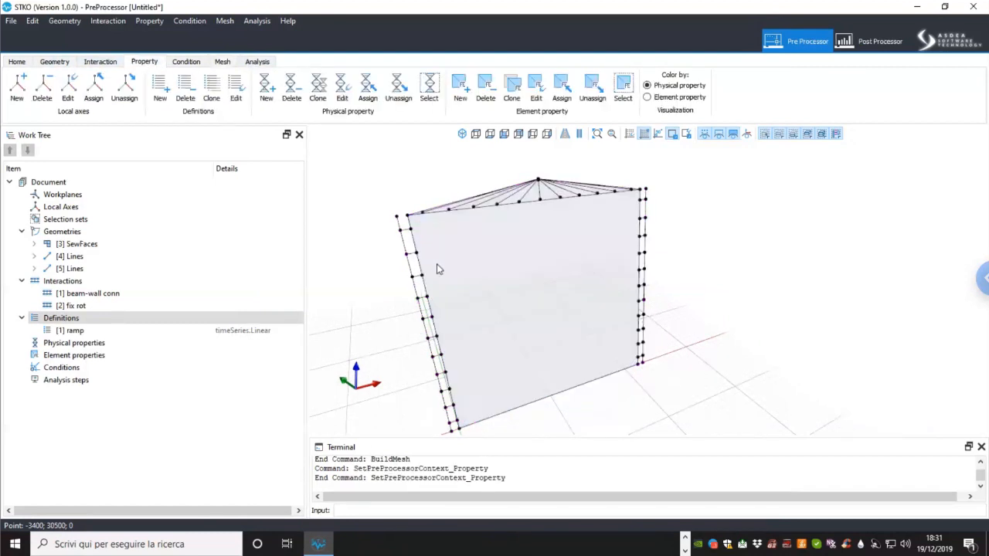
middle_drag(534, 300, 540, 302)
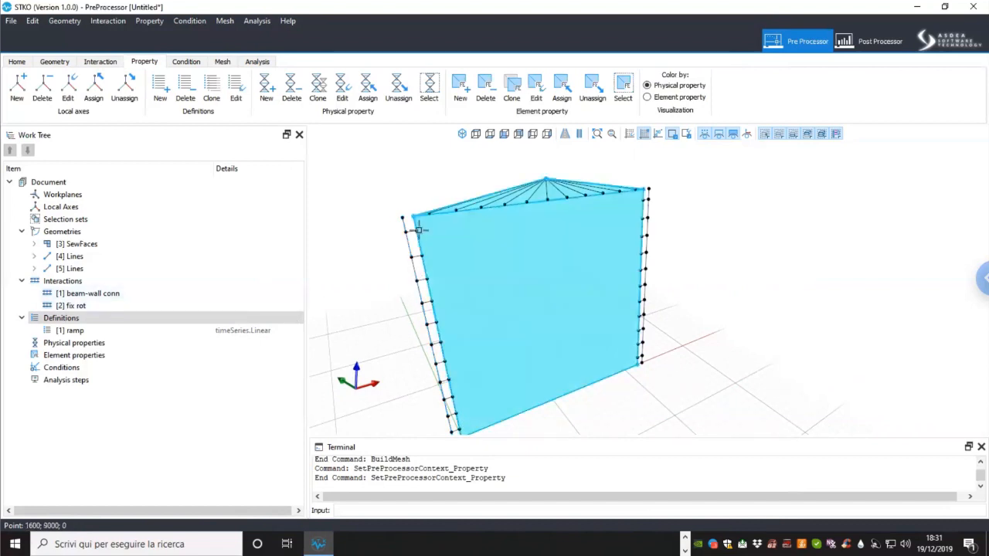
click(419, 279)
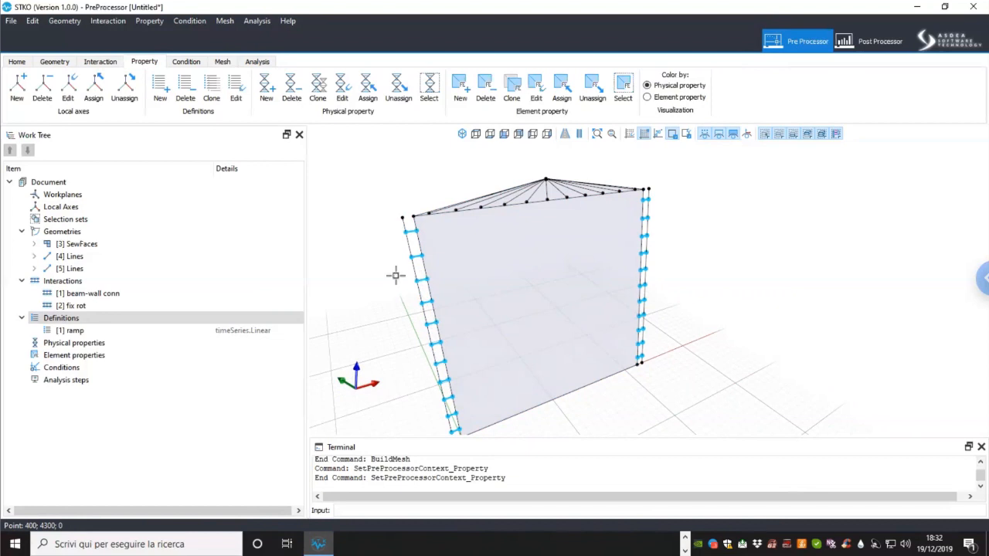
Step: Add a definition named "cycle" using the Path timeSeries model and set its choice to non_constant
click(96, 320)
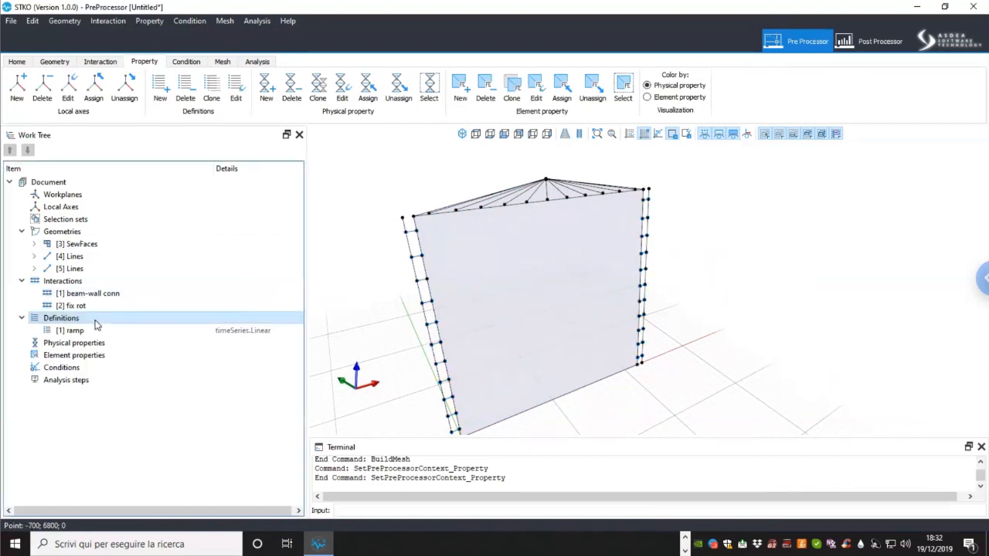
right_click(95, 322)
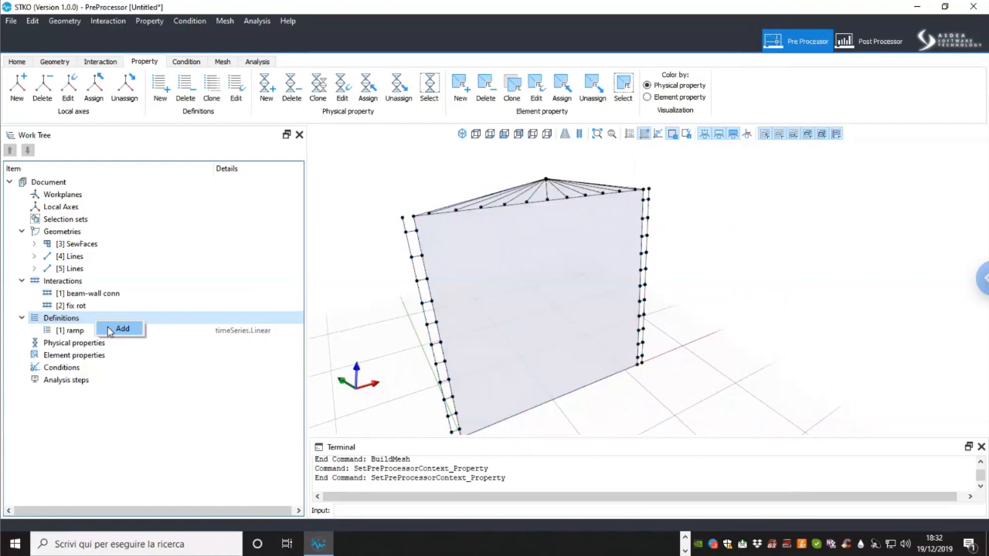
click(109, 330)
drag(317, 42, 249, 34)
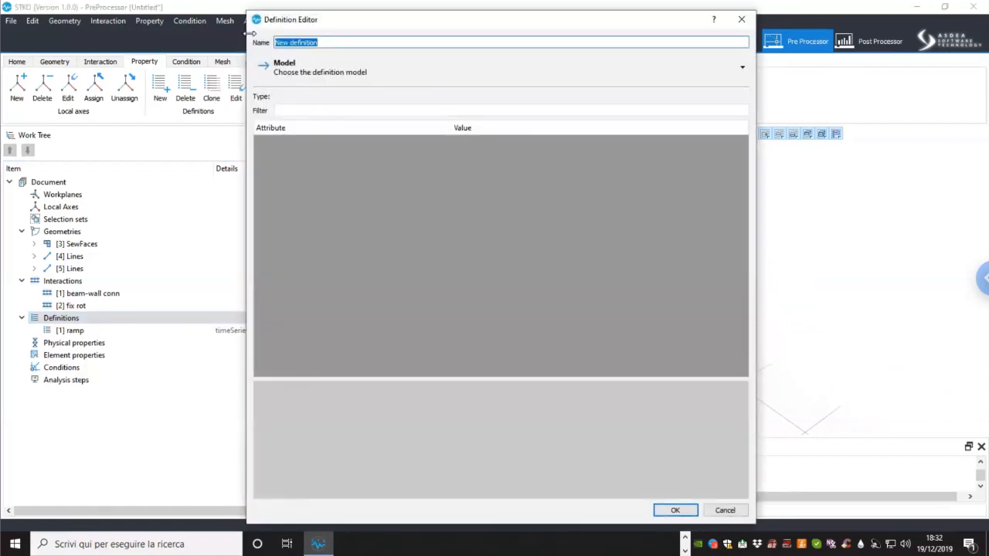
text(cycle)
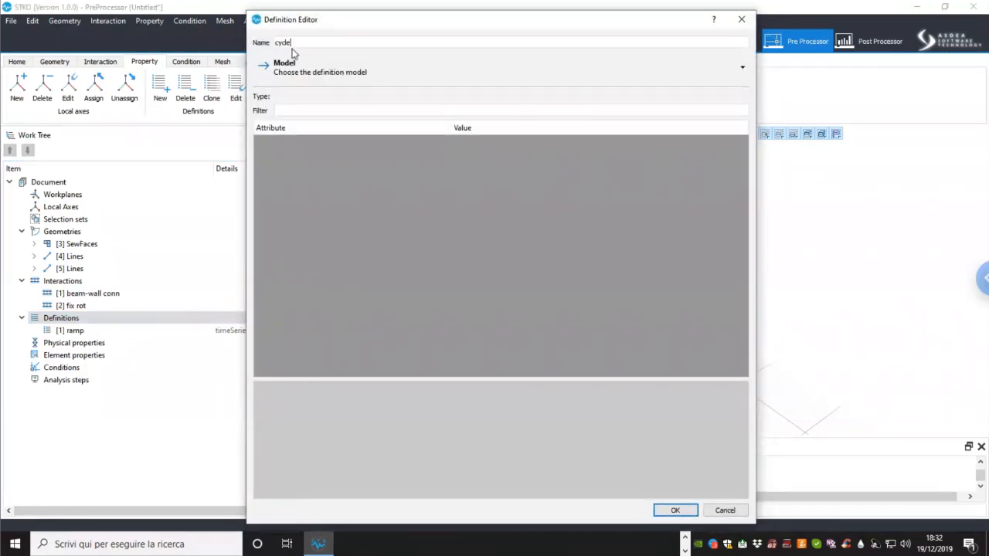
click(321, 72)
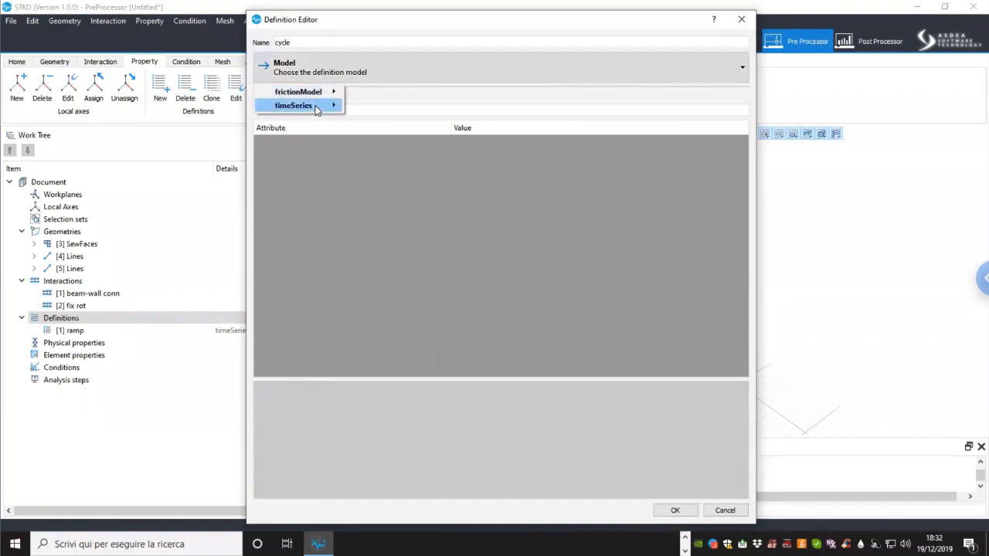
mouse_move(315, 105)
click(370, 133)
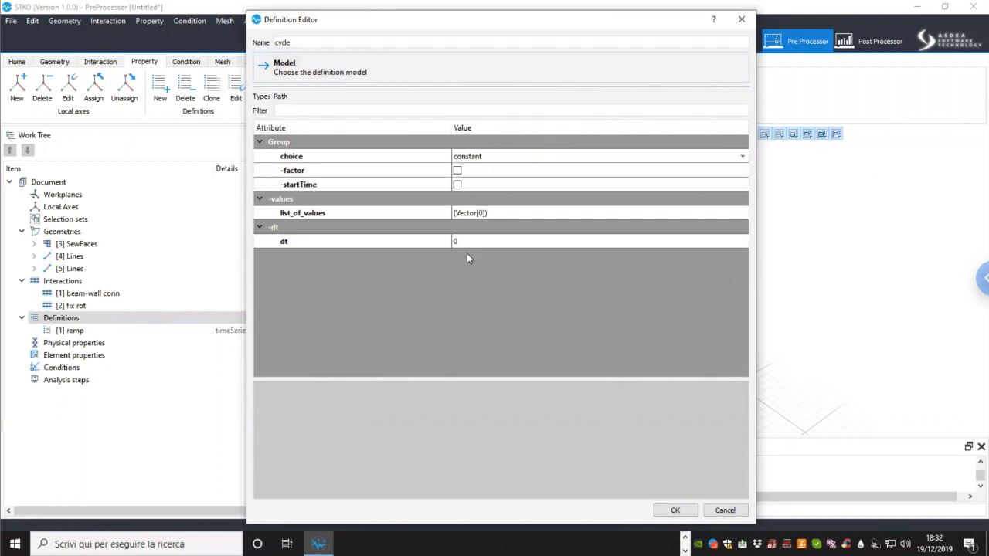
click(487, 158)
click(489, 159)
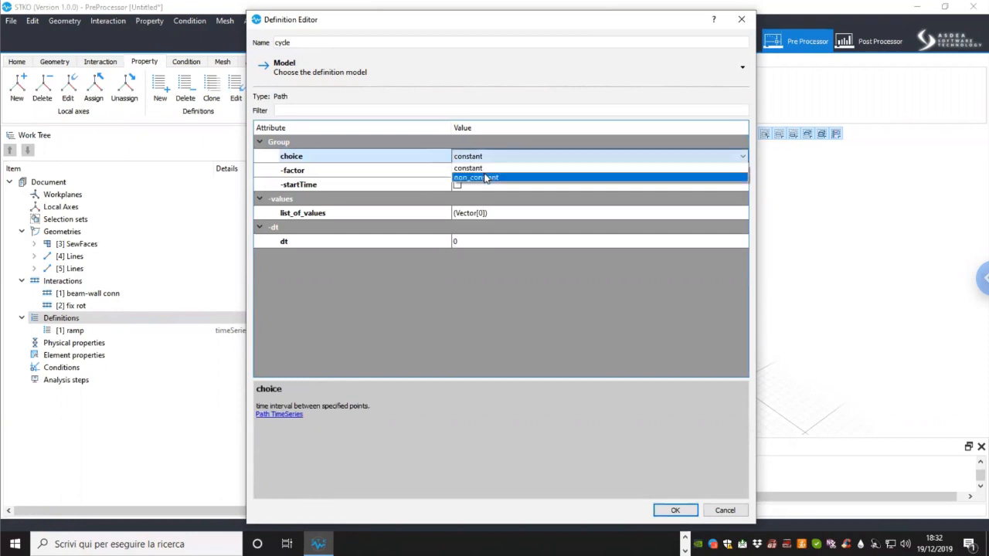
click(487, 177)
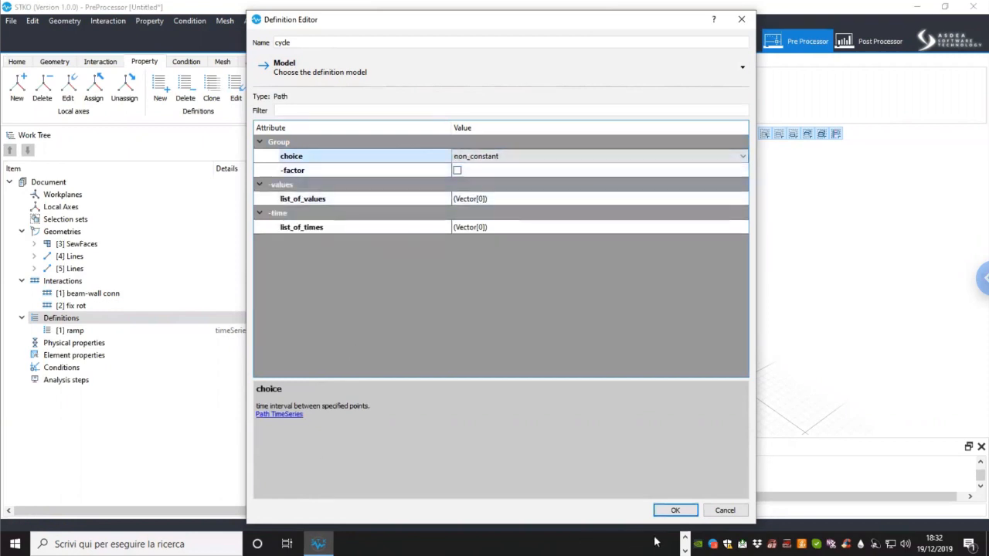
Step: Switch to File Explorer and open cycl.txt from the support folder inside shear_wall_3d in Notepad++
click(685, 540)
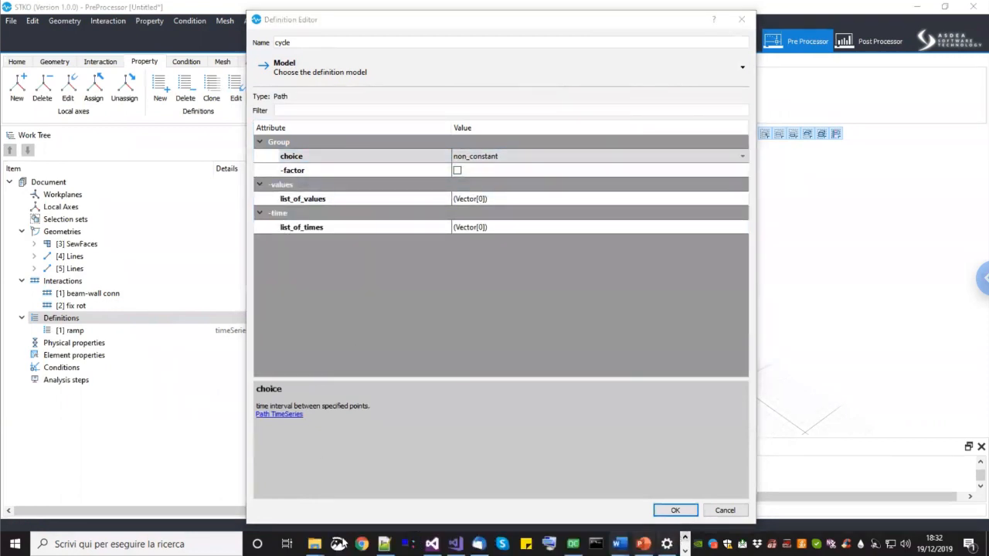
mouse_move(318, 544)
click(309, 522)
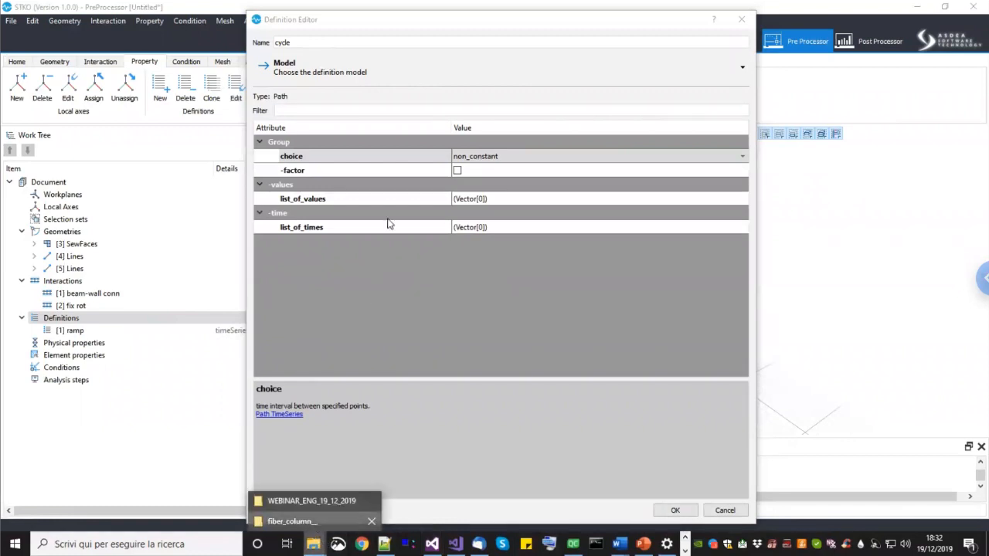
click(439, 102)
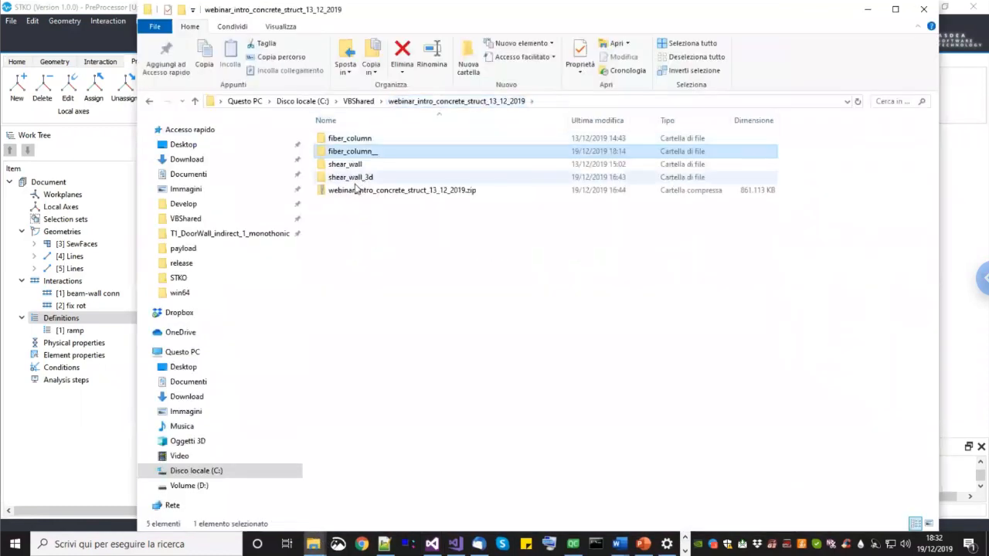
double_click(356, 179)
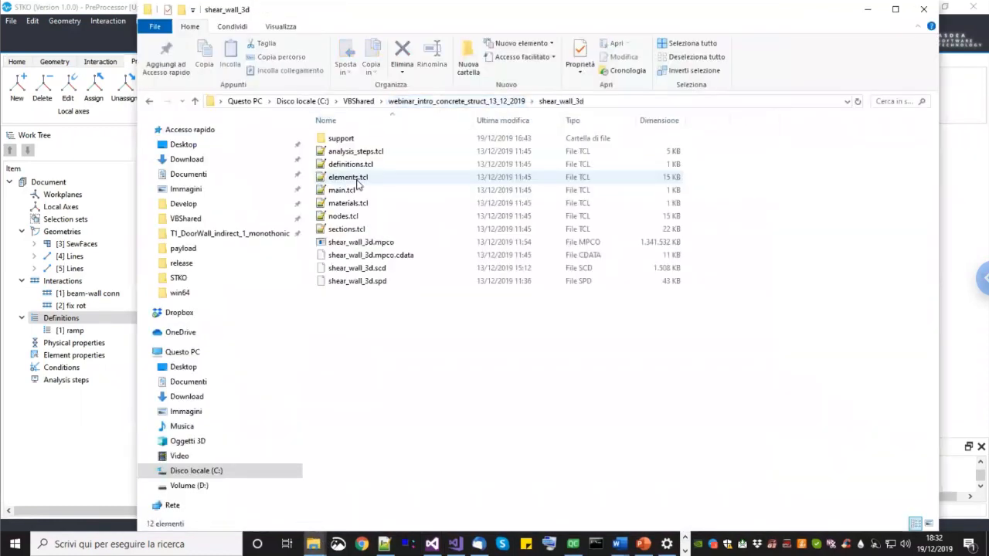
double_click(352, 141)
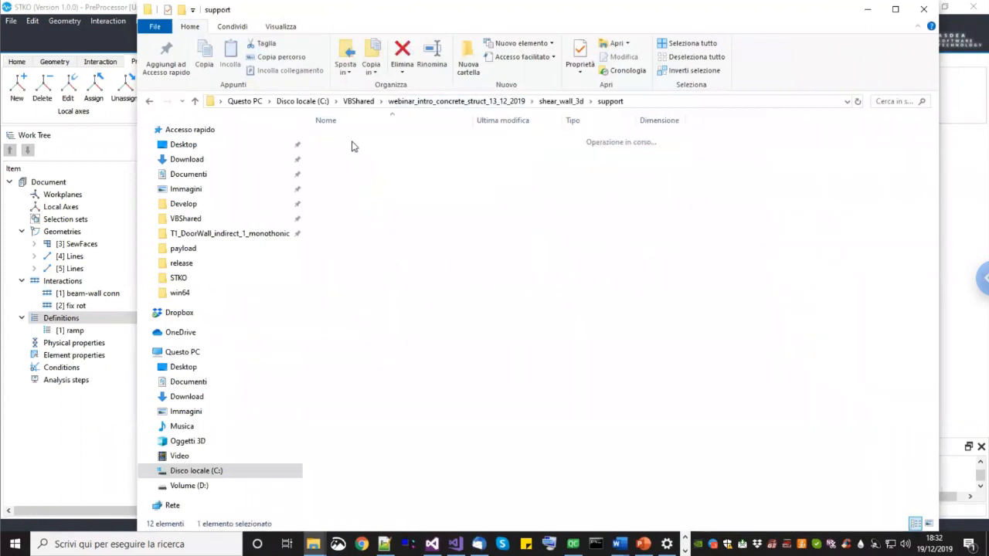
click(348, 151)
double_click(348, 152)
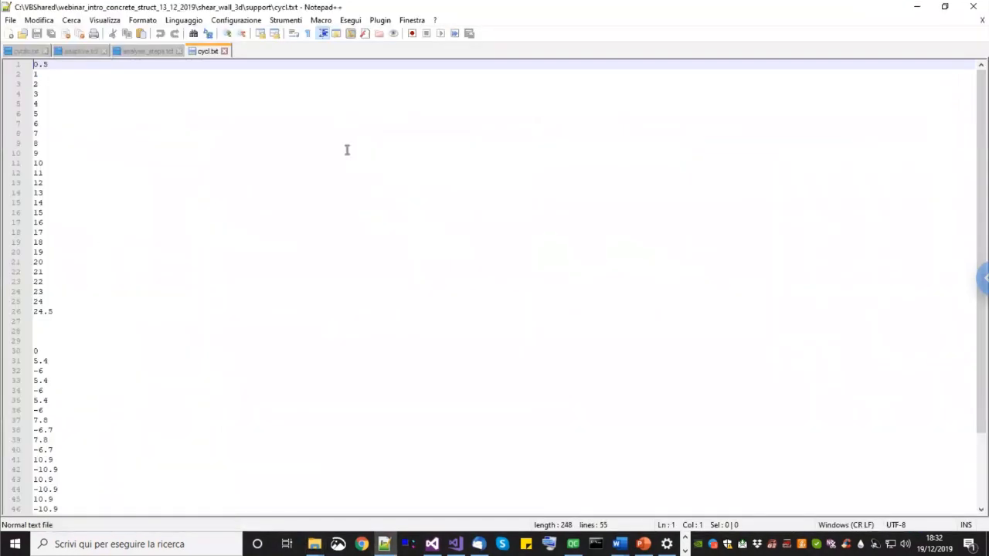
click(291, 164)
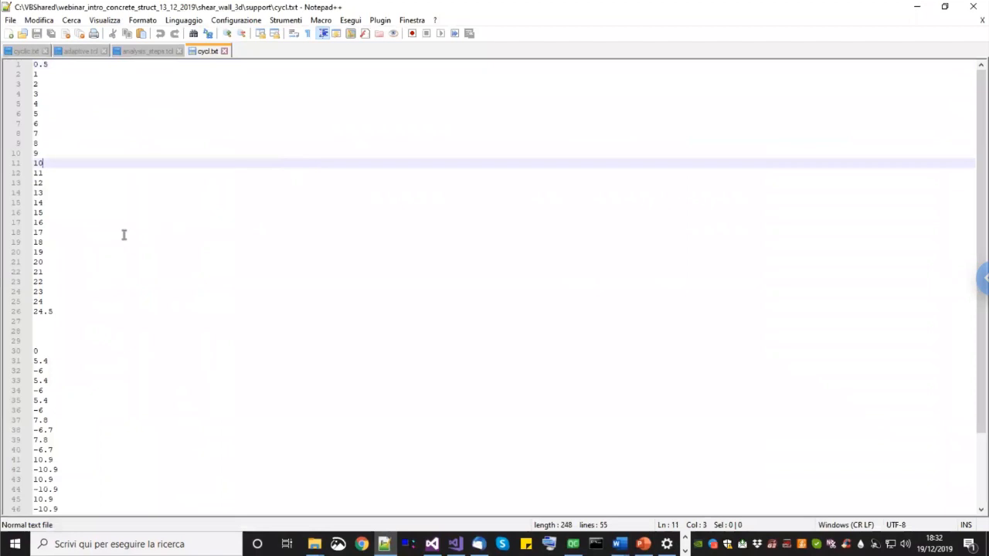
Step: Copy the second block of numbers in cycl.txt, from the 0 on line 30 to the 0 on line 55
click(34, 350)
scroll(36, 354, down, 3)
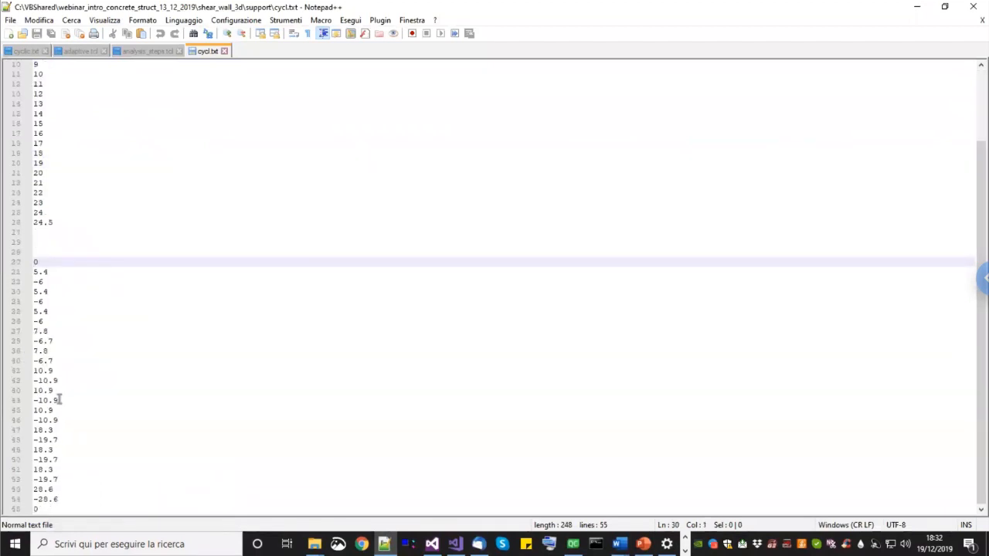
shift+click(41, 510)
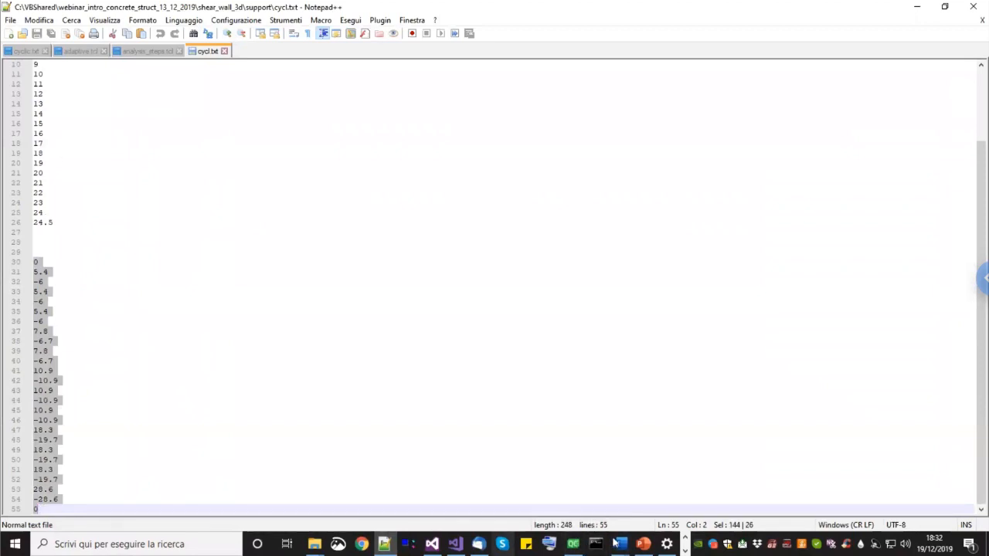
Step: Return to STKO and paste the copied load factors into the list_of_values vector of the cycle definition
click(685, 543)
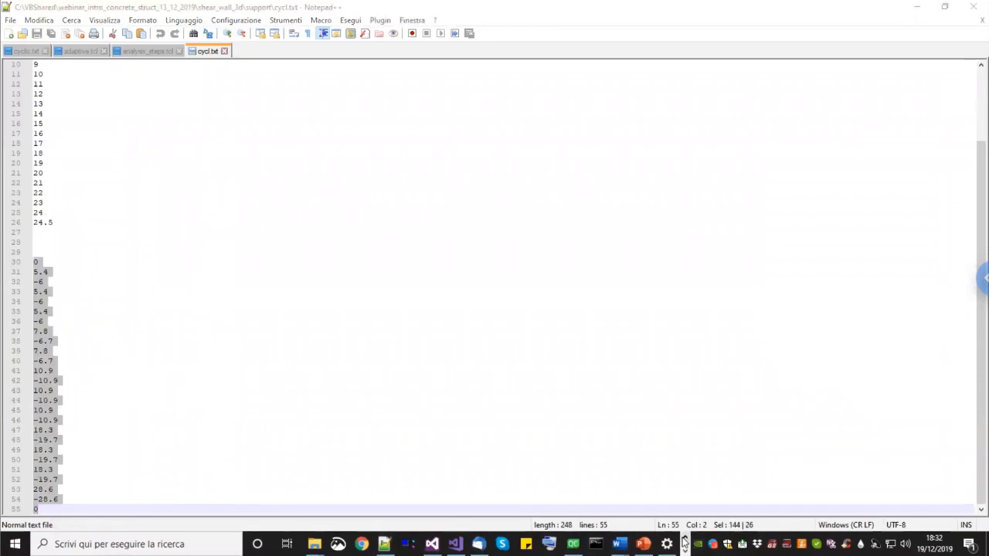
click(319, 544)
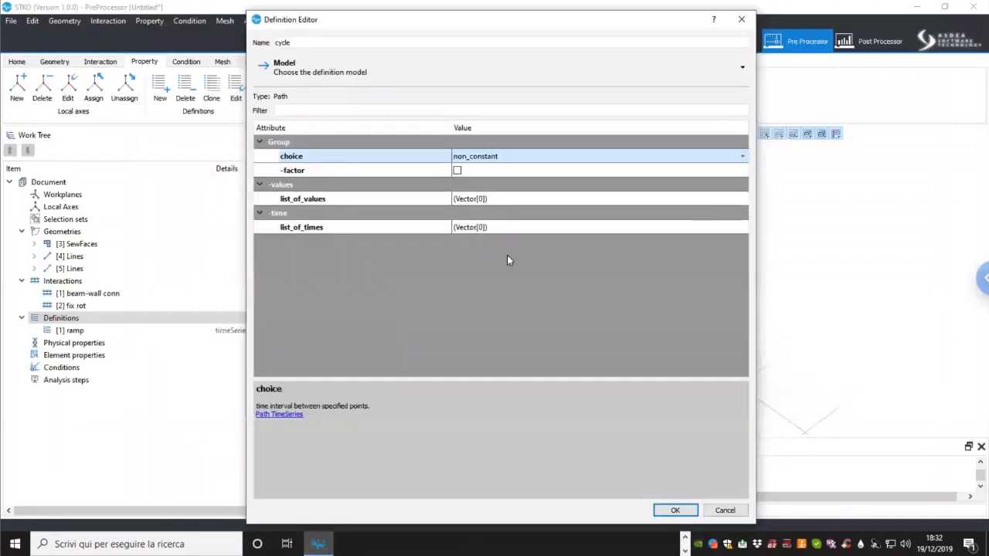
click(740, 199)
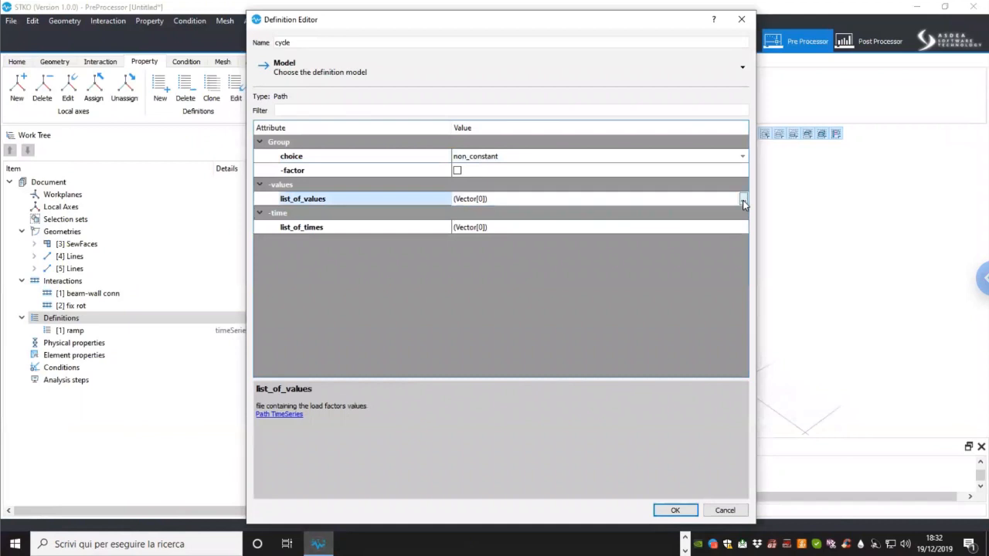
click(743, 200)
key(ctrl+v)
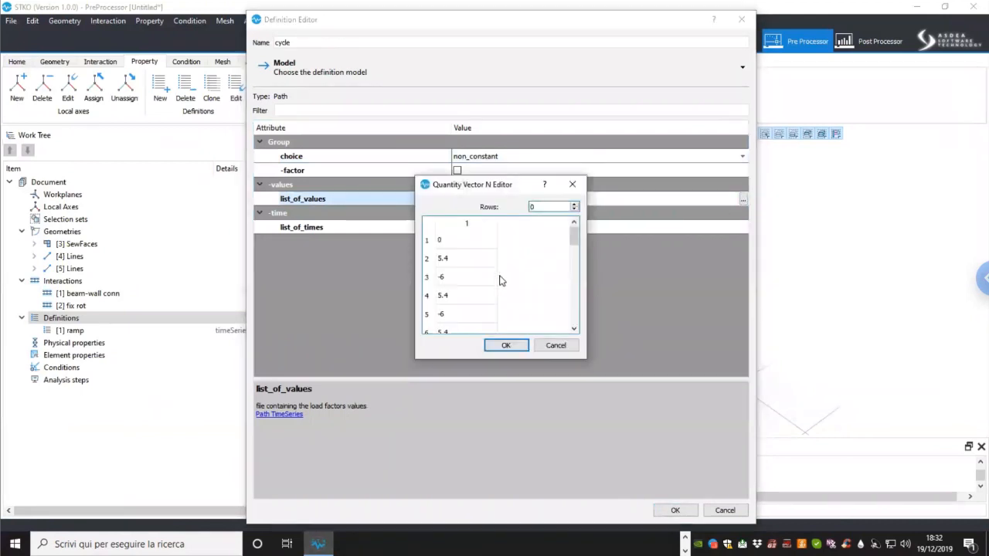
click(498, 345)
Step: Open the list_of_times vector for editing and copy the times 0.5 to 24.5 from cycl.txt in Notepad++
click(595, 230)
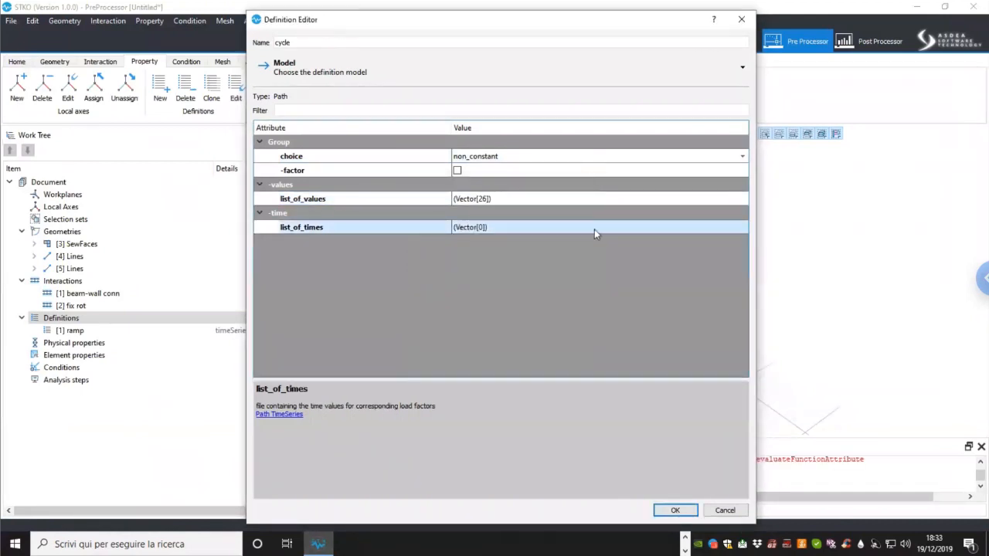
click(743, 229)
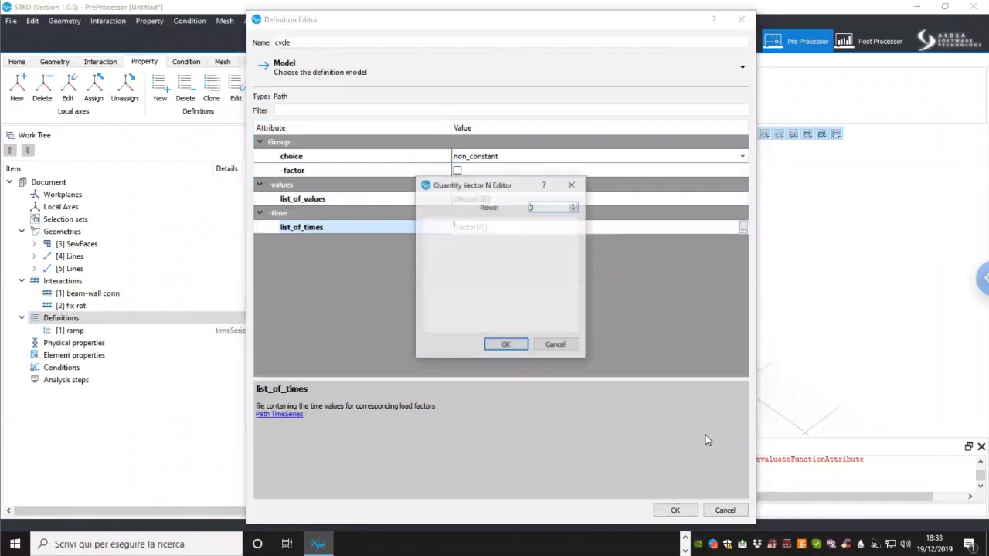
click(685, 550)
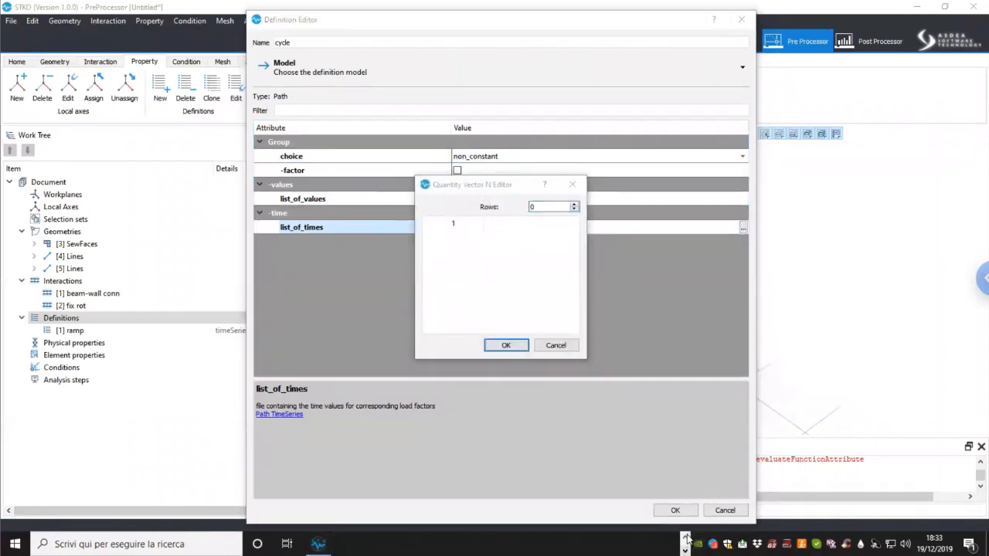
click(686, 538)
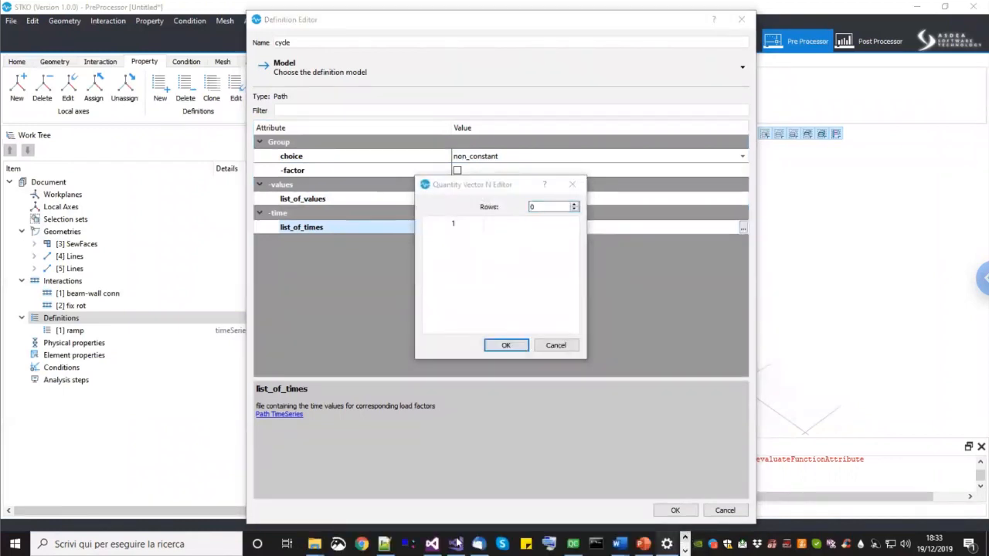
click(384, 544)
click(64, 222)
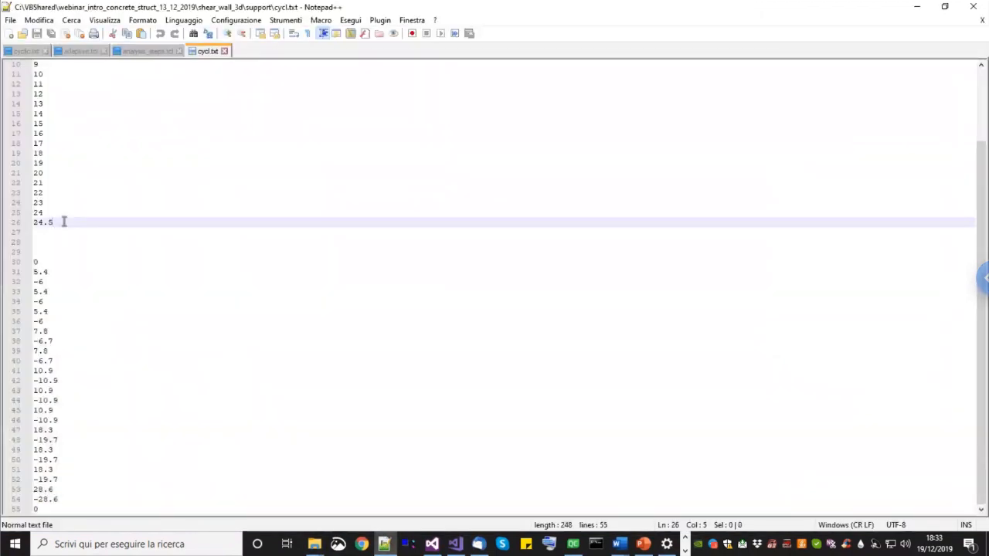
scroll(65, 222, up, 3)
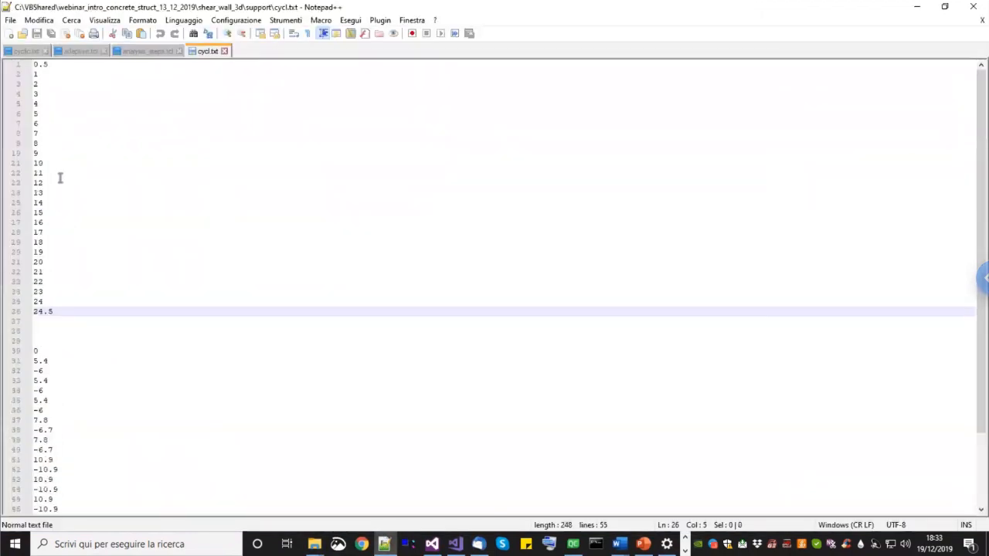
shift+click(34, 65)
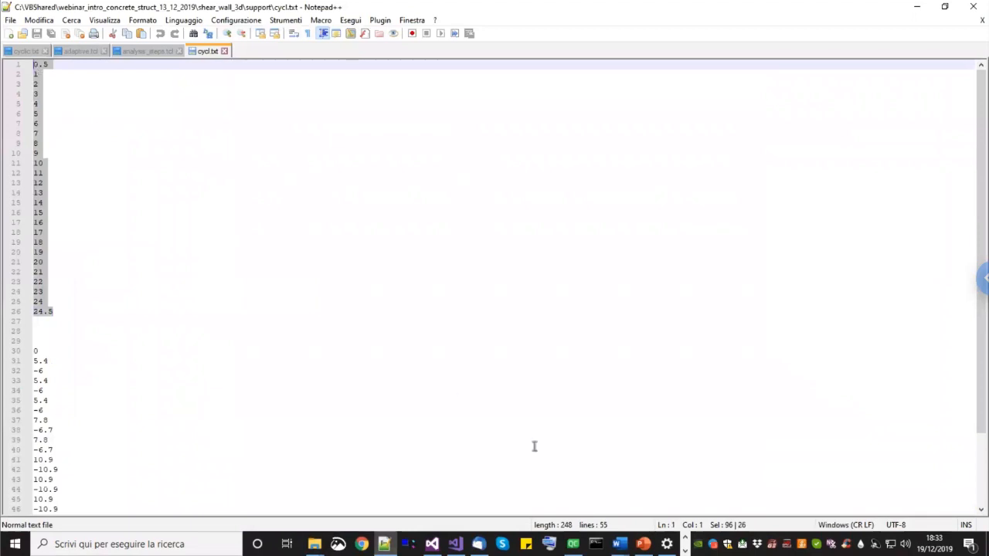
Step: Back in STKO, paste the copied times into list_of_times, check the function plot and accept the cycle definition
click(687, 540)
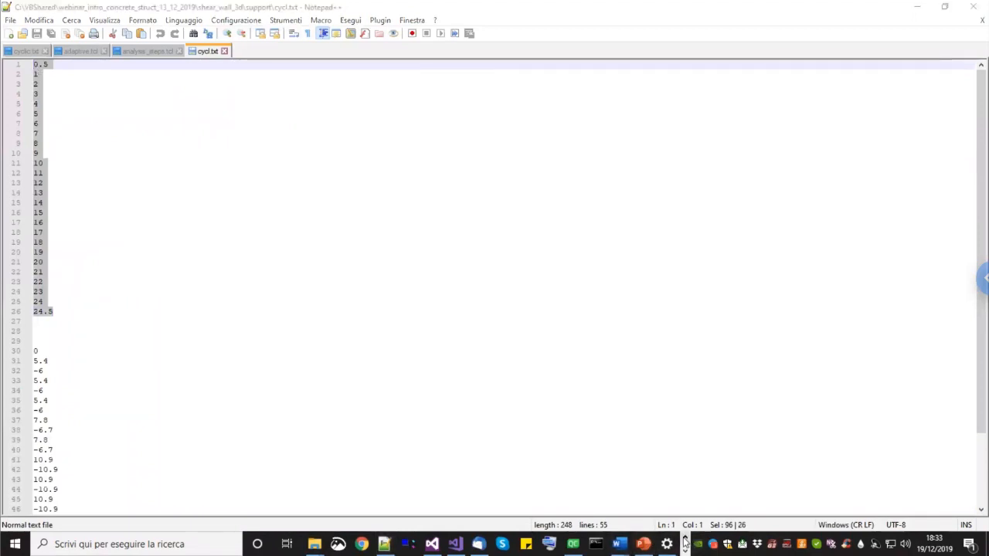
click(685, 539)
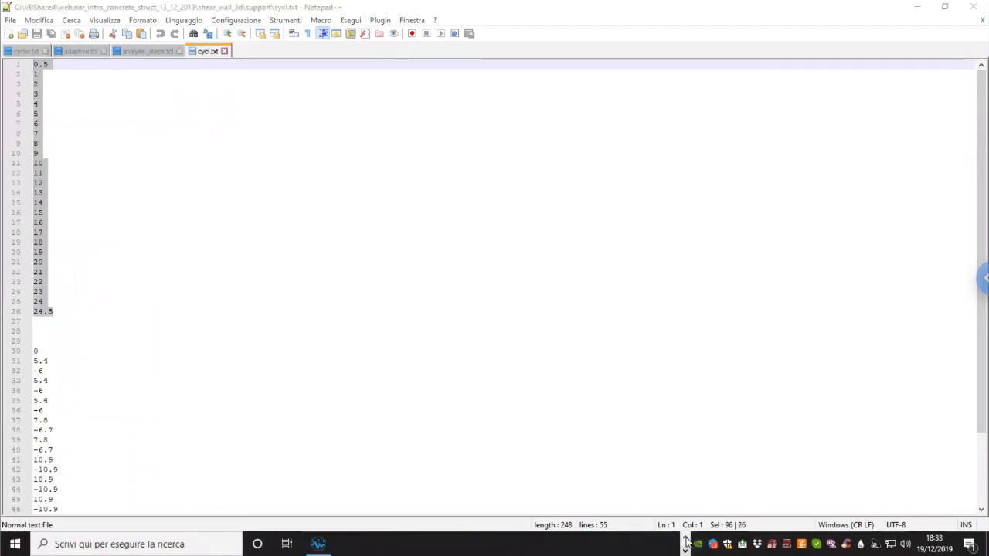
click(319, 544)
key(ctrl+v)
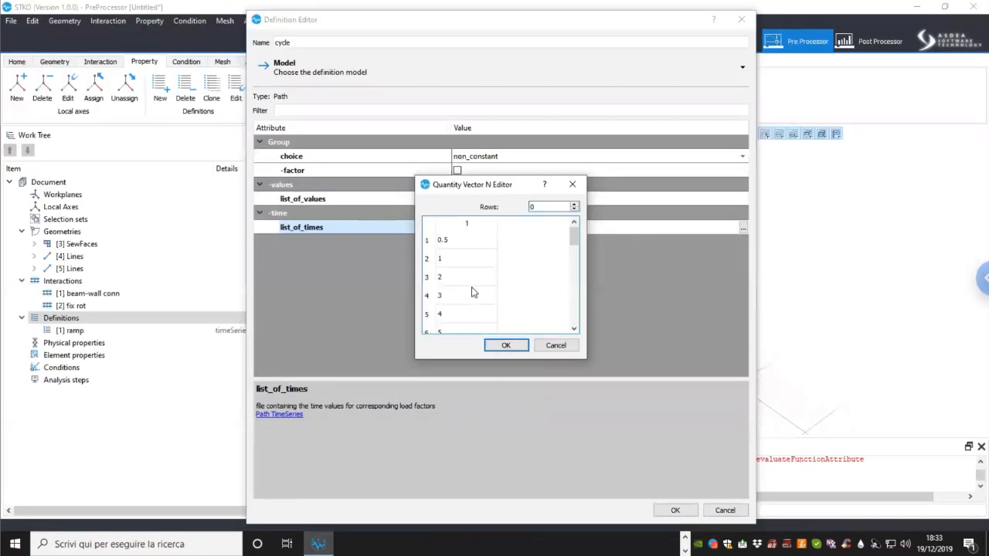
click(499, 344)
click(403, 202)
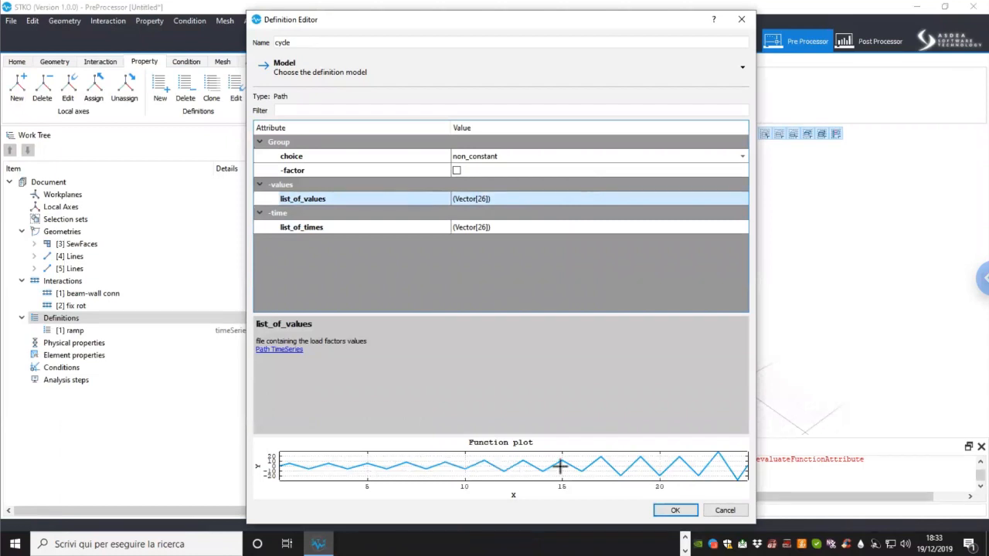
click(677, 511)
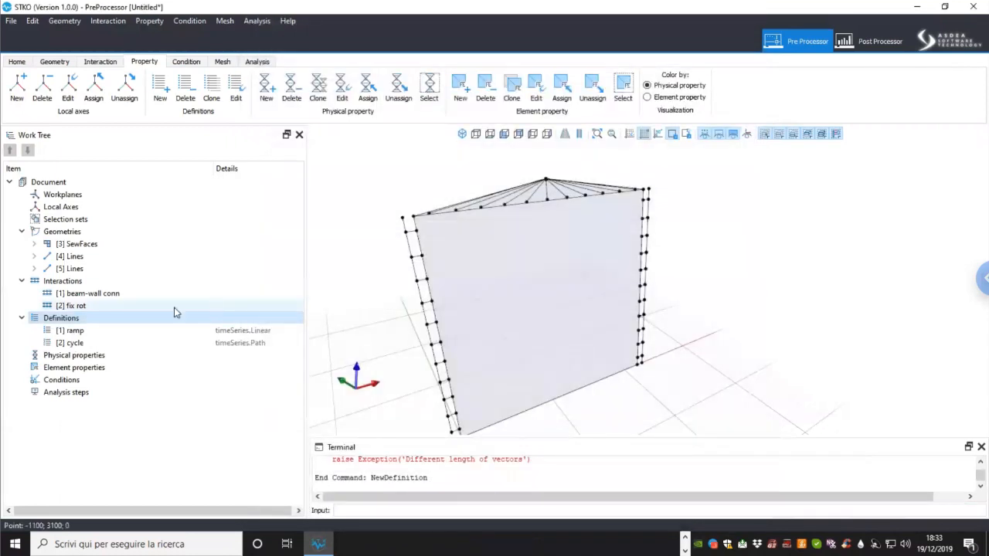
Step: Add a new physical property named "concrete 3d"
click(70, 357)
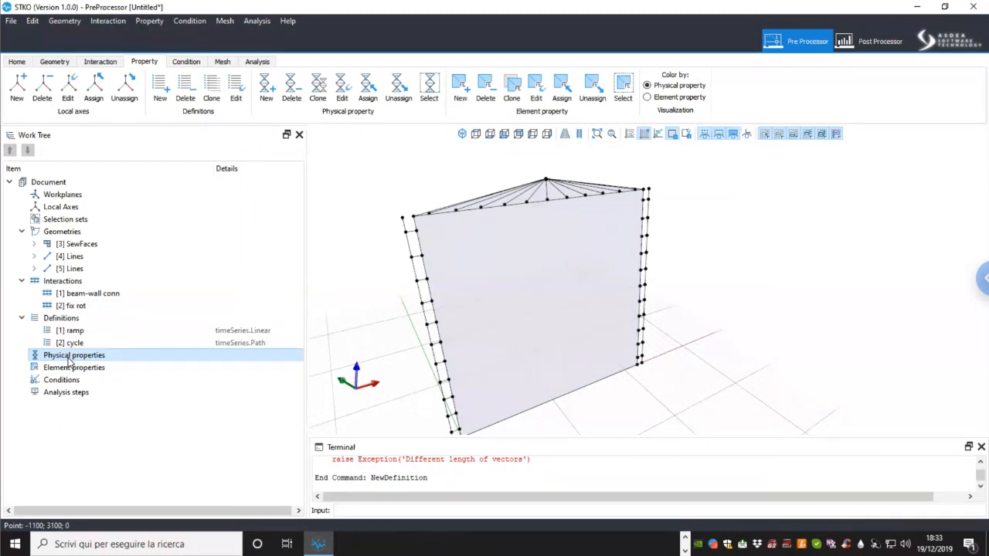
right_click(68, 359)
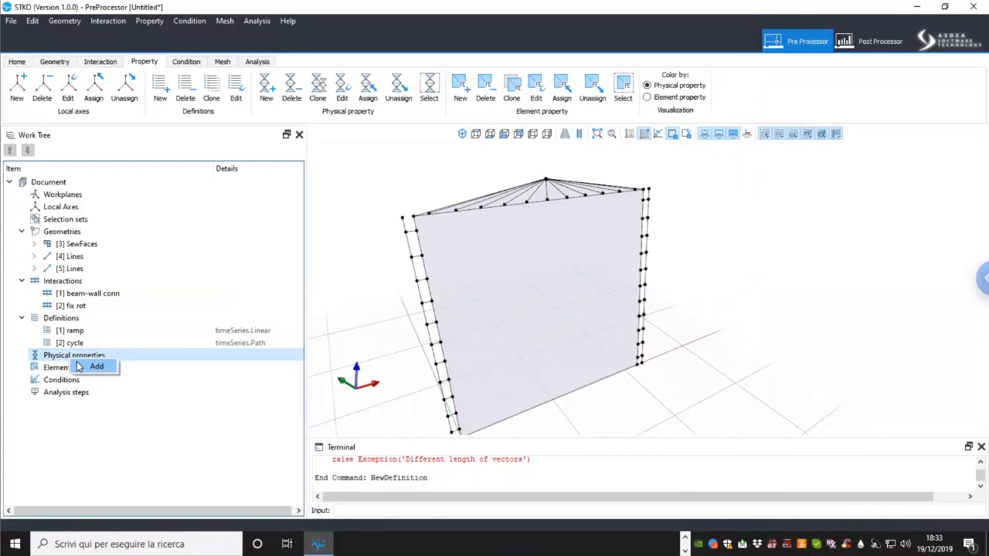
click(80, 366)
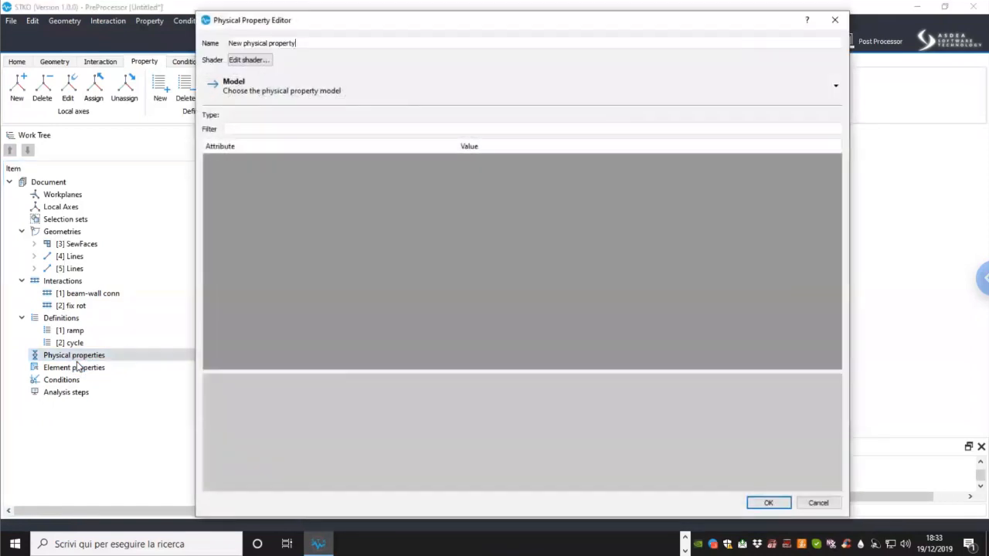
drag(232, 23, 208, 57)
drag(301, 54, 143, 61)
text(co)
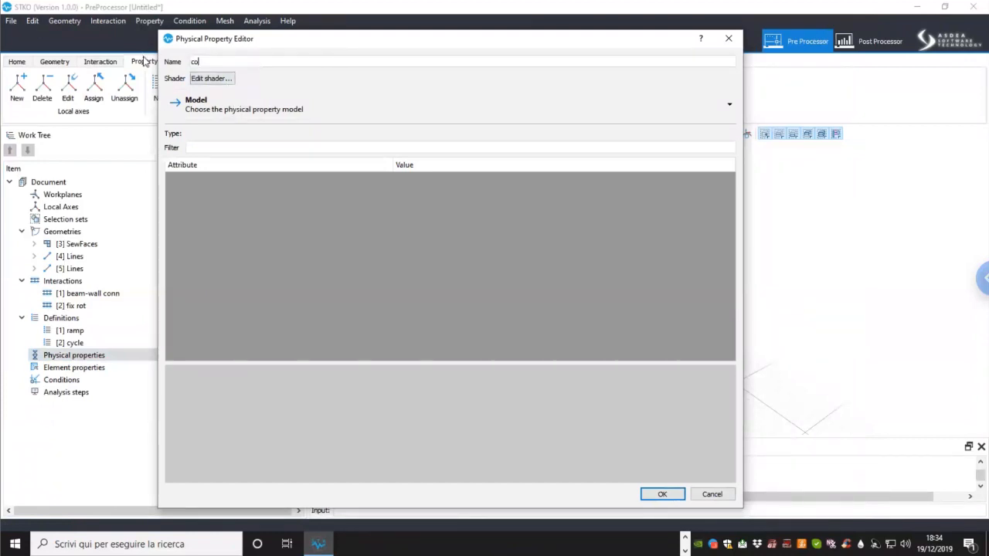
text(ncrete 3d)
Step: Choose the ASDEASoftware DamageTC3D nD material as the model for the concrete 3d property
click(209, 110)
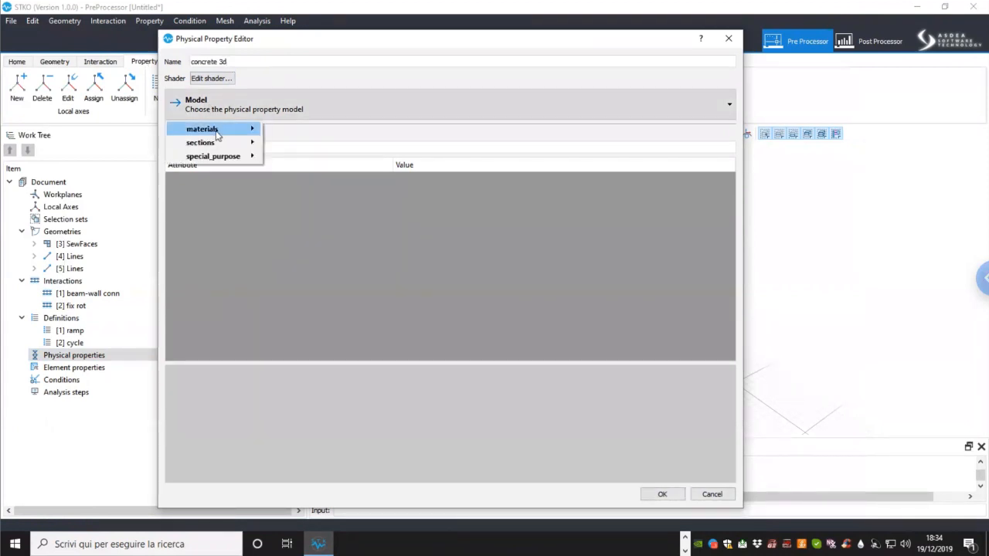
mouse_move(232, 132)
mouse_move(288, 133)
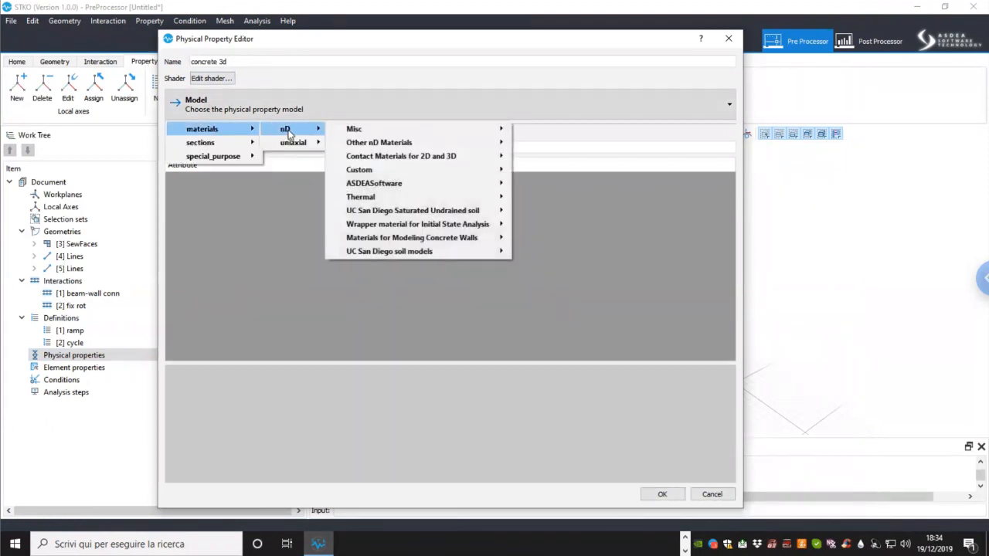
mouse_move(397, 187)
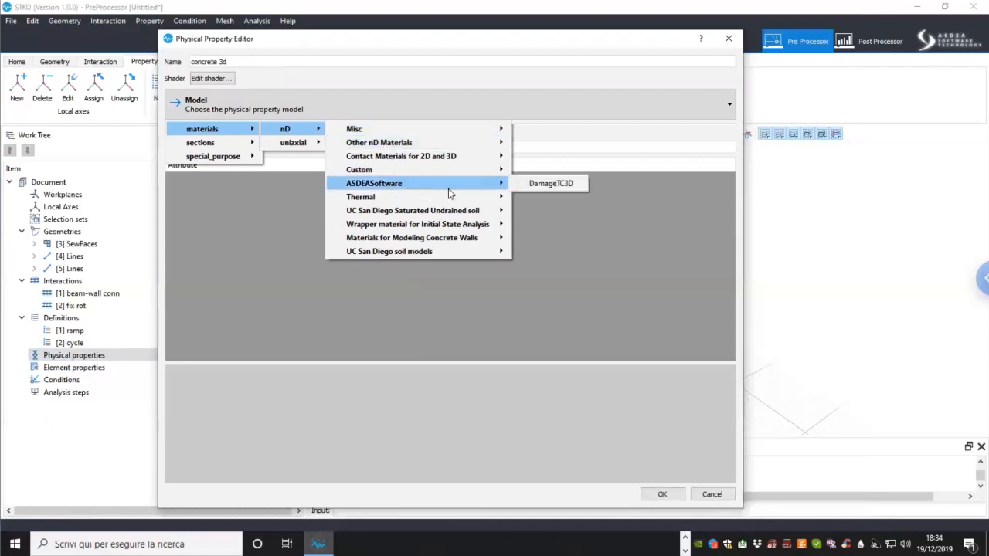
click(549, 185)
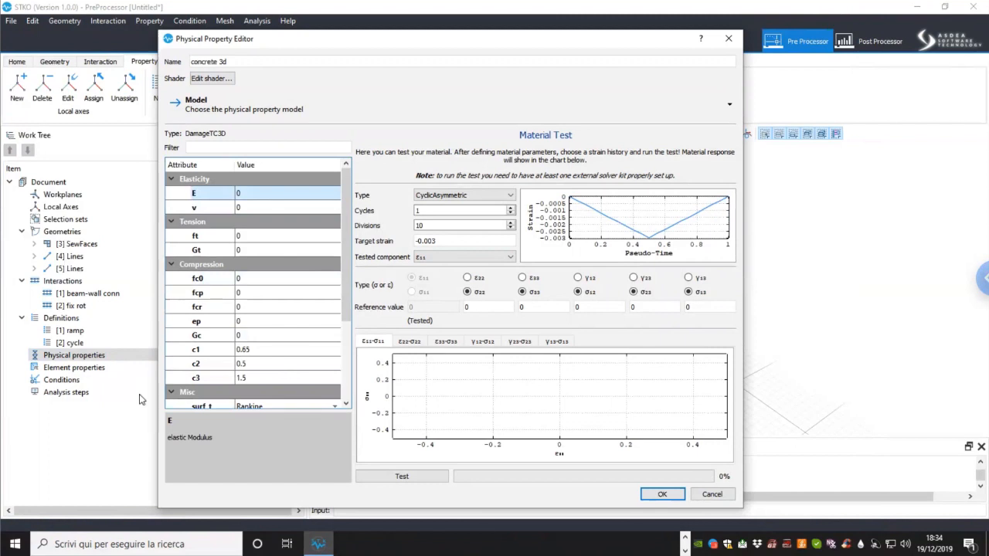
Step: Set the concrete's elastic modulus E to 30000, Poisson's ratio v to 0.25, tensile strength ft to 3.2 and tensile fracture energy Gt to 0.05
double_click(276, 192)
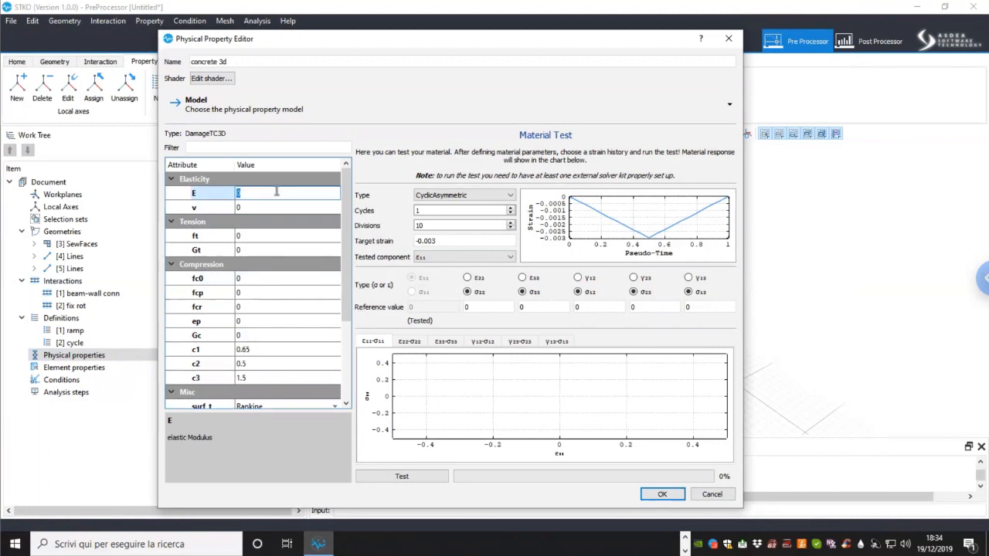
click(274, 208)
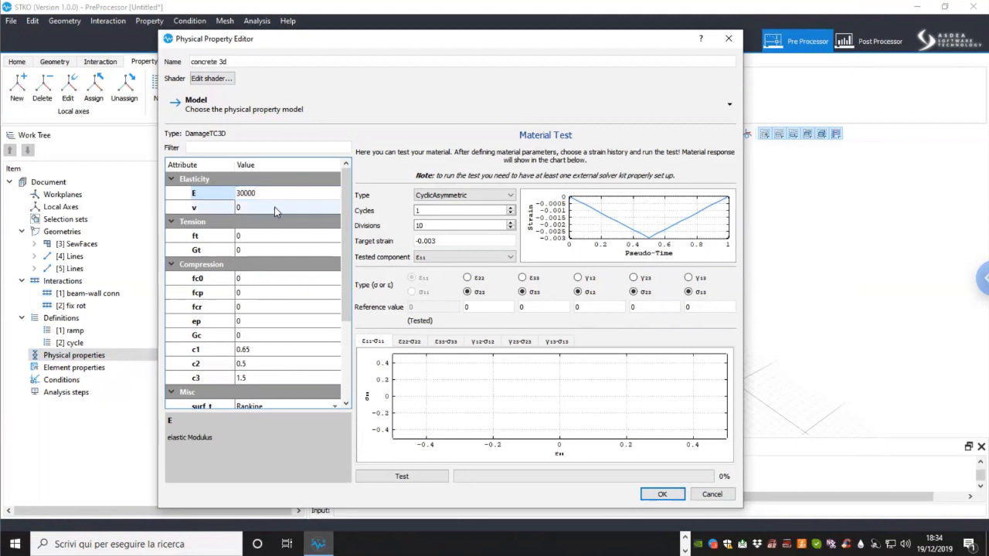
click(276, 207)
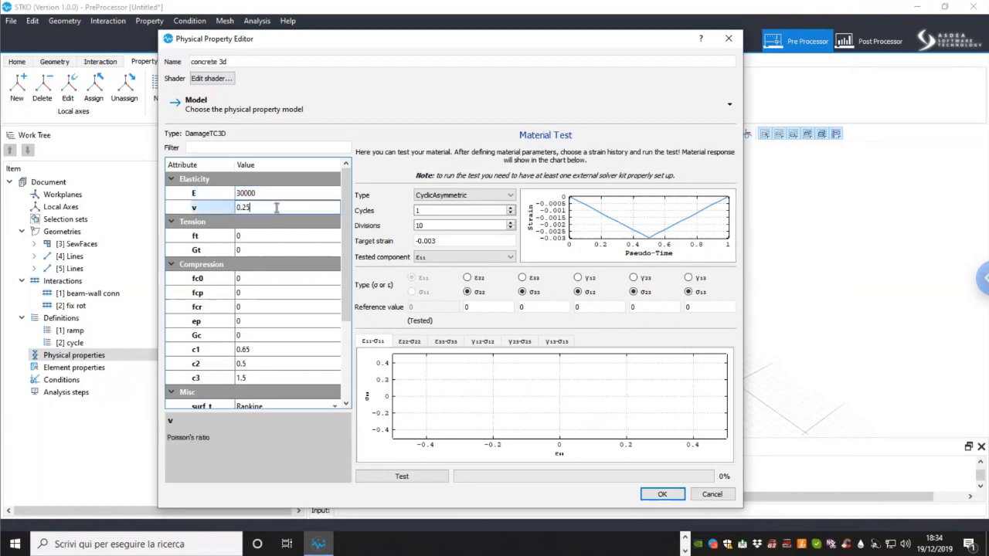
click(256, 237)
click(254, 237)
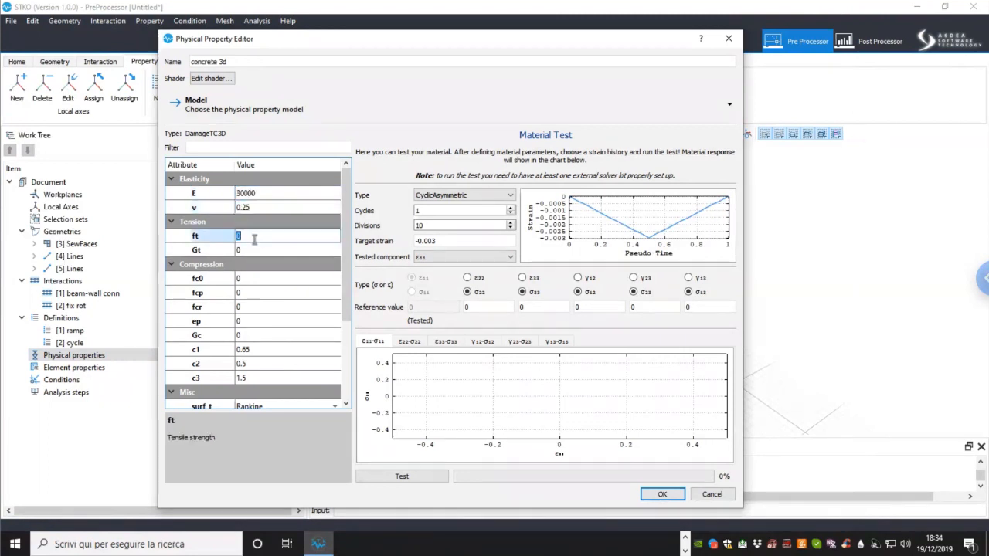
click(256, 251)
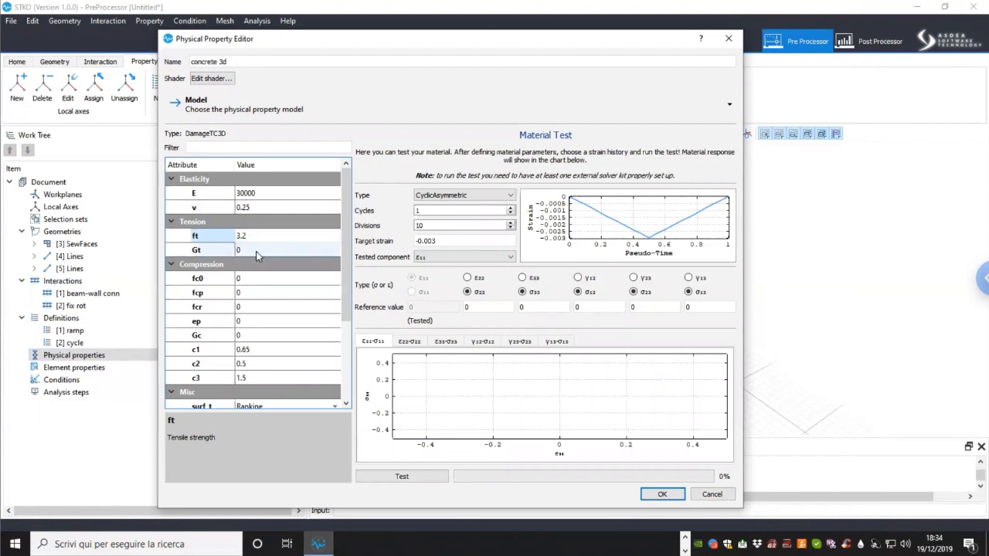
click(256, 250)
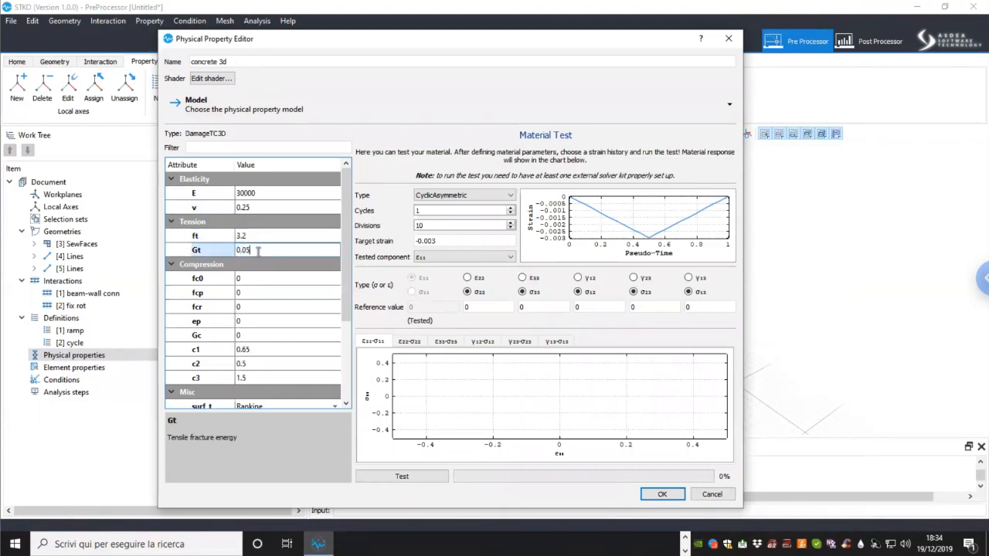
Step: Enter the compression parameters fc0 6, fcp 28.3, fcr 5, ep 0.002 and Gc 3 for the concrete material
click(250, 279)
click(251, 278)
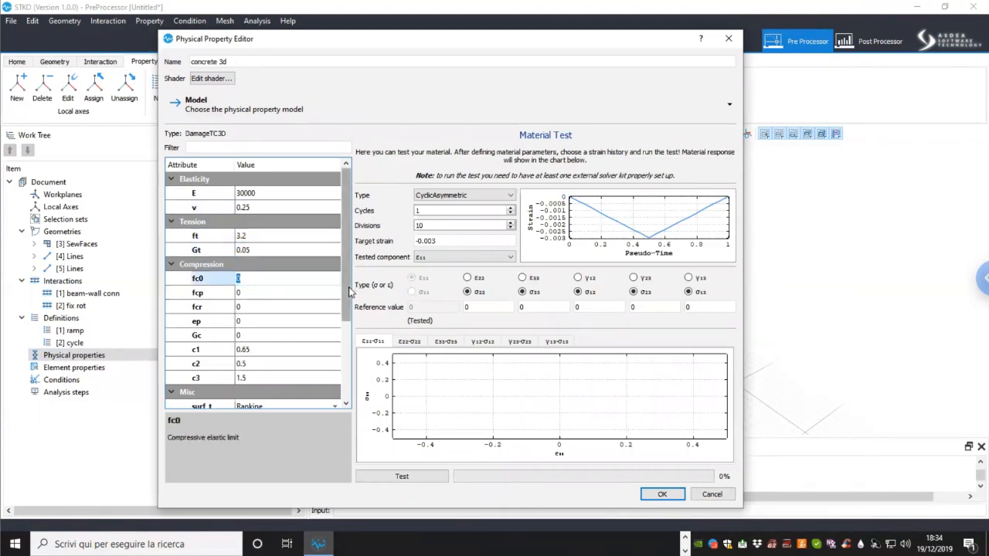
scroll(350, 309, down, 1)
scroll(351, 310, down, 1)
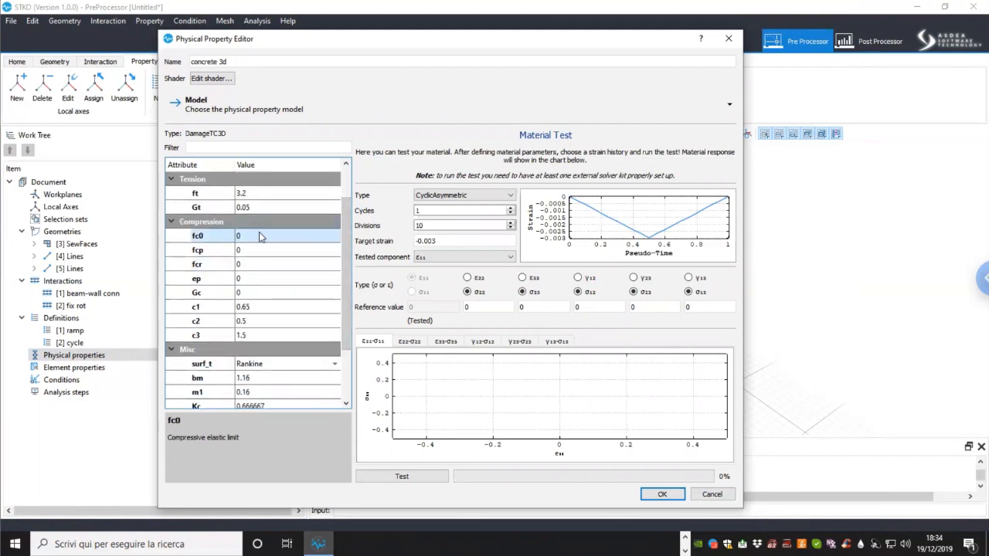
click(259, 235)
click(259, 235)
drag(214, 232, 214, 230)
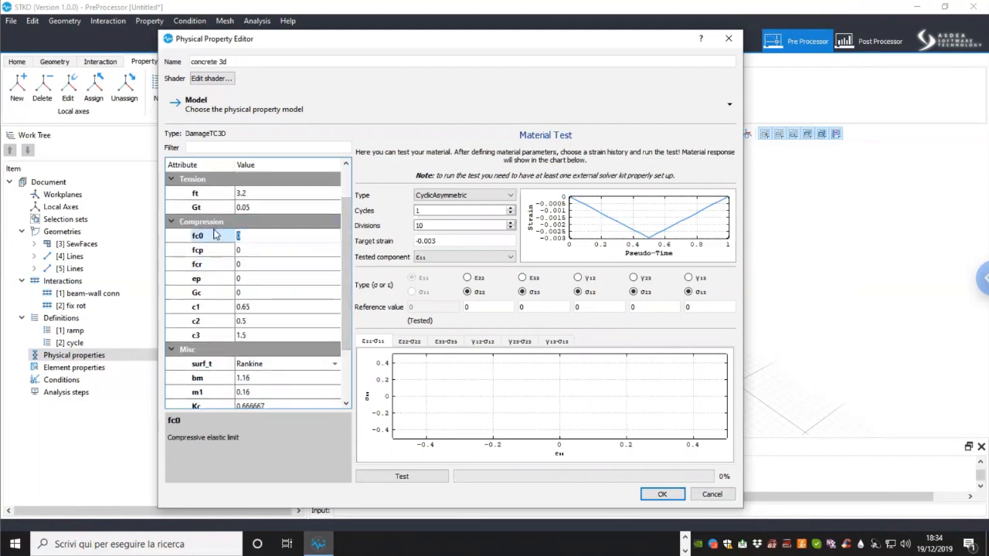
text(6)
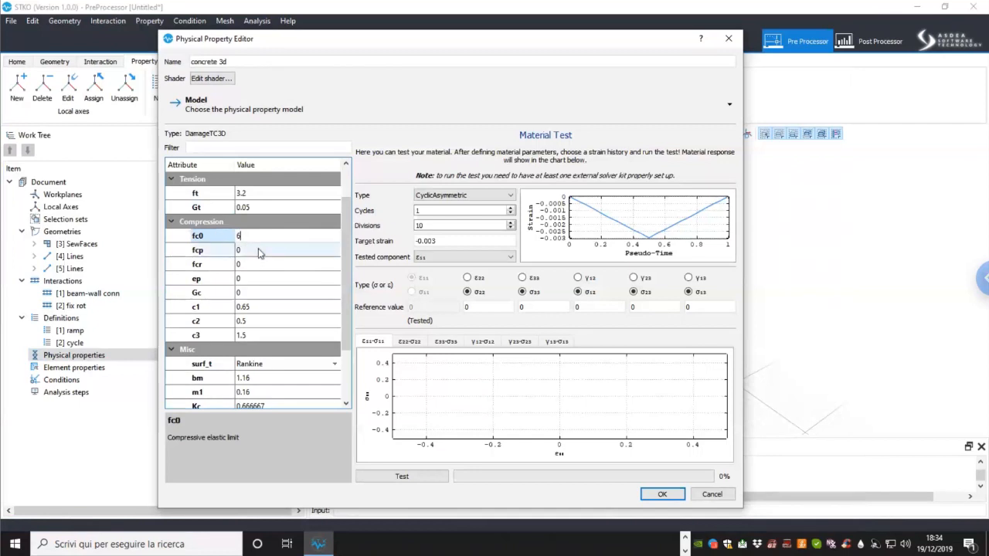
click(261, 249)
text(28.3)
click(261, 264)
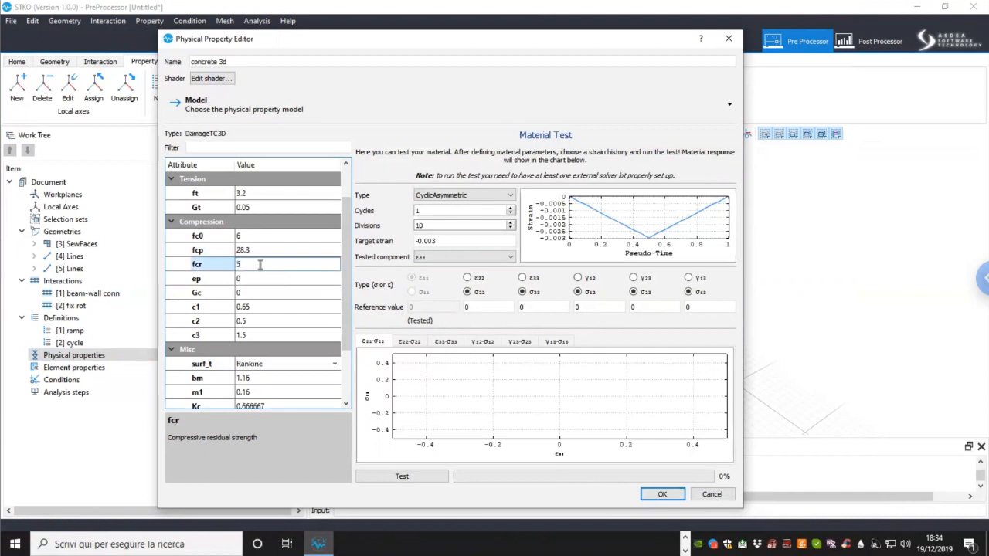
click(263, 281)
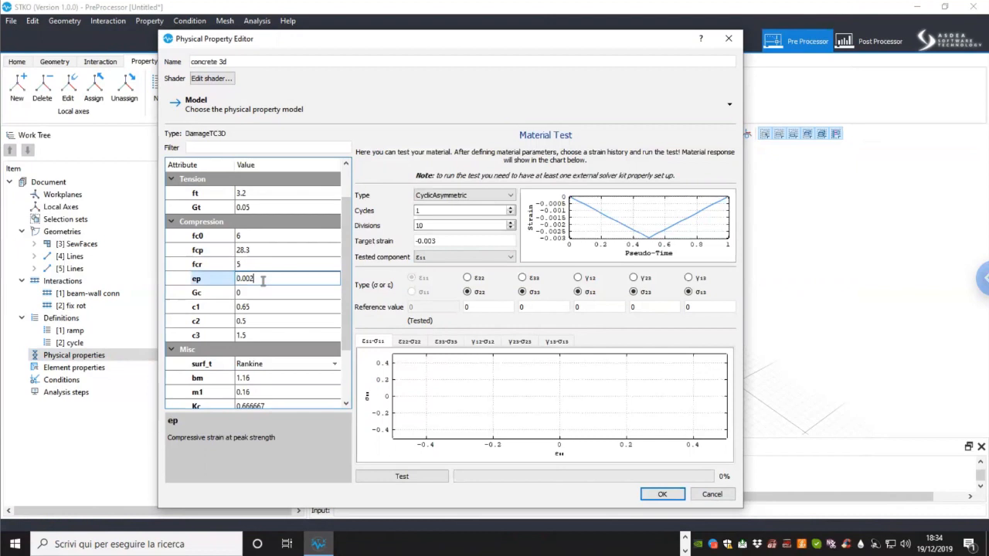
click(262, 292)
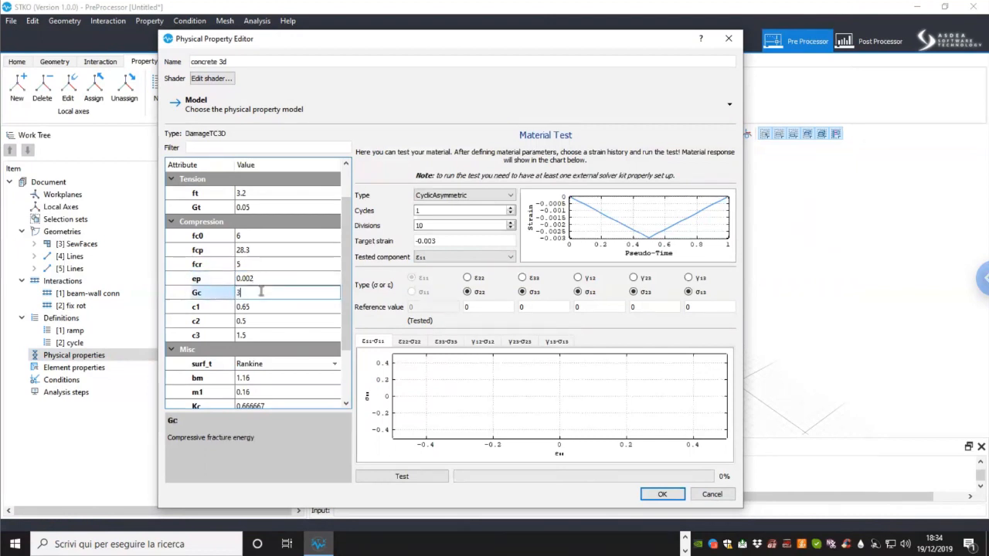
Step: Set the compressive law shape parameters c1 to 0.9 and c2 to 0.3
drag(344, 337, 345, 343)
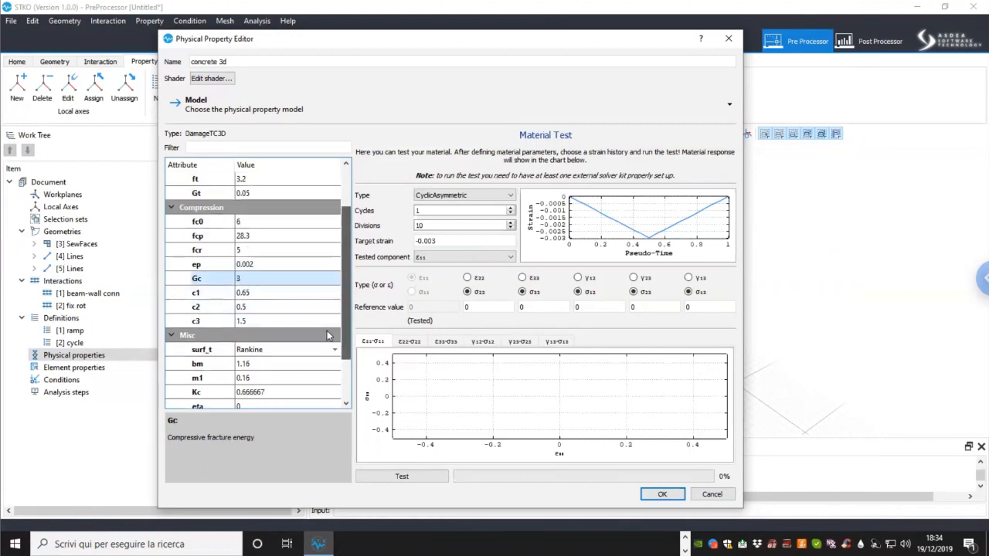
click(258, 292)
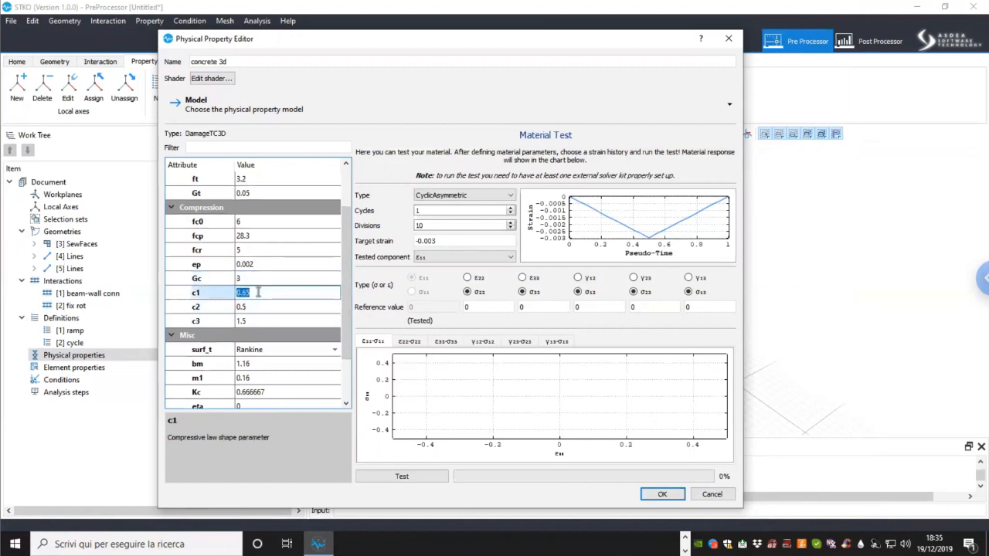
text(0.9)
click(259, 307)
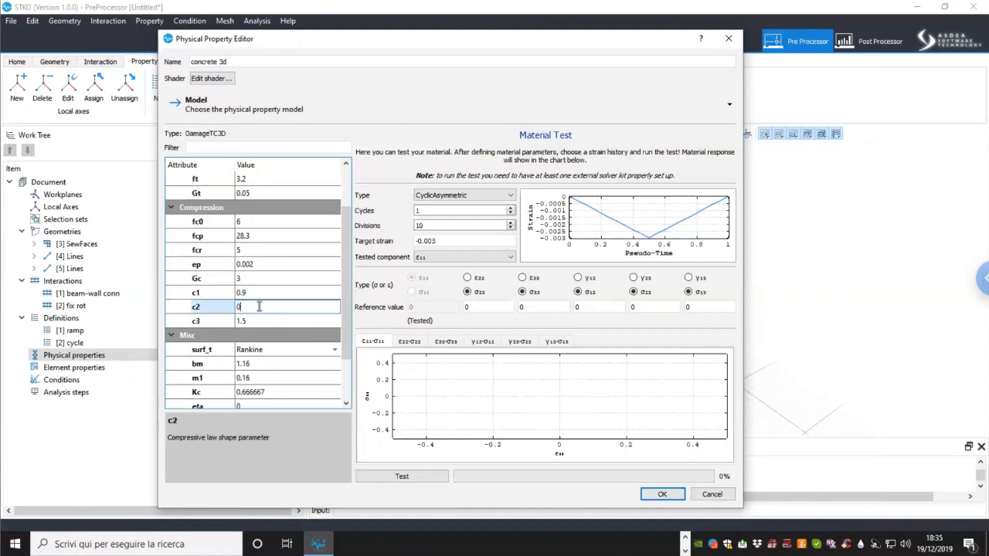
Step: Set the compressive biaxial strength factor bm to 1.3 and the shear-compression reduction factor m1 to 0
drag(348, 343, 349, 391)
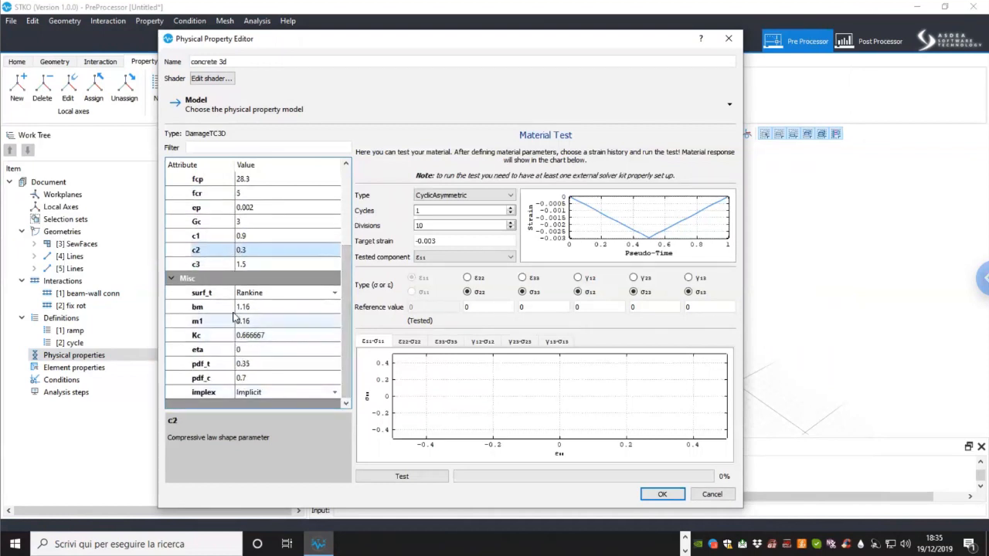
double_click(274, 308)
text(1.)
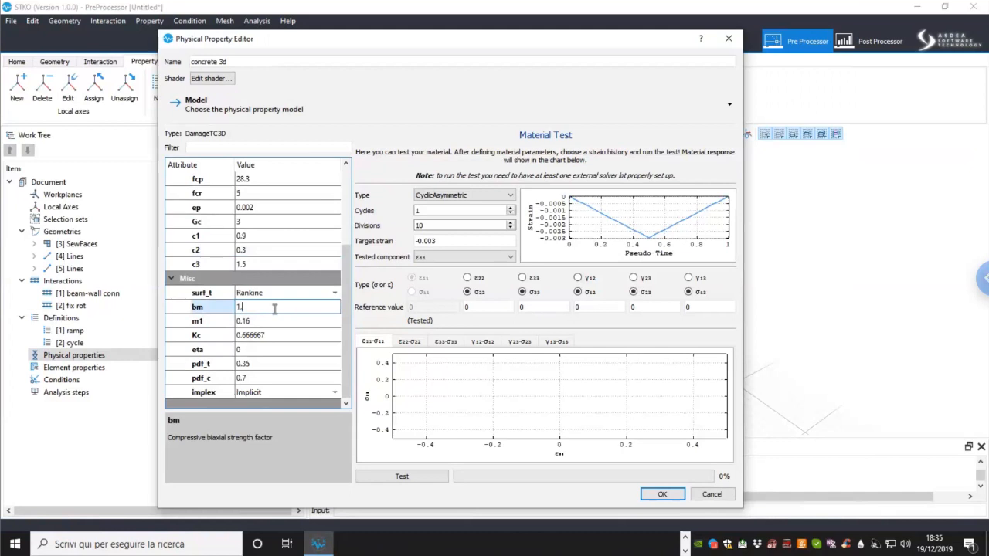
text(3)
double_click(272, 321)
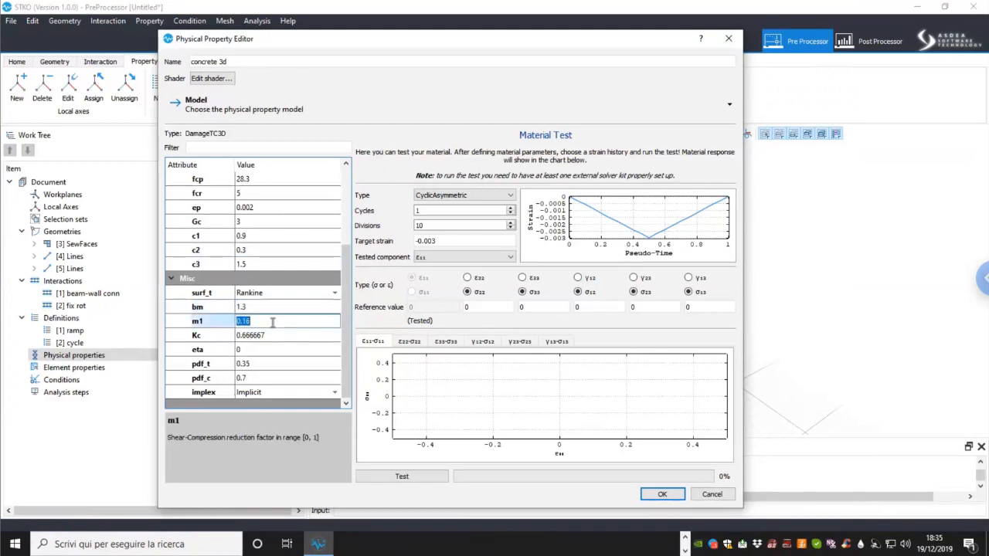
text(0)
key(Return)
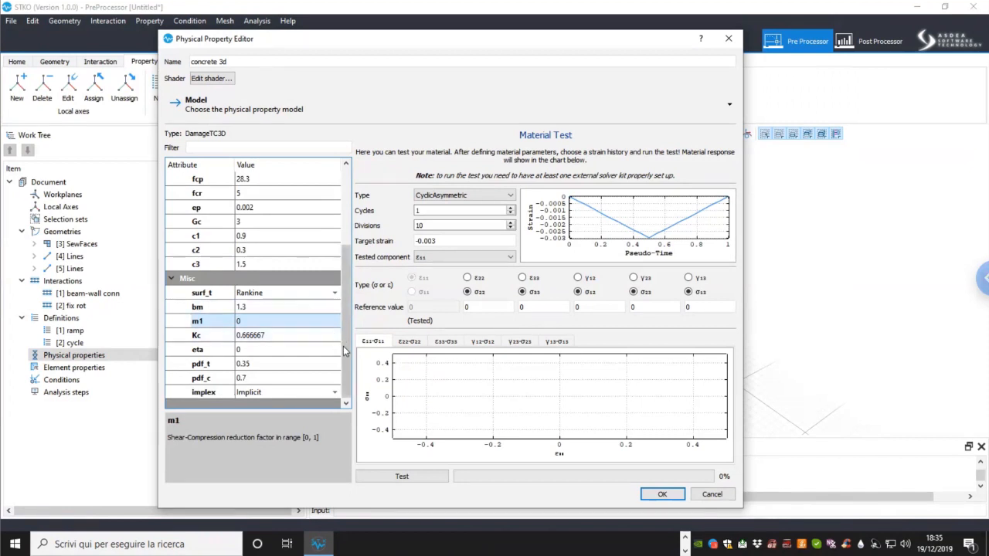
Step: Set both plastic-damage factors, pdf_t and pdf_c, to 0 for full damage in tension and compression
click(275, 365)
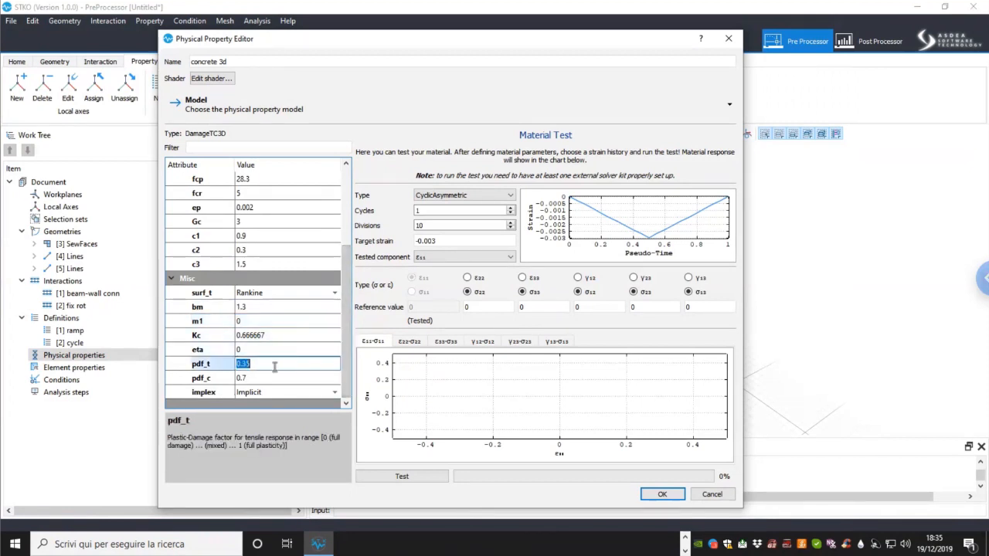
click(267, 378)
click(265, 365)
click(265, 378)
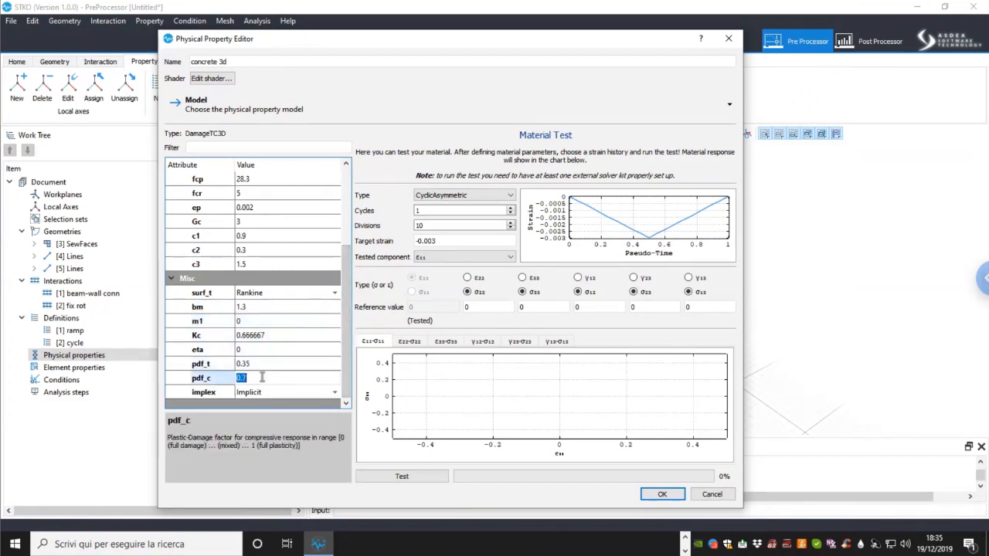
click(265, 365)
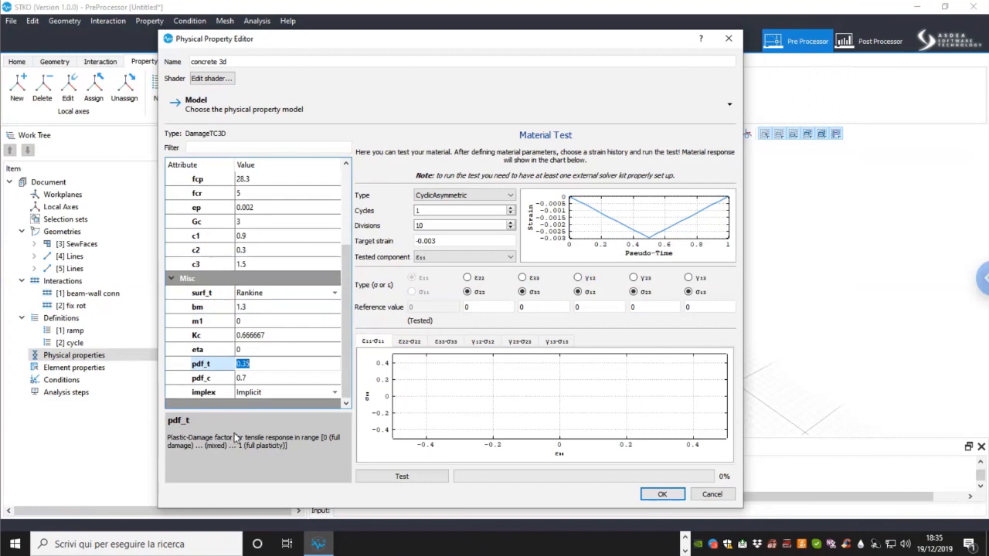
text(0)
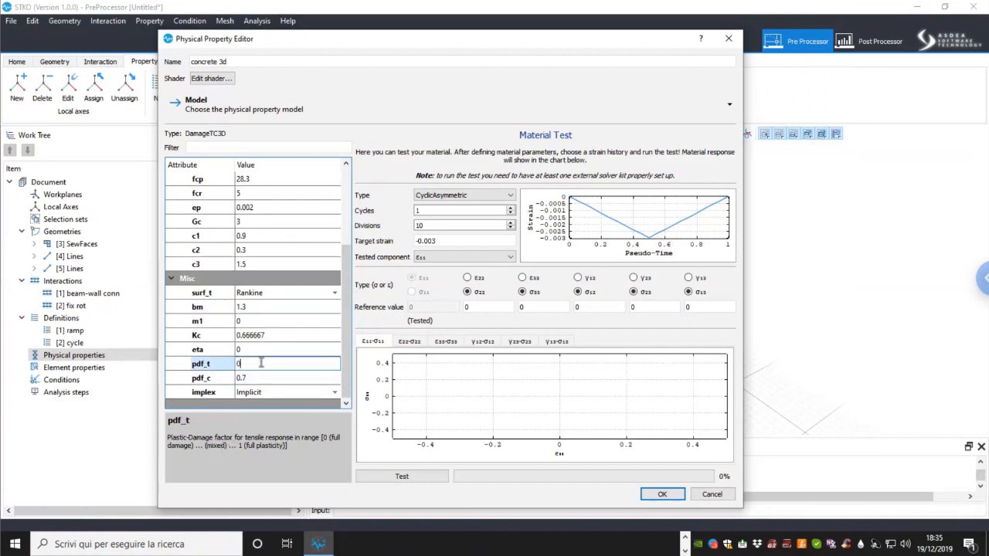
click(256, 378)
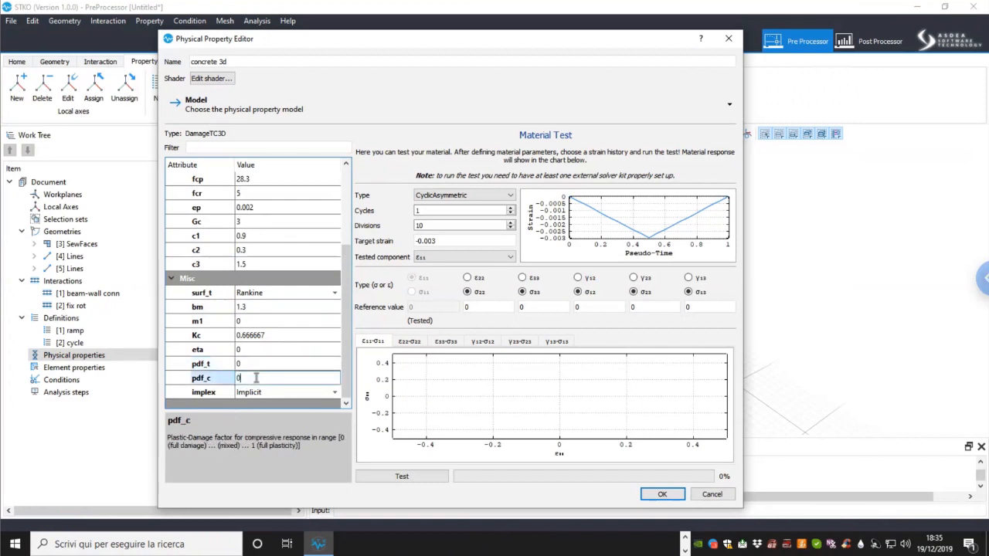
text(0)
click(205, 364)
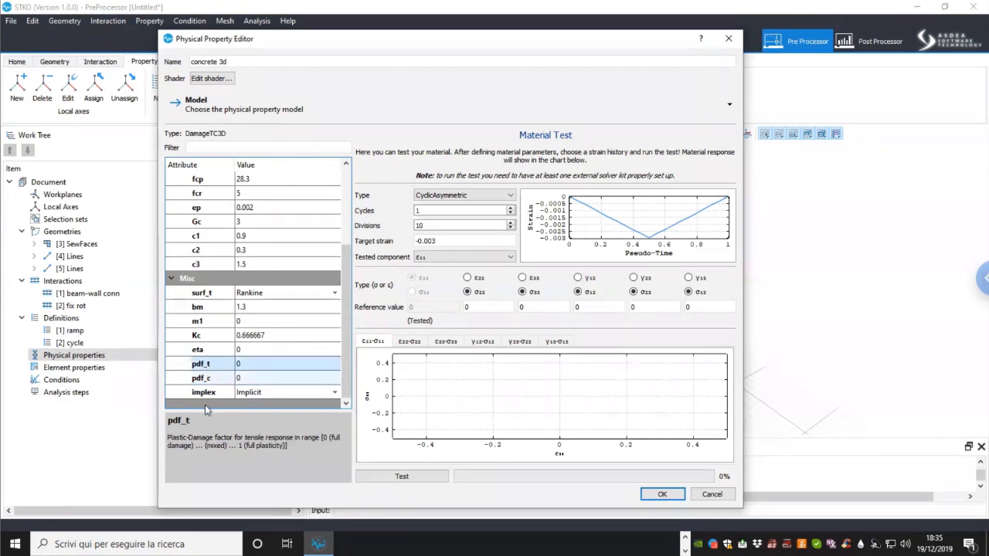
Step: Switch the material's integration type to IMPL-EX
click(270, 393)
click(270, 393)
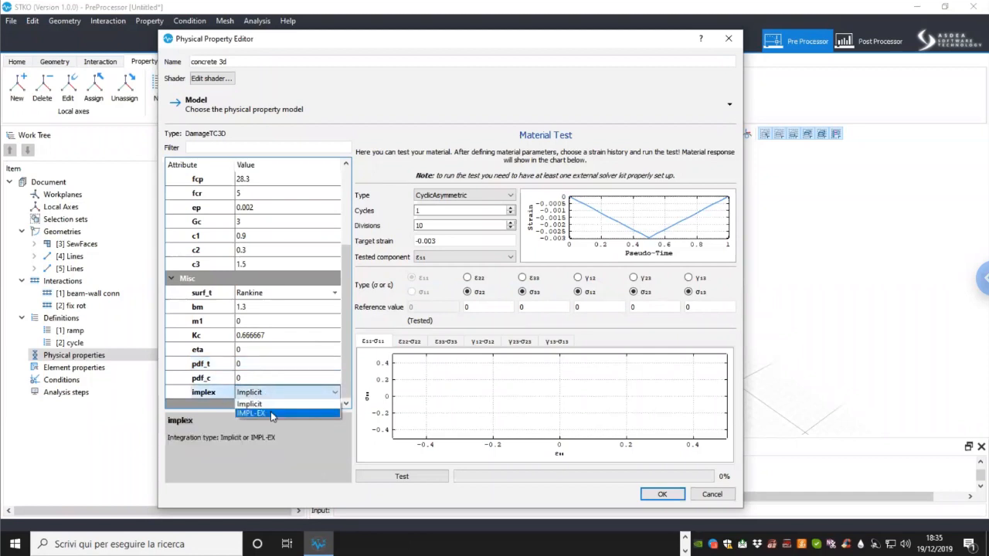
click(271, 413)
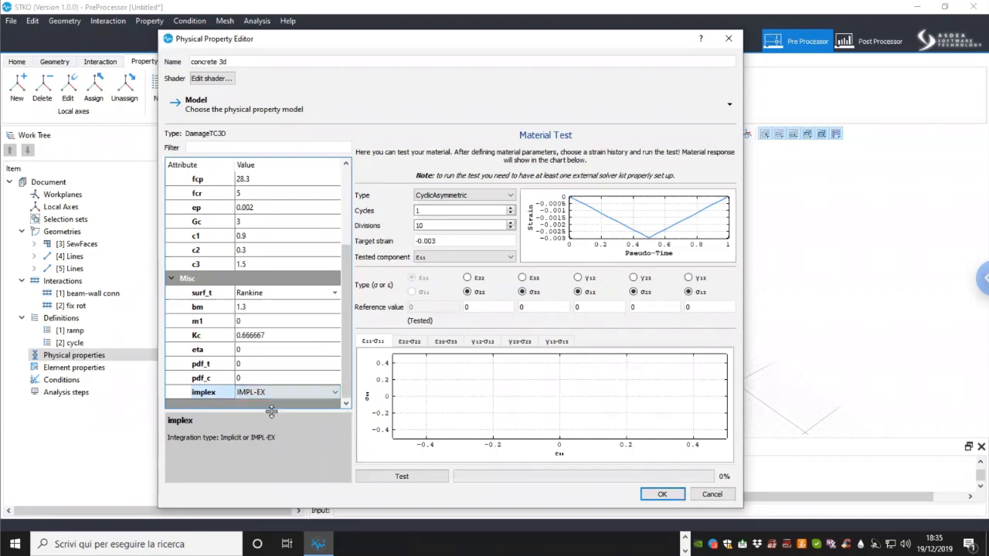
Step: Configure the material test with the CyclicEN12512 strain history and 1000 divisions, and run it
click(462, 197)
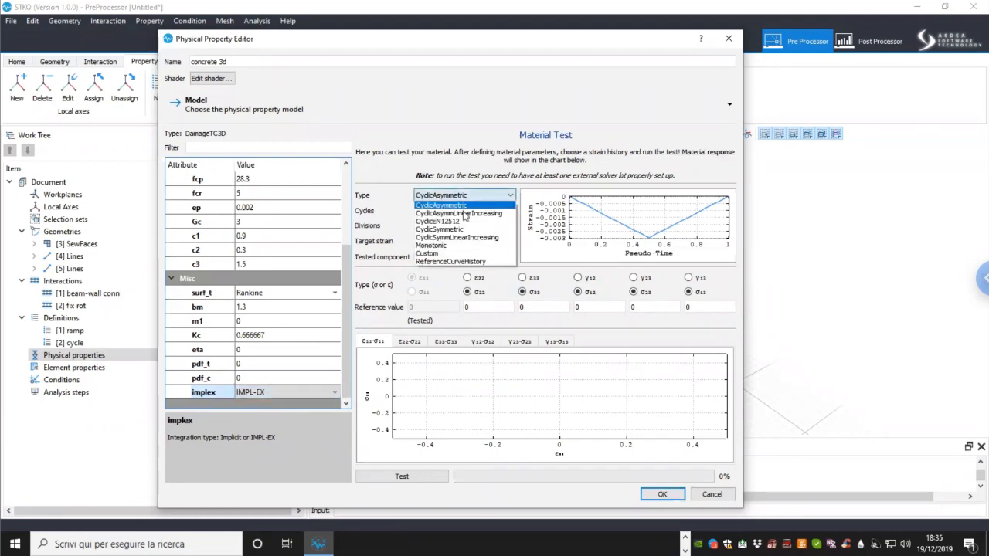
click(463, 224)
click(449, 225)
text(0)
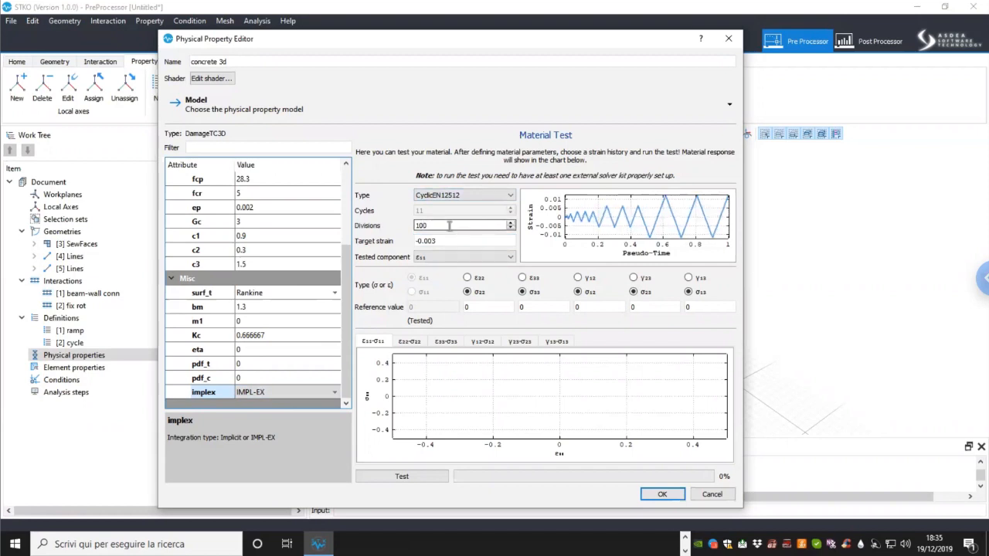
text(0)
click(449, 242)
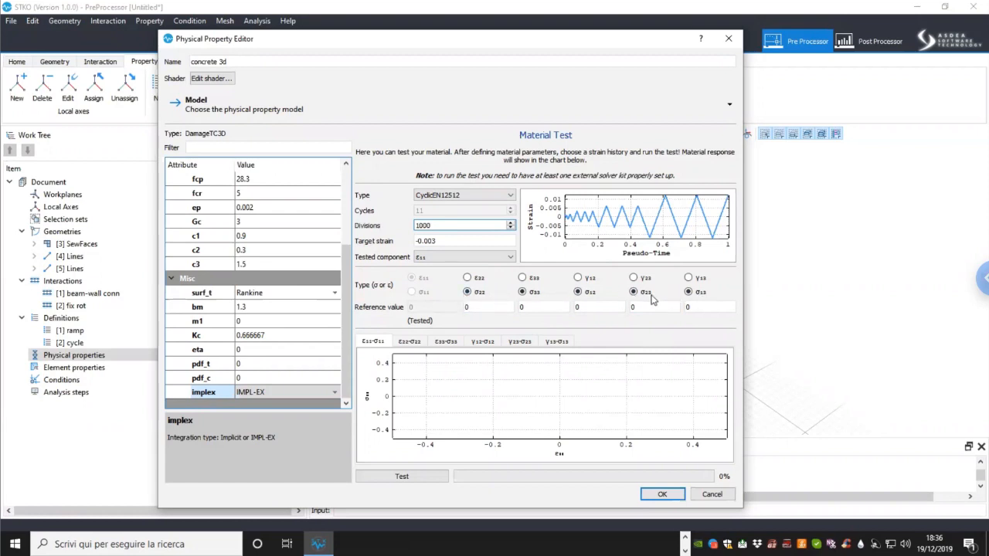
click(402, 477)
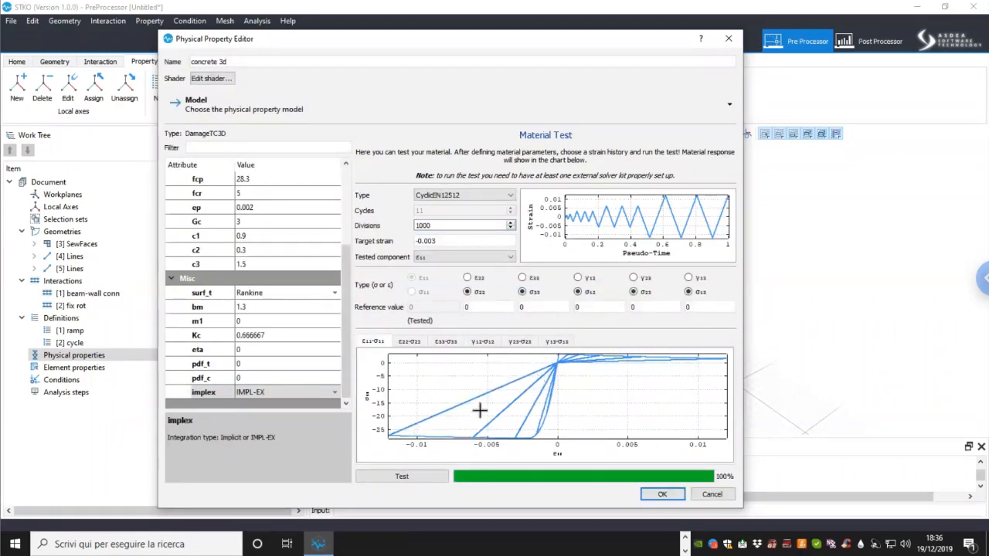
Step: Set pdf_t and pdf_c to 1 for full plasticity and rerun the material test
double_click(323, 364)
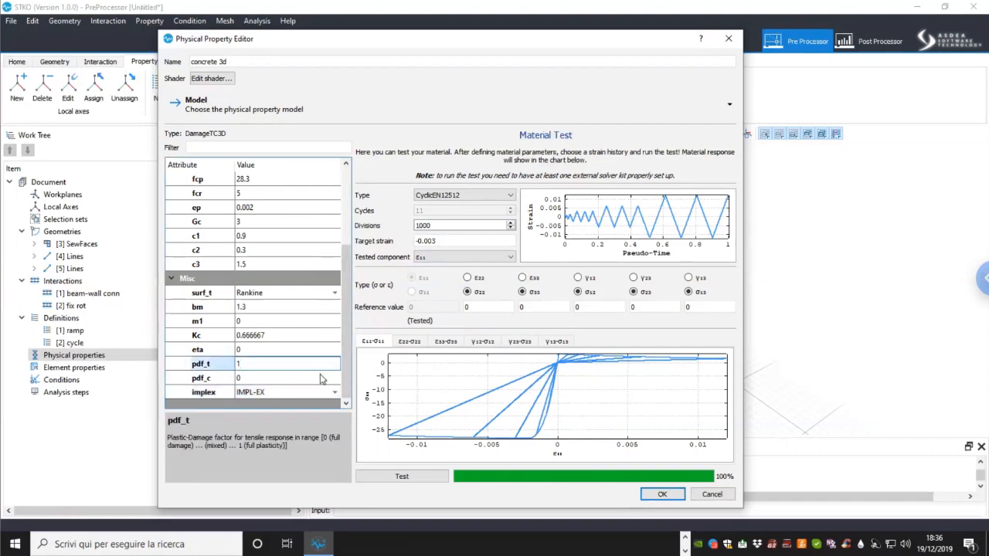
double_click(323, 378)
text(1)
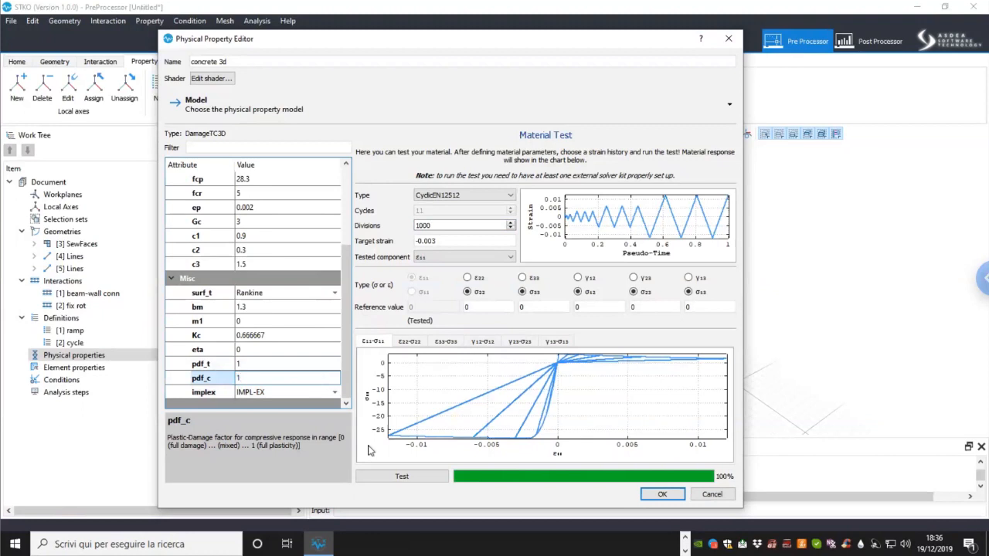
click(398, 476)
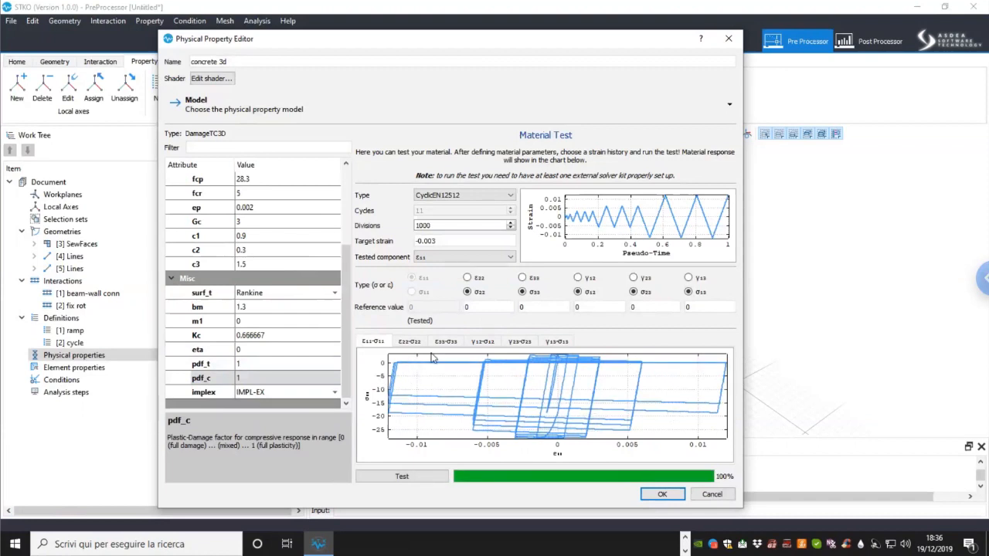
Step: Set both plastic-damage factors, pdf_t and pdf_c, to 0.2 and rerun the material test
double_click(241, 363)
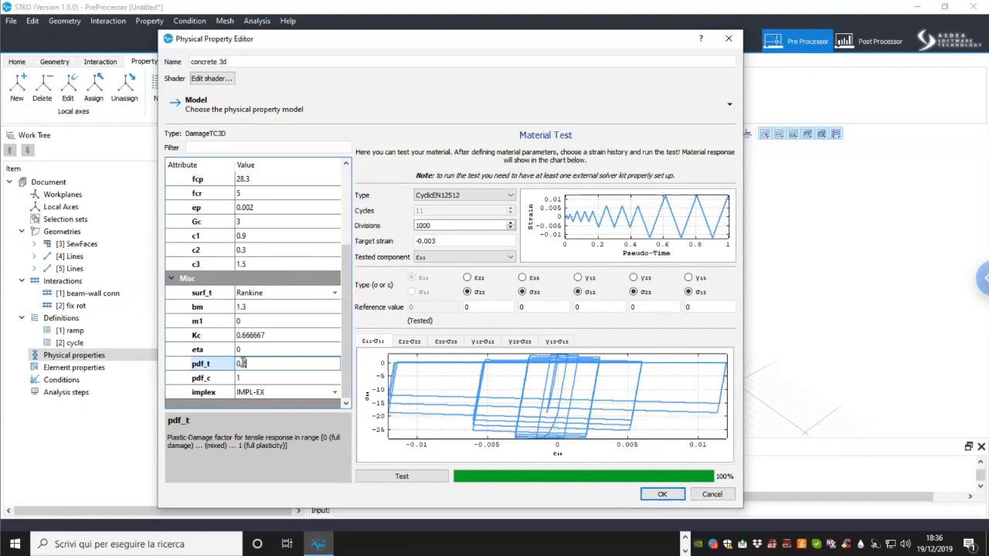
double_click(241, 378)
text(0.2)
click(386, 477)
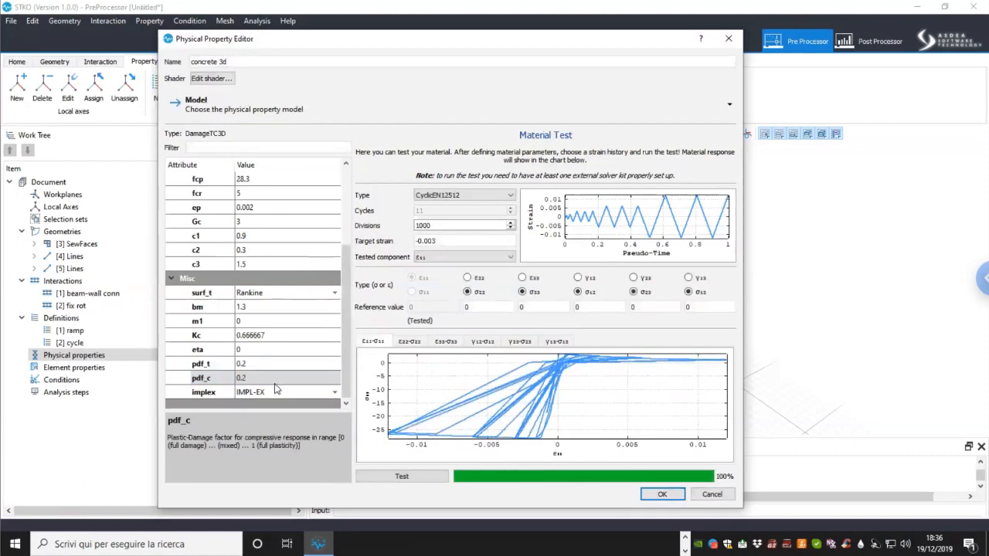
Step: Set pdf_t to 0 and pdf_c to 0.6, and rerun the material test
double_click(252, 365)
text(0)
double_click(258, 378)
text(0)
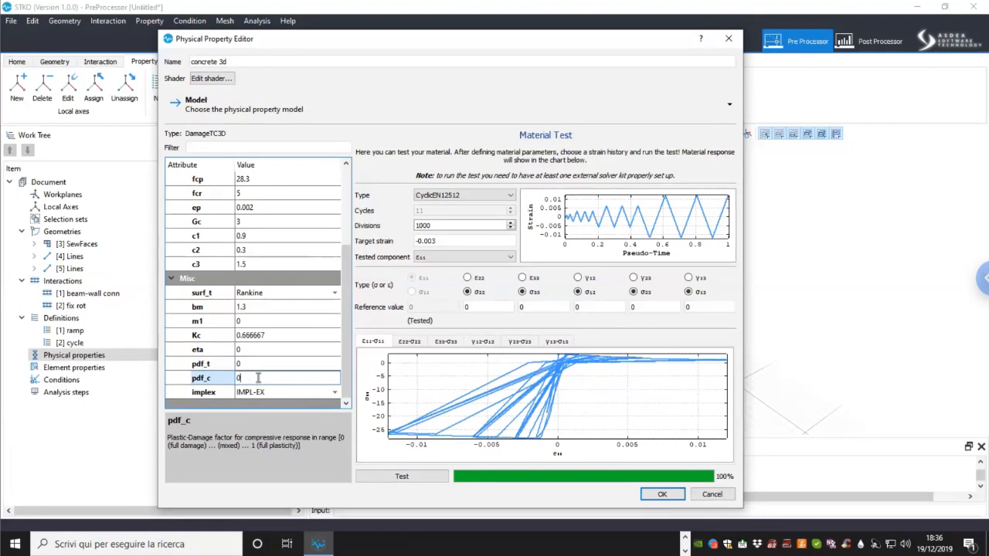
click(393, 479)
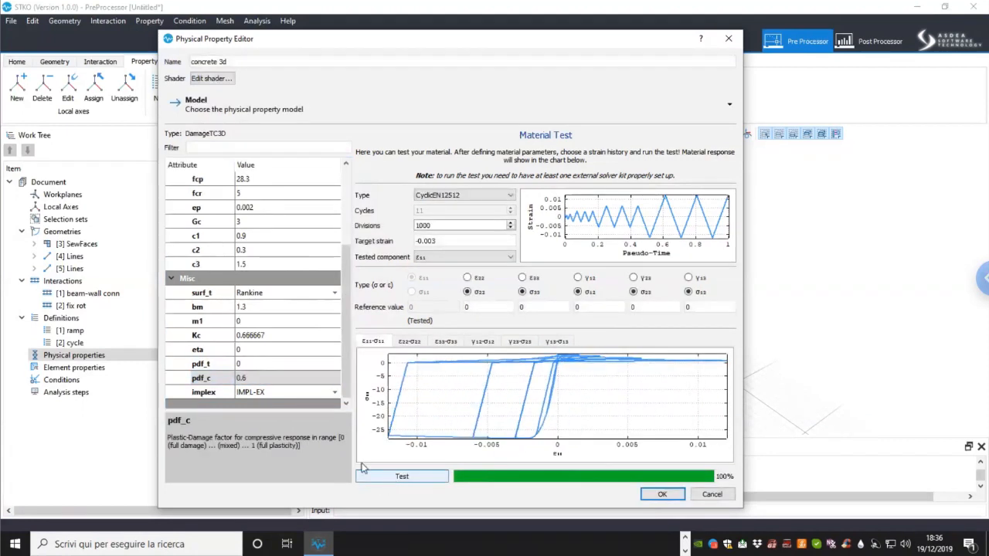
Step: Set pdf_t and pdf_c of the concrete back to 0.2
double_click(242, 364)
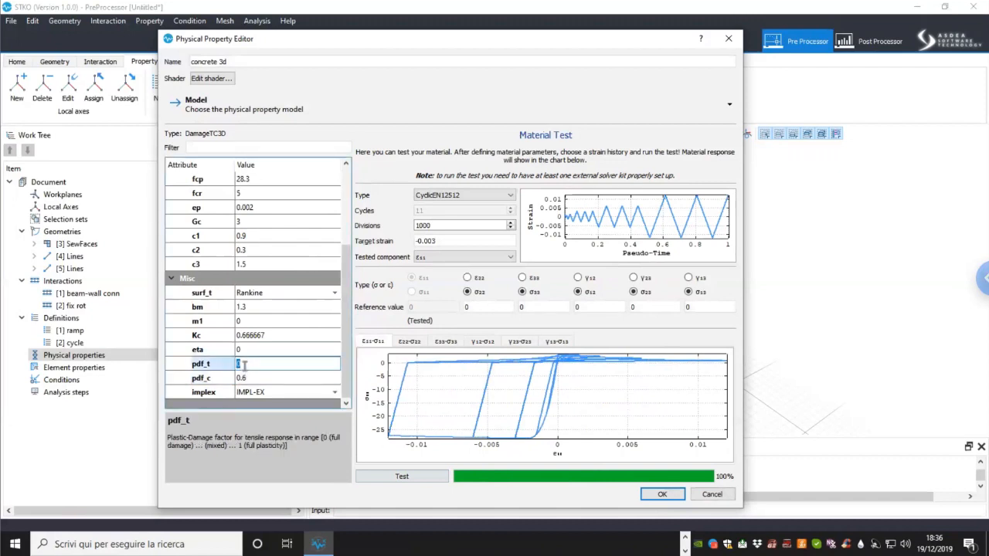
double_click(249, 378)
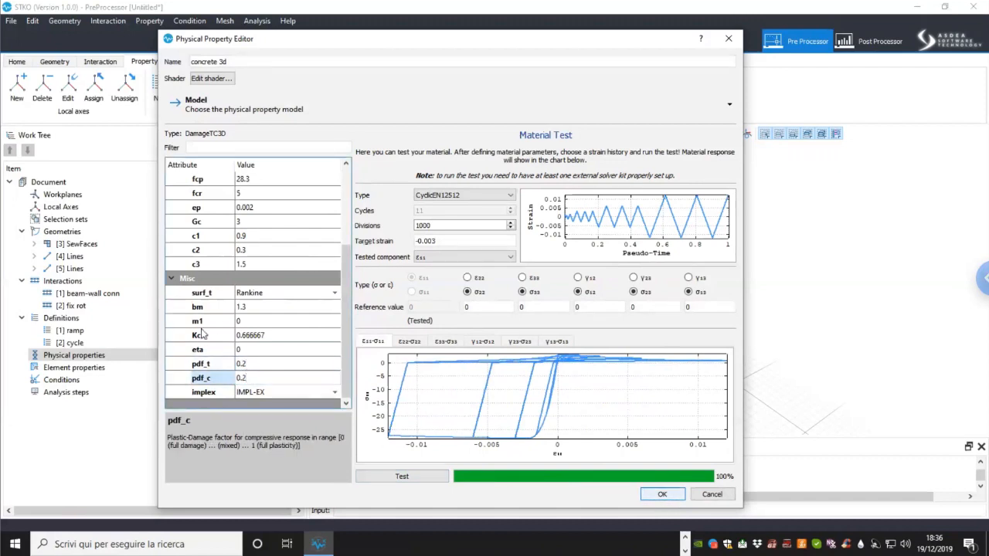
double_click(263, 363)
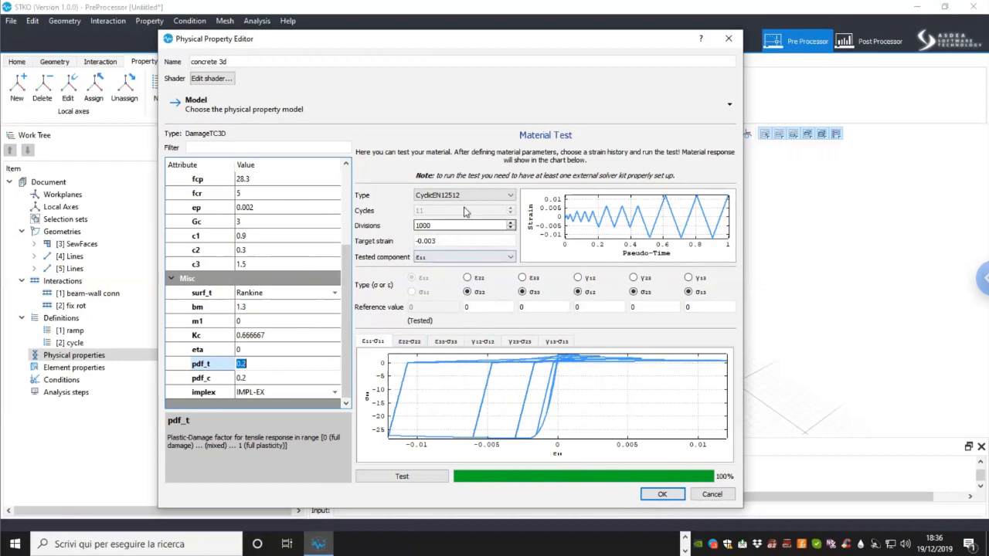
Step: Run the test on the γ12 component with σ11 stress-controlled, showing the γ12-σ12 response, and accept the concrete 3d property
click(448, 257)
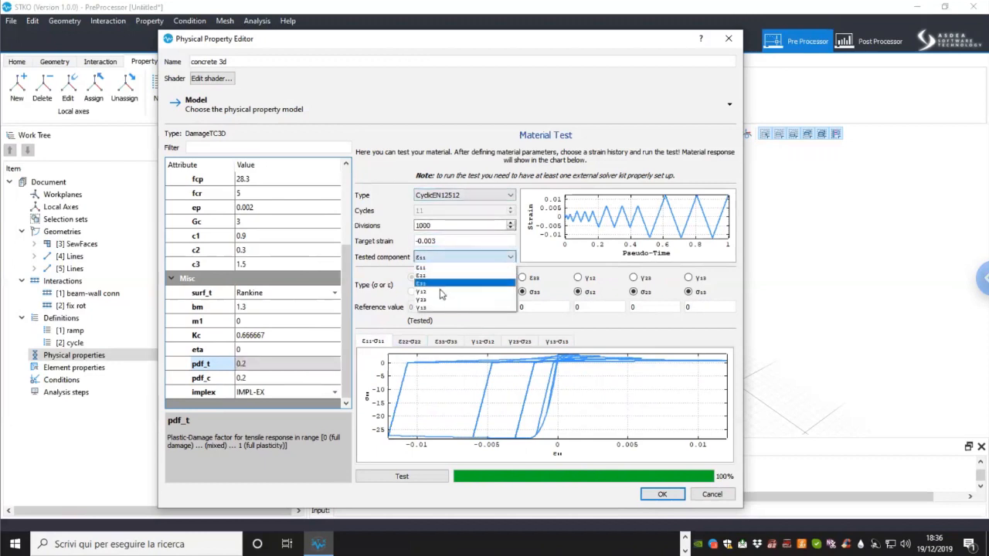
click(440, 292)
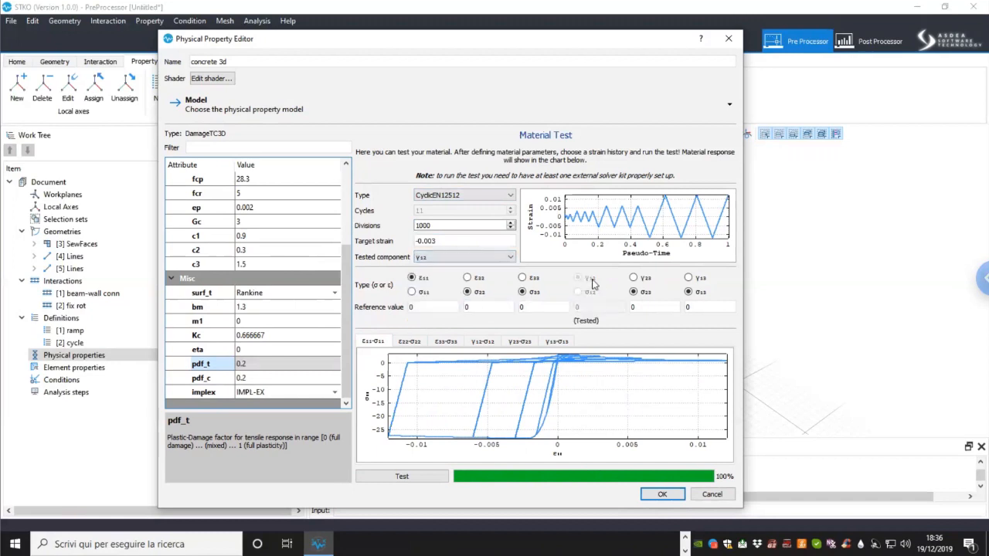
click(482, 341)
click(412, 292)
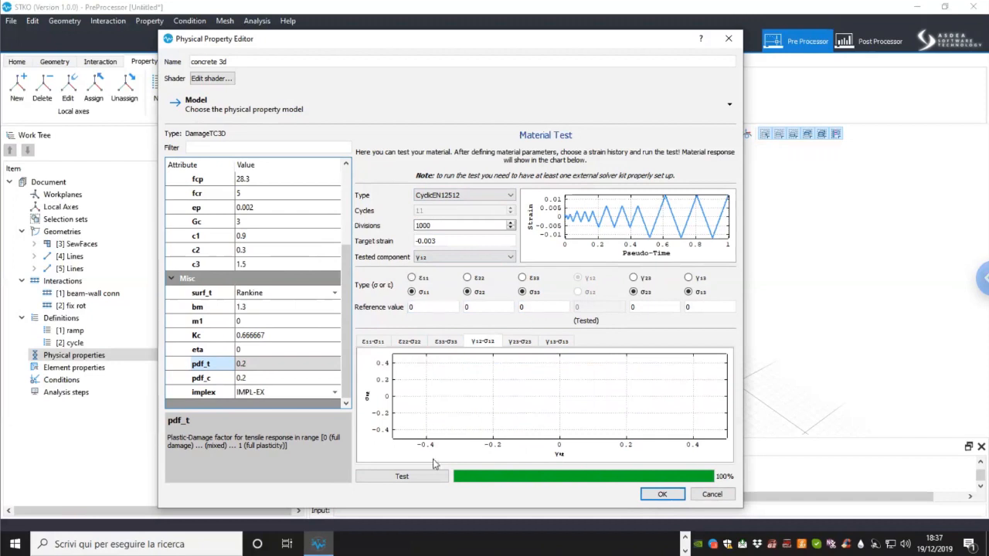
click(402, 477)
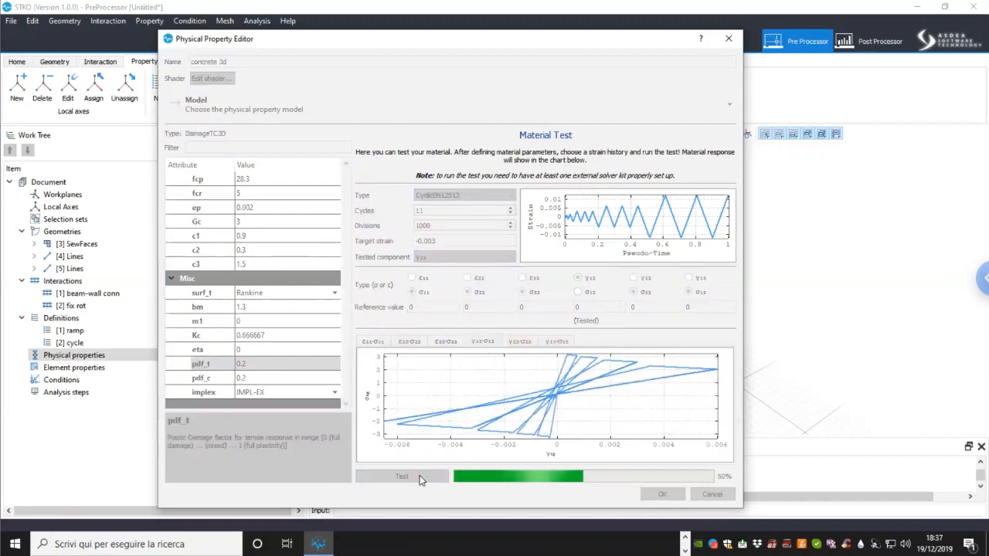
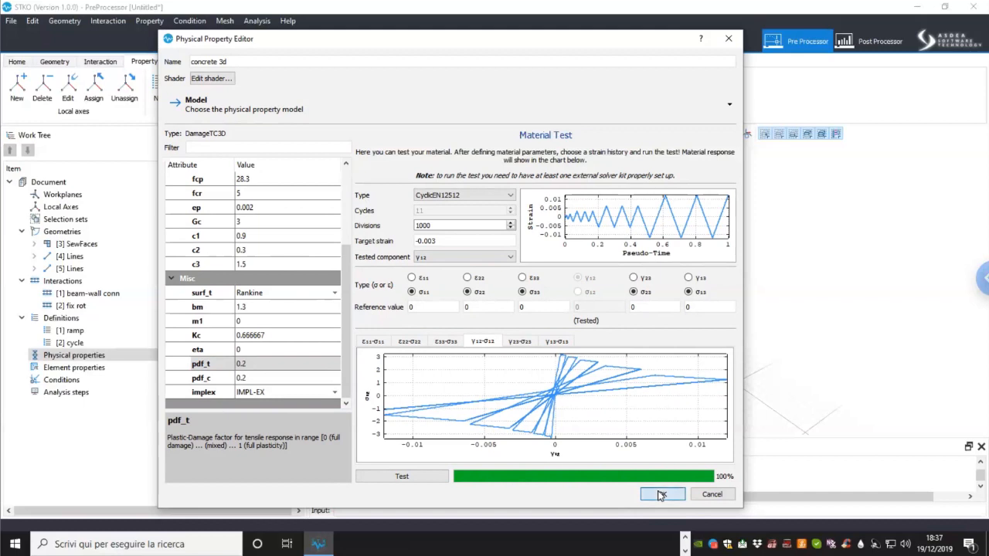
click(662, 495)
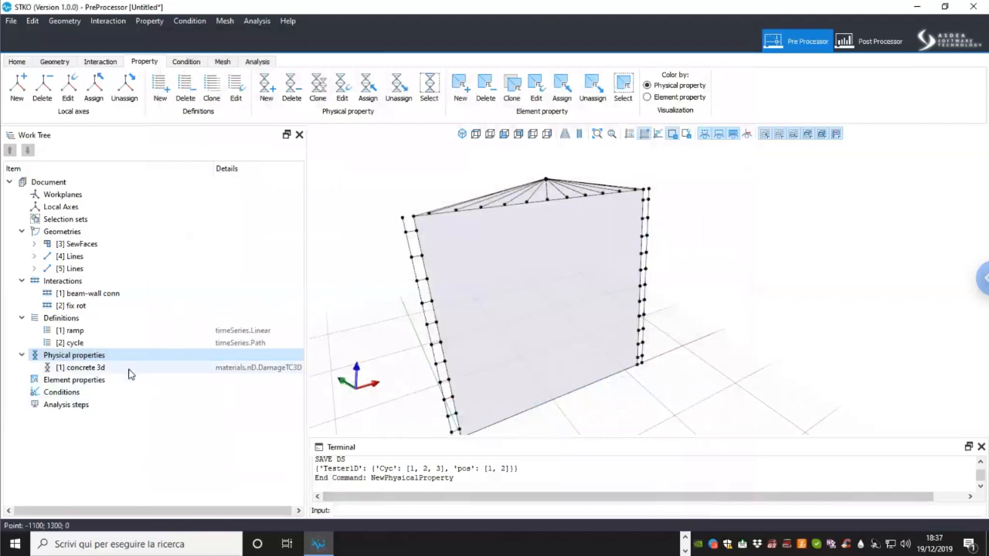
click(129, 369)
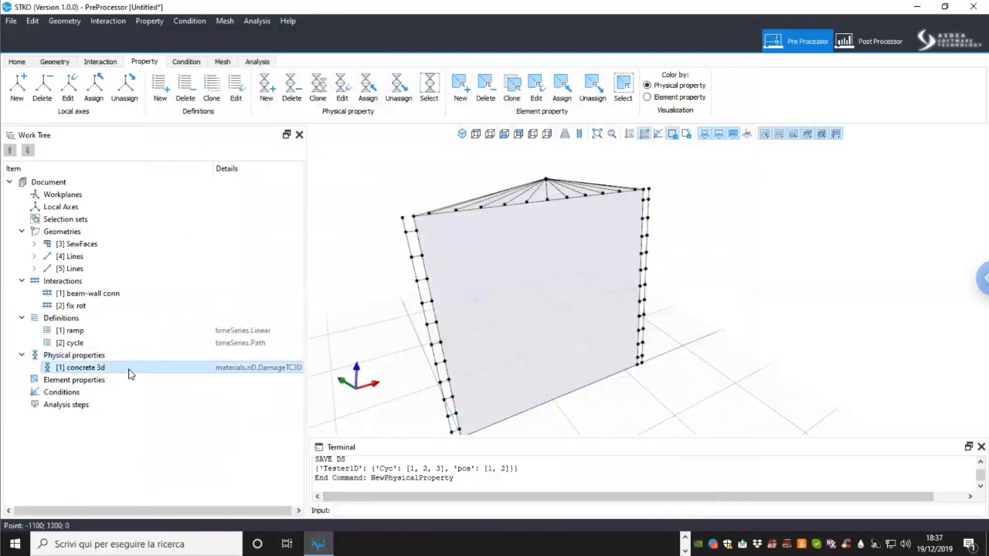
click(583, 296)
middle_drag(596, 304, 605, 275)
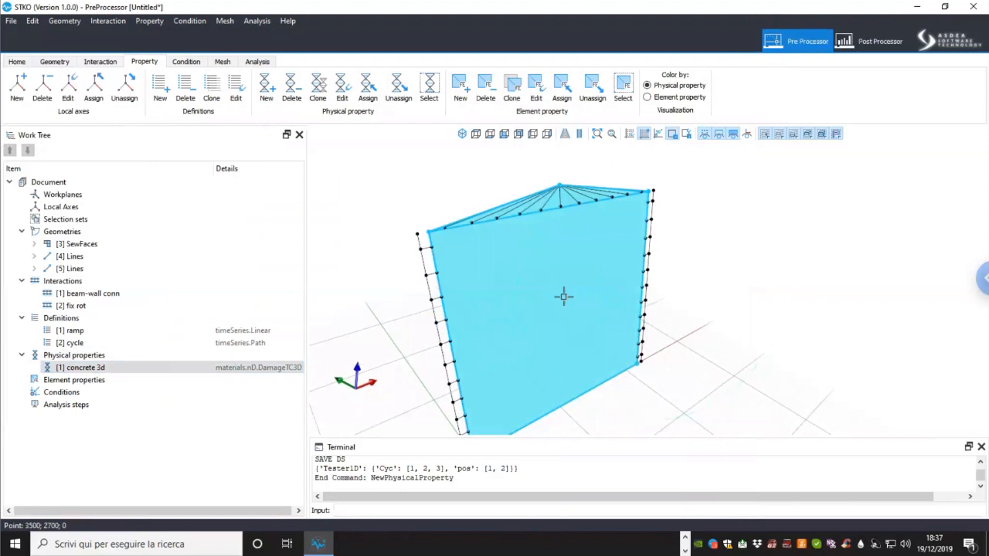
Step: Add a new physical property named "concrete shell"
click(99, 356)
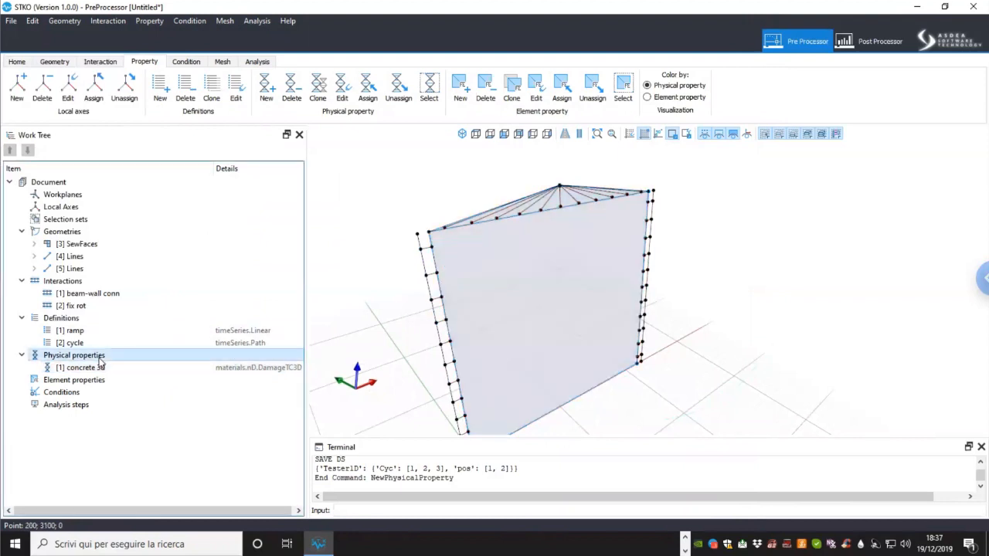
right_click(109, 366)
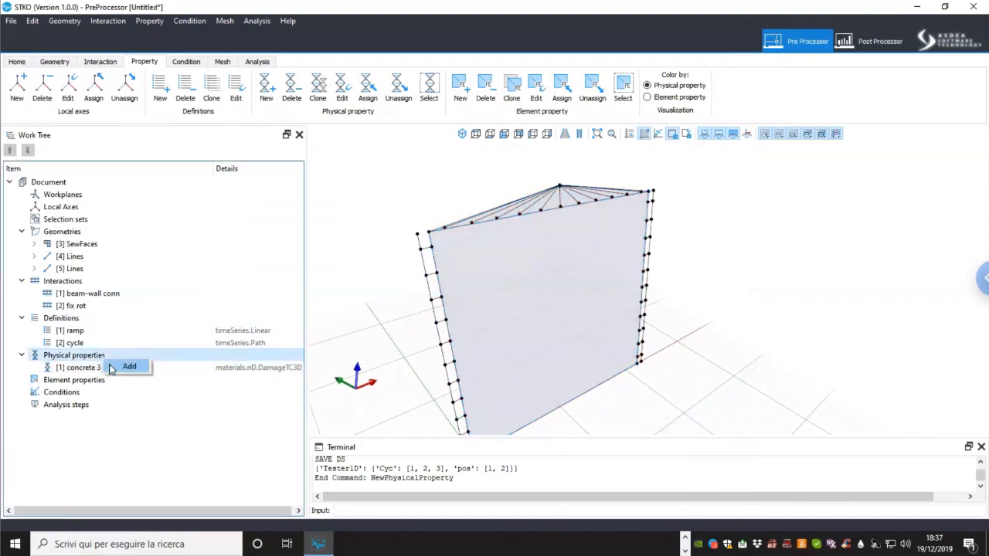
click(112, 367)
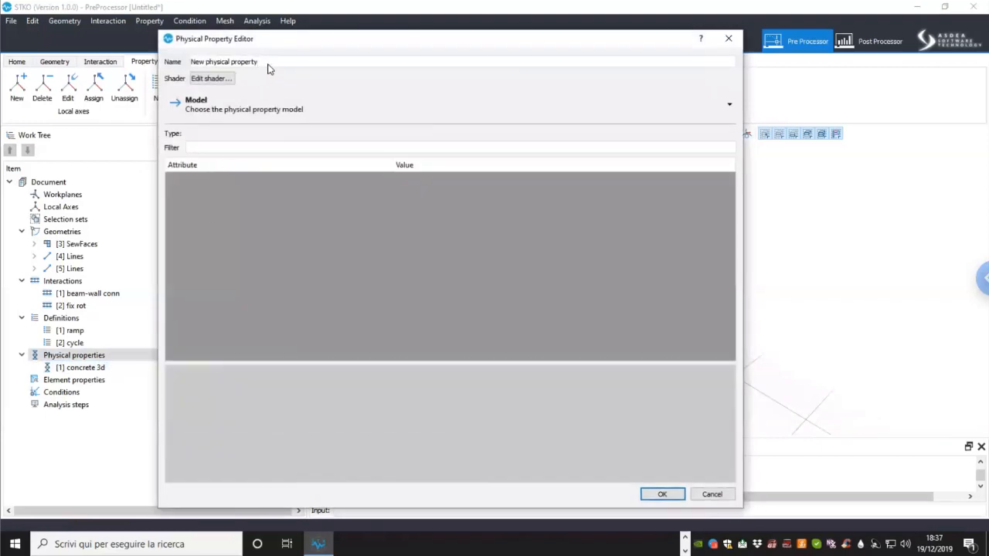
drag(268, 64, 170, 60)
text(c)
Step: Choose PlateFiber from the other nD materials as the concrete shell's model
click(228, 103)
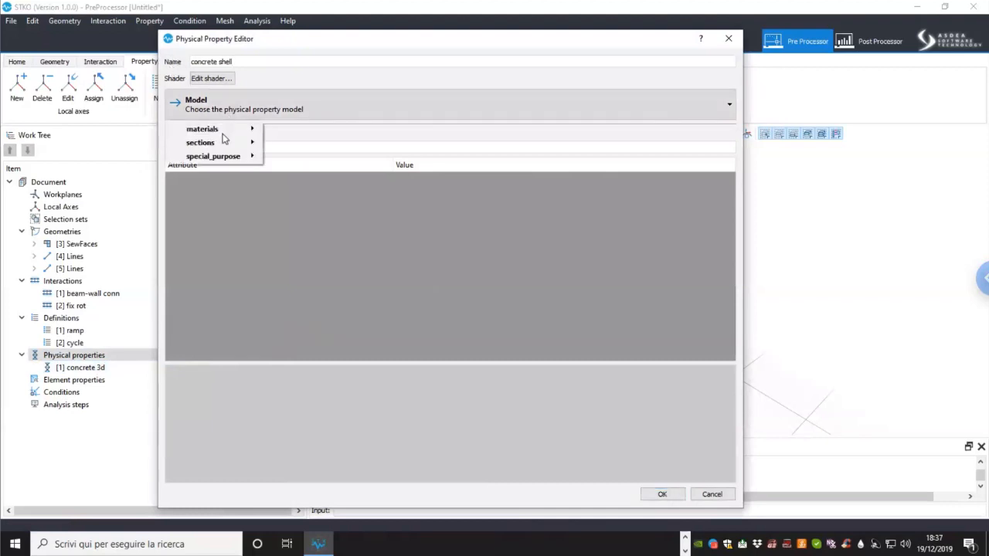
mouse_move(235, 136)
mouse_move(285, 129)
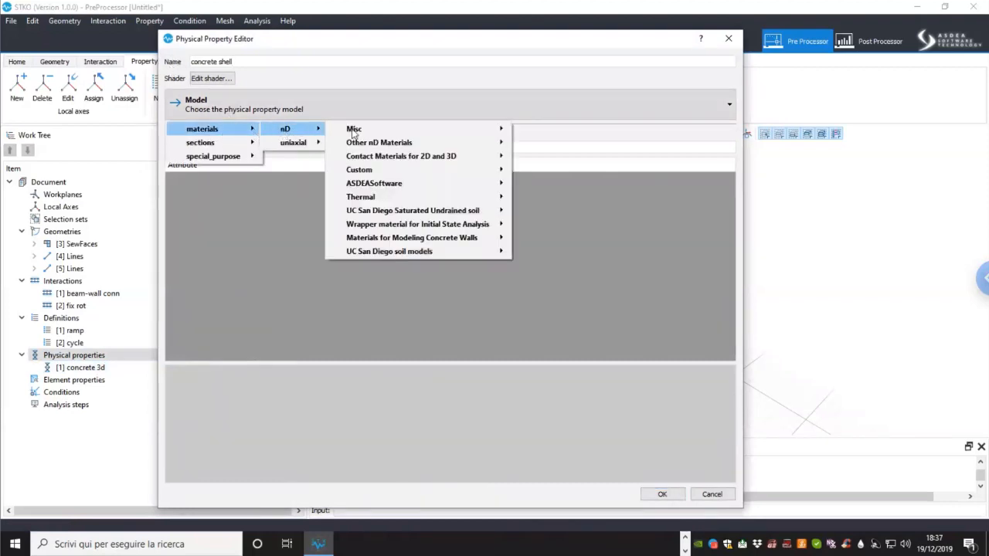
mouse_move(375, 144)
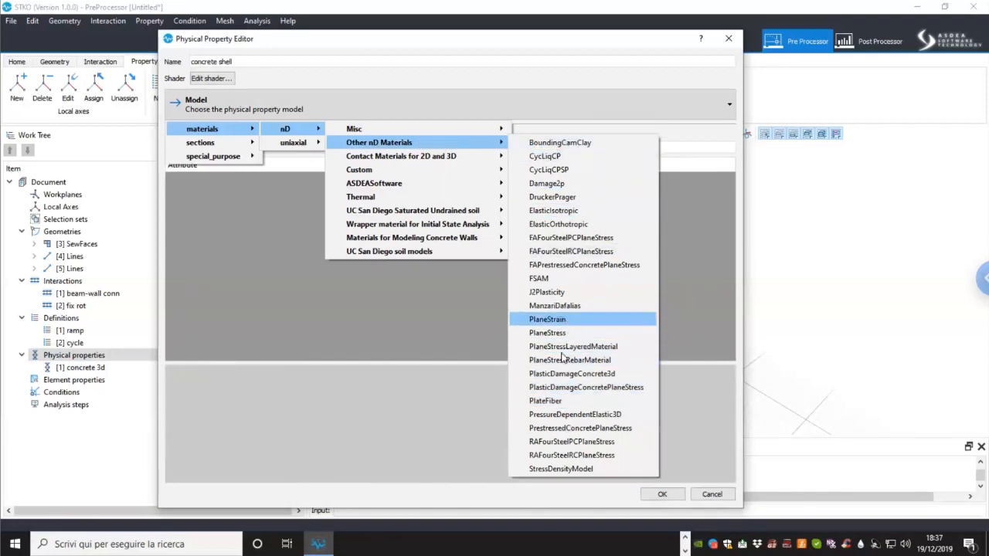
click(543, 401)
Step: Reference the concrete 3d material as the PlateFiber's threeDTag and accept the property
click(464, 194)
click(464, 192)
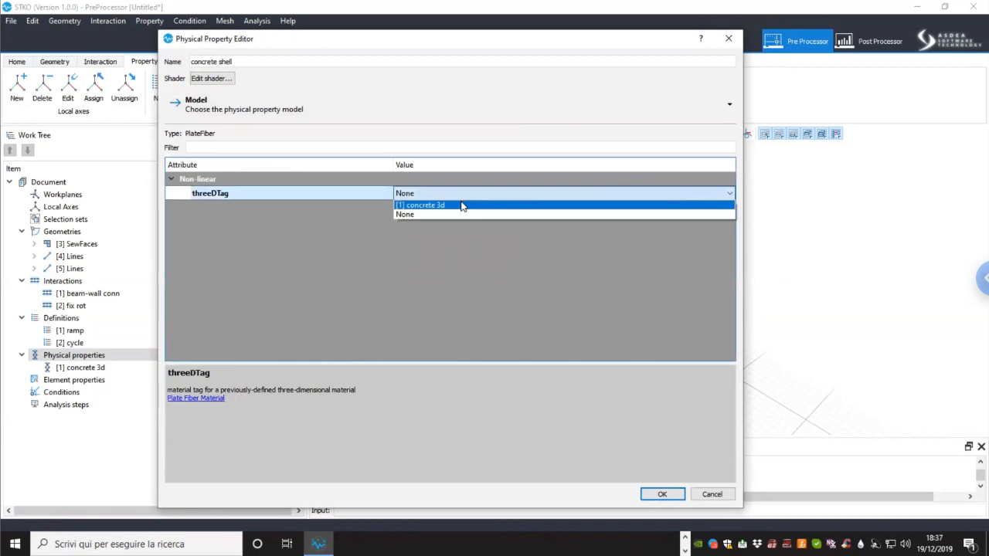
click(462, 206)
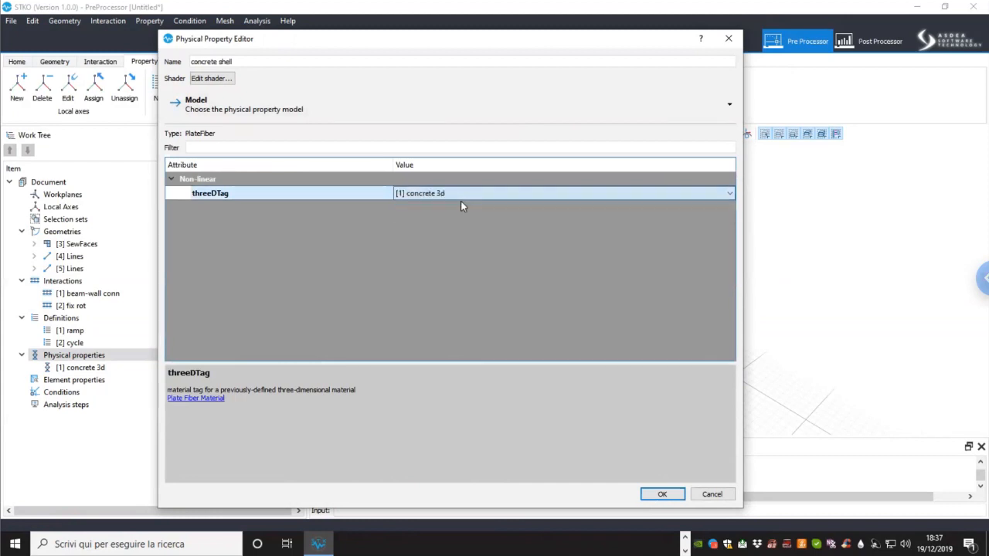
click(661, 495)
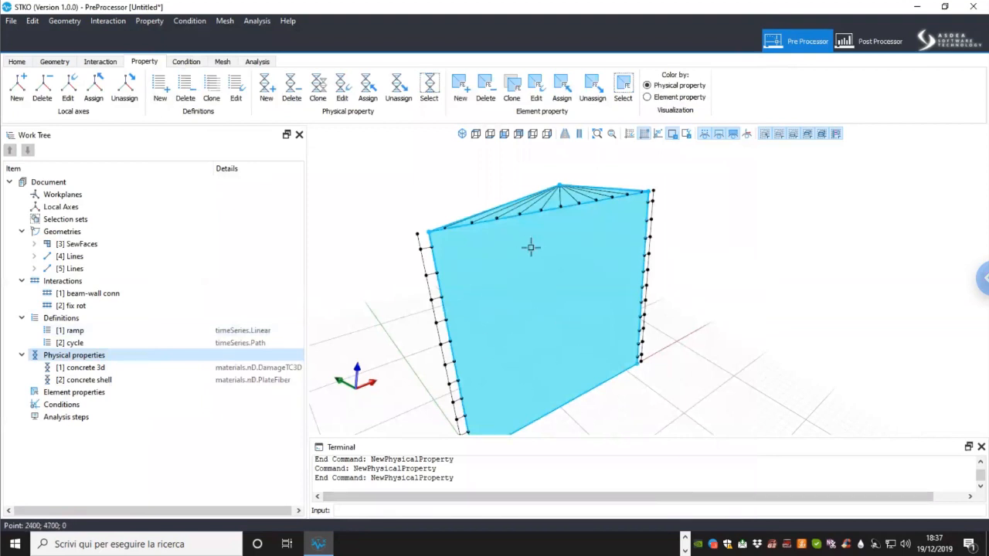
Step: Add another physical property named "steel"
middle_drag(534, 311, 552, 306)
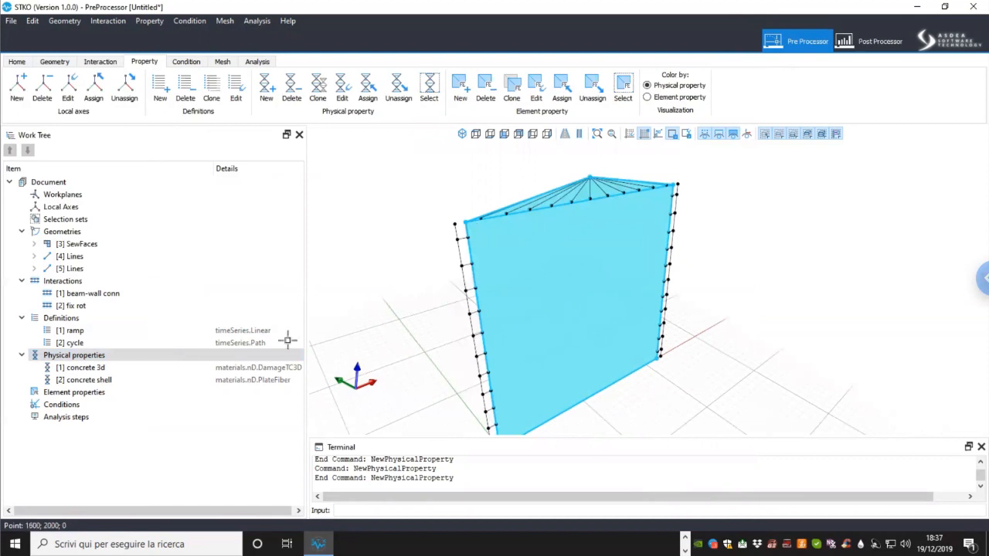
right_click(147, 357)
click(154, 363)
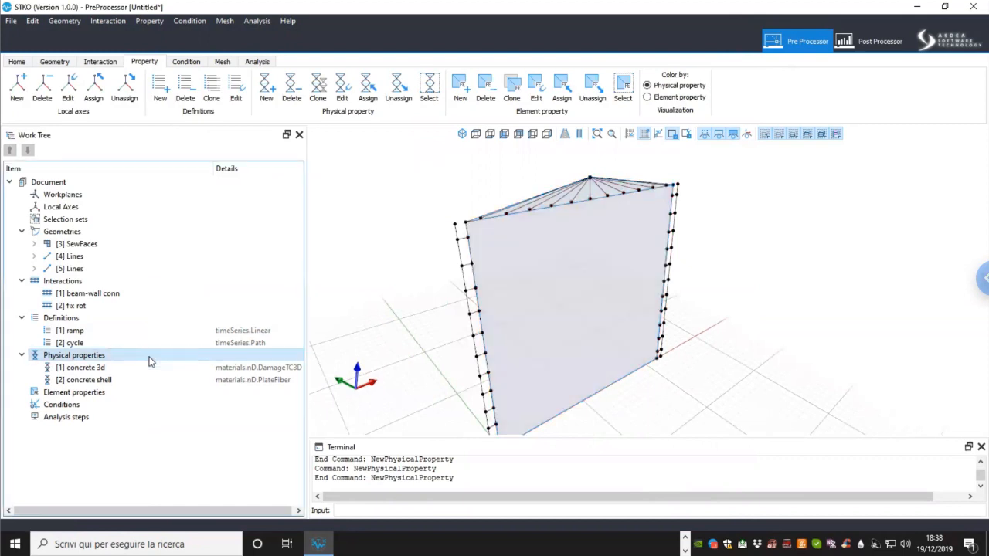
drag(257, 62, 172, 66)
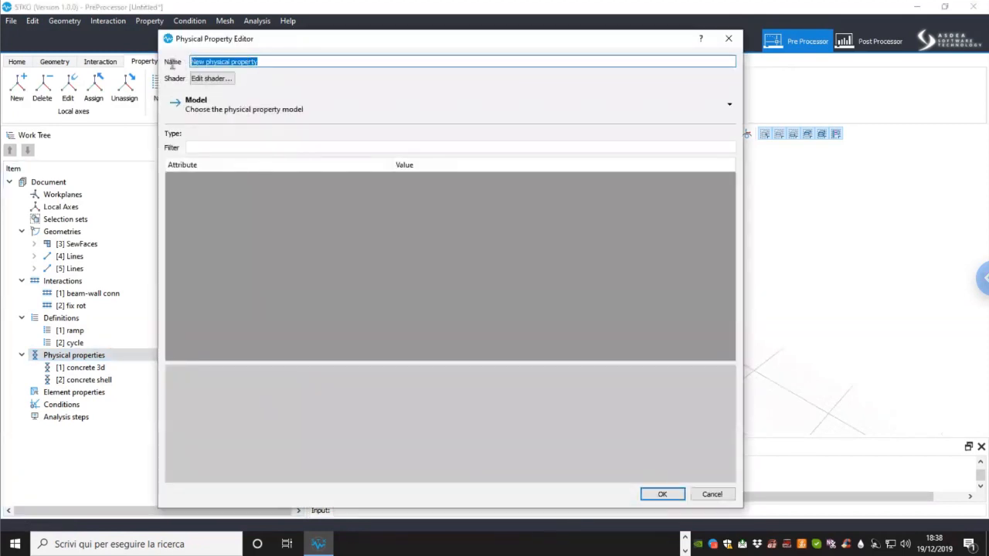
text(steel)
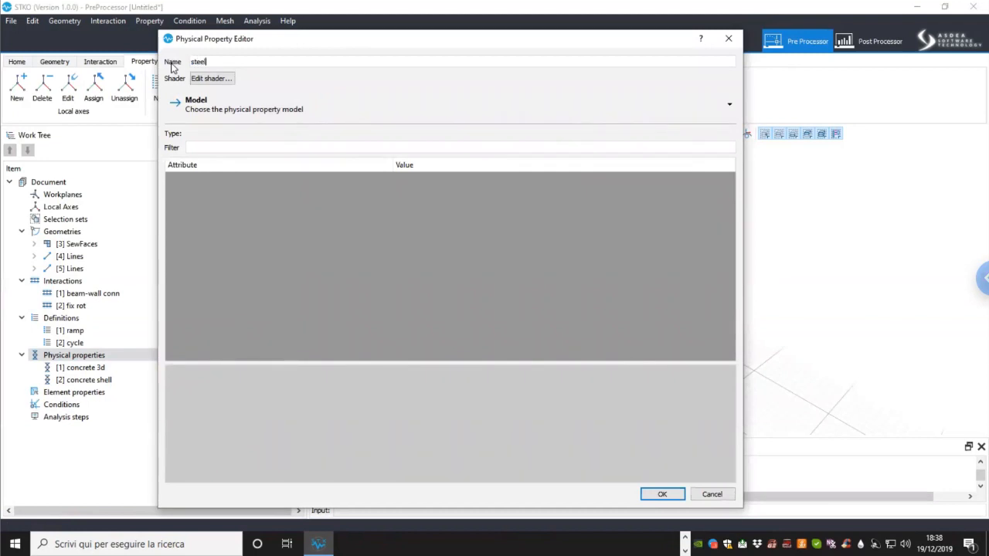
Step: Choose the uniaxial Steel02 reinforcing-steel material as the steel property's model
click(261, 109)
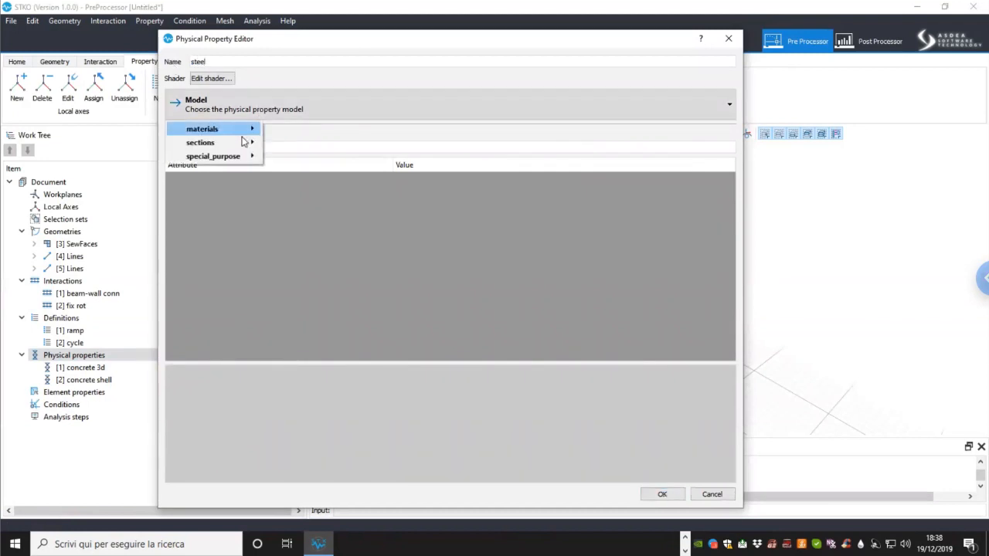
mouse_move(252, 132)
mouse_move(296, 144)
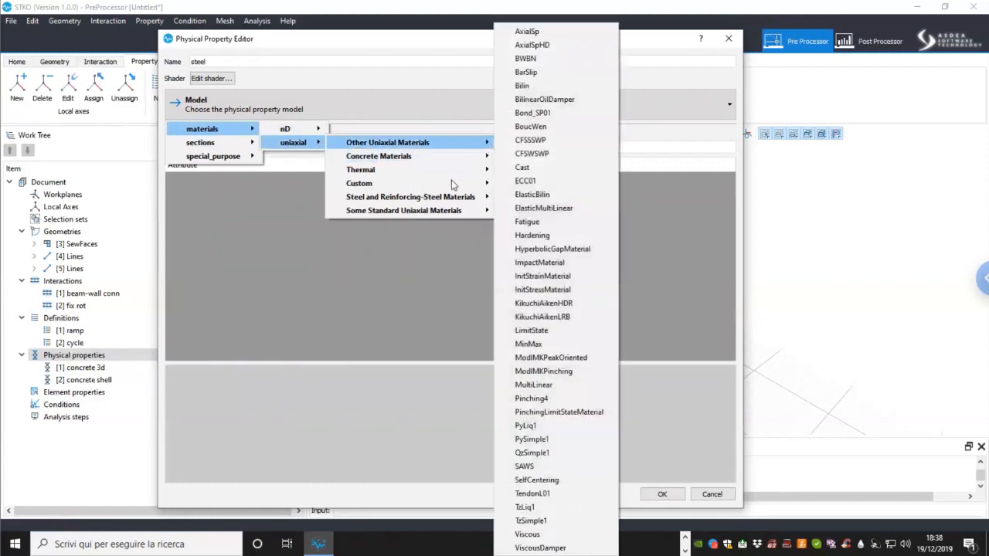
mouse_move(455, 199)
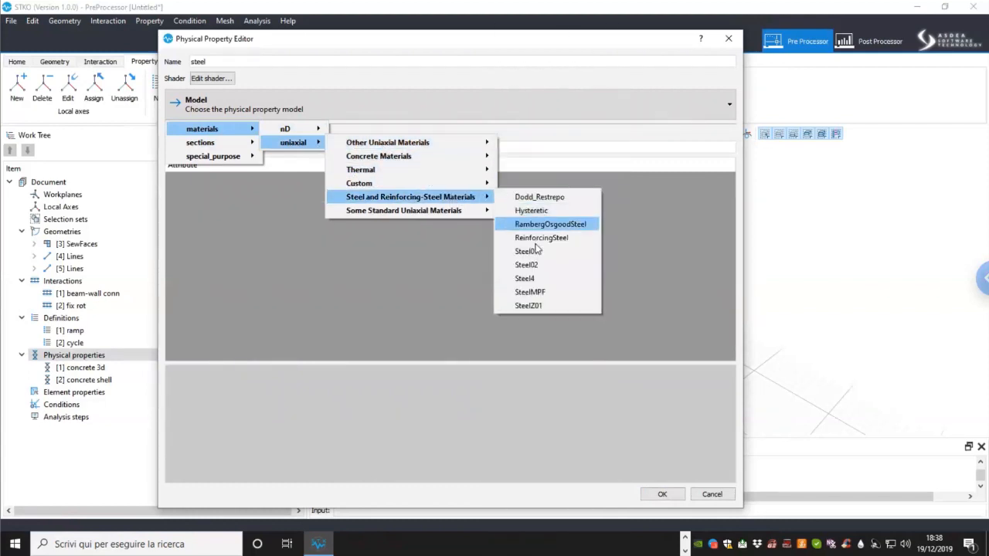
click(533, 265)
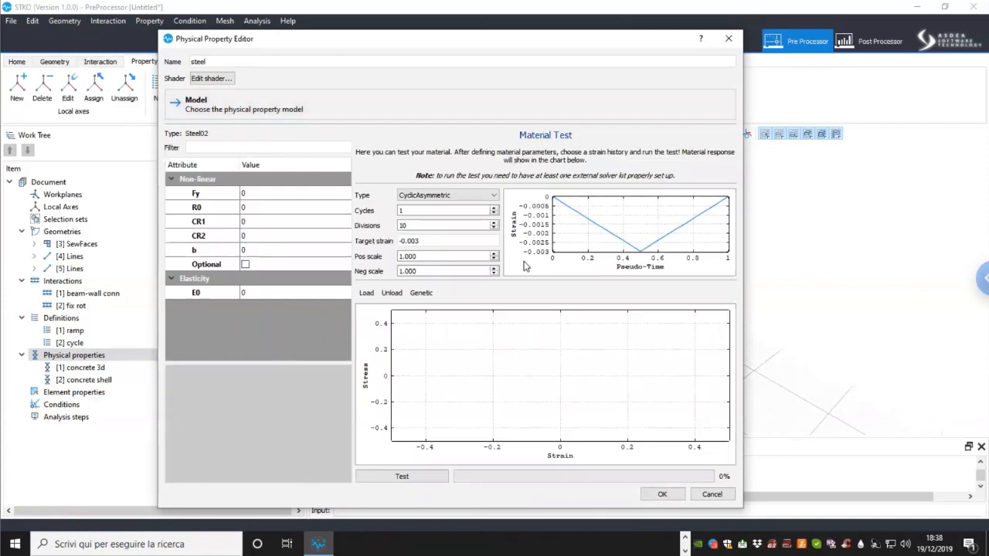
Step: Set the steel's Fy to 476, R0 to 20, CR1 to 0.925, CR2 to 0.15, b to 0.01 and E0 to 190000
double_click(307, 194)
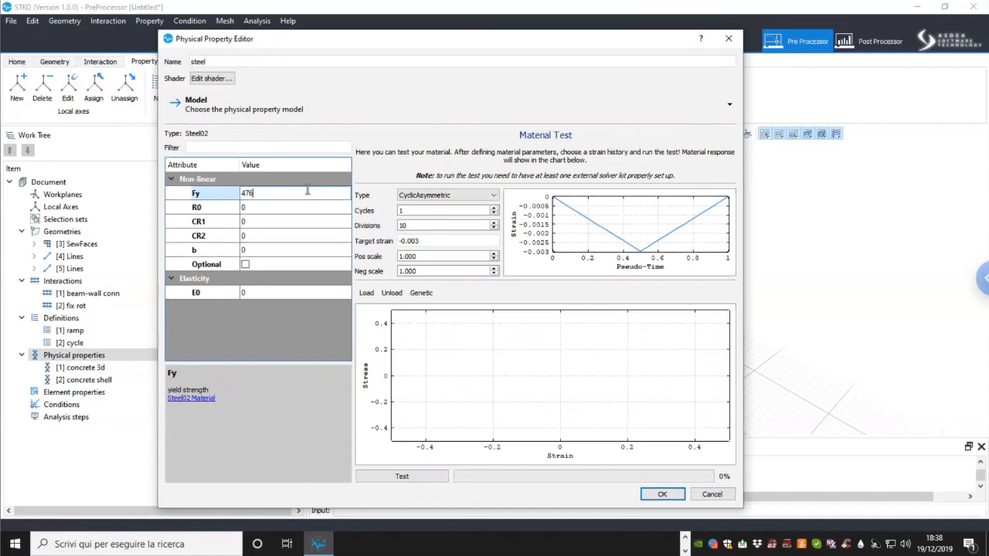
double_click(307, 209)
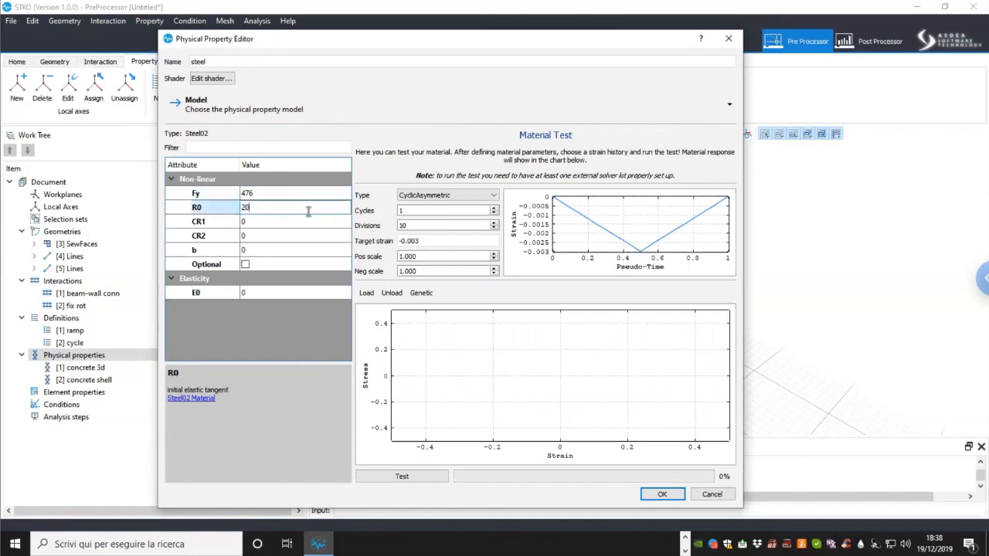
double_click(304, 222)
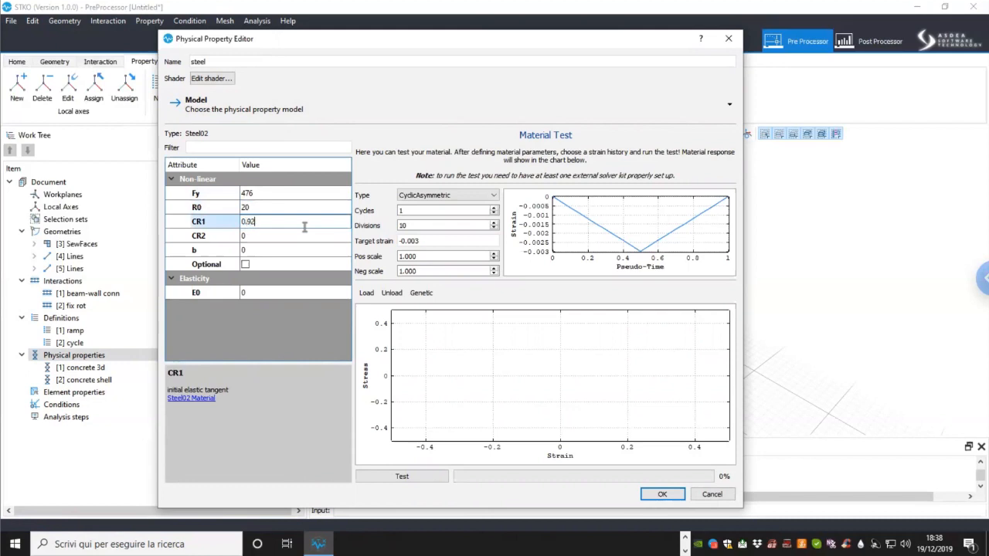
double_click(298, 237)
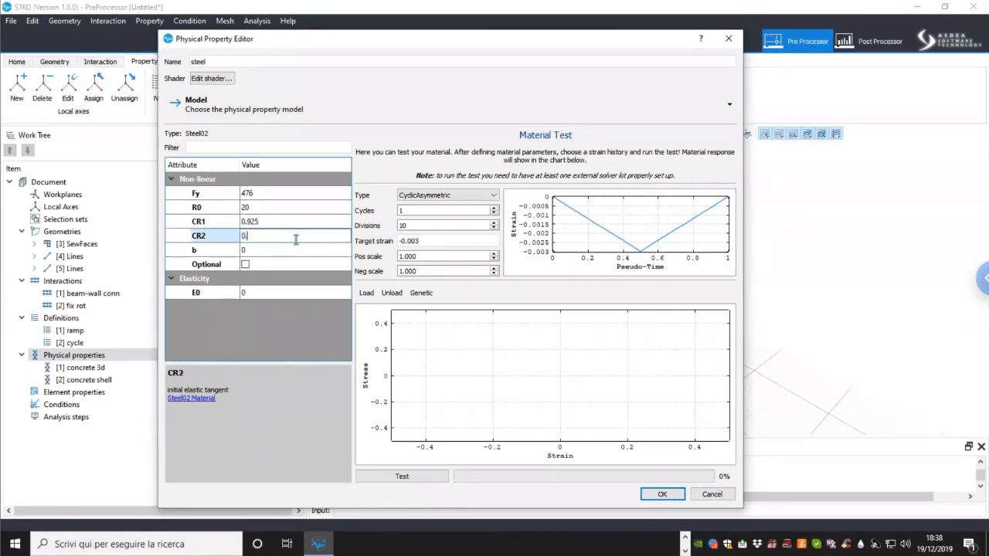
text(0.15)
double_click(292, 249)
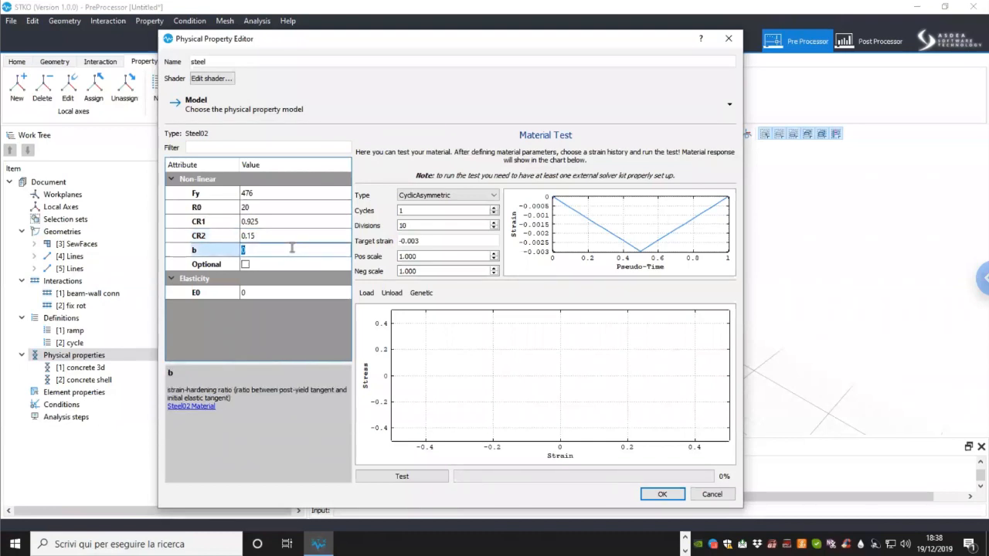
text(0.01)
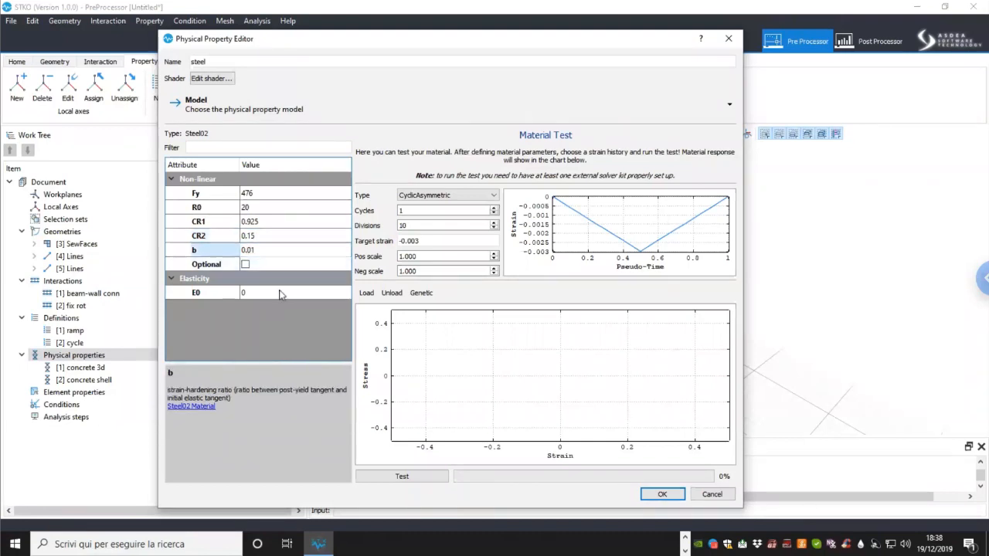
double_click(278, 294)
text(190000)
key(Return)
Step: Test the steel material with the CyclicEN12512 strain history and accept the property
click(432, 225)
text(0)
click(448, 196)
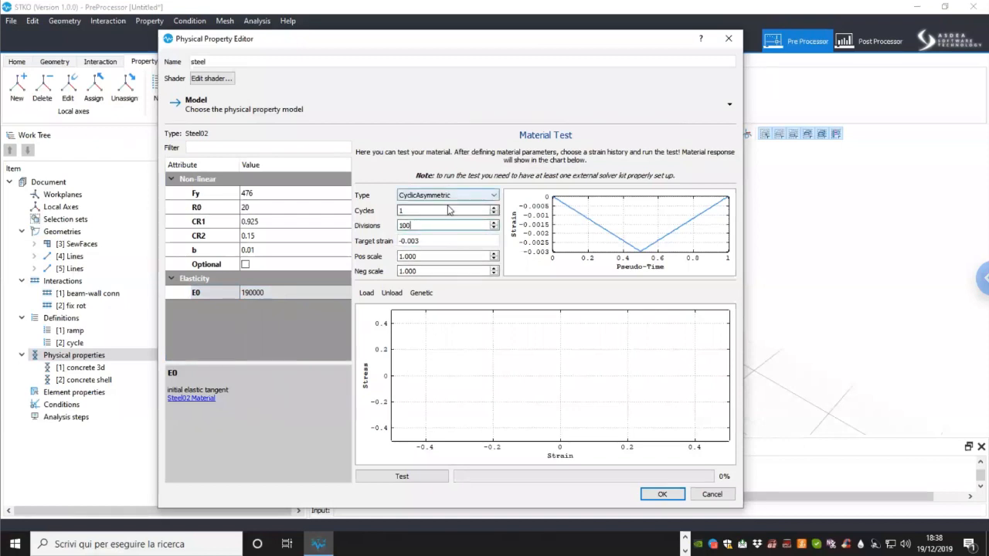
click(444, 224)
click(416, 477)
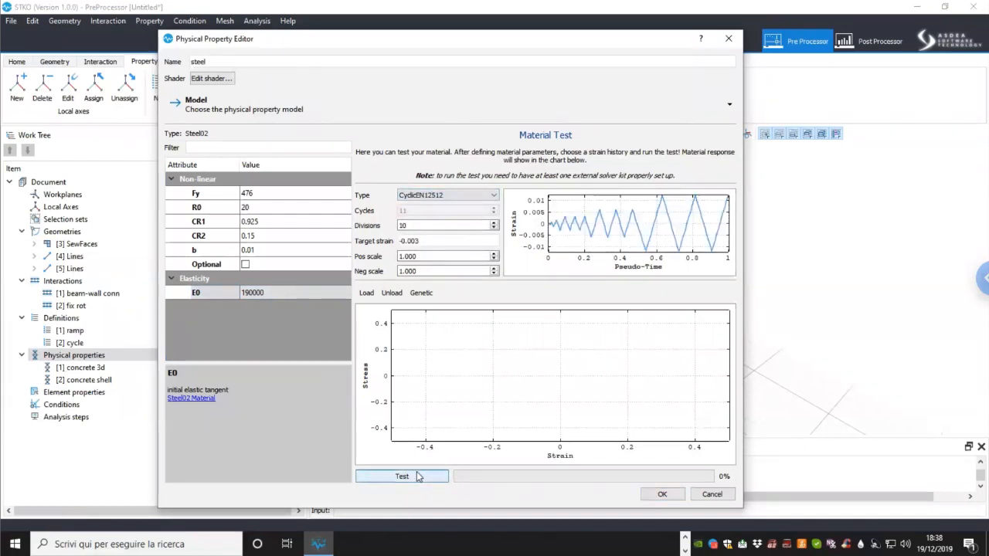
click(654, 495)
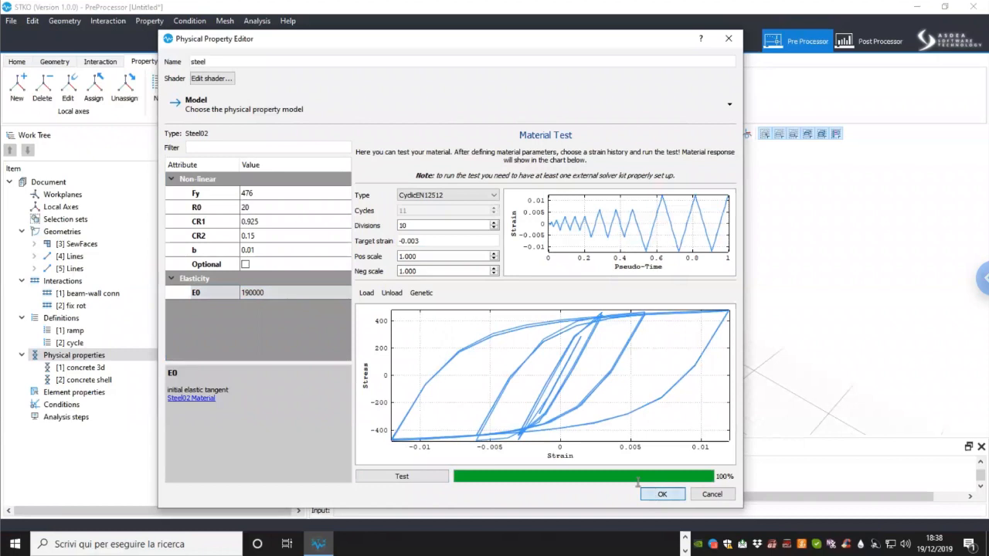
click(135, 392)
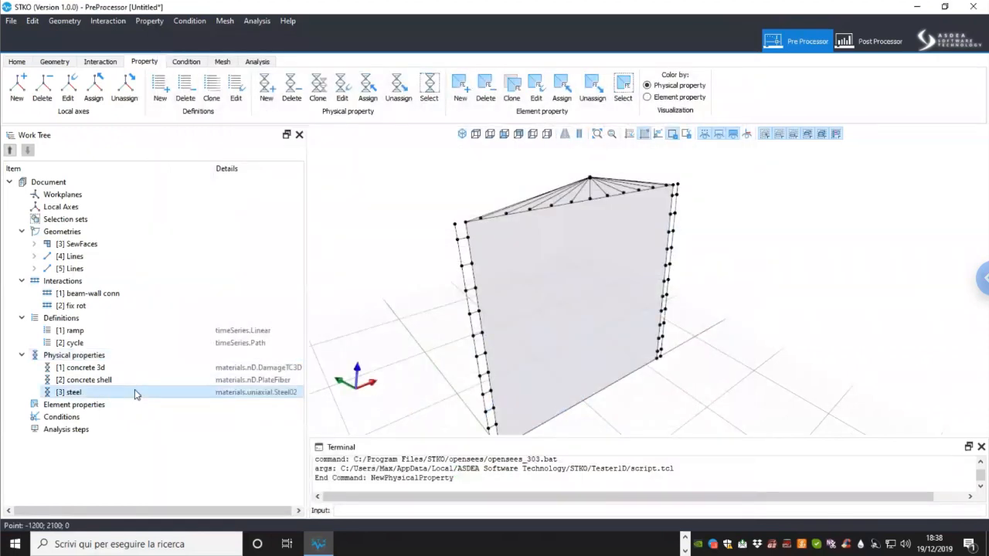
Step: Add another physical property named "rebars angle = 0"
right_click(98, 357)
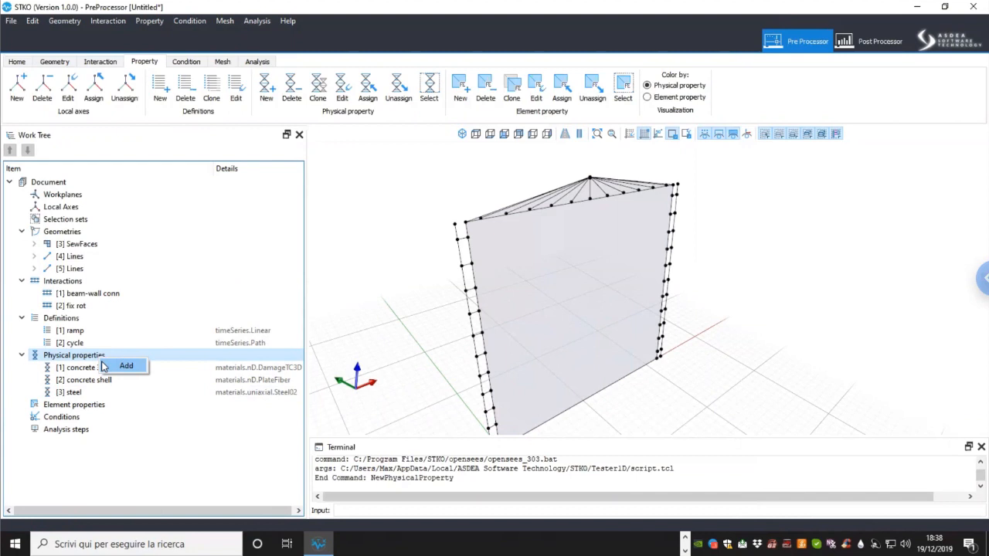
click(109, 366)
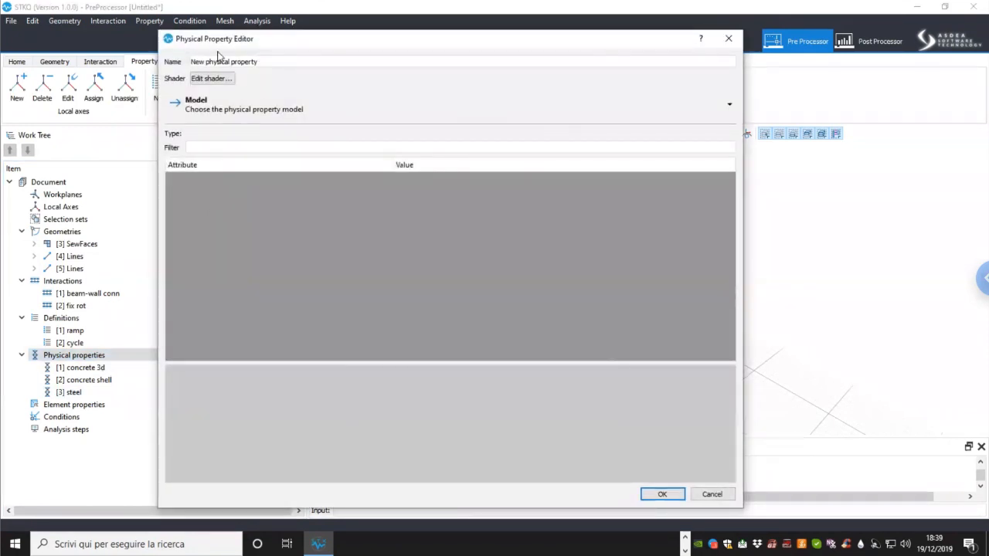
drag(263, 61, 121, 51)
text(rebars angle = 0)
Step: Choose PlateRebar from the nD materials for modeling concrete walls as the rebar property's model
click(220, 112)
mouse_move(228, 132)
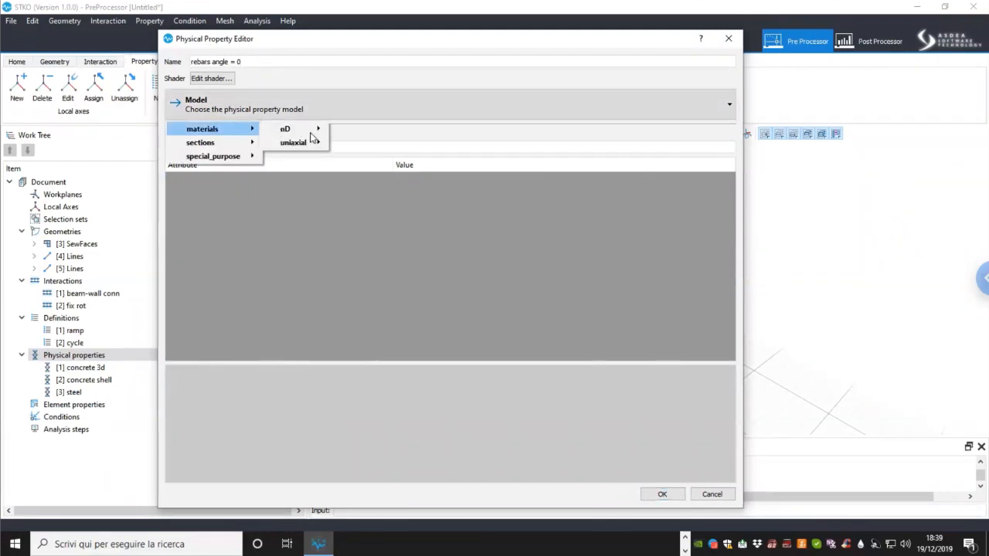
mouse_move(288, 129)
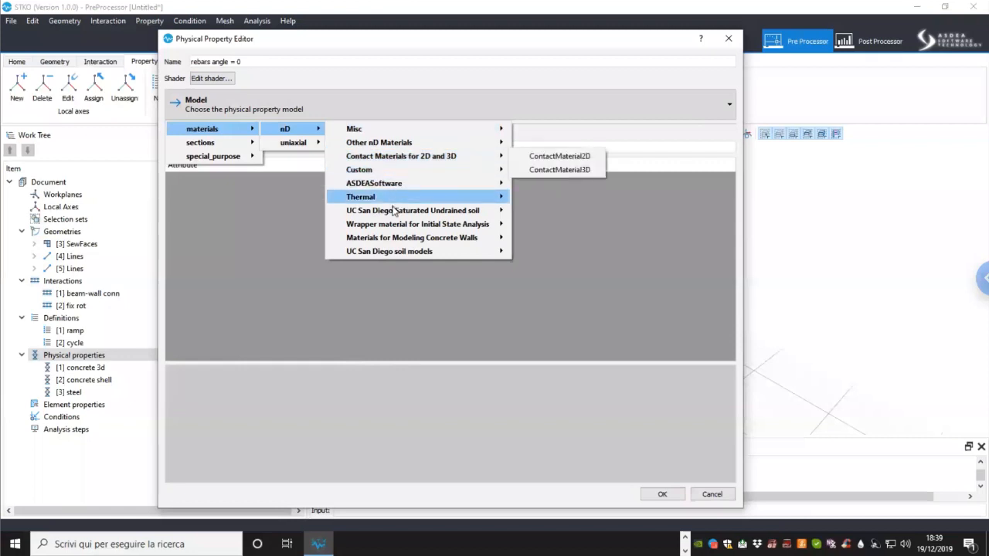
mouse_move(453, 241)
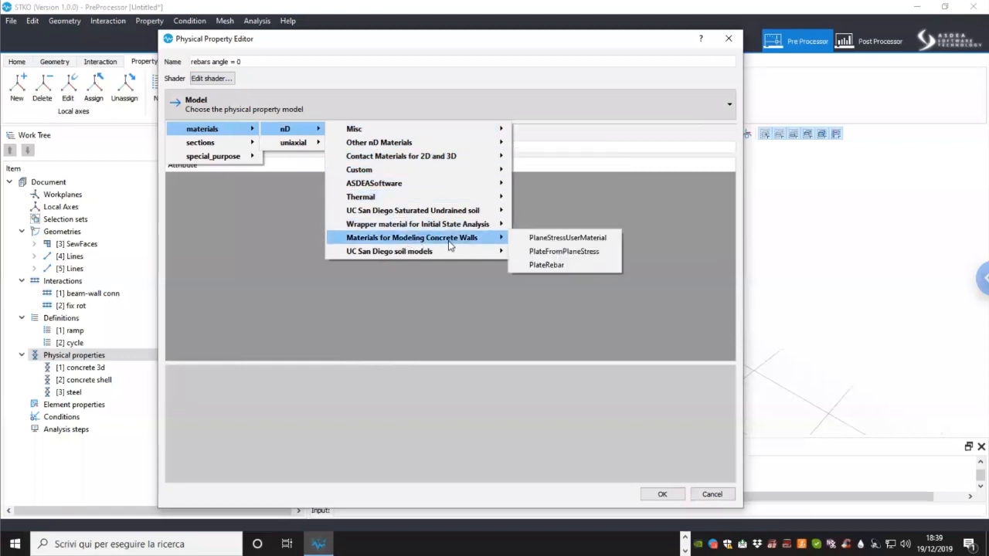
click(544, 265)
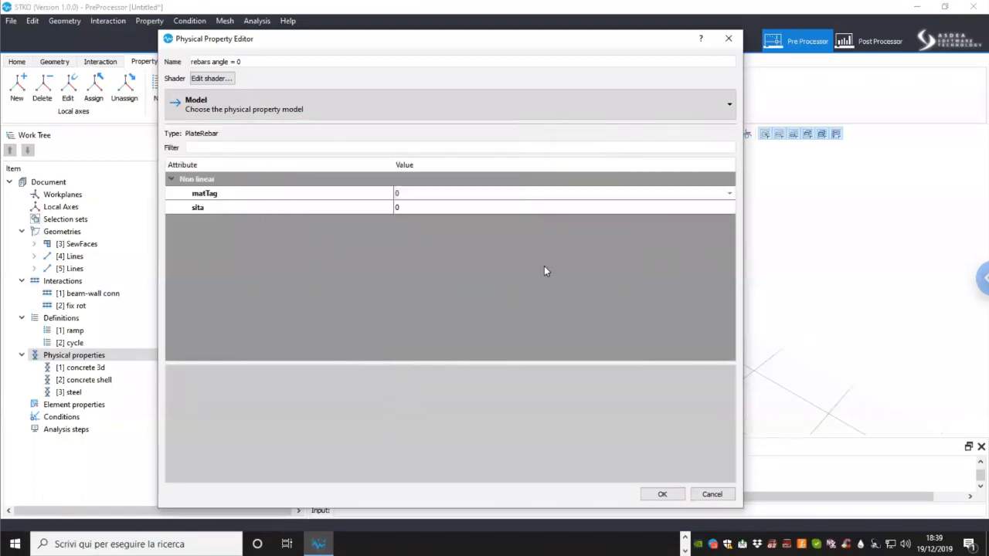
Step: Reference the steel material as the PlateRebar's matTag, keep sita at 0 and accept the property
click(454, 194)
click(454, 194)
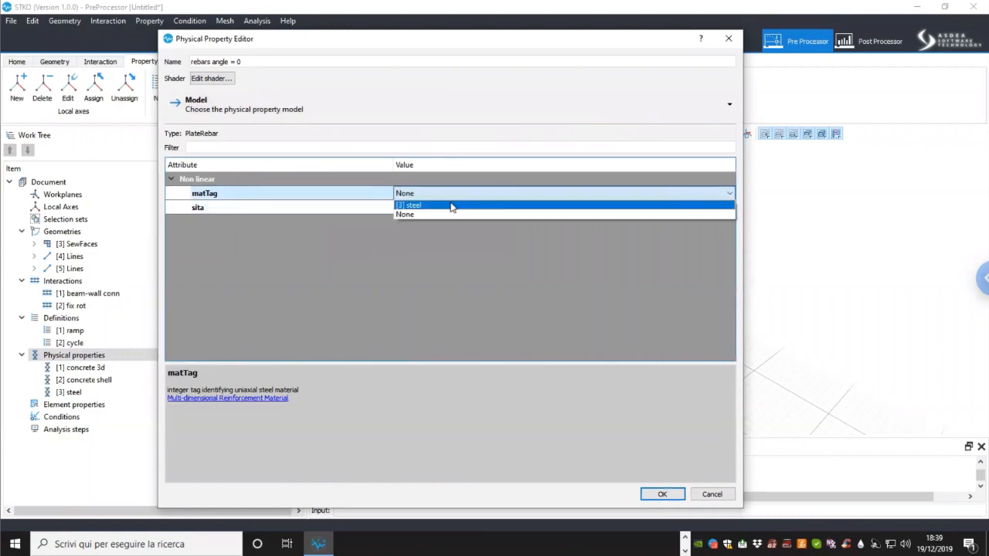
click(452, 206)
click(449, 207)
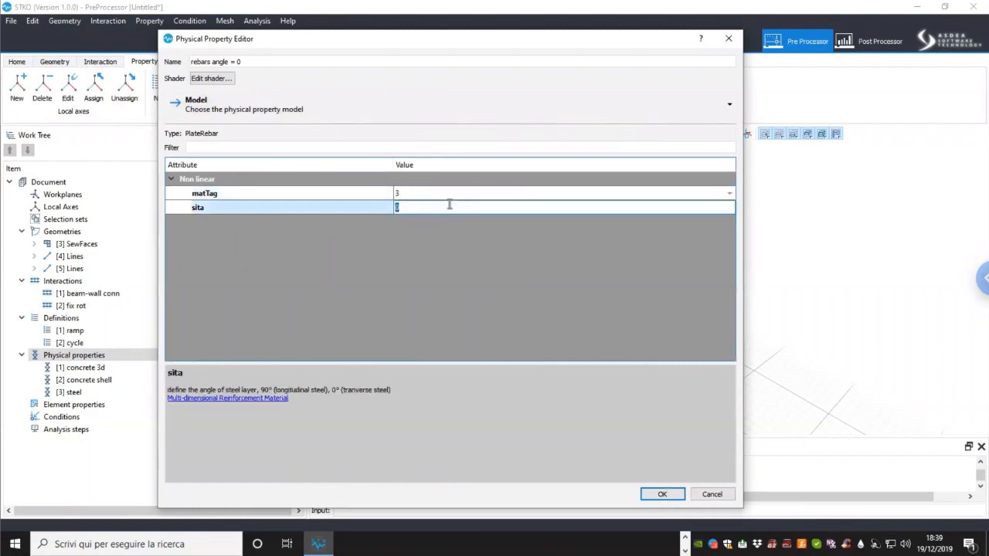
click(659, 495)
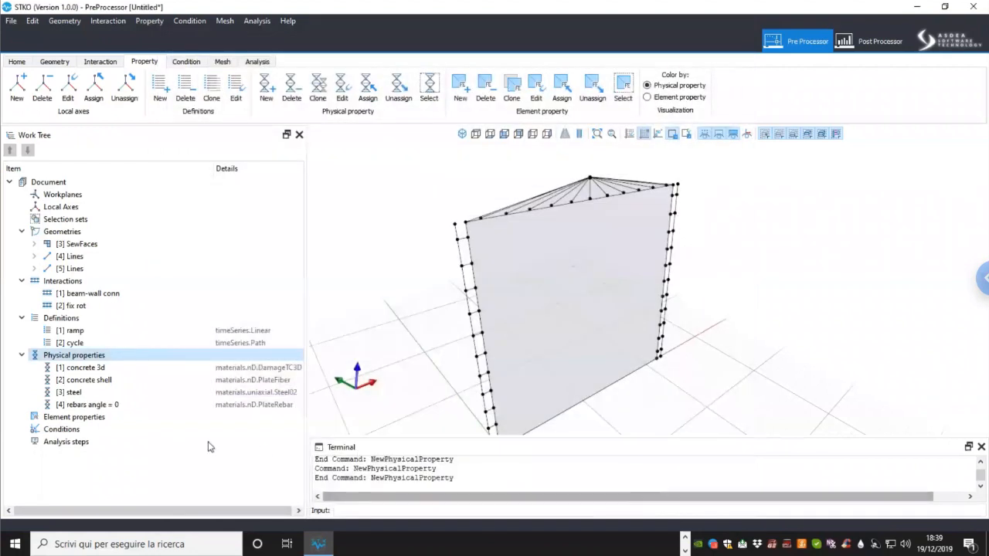
Step: Clone the "rebars angle = 0" physical property
click(105, 406)
right_click(113, 408)
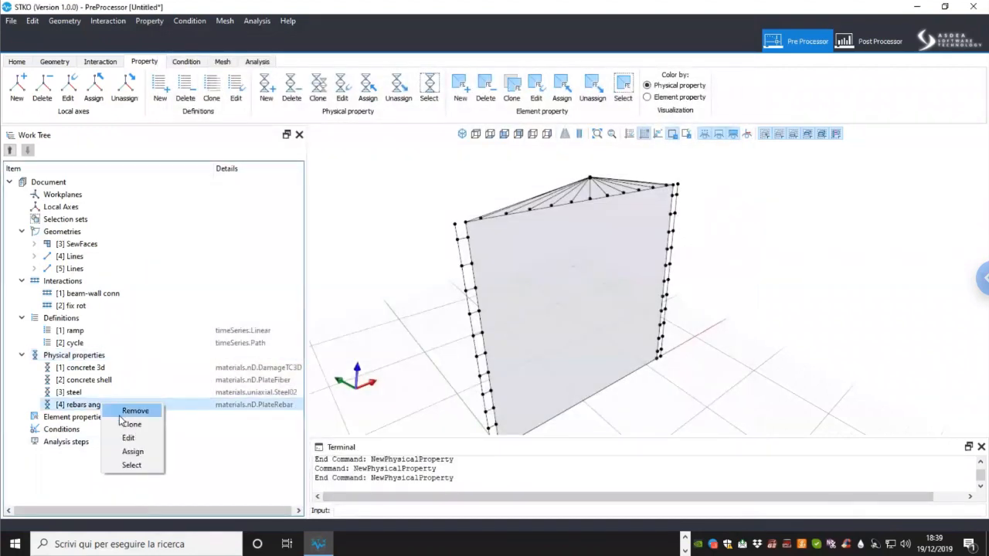
click(127, 424)
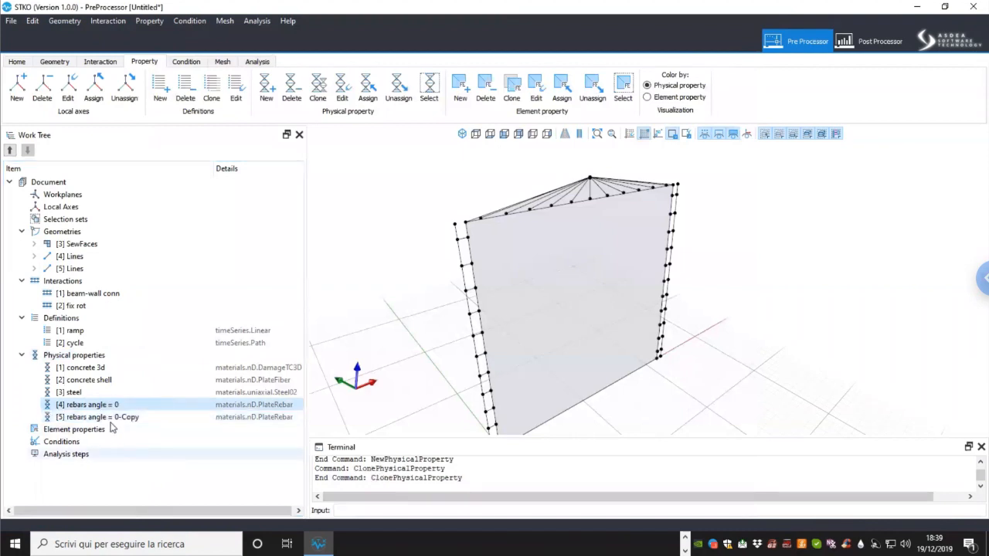
Step: Rename the cloned rebar property "rebars angle = 90" and set its sita to 90
right_click(114, 418)
click(130, 453)
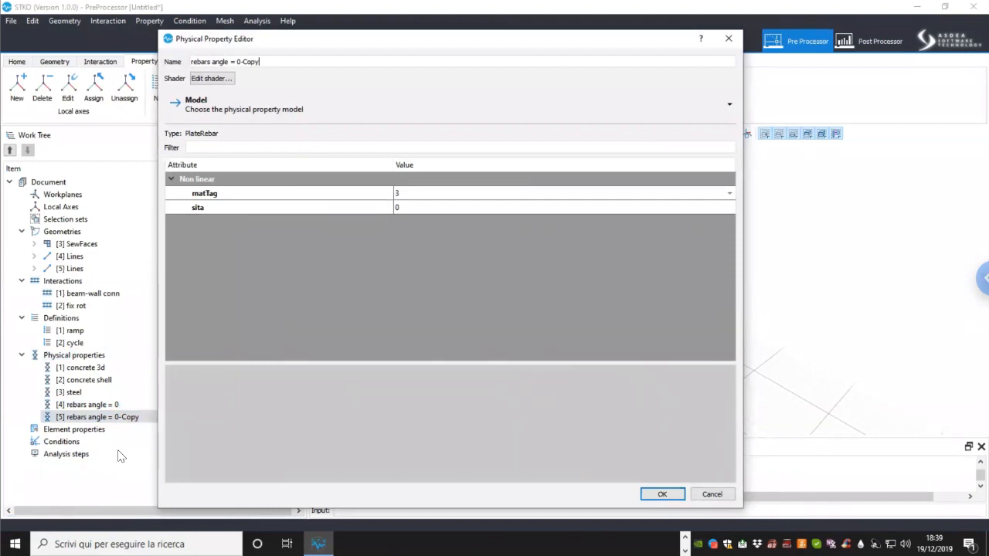
drag(236, 61, 266, 61)
text(9)
double_click(409, 208)
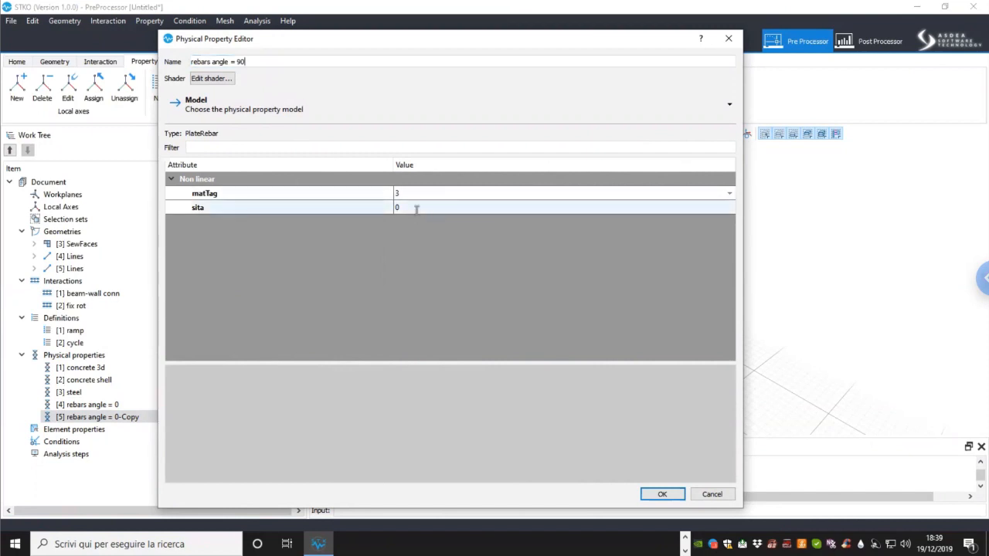
text(90)
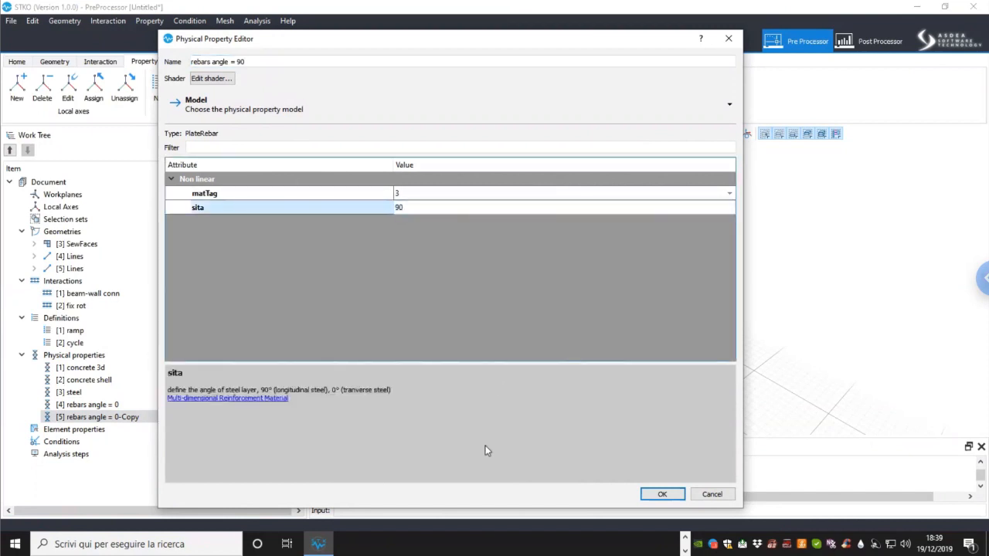
click(661, 495)
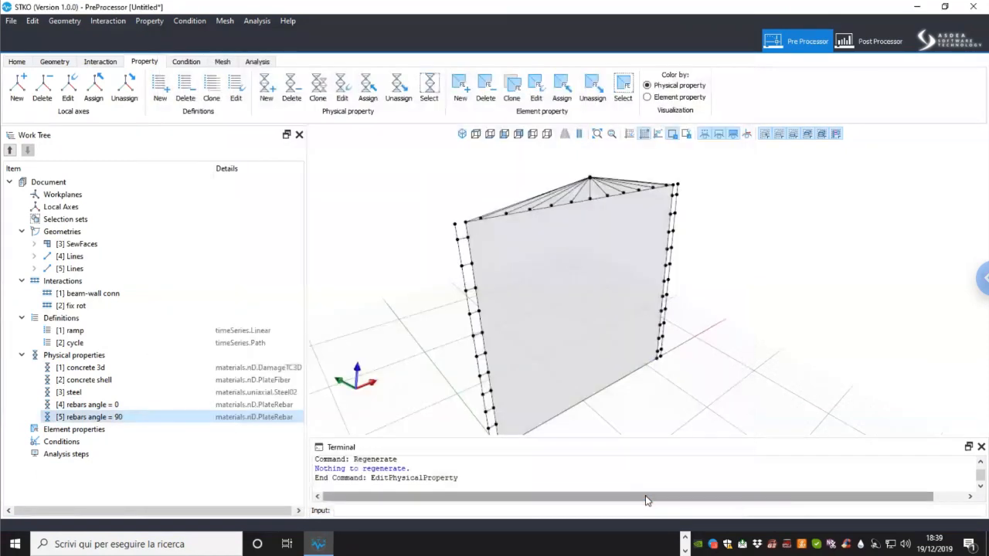
click(90, 383)
click(93, 405)
click(92, 419)
click(95, 407)
click(90, 417)
drag(590, 325, 559, 275)
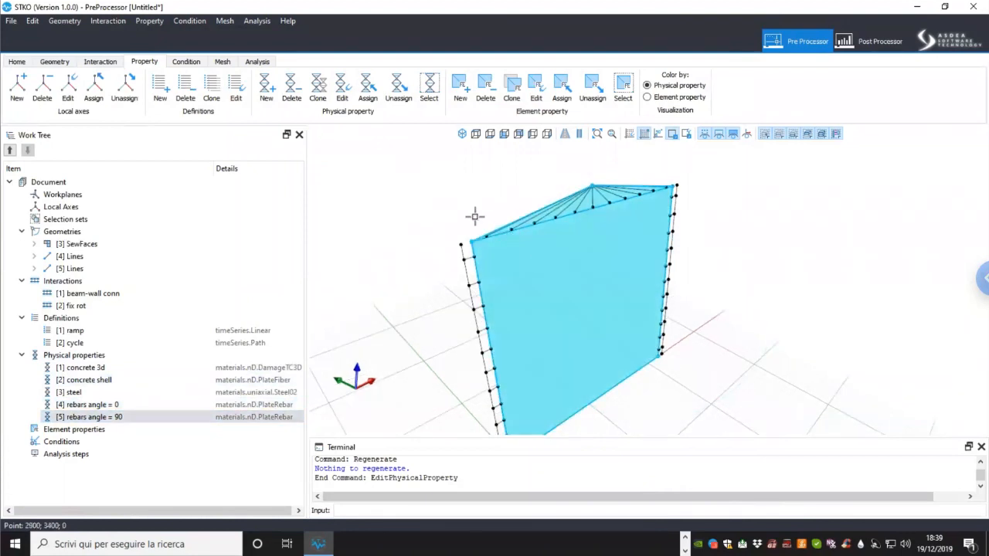
Step: Add another physical property named "rc section"
click(110, 357)
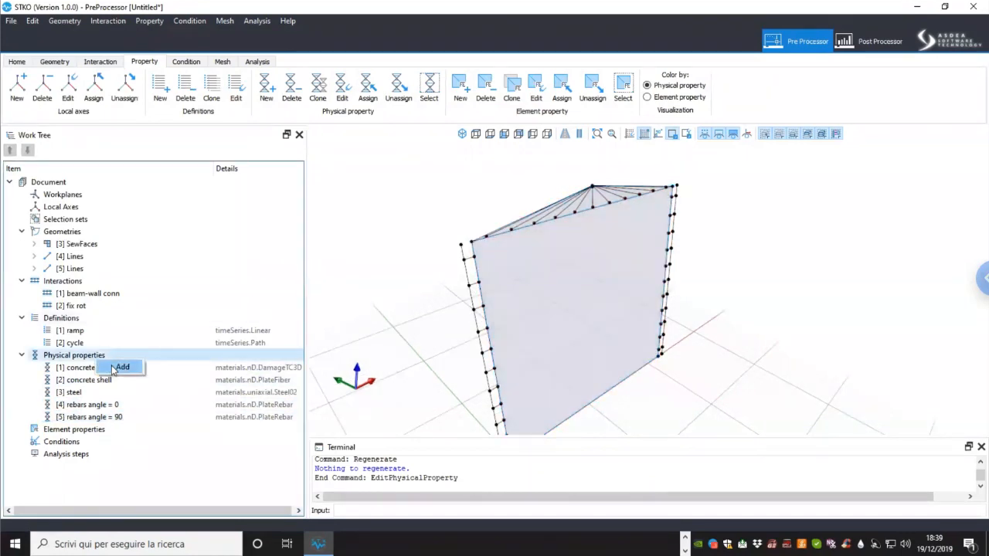
click(114, 369)
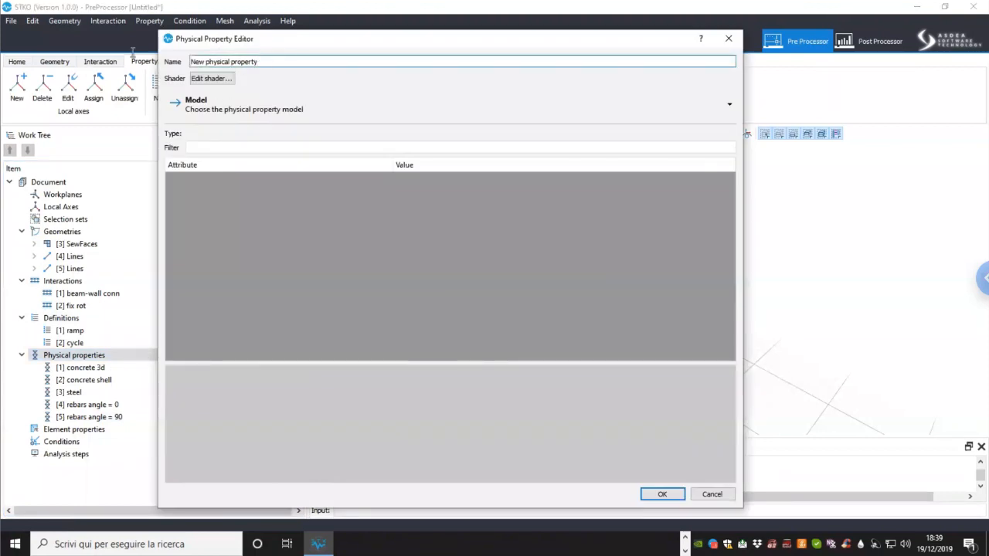
key(ctrl+a)
text(rc)
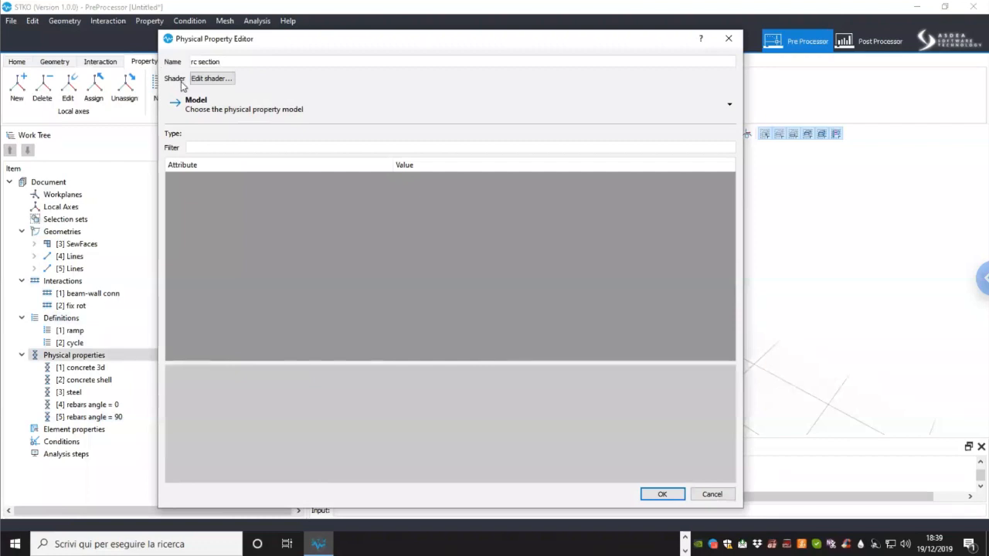
Step: Choose the LayeredShell section as the rc section property's model
click(221, 110)
mouse_move(220, 146)
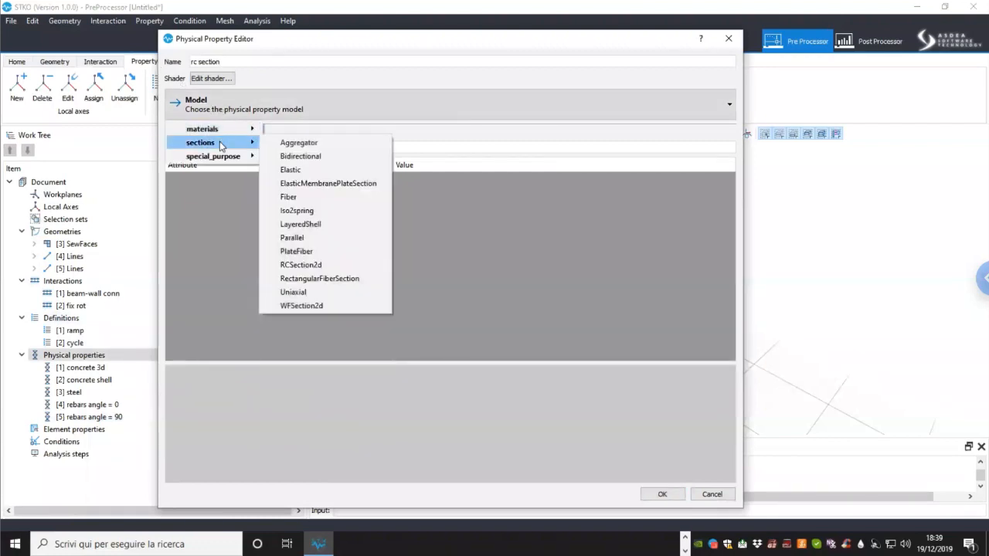
click(314, 229)
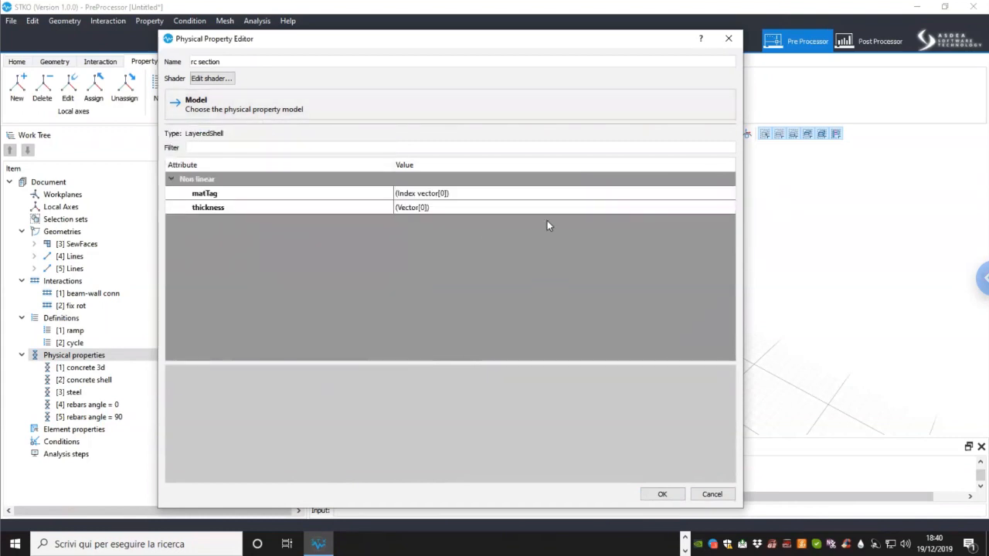
Step: Give the LayeredShell's matTag index vector 8 rows and enlarge its editor to show them all
click(622, 194)
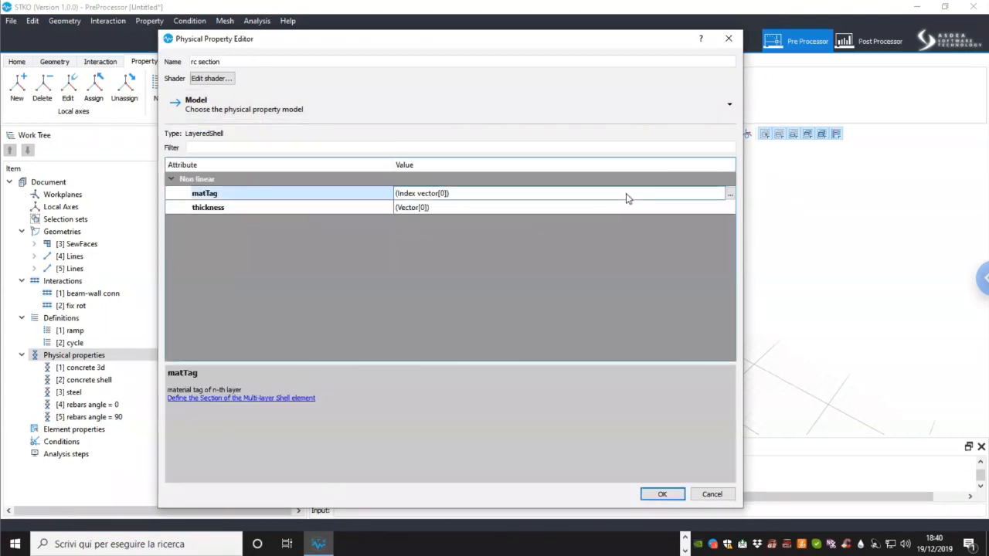
click(731, 195)
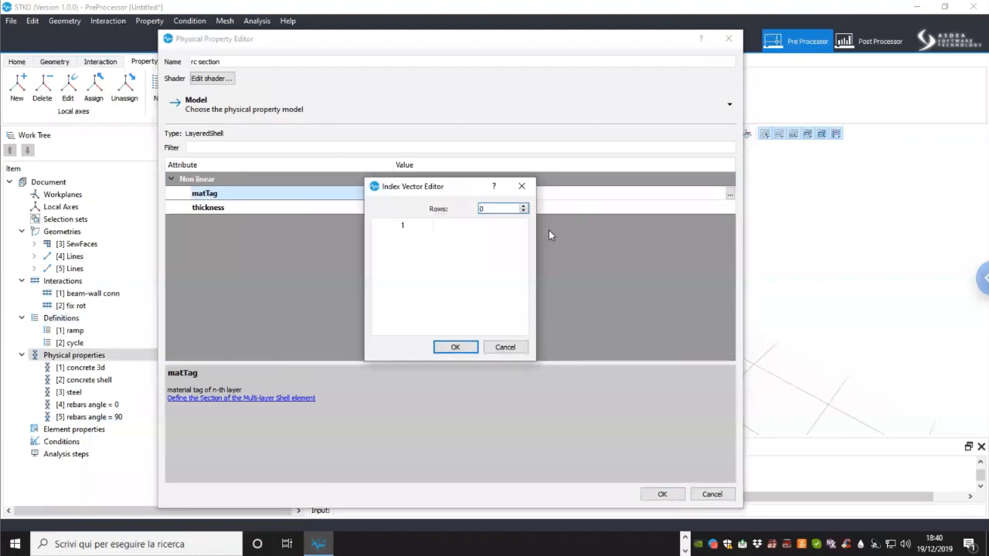
text(8)
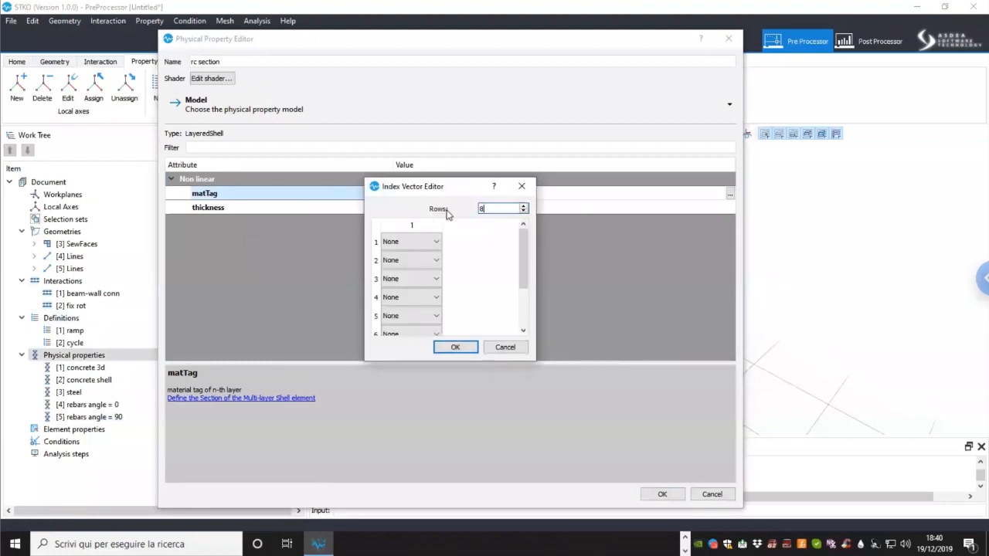
drag(535, 361, 591, 434)
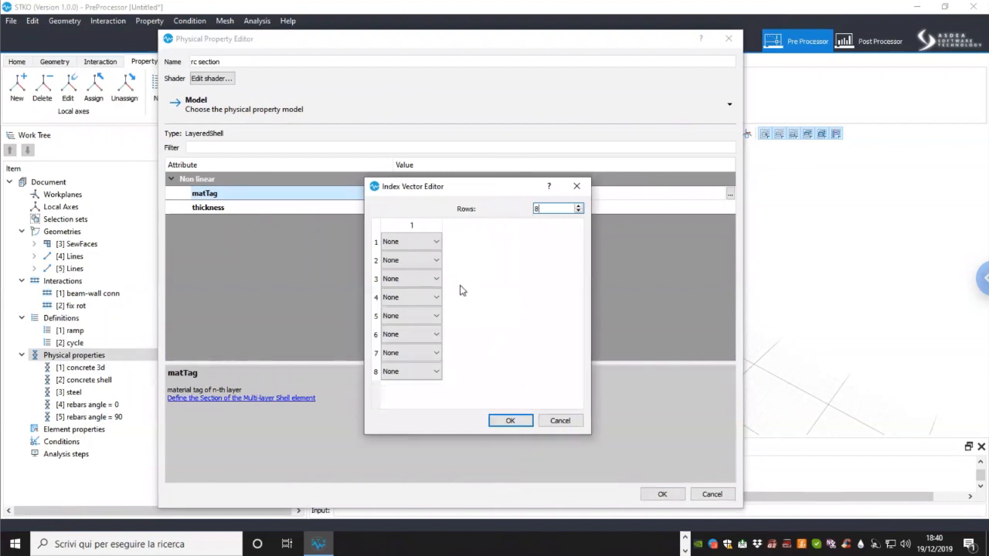
Step: Reduce the matTag index vector to 6 rows and assign concrete shell to layers 1, 2, 5 and 6
double_click(550, 210)
text(6)
click(433, 242)
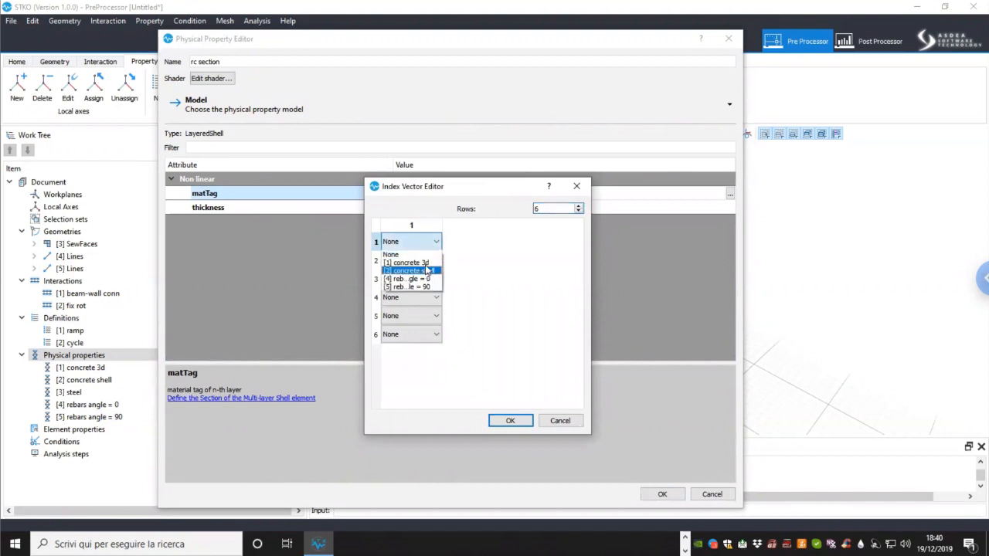
click(425, 270)
click(425, 261)
click(421, 288)
drag(442, 225, 475, 225)
click(463, 318)
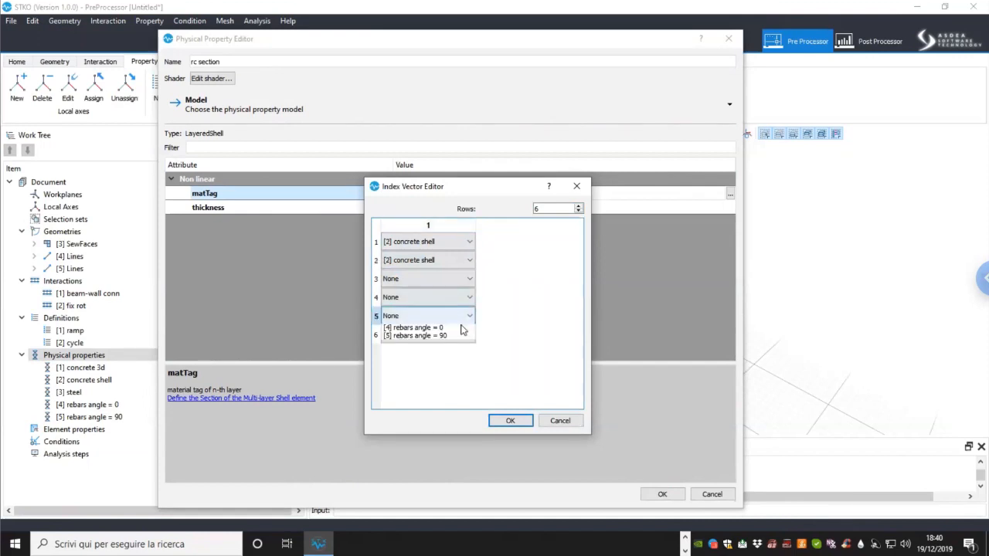
click(449, 339)
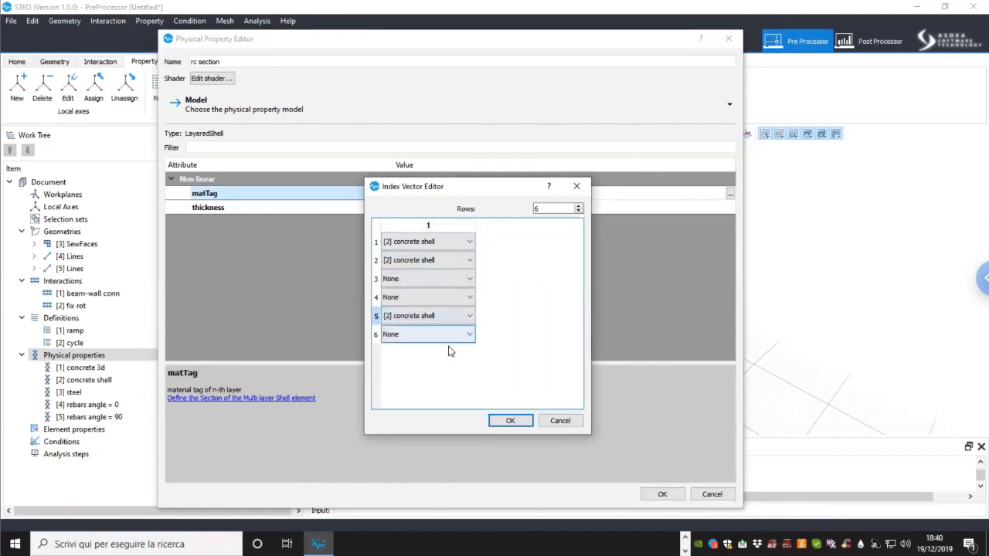
click(449, 334)
click(446, 360)
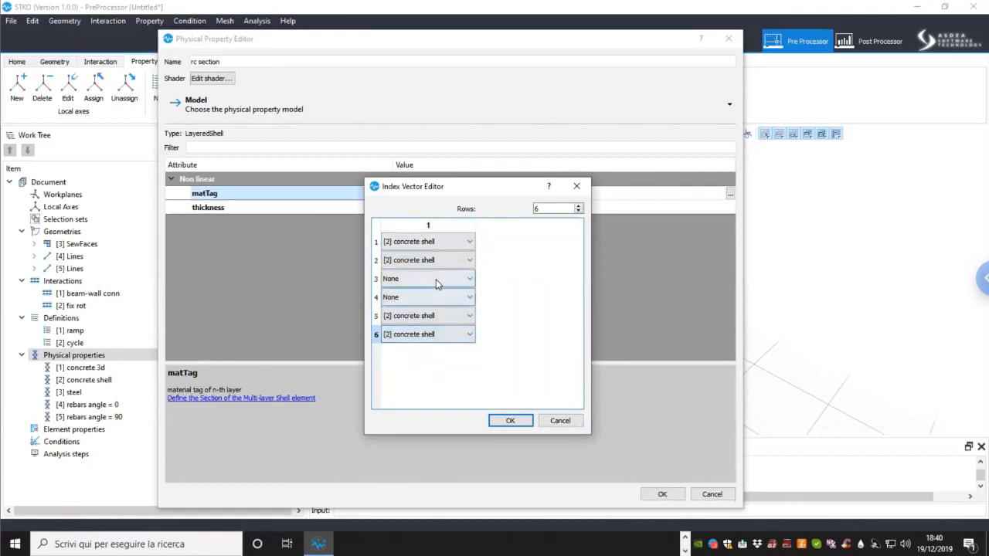
Step: Assign rebars angle = 0 to layer 3 and rebars angle = 90 to layer 4, and accept the material vector
click(435, 280)
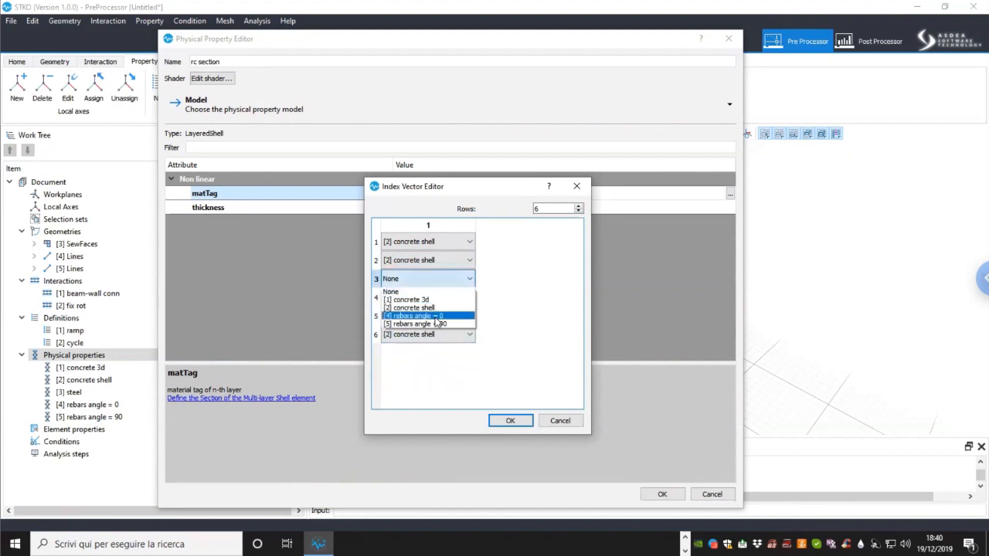
click(437, 317)
click(438, 298)
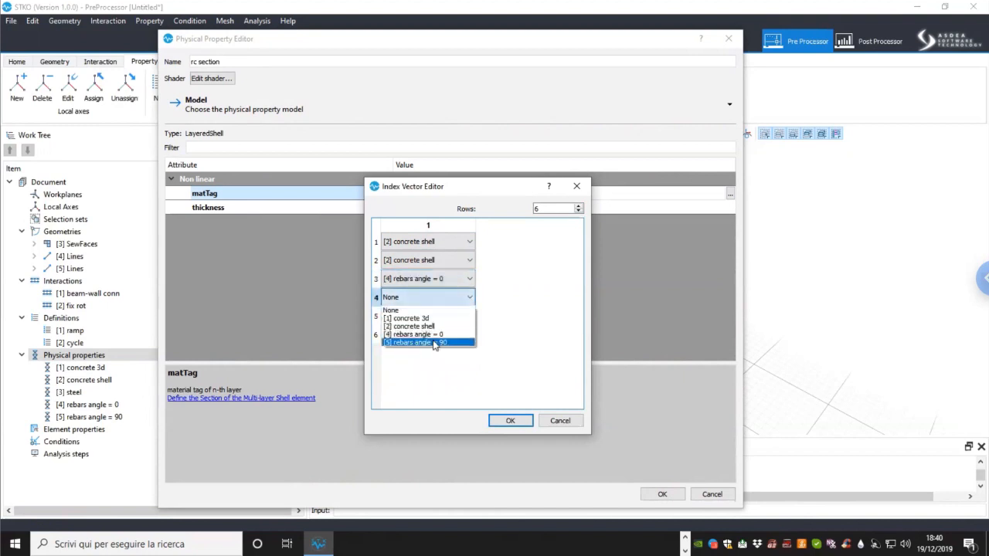
click(434, 342)
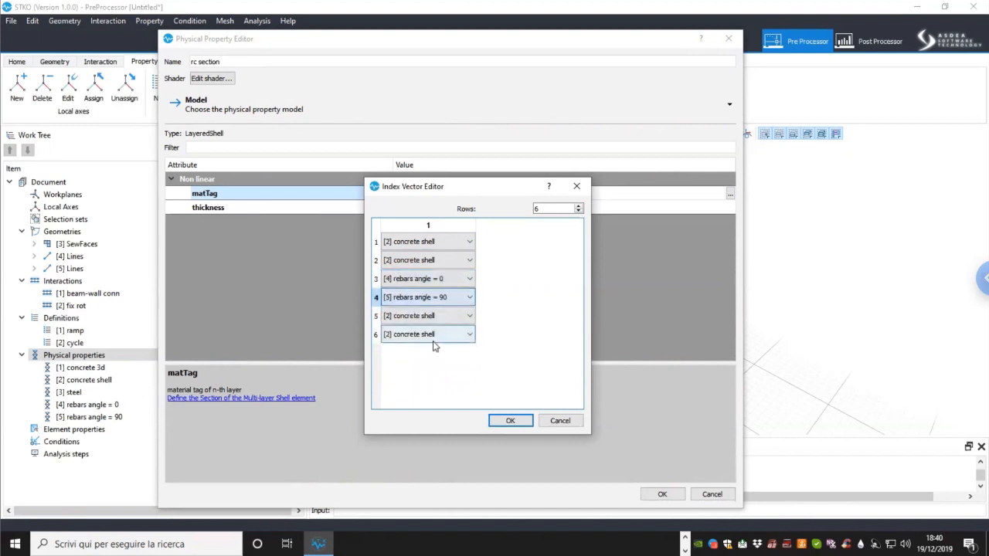
click(508, 423)
Step: Give the LayeredShell's thickness vector 6 rows and enlarge its editor to show them all
click(728, 208)
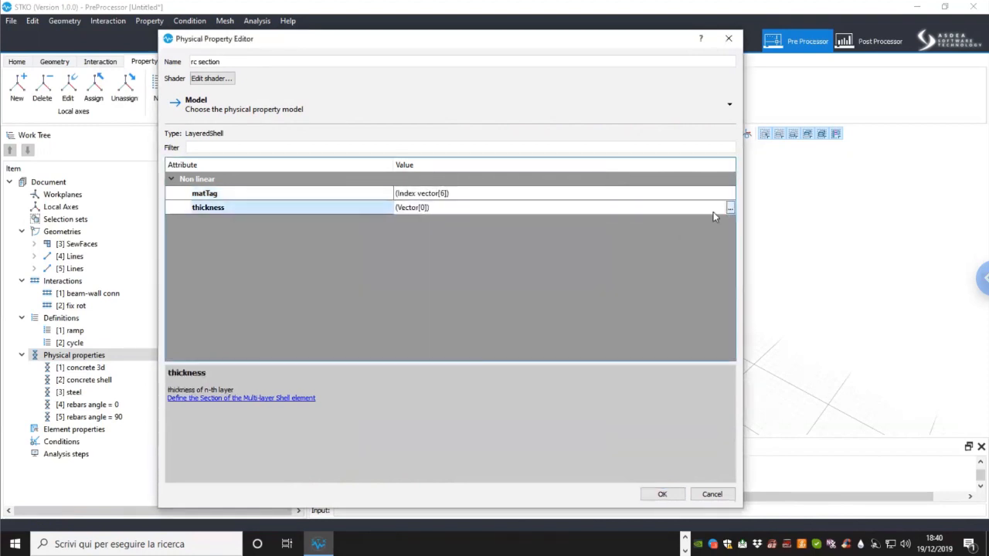
click(730, 208)
text(6)
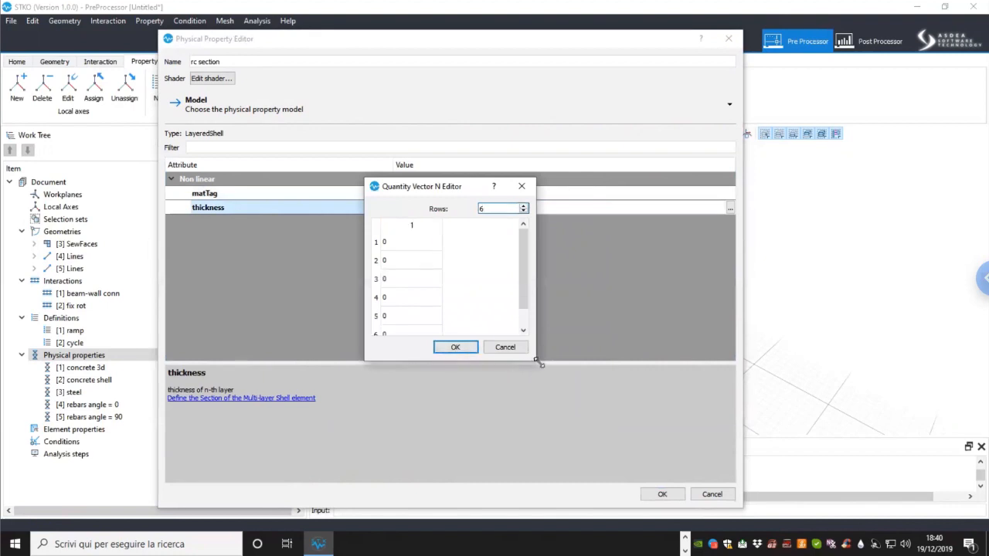
drag(546, 374, 568, 401)
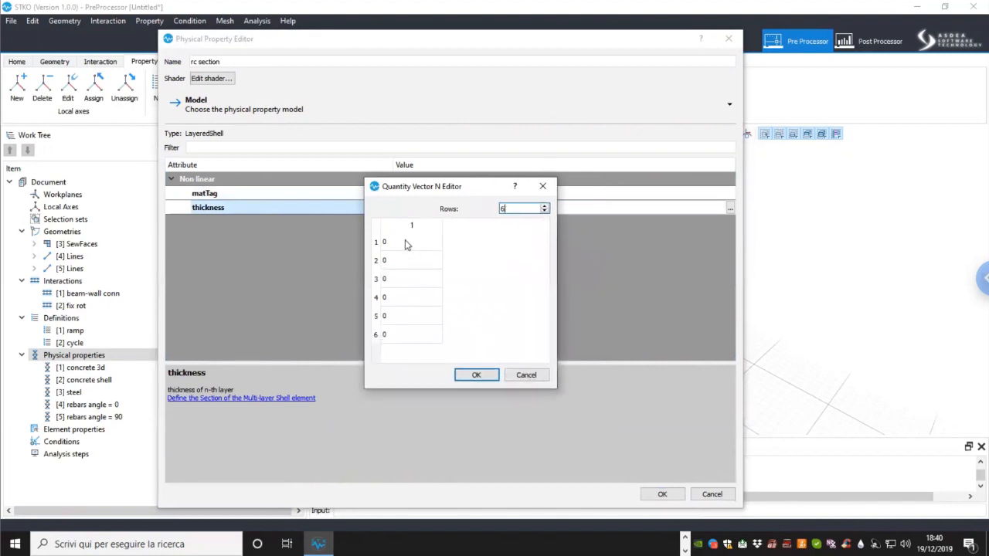
Step: Set the thickness of the concrete layers 1, 2, 5 and 6 to 25
click(404, 243)
text(25)
key(Return)
click(403, 260)
text(25)
click(399, 314)
text(25)
click(401, 334)
text(25)
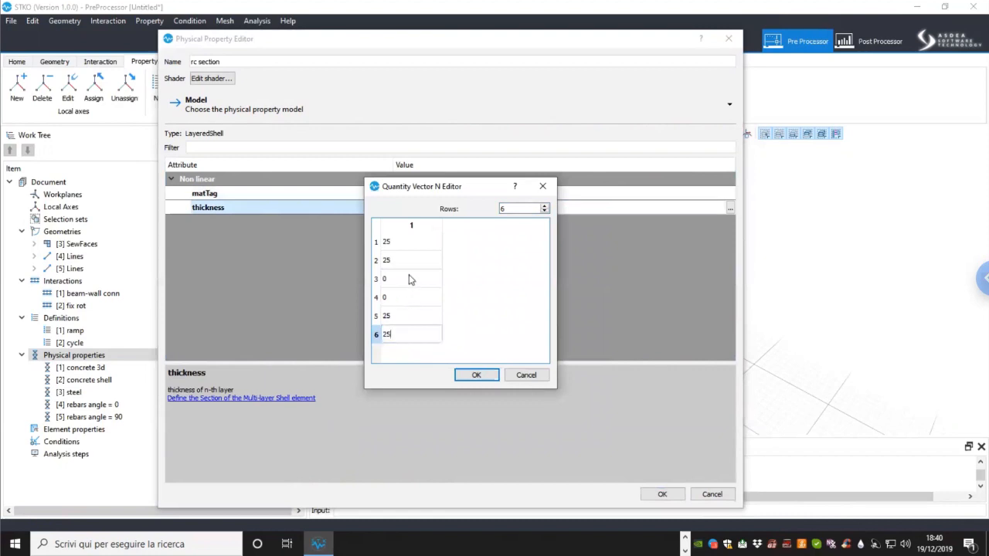
Step: Set the thickness of the rebar layers 3 and 4 to 0.14 and save the rc section property
click(409, 279)
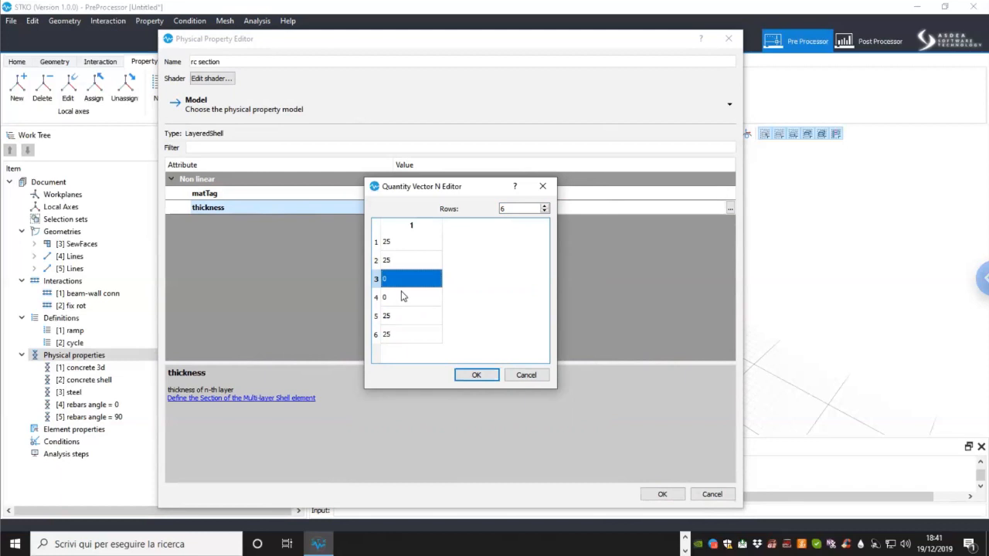
text(0)
click(401, 296)
text(0)
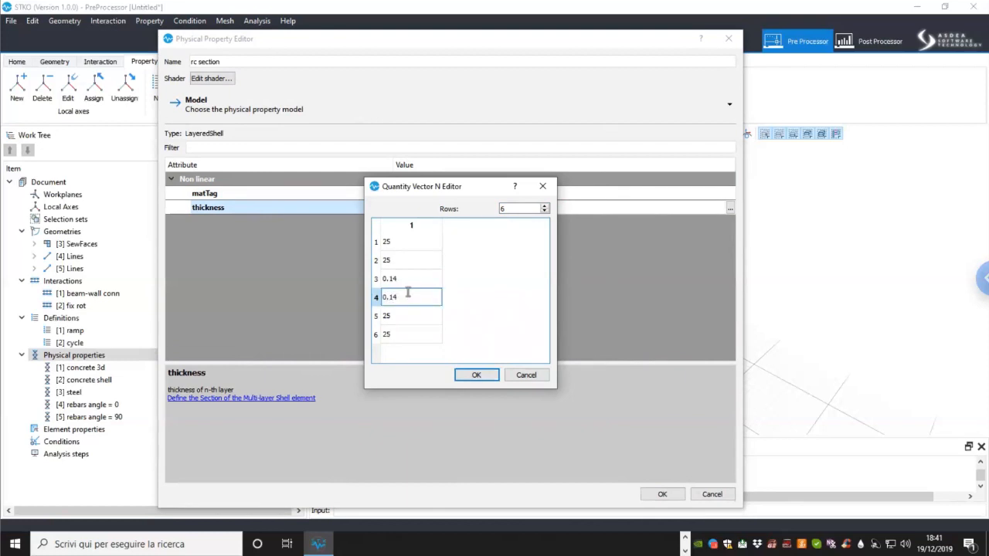
key(Return)
click(476, 377)
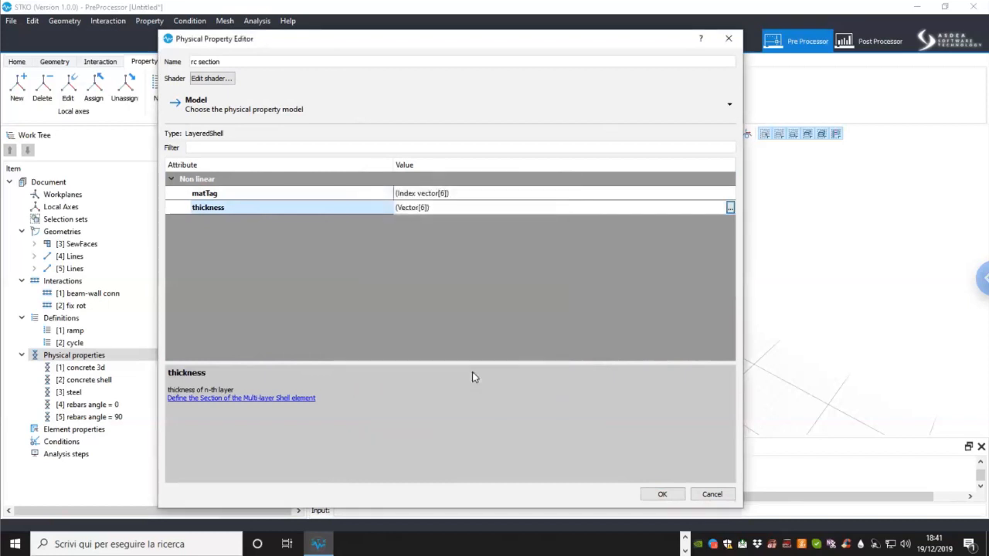
click(662, 495)
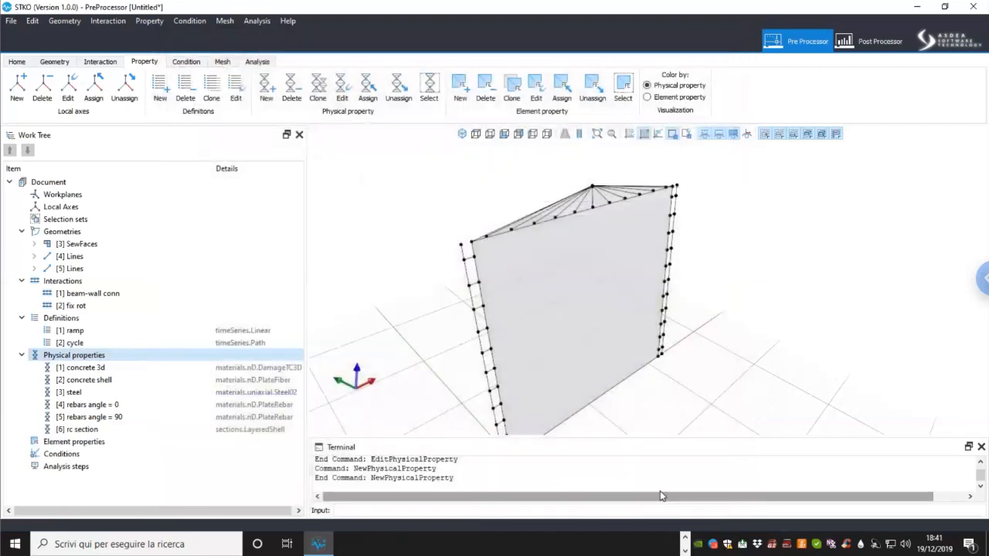
Step: Turn off solid selection and assign the rc section property to the large vertical wall face
click(67, 431)
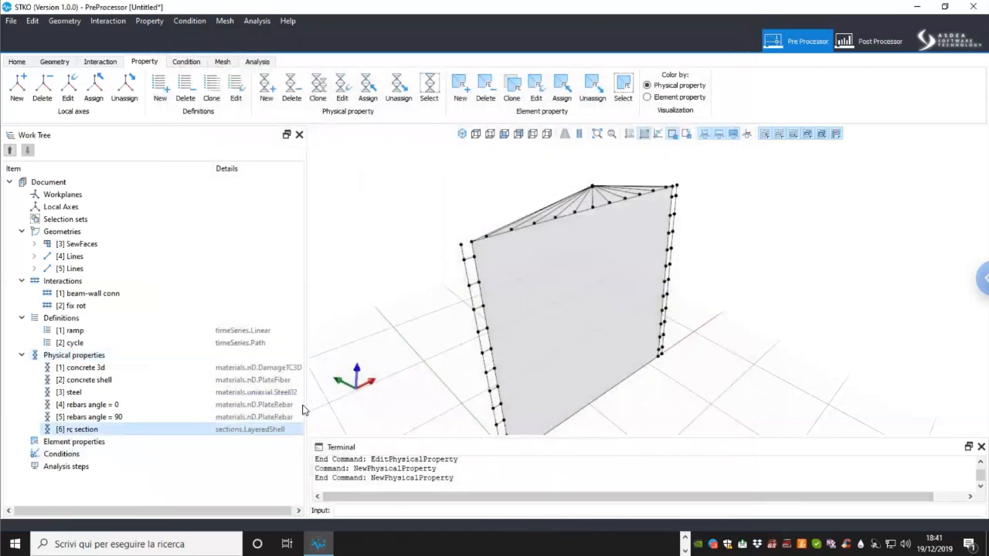
click(537, 376)
middle_drag(536, 374, 499, 355)
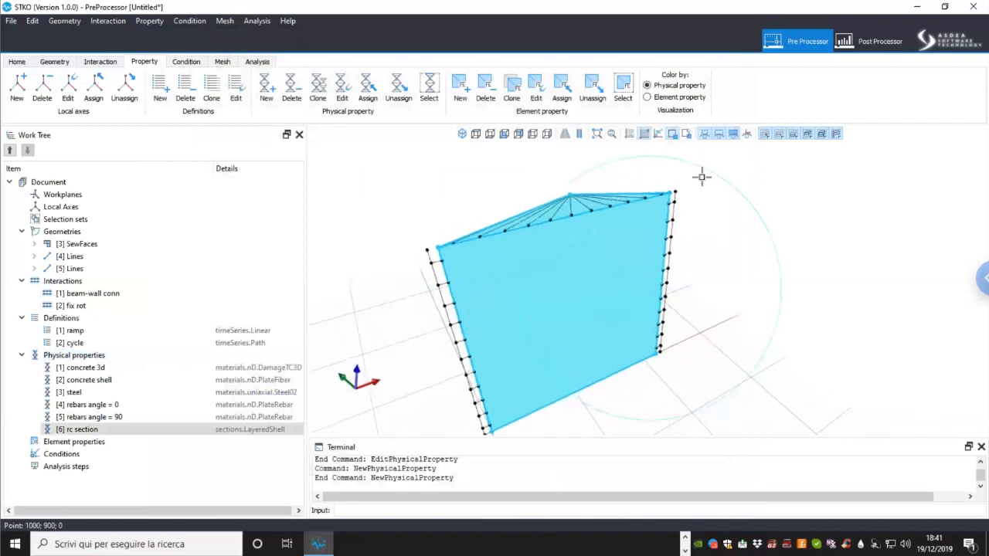
click(702, 178)
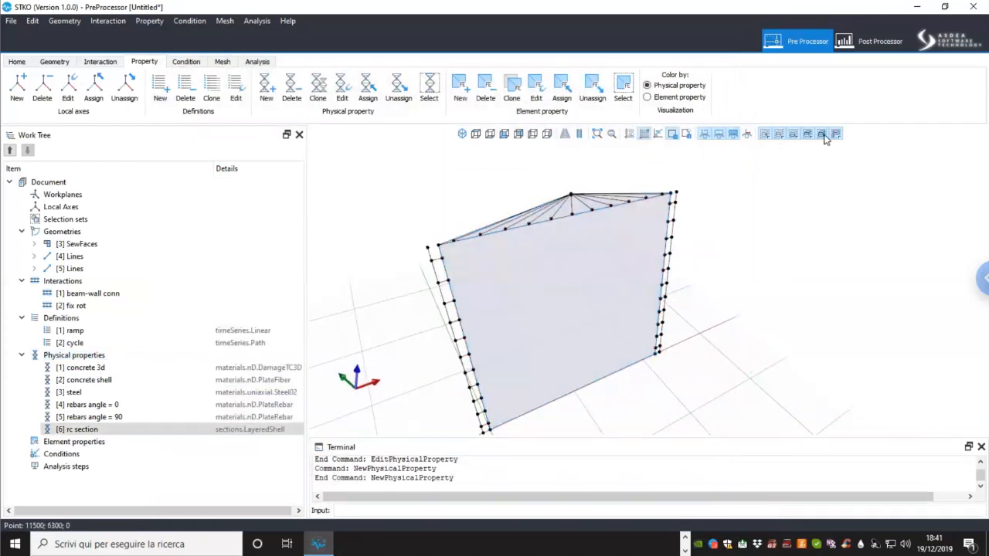
click(603, 242)
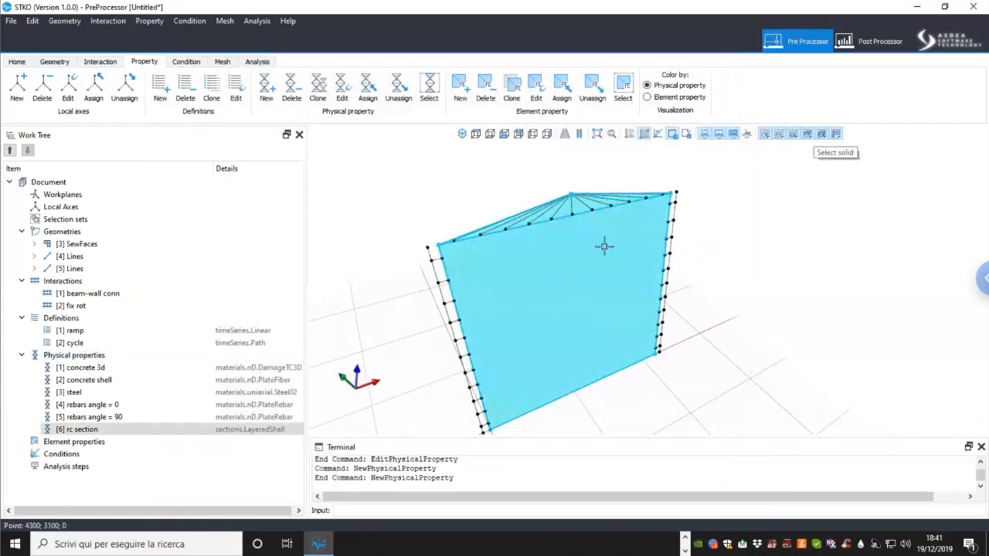
click(762, 174)
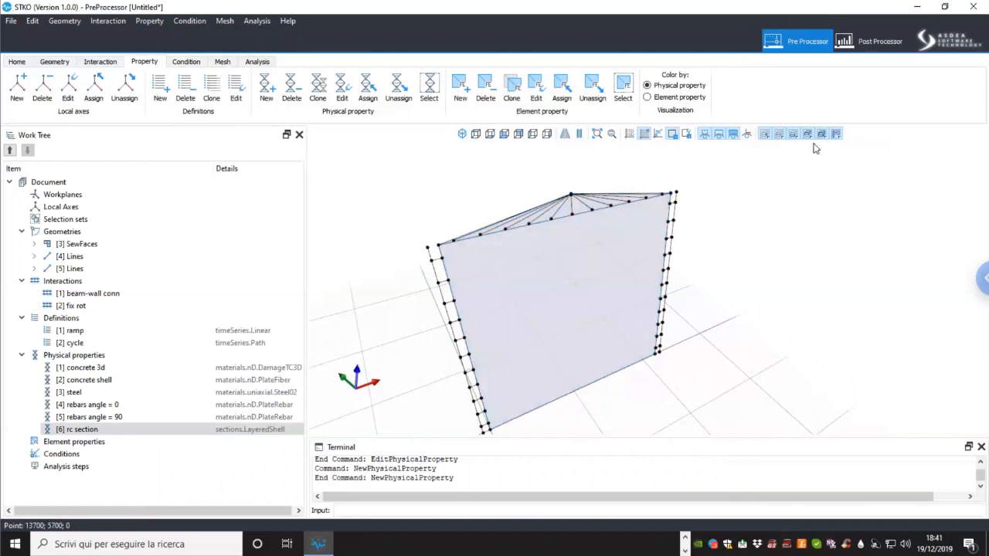
click(603, 278)
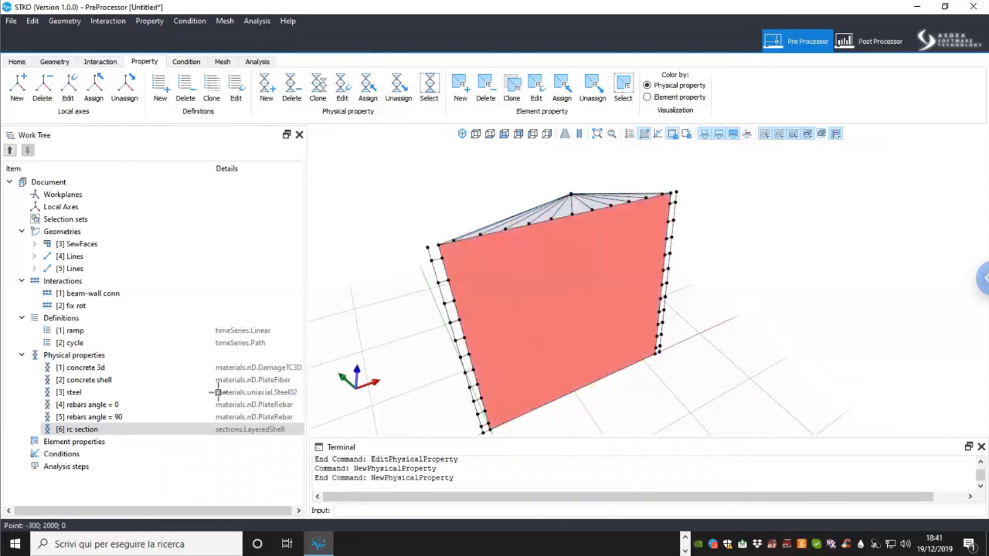
drag(106, 431, 357, 330)
middle_drag(560, 347, 604, 330)
key(Escape)
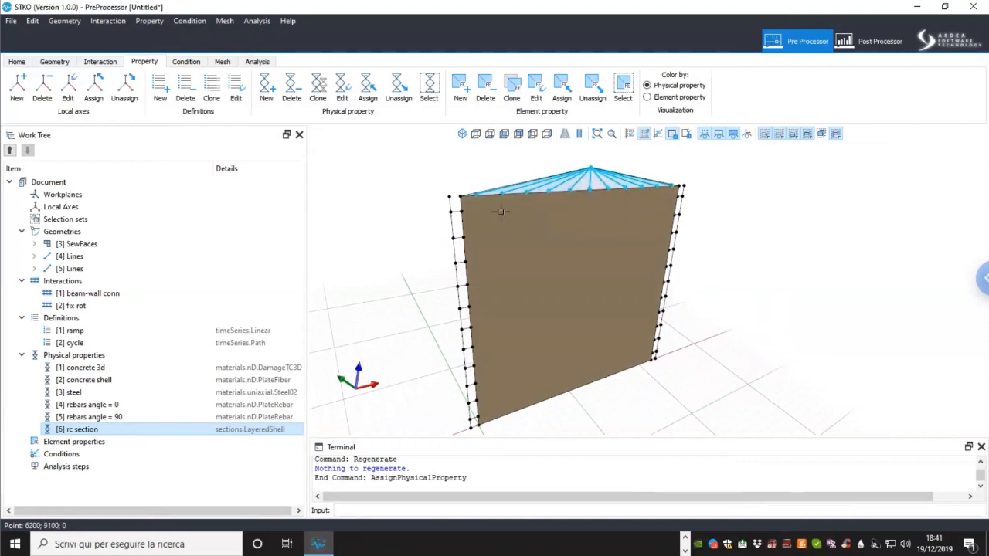
Step: Add another physical property named "elastic shell"
click(105, 356)
right_click(104, 358)
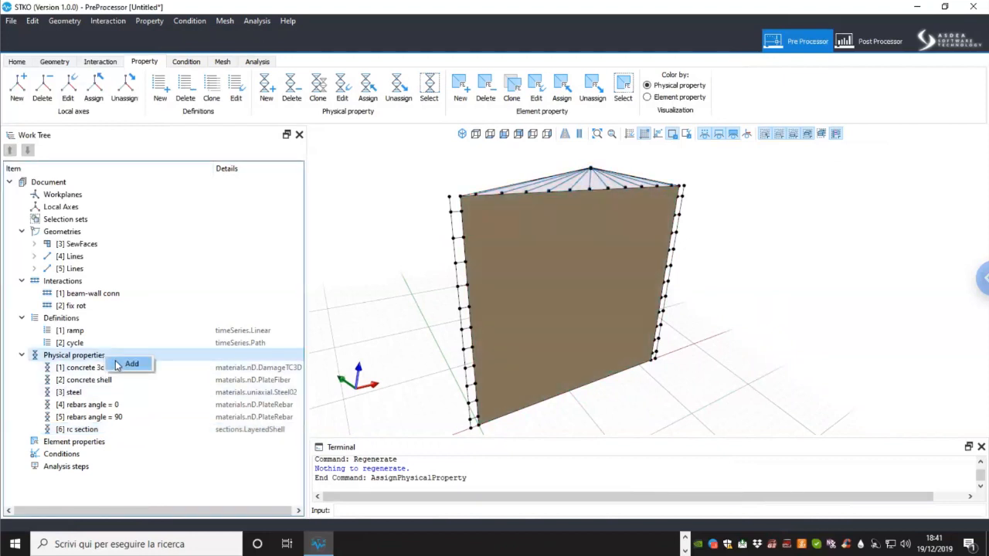
click(119, 365)
drag(262, 68, 176, 67)
text(elastic shell)
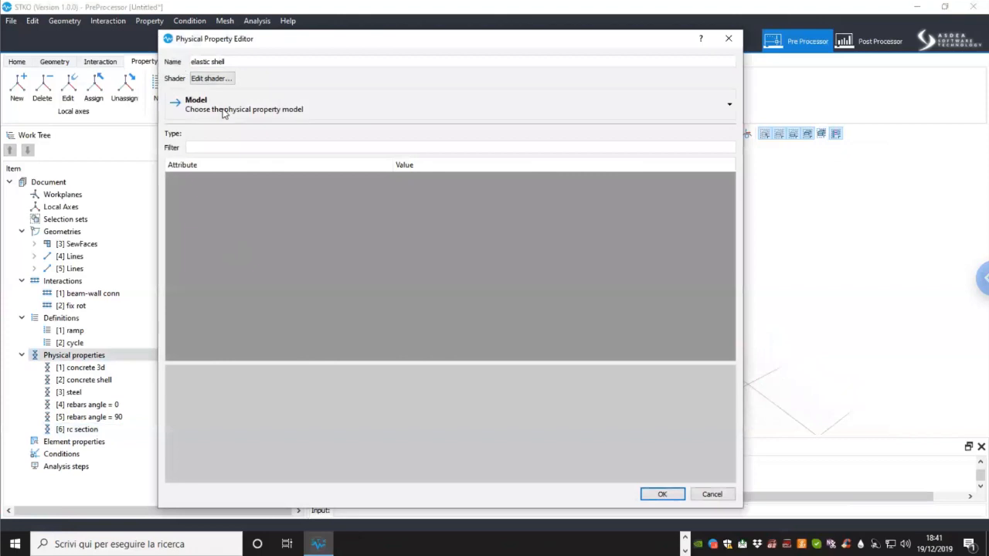
Step: Choose the ElasticMembranePlateSection section as the elastic shell property's model
click(223, 112)
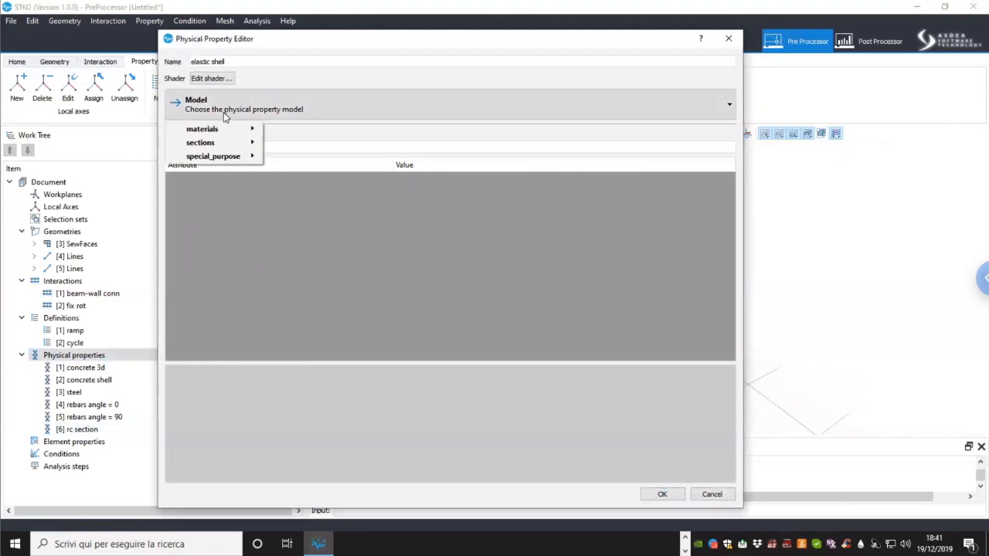
mouse_move(224, 143)
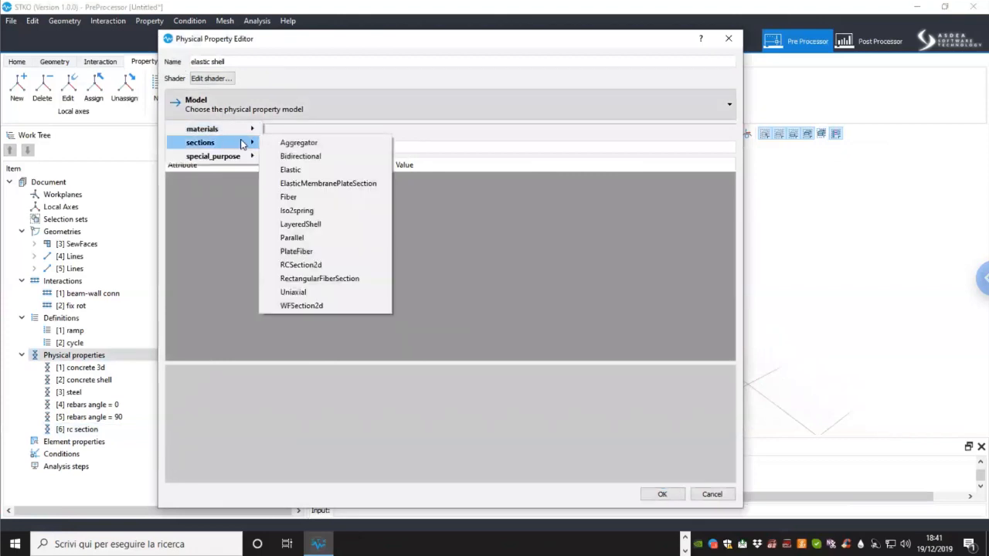
click(316, 187)
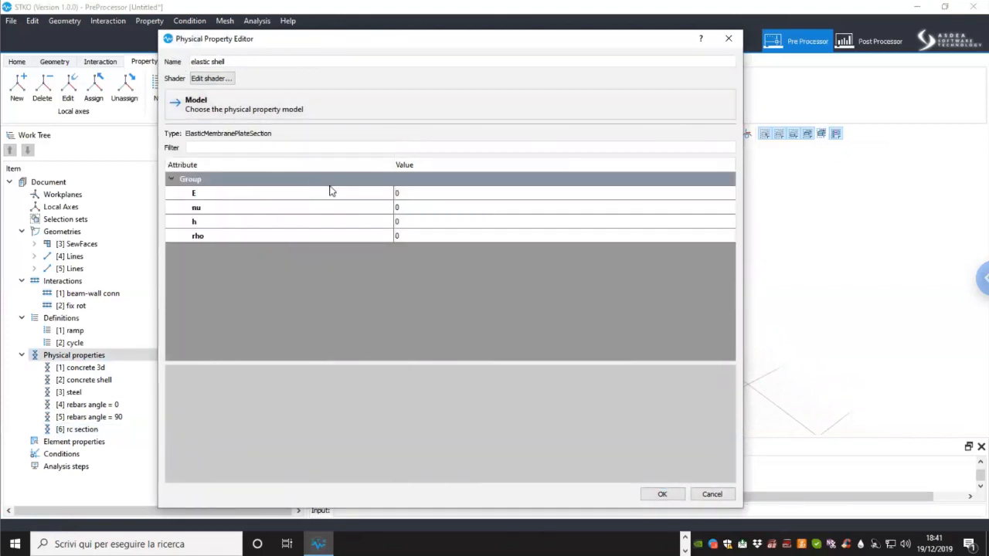
Step: Set the elastic shell's E to 1e+10, nu to 0.2 and h to 100, and save the property
double_click(412, 198)
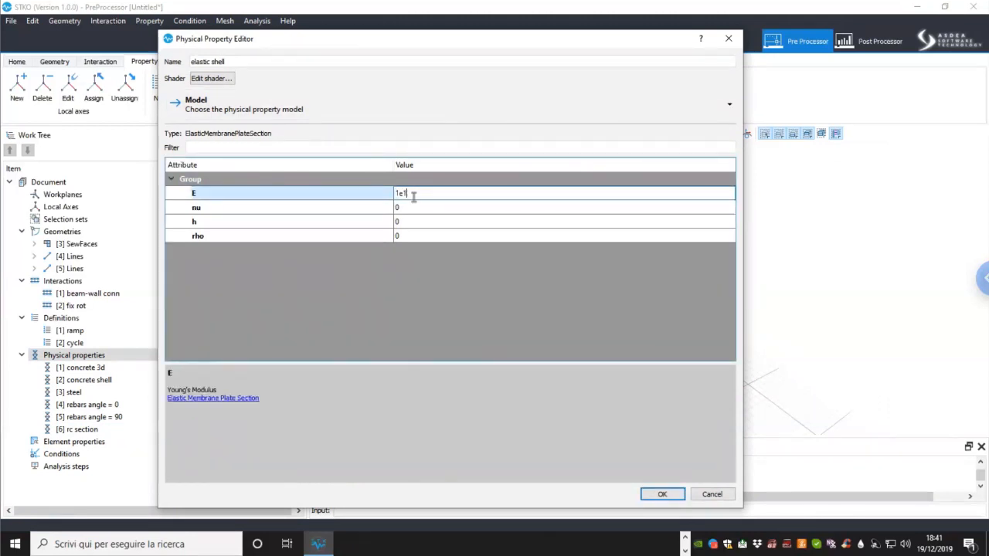
double_click(417, 209)
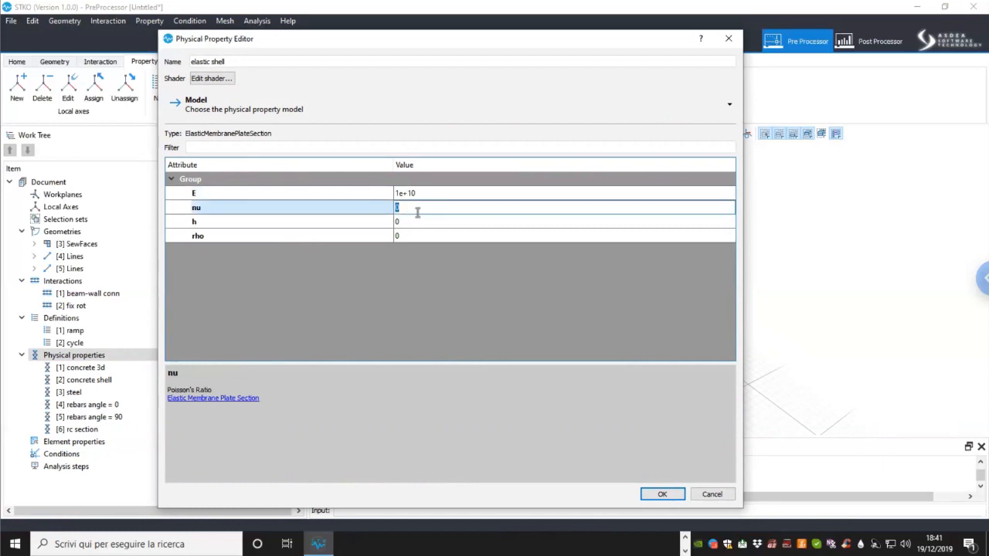
double_click(436, 222)
text(100)
click(462, 304)
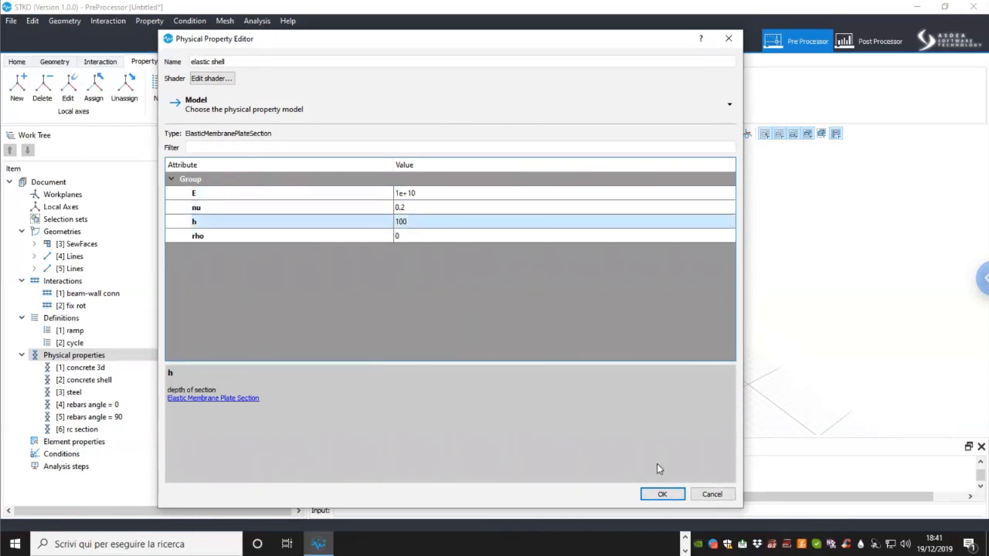
click(660, 496)
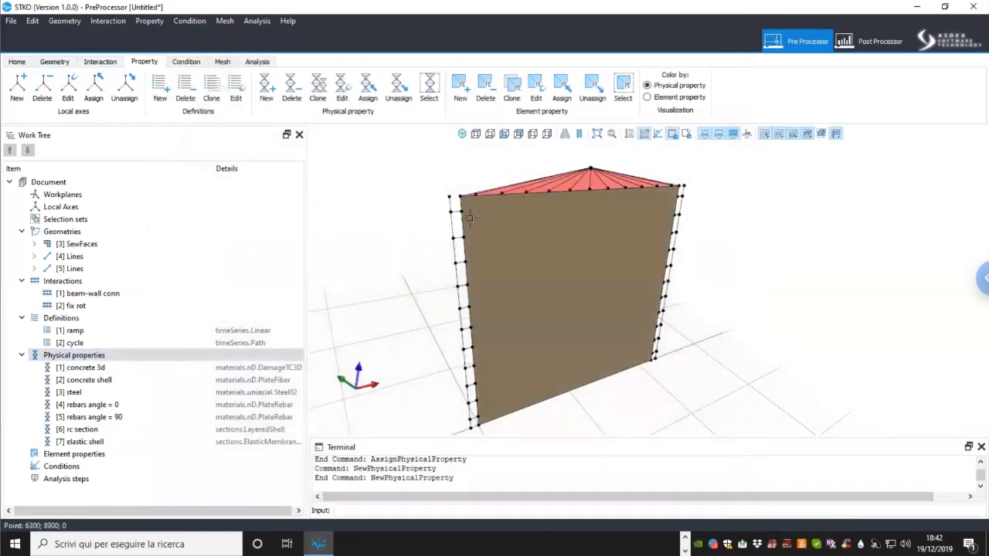
Step: Assign the elastic shell property to the triangular face on top of the wall
drag(108, 441, 433, 343)
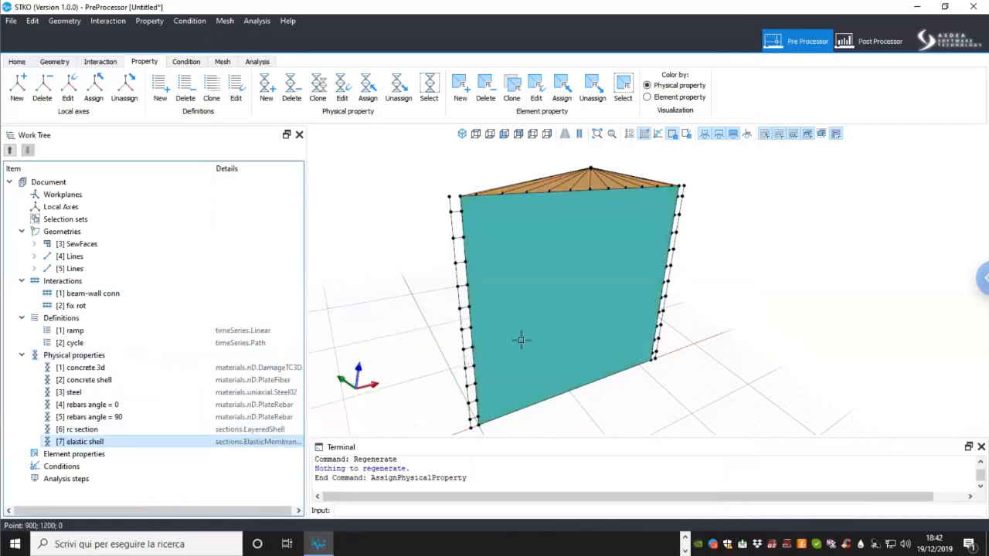
scroll(572, 338, down, 3)
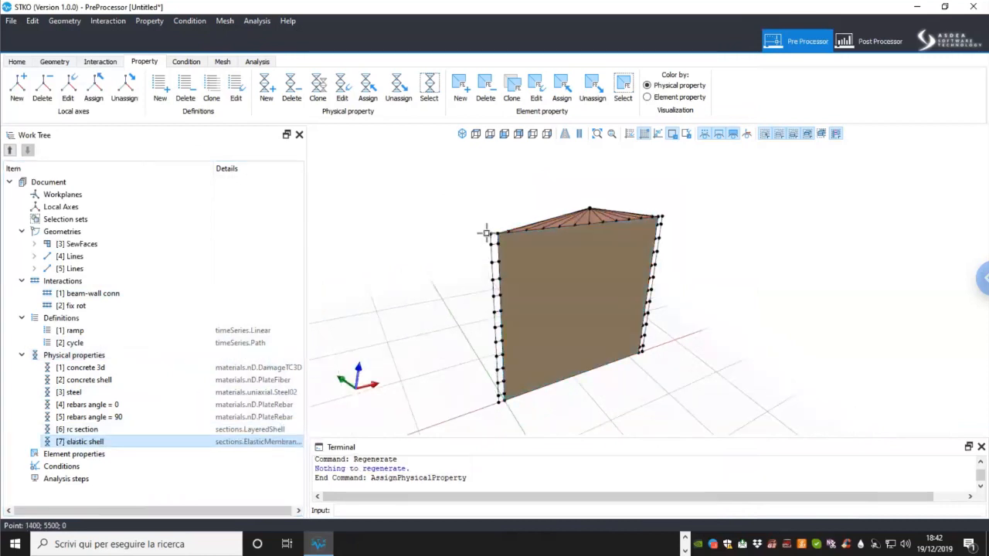
Step: Add a physical property named "concrete" that uses the uniaxial Concrete01 material model
right_click(97, 355)
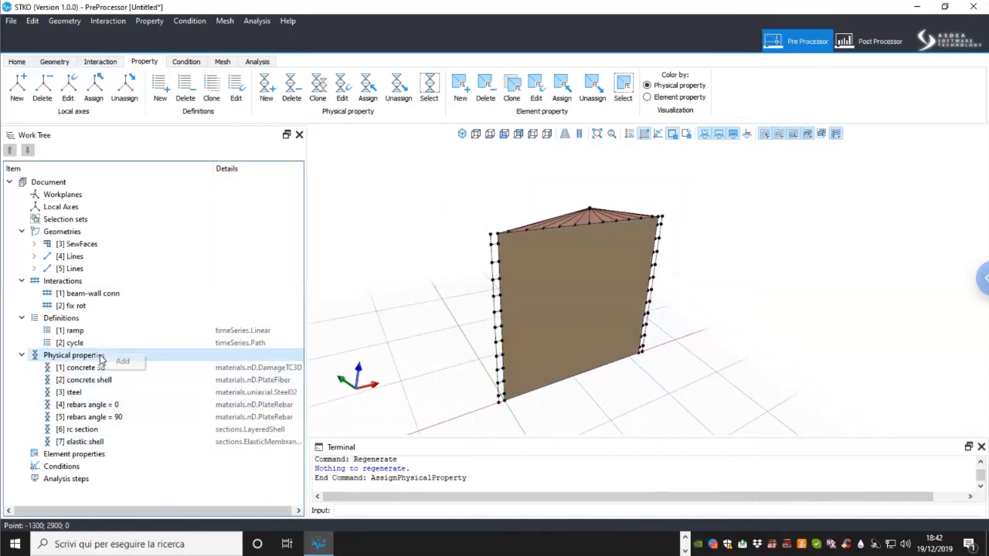
click(120, 361)
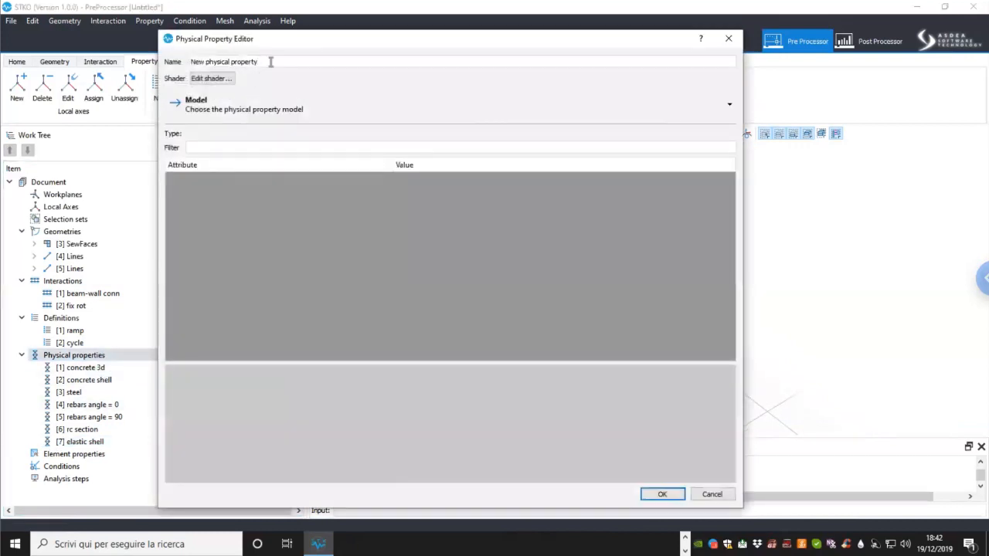
drag(271, 62, 171, 63)
text(c)
click(262, 113)
mouse_move(243, 130)
mouse_move(292, 144)
mouse_move(371, 156)
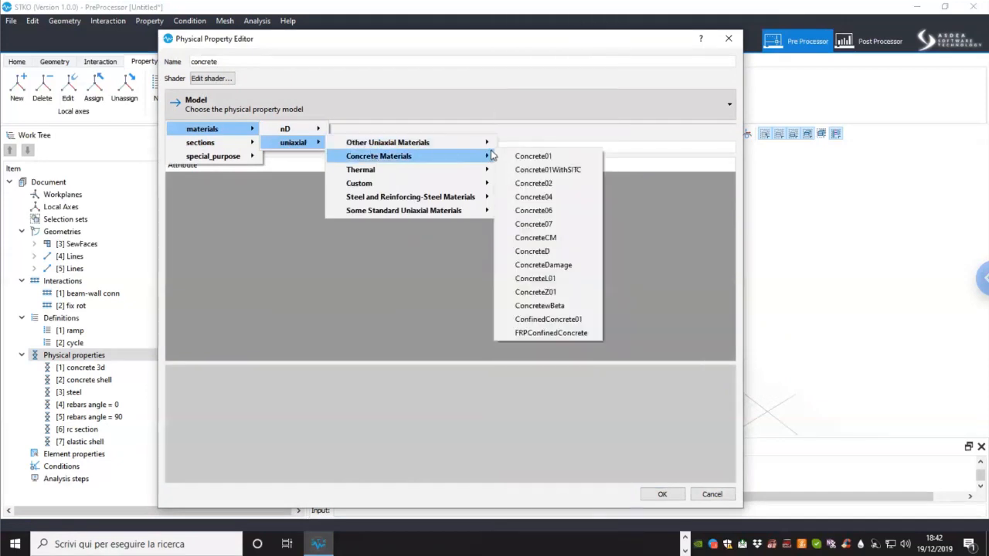
click(534, 156)
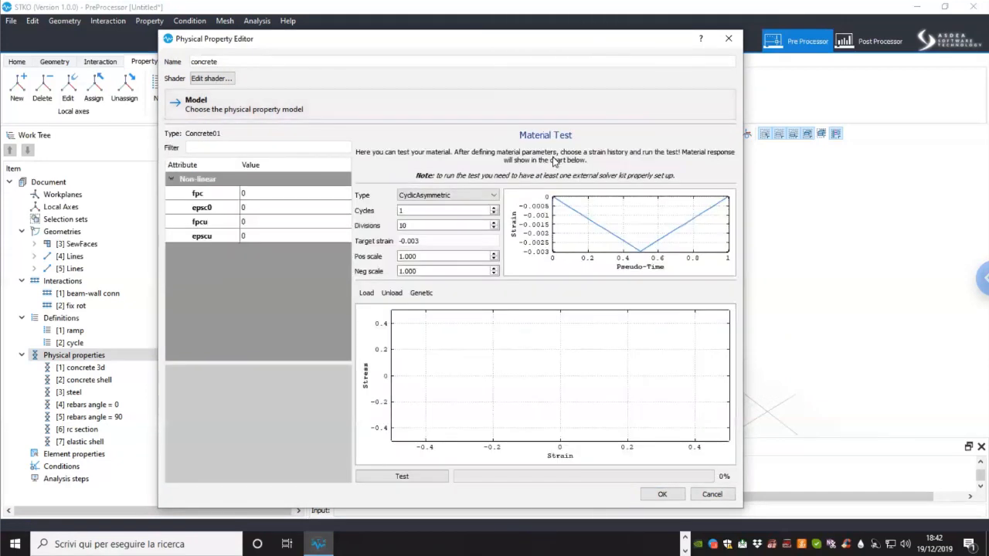
Step: Set the concrete's fpc to -28.7, epsc0 to -0.002, fpcu to -5 and epscu to -0.1, and save the property
double_click(302, 193)
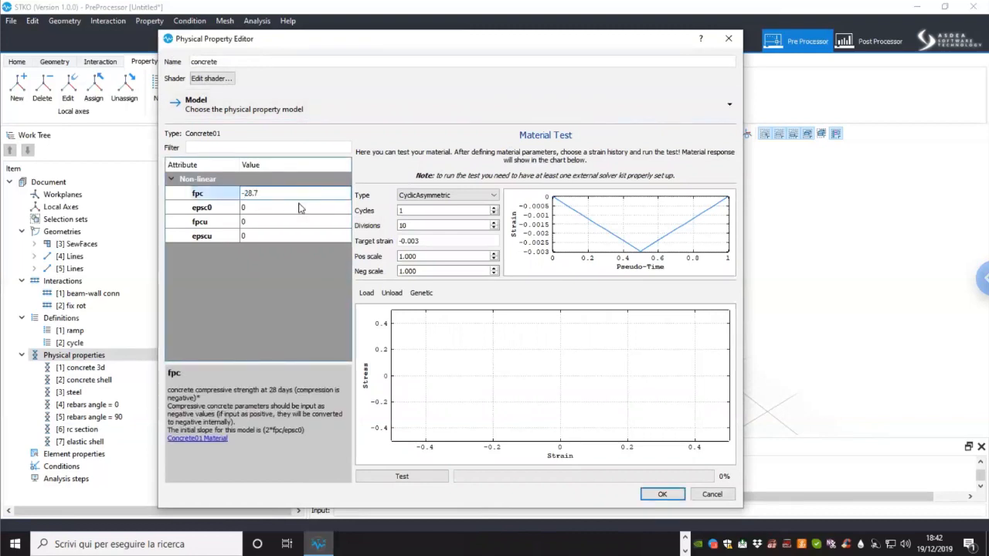
double_click(300, 207)
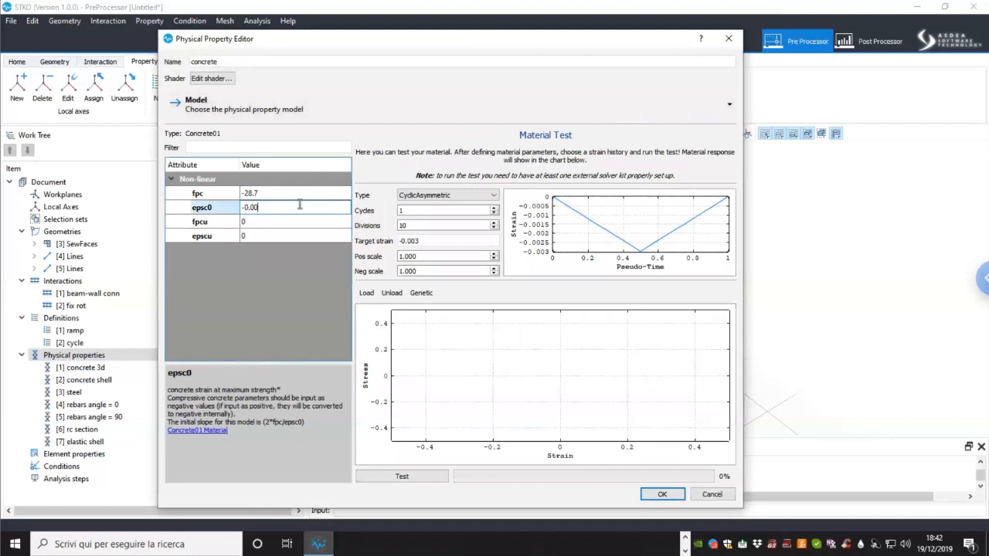
double_click(309, 221)
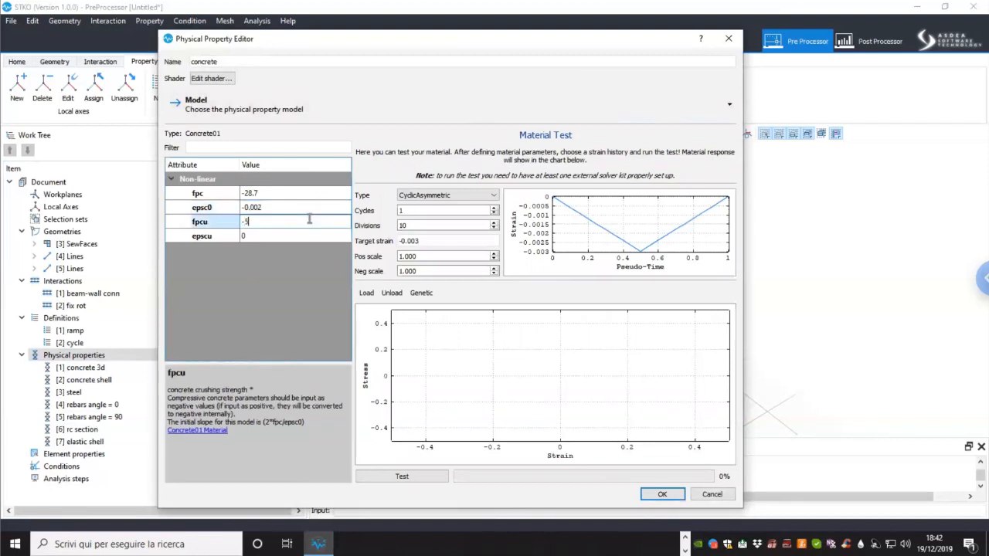
double_click(301, 235)
text(-0.1)
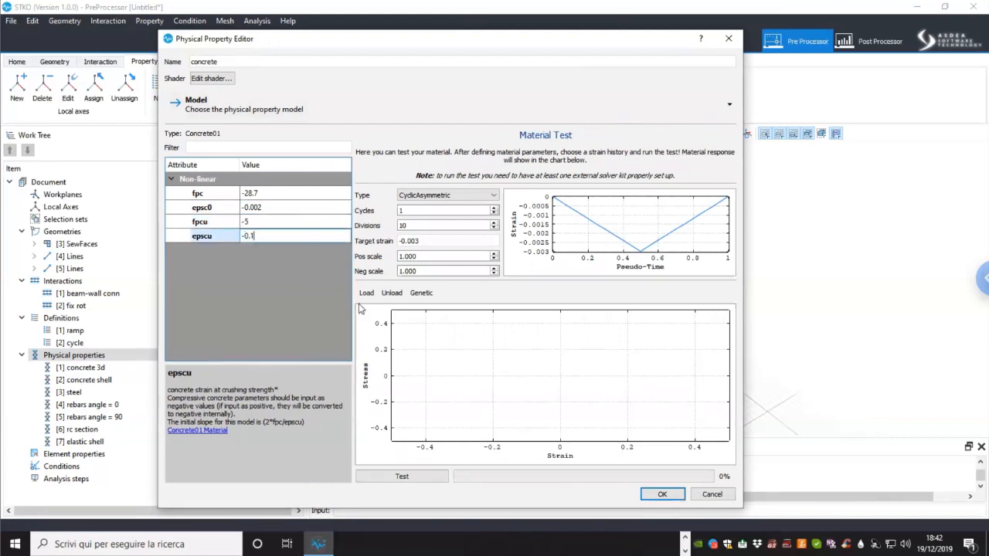
key(Return)
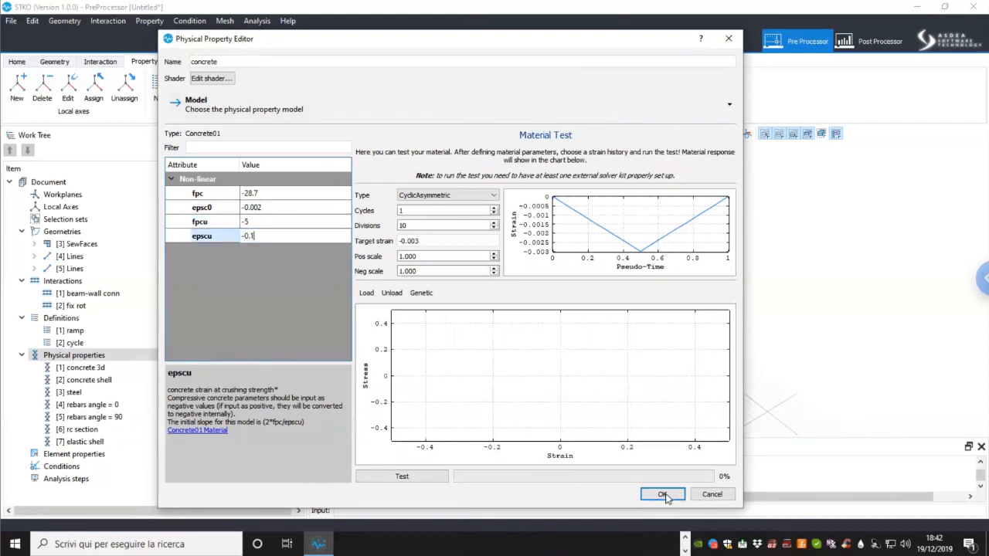
click(663, 494)
Step: Add a physical property named "fib sec" that uses the RectangularFiberSection model
click(98, 356)
right_click(99, 358)
click(121, 362)
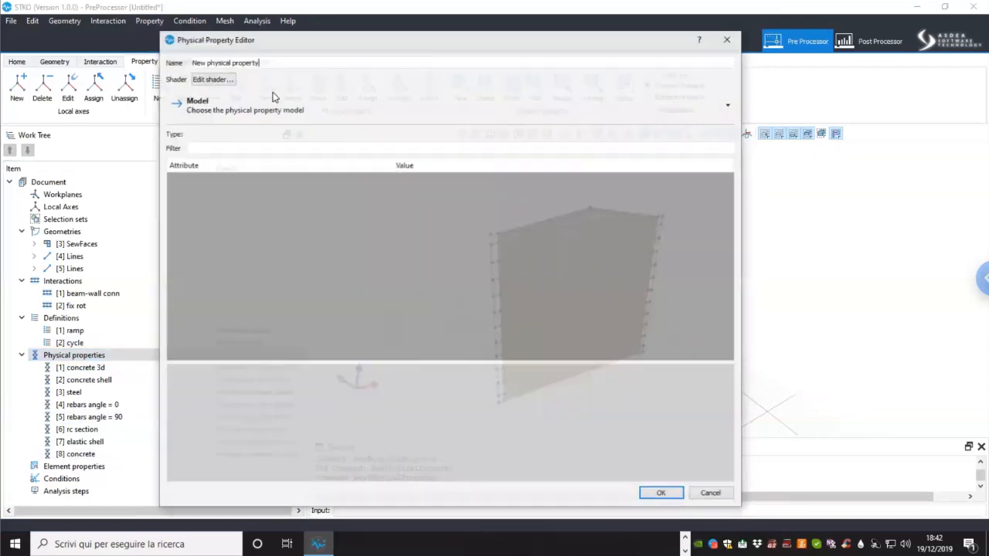
text(fib sec)
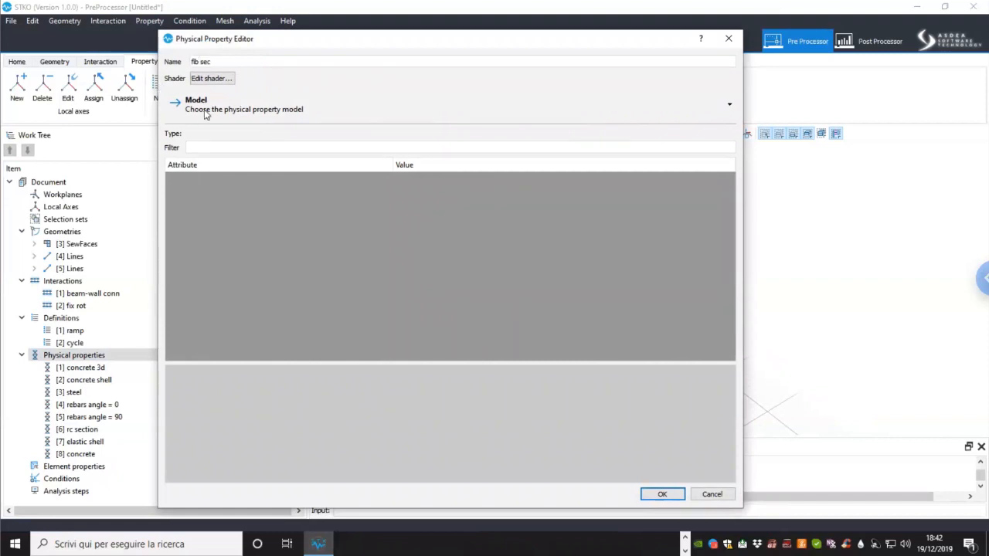
click(205, 113)
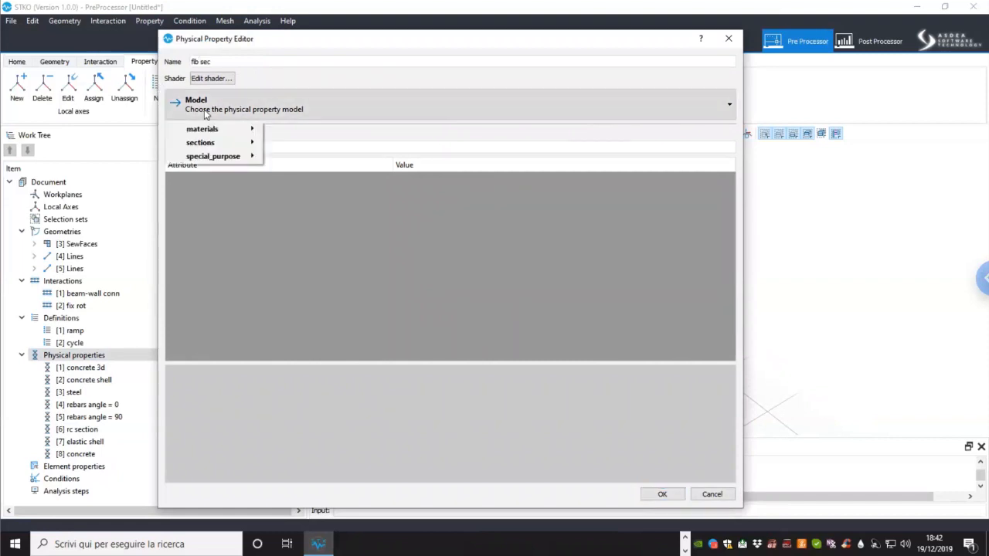
mouse_move(210, 144)
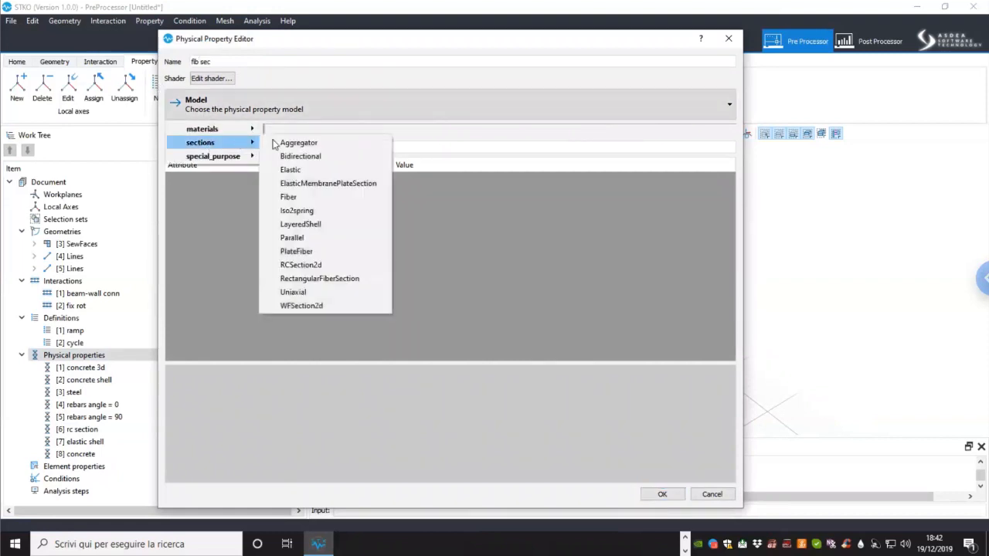
click(320, 279)
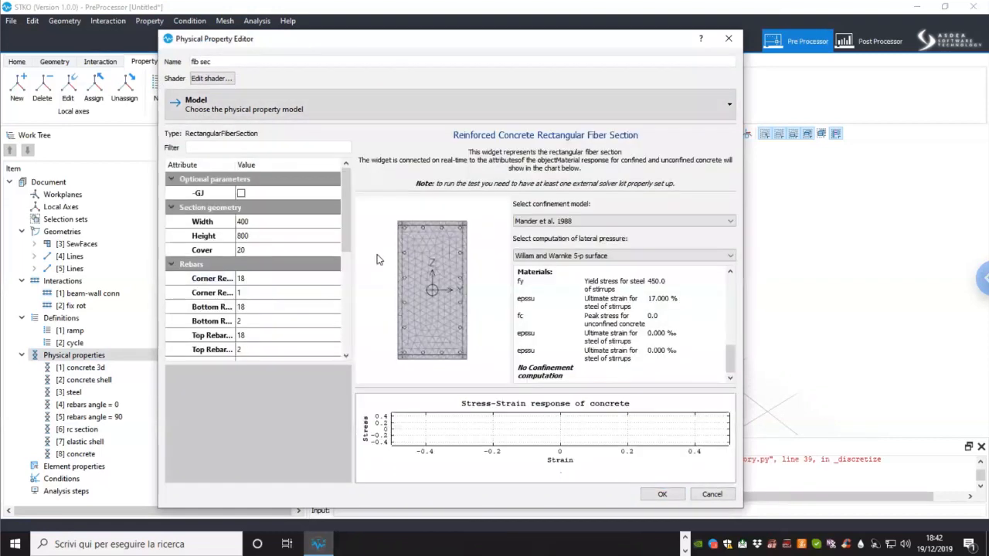
Step: Enable the fiber section's optional torsional stiffness and set GJ to 1e10
click(273, 196)
click(260, 208)
text(1e10)
Step: Set the fiber section's width to 150, height to 200 and cover to 10
click(260, 236)
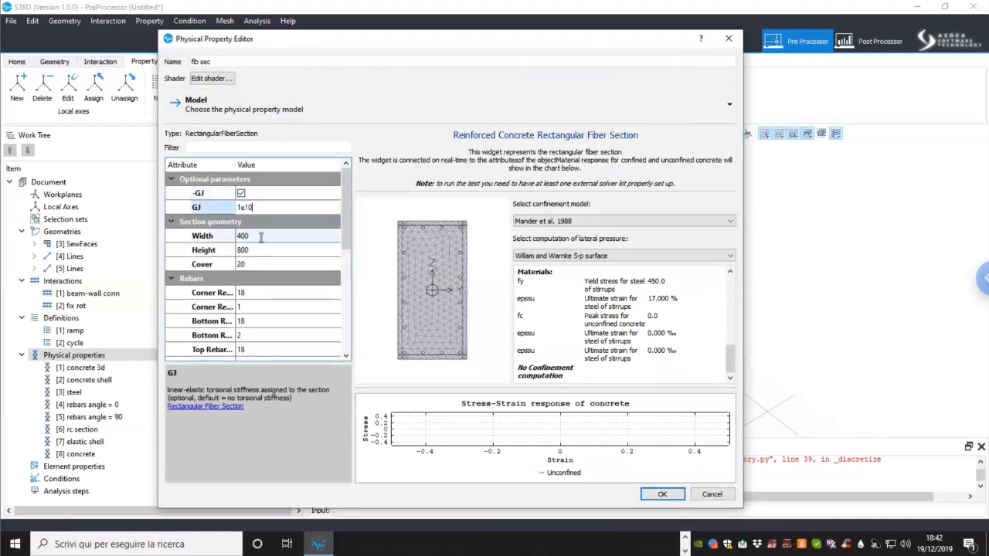
click(260, 235)
text(150)
double_click(285, 250)
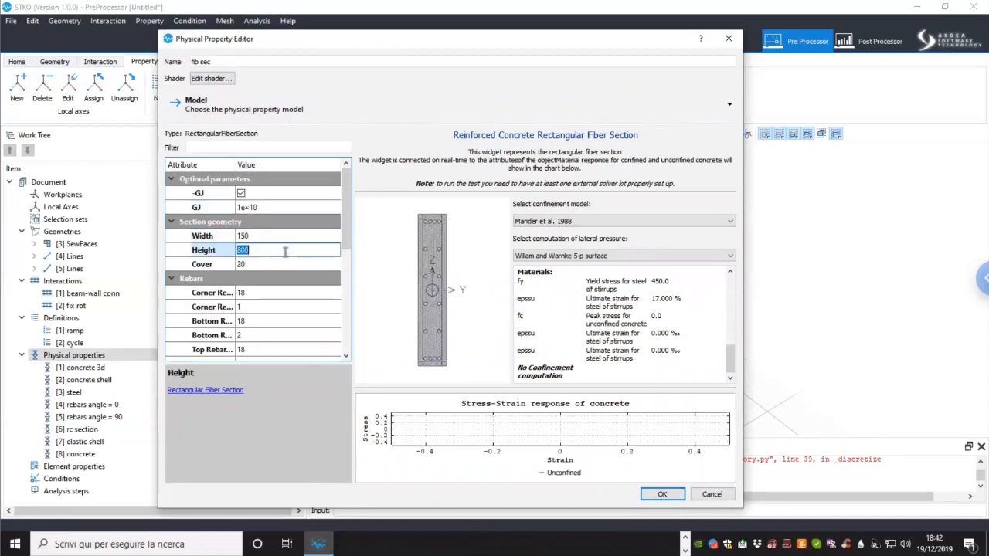
text(200)
double_click(283, 264)
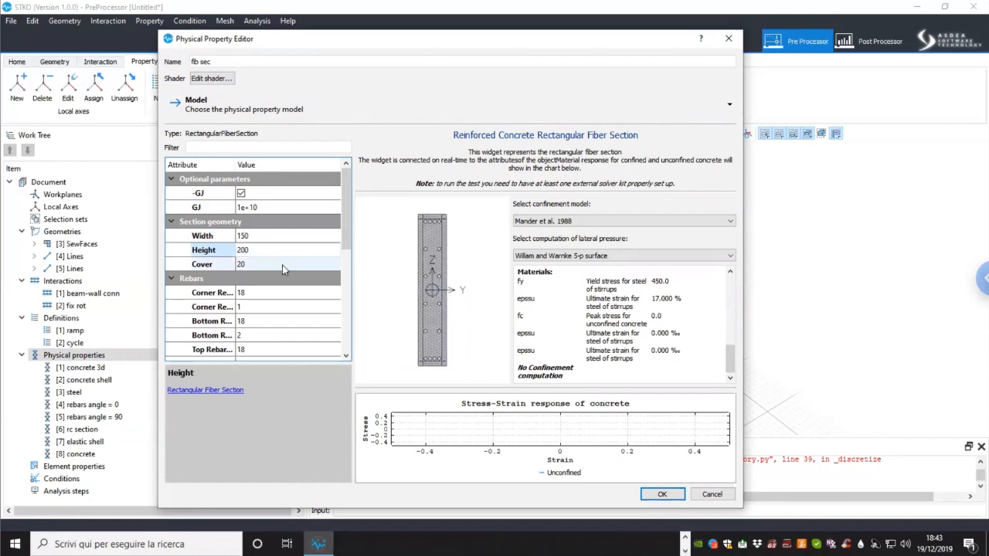
text(10)
key(Return)
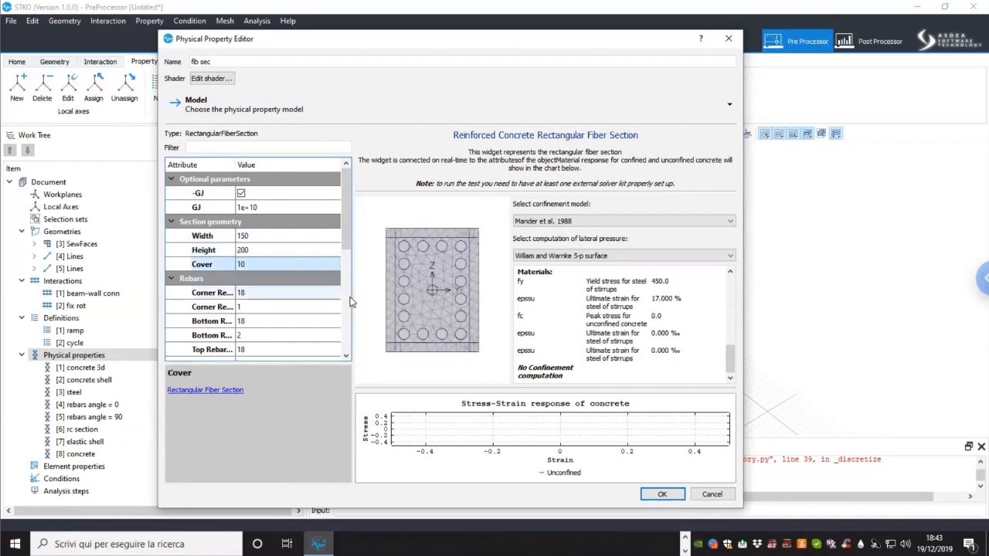
Step: Set the corner, bottom and top rebar diameters to 12, with one bottom bar and one top bar
drag(350, 245, 350, 276)
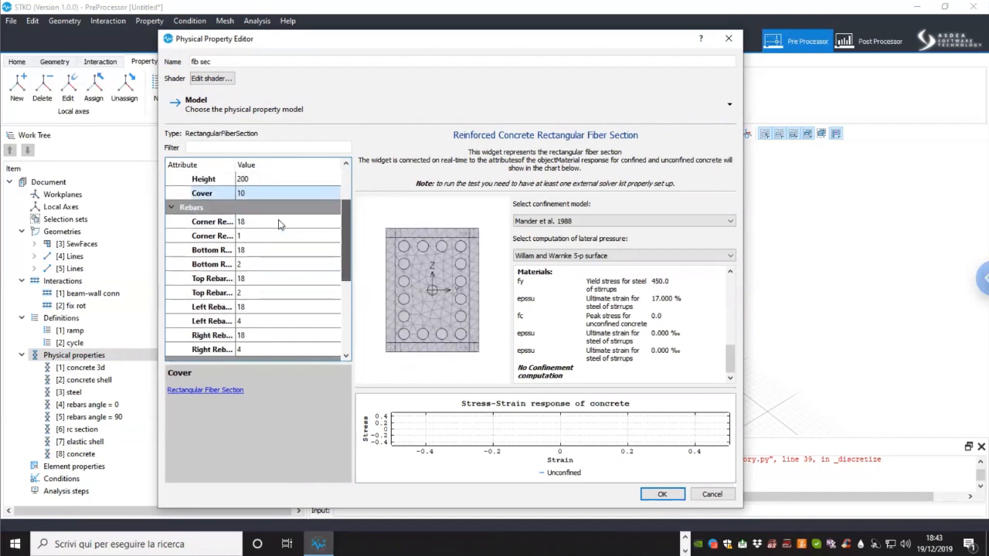
double_click(278, 221)
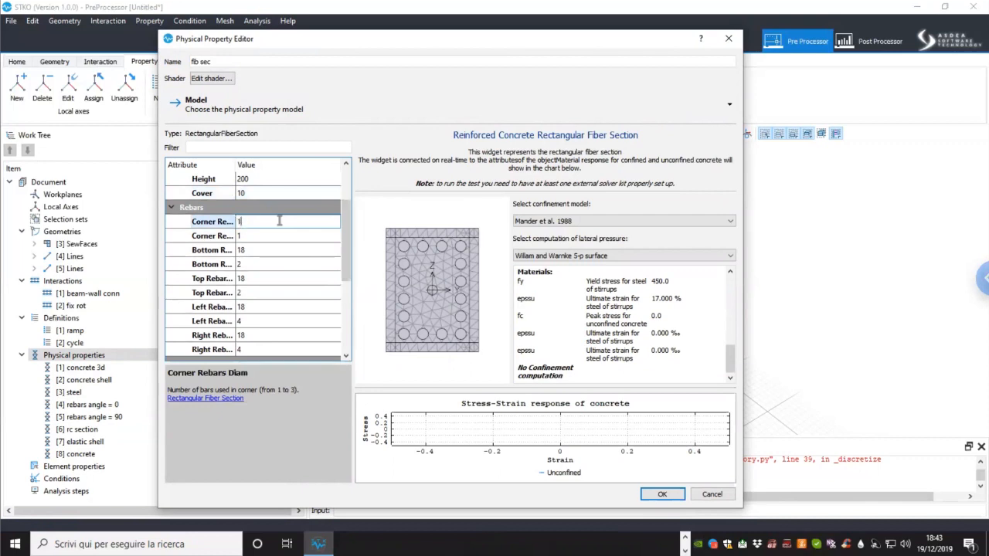
double_click(272, 248)
text(12)
double_click(264, 265)
text(1)
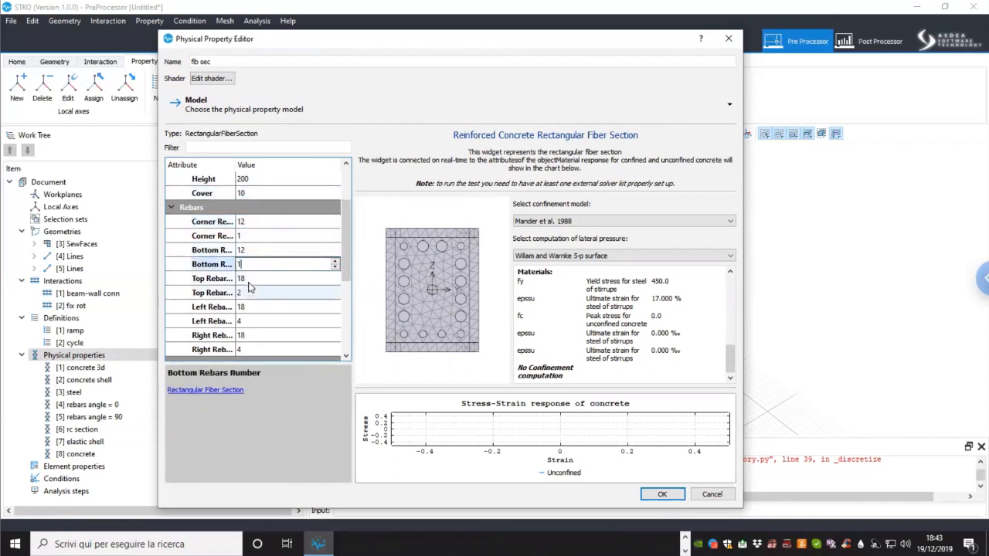
double_click(251, 280)
text(12)
double_click(257, 294)
text(1)
Step: Set the left and right rebars of the fiber section to one bar of diameter 12 on each side
double_click(249, 308)
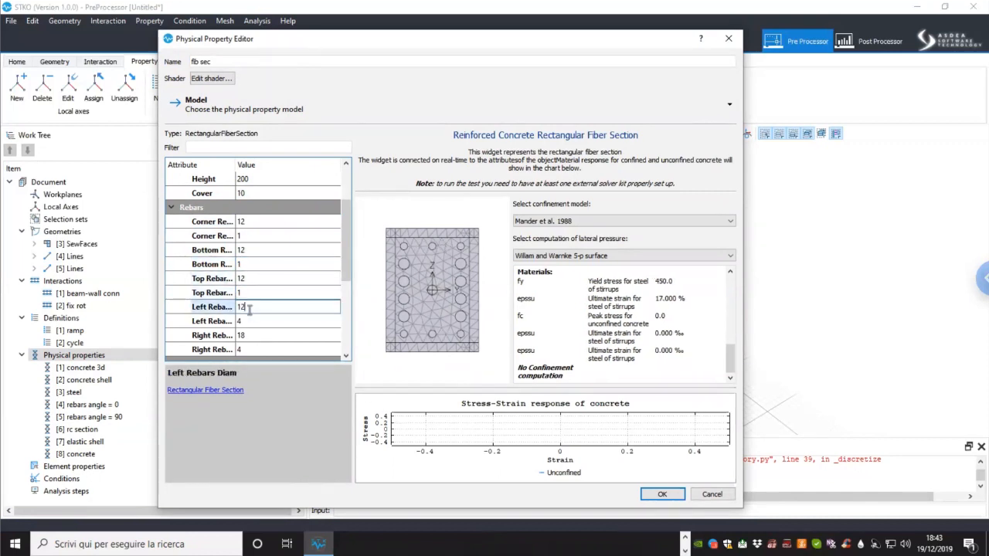
double_click(251, 320)
text(1)
double_click(251, 335)
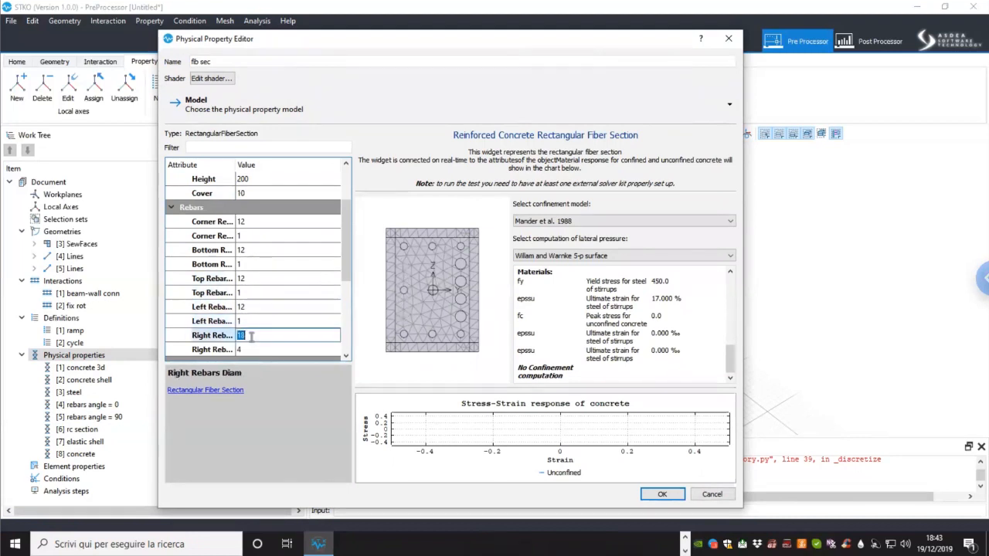
text(12)
double_click(255, 349)
text(1)
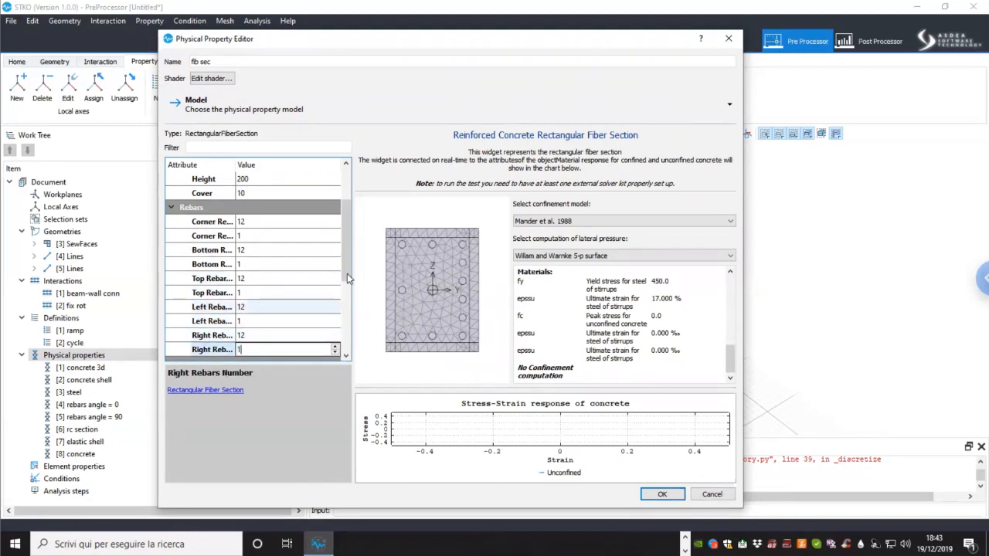
Step: Assign the concrete material to the section's core and cover and steel to its rebars, and save the fiber section
scroll(311, 314, down, 3)
double_click(260, 279)
click(261, 279)
click(262, 300)
double_click(260, 292)
click(260, 292)
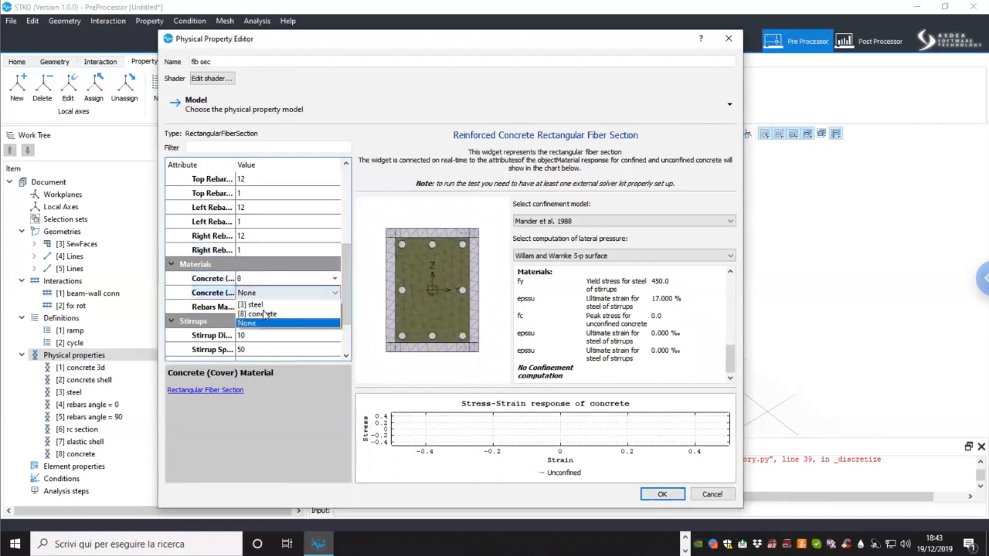
click(263, 313)
double_click(263, 309)
click(263, 309)
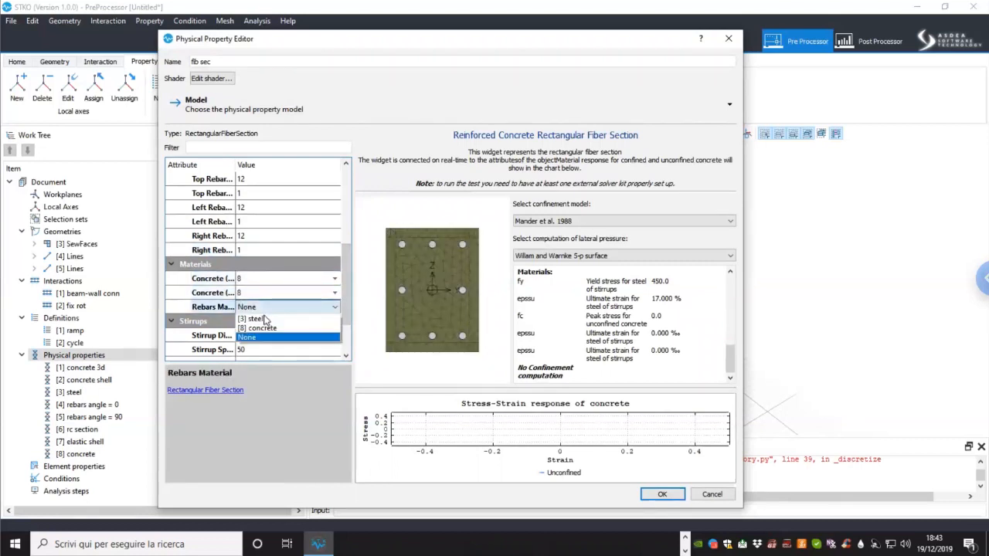
click(301, 319)
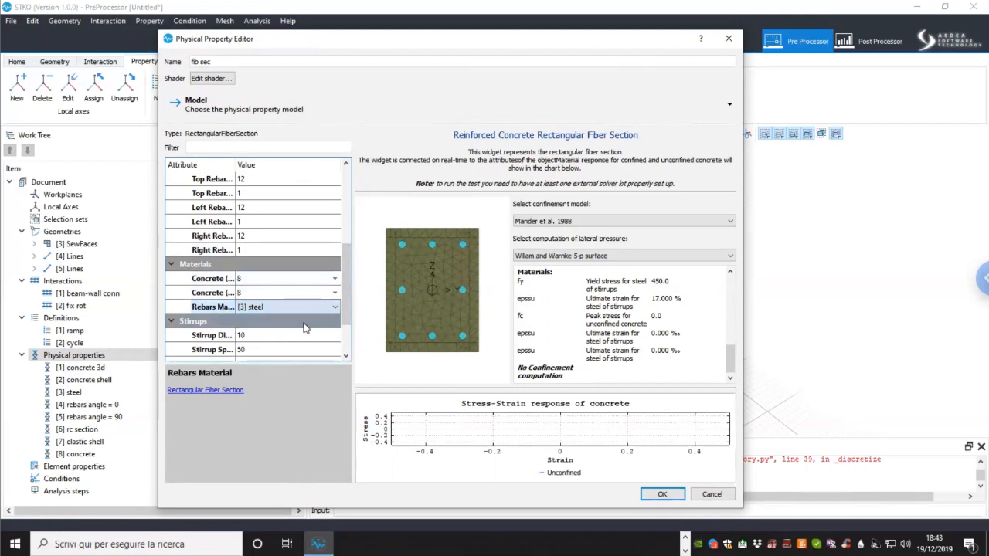
click(344, 333)
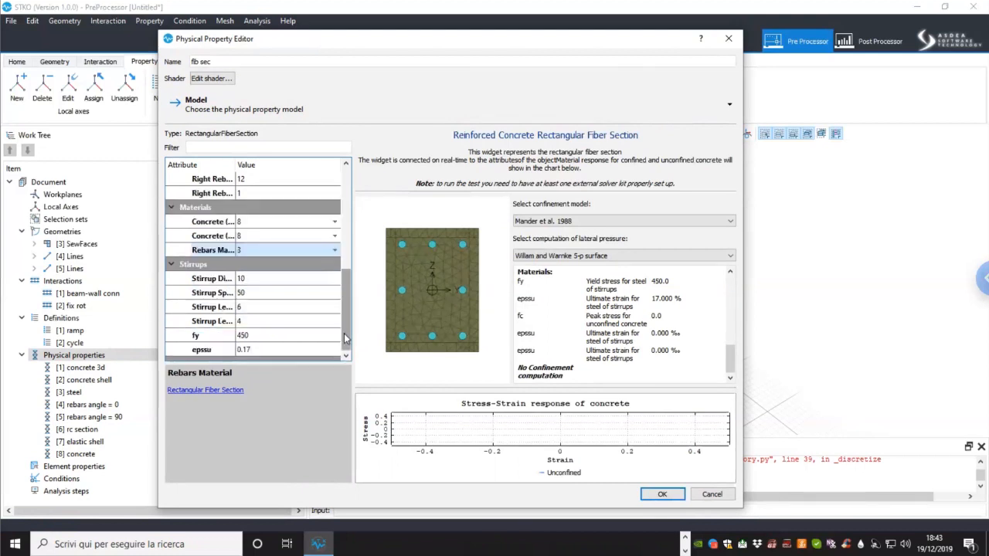
click(667, 496)
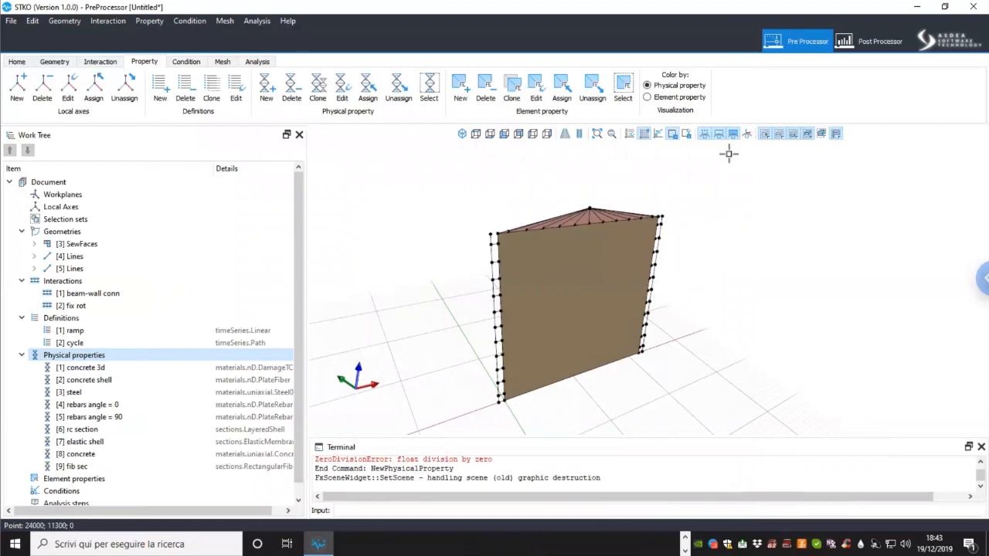
Step: Add a physical property named "beam prop" that uses the special-purpose BeamSectionProperty model
click(87, 466)
right_click(103, 355)
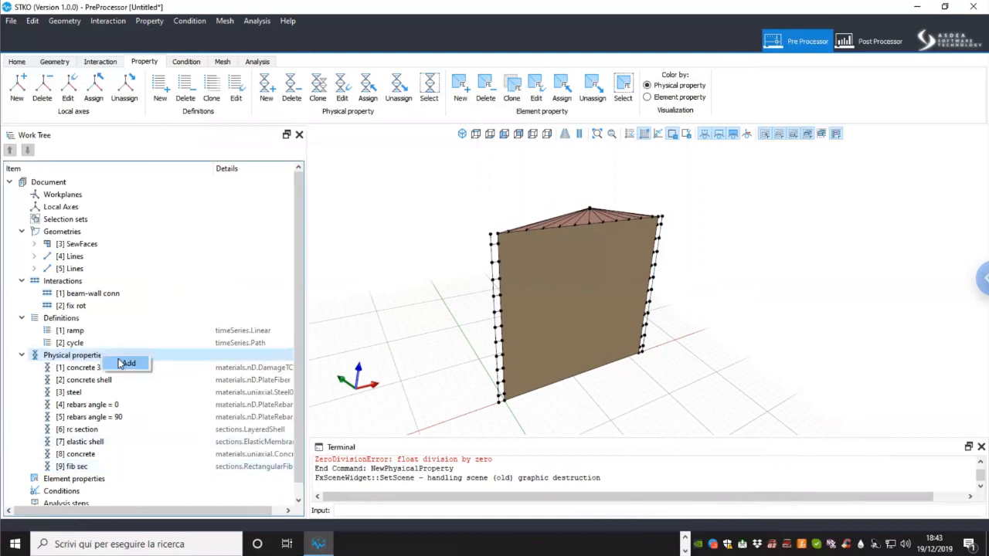
click(124, 363)
drag(267, 62, 143, 59)
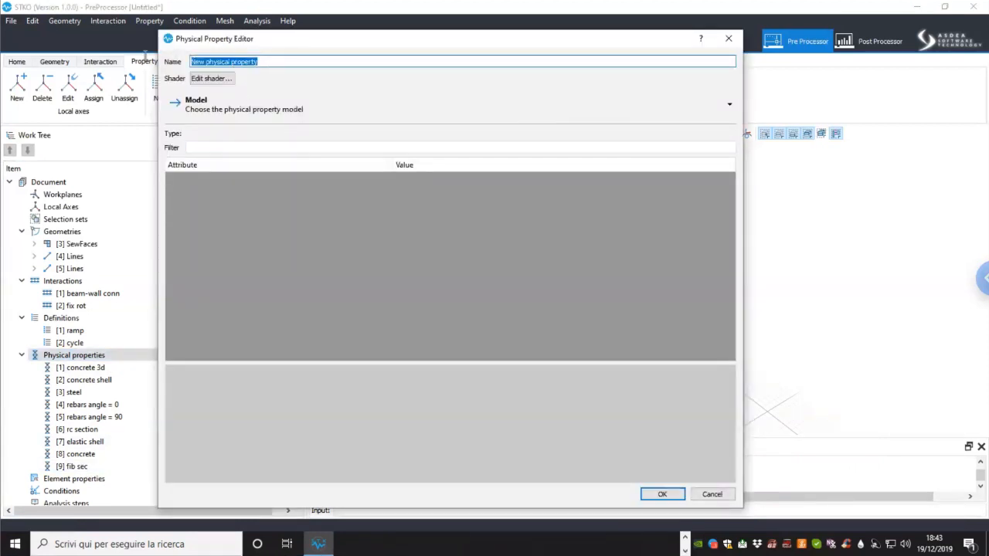
text(beam )
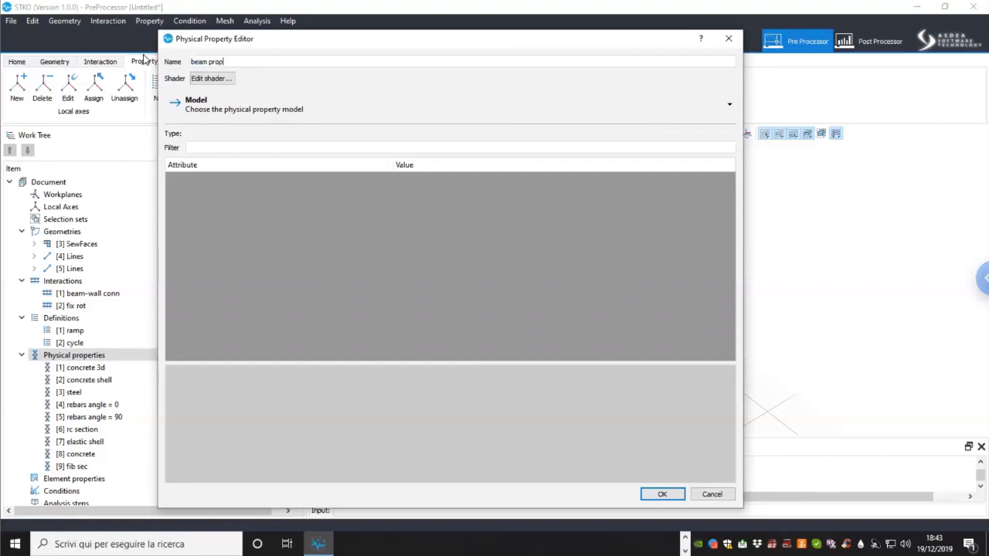
text(prop)
click(207, 106)
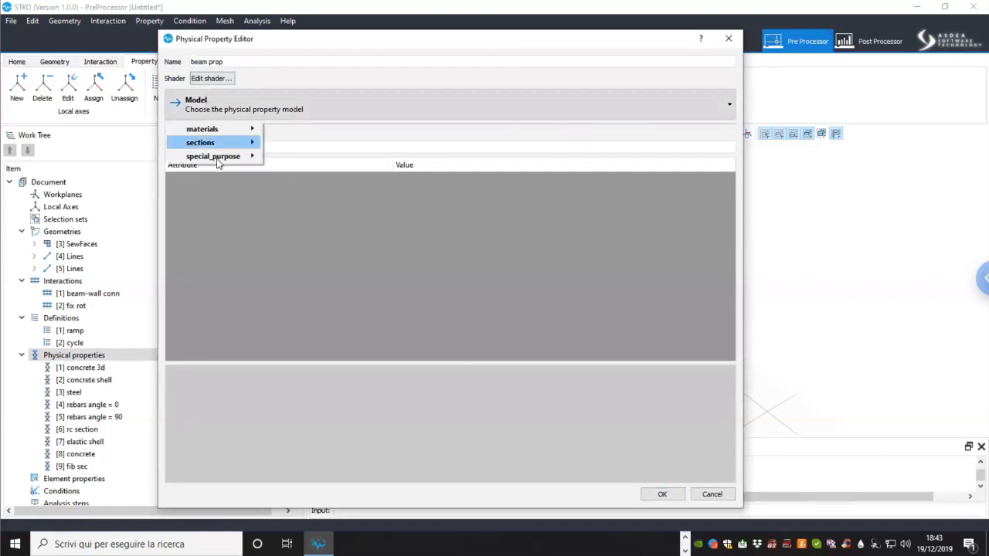
mouse_move(218, 157)
mouse_move(309, 156)
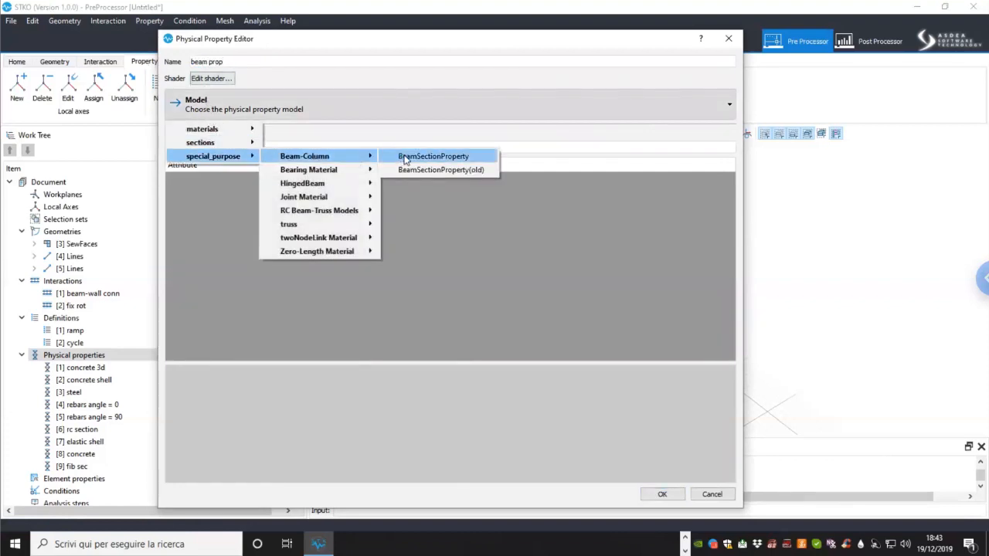
click(404, 157)
Step: Set the beam property's secTag to the fib sec section and save the property
click(428, 209)
click(429, 208)
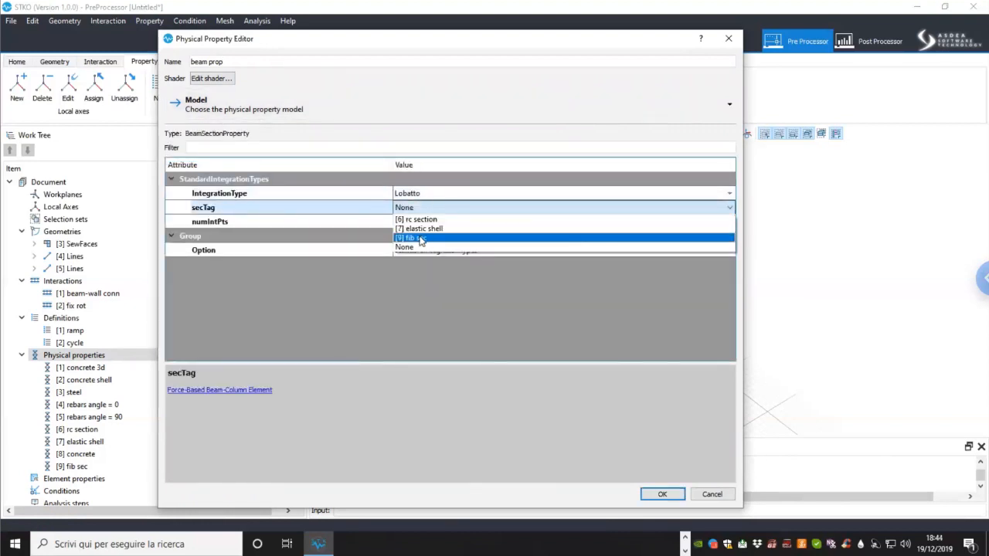
click(417, 239)
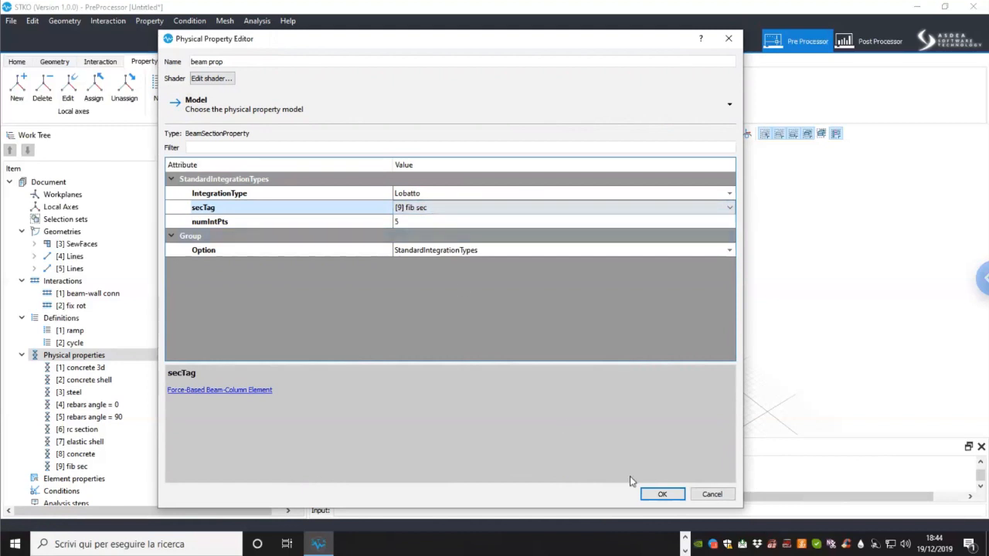
click(661, 494)
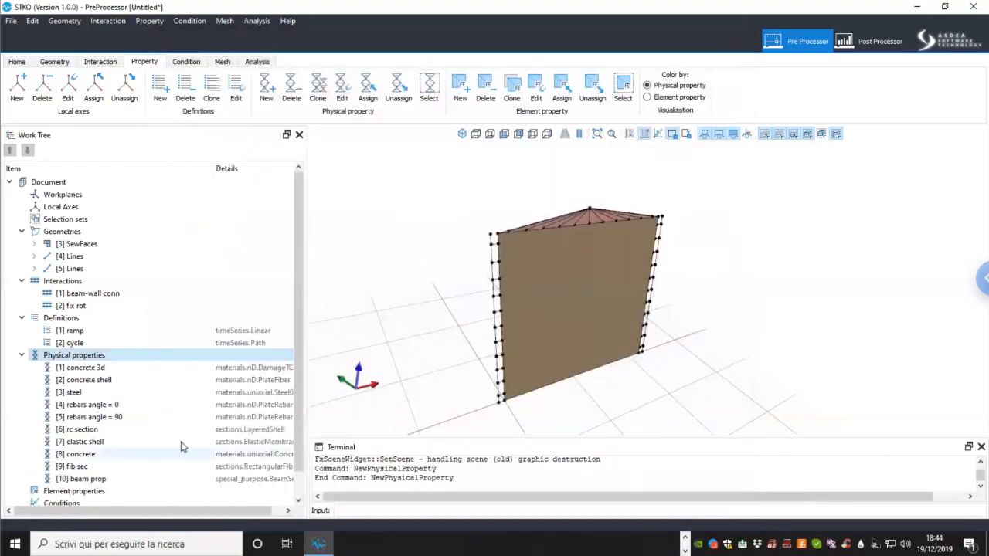
Step: Assign the beam prop physical property to both side beam lines of the wall
click(491, 289)
click(655, 257)
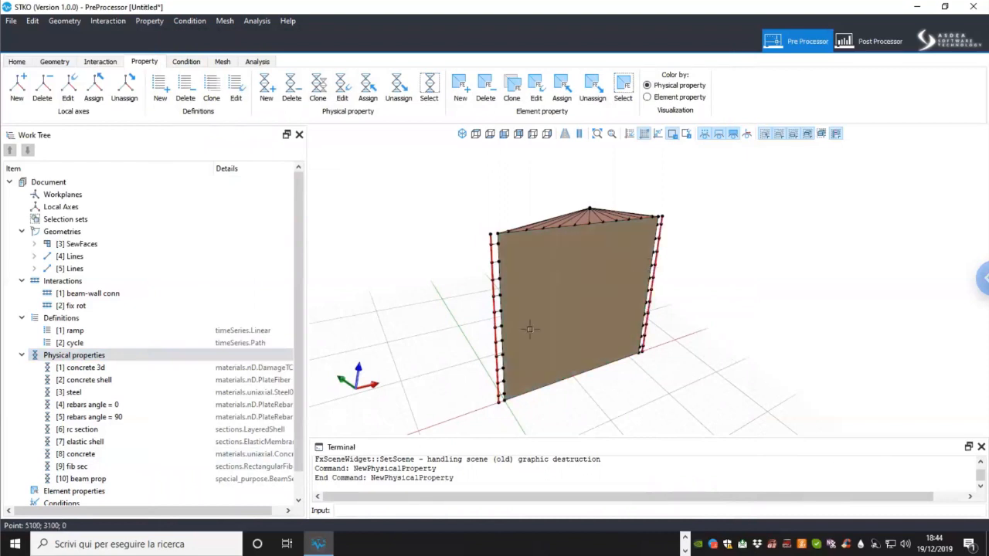
drag(99, 478, 394, 320)
middle_drag(514, 336, 547, 352)
middle_drag(765, 298, 583, 346)
scroll(483, 300, up, 3)
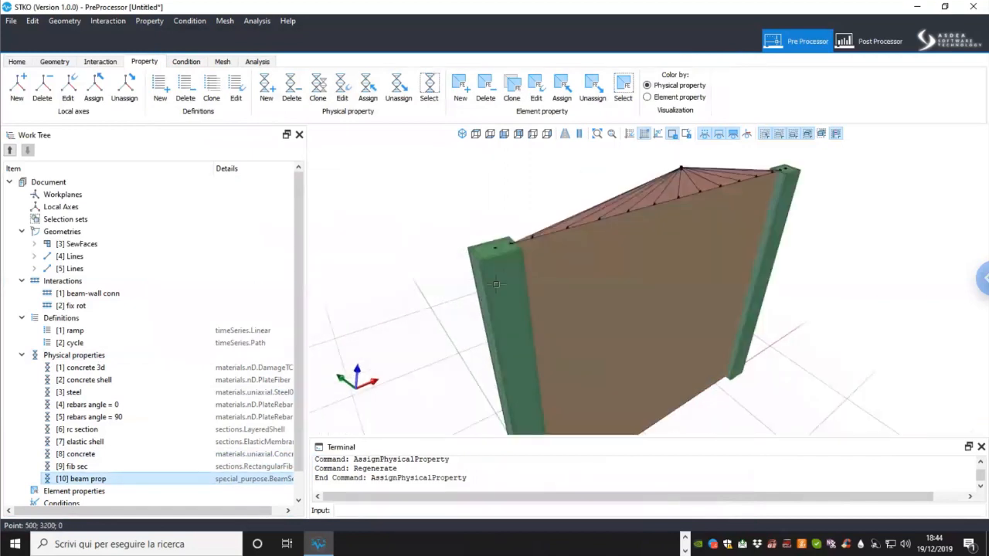
scroll(503, 301, down, 3)
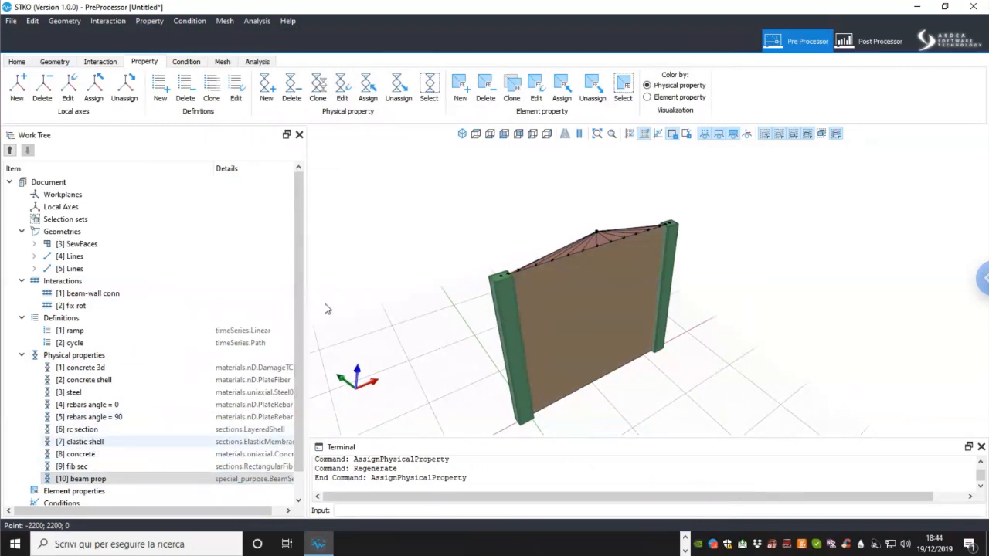
Step: Display the local axes on the model and examine their orientation on the wall and side beams
click(56, 208)
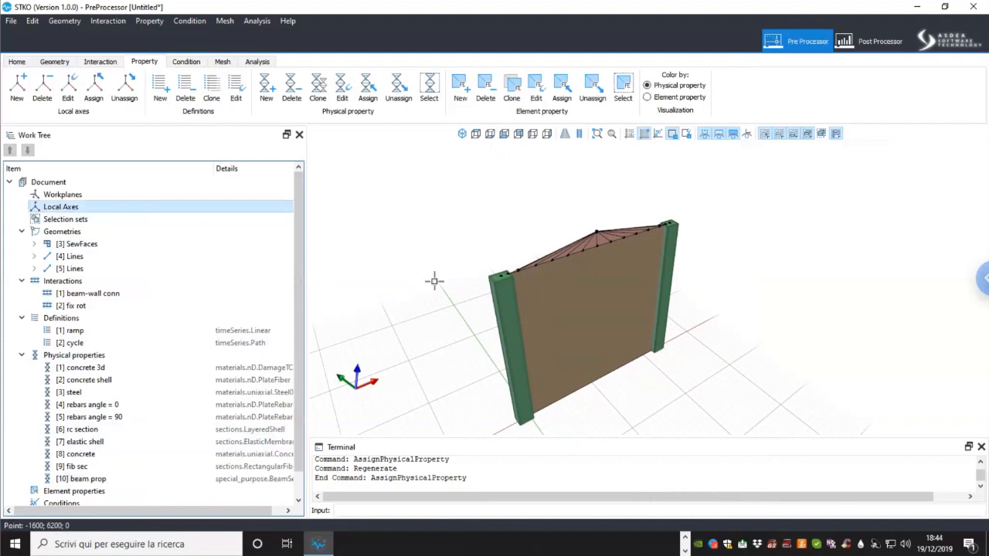
middle_drag(647, 316, 638, 348)
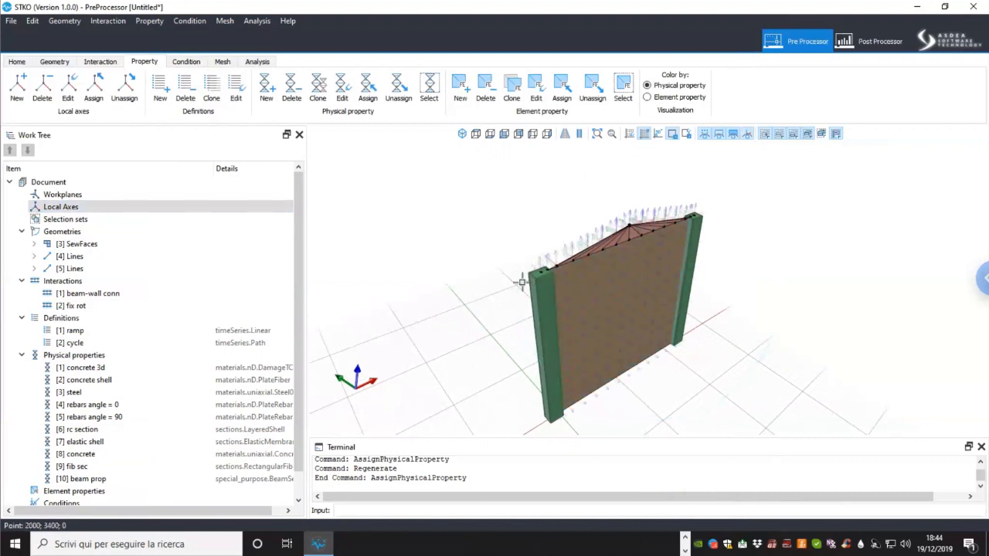
scroll(534, 277, up, 5)
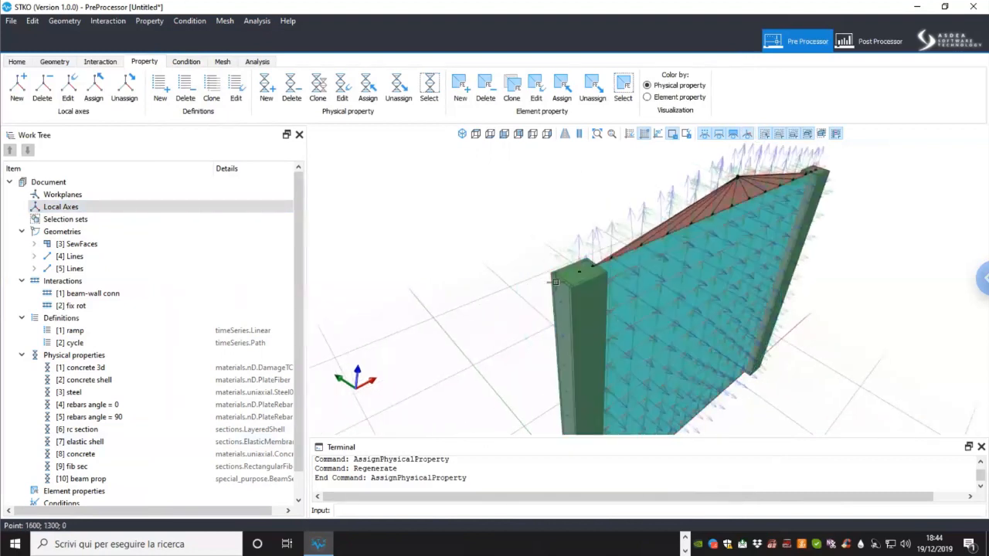
middle_drag(586, 313, 681, 274)
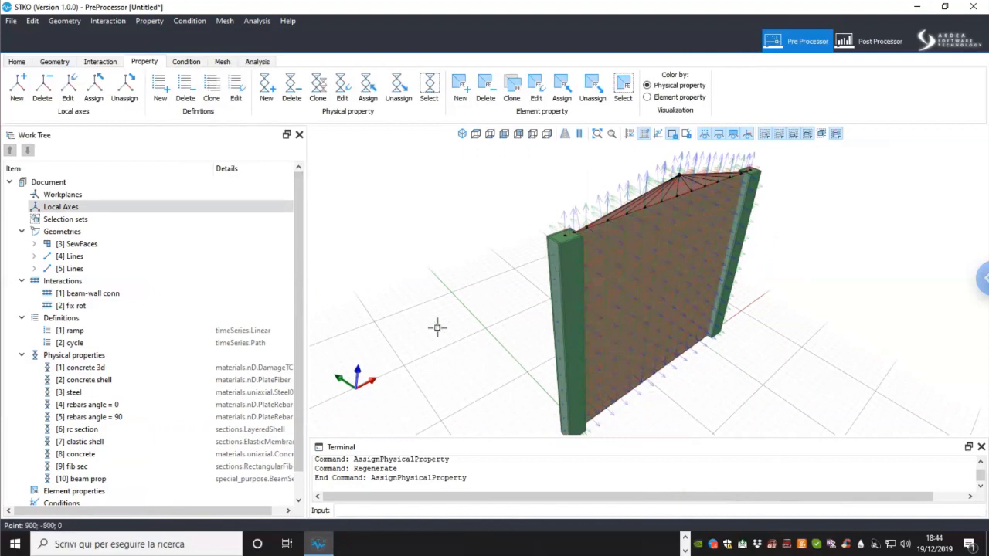
Step: Add rectangular local axes with origin at -1000, 0, 0, the X axis along global negative Y and the Y axis along global X
right_click(108, 207)
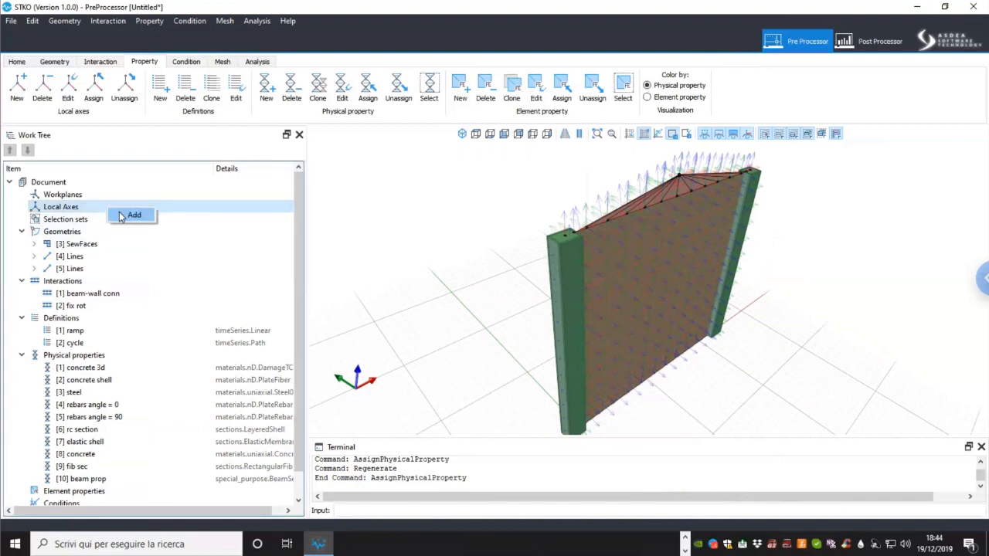
click(123, 216)
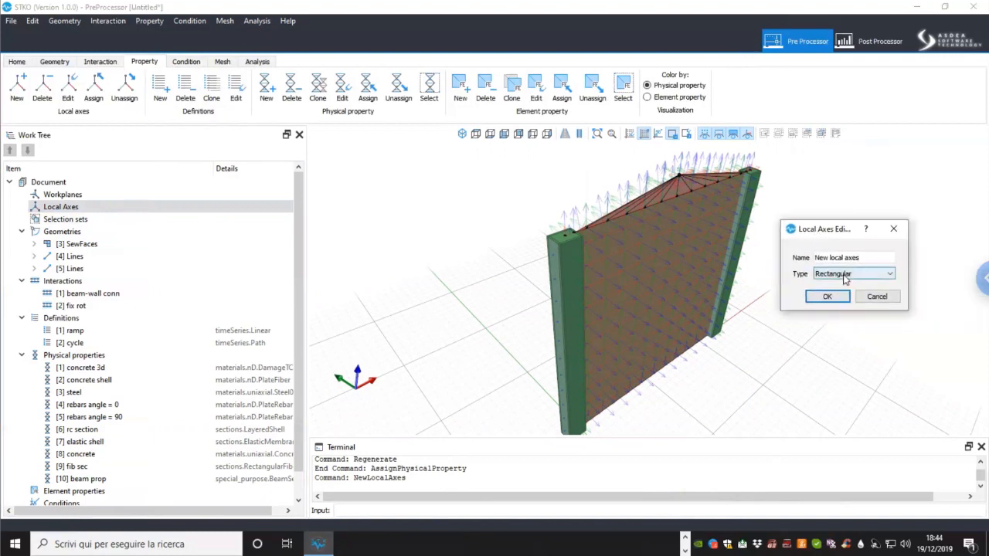
click(844, 276)
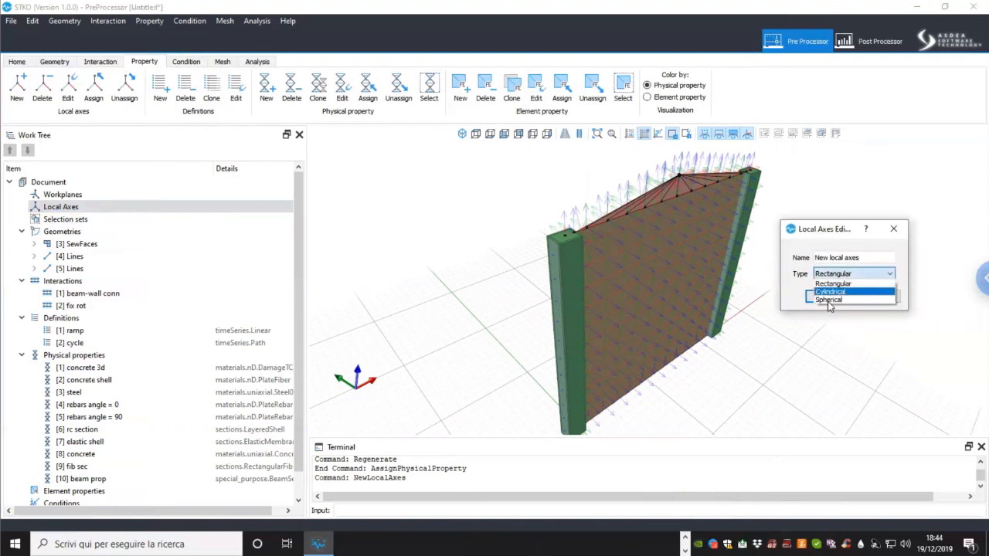
click(822, 297)
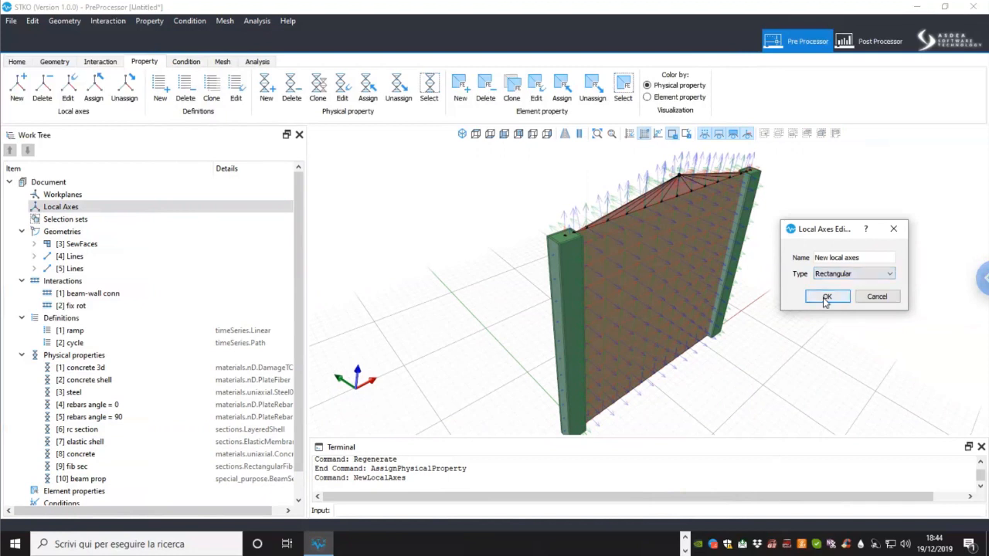
click(825, 300)
scroll(665, 363, down, 2)
scroll(564, 409, up, 3)
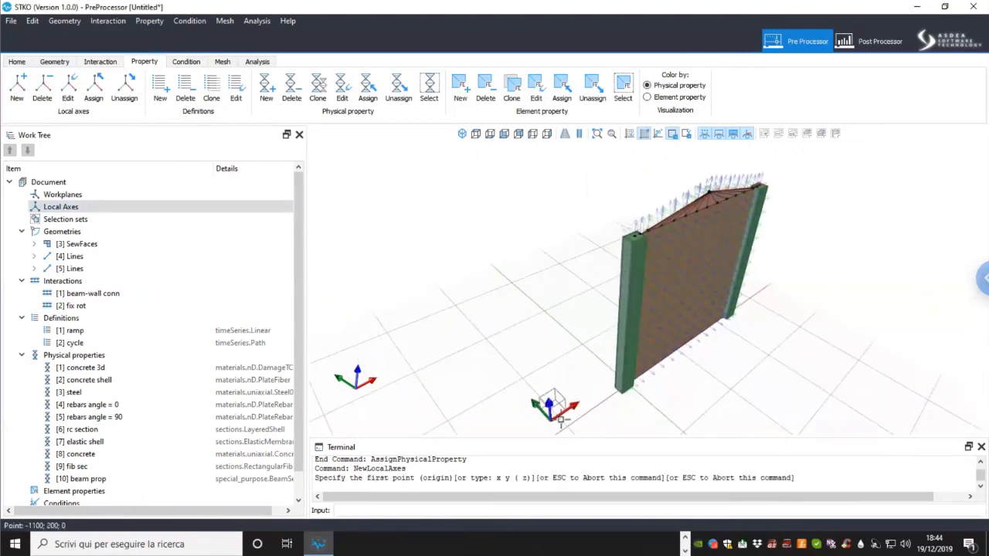
scroll(546, 404, up, 2)
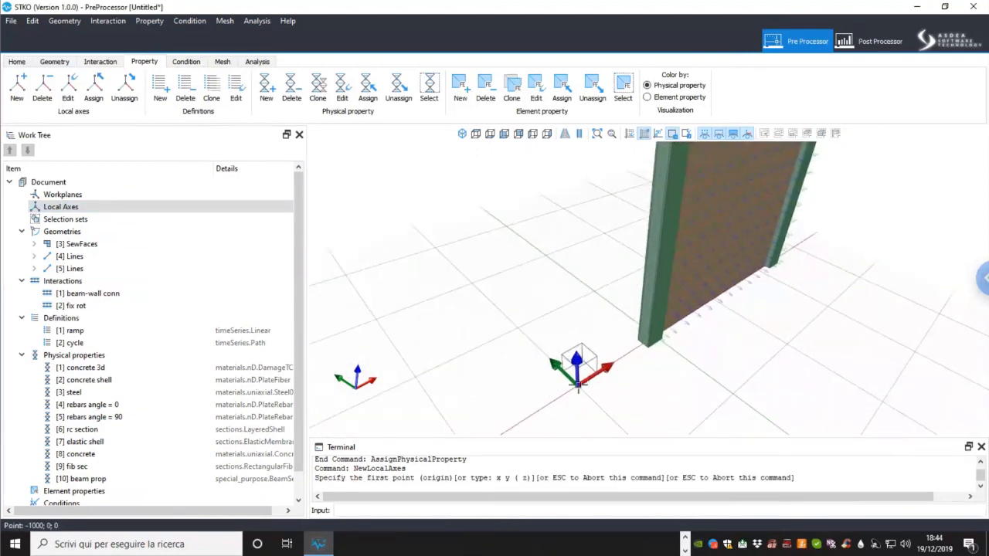
click(578, 385)
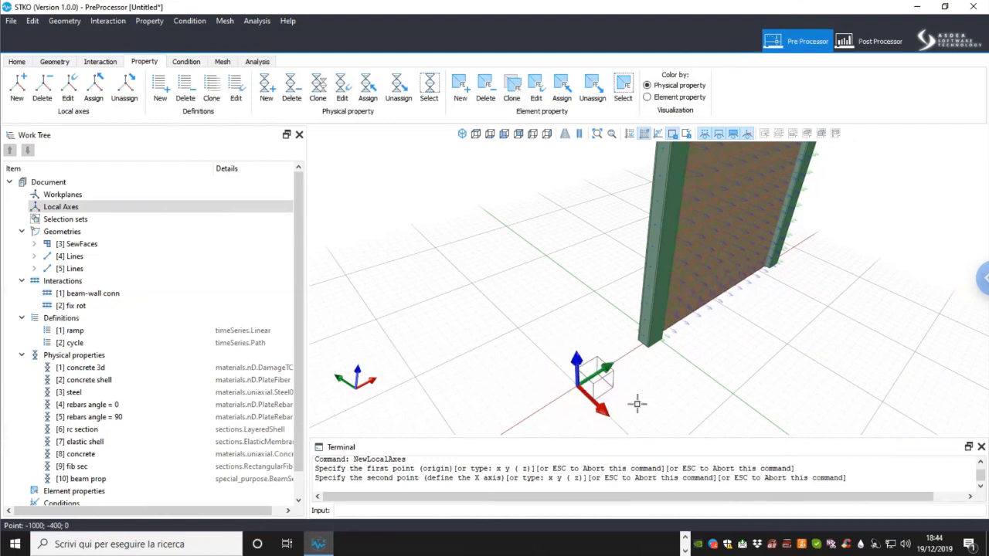
click(637, 403)
click(679, 387)
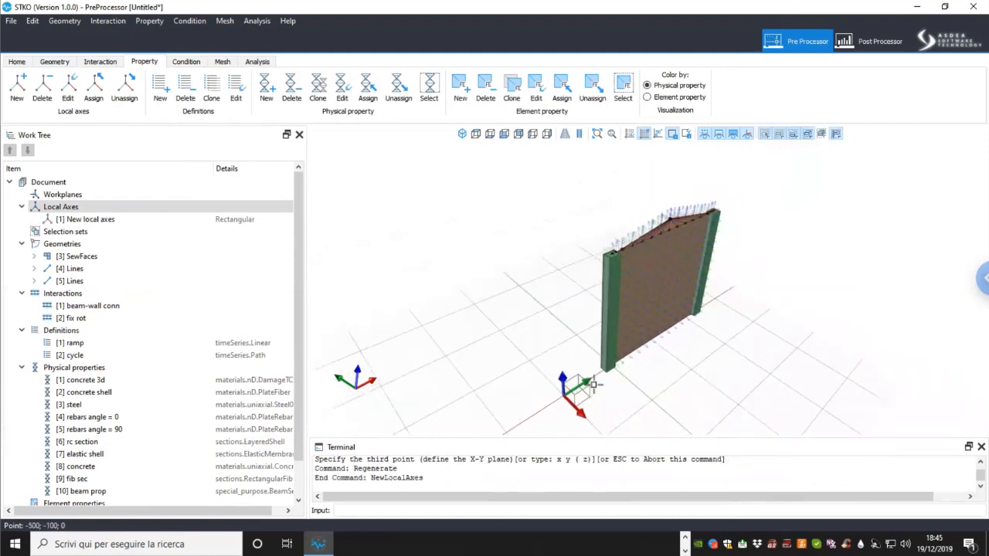
Step: Assign the new local axes to both side beam geometries, Lines 4 and Lines 5, and check their orientation
right_click(84, 270)
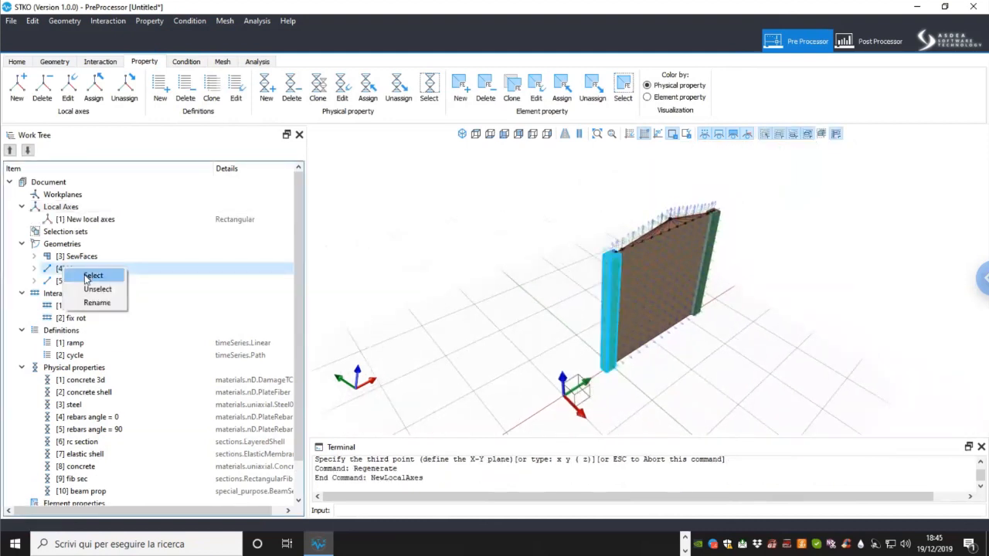
click(90, 275)
right_click(98, 282)
click(110, 287)
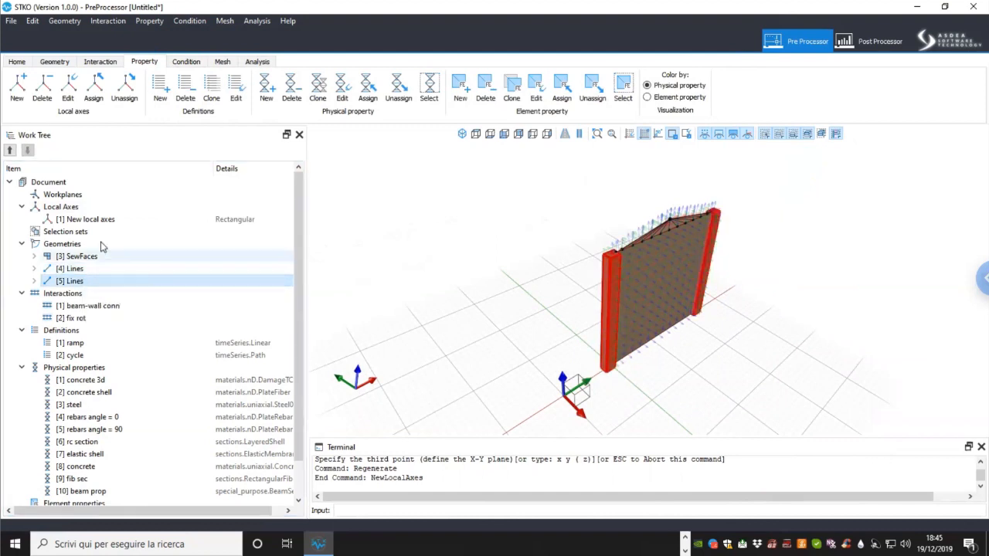
drag(101, 221, 408, 245)
middle_drag(605, 251, 447, 213)
scroll(447, 213, up, 3)
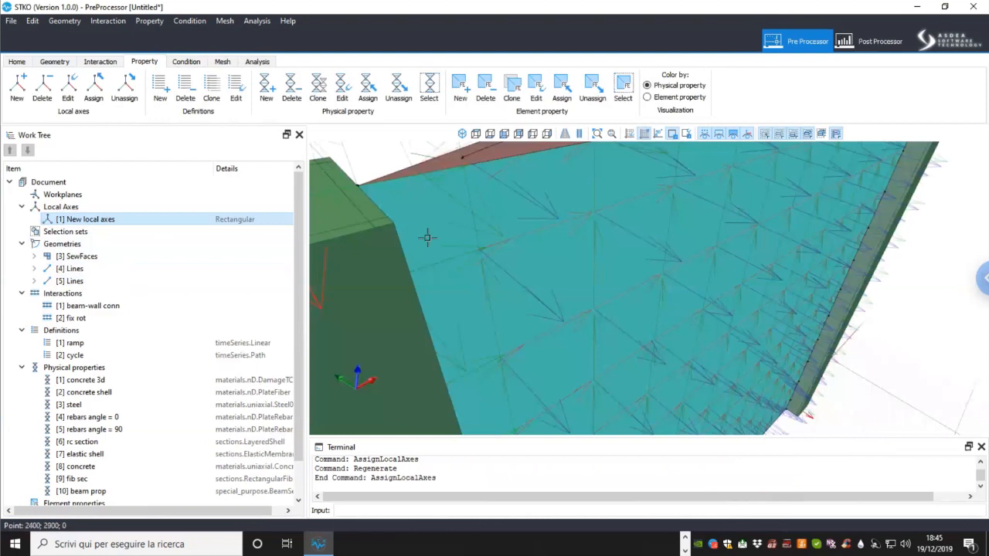
scroll(426, 237, down, 2)
scroll(603, 271, down, 5)
middle_drag(652, 333, 669, 335)
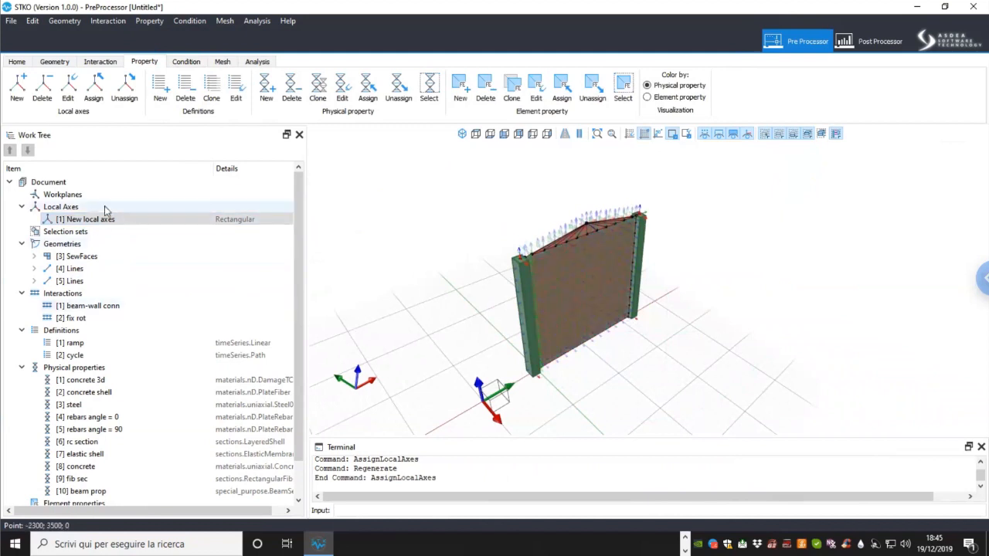
middle_drag(495, 325, 512, 309)
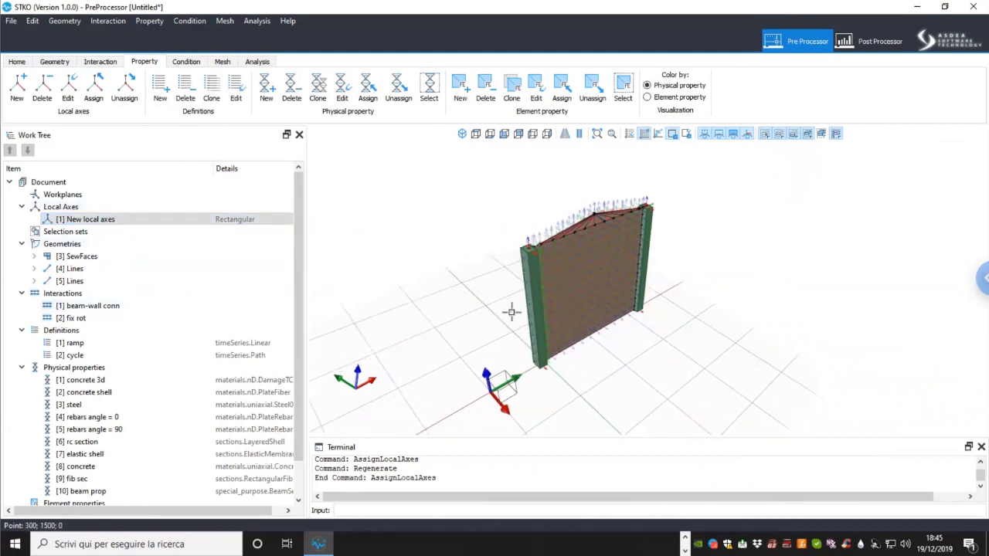
drag(297, 412, 298, 447)
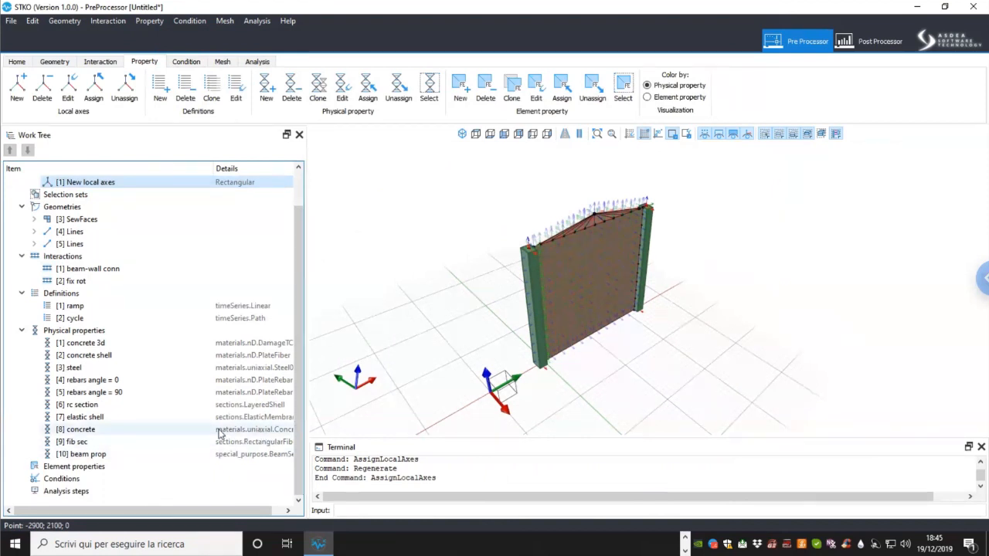
click(100, 468)
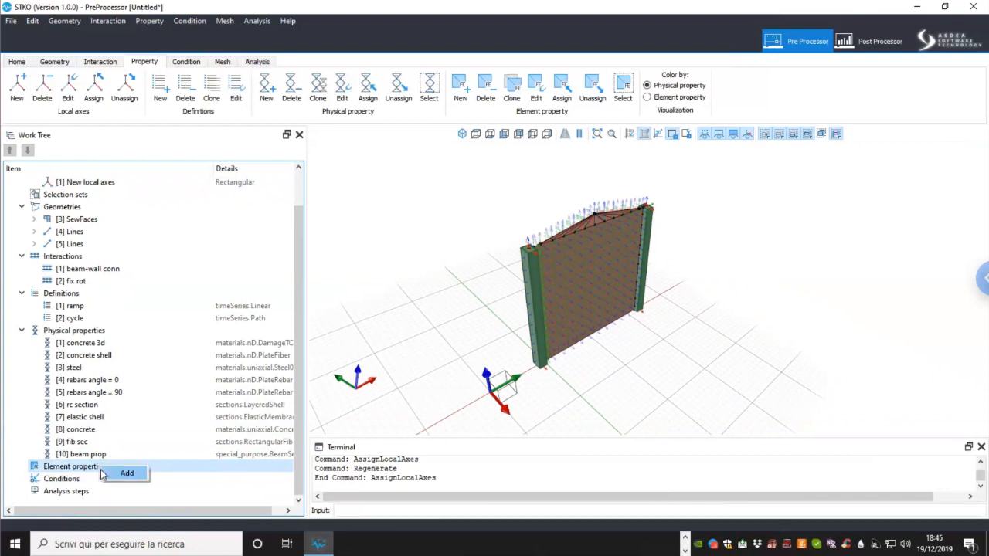
click(585, 291)
scroll(590, 220, up, 2)
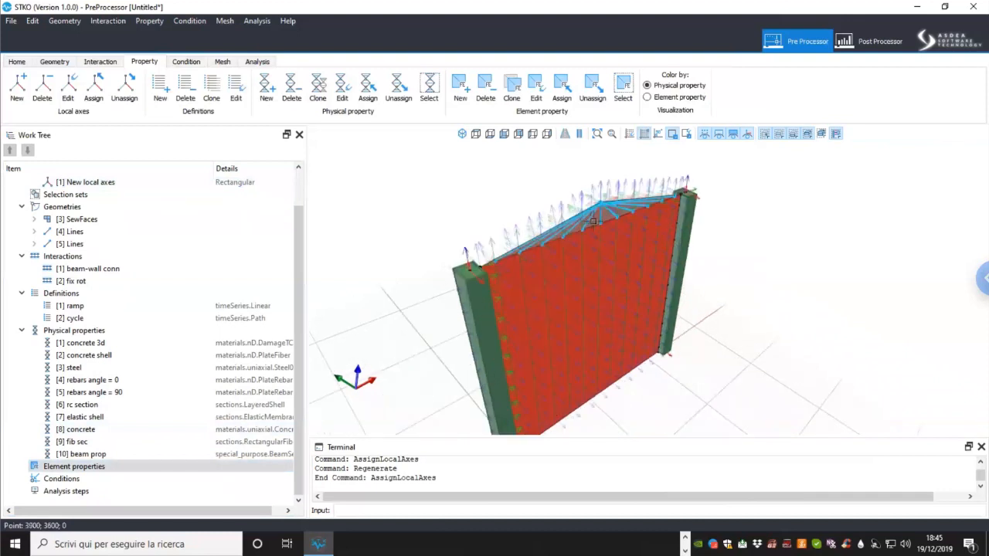
scroll(495, 294, down, 3)
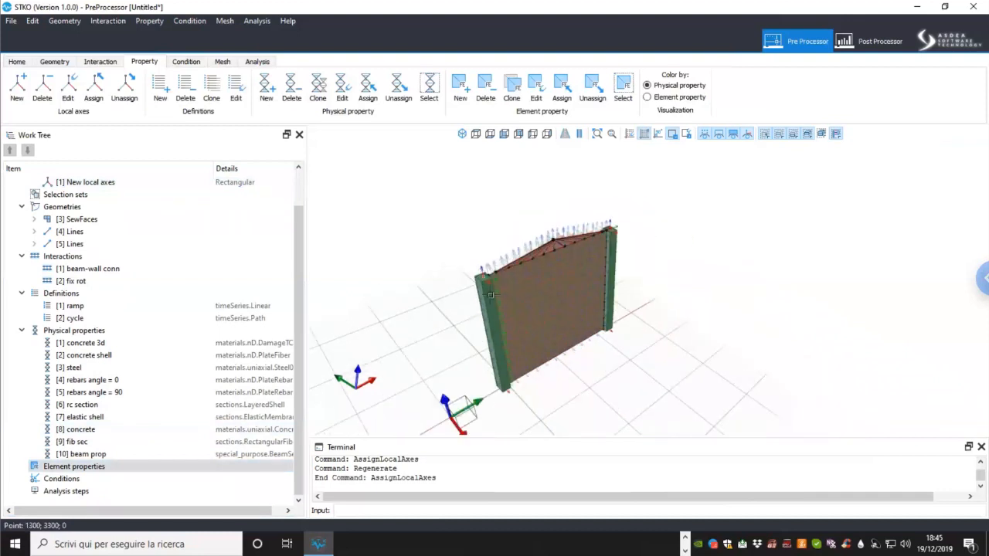
Step: Add an element property named "q shell" that uses the ShellDKGQ shell model
right_click(165, 470)
click(181, 475)
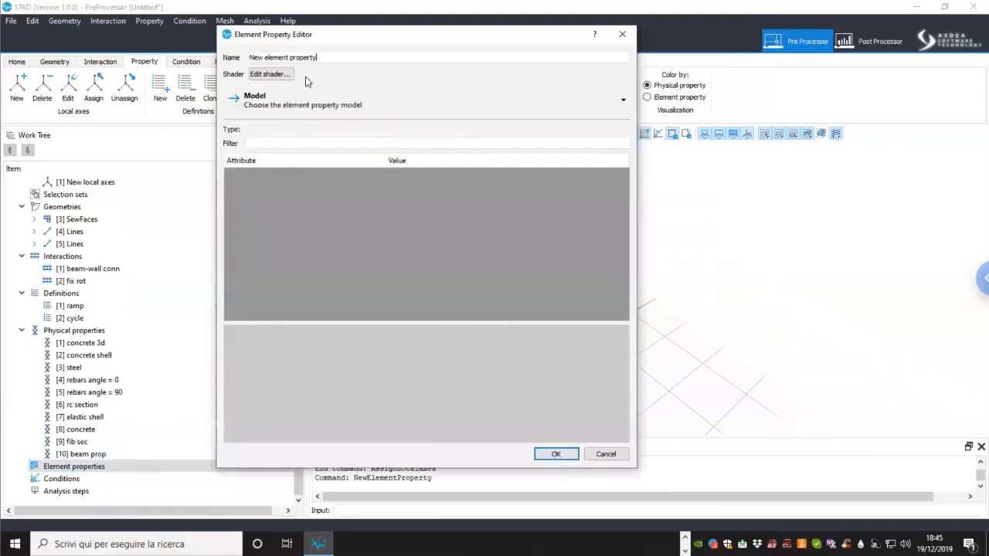
key(ctrl+a)
text(1)
click(288, 97)
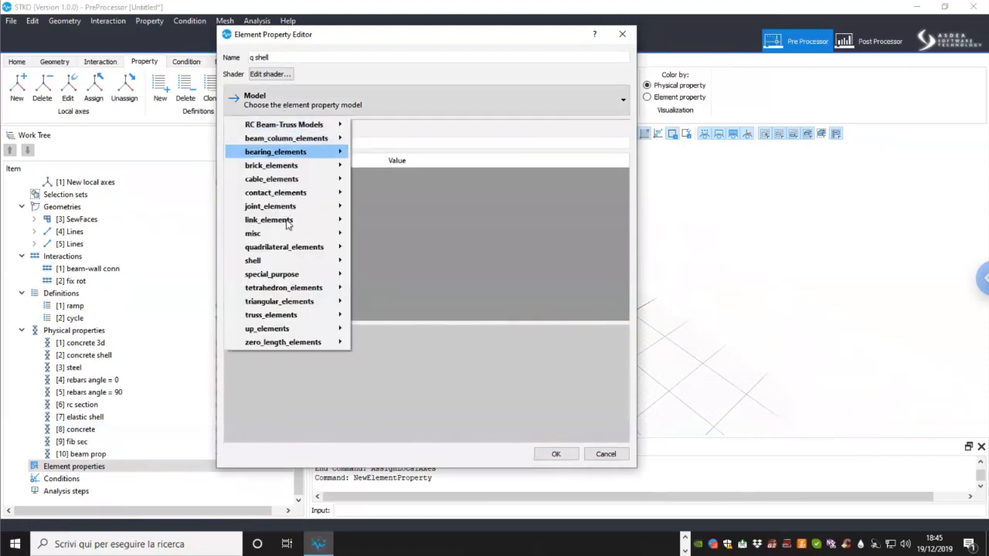
mouse_move(320, 261)
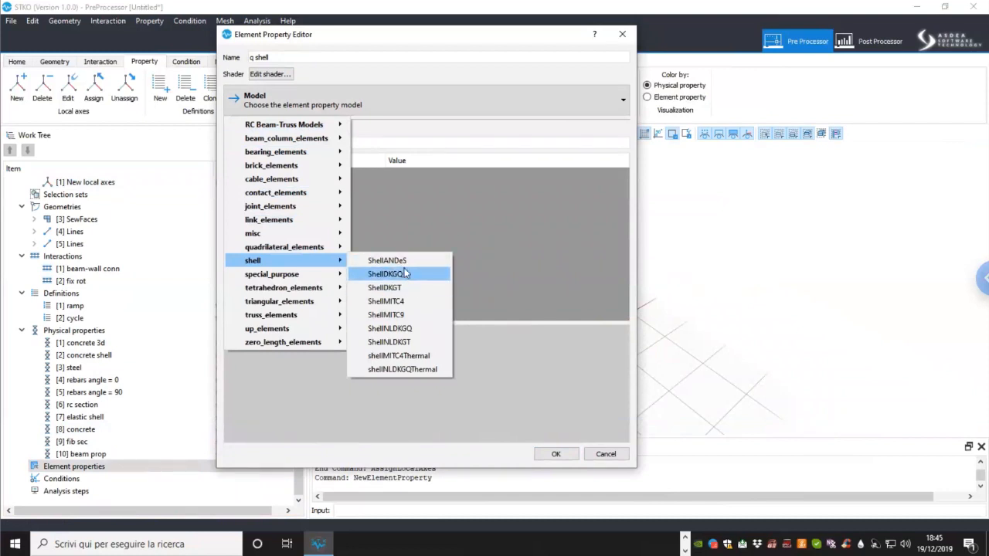
click(403, 275)
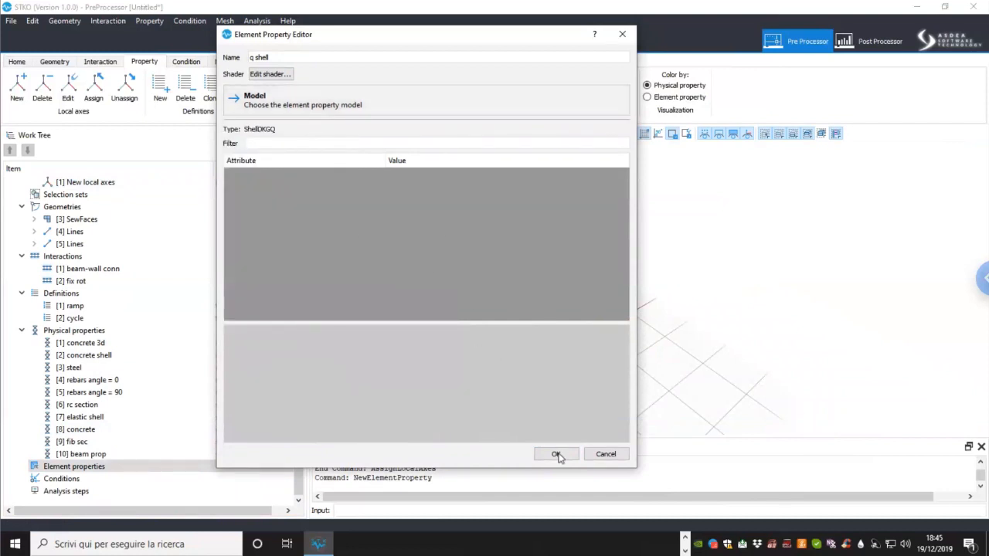
click(556, 455)
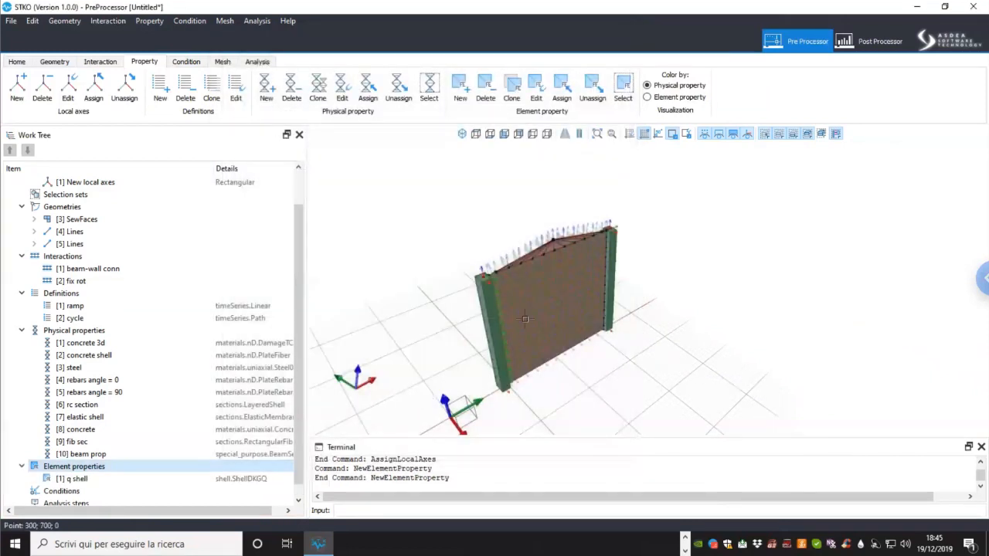
Step: Hide the local axes display and assign the q shell element property to the wall face
click(747, 135)
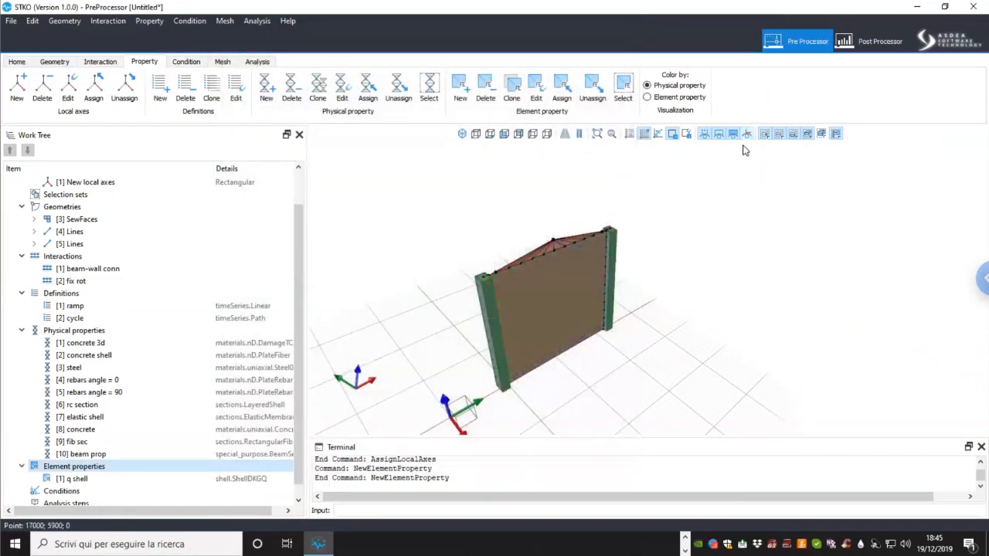
click(546, 315)
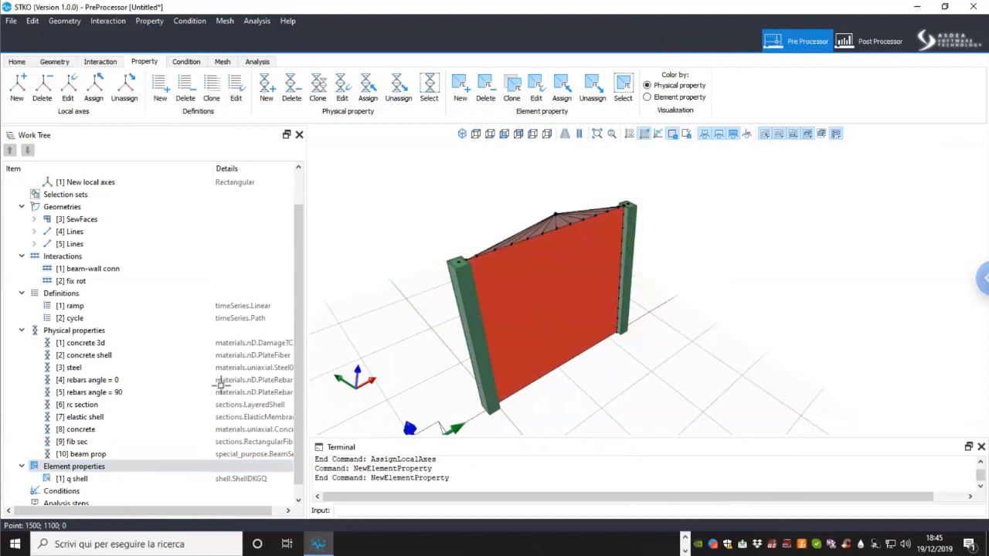
drag(87, 479, 374, 348)
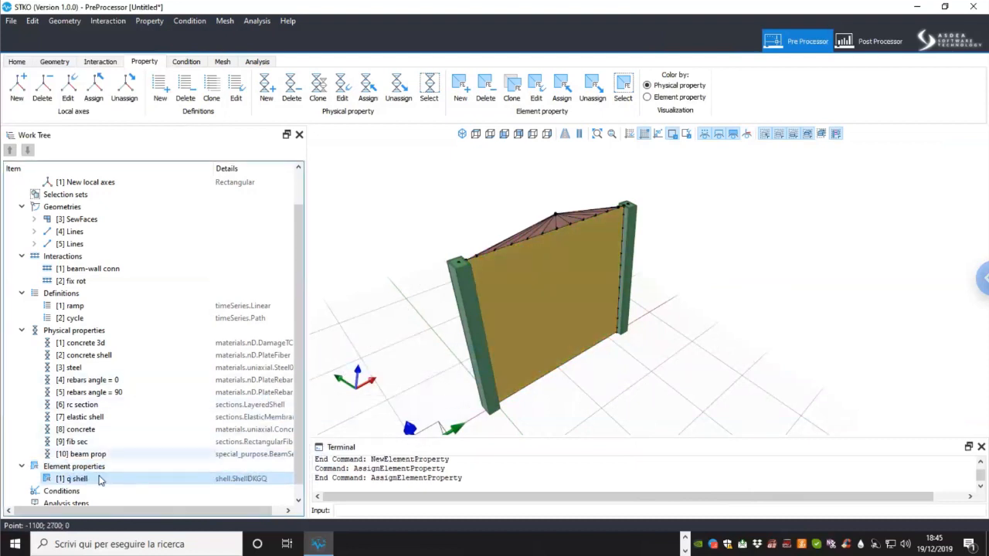
Step: Add an element property named "t shell" that uses the ShellDKGT model, and assign it to the triangular face above the wall
click(113, 480)
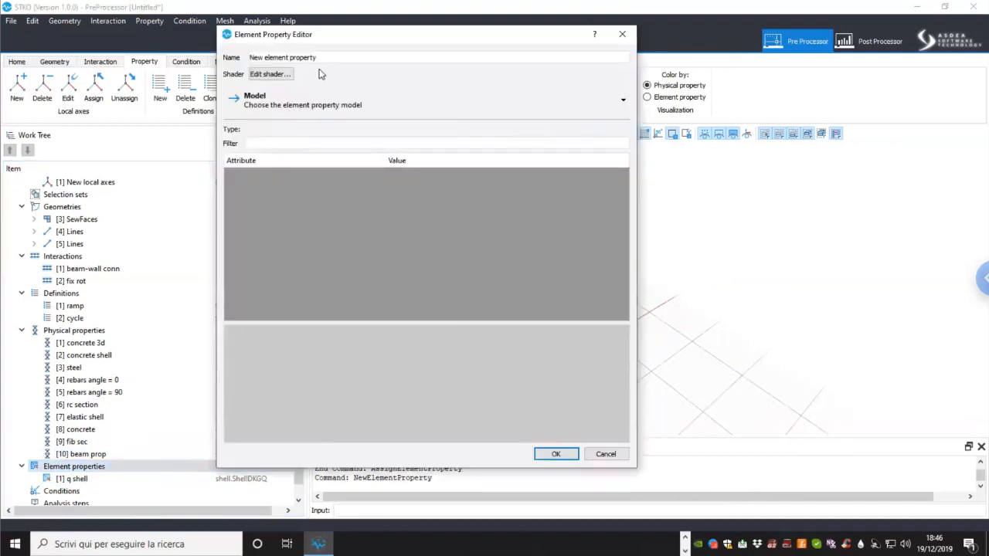
drag(313, 57, 233, 58)
text(t shell)
click(264, 102)
mouse_move(315, 267)
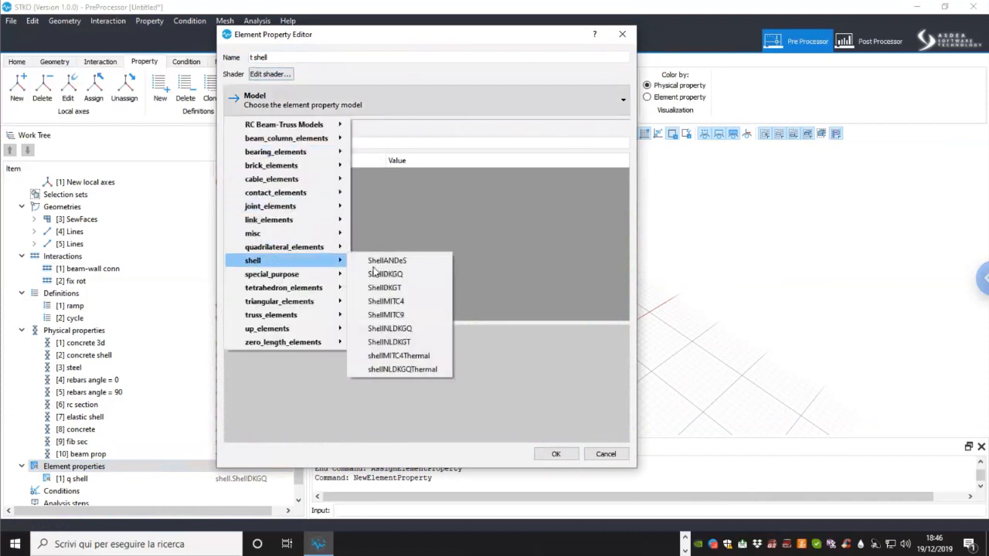
click(385, 288)
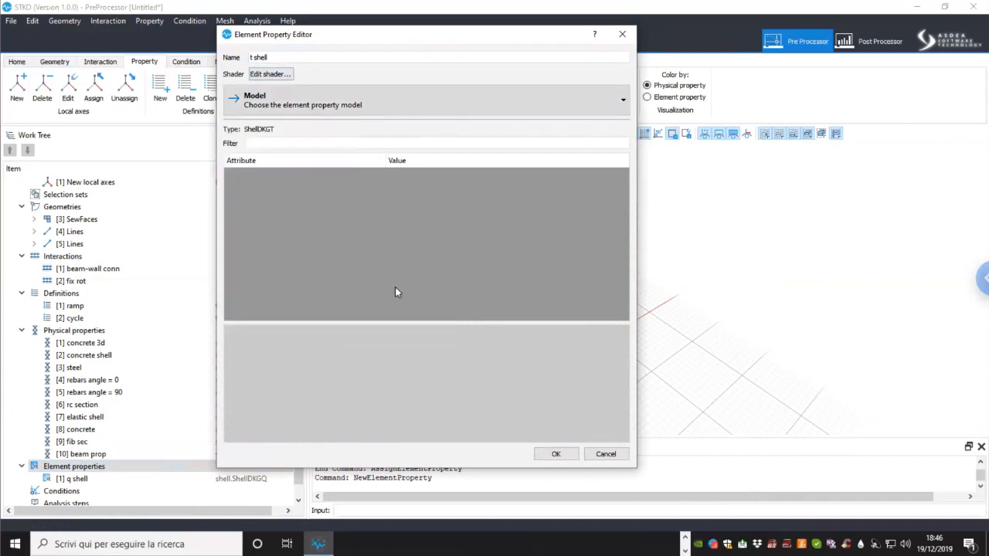
click(554, 454)
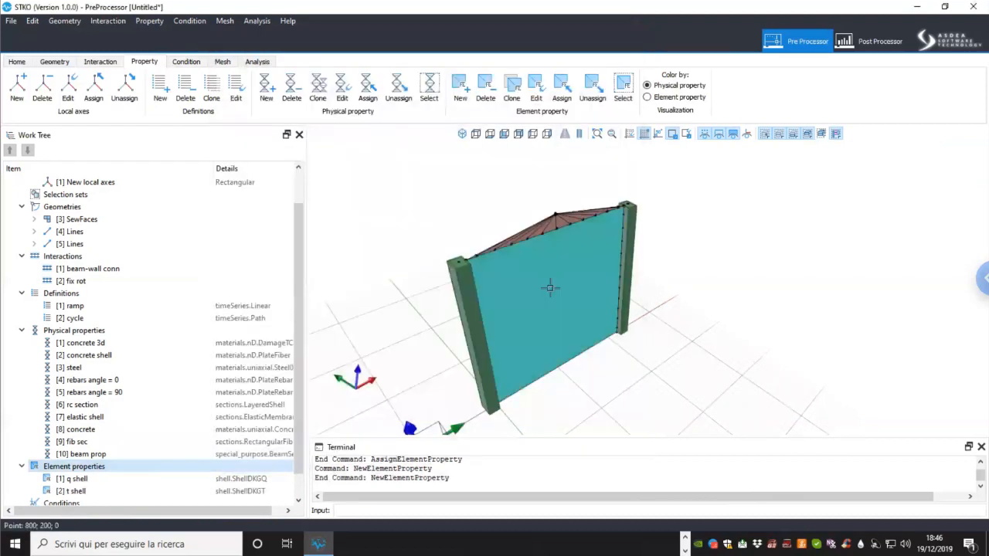
click(552, 224)
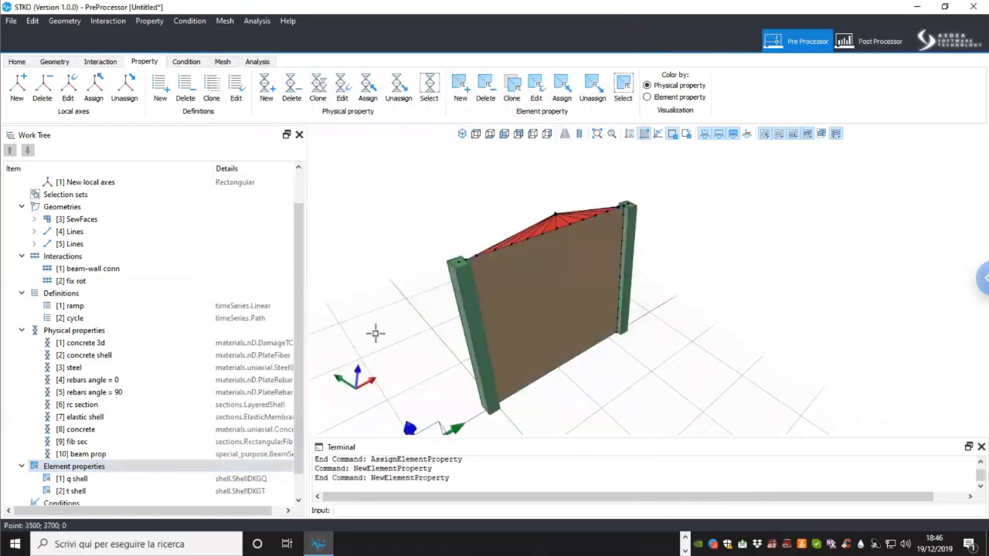
drag(101, 490, 562, 321)
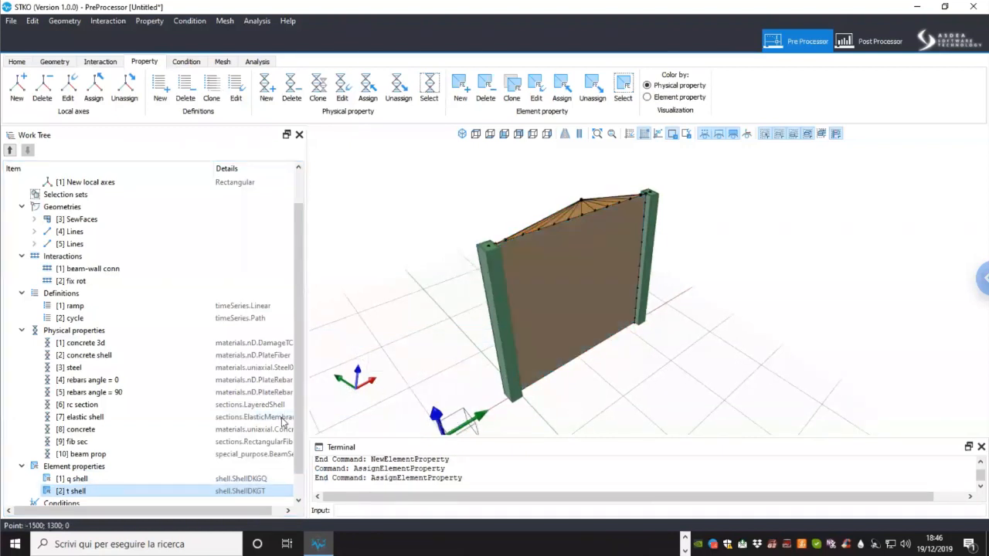
Step: Add an element property named "beam" that uses the dispBeamColumn model with its Dimension set to 3D
scroll(296, 486, down, 1)
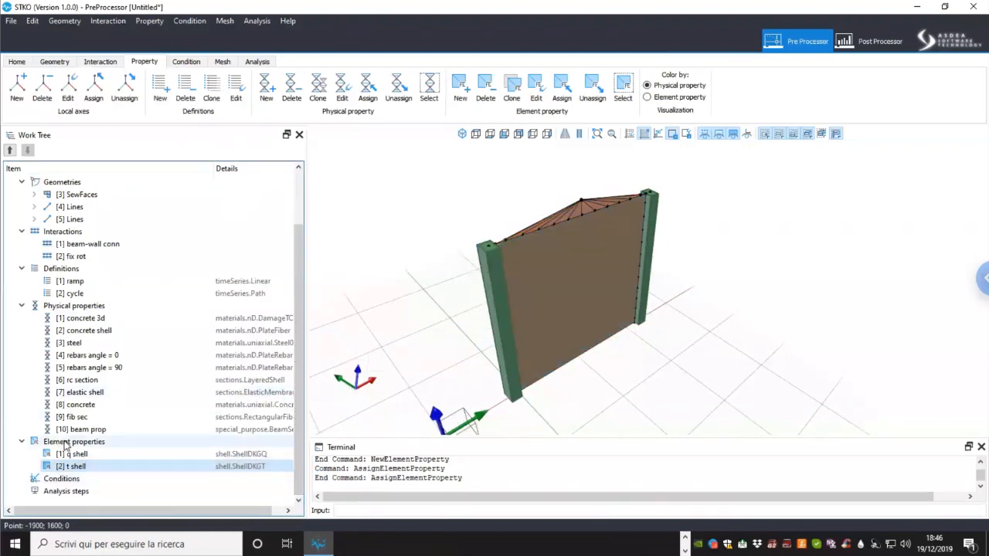
right_click(71, 441)
click(78, 450)
drag(315, 59, 175, 51)
text(beam)
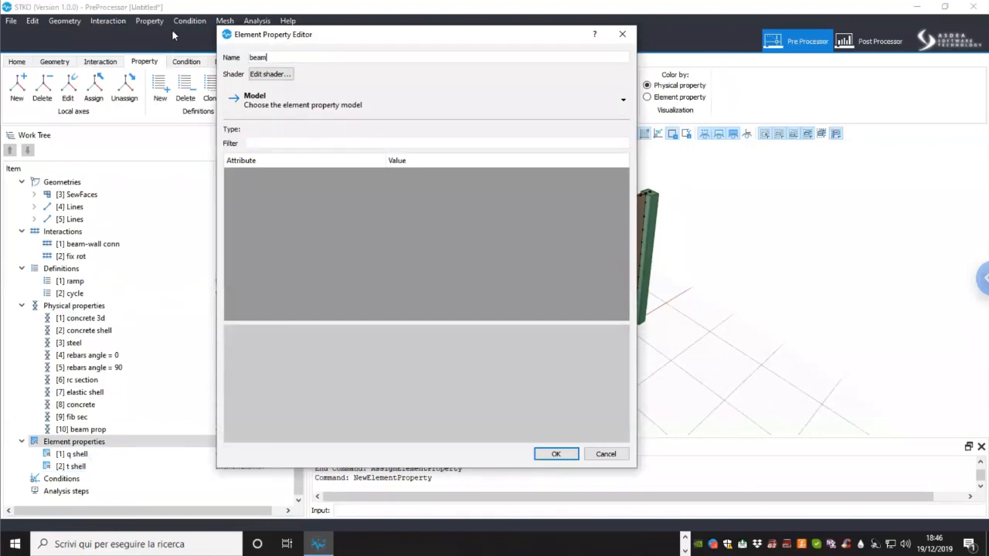
click(279, 110)
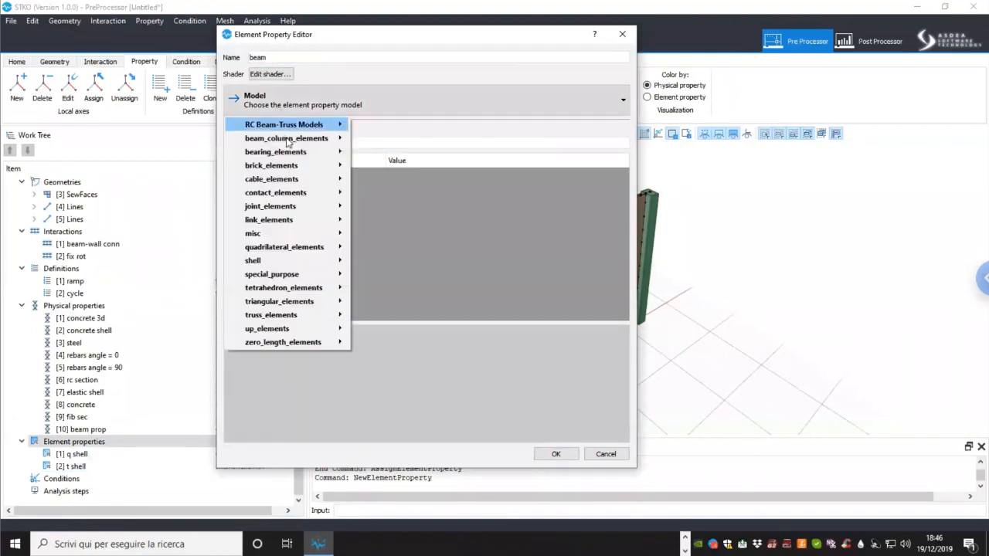
mouse_move(293, 138)
click(397, 179)
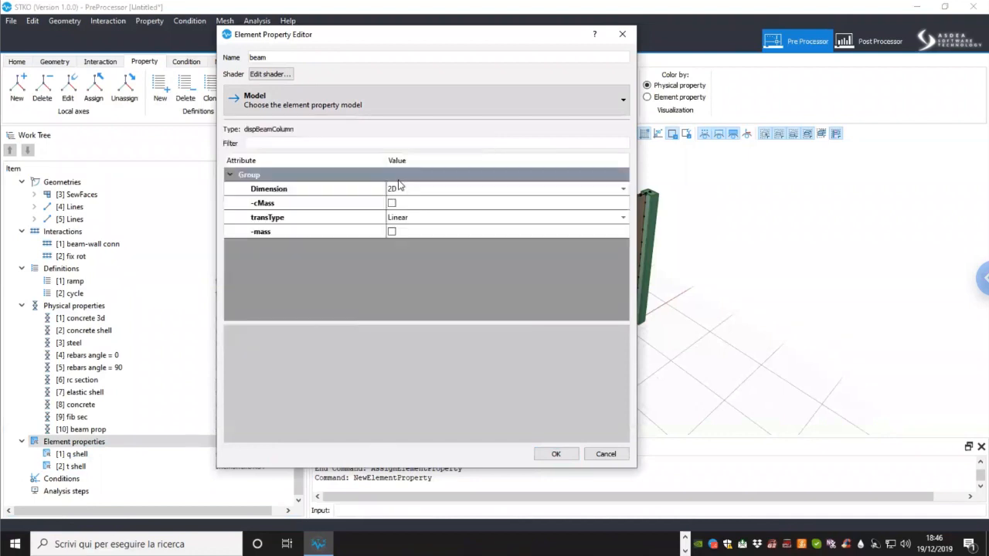
click(400, 190)
click(401, 192)
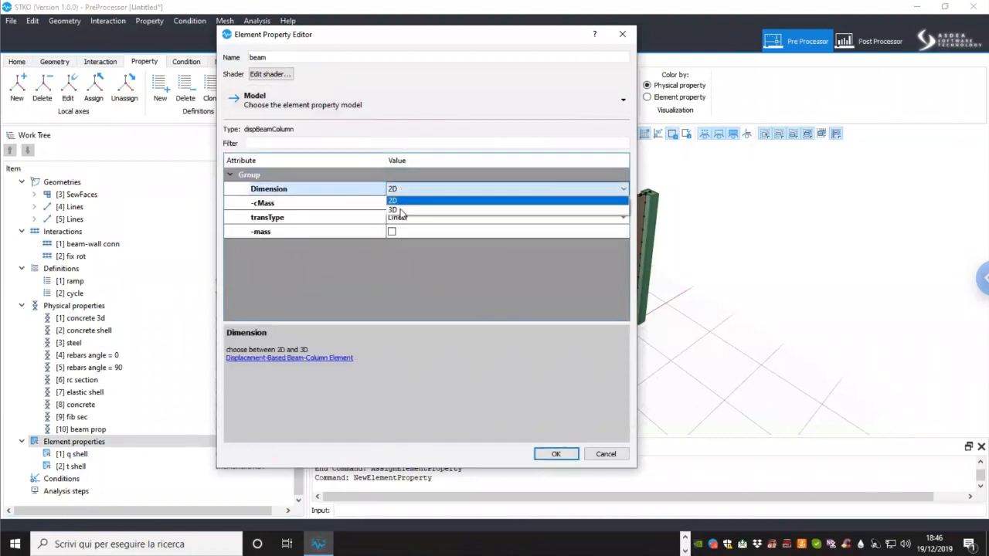
click(394, 210)
click(550, 453)
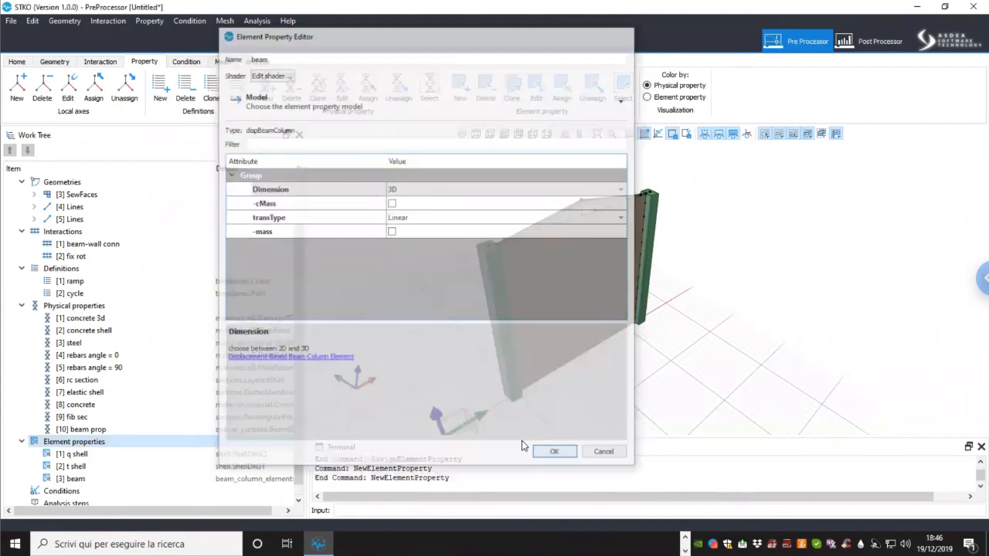
Step: Select the side beam geometry Lines 4
click(89, 210)
right_click(79, 210)
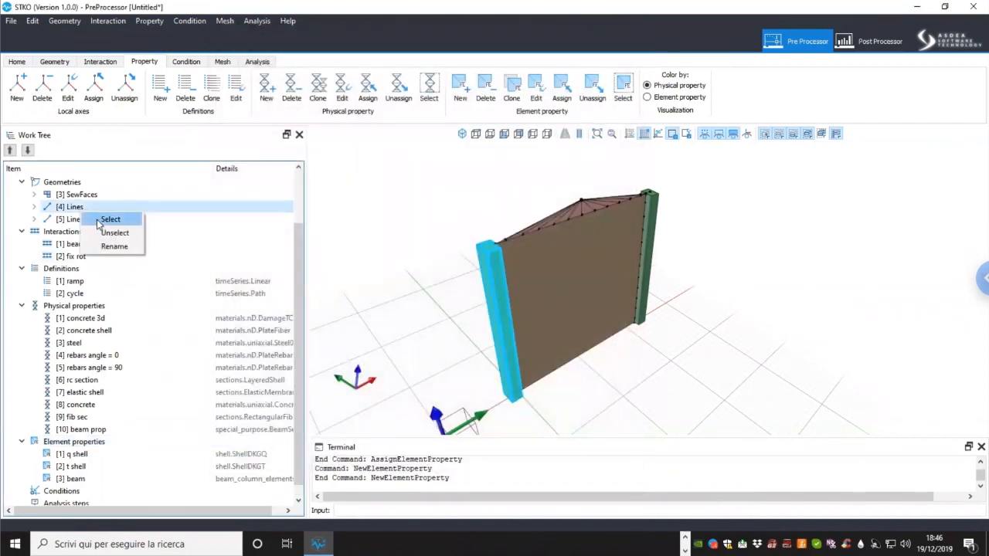
Step: Assign the beam element property to the two column line geometries, [4] Lines and [5] Lines
click(95, 220)
right_click(78, 220)
click(95, 227)
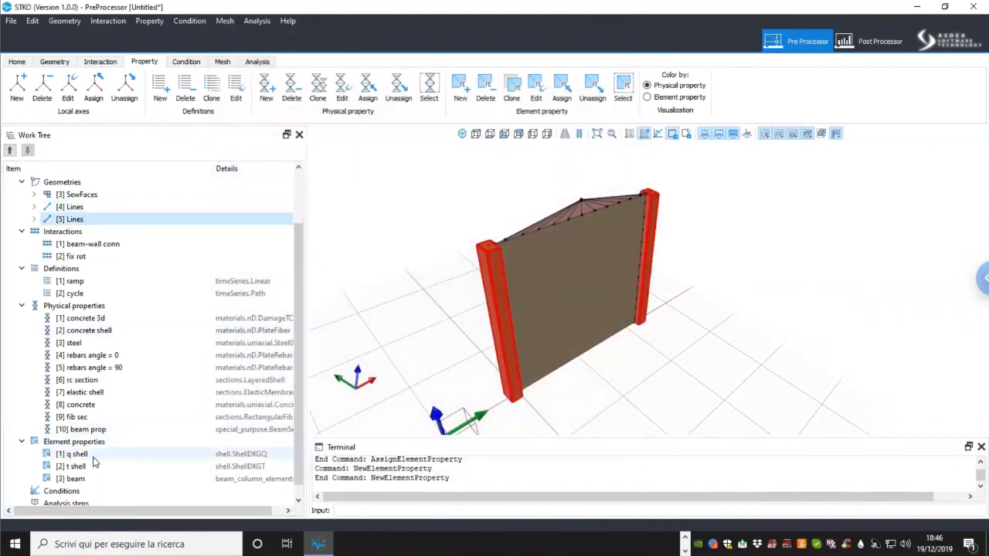
drag(71, 480, 371, 352)
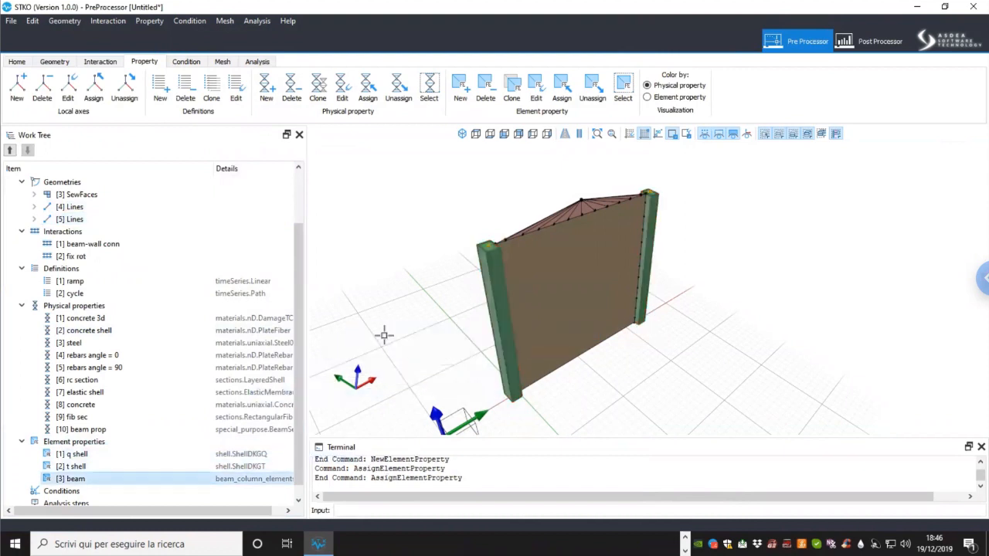
scroll(593, 308, down, 4)
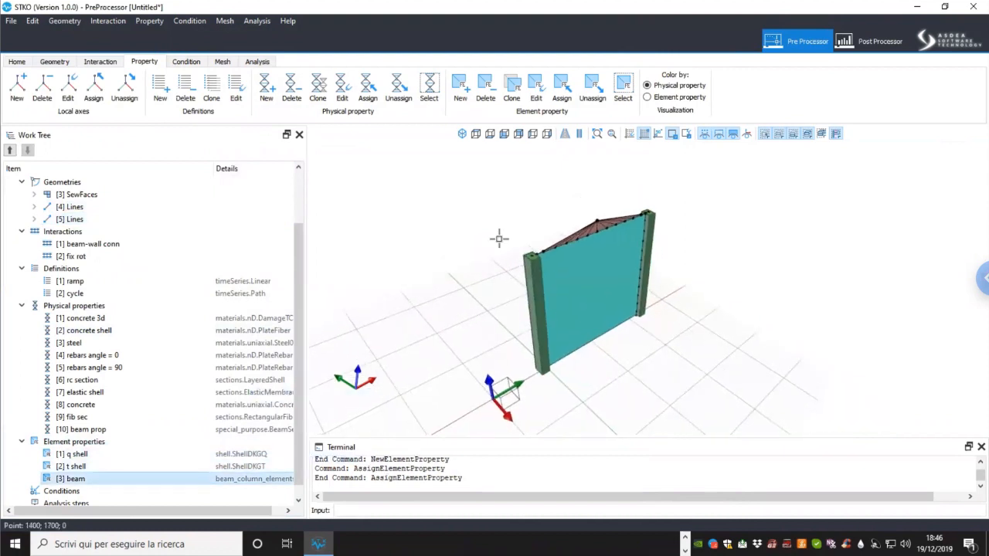
scroll(80, 410, down, 1)
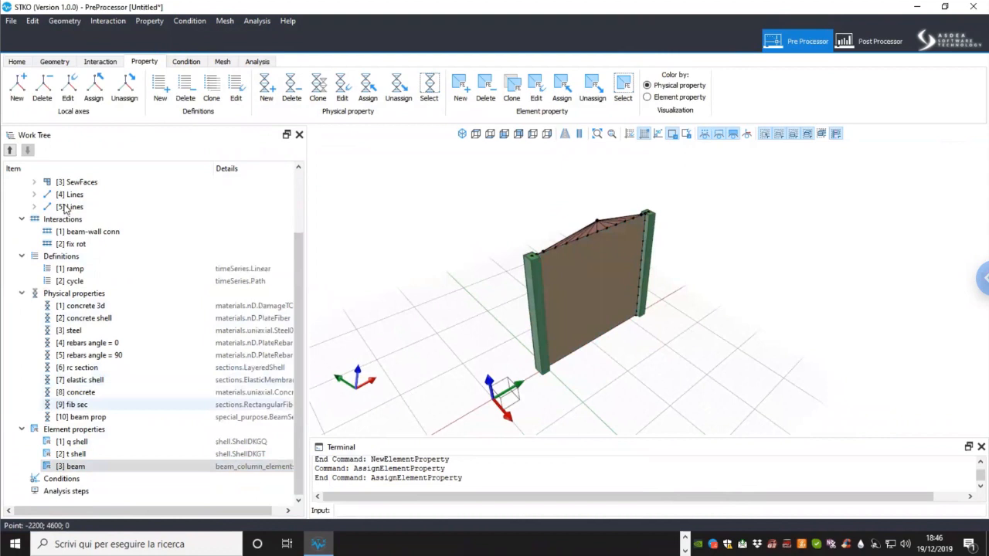
Step: Start saving the document and create and open a new folder named shear_wall__ inside webinar_intro_concrete_struct_13_12_2019
click(11, 21)
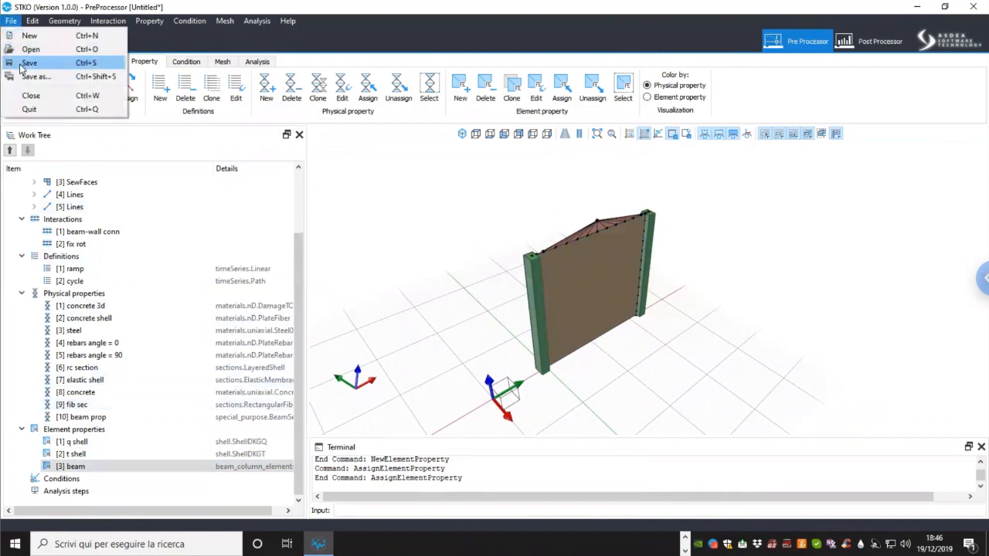
click(23, 63)
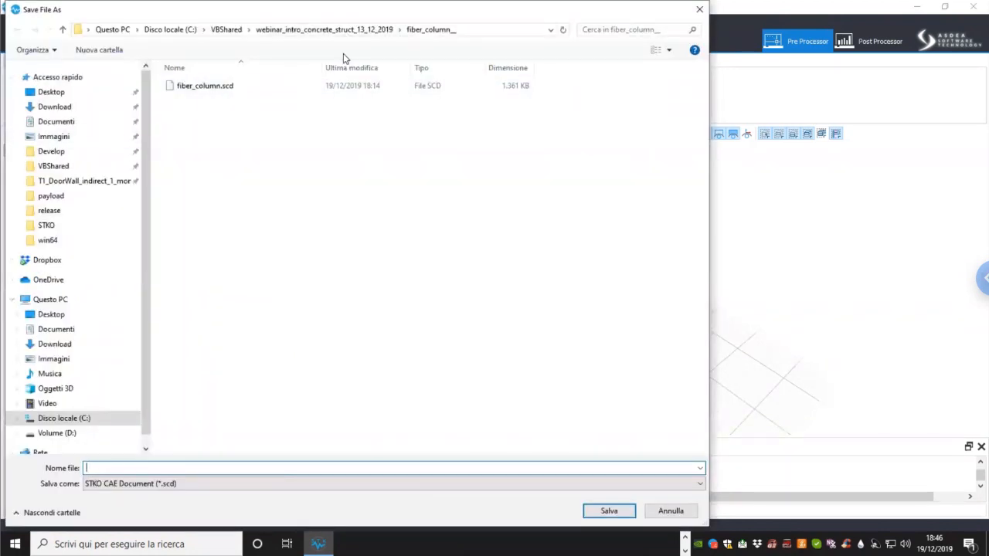
click(325, 29)
right_click(290, 320)
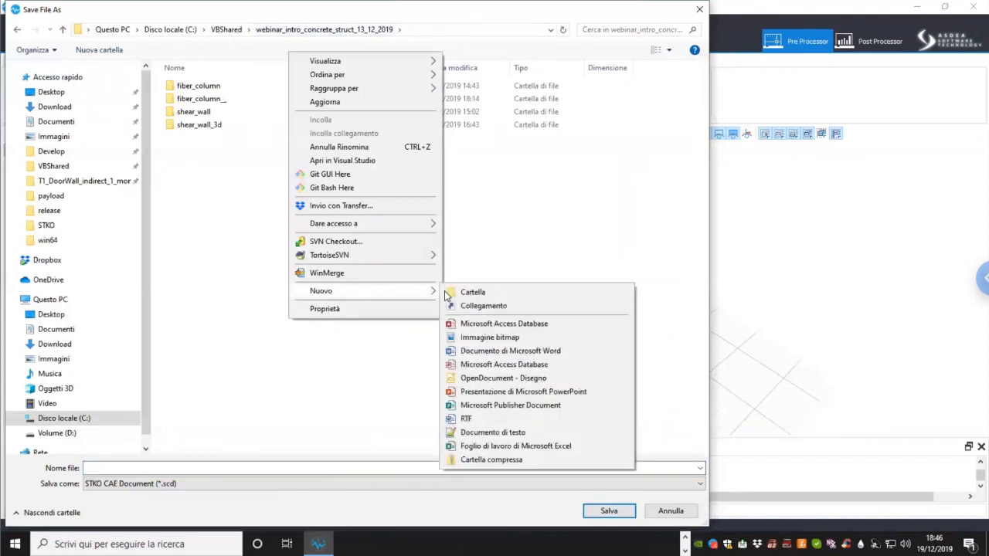
click(467, 293)
text(shear_wall__)
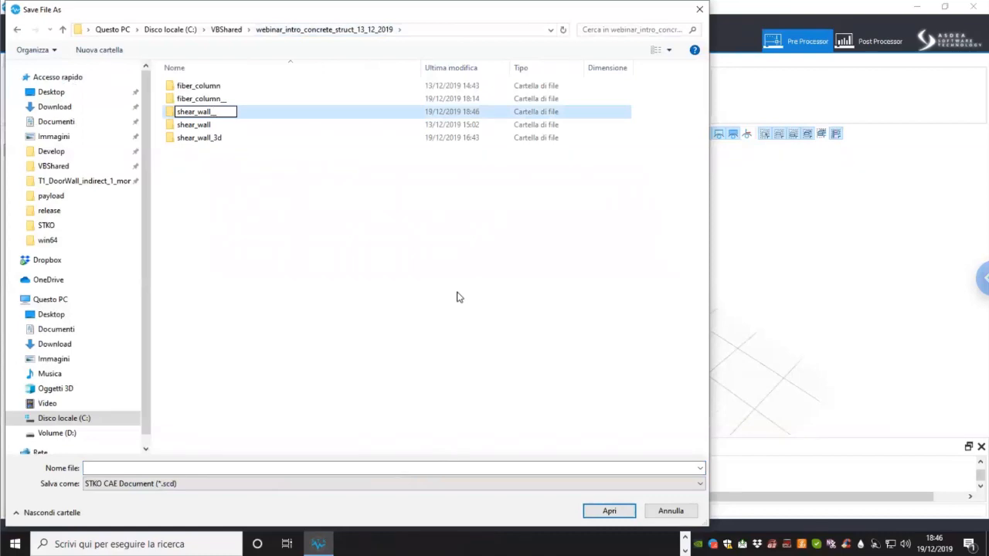
key(Return)
key(Return)
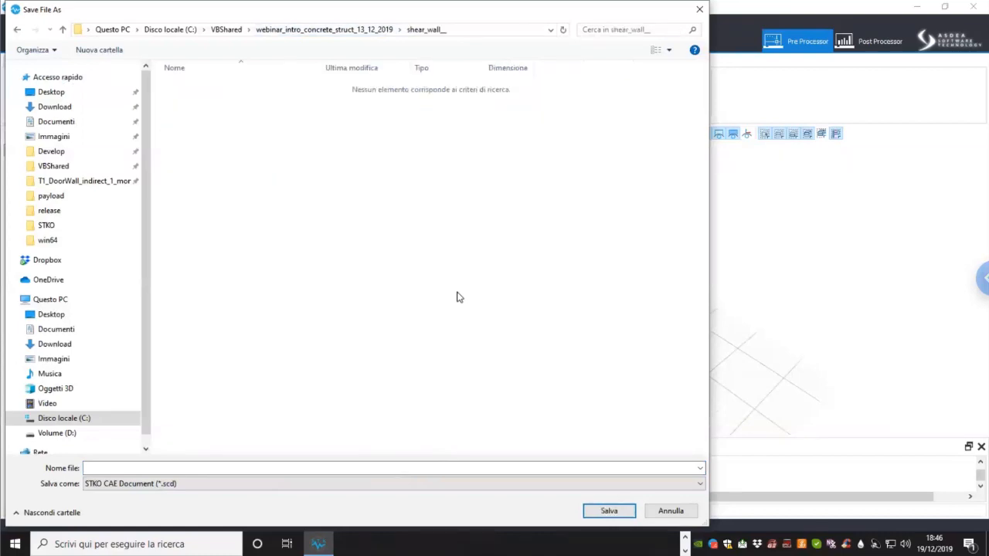
Step: Save the STKO document under the file name model in the shear_wall__ folder
click(360, 469)
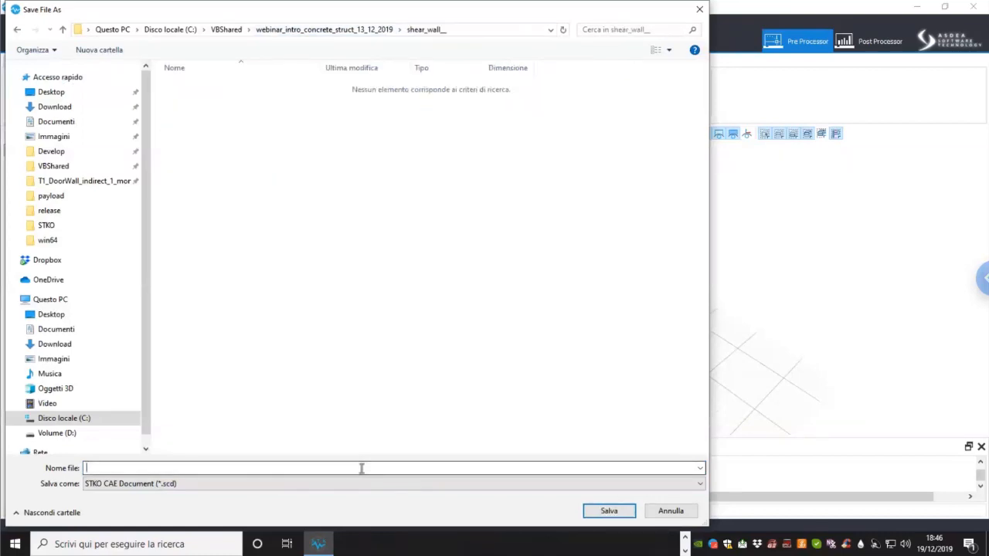
text(model)
key(Return)
Step: Switch to a front view of the wall and add a condition named "fix base" using the sp fix constraint model
click(82, 480)
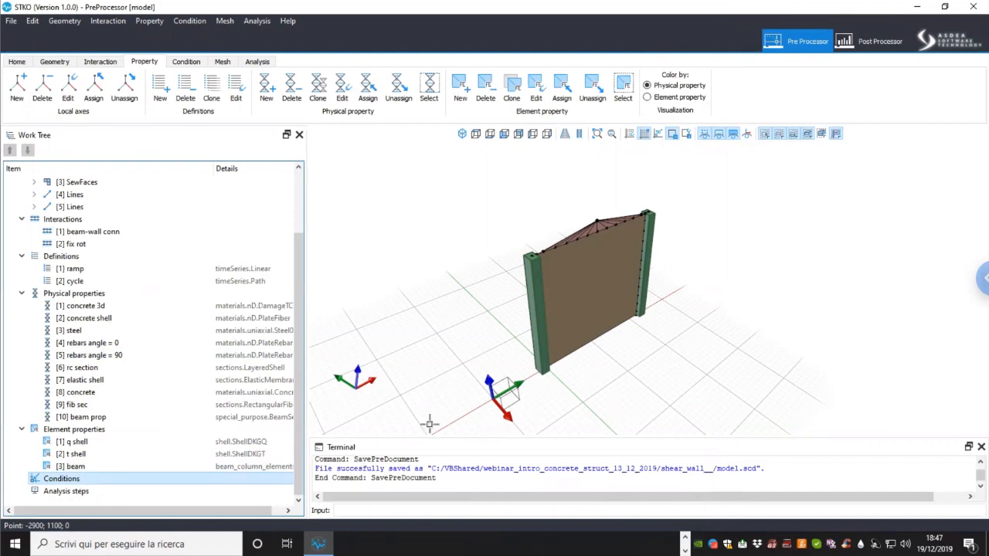
middle_drag(524, 371, 526, 361)
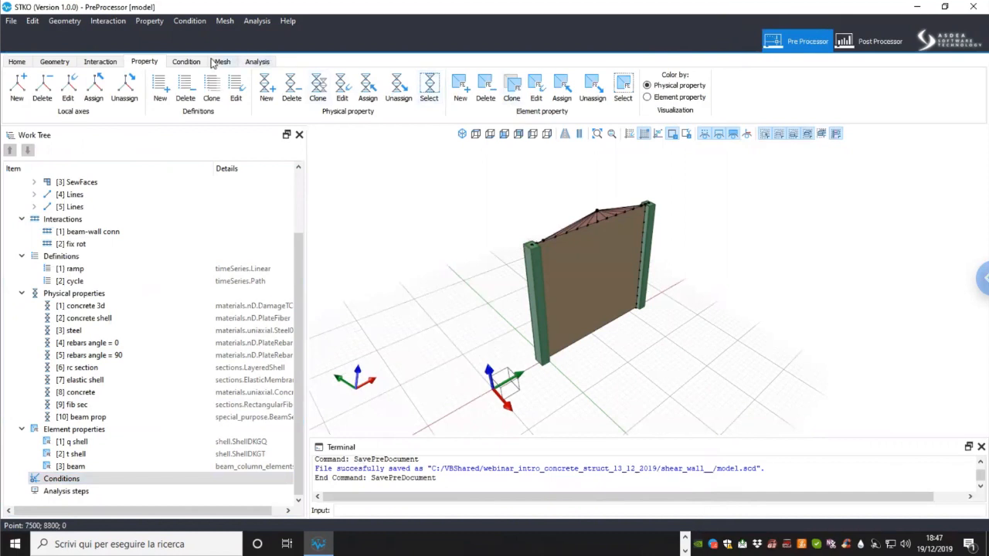
click(185, 62)
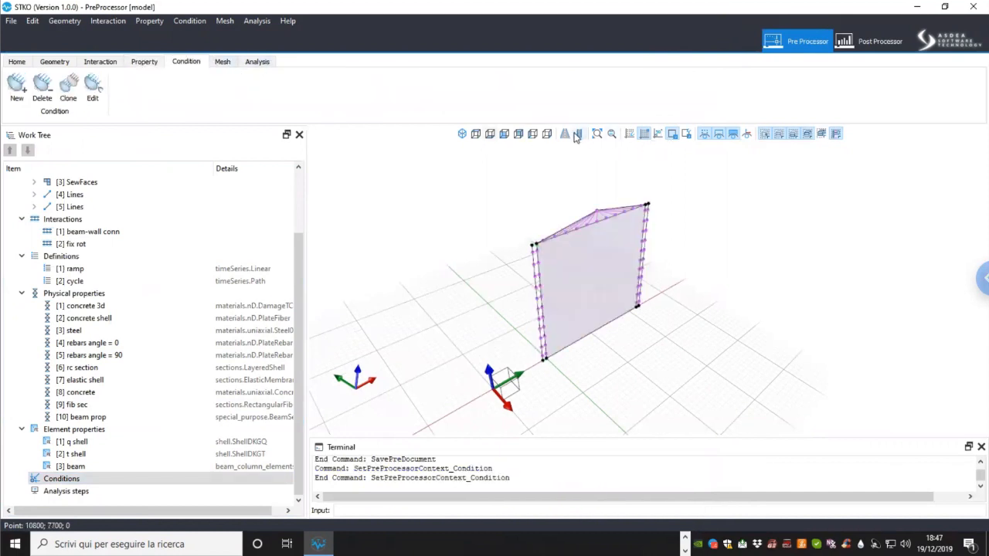
click(504, 133)
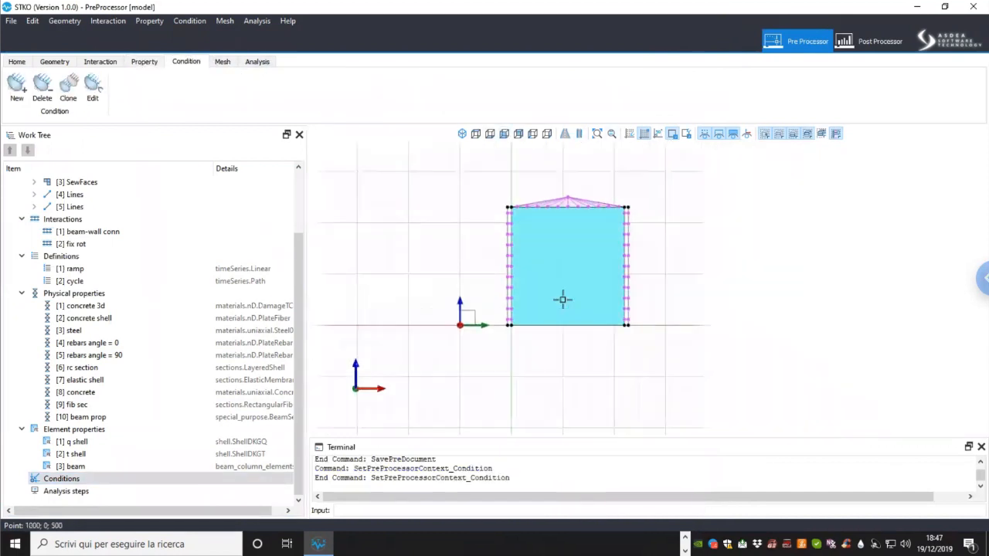
right_click(98, 480)
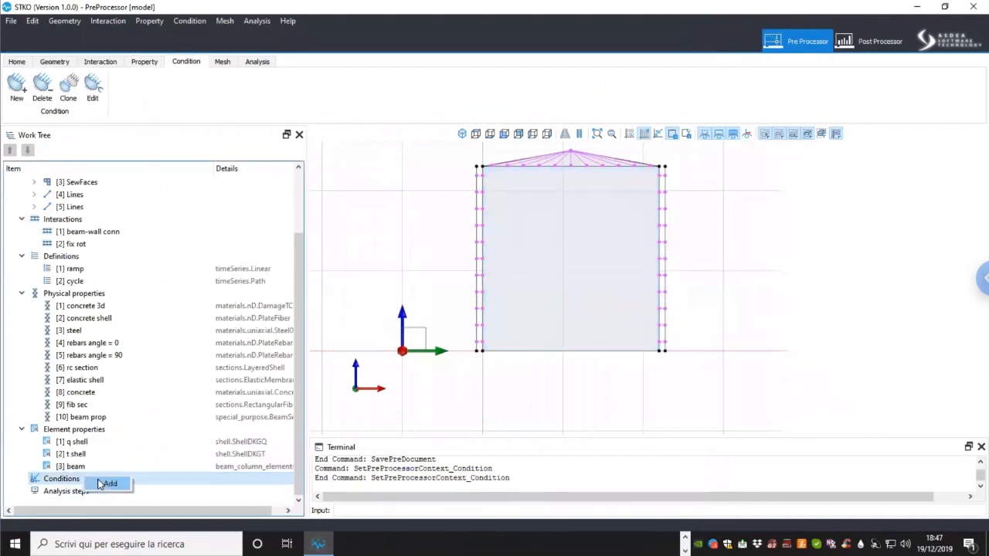
click(101, 484)
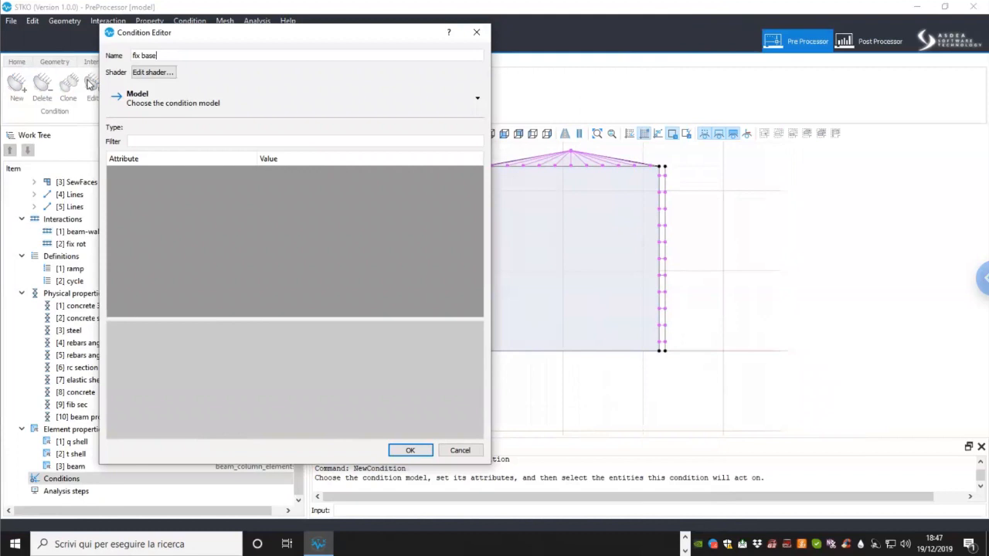
click(141, 104)
mouse_move(153, 123)
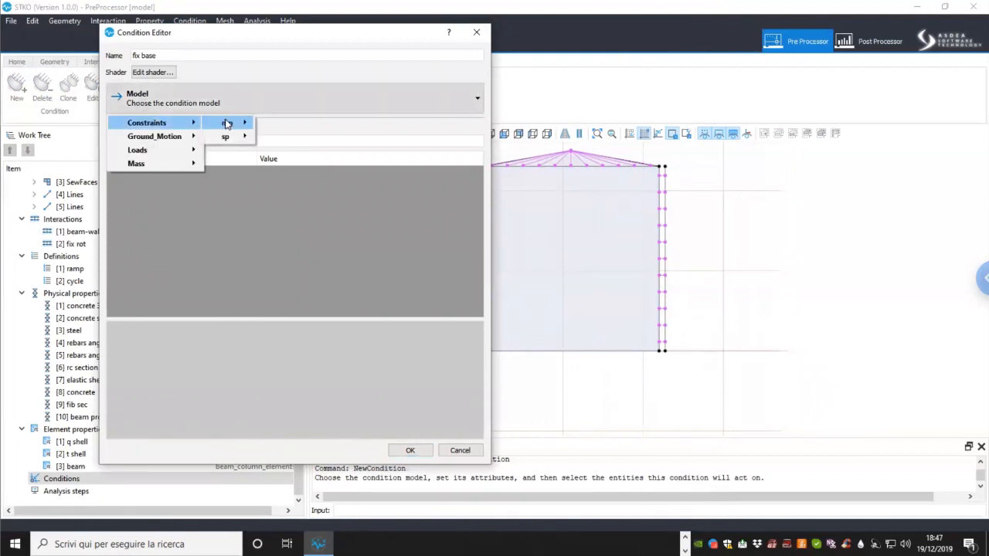
mouse_move(234, 137)
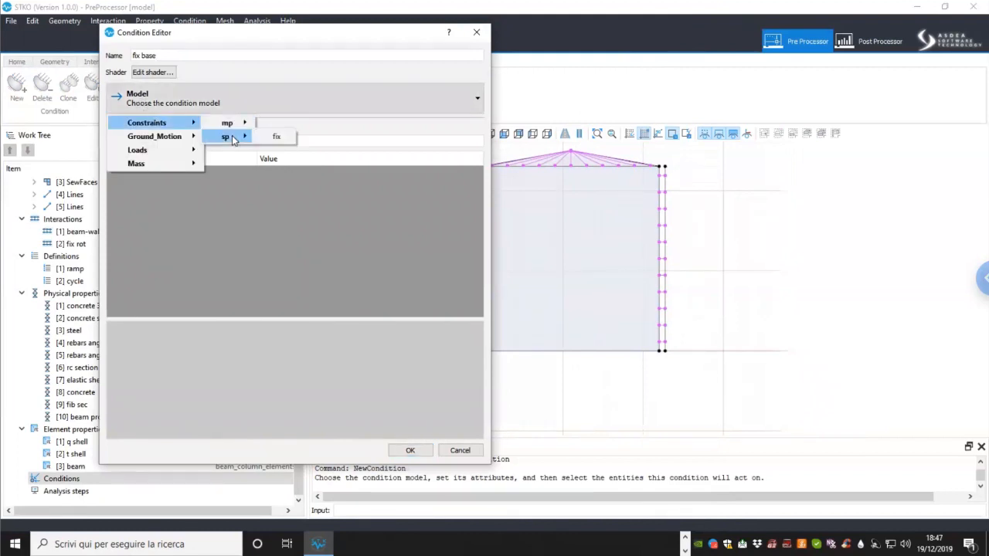
click(277, 136)
Step: Set the constraint to 3D with U-R (Displacement+Rotation) and fix Ux, Uy, Uz, Rx, Ry and Rz
click(285, 189)
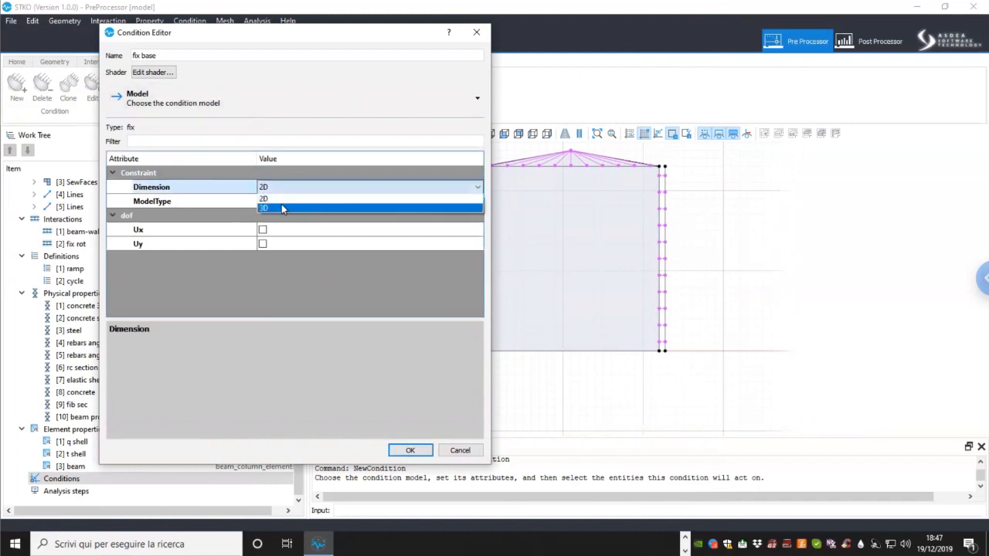
click(283, 209)
click(284, 201)
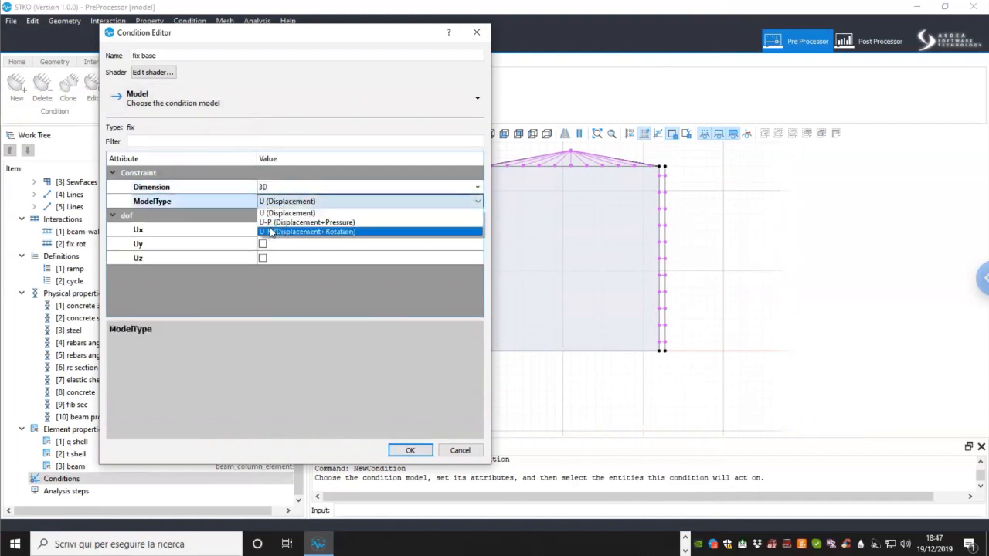
click(281, 232)
click(262, 230)
click(263, 243)
click(263, 258)
click(263, 272)
click(263, 287)
click(263, 301)
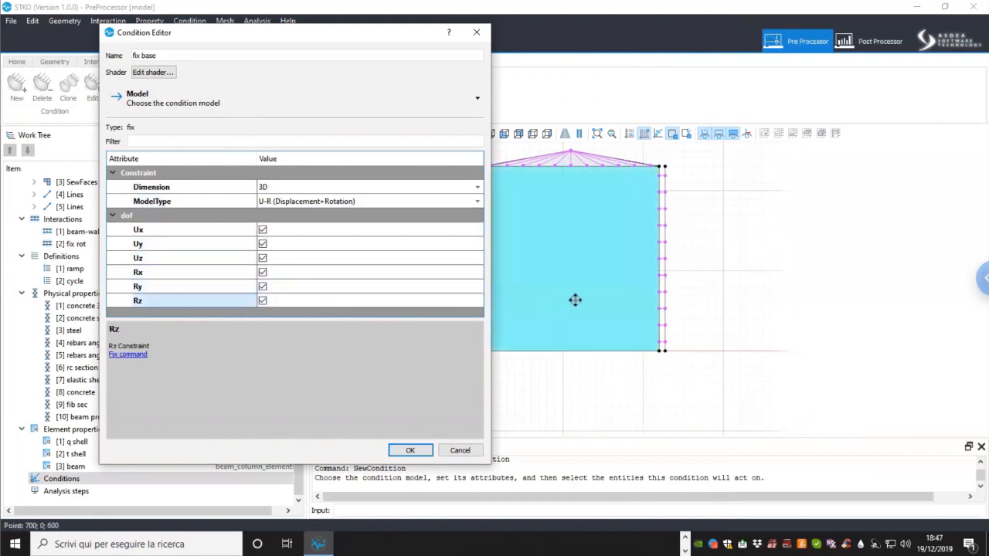
Step: Apply the fix constraint to the wall's bottom edge and the base vertices of both columns, and create the condition
click(600, 300)
drag(522, 349, 771, 386)
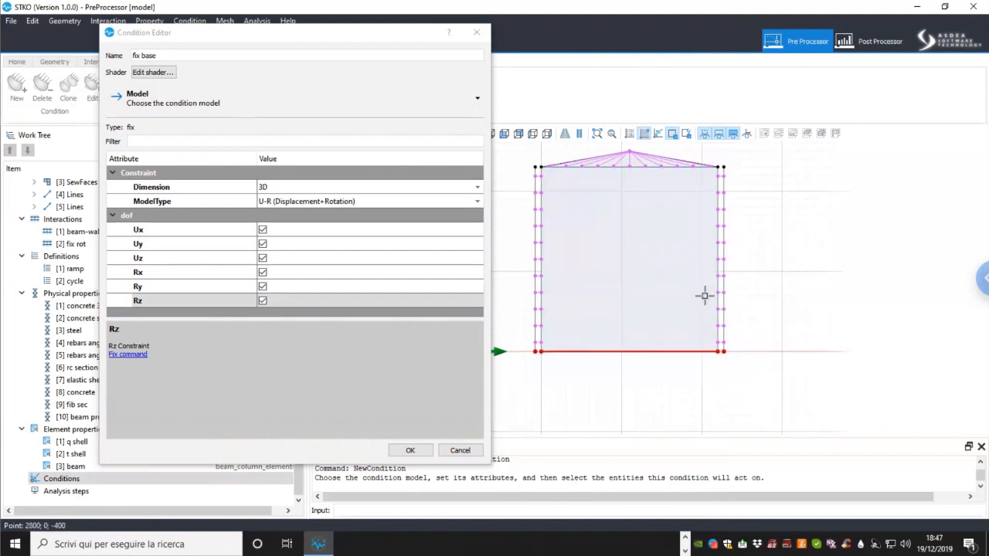
click(409, 451)
scroll(569, 346, down, 1)
middle_drag(569, 345, 563, 346)
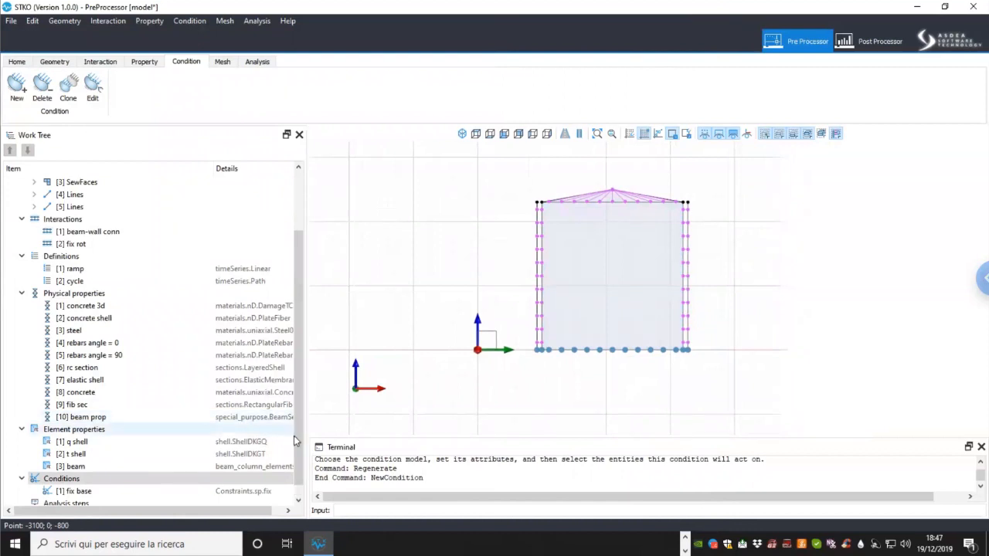
Step: Add a second condition named "v oad" using the NodeForce load model
drag(299, 447, 293, 477)
scroll(607, 179, up, 3)
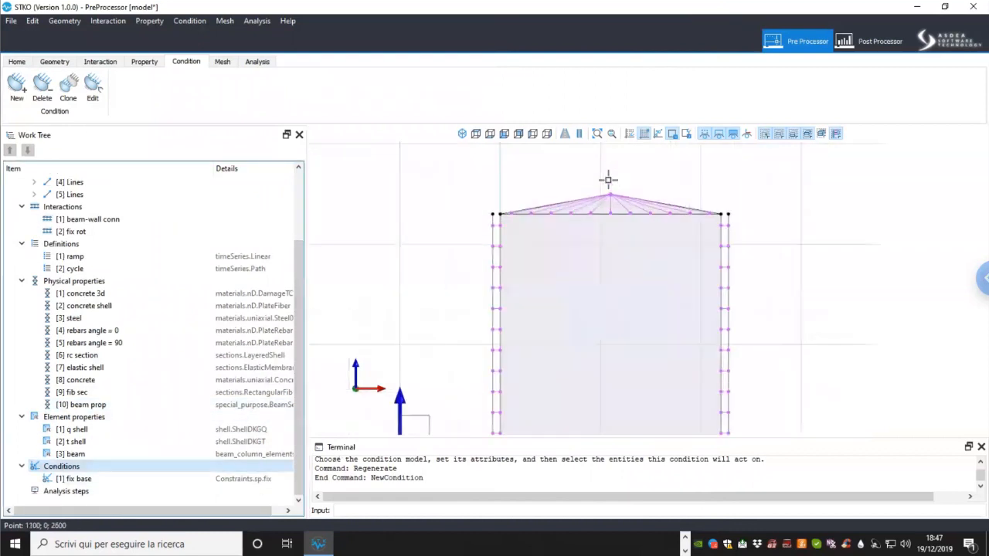
right_click(112, 464)
click(135, 472)
drag(180, 56, 77, 58)
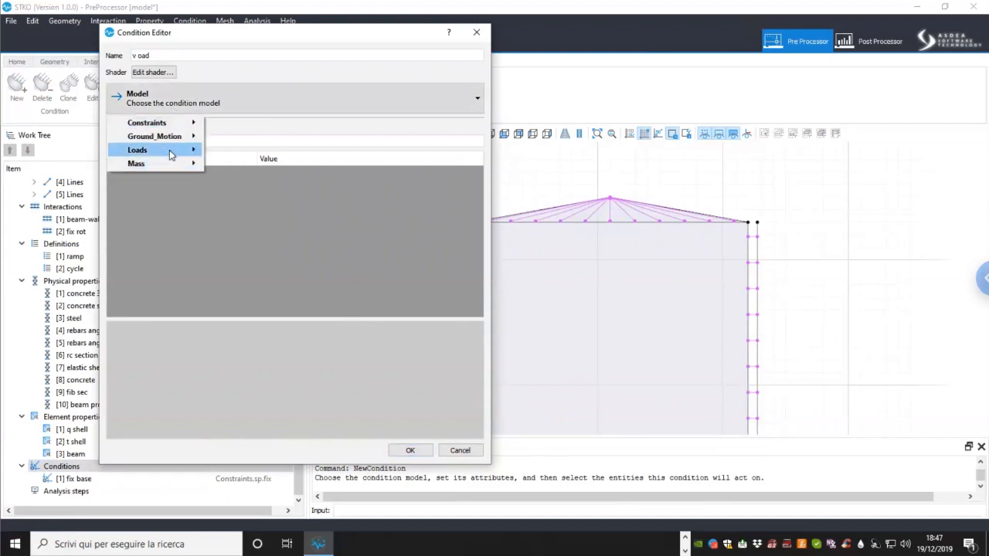
mouse_move(171, 150)
mouse_move(256, 152)
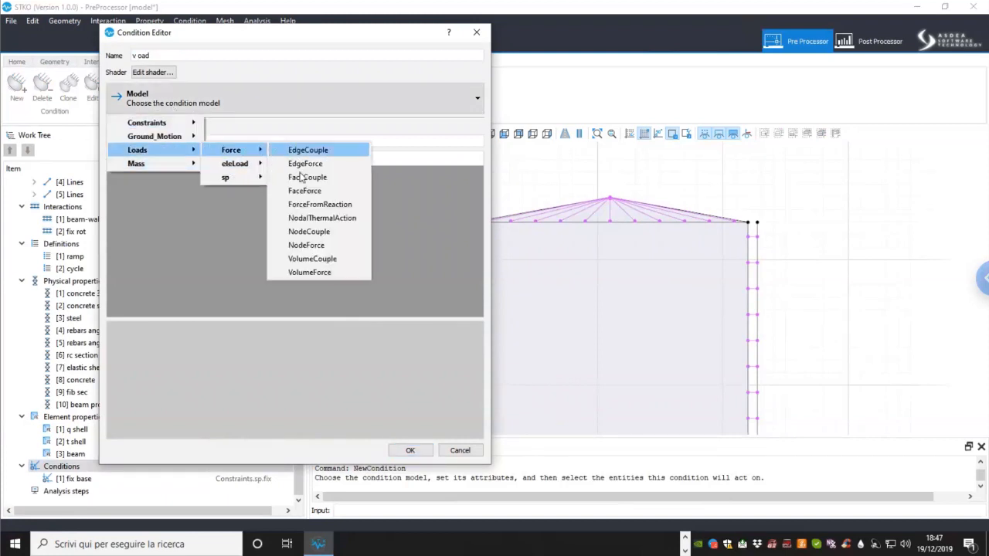
click(306, 245)
Step: Set the node force vector F to 0, 0 and -150e3 in its third component
click(379, 215)
click(479, 217)
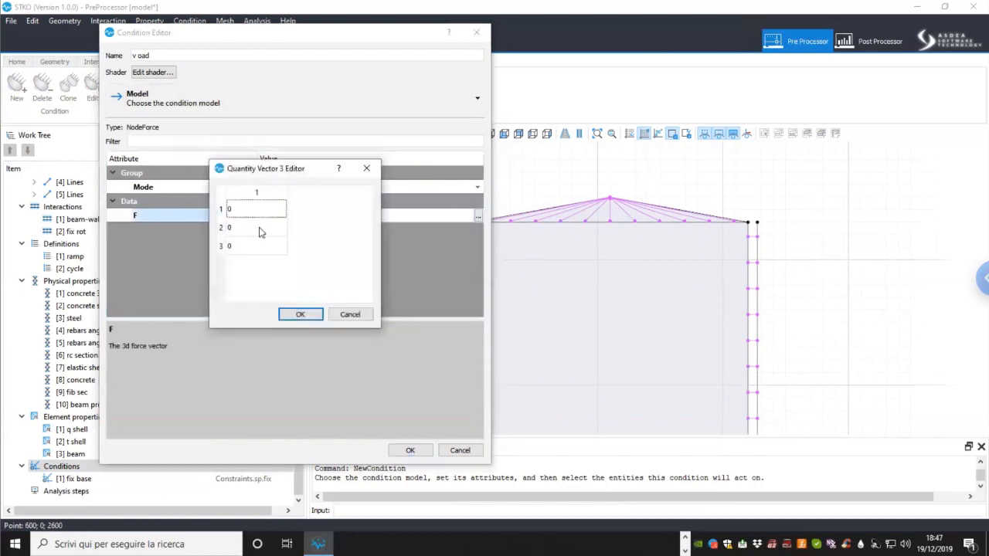
click(248, 247)
text(-150e3)
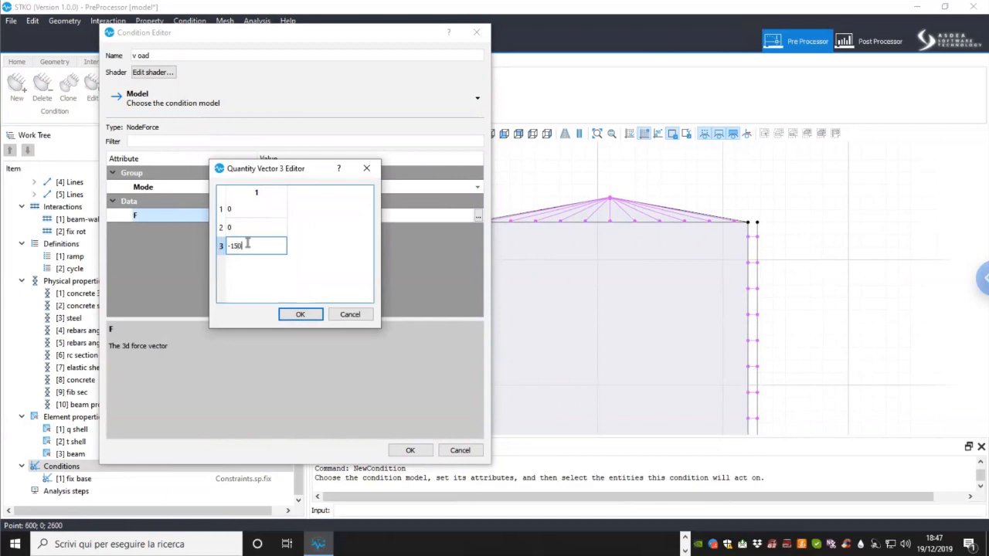
click(297, 314)
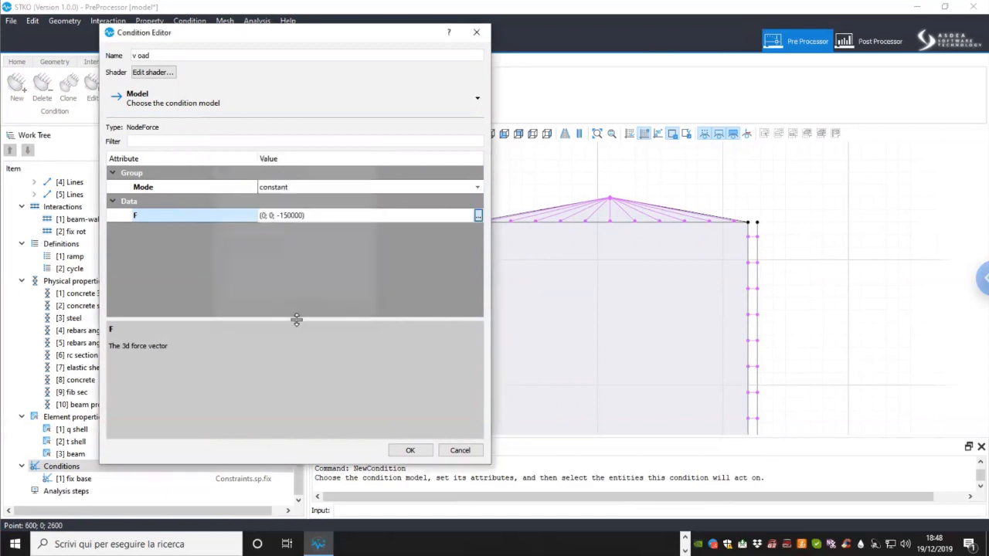
Step: Apply the vertical node force to the apex point above the wall and create the condition
click(611, 200)
click(422, 450)
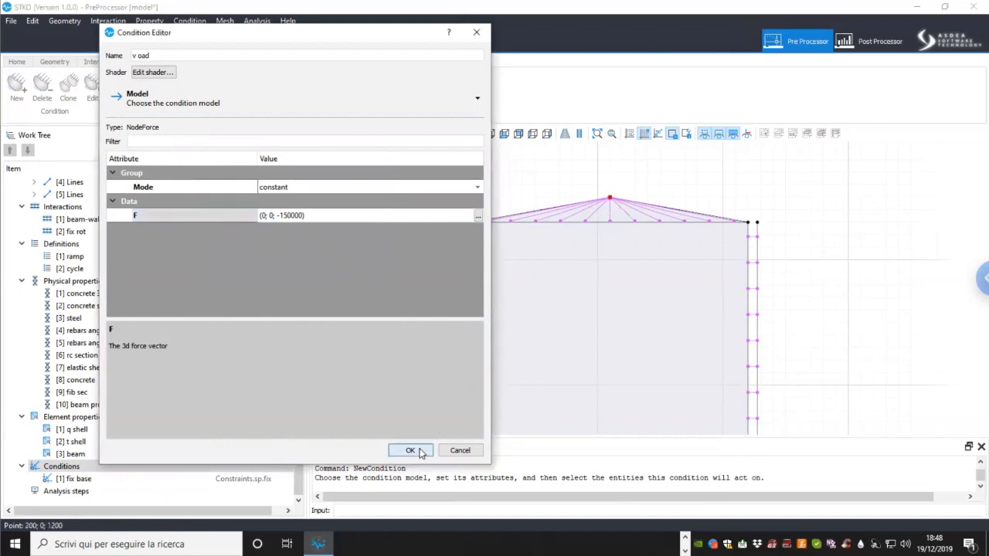
scroll(77, 430, down, 1)
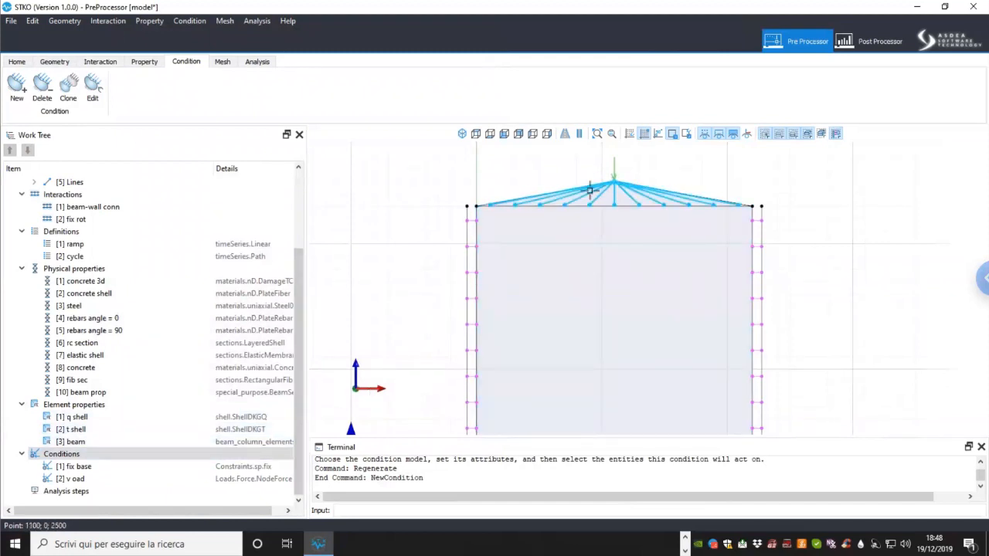
Step: Open the cycle time series definition to examine its settings and function plot
right_click(79, 257)
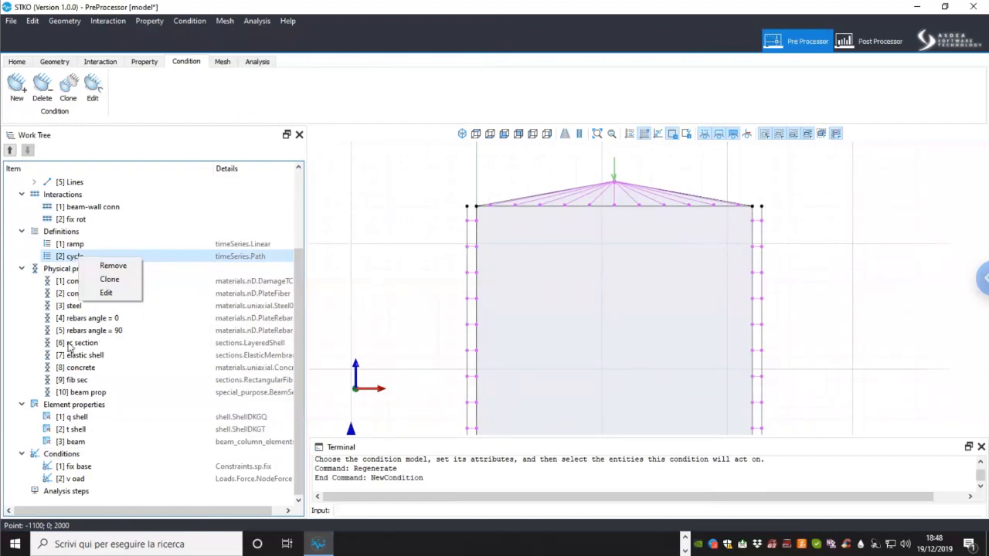
click(85, 481)
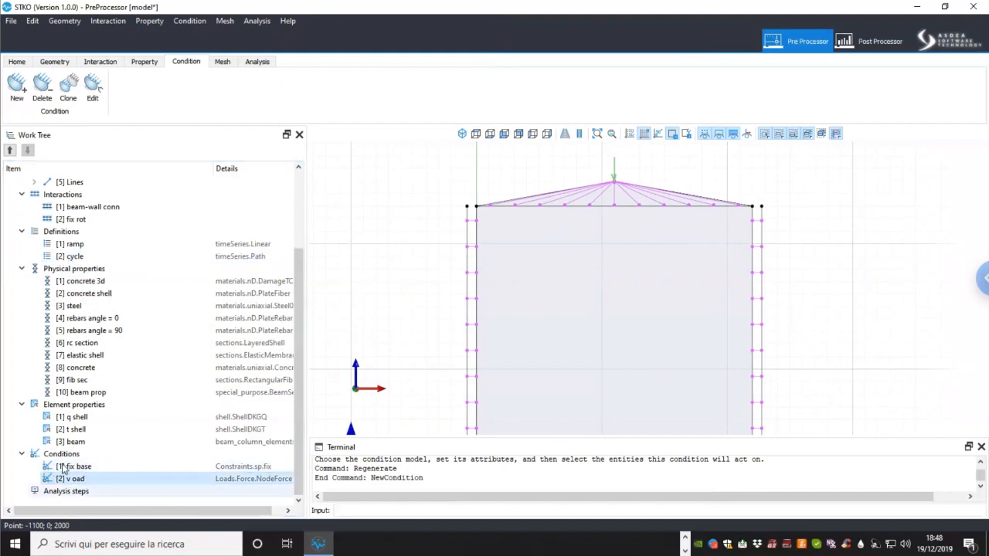
right_click(82, 258)
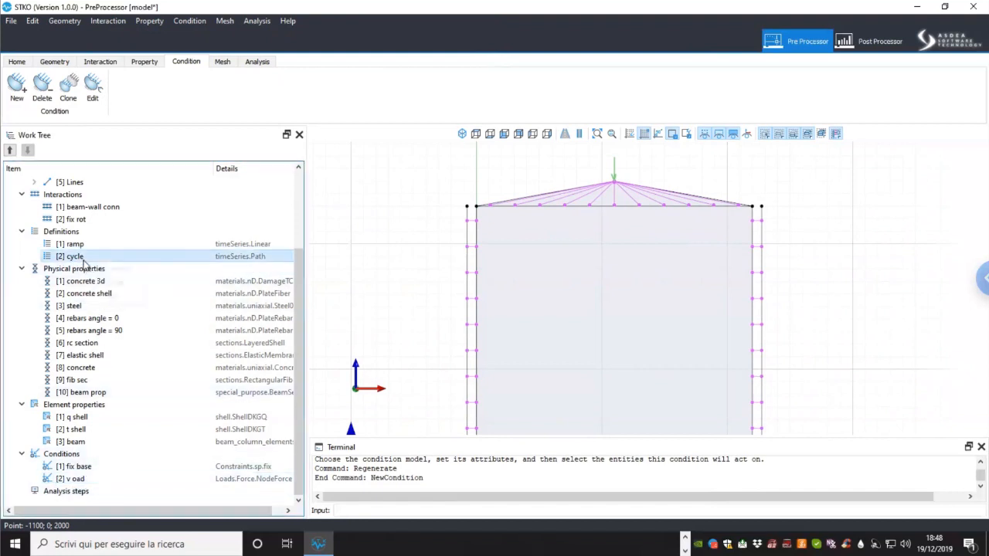
click(108, 296)
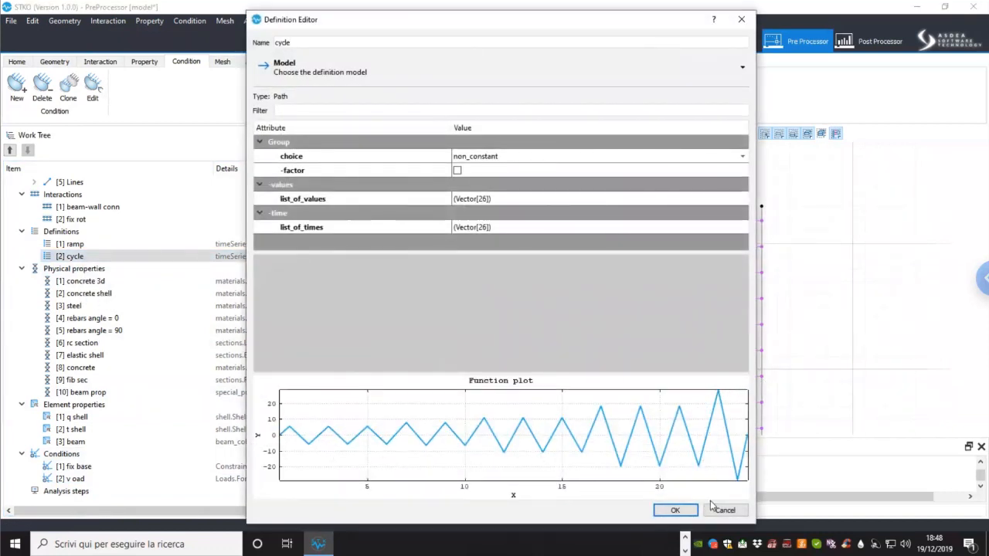
Step: Close the cycle definition unchanged and add a condition named "push" using the sp(prescribedNodalValue) load model
key(Escape)
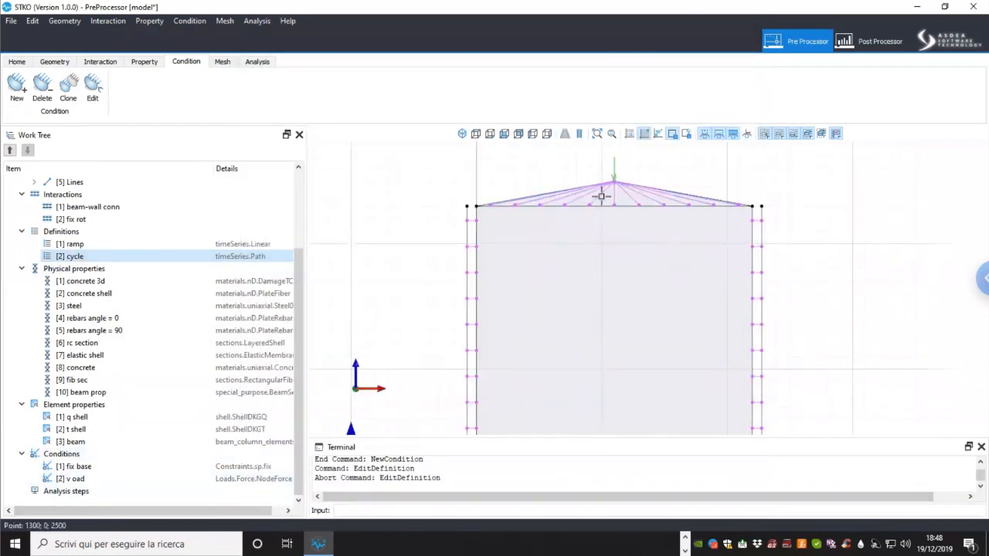
right_click(104, 455)
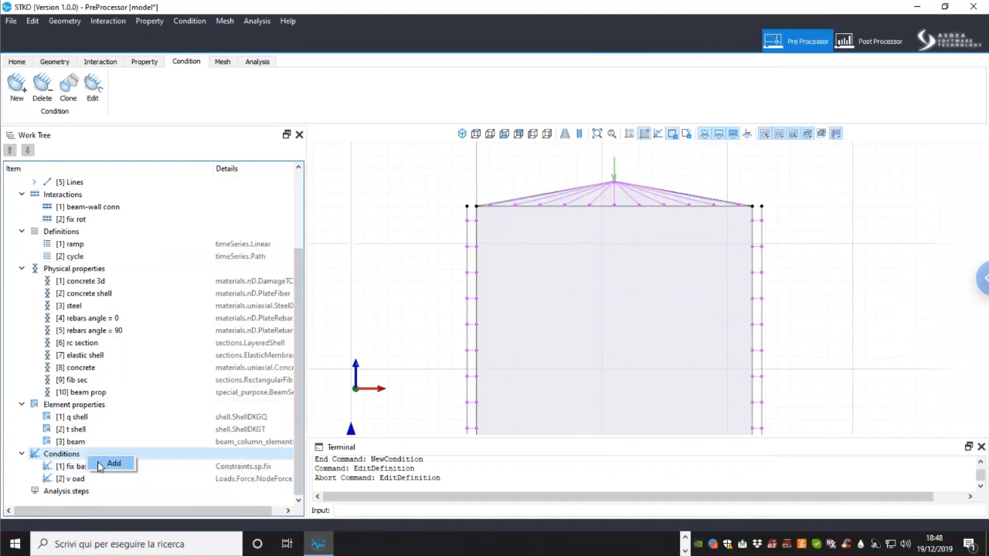
click(109, 464)
drag(179, 59, 86, 55)
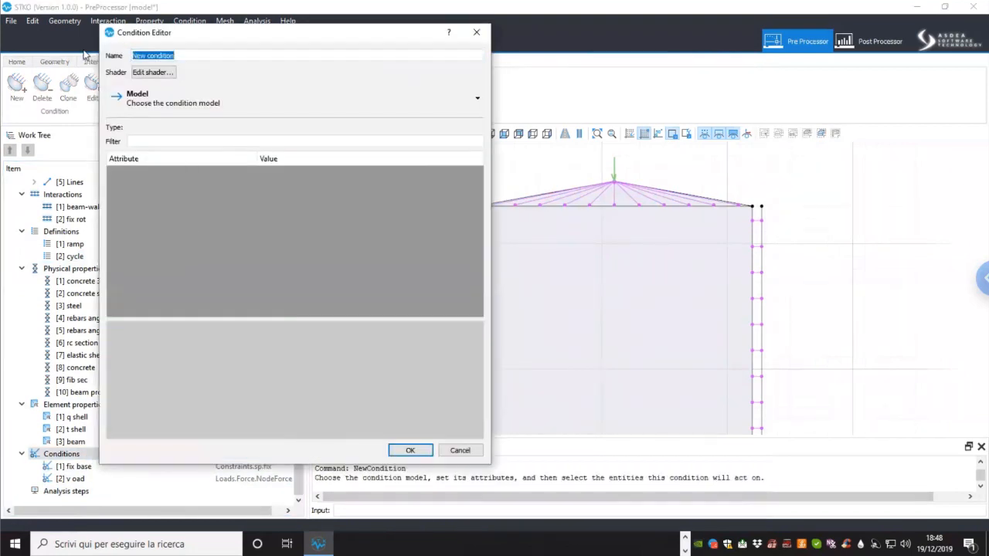
text(pu)
click(157, 103)
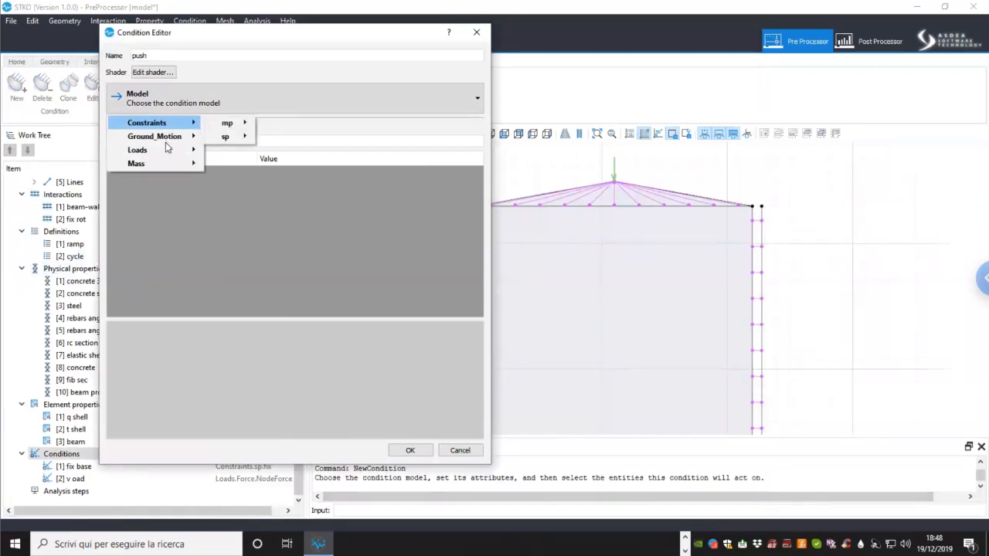
mouse_move(168, 157)
mouse_move(236, 178)
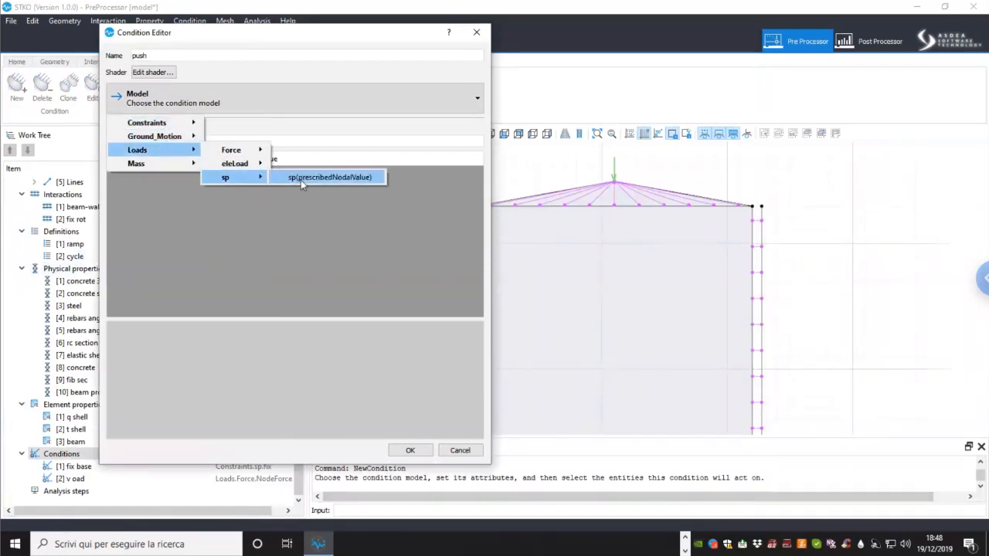
click(301, 179)
Step: Set the push condition's dimension to 3D and its model type to U-R (Displacement+Rotation)
click(290, 187)
click(290, 187)
click(290, 207)
click(286, 201)
click(286, 201)
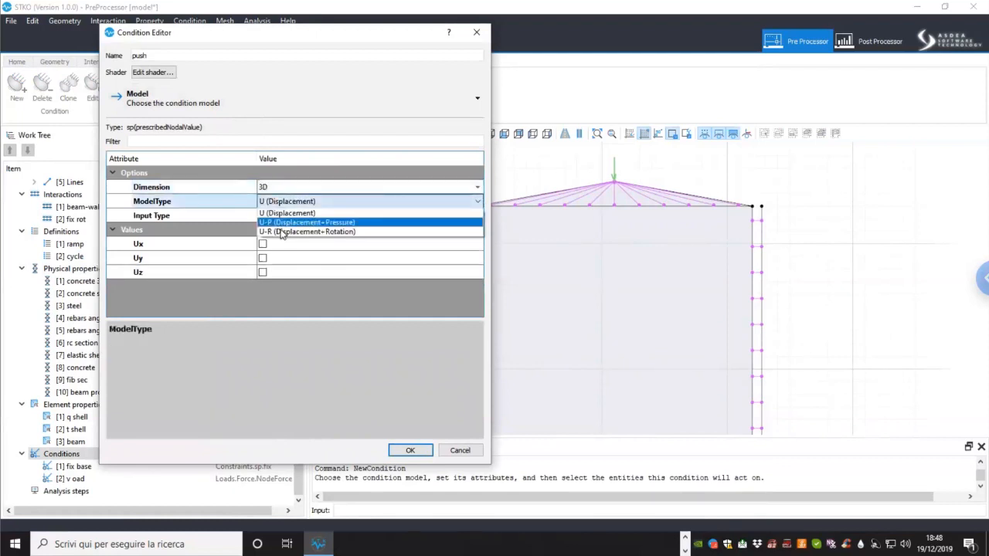
click(282, 232)
Step: Prescribe a Ux value of 1 for the apex point above the wall and create the push condition
click(288, 244)
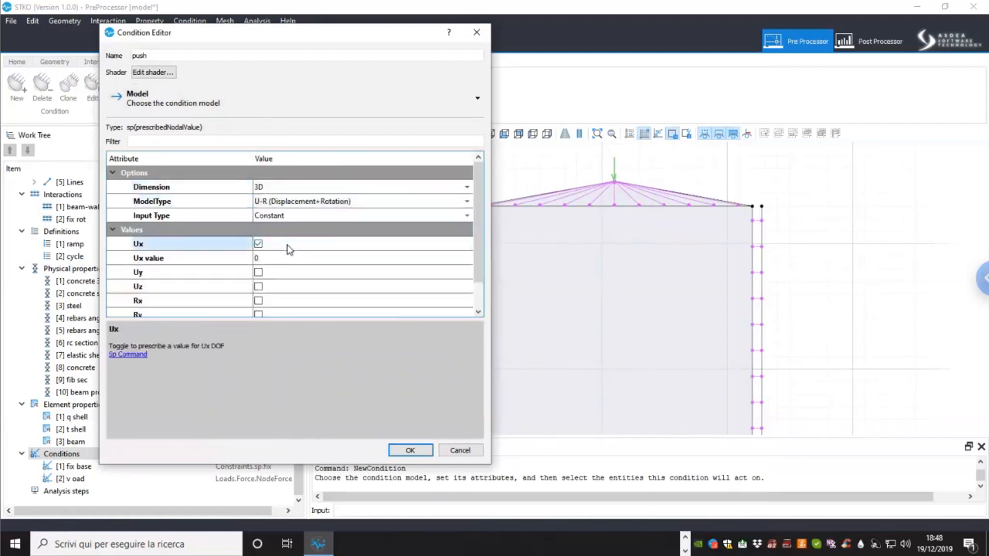
double_click(285, 259)
key(Return)
drag(605, 175, 628, 191)
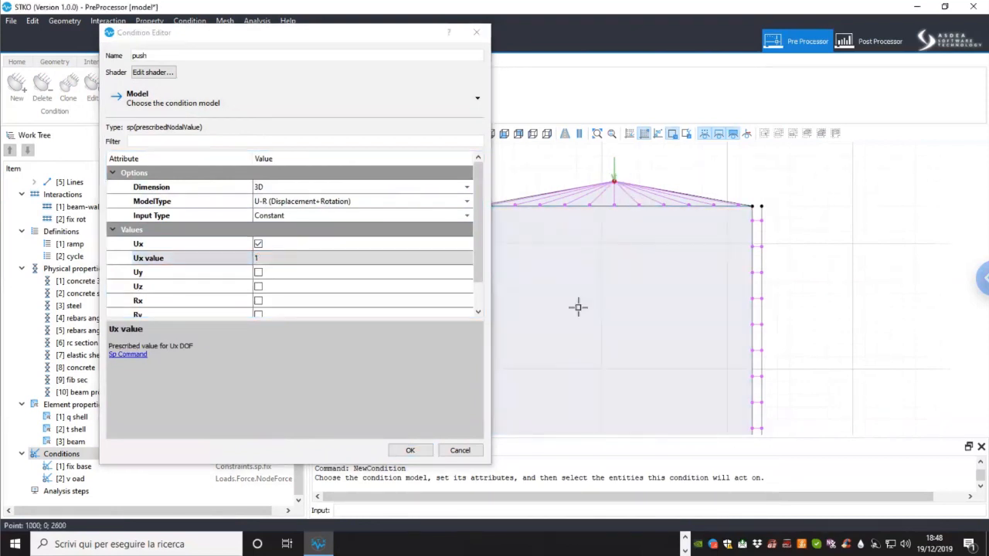
click(617, 215)
click(411, 451)
scroll(596, 305, down, 3)
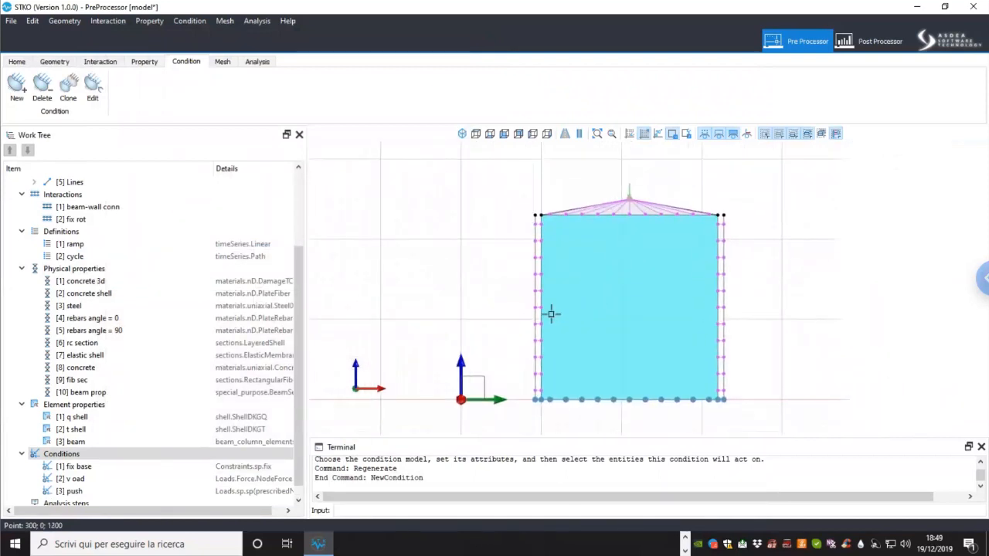
click(502, 320)
scroll(502, 311, up, 4)
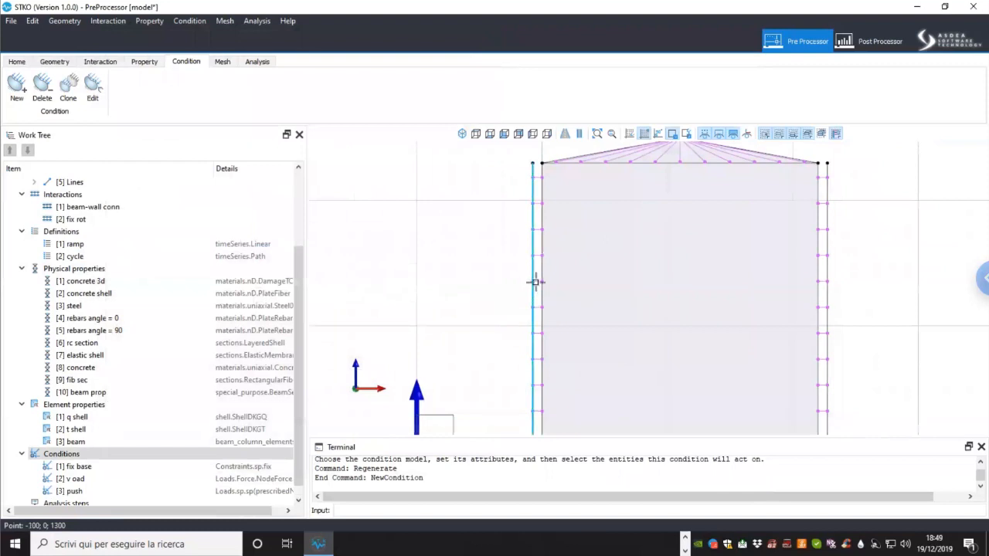
click(671, 151)
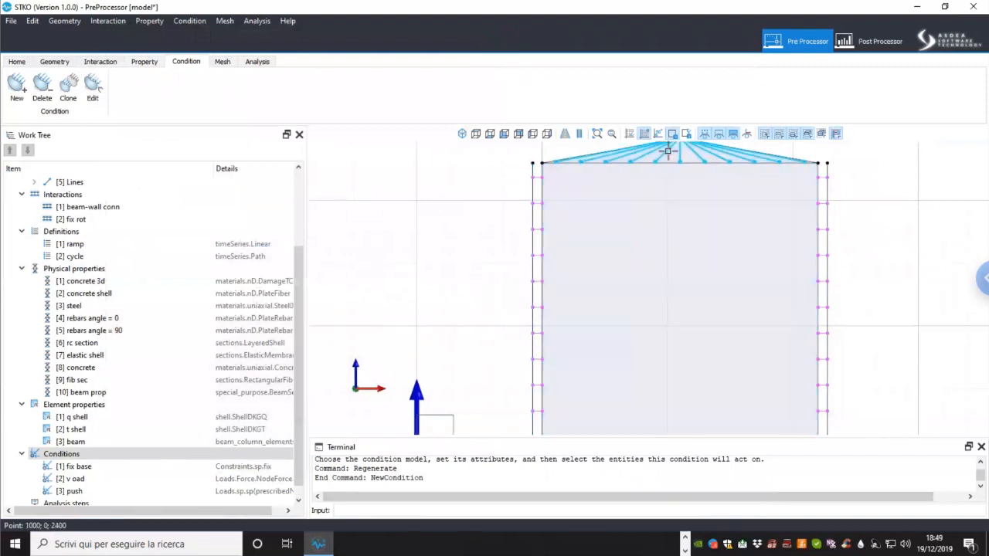
scroll(653, 160, down, 2)
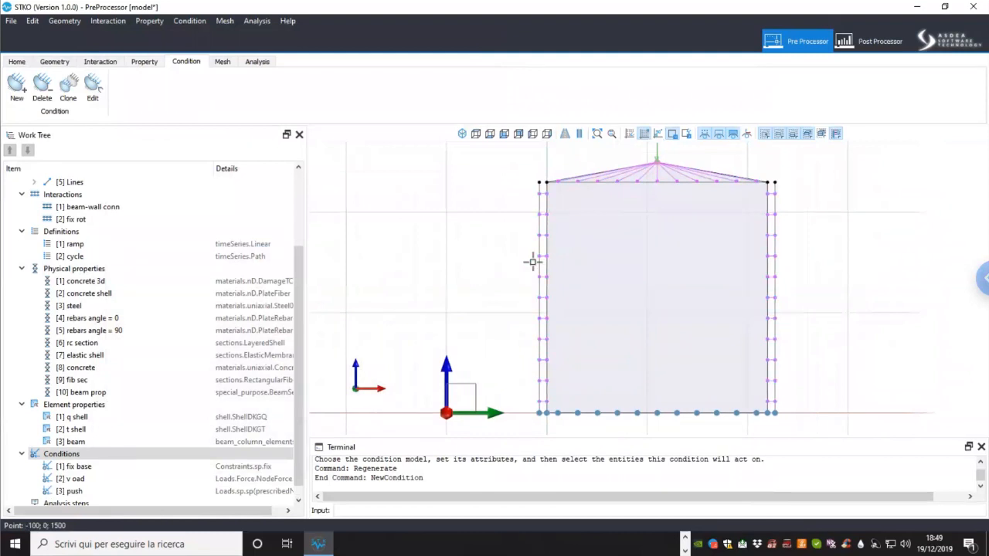
click(540, 264)
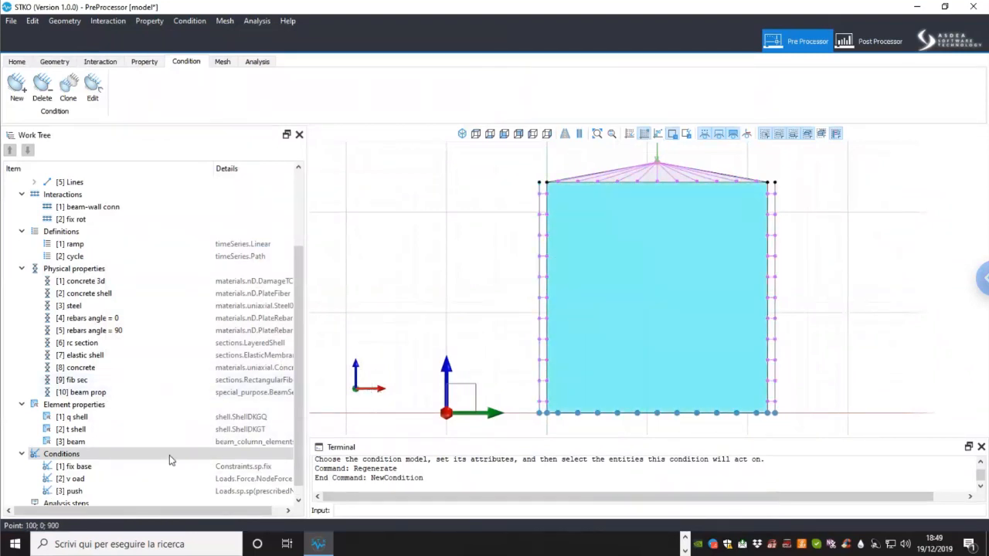
Step: Add a condition named "edof beam wall" using the equalDOF multi-point constraint model
scroll(105, 467, down, 1)
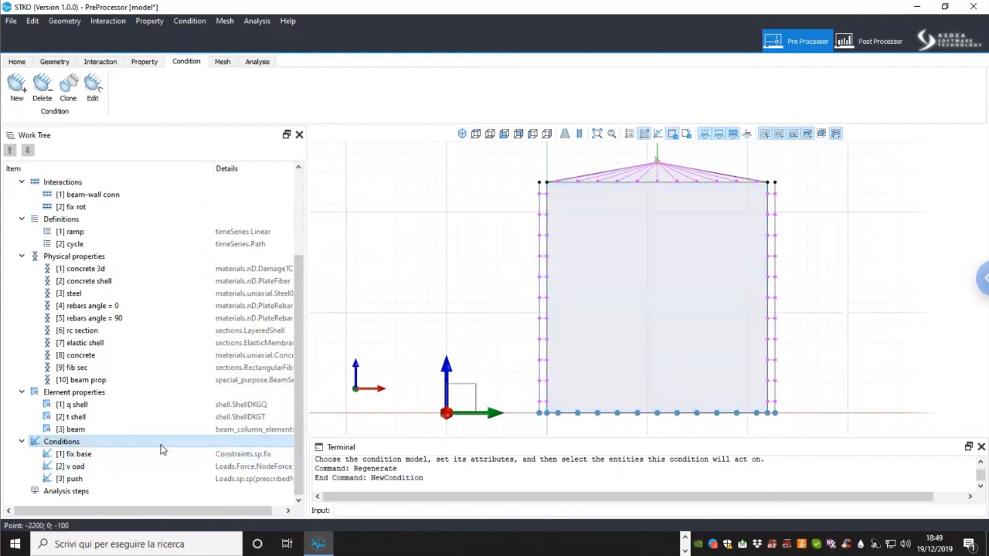
right_click(89, 443)
click(115, 446)
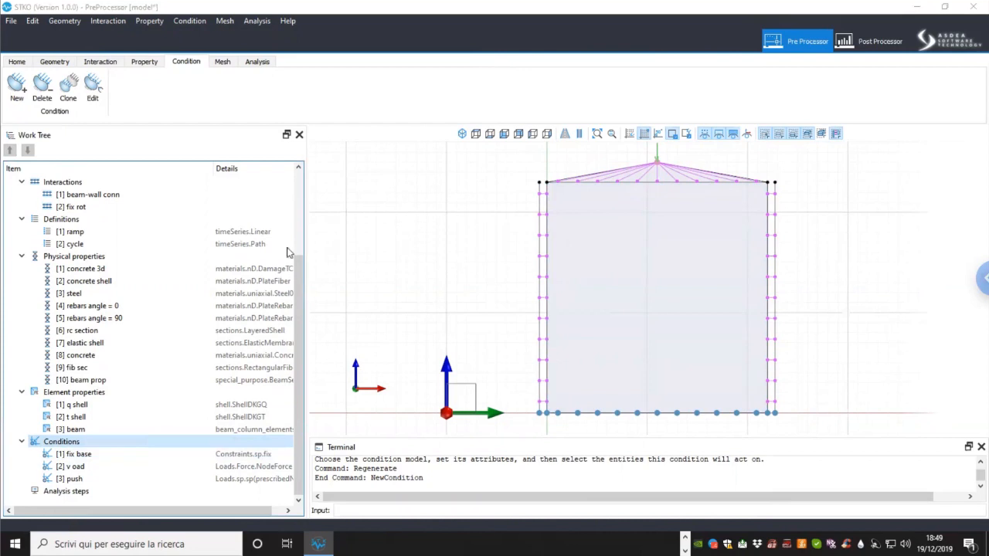
drag(179, 55, 120, 60)
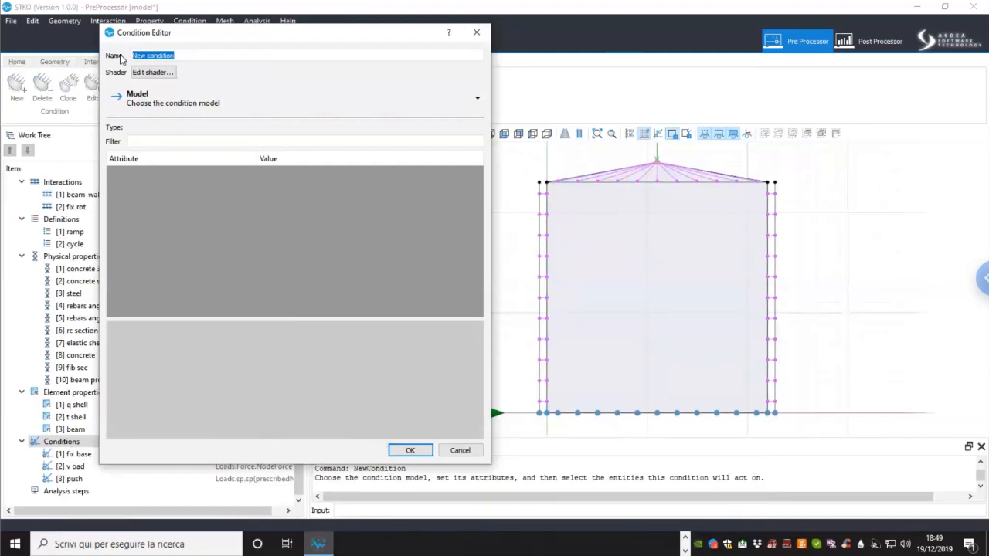
text(edof beam wall)
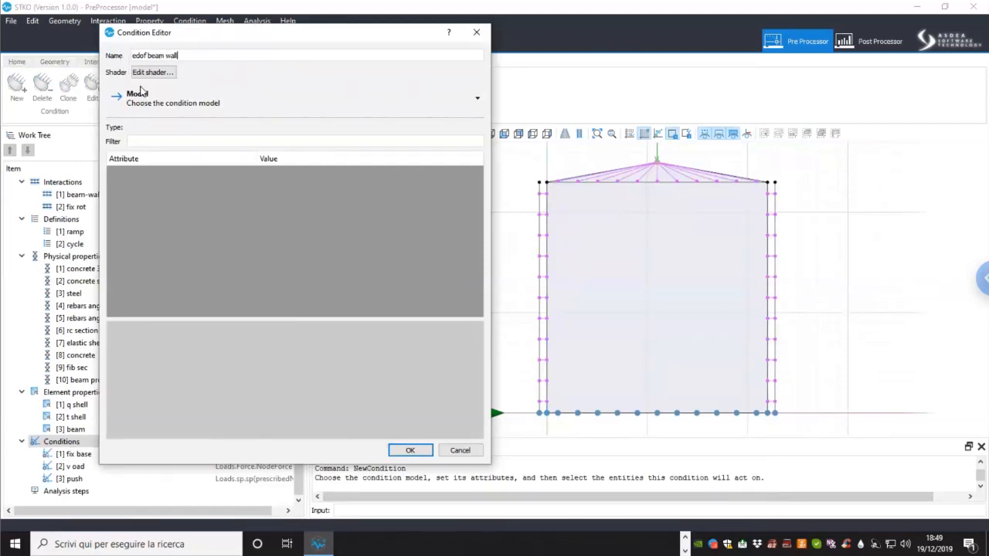
click(141, 97)
mouse_move(180, 126)
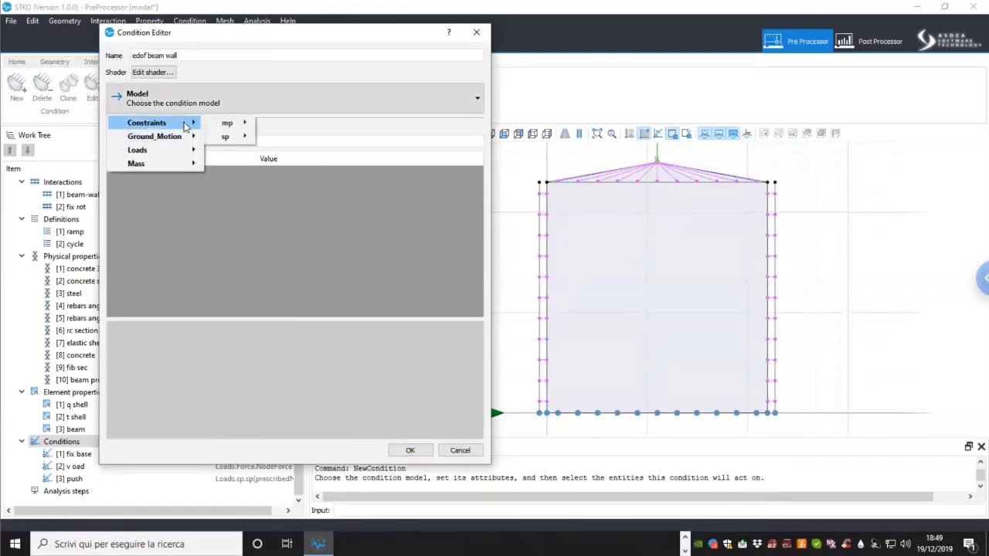
mouse_move(226, 125)
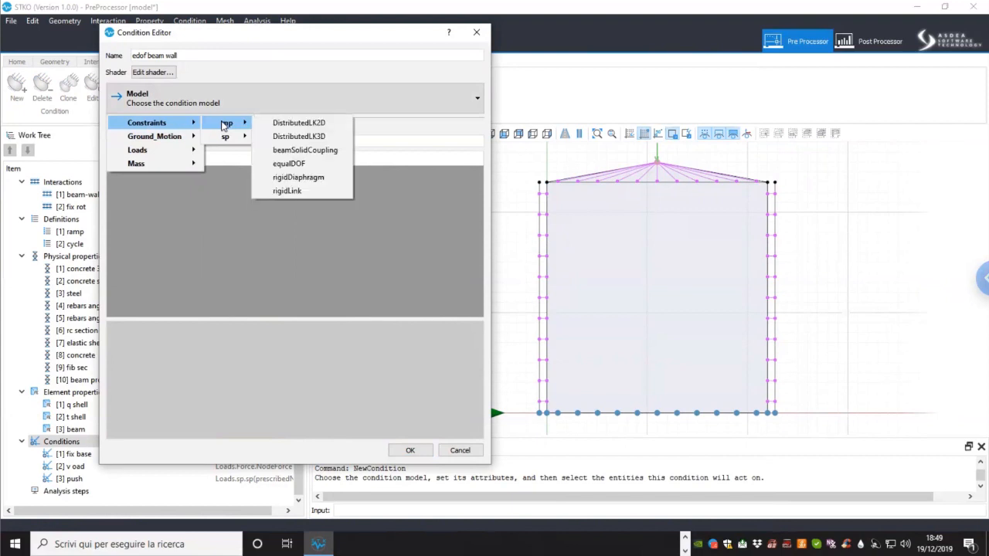
click(289, 164)
Step: Set the edof beam wall constraint to 3D with the U-R (Displacement+Rotation) model type
click(298, 186)
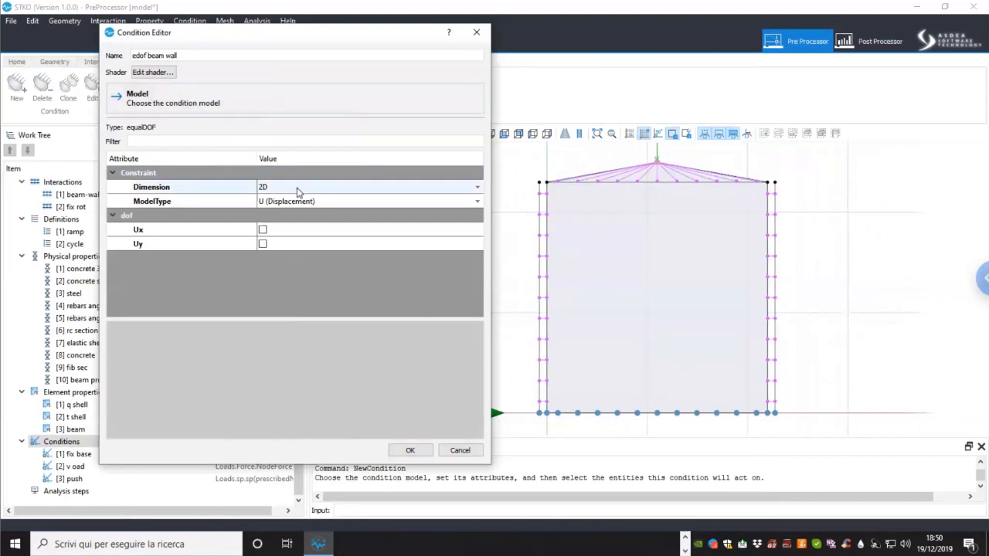
click(293, 204)
click(292, 202)
click(291, 202)
click(289, 233)
Step: Enable all six constrained degrees of freedom: Ux, Uy, Uz, Rx, Ry and Rz
click(287, 230)
click(285, 244)
click(283, 258)
click(278, 273)
click(276, 286)
click(273, 301)
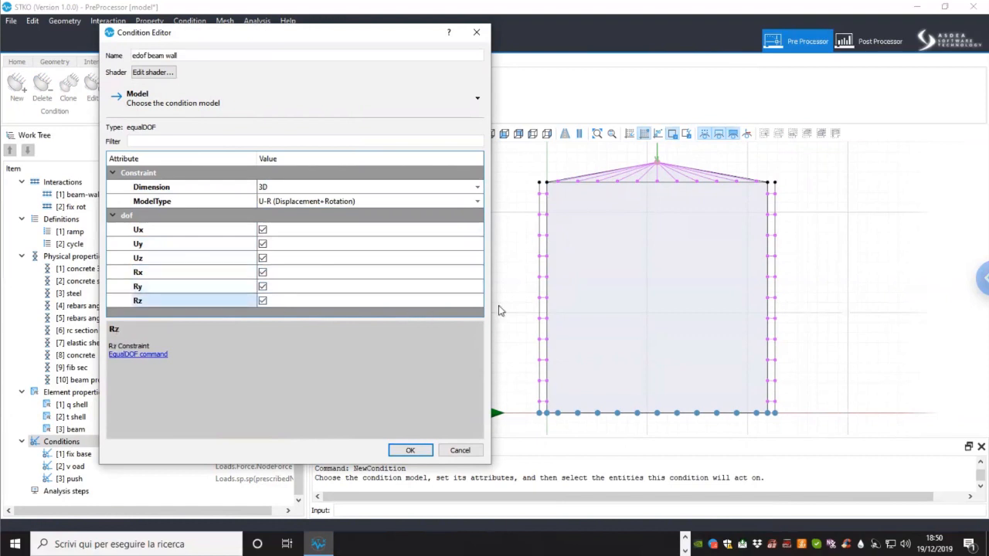
Step: Apply the edof beam wall constraint to the beam-wall connections along both wall edges and create the condition
scroll(539, 276, up, 2)
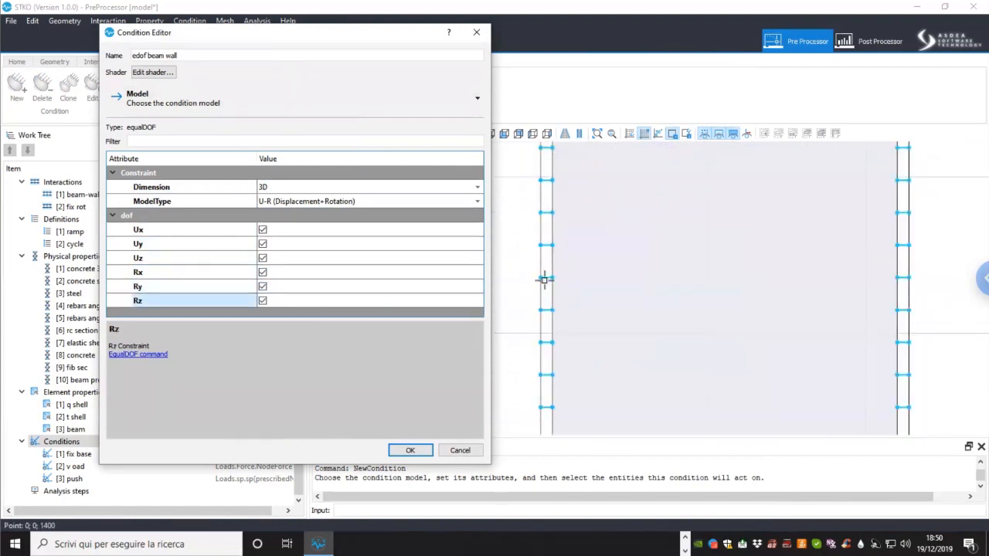
click(545, 278)
scroll(545, 279, down, 5)
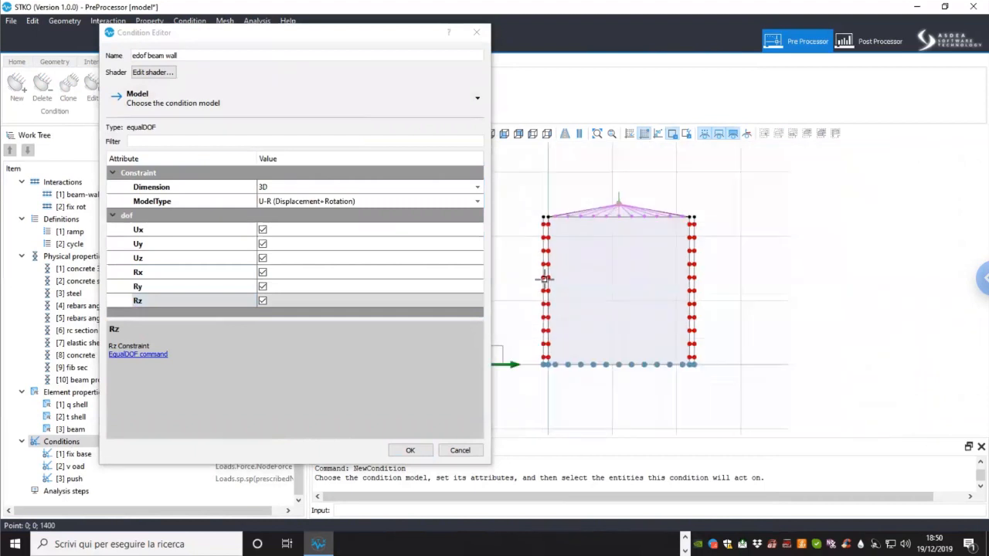
click(410, 451)
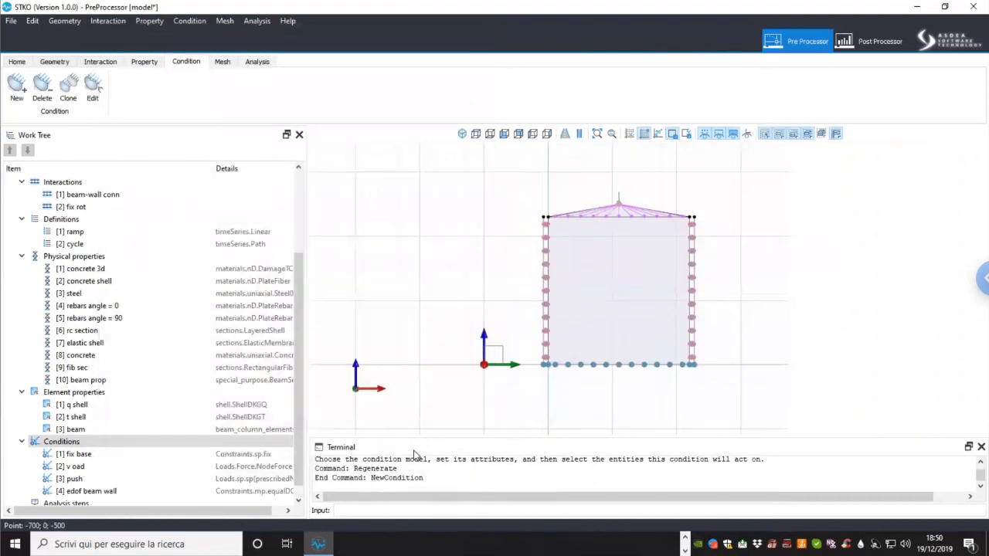
Step: Add a condition named "fix rot" using the equalDOF multi-point constraint model
scroll(126, 427, down, 1)
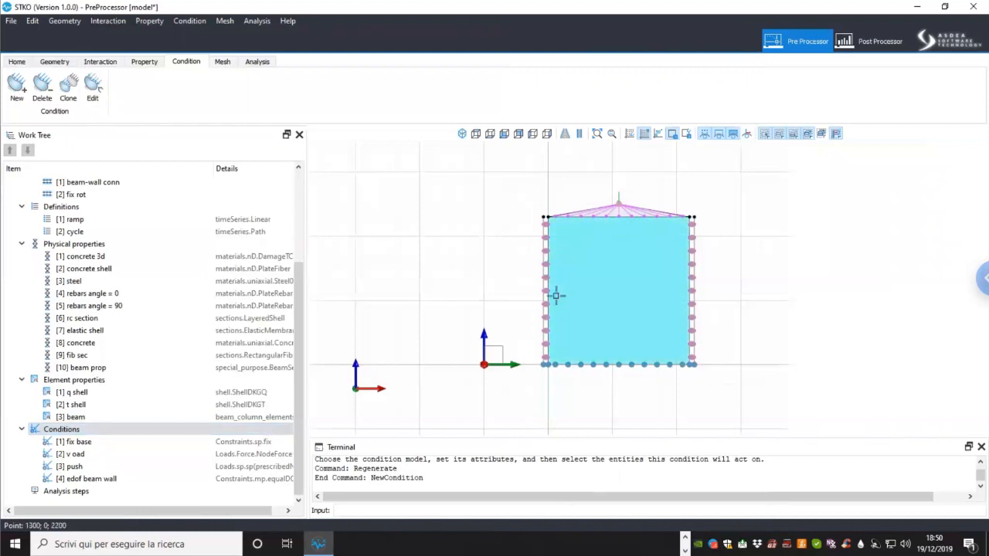
scroll(611, 216, up, 2)
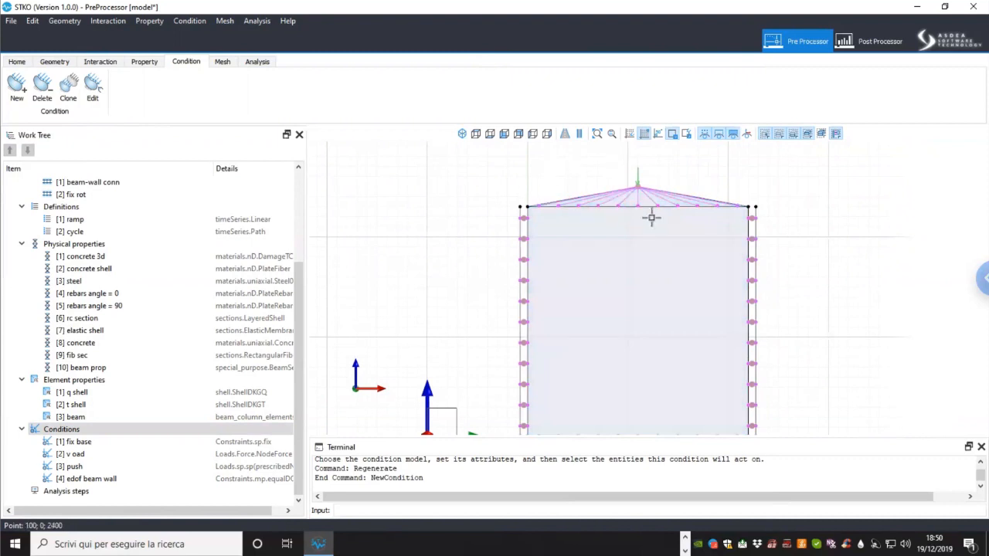
click(618, 198)
click(122, 434)
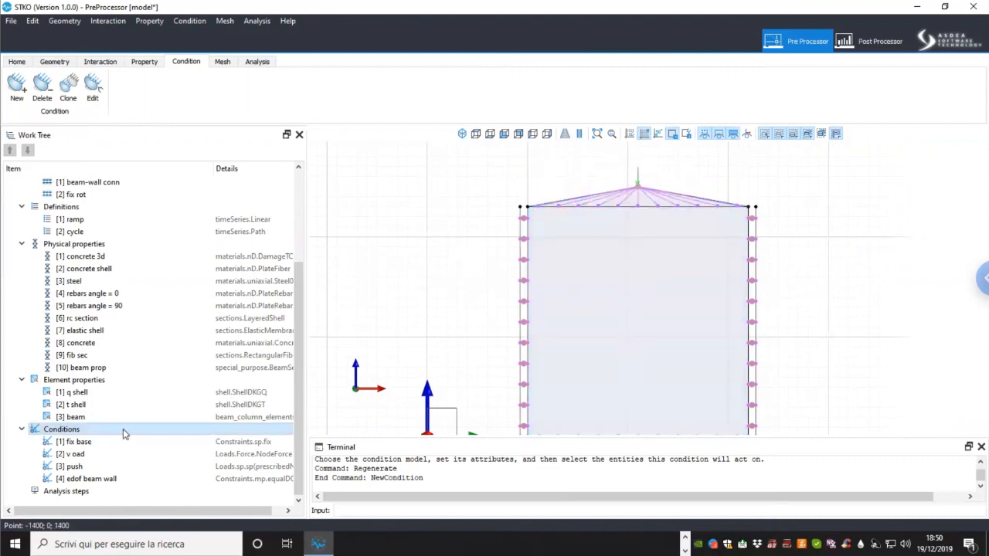
right_click(134, 439)
click(140, 438)
drag(176, 54, 100, 56)
text(fix rot)
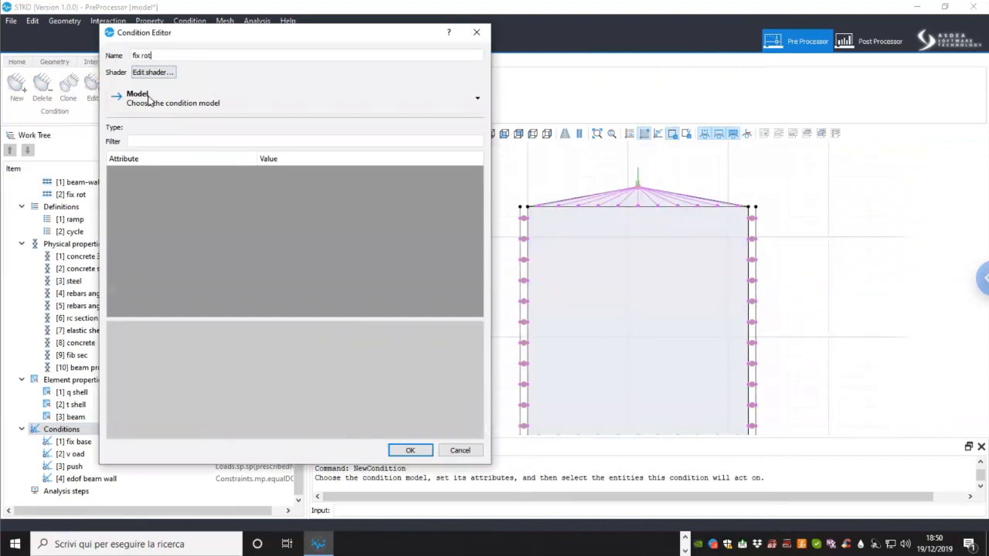
click(148, 101)
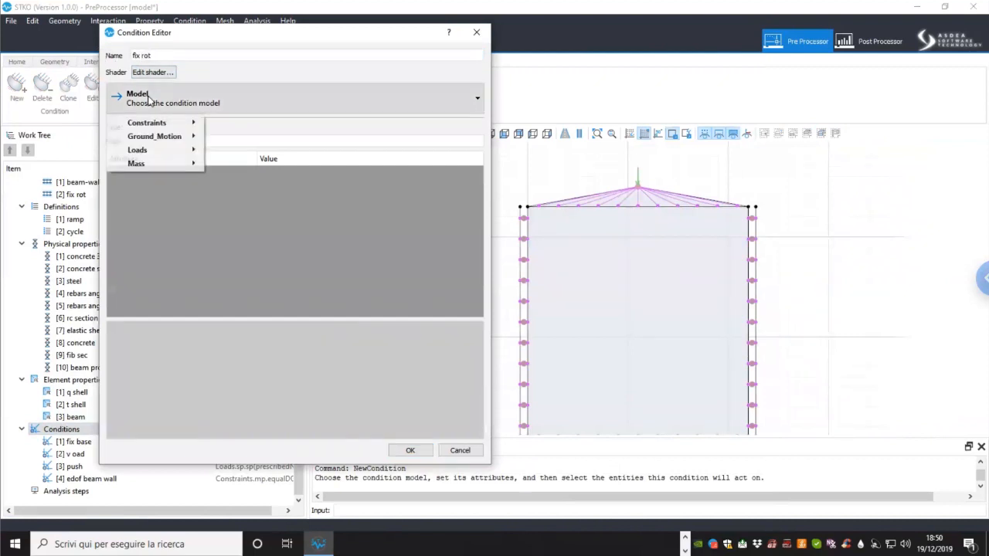
mouse_move(154, 122)
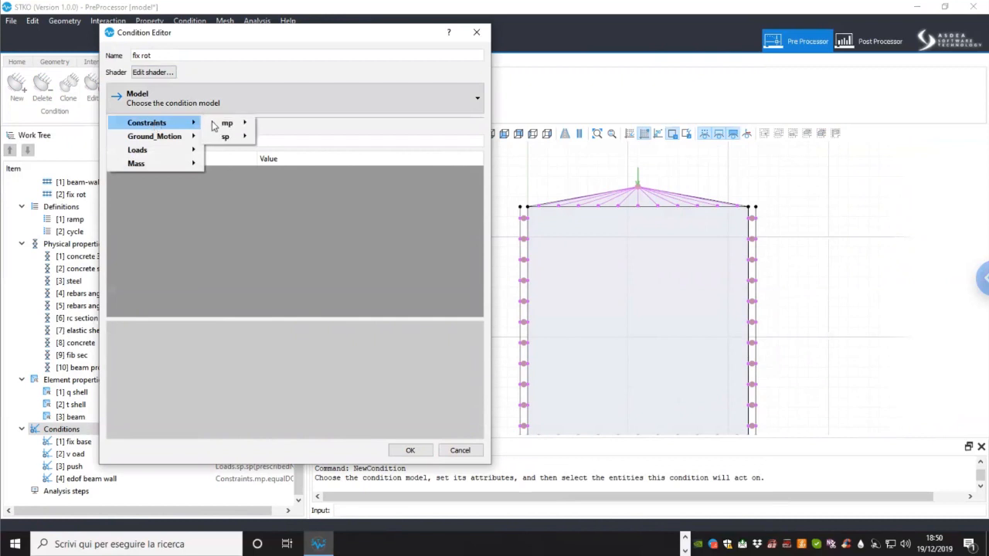
mouse_move(232, 124)
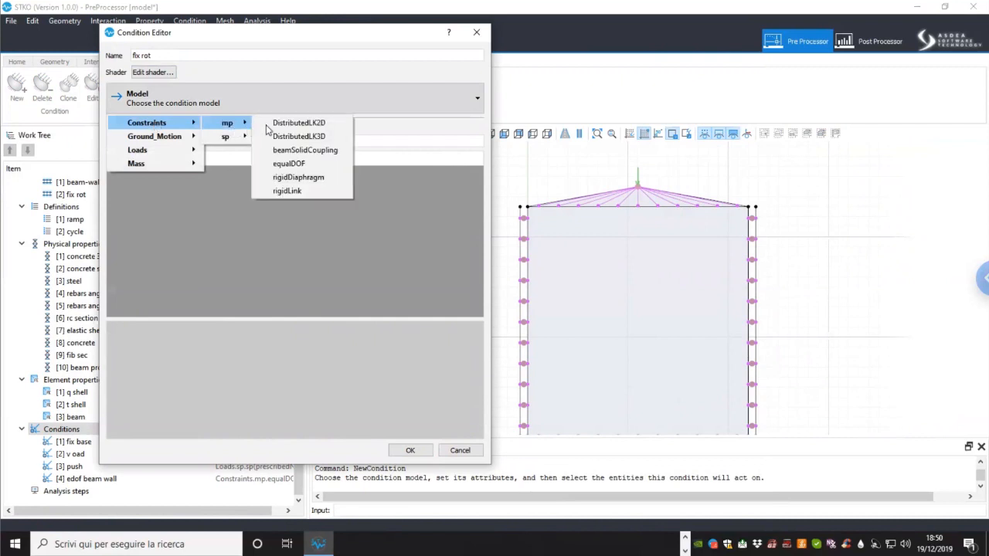
click(288, 163)
Step: Set the fix rot constraint to 3D with the U-R (Displacement+Rotation) model type and enable its Uz degree of freedom
click(284, 188)
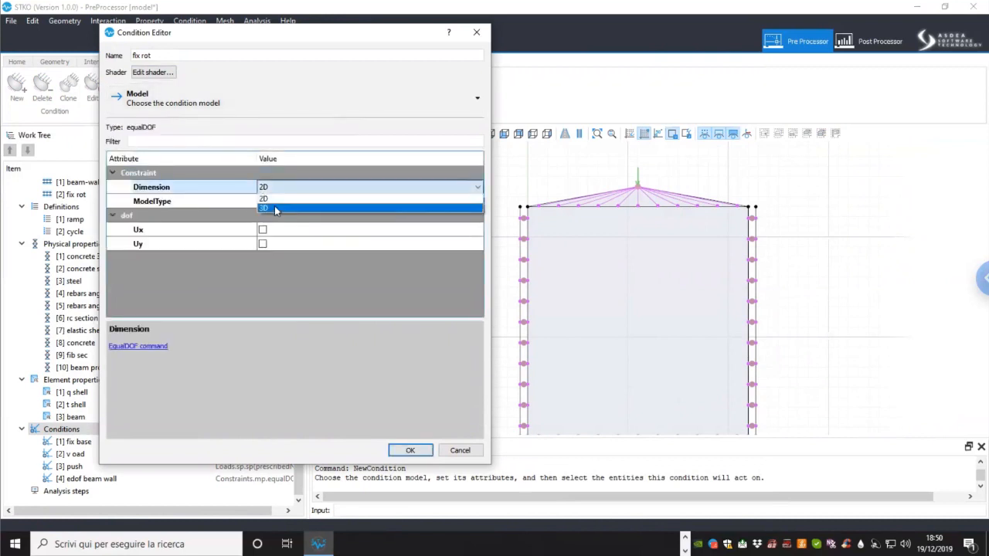
click(274, 205)
click(277, 204)
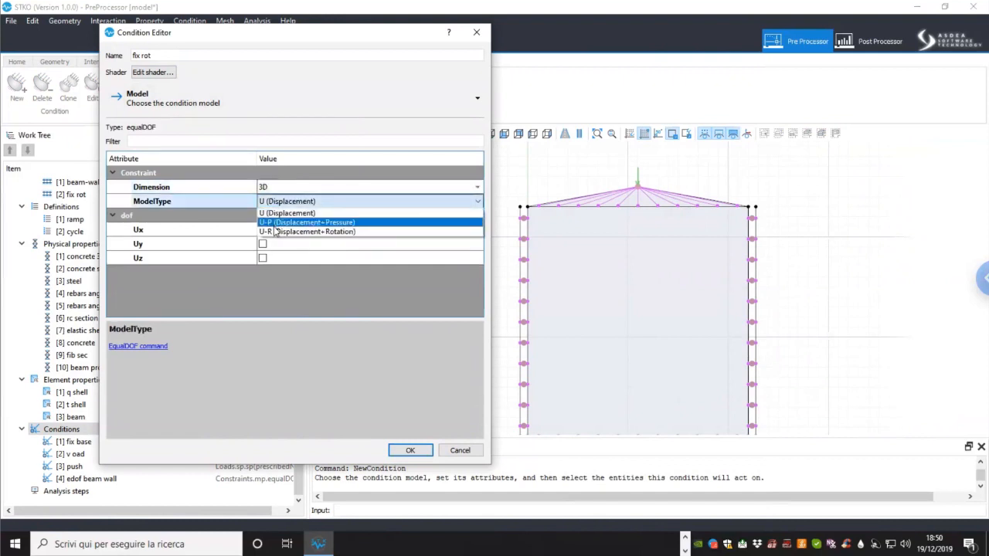
click(274, 229)
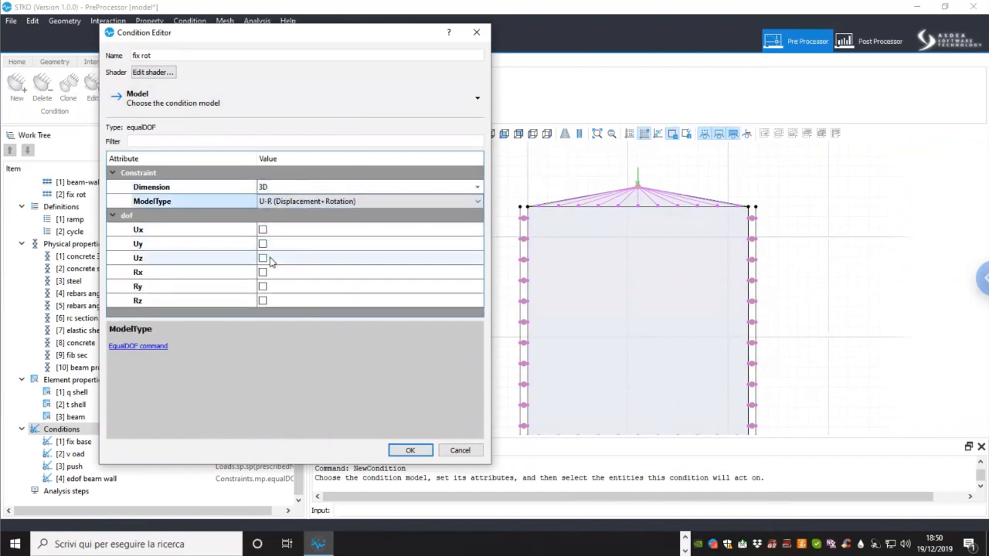
click(263, 259)
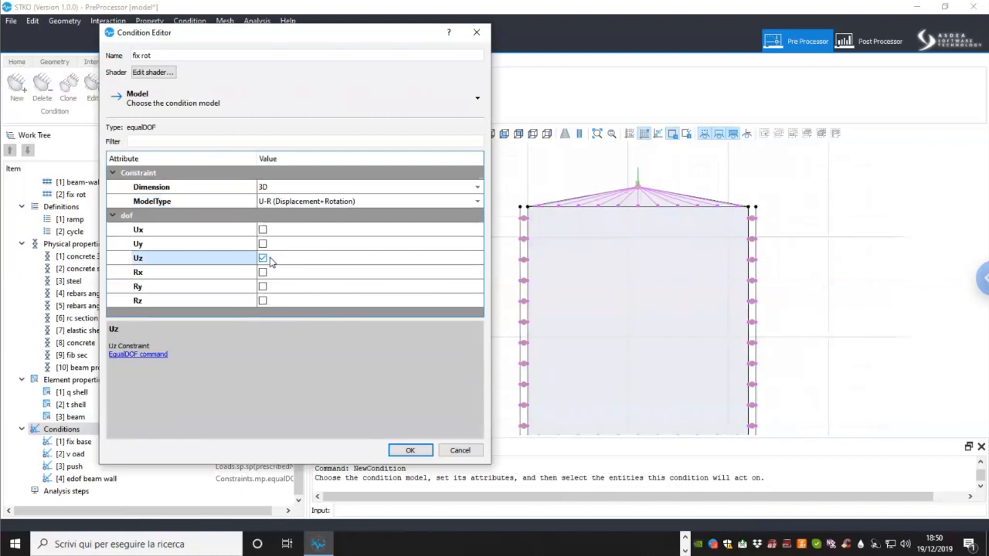
Step: Apply the fix rot constraint to the fan-shaped interaction at the top of the wall and create the condition
click(632, 197)
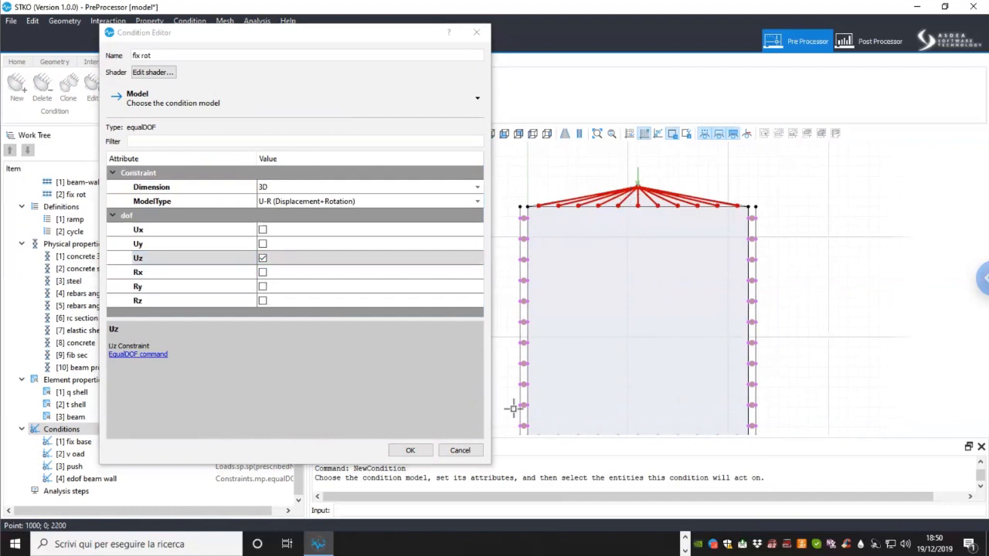
click(413, 453)
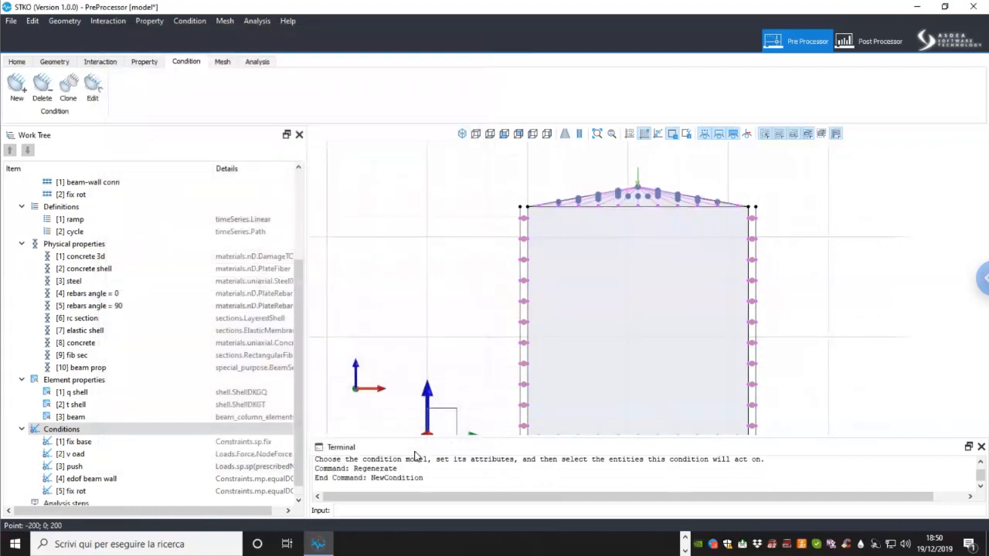
scroll(583, 321, down, 2)
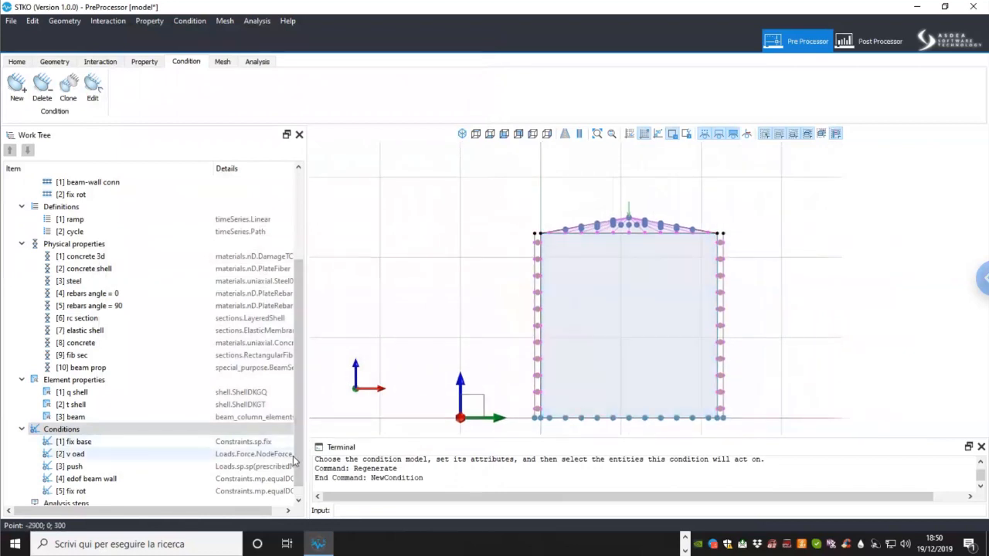
Step: Add an analysis step named "rec" using the MPCORecorder model
click(295, 497)
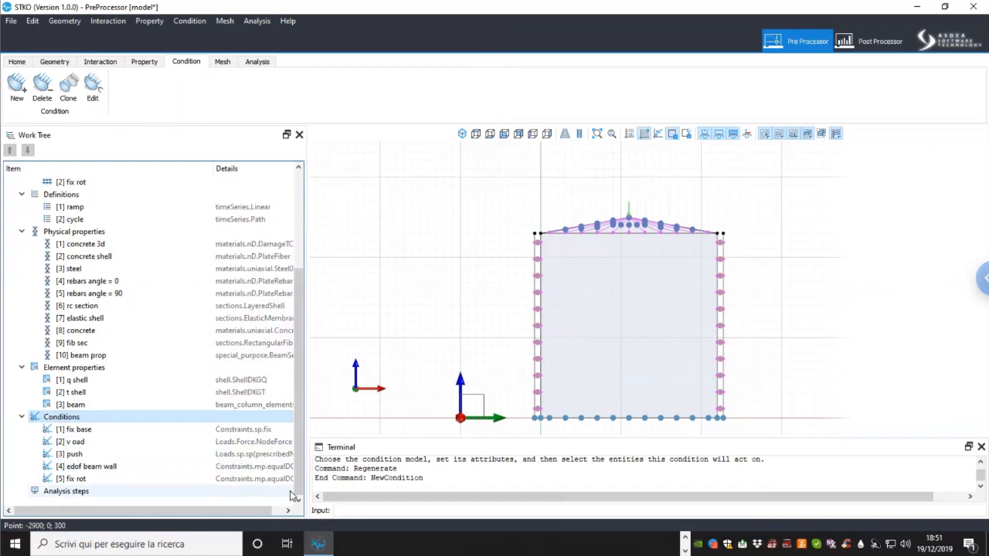
right_click(68, 493)
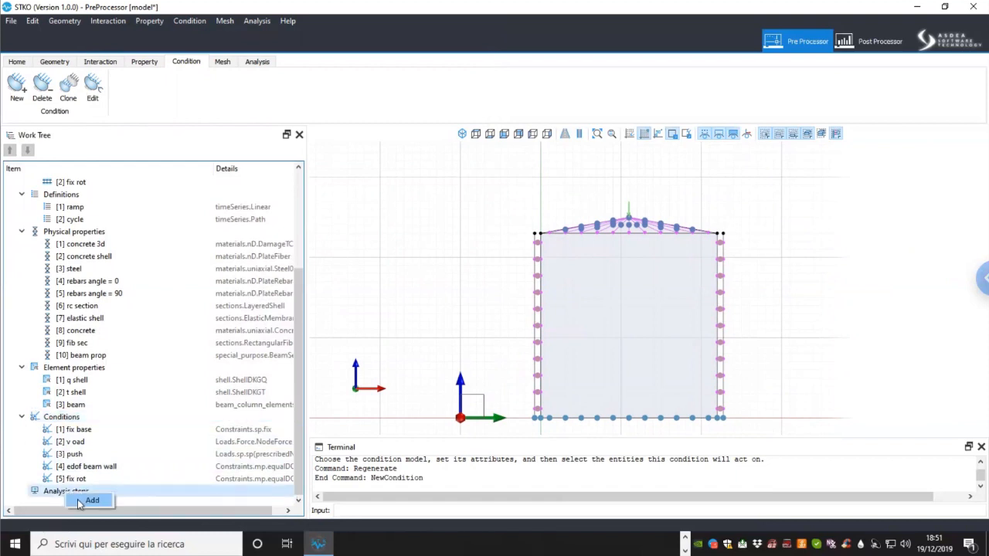
click(89, 501)
drag(276, 39, 171, 38)
text(re)
click(258, 65)
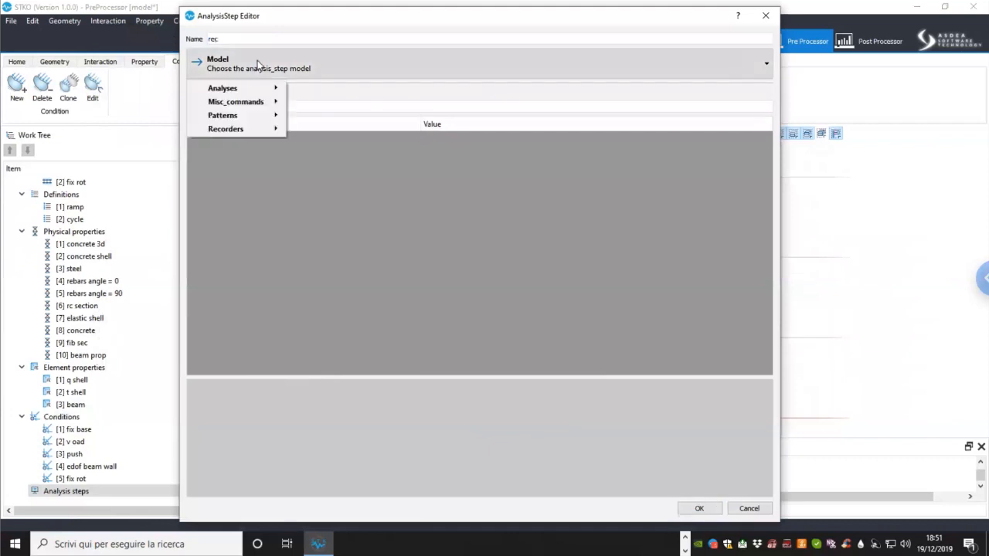
mouse_move(266, 130)
click(316, 128)
Step: Name the recorder output "rec" and enable the displacement and reactionForce nodal results
click(453, 152)
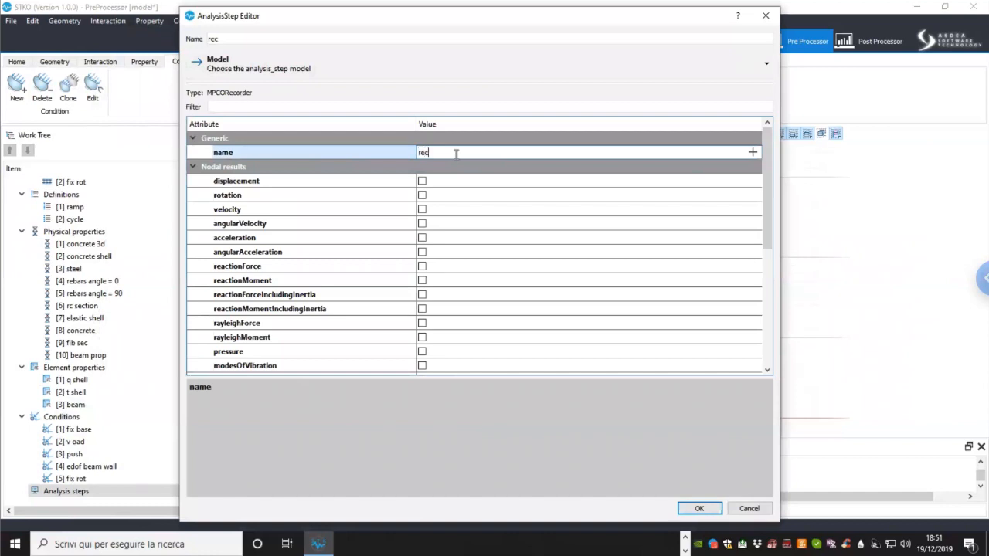
click(445, 184)
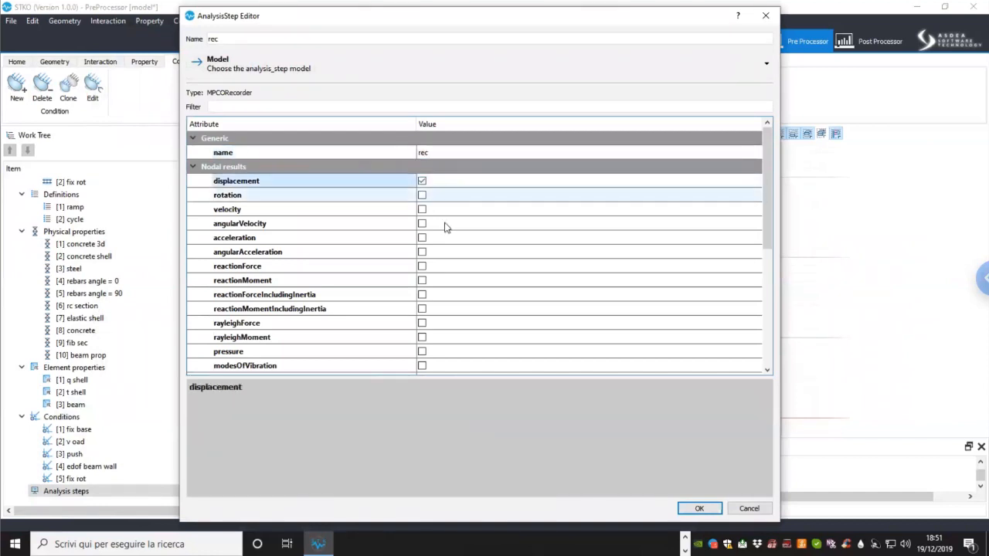
click(432, 269)
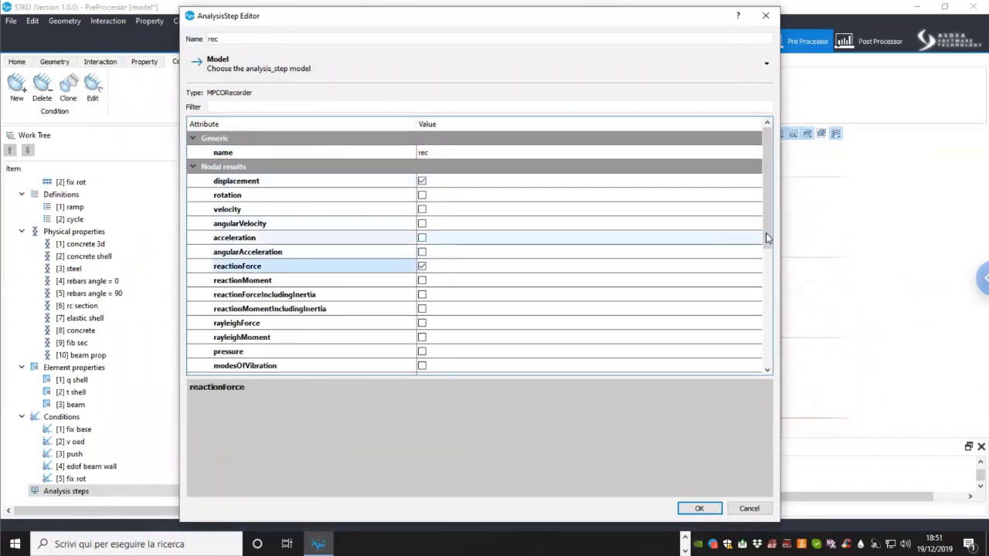
Step: Enable the element results section.force, section.deformation, section.fiber.stress and section.fiber.strain for the recorder
drag(765, 261, 771, 363)
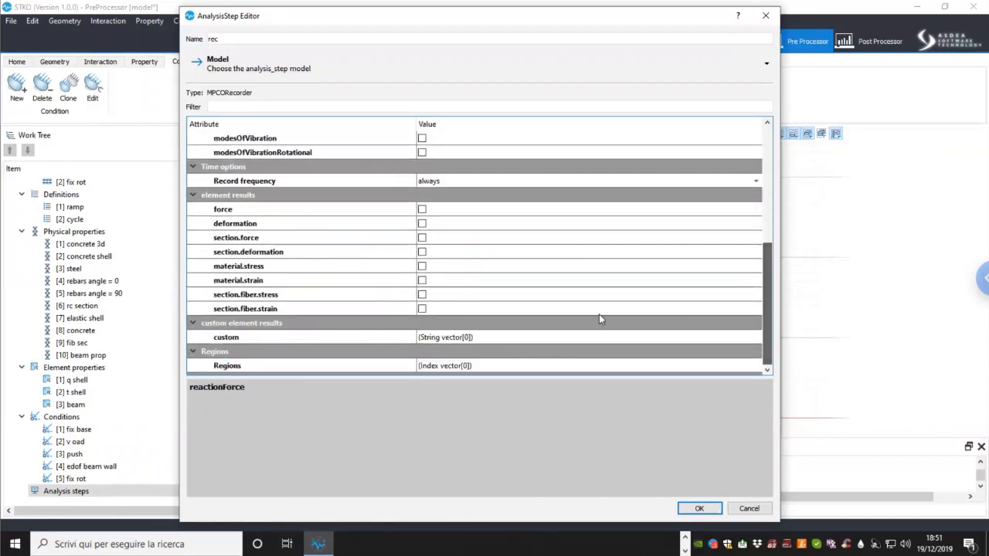
click(425, 251)
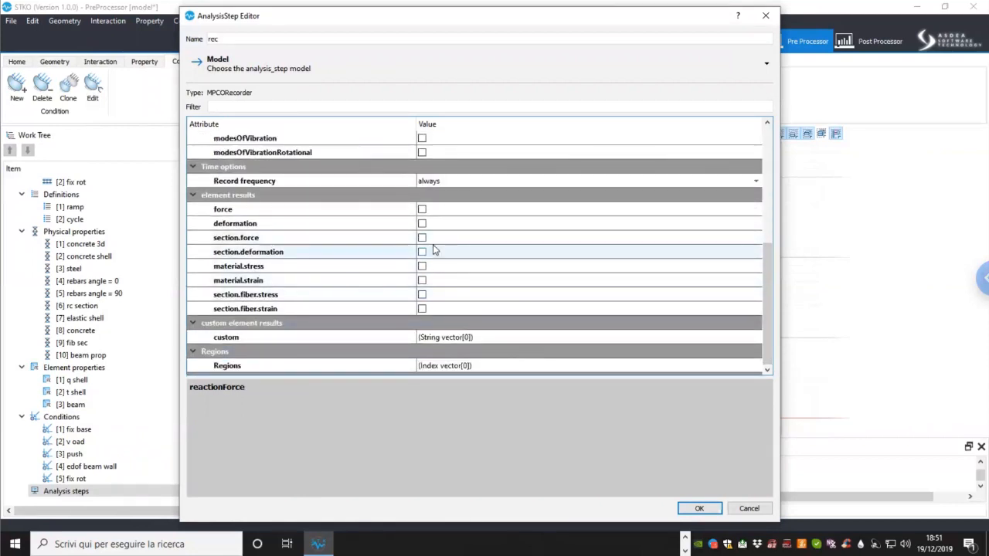
click(423, 238)
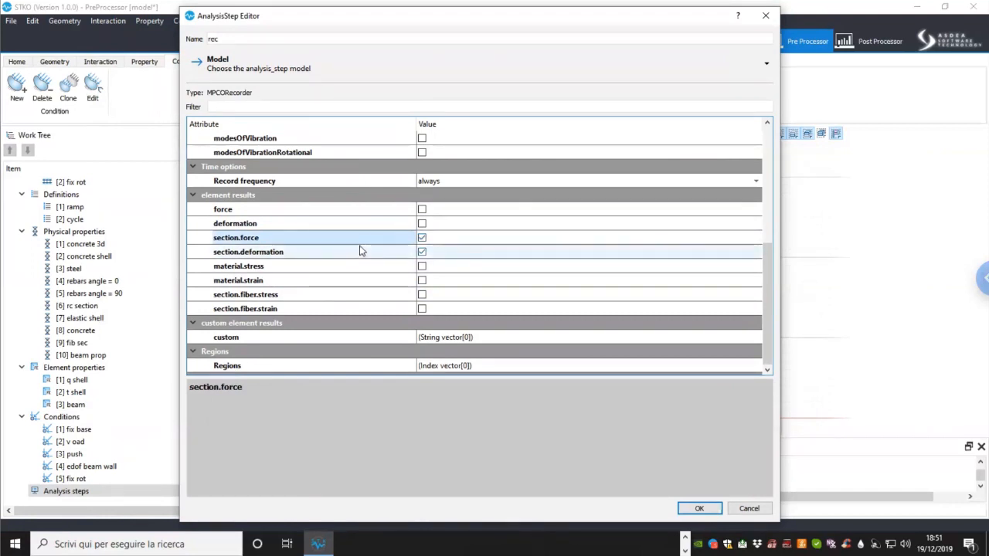
click(342, 297)
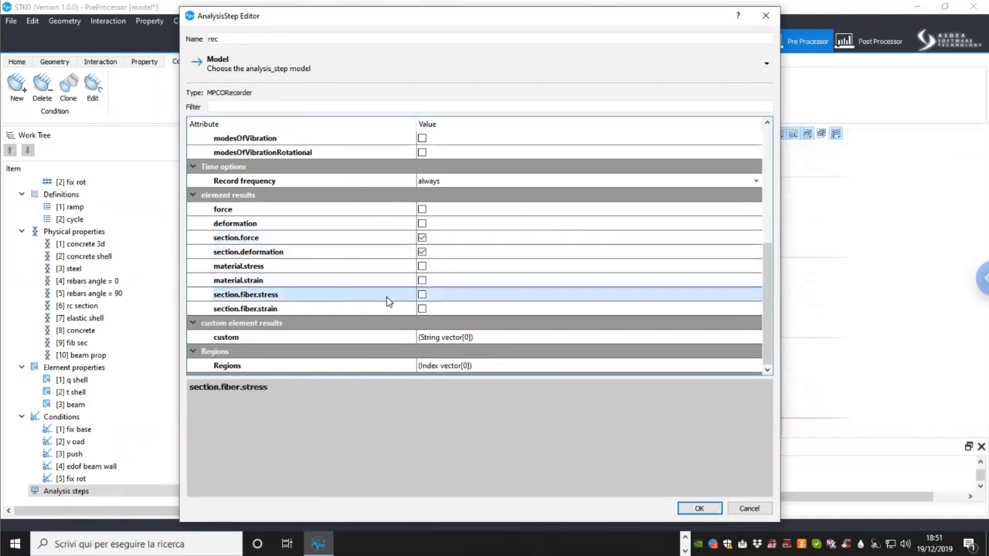
click(424, 297)
click(423, 309)
click(381, 305)
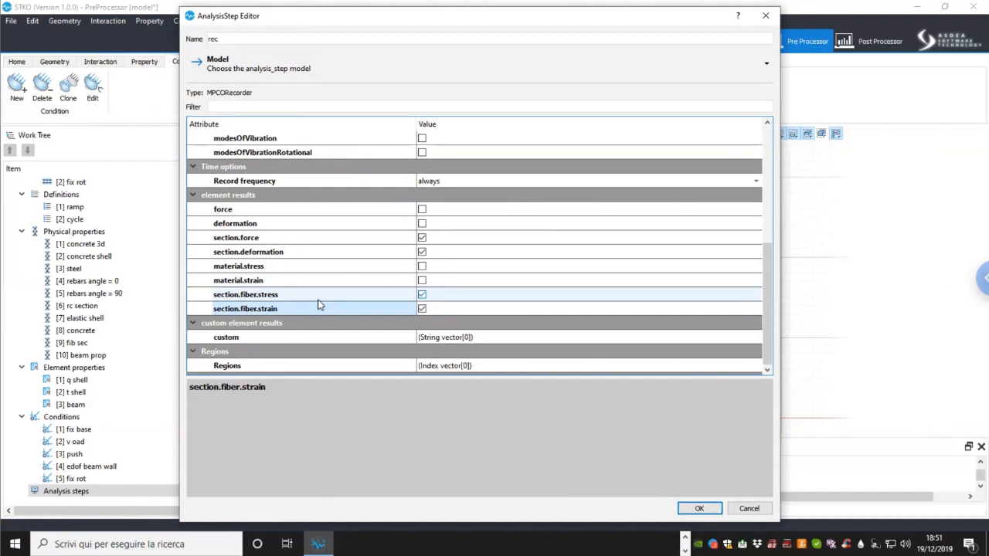
Step: Add one custom element result, section.fiber.damage, and create the recorder step
click(370, 337)
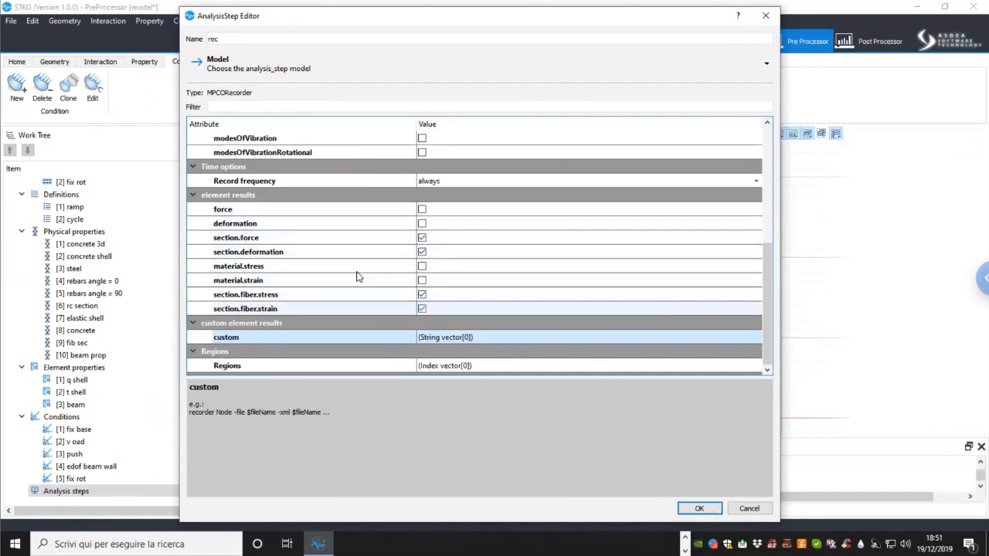
click(593, 339)
click(756, 340)
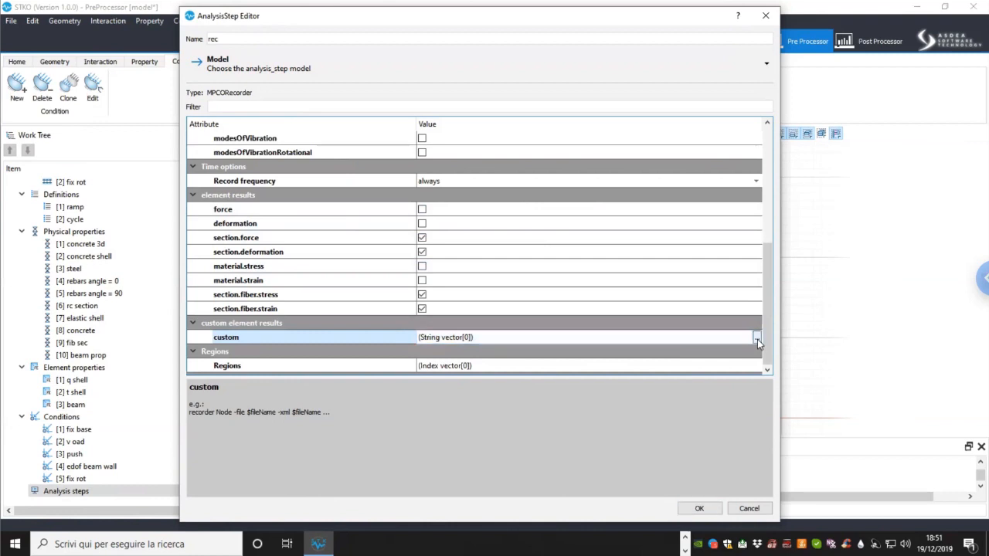
drag(506, 189, 585, 247)
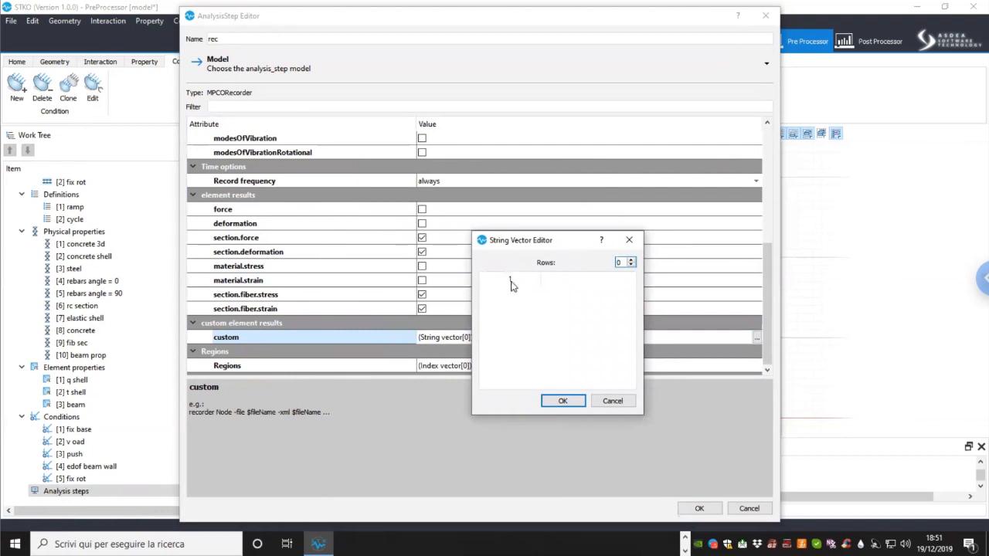
drag(541, 281, 561, 281)
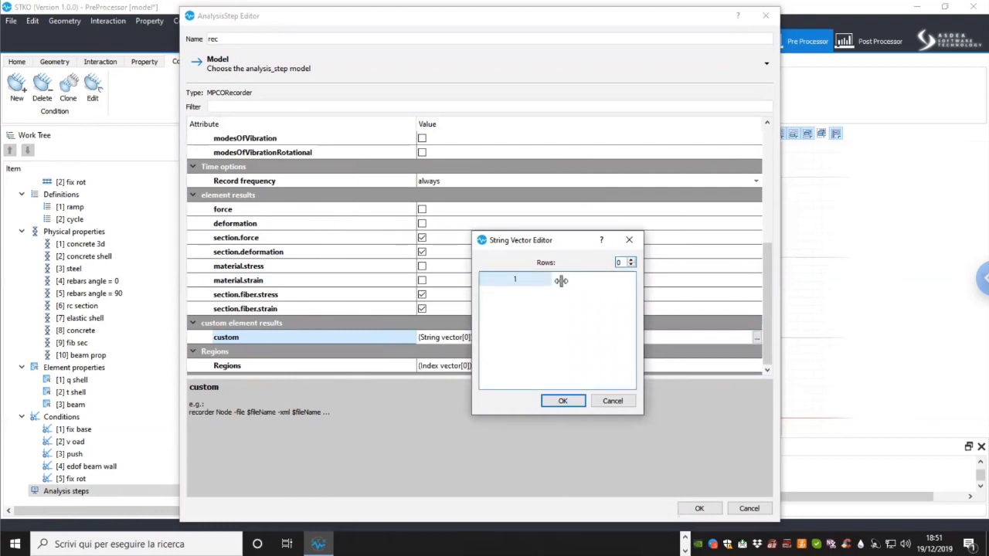
click(632, 259)
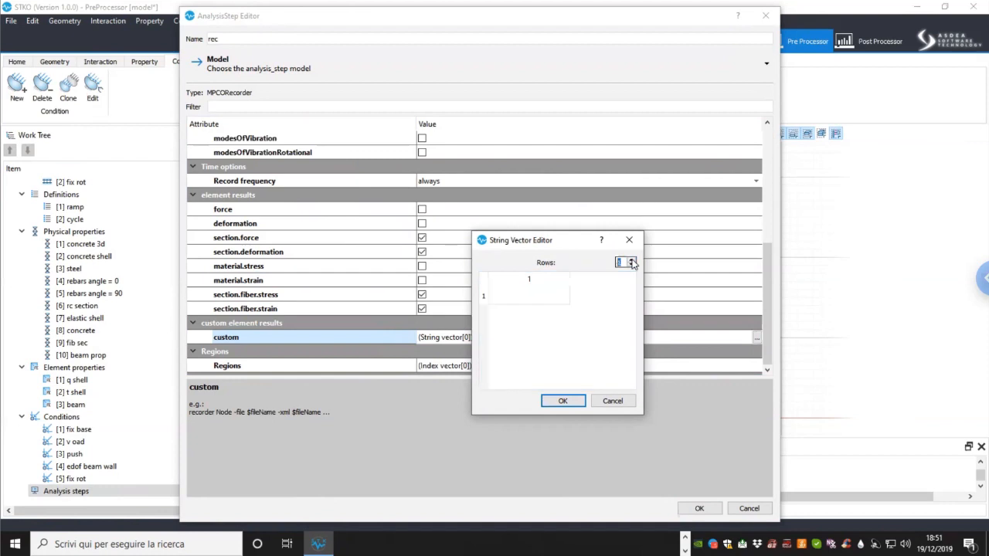
double_click(520, 297)
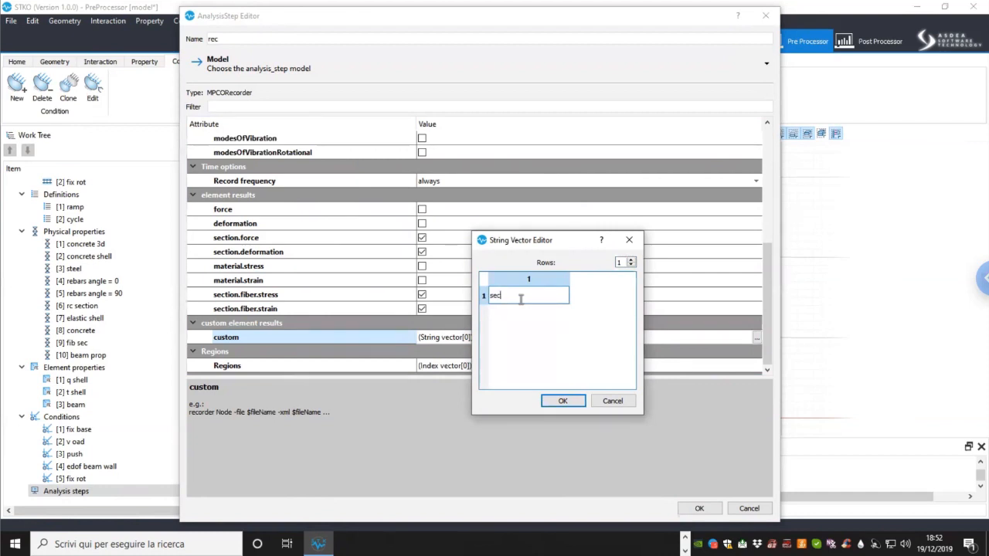
text(iber.damage)
click(570, 402)
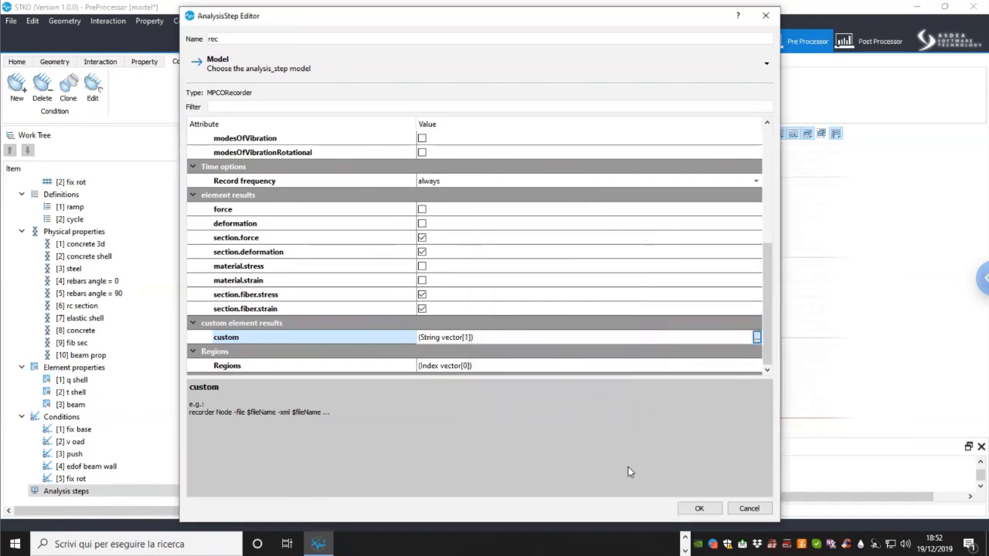
click(698, 508)
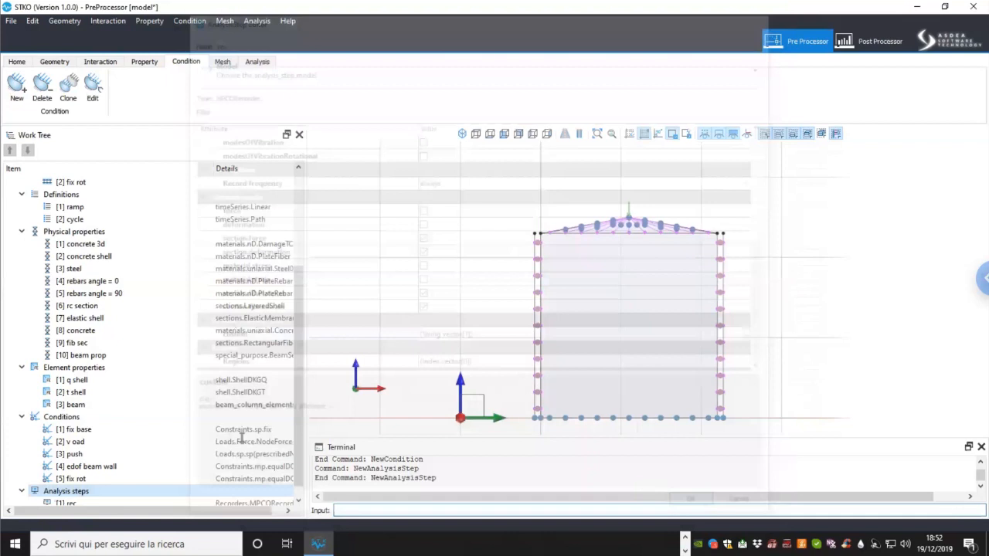
Step: Add an analysis step named "add bc" using the constraintPattern model
right_click(128, 478)
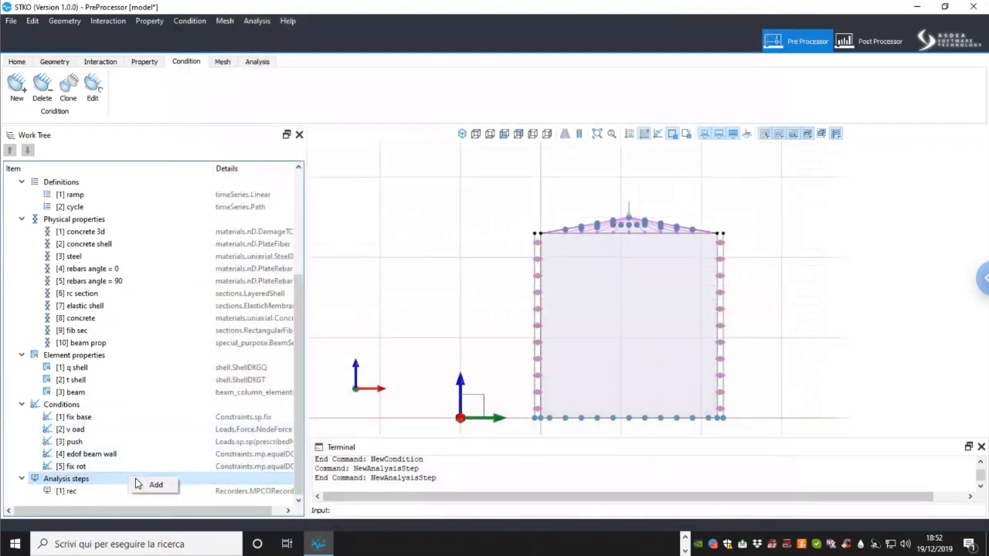
click(151, 485)
drag(271, 38, 177, 28)
text(add b)
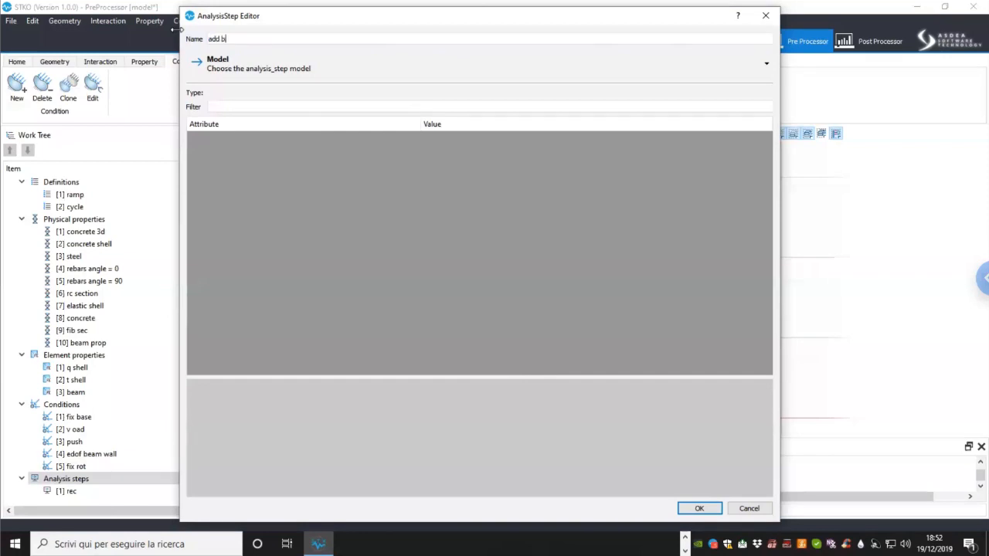
click(232, 66)
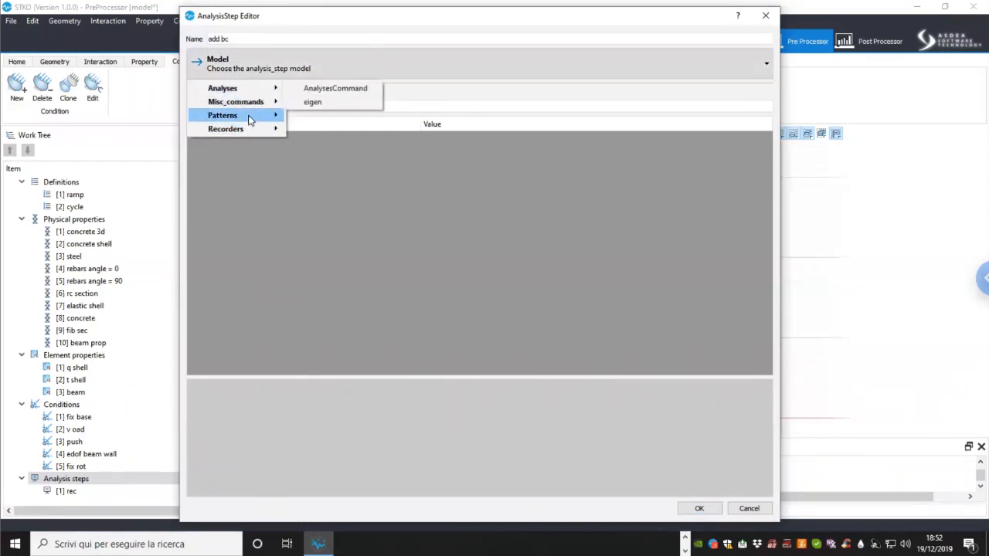
mouse_move(249, 118)
mouse_move(337, 118)
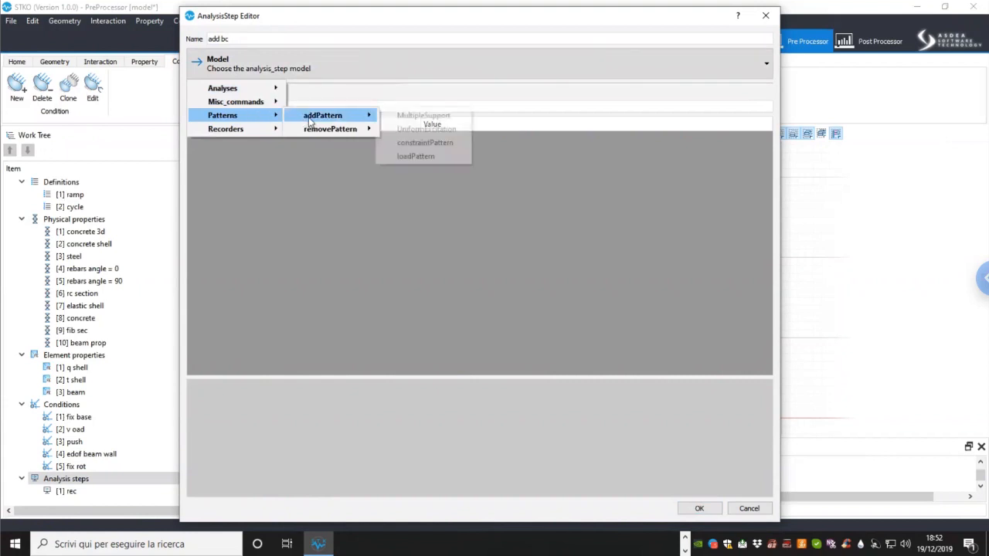
click(415, 144)
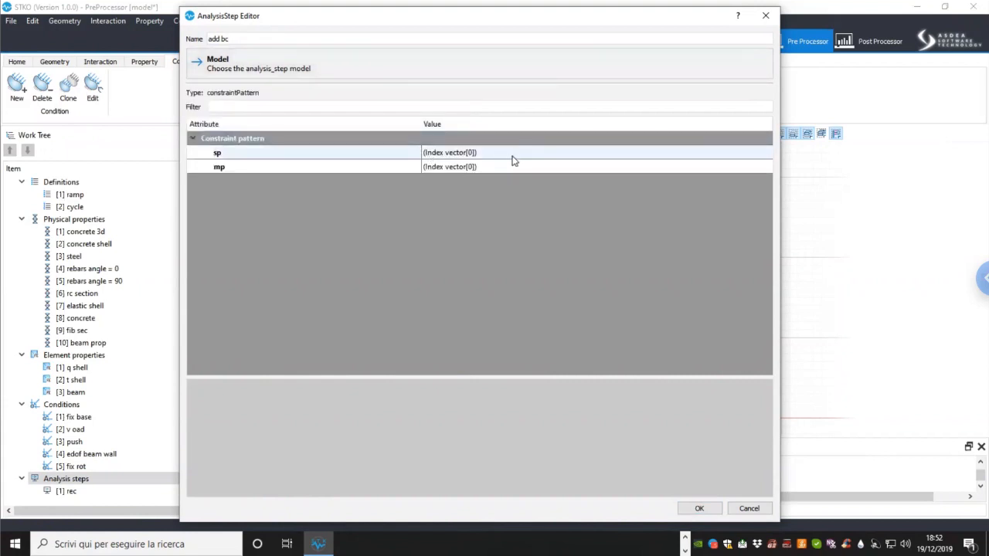
Step: Add one row to the pattern's sp constraints and assign the fix base condition to it
click(514, 159)
click(767, 155)
click(554, 201)
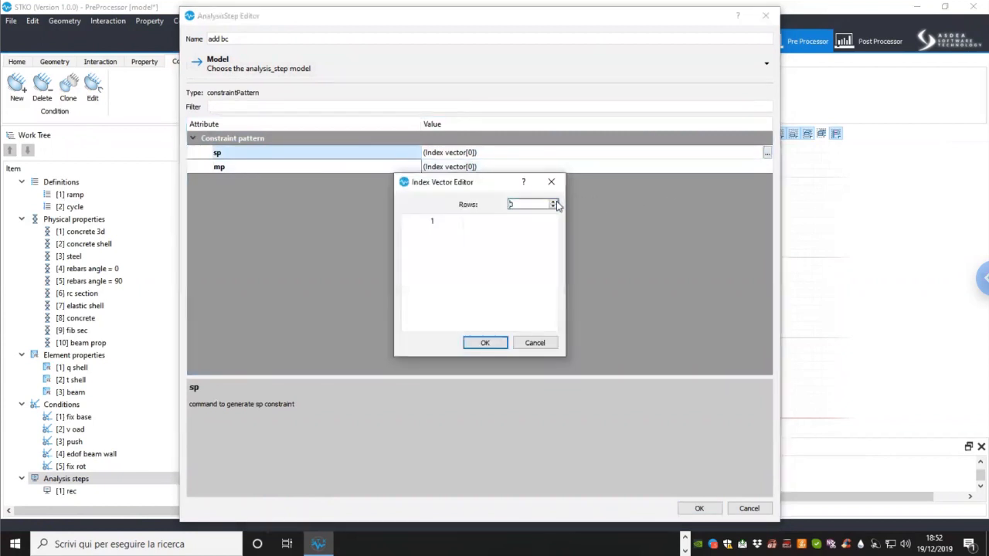
click(445, 238)
click(437, 258)
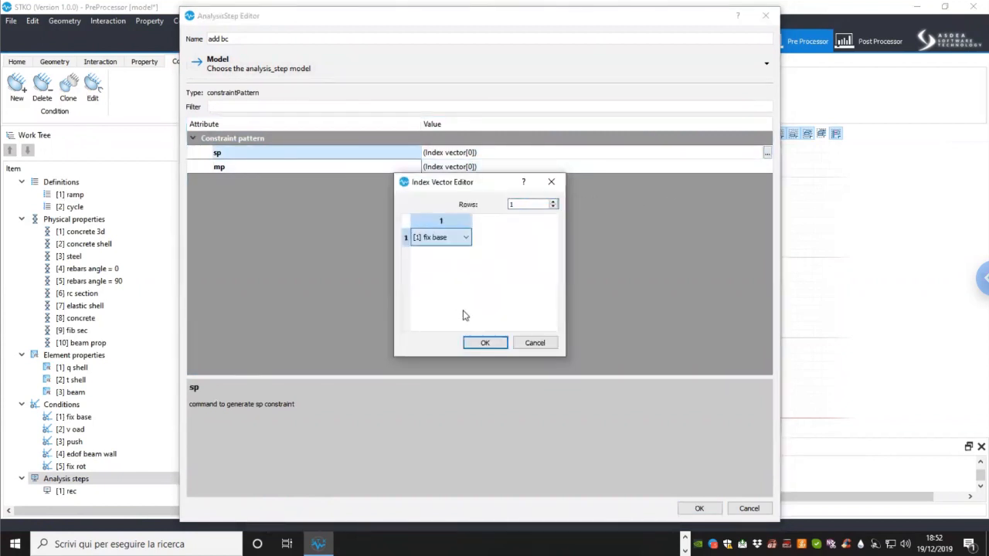
click(475, 343)
Step: Add two rows to the mp constraints, assign edof beam wall and fix rot to them, and create the constraint pattern step
click(769, 169)
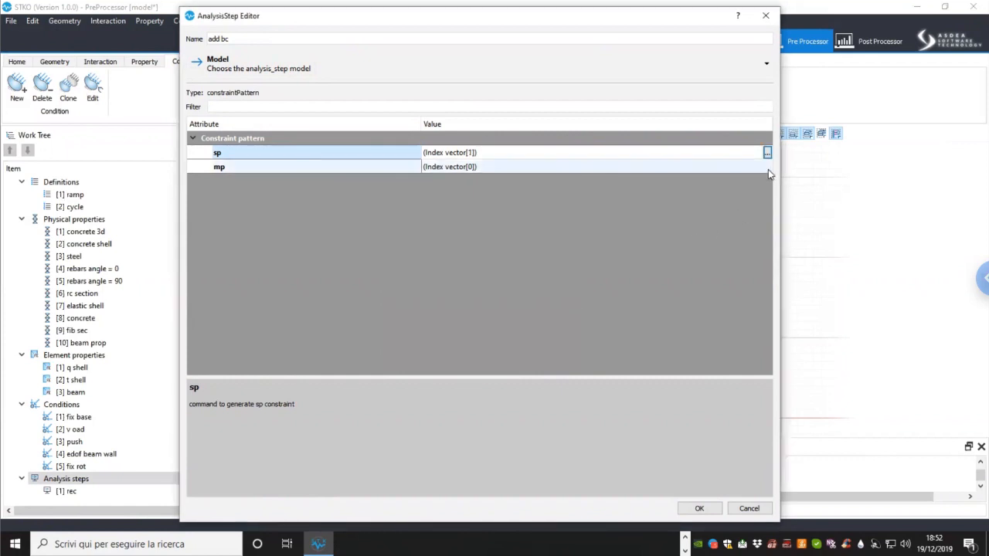
click(768, 167)
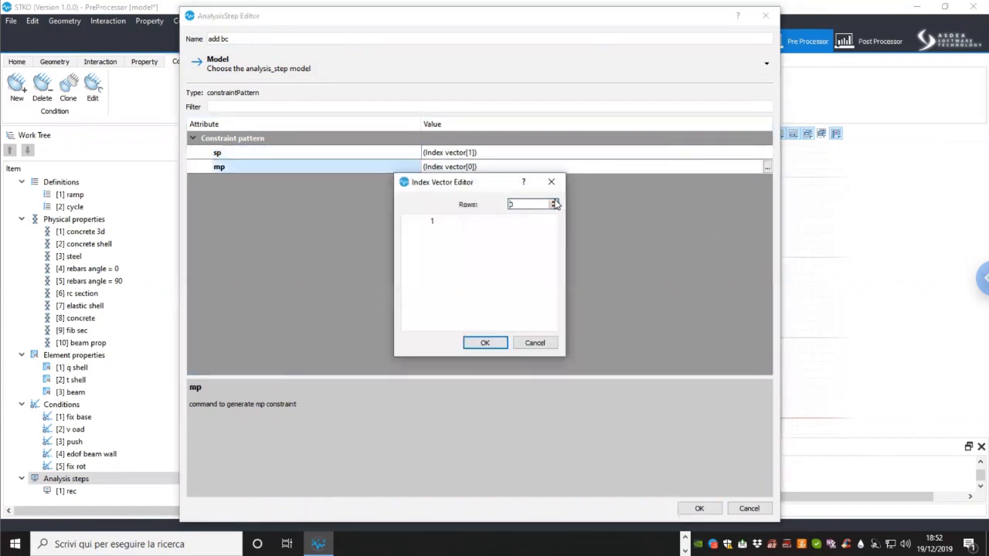
click(553, 202)
click(553, 203)
click(553, 202)
click(554, 207)
click(454, 242)
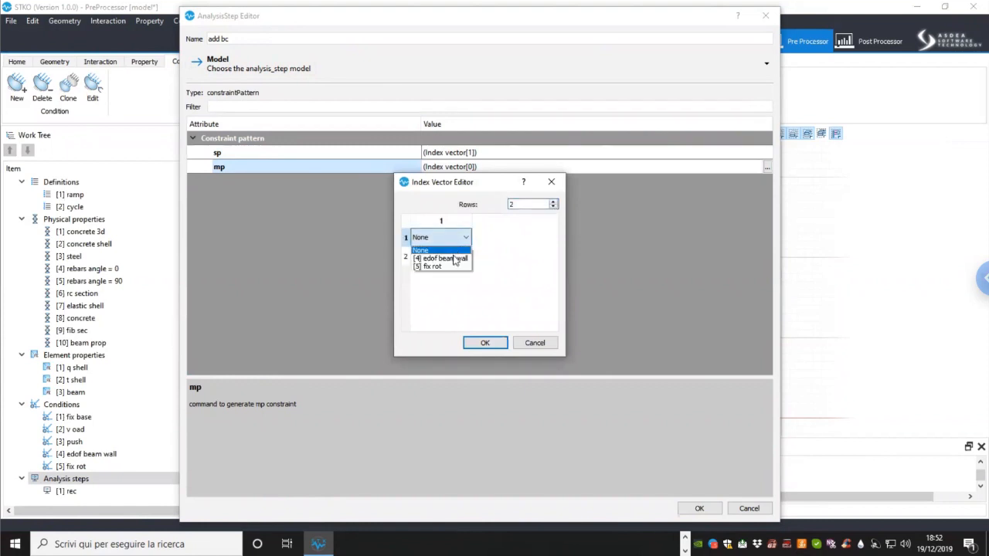
click(453, 261)
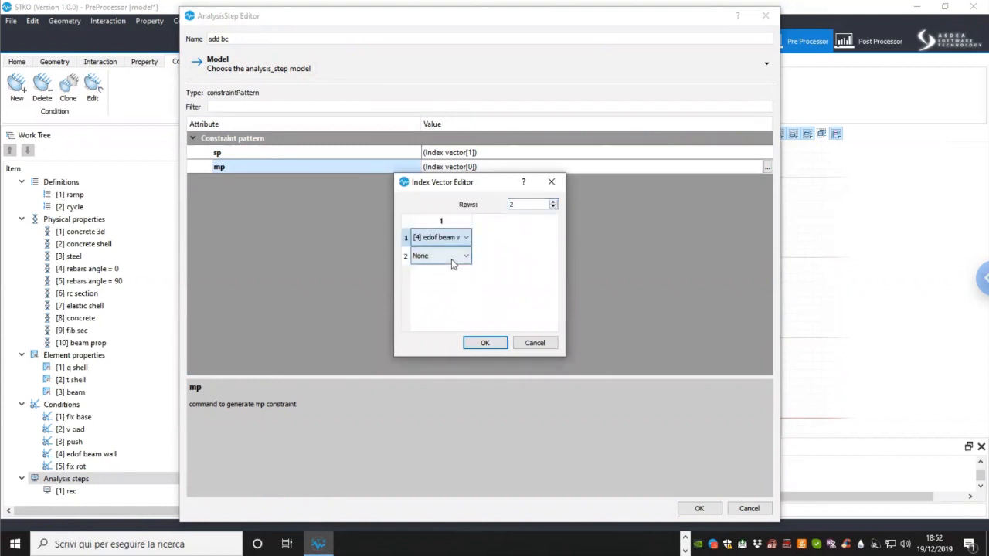
click(452, 258)
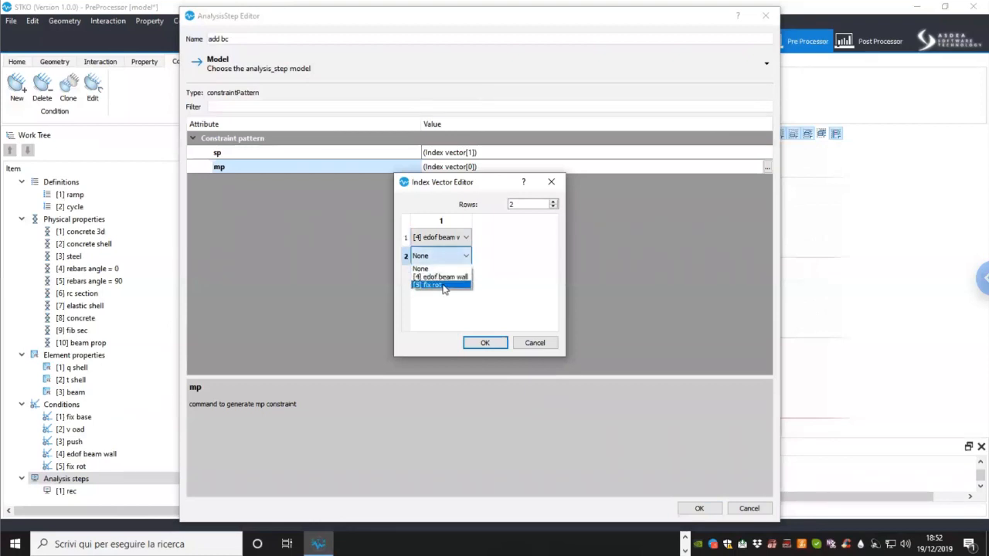
click(444, 286)
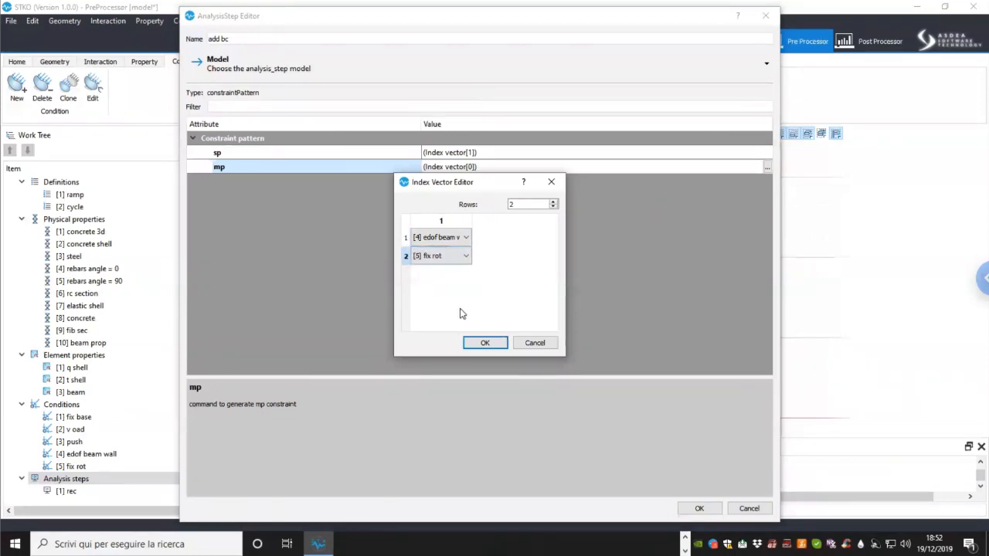
click(487, 347)
click(700, 509)
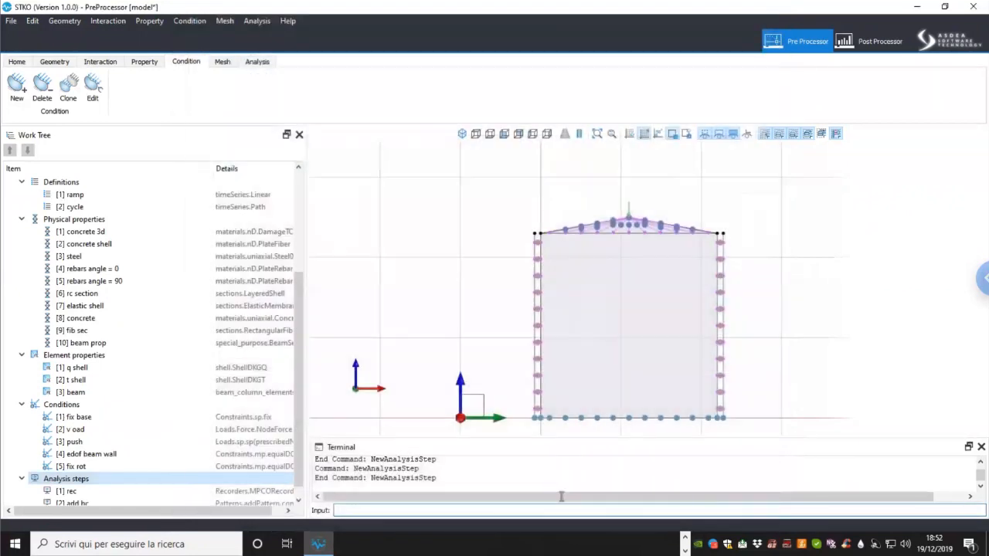
Step: Add an analysis step named "add v load" using the loadPattern model
right_click(101, 472)
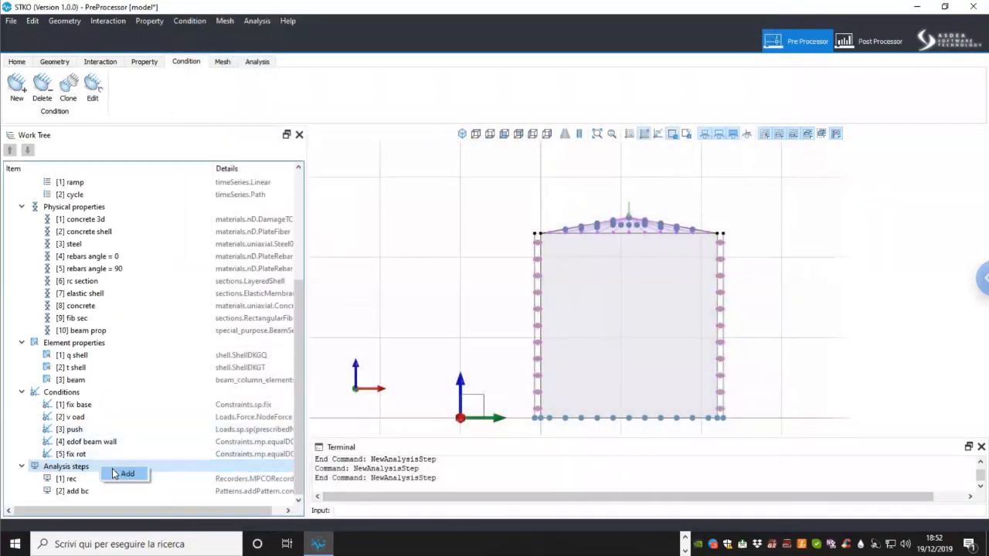
click(120, 474)
drag(277, 44, 163, 30)
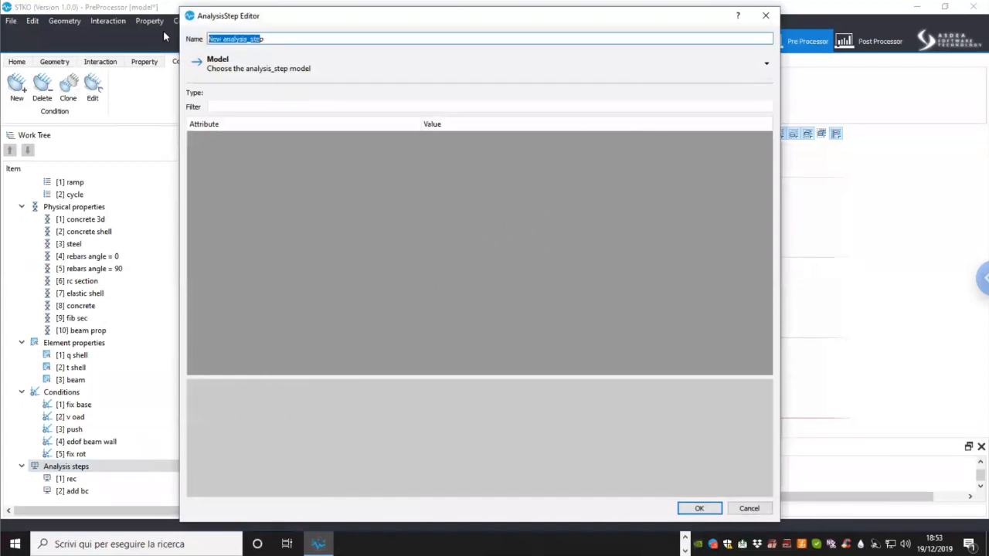
text(add bv load)
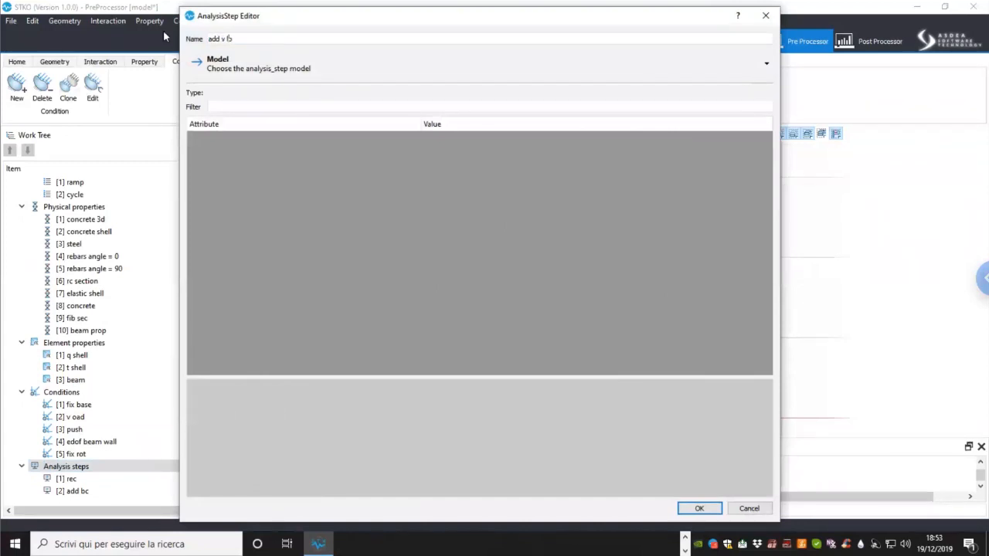
text(p)
key(BackSpace)
click(239, 63)
mouse_move(258, 115)
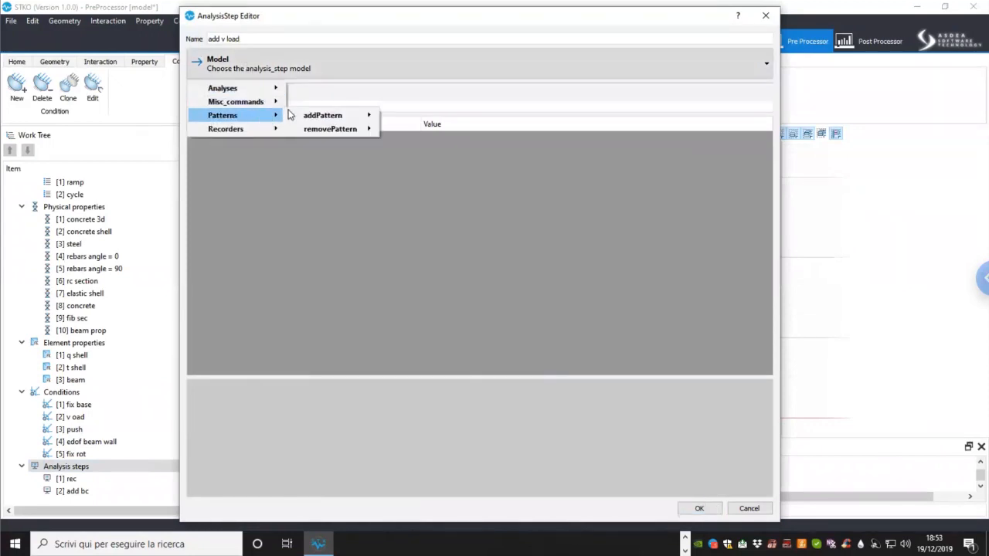
mouse_move(317, 115)
click(418, 156)
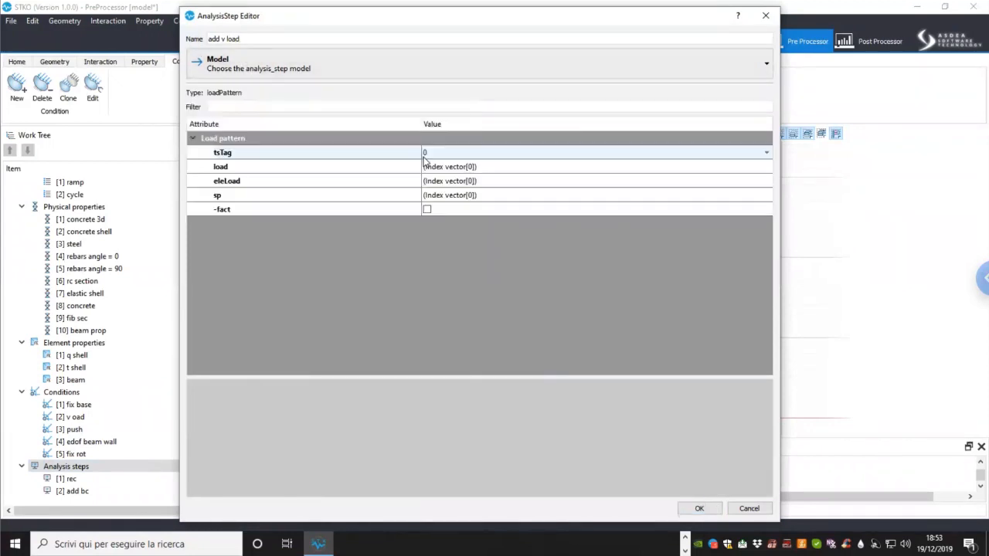
Step: Set the load pattern's time series to ramp, assign the v oad condition in one load row, and create the step
click(453, 154)
click(453, 165)
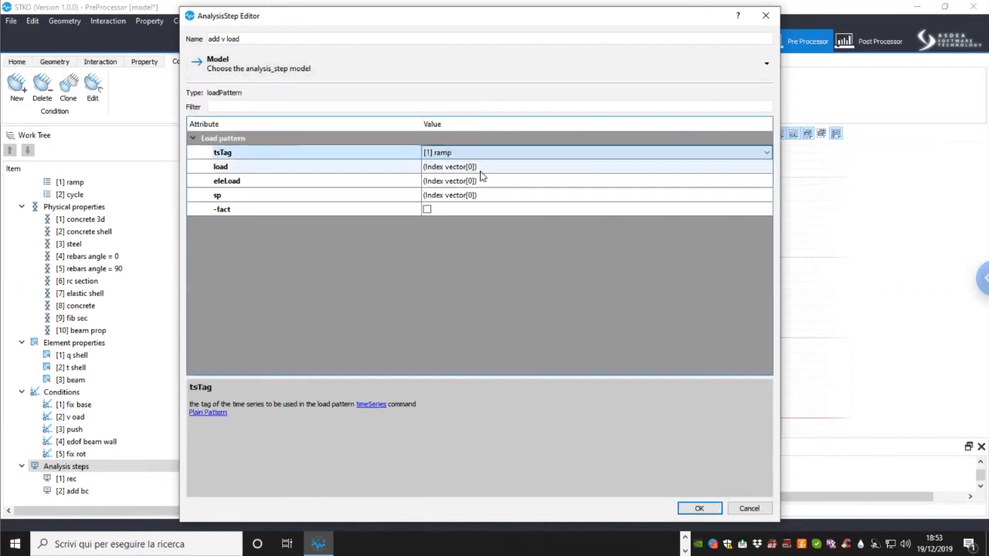
click(585, 172)
click(767, 167)
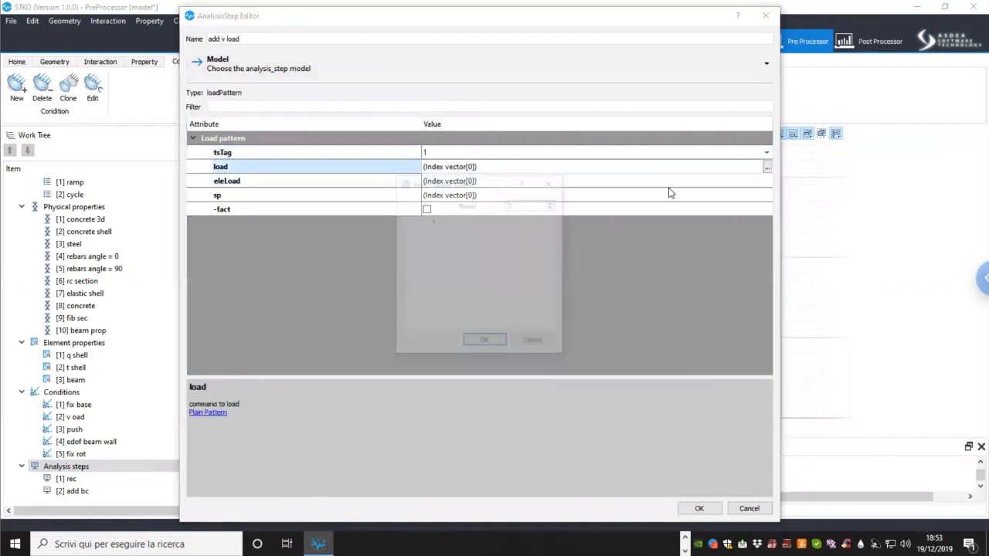
click(554, 203)
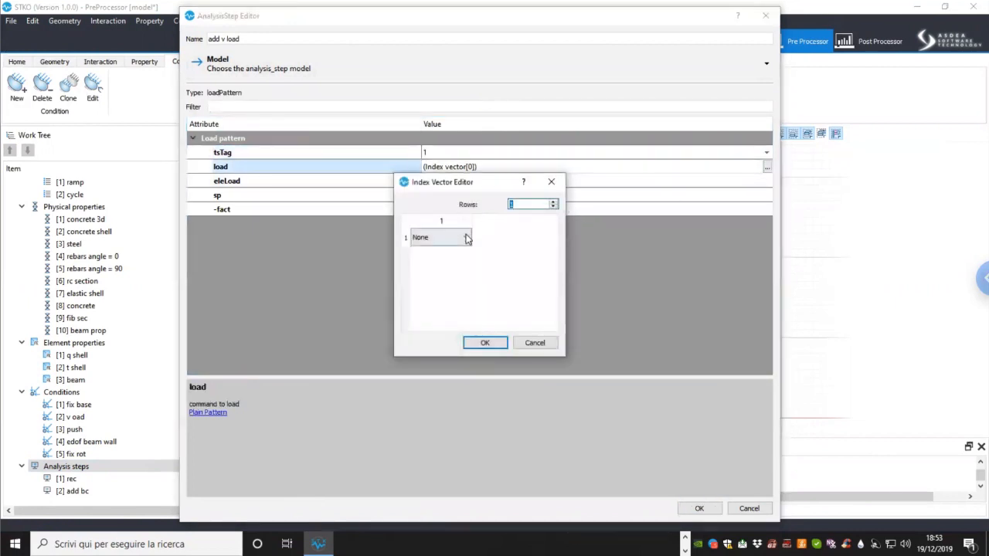
click(467, 239)
click(443, 259)
click(485, 344)
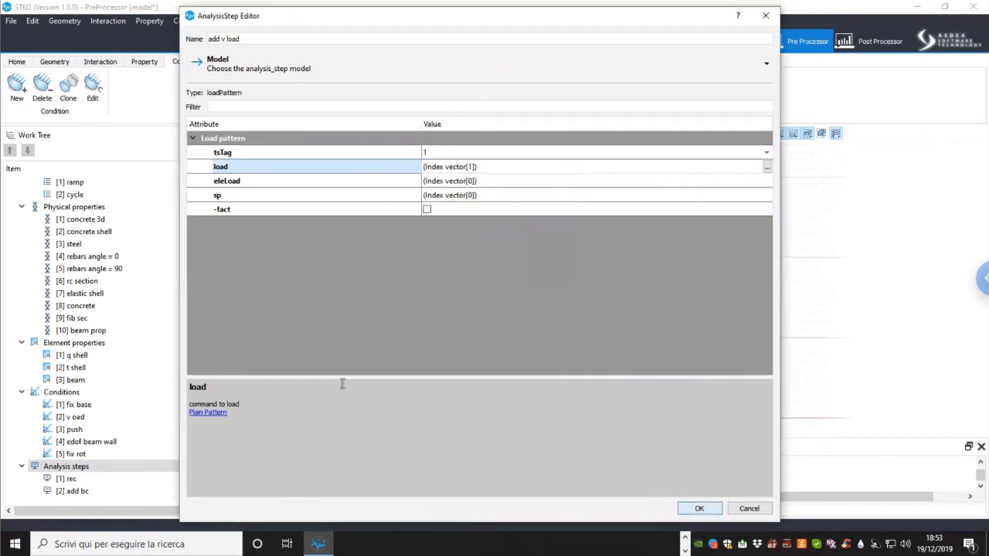
key(Return)
Step: Add an analysis step named "vert ana" using the AnalysesCommand model
right_click(121, 458)
click(146, 461)
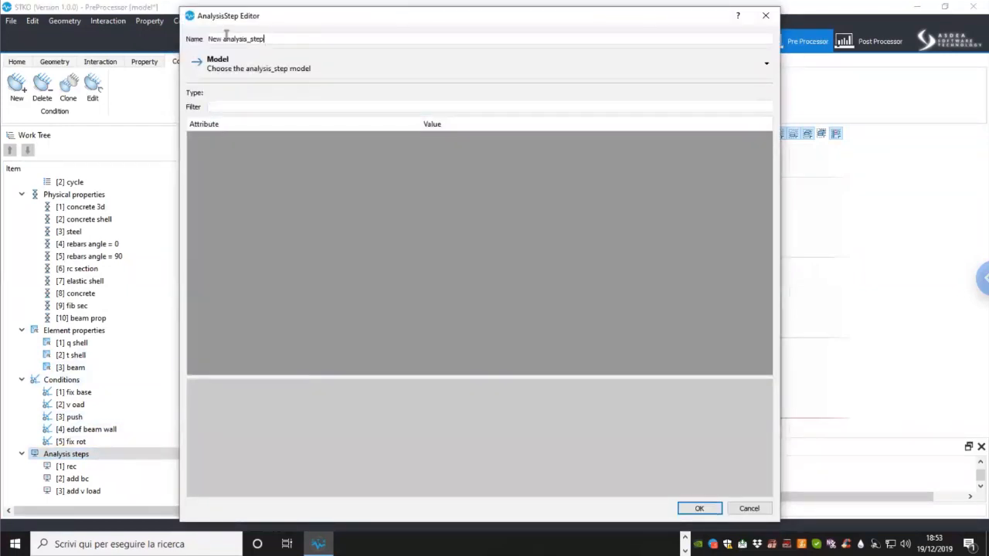
drag(267, 38, 193, 33)
text(v)
click(255, 69)
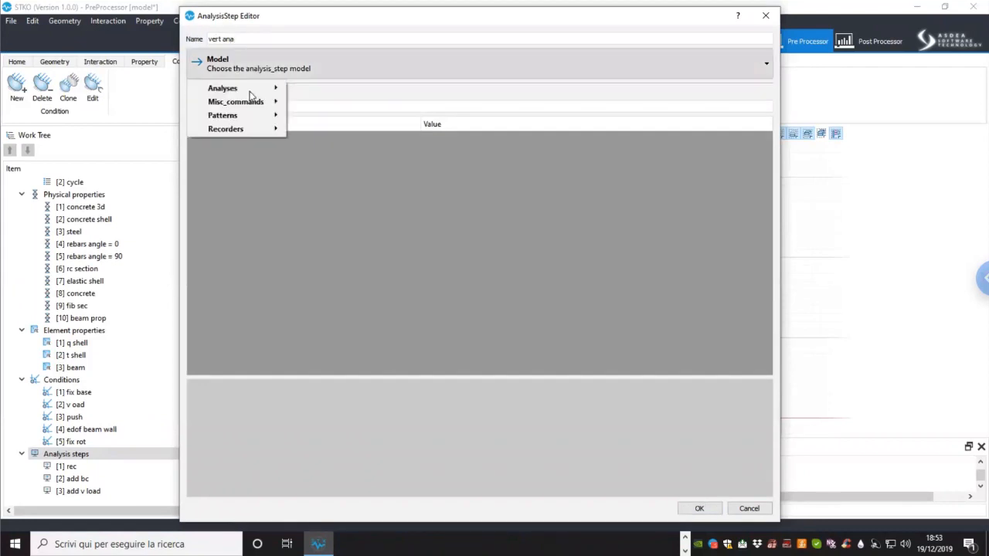
mouse_move(255, 88)
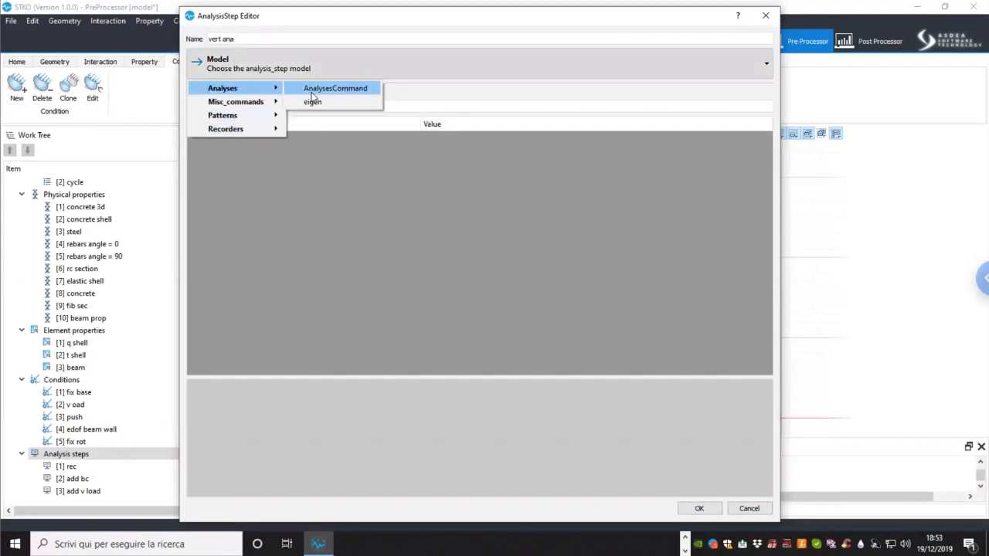
click(313, 89)
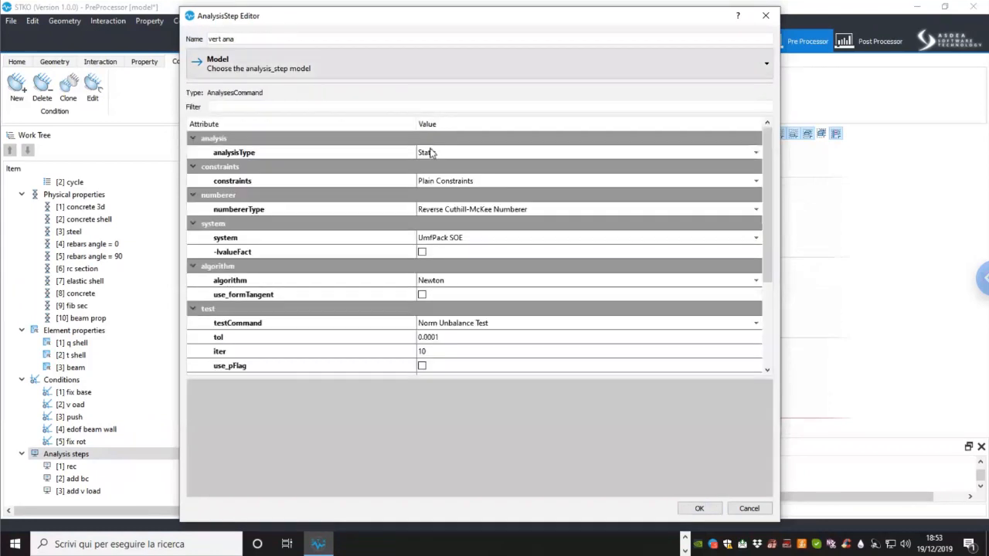
Step: Set the constraints to Transformation Method and the algorithm to Krylov-Newton with the -maxDim option enabled at 100
click(479, 183)
click(473, 221)
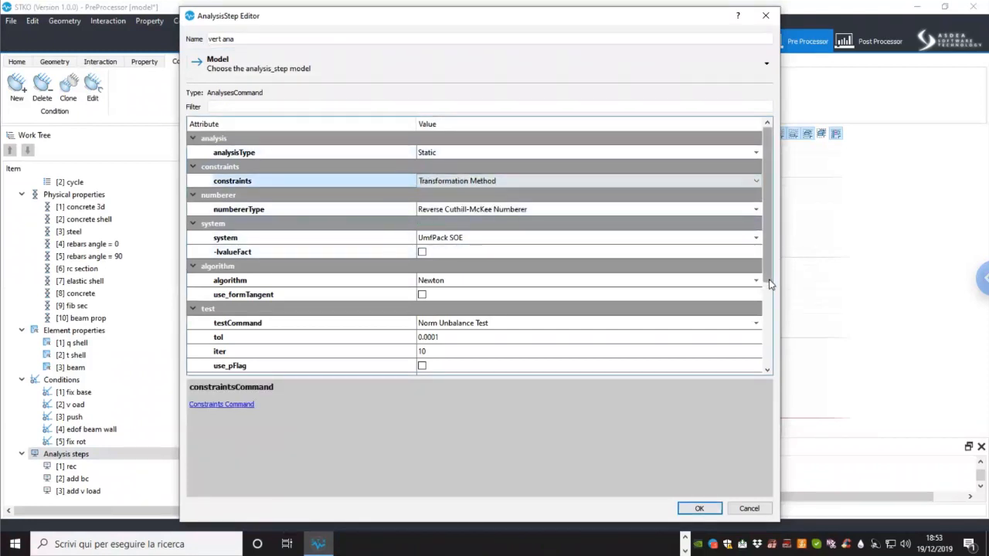
scroll(769, 279, down, 1)
click(455, 252)
click(455, 301)
click(455, 297)
click(452, 309)
text(100)
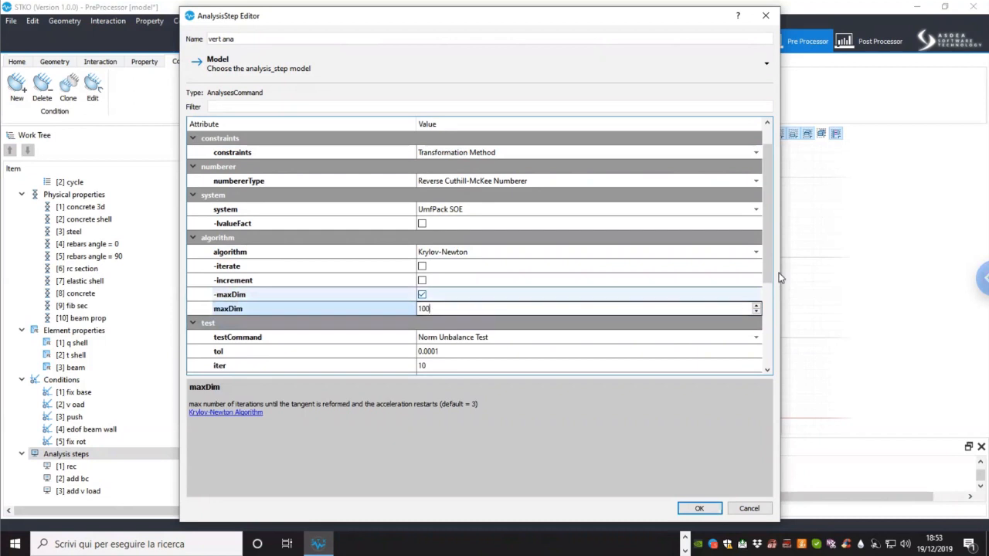
Step: Set the convergence test to Norm Displacement Increment Test with a tolerance of 1e-06 and 100 iterations
scroll(773, 271, down, 1)
scroll(772, 315, down, 1)
click(503, 266)
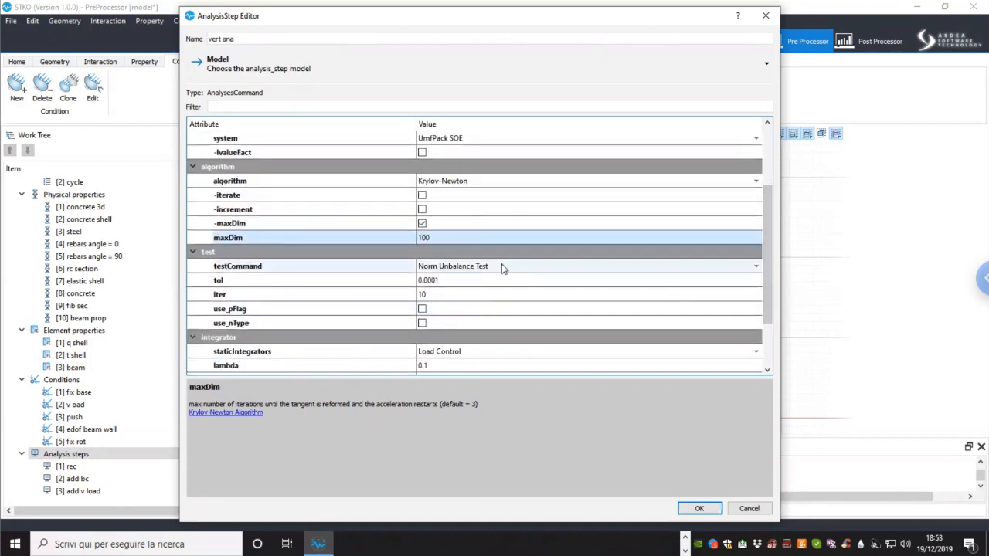
click(503, 266)
click(499, 289)
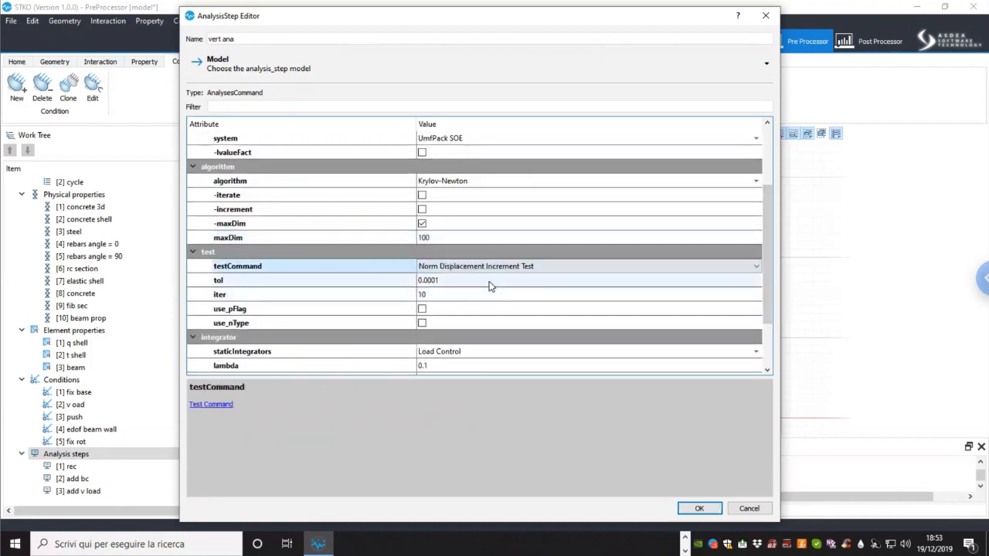
click(490, 280)
text(1e-06)
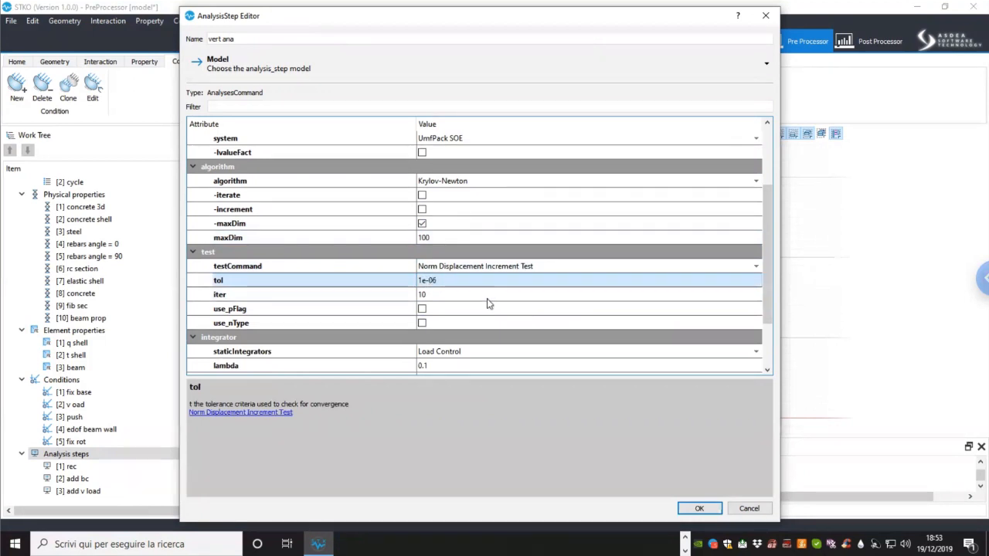
click(488, 297)
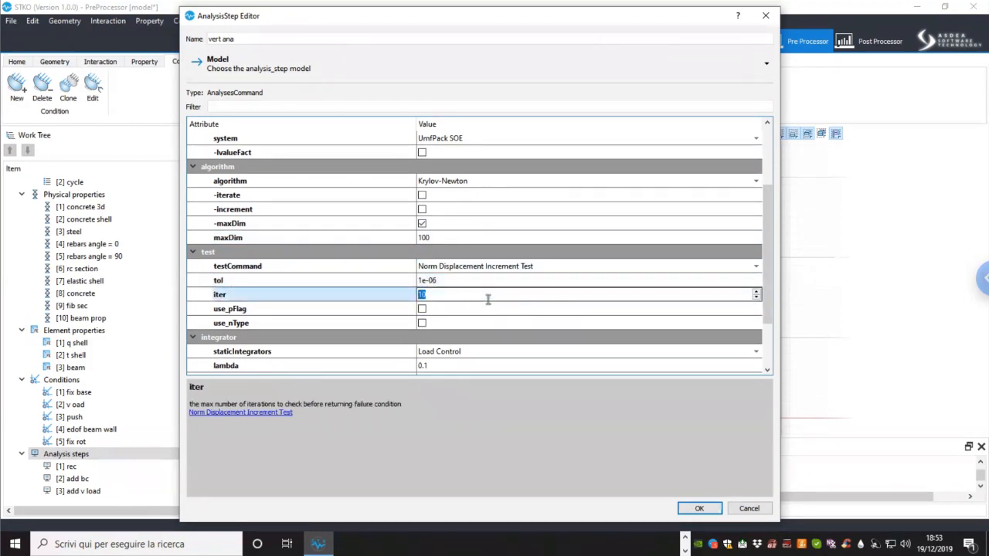
key(Return)
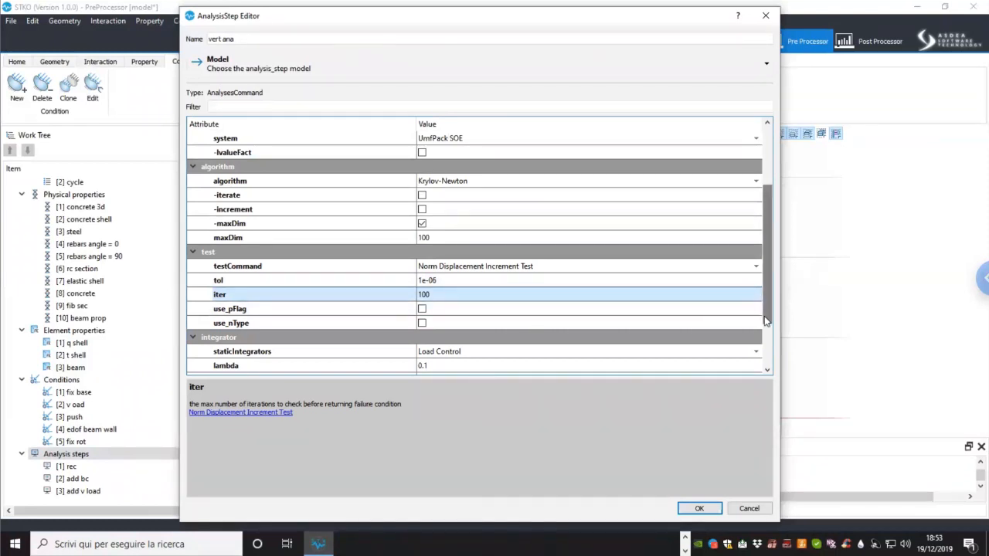
Step: Enable the print flag for the convergence test and set pFlag to 1
scroll(765, 321, down, 3)
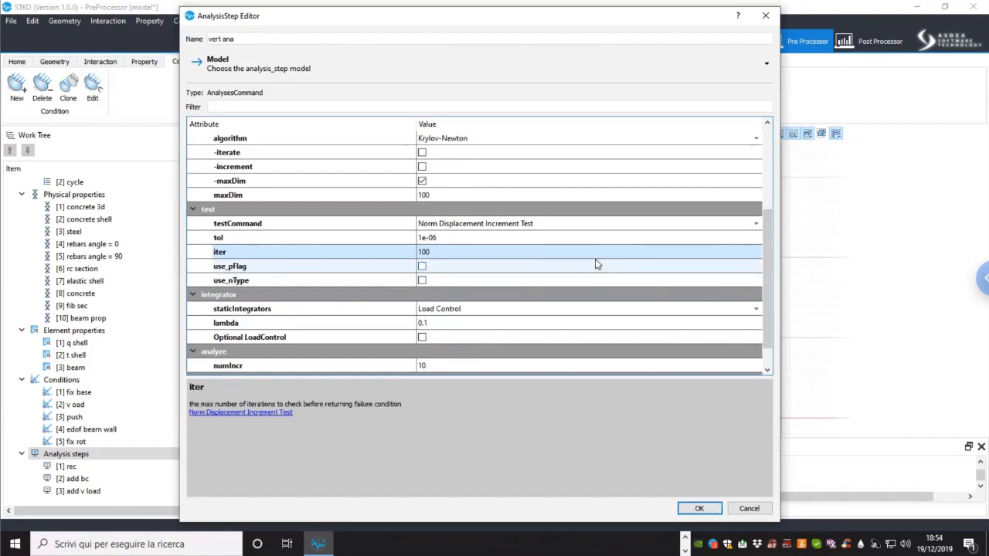
click(550, 267)
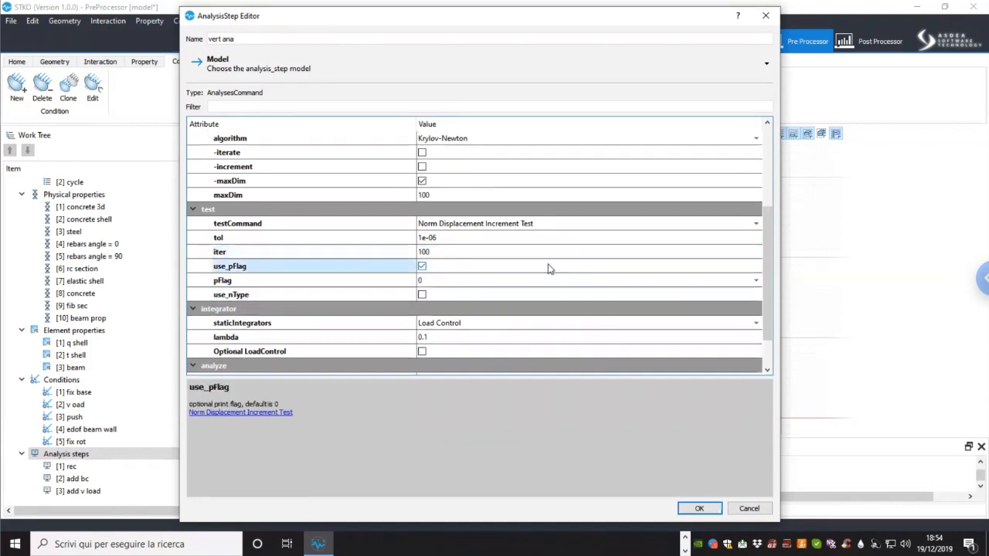
click(517, 279)
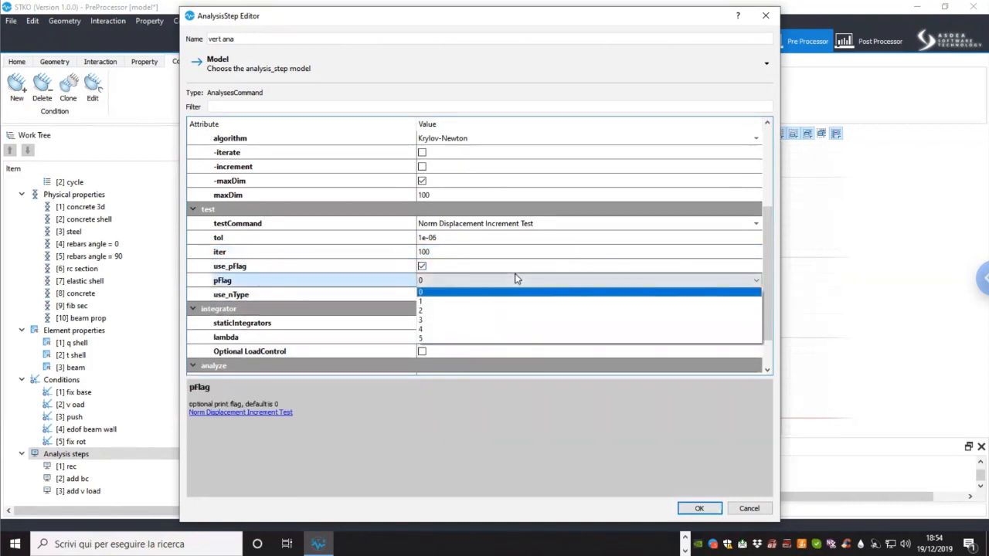
click(444, 302)
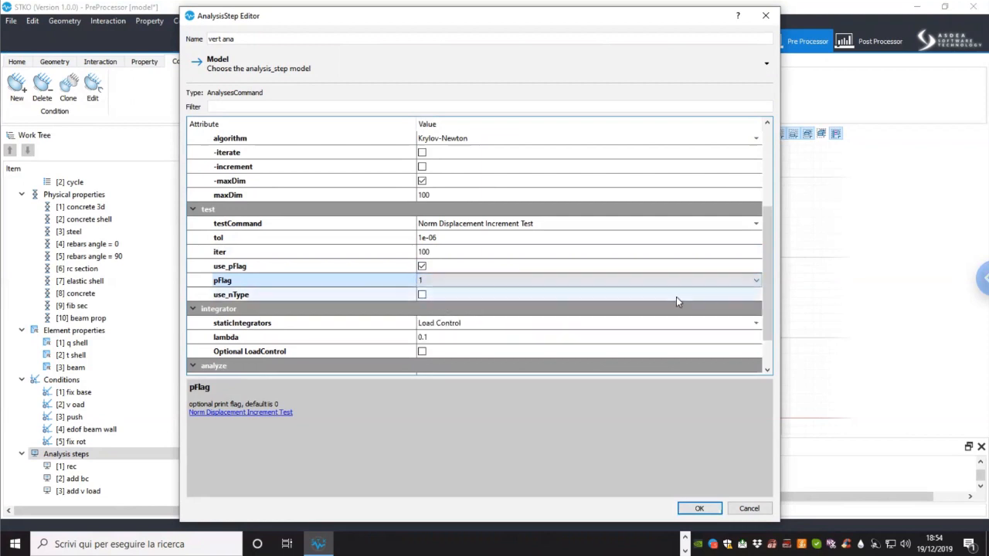
Step: Enable loadConst and its use pseudoTime option, and create the vertical analysis step
scroll(764, 316, down, 1)
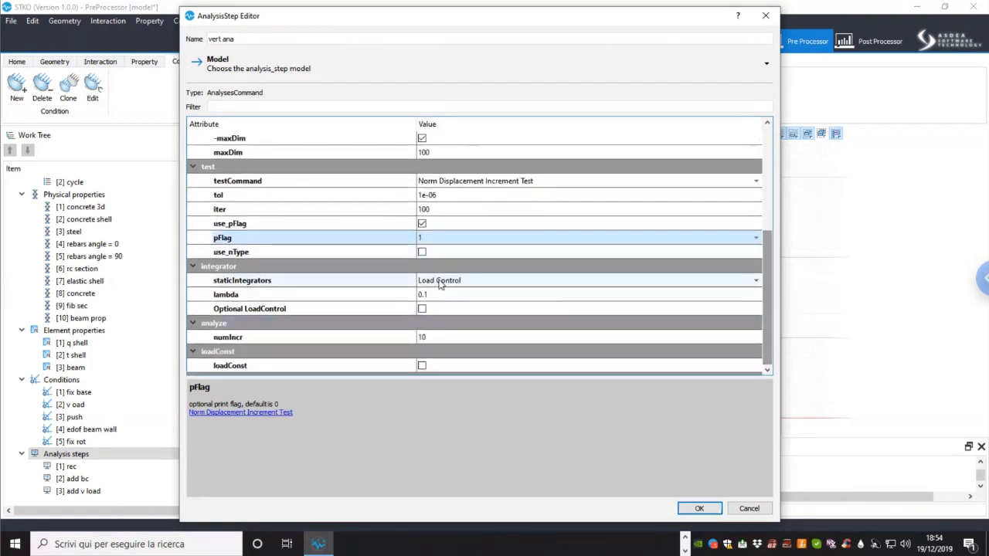
click(438, 366)
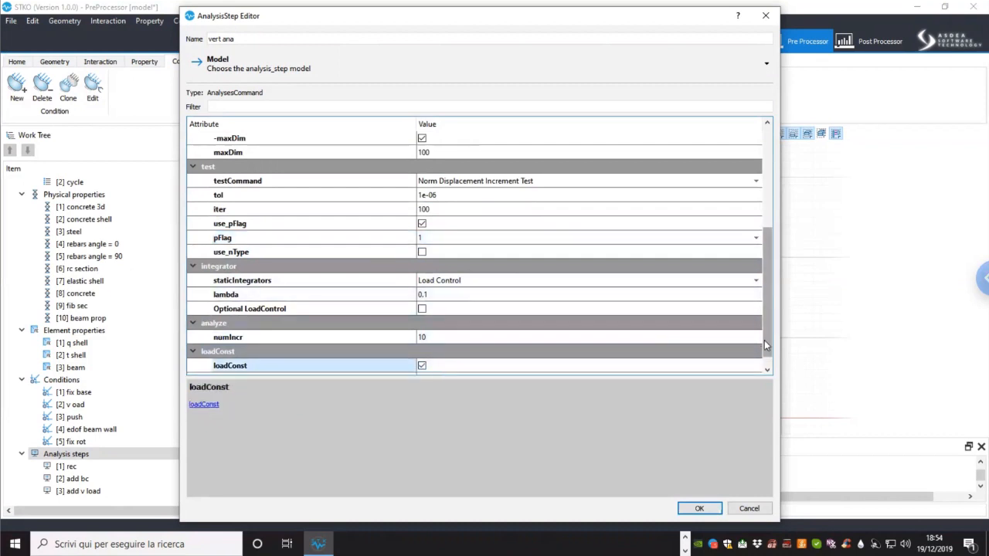
scroll(765, 339, down, 1)
click(519, 364)
scroll(520, 356, down, 1)
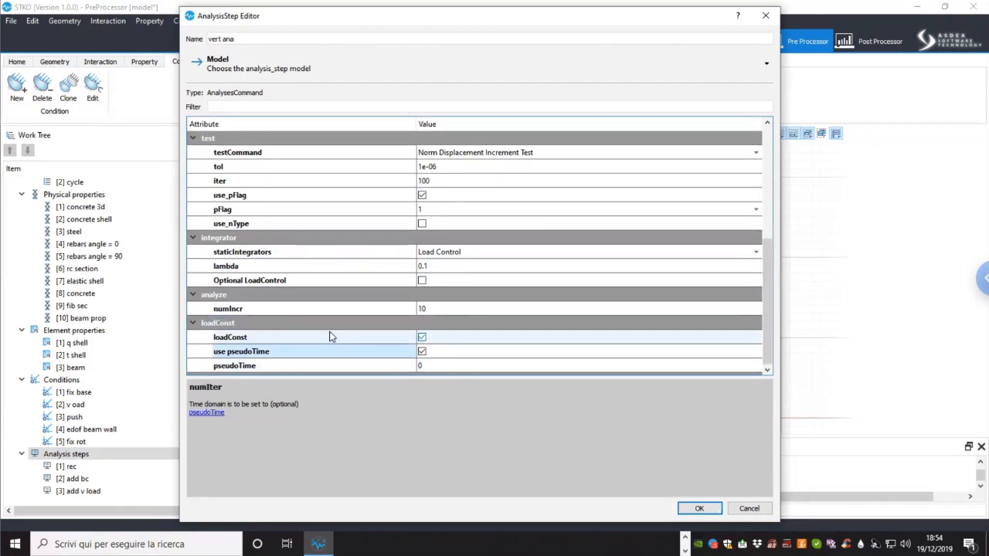
click(698, 508)
Step: Create a new analysis step named "add push" using the loadPattern model
right_click(118, 441)
click(132, 445)
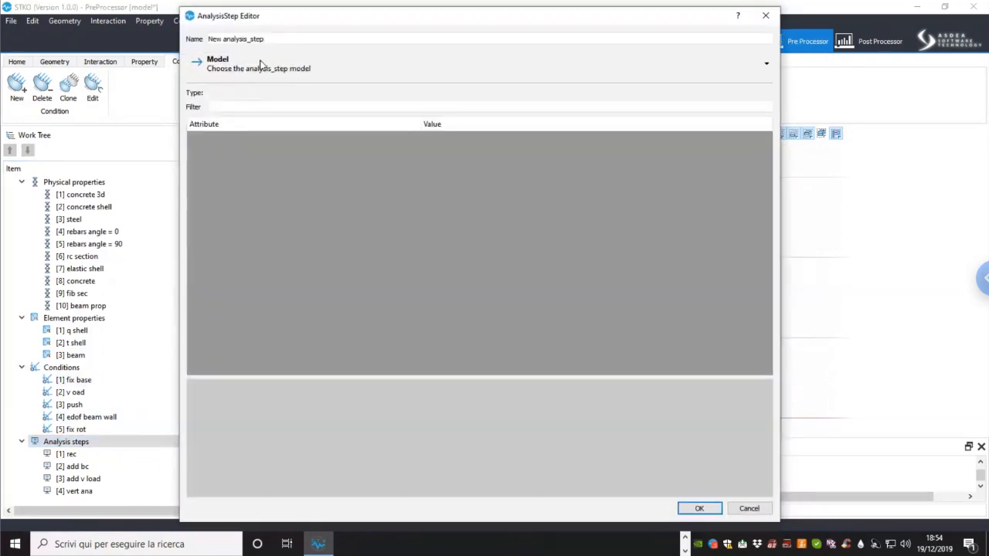
drag(276, 40, 202, 38)
text(a)
click(238, 74)
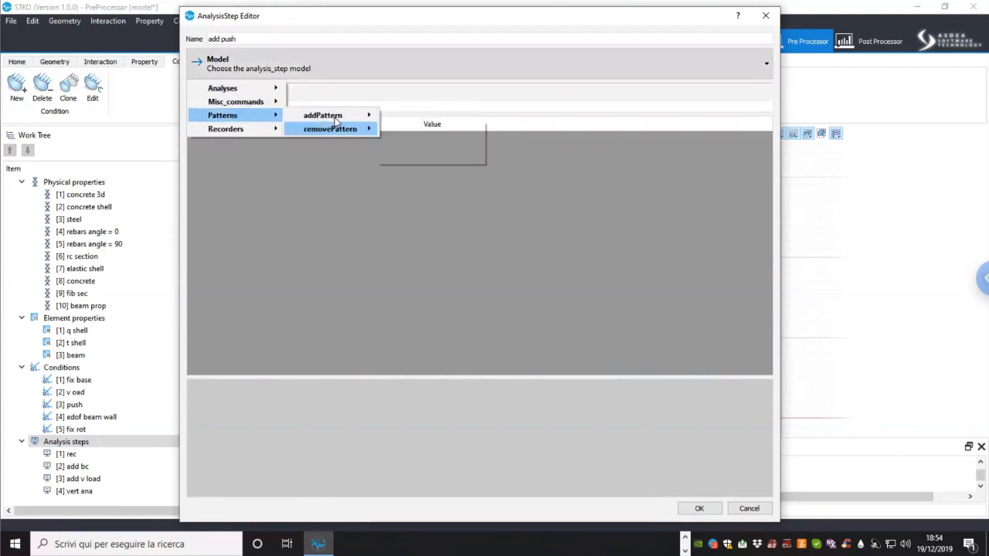
mouse_move(352, 117)
click(407, 156)
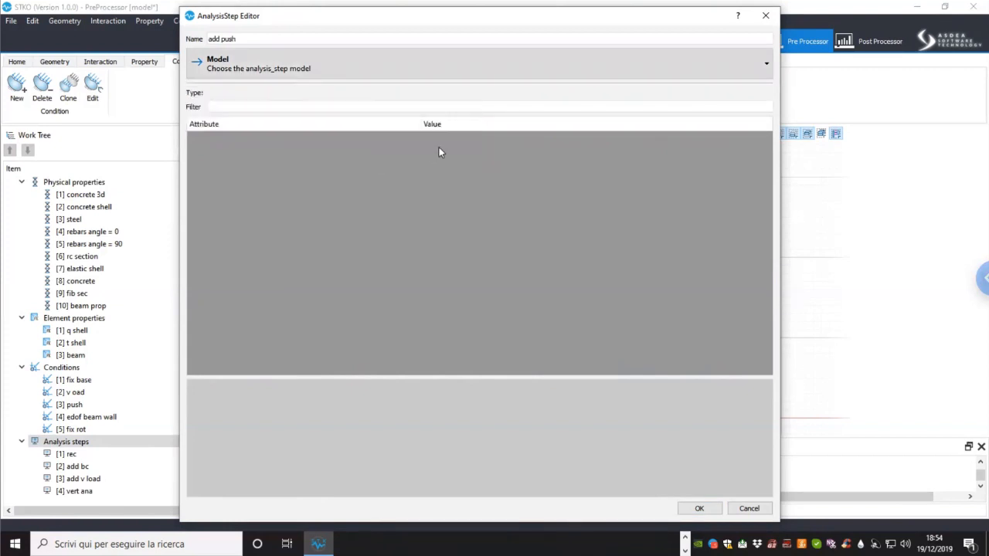
Step: Assign the cycle time series and the push condition as the single sp entry to the load pattern, and accept the step
click(440, 152)
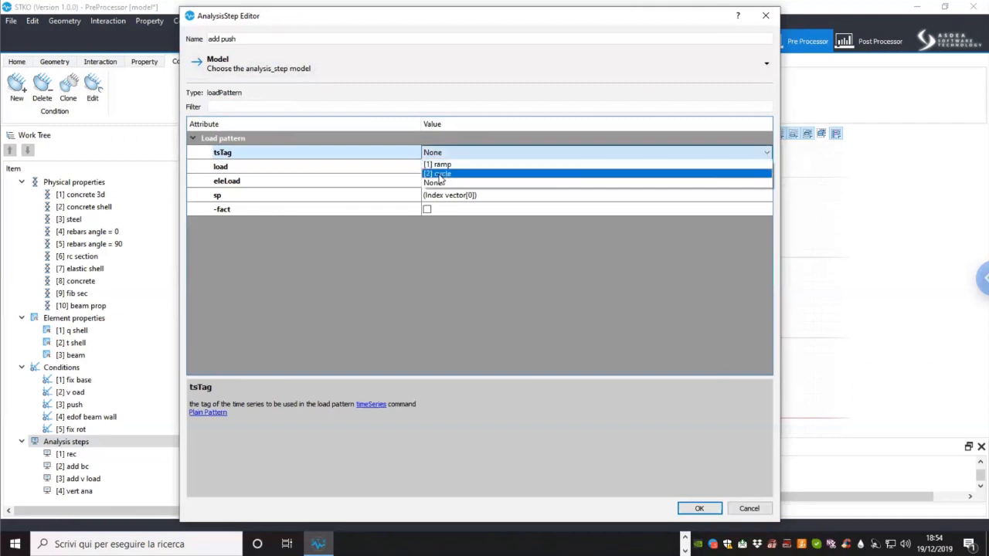
click(441, 174)
click(735, 199)
click(767, 197)
click(554, 201)
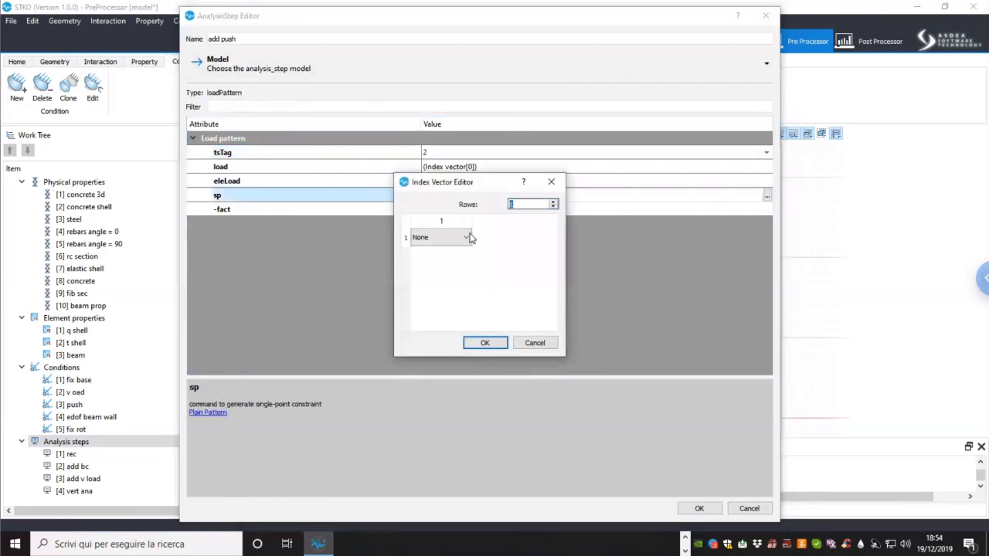
click(466, 238)
click(460, 259)
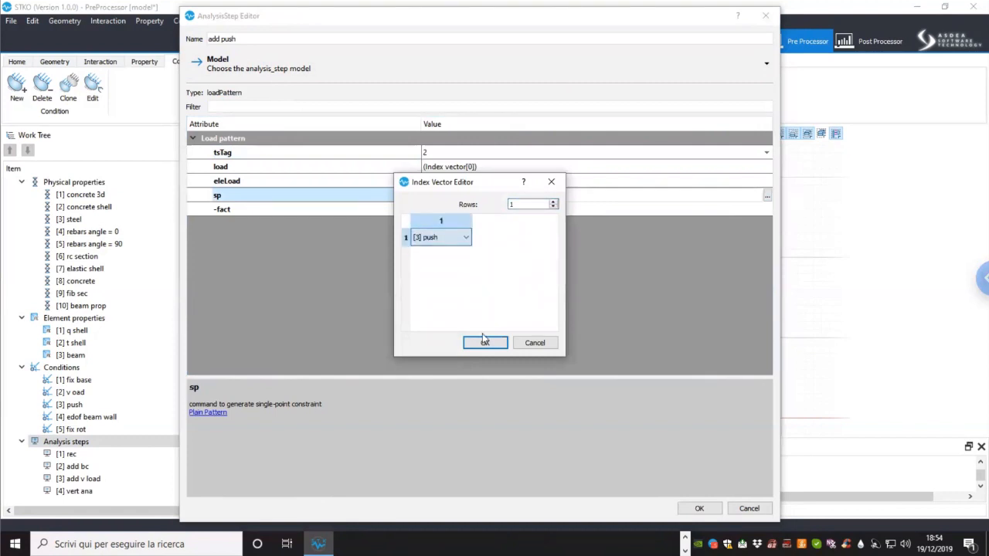
click(483, 343)
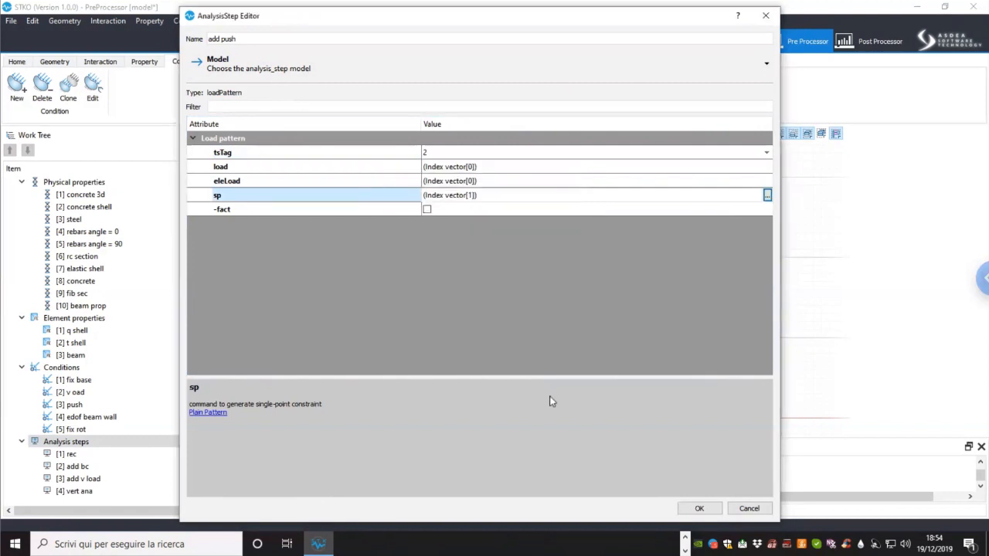
click(698, 510)
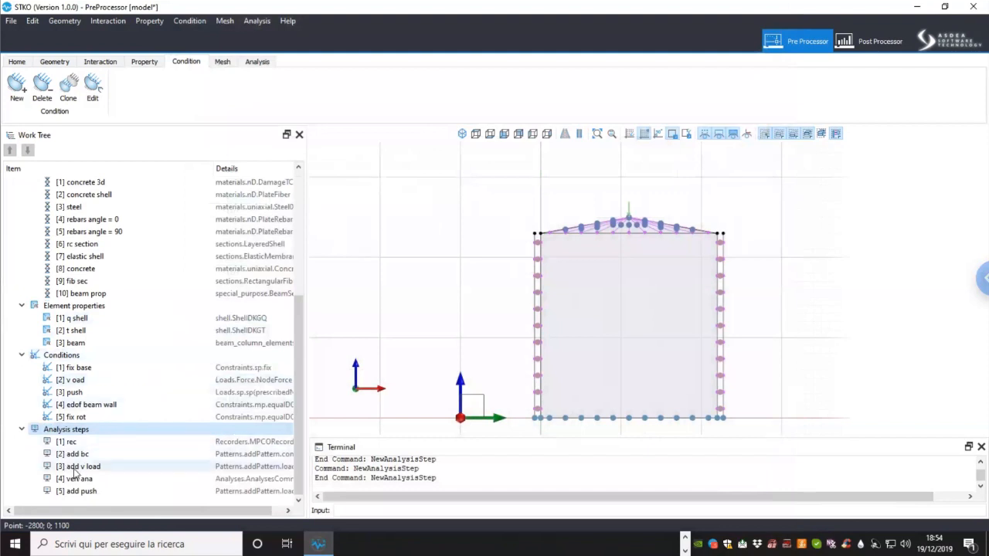
Step: Clone the vertical analysis step and rename the copy "vert ana"
right_click(80, 480)
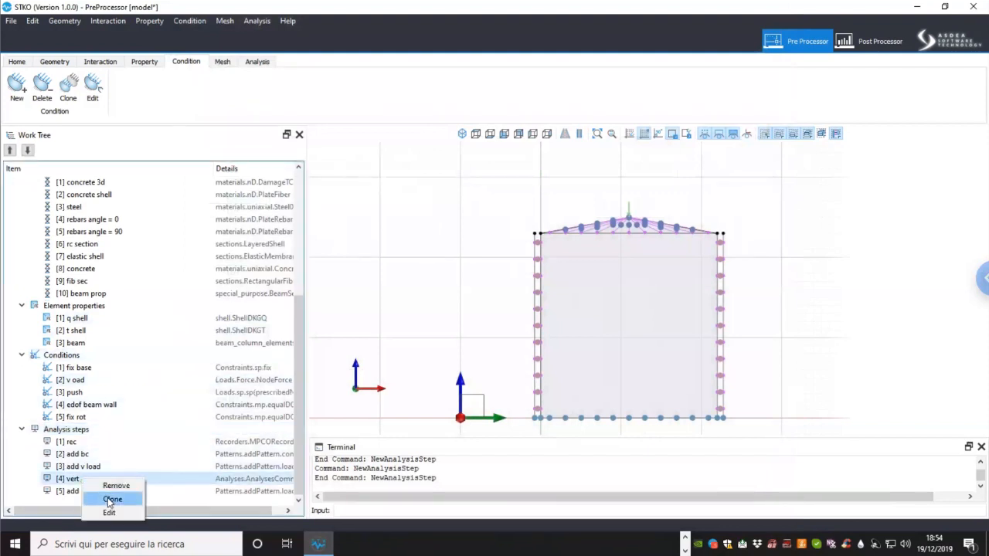
click(112, 500)
right_click(110, 493)
click(136, 532)
click(238, 39)
drag(238, 39, 234, 39)
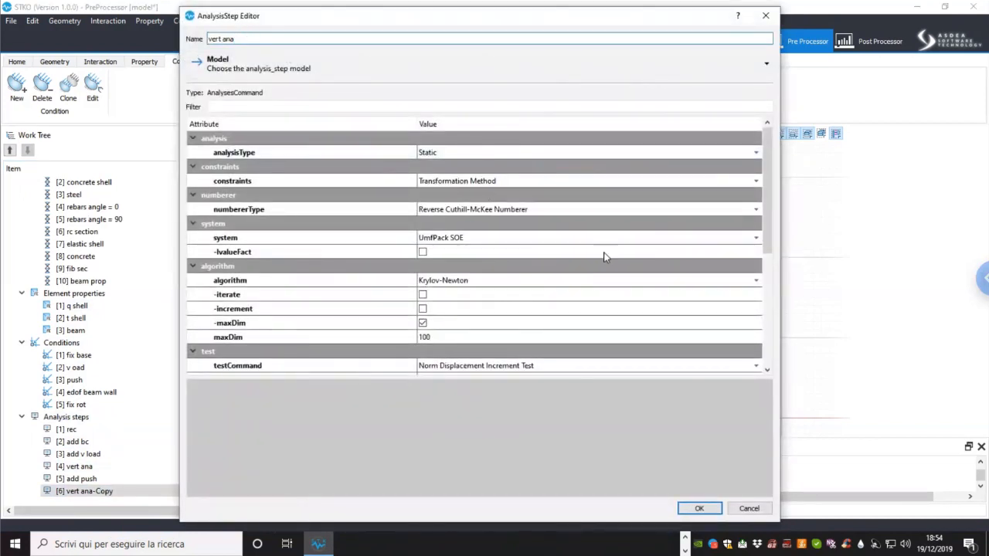
Step: In the copied analysis step, disable use_pFlag for the convergence test and set the Load Control lambda to 0
drag(769, 245, 768, 268)
scroll(769, 272, down, 3)
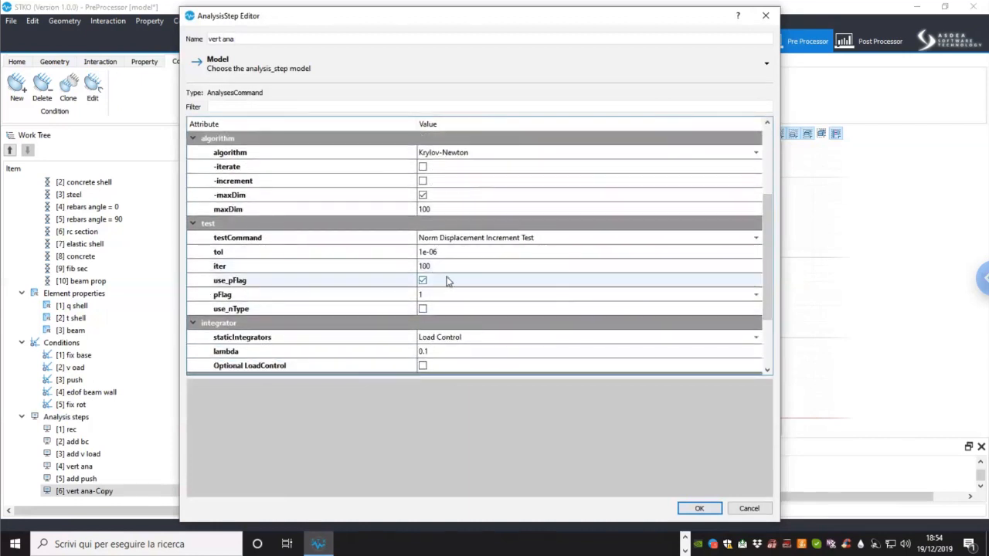
click(422, 280)
drag(769, 317, 770, 357)
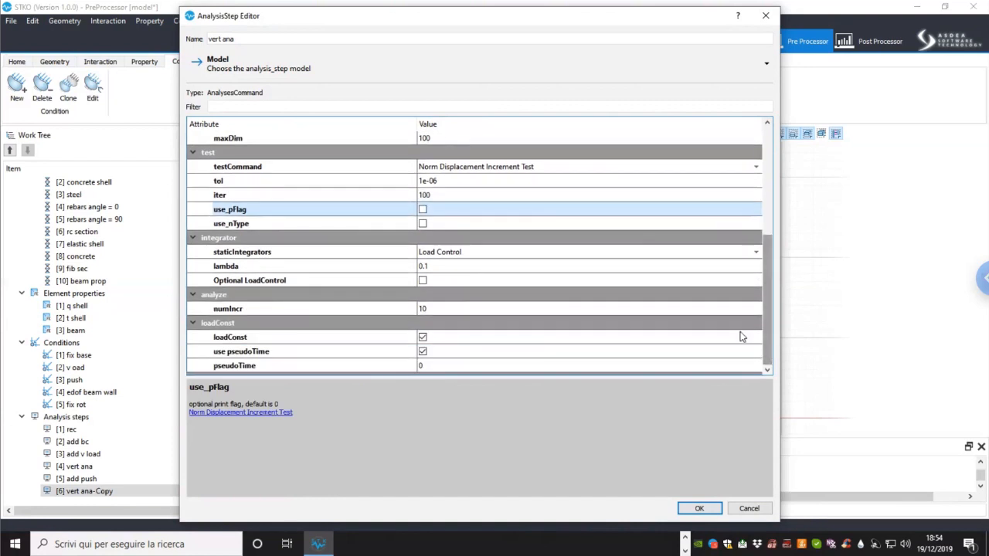
click(510, 267)
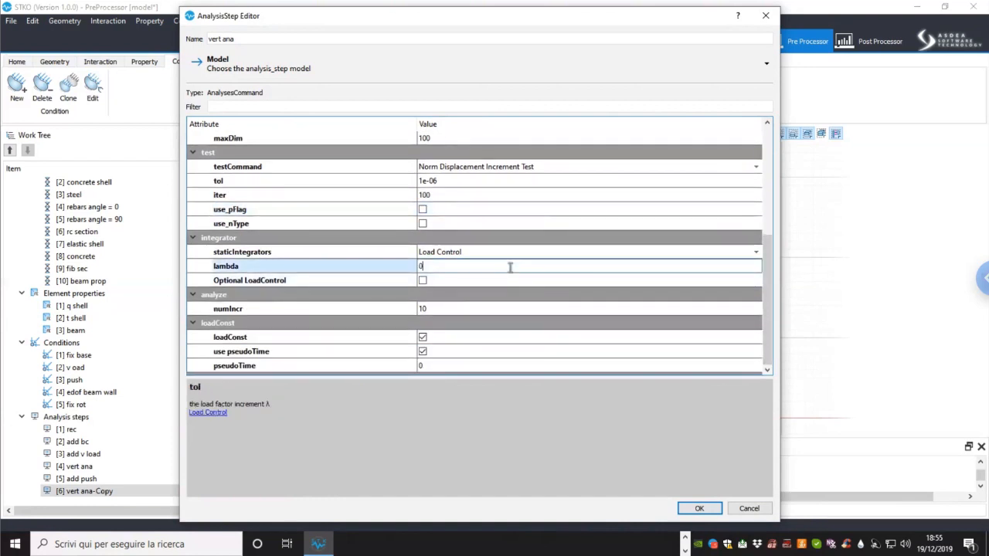
text(0)
Step: Set numIncr to 0, disable loadConst, and accept the copied analysis step
click(484, 308)
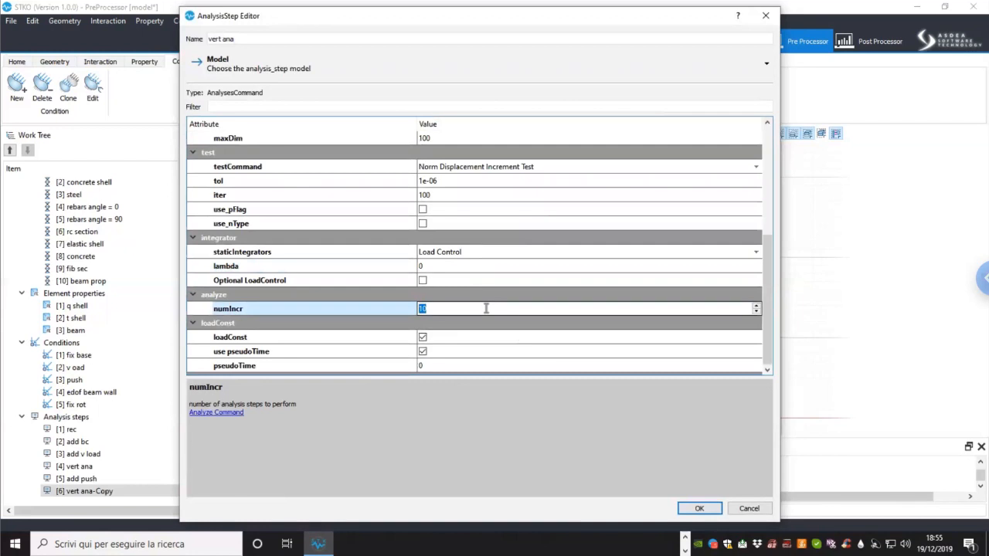
text(0)
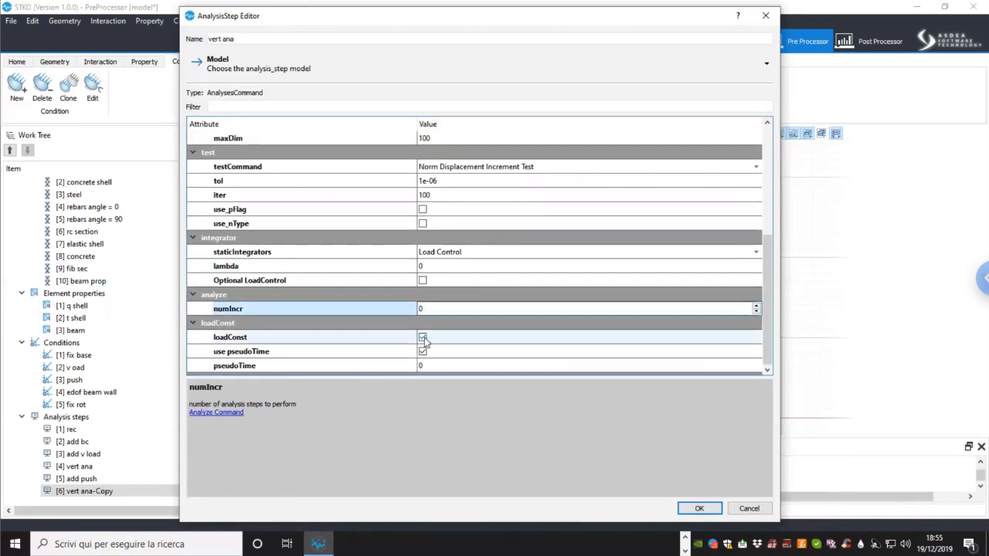
click(423, 337)
click(700, 508)
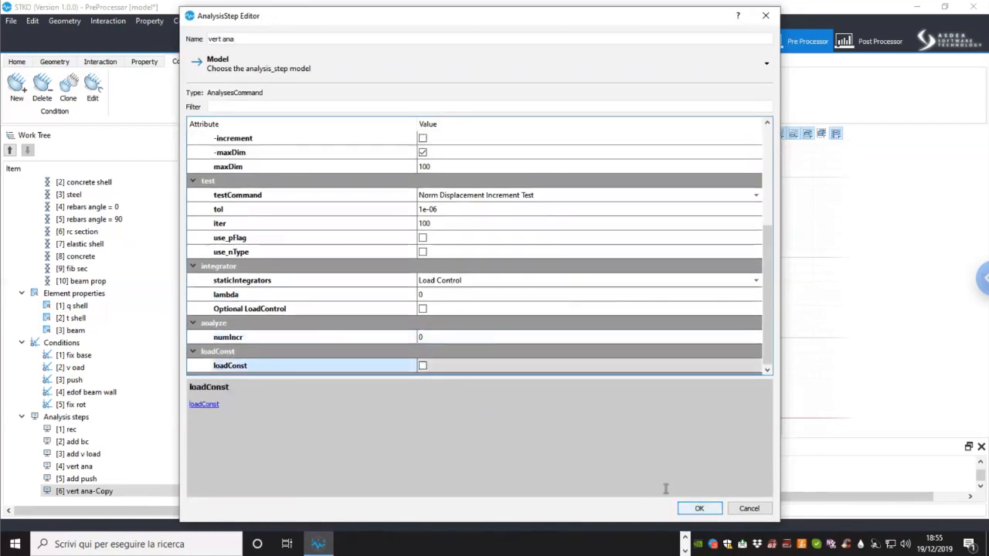
Step: Start a new analysis step named "adapt" using the customCommand model
click(117, 428)
click(260, 40)
key(ctrl+a)
text(adapt)
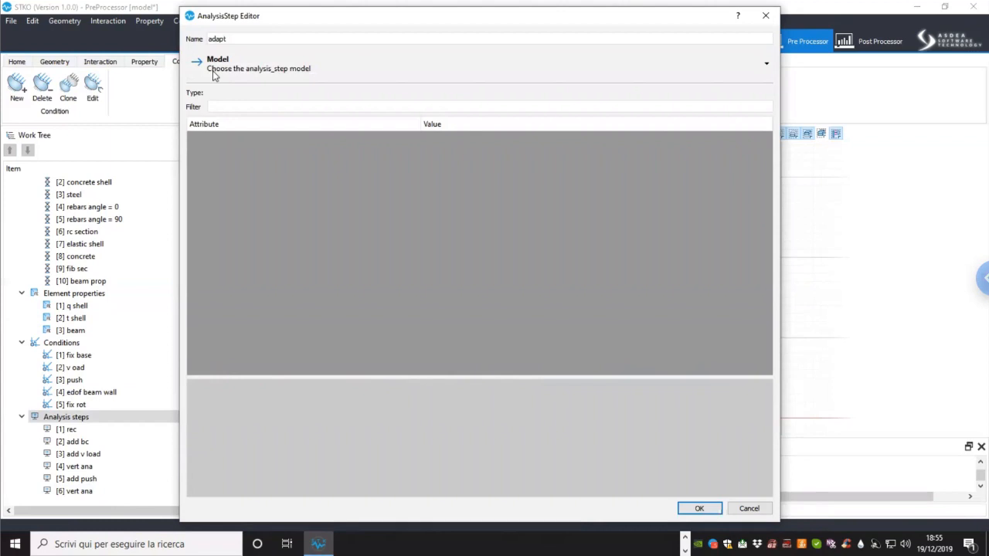
click(253, 72)
mouse_move(271, 101)
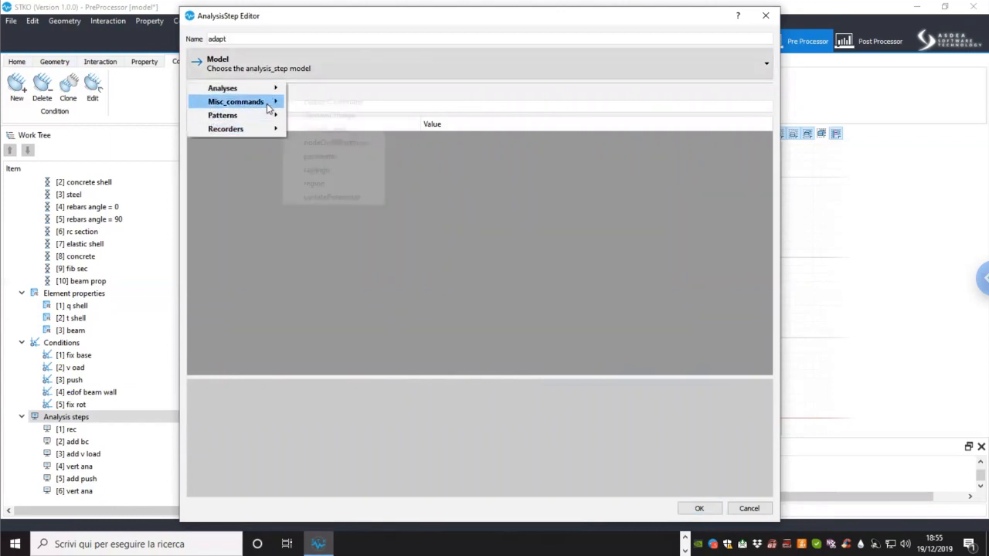
click(333, 102)
Step: Open the step's TCLscript editor, and select the entire contents of adaptive.tcl from the support folder in Notepad++ for copying
click(684, 153)
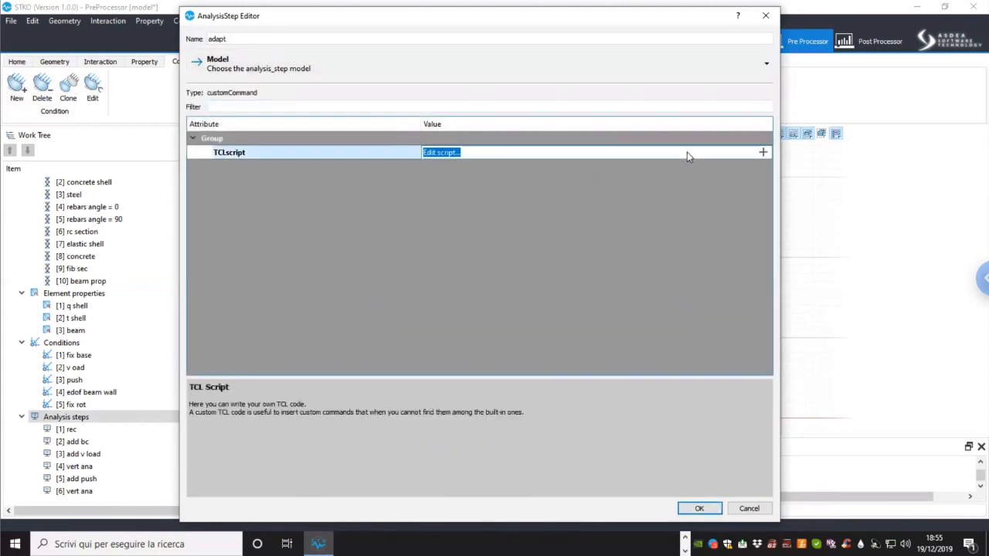
click(763, 153)
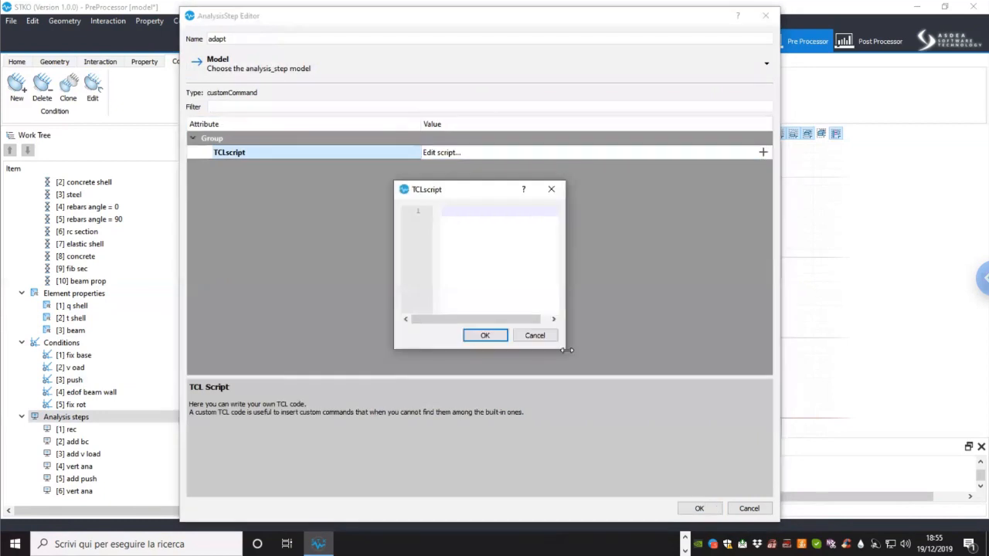
drag(564, 349, 700, 422)
click(684, 539)
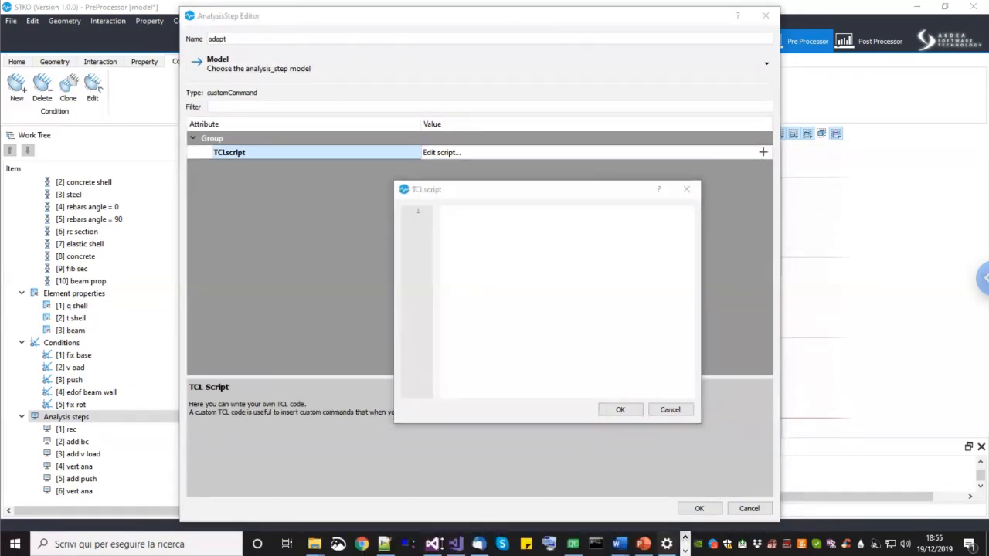
mouse_move(313, 544)
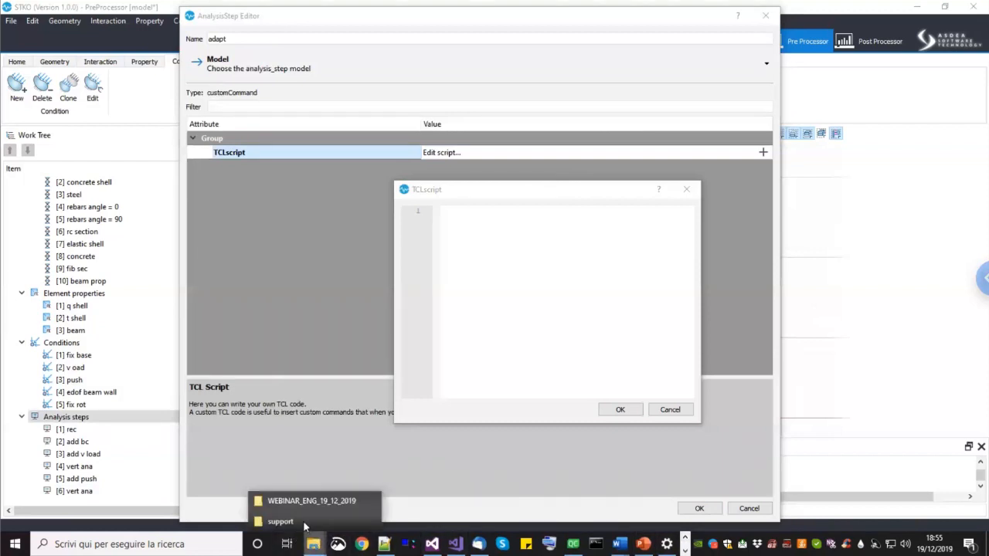
click(309, 521)
double_click(352, 139)
click(341, 181)
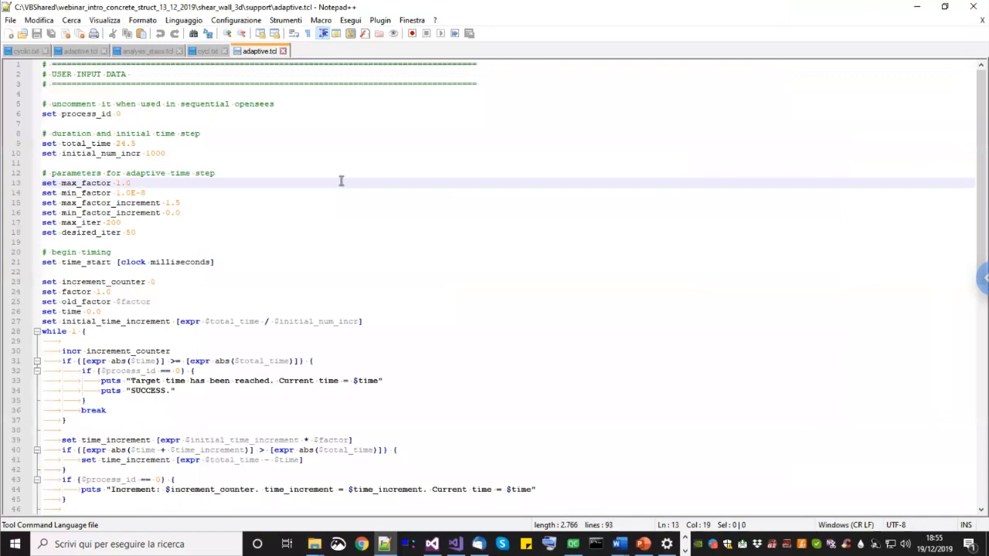
key(ctrl+a)
Step: Return to STKO, paste the adaptive script into the TCLscript editor and accept it
click(683, 538)
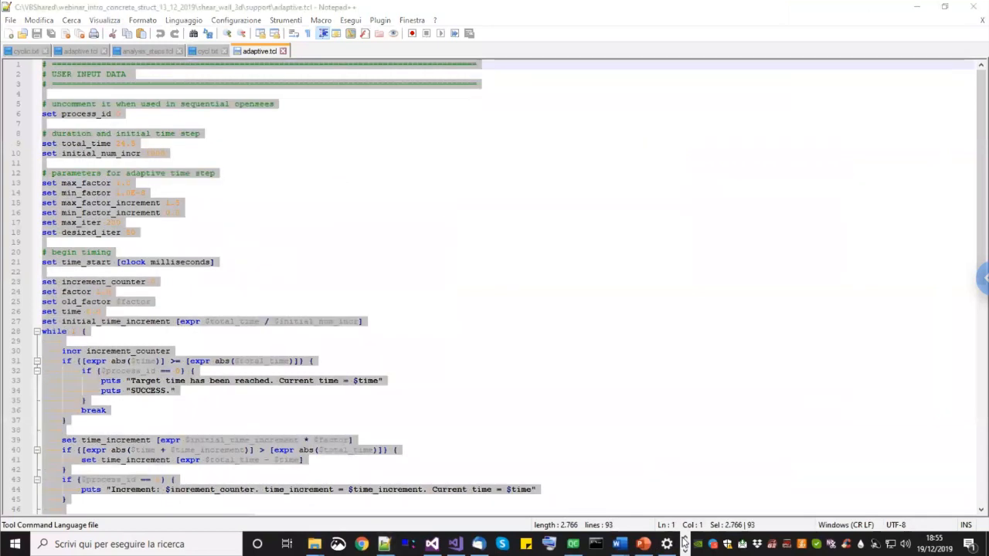
click(685, 540)
click(325, 544)
key(ctrl+v)
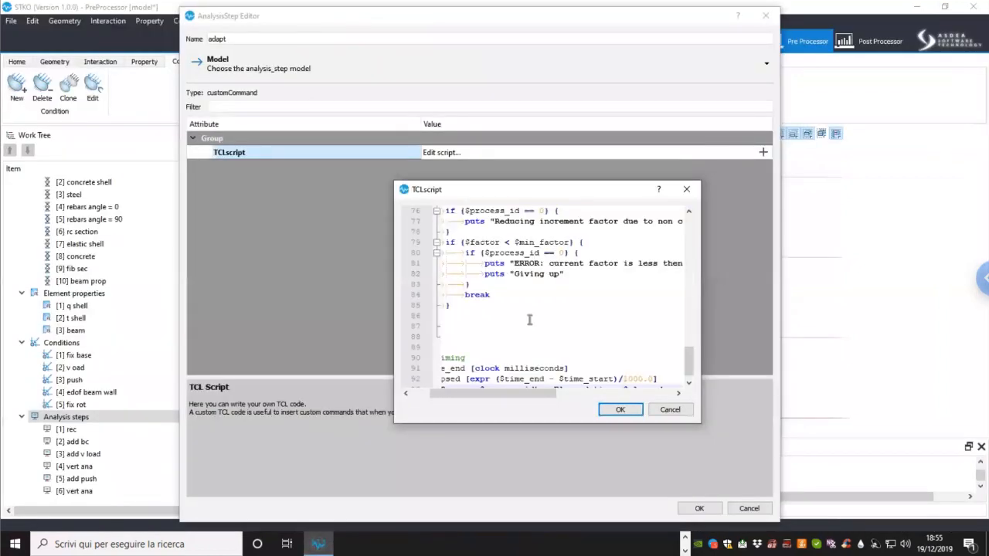
scroll(534, 320, up, 18)
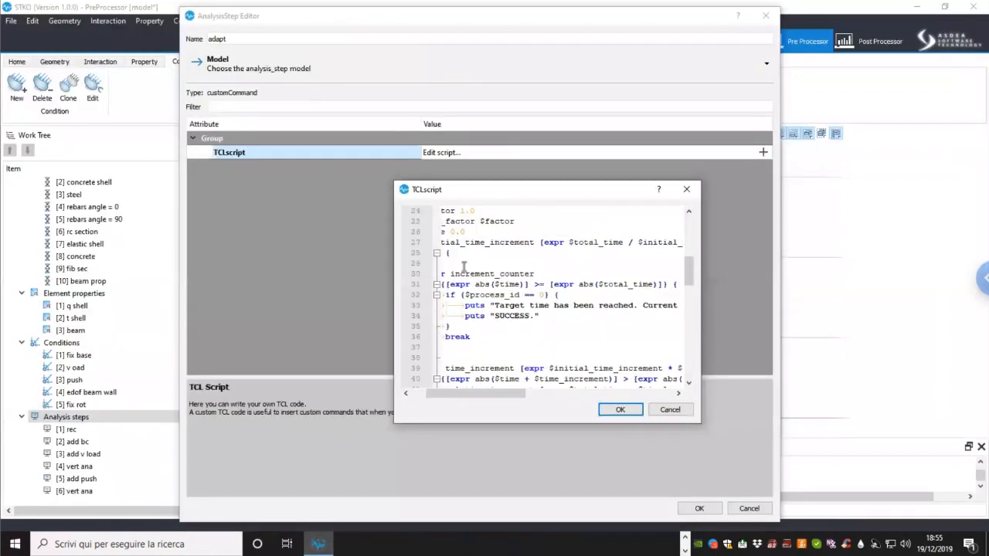
scroll(603, 395, up, 4)
click(617, 412)
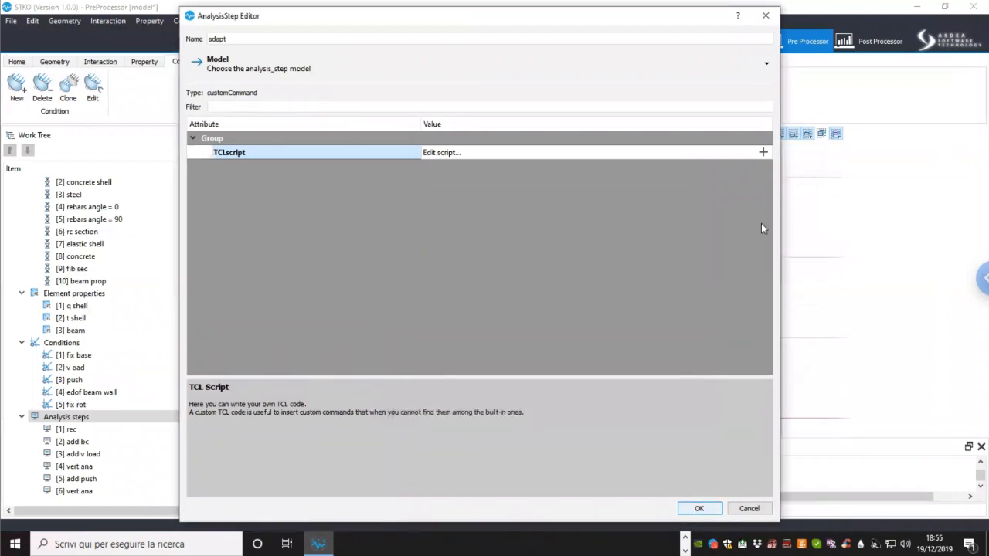
Step: Check the total_time setting in the pasted TCL script and create the adapt analysis step
click(765, 153)
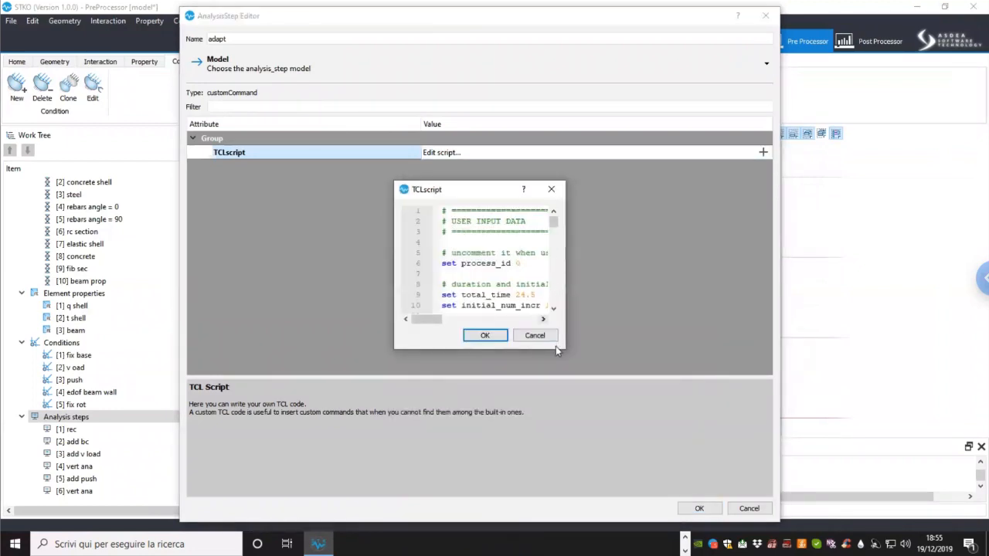
drag(566, 349, 646, 349)
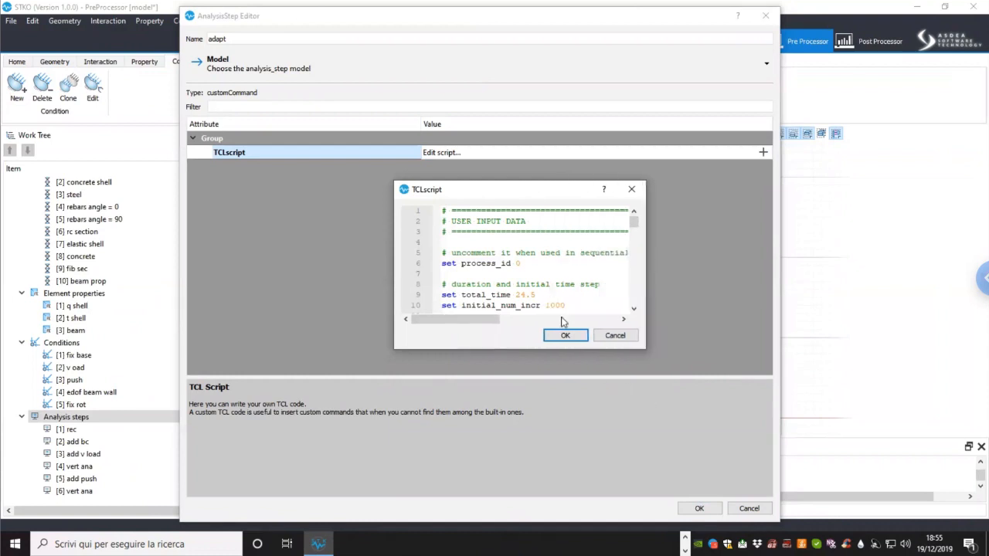
click(532, 295)
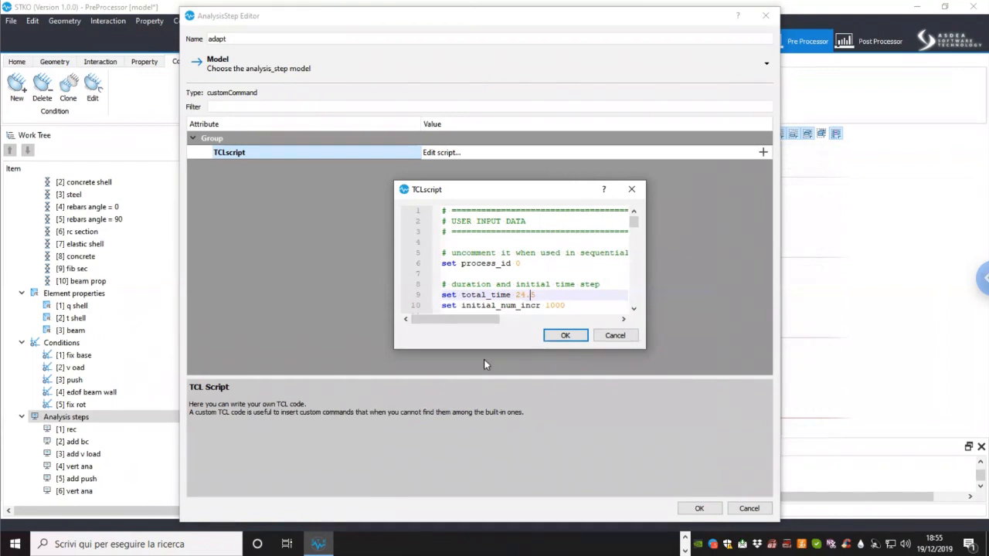
click(576, 340)
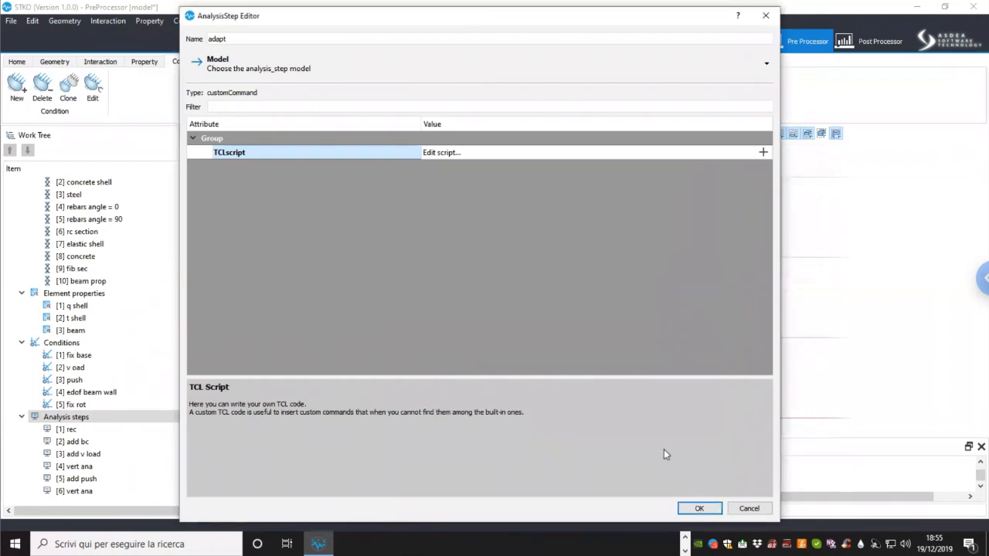
click(698, 509)
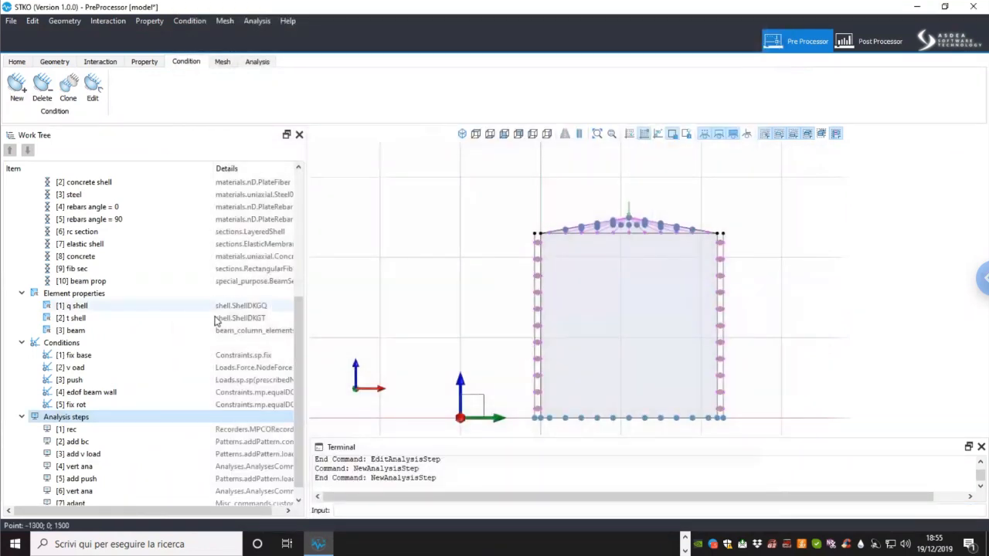
Step: Assign a global edge seed of type Uniform by size with size 150 to the whole geometry
scroll(292, 313, down, 1)
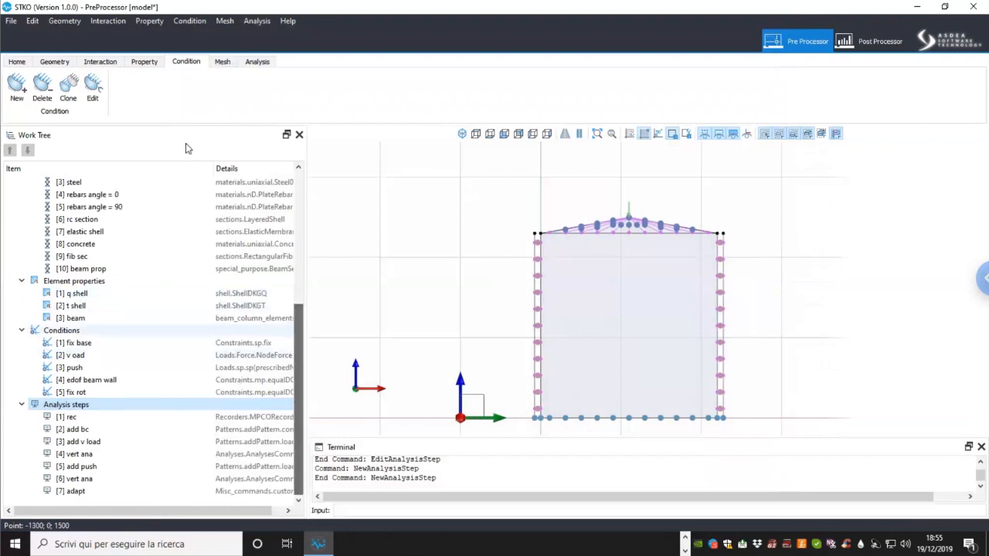
click(222, 61)
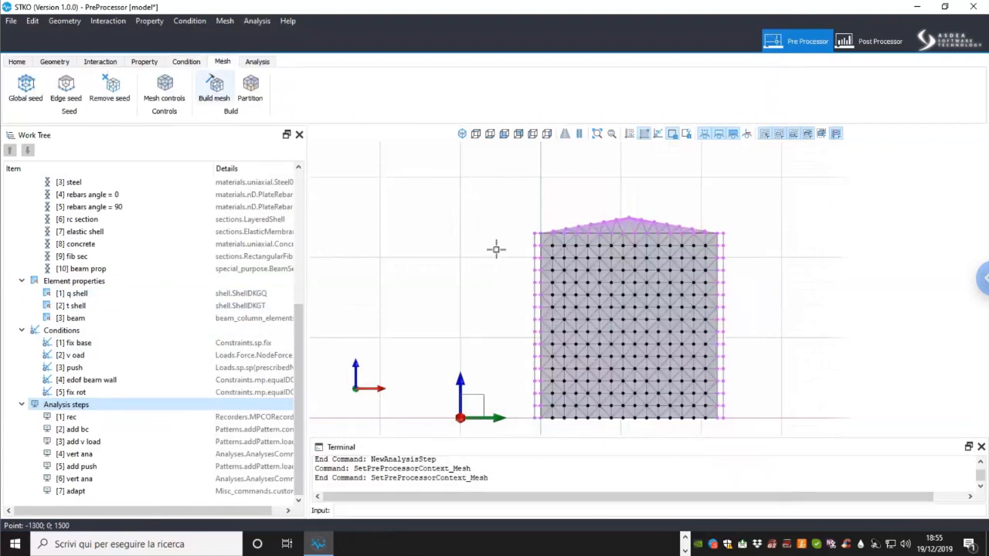
click(27, 94)
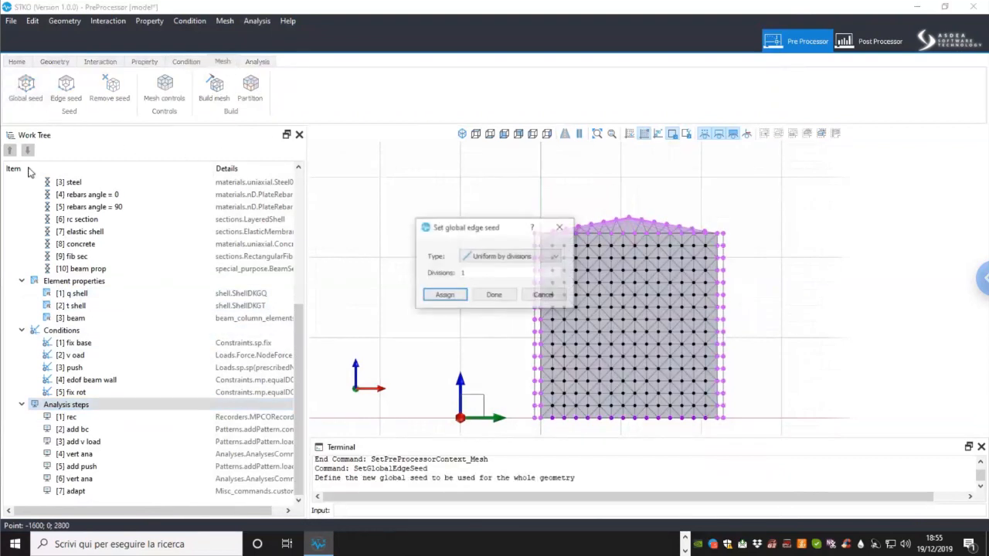
click(496, 259)
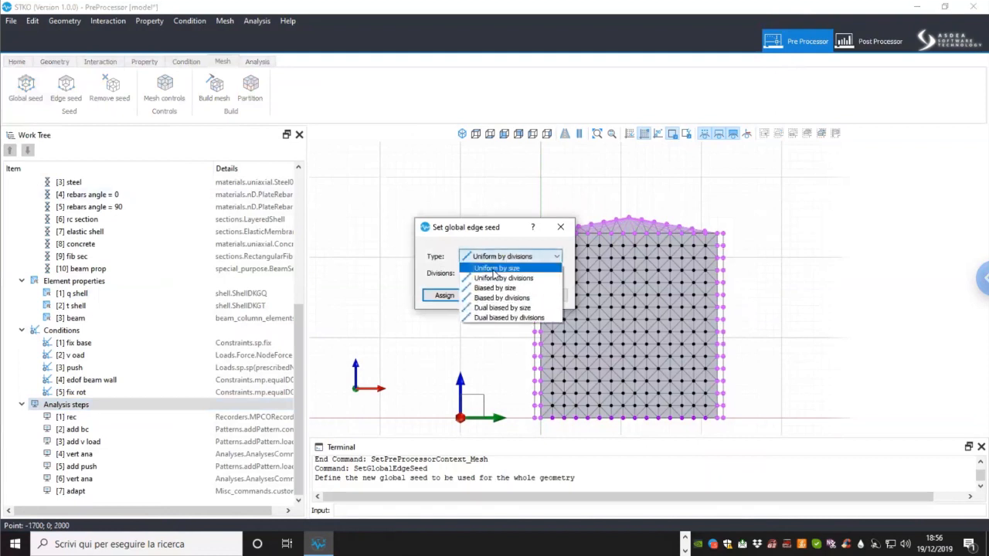
click(495, 275)
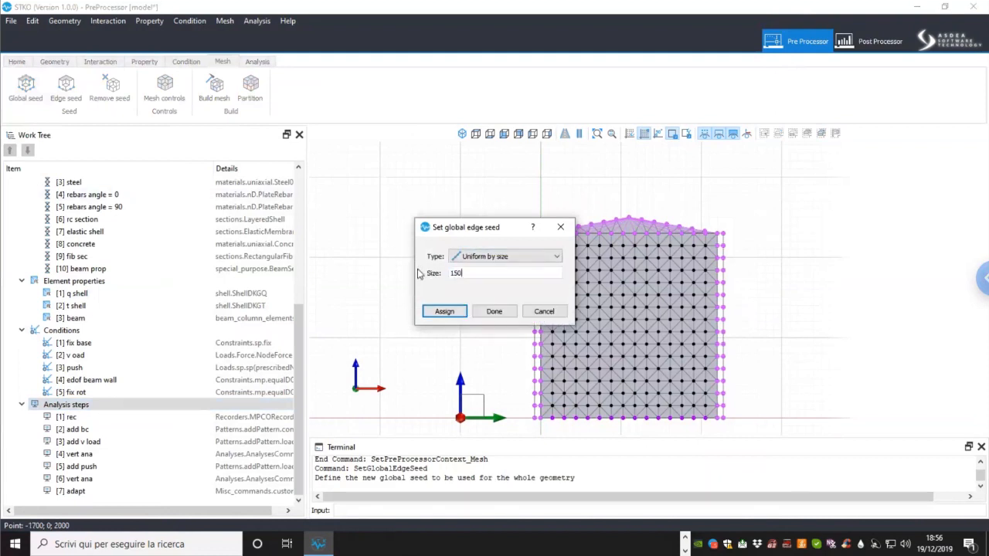
click(444, 311)
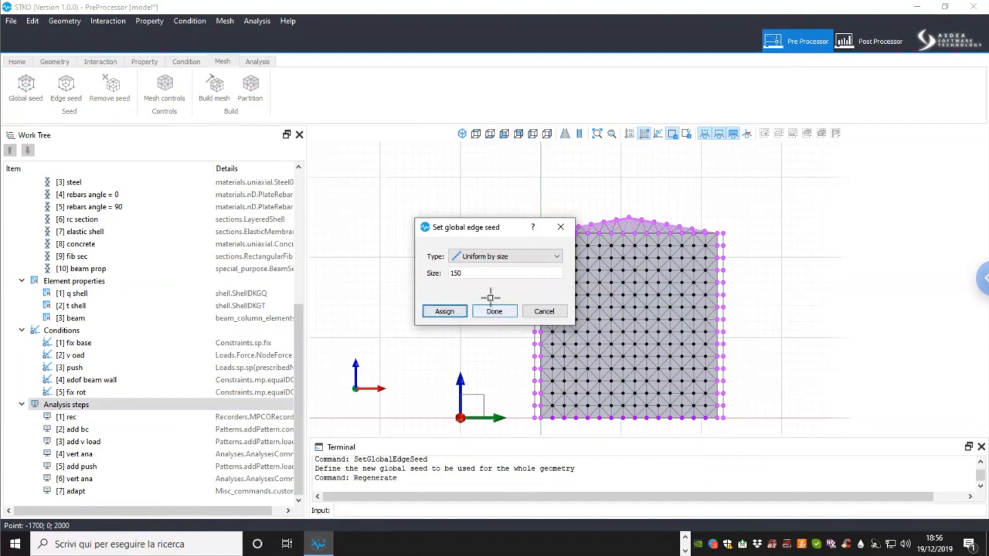
click(494, 312)
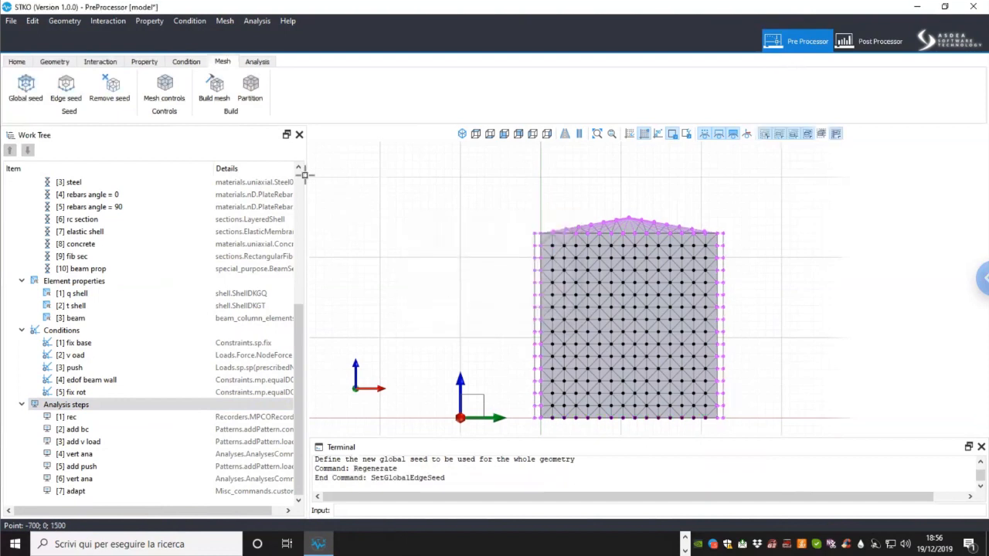
Step: Assign Structured, Quad/Hexa mesh controls with Linear order to the large rectangular wall face
click(164, 93)
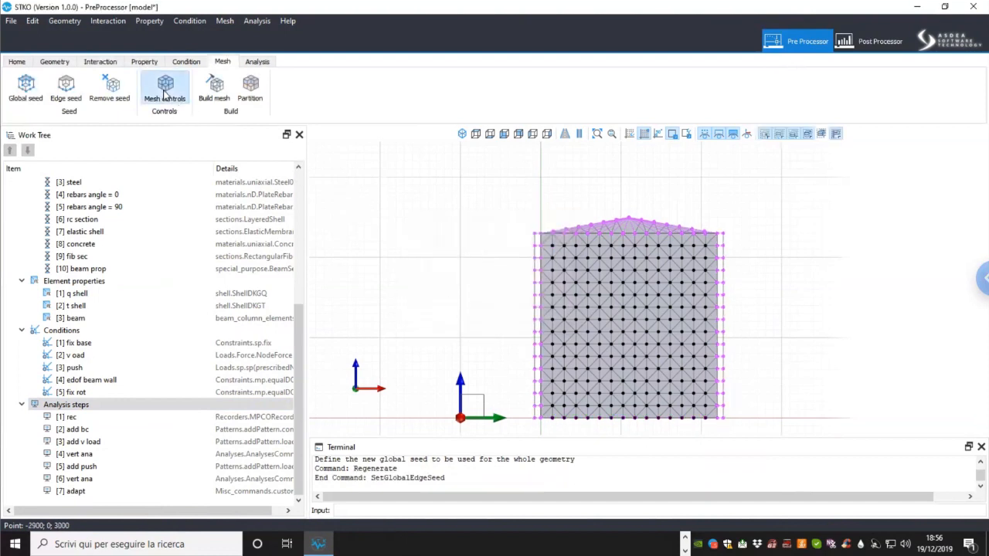
drag(457, 155, 346, 157)
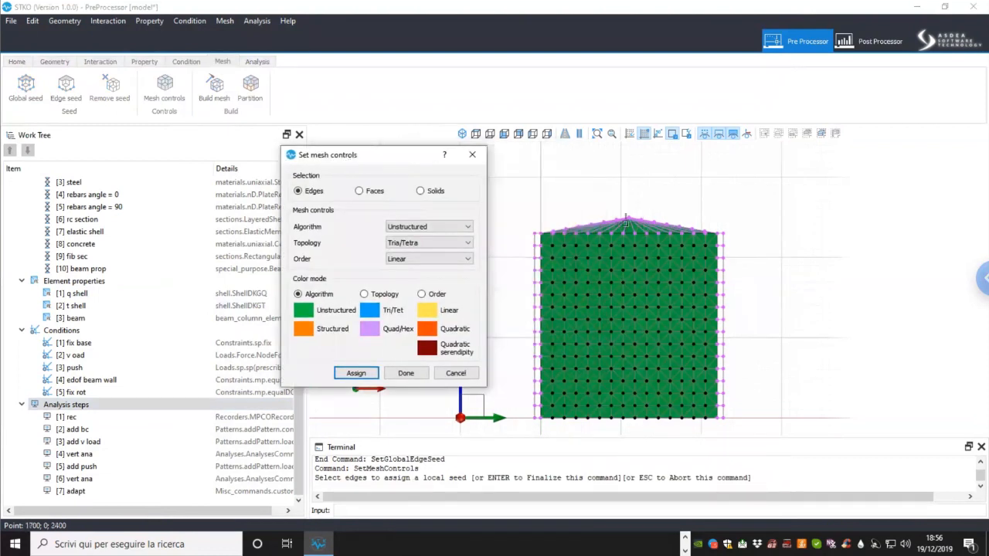
scroll(627, 229, up, 2)
scroll(623, 228, down, 2)
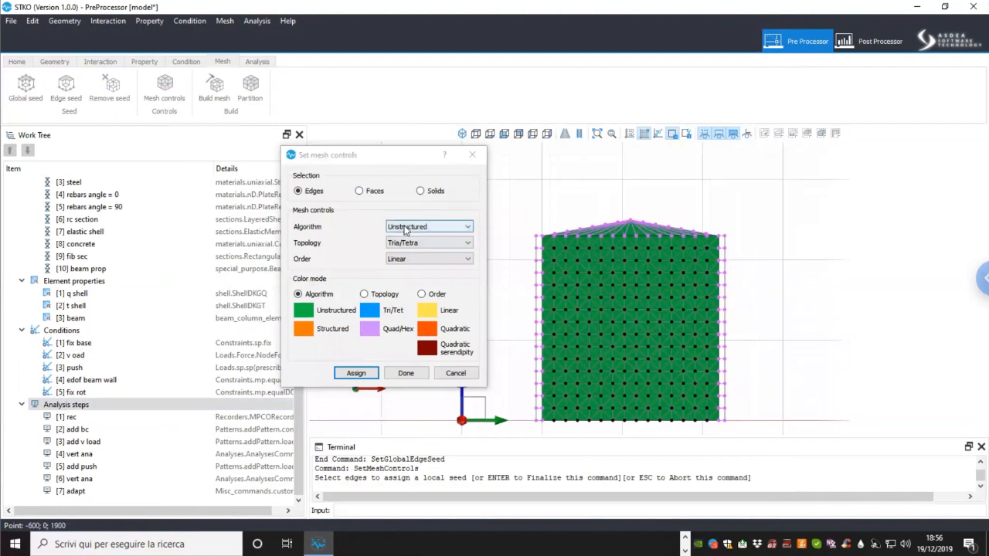
click(376, 194)
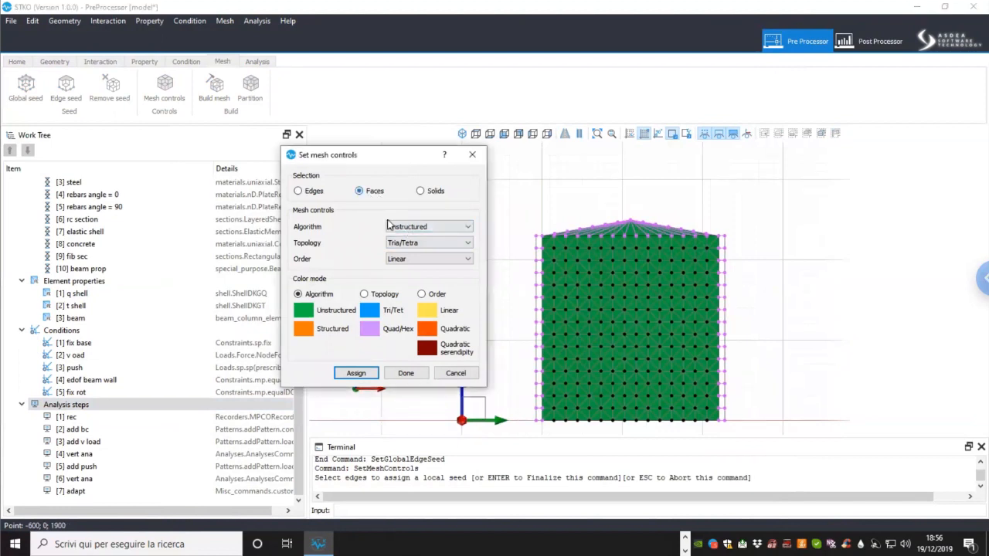
click(592, 301)
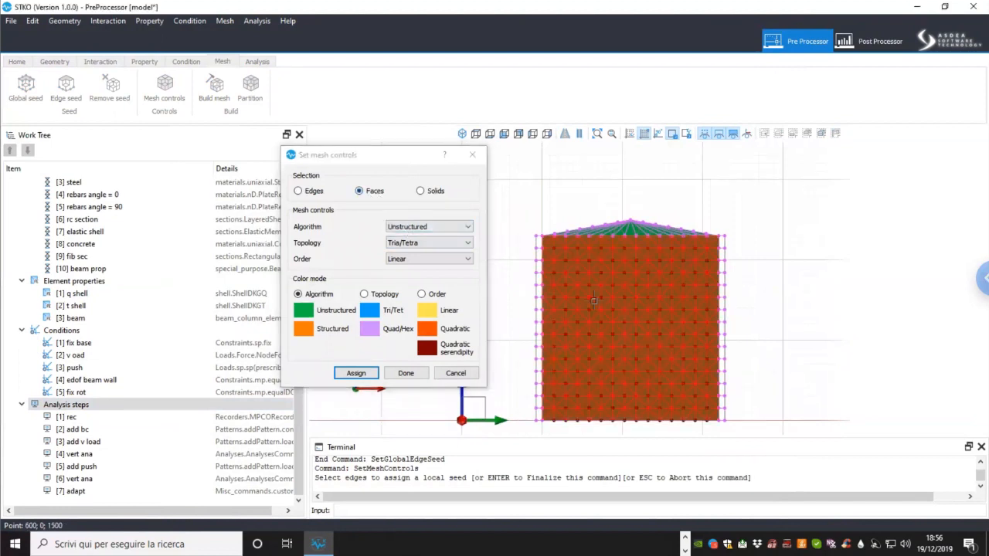
click(411, 227)
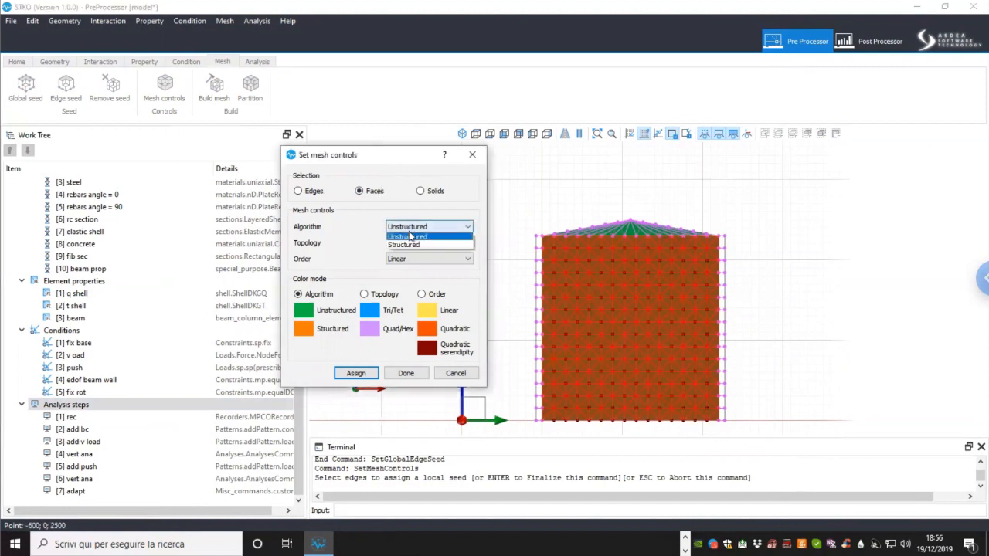
click(407, 245)
click(407, 243)
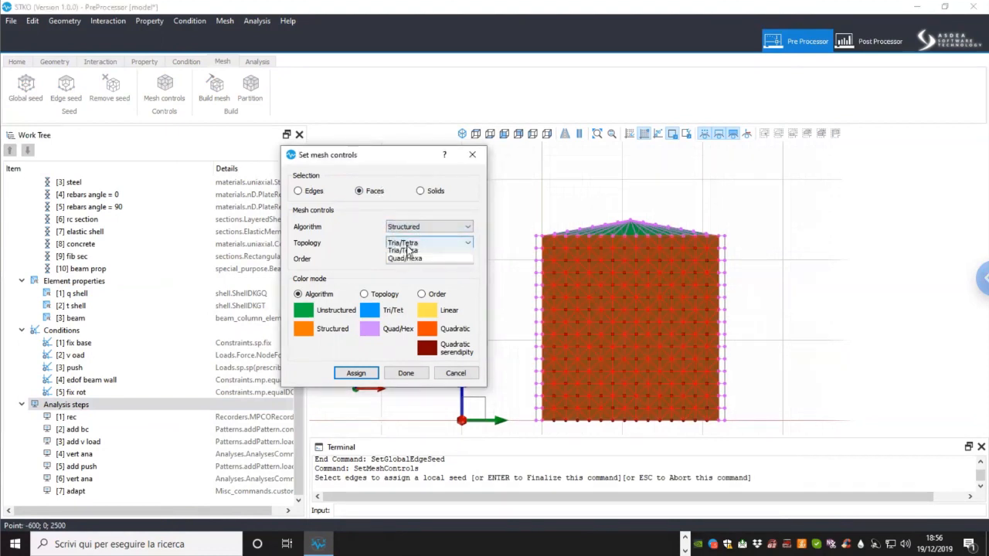
click(407, 261)
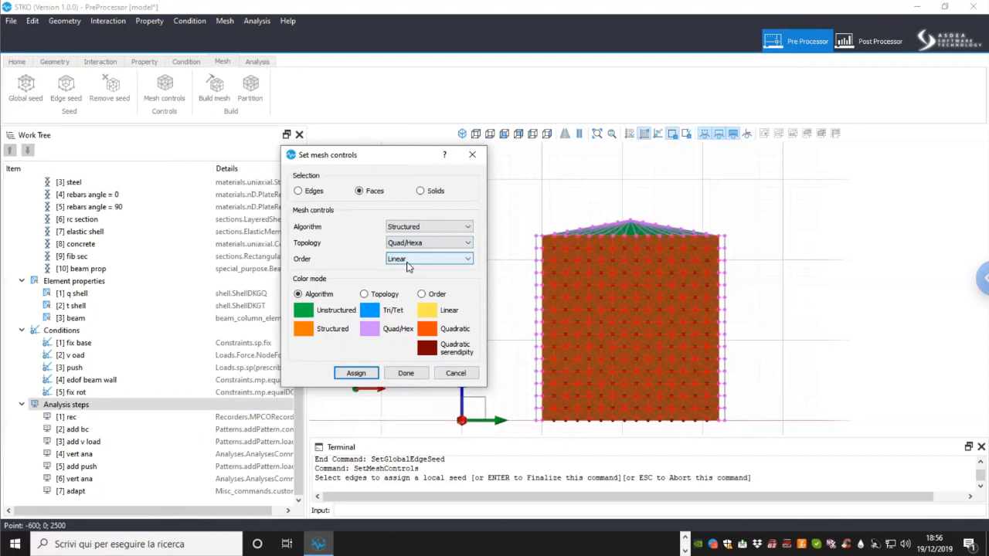
click(363, 373)
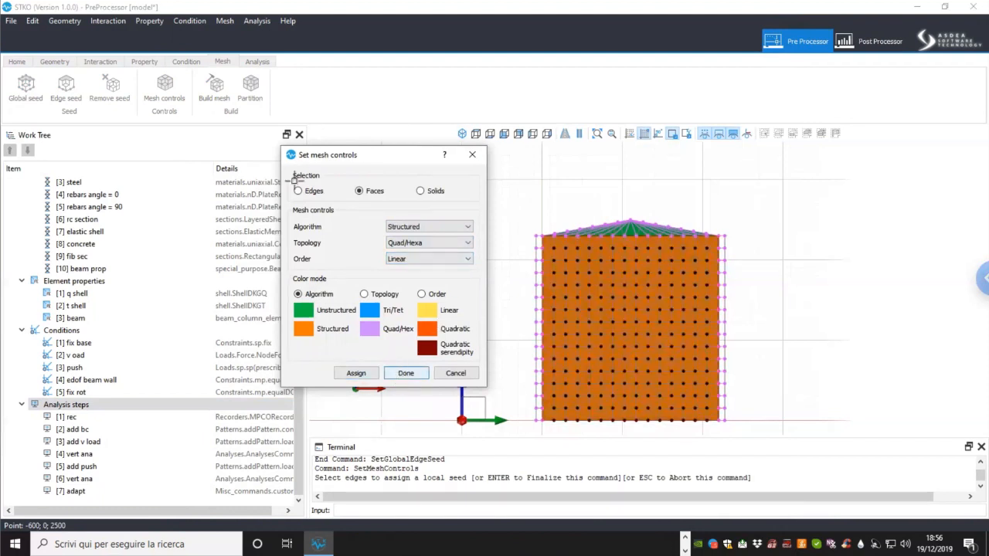
click(405, 373)
Step: Build the mesh and examine the elements around the wall's upper edge
click(215, 86)
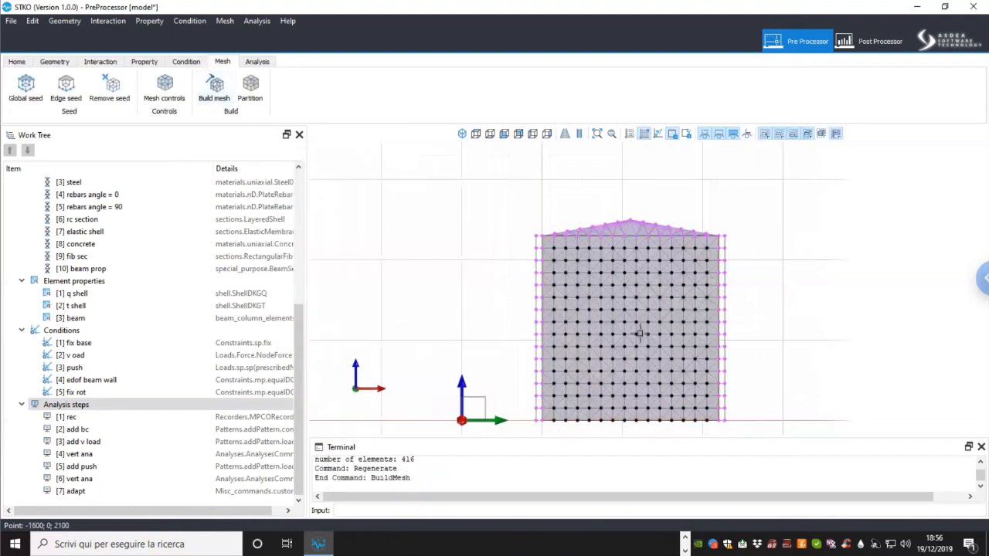
scroll(646, 324, up, 4)
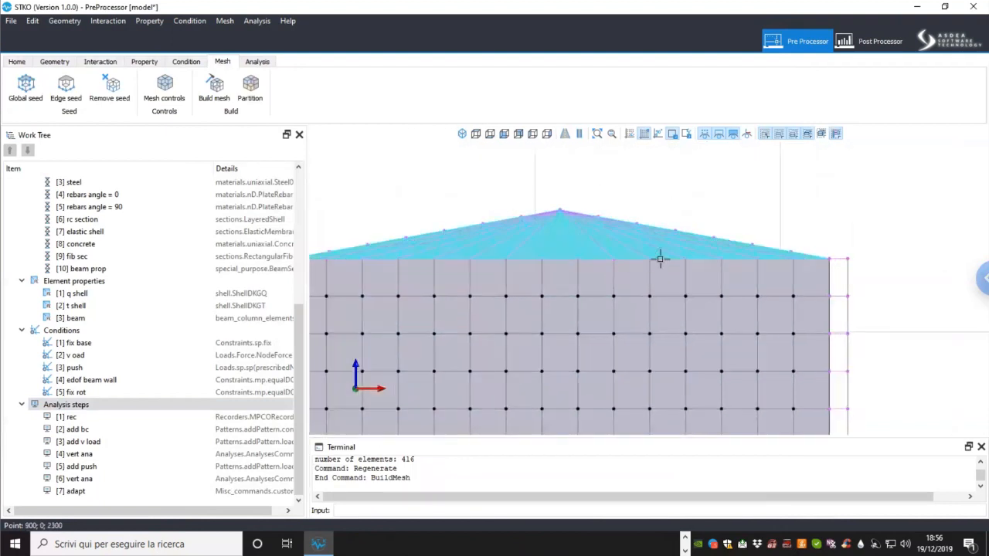
scroll(657, 258, down, 4)
scroll(669, 246, down, 3)
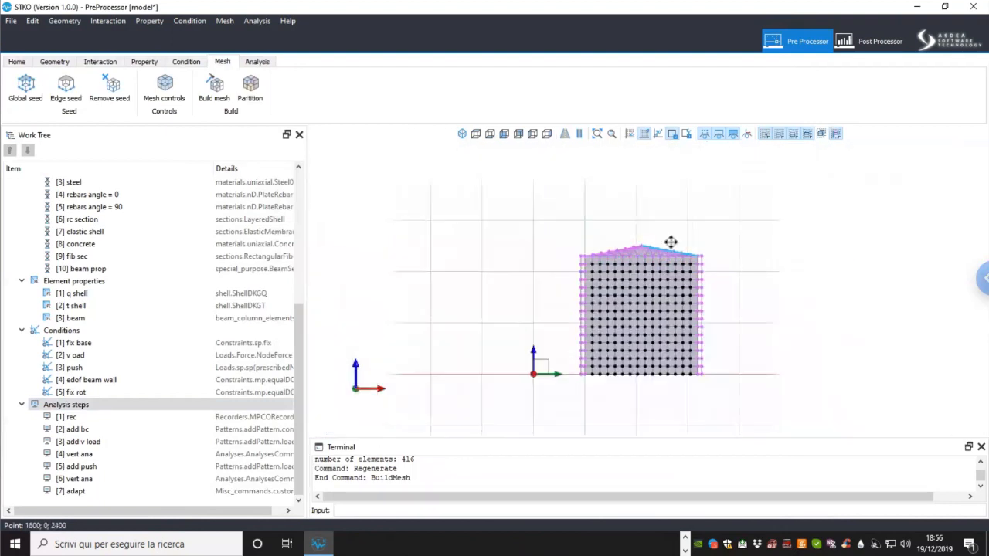
Step: Try partitioning the mesh into 3 partitions, inspect the division and discard it
click(259, 103)
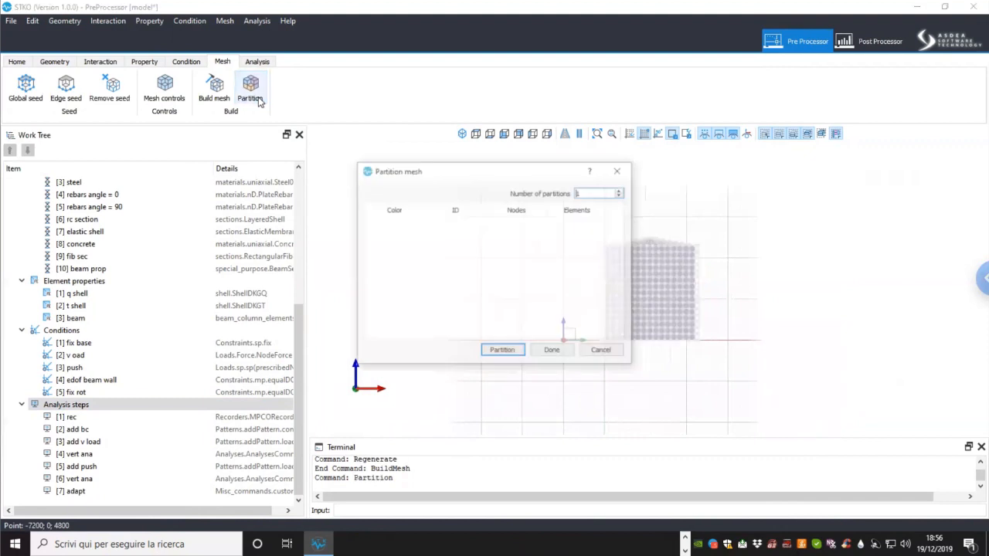
drag(533, 175, 458, 174)
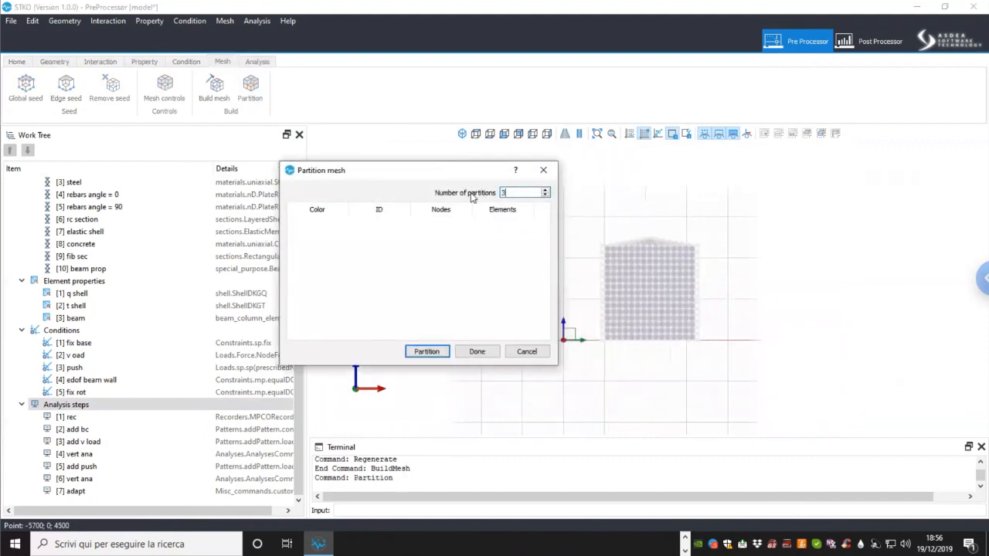
click(420, 353)
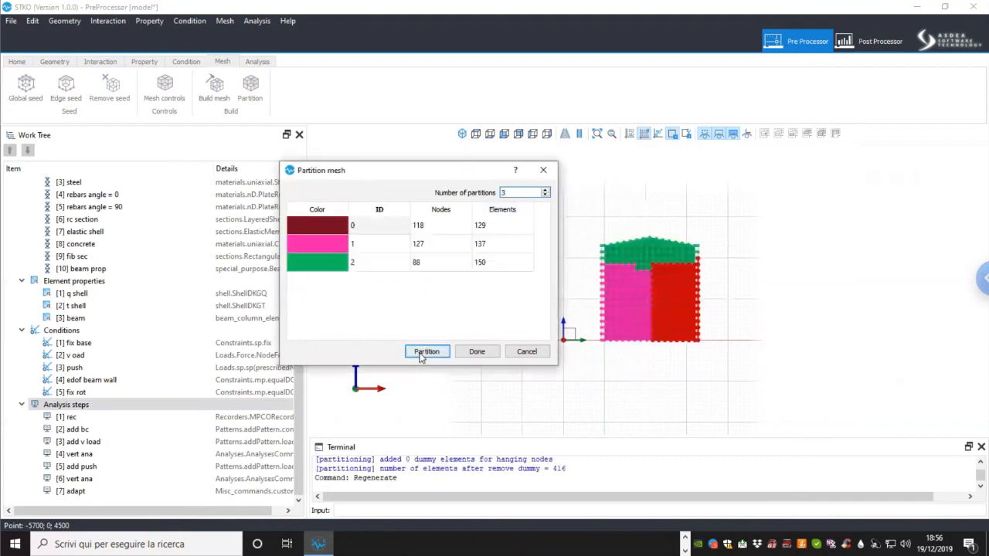
scroll(684, 243, up, 3)
scroll(677, 340, down, 2)
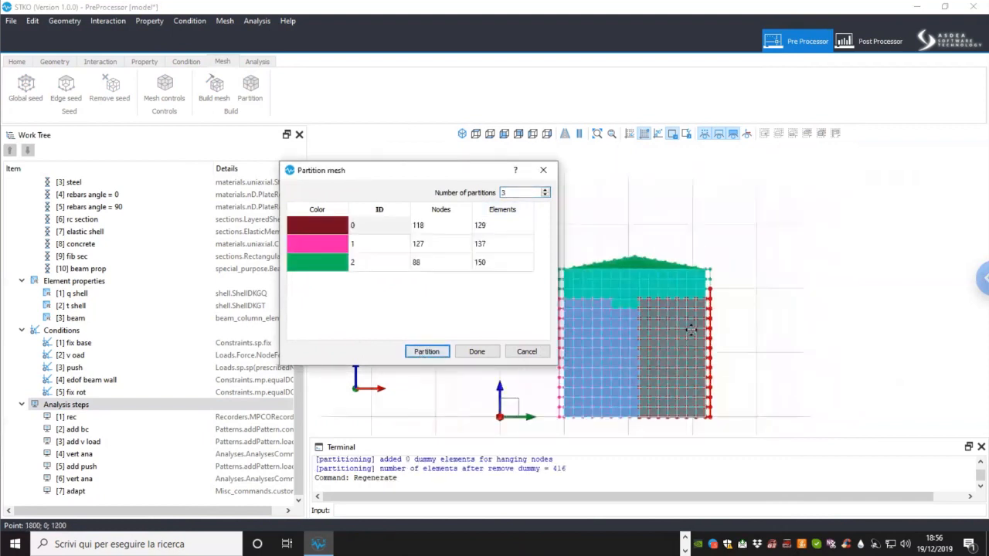
middle_drag(677, 339, 691, 329)
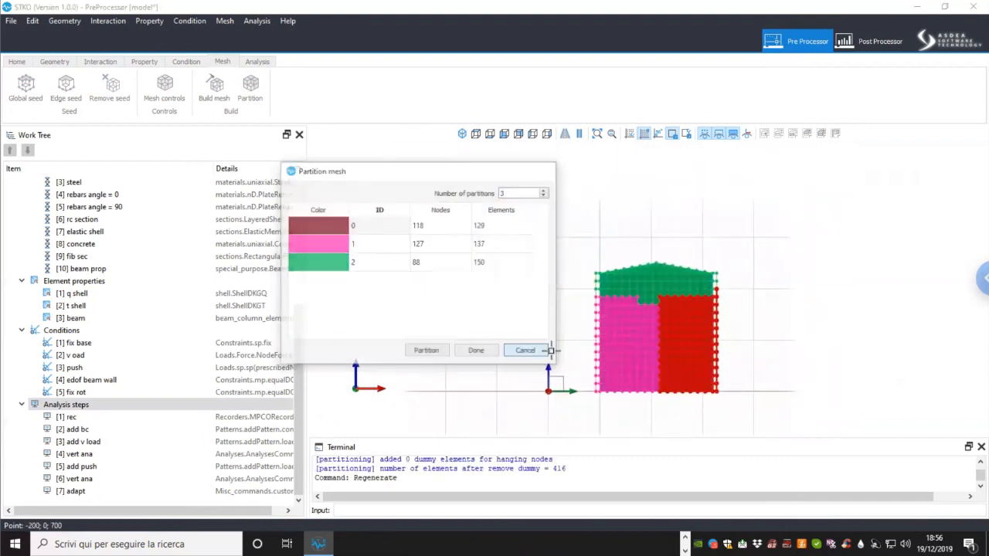
click(532, 351)
click(250, 87)
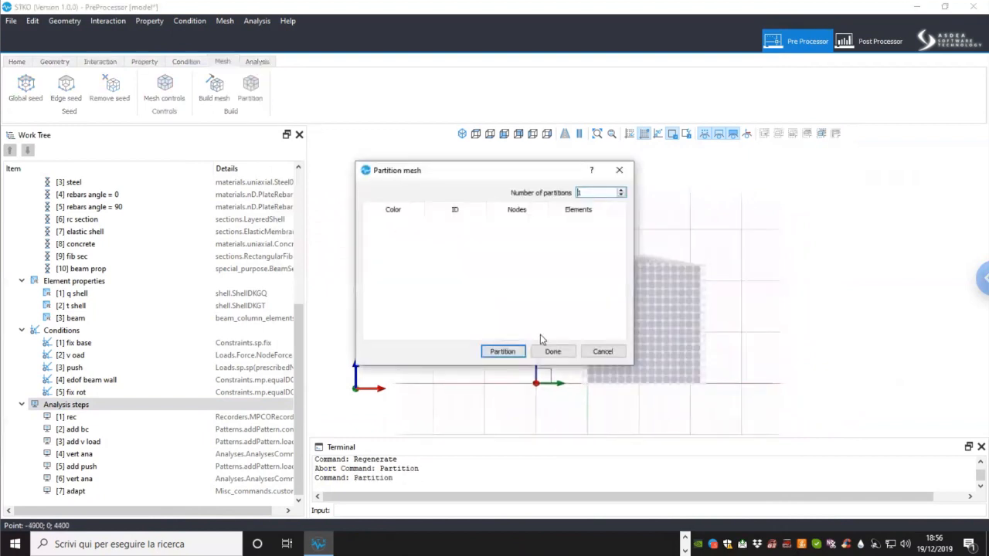
click(589, 354)
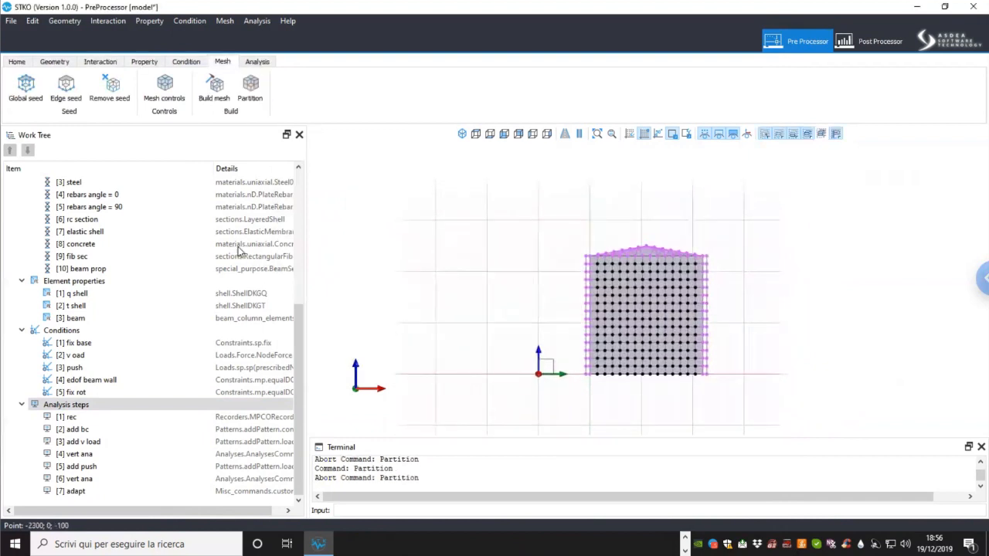
Step: Save the model and run the analysis with the shear_wall__ folder as its output location
click(12, 21)
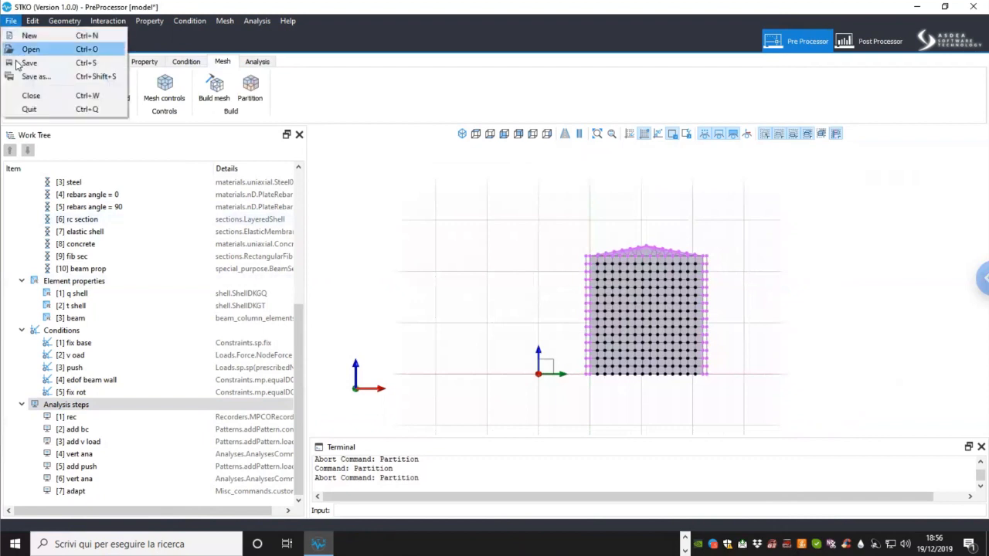
click(18, 61)
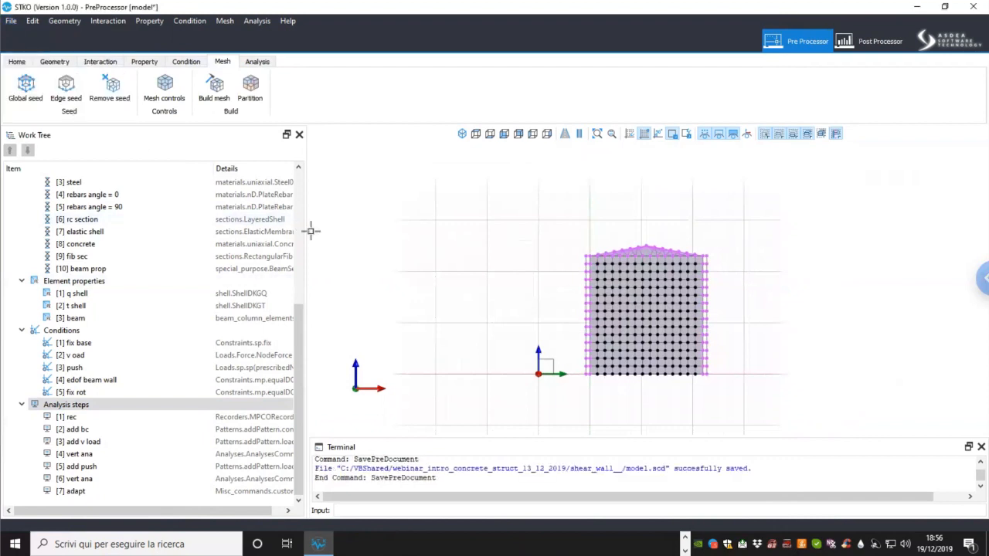
click(259, 62)
click(212, 87)
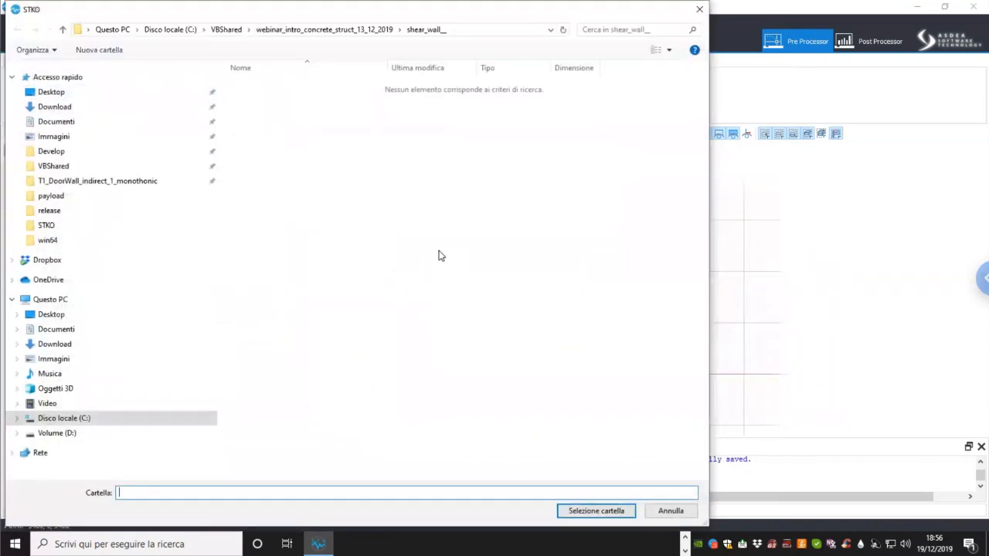
click(611, 511)
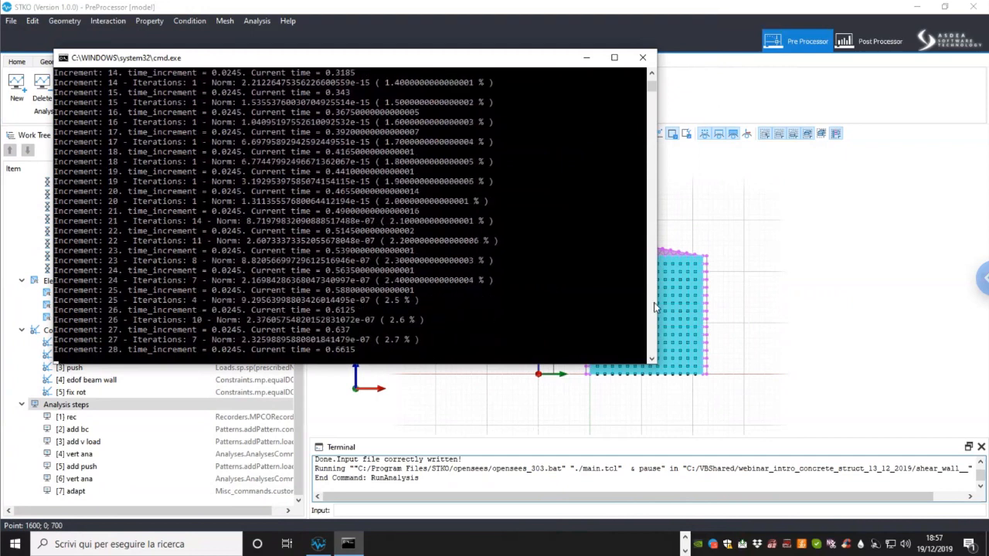
Step: Switch to the post-processor and open the results database shear_wall_3d.mpco from the shear_wall_3d folder
click(783, 283)
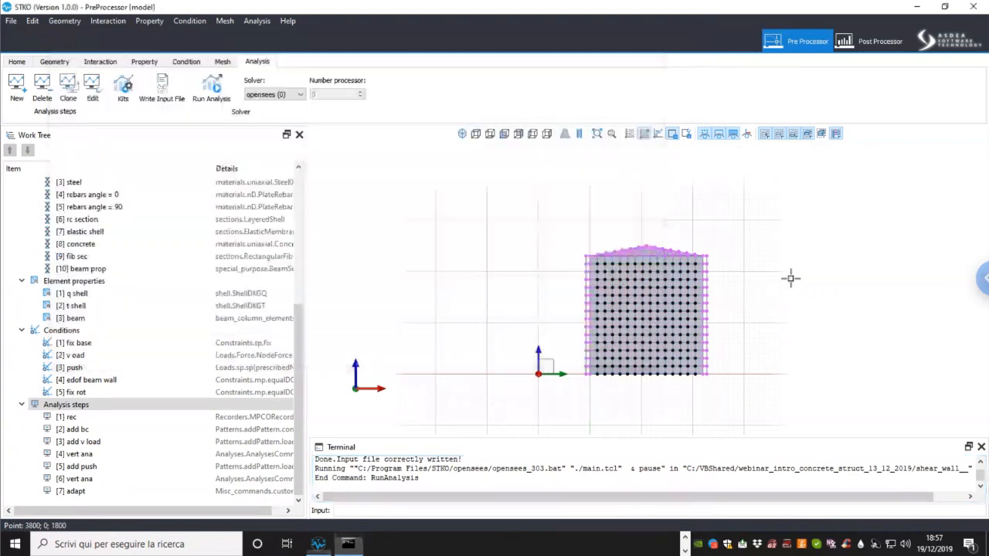
middle_drag(765, 280, 762, 279)
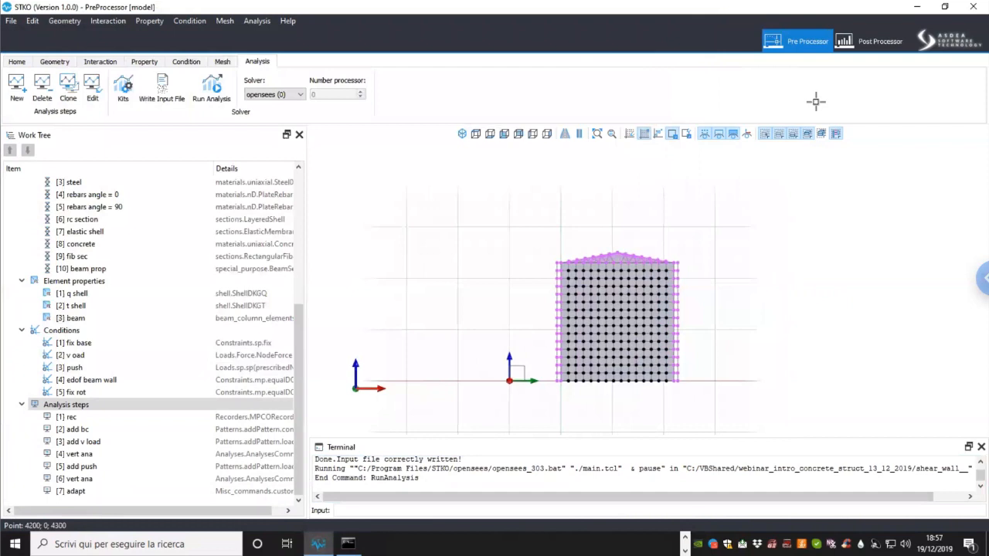
click(873, 42)
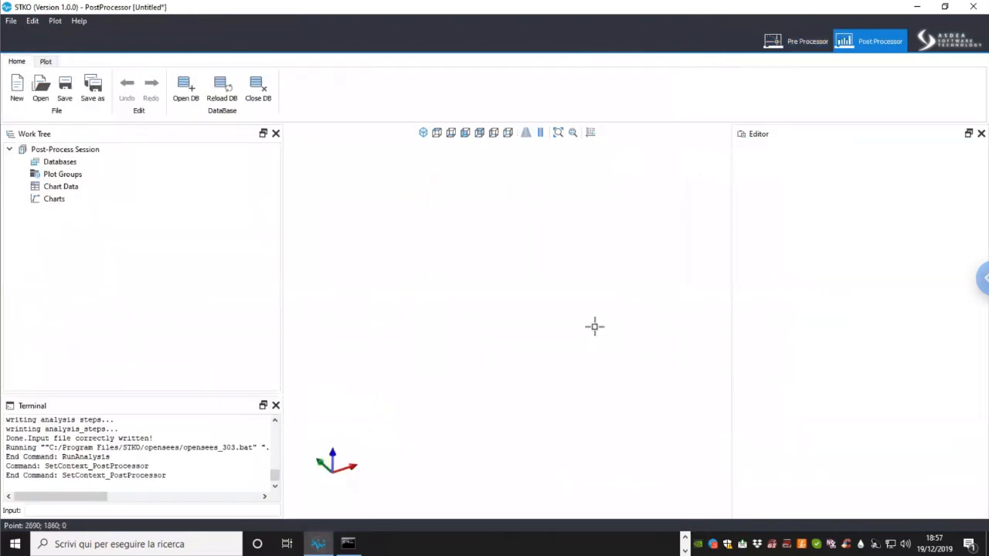
click(184, 91)
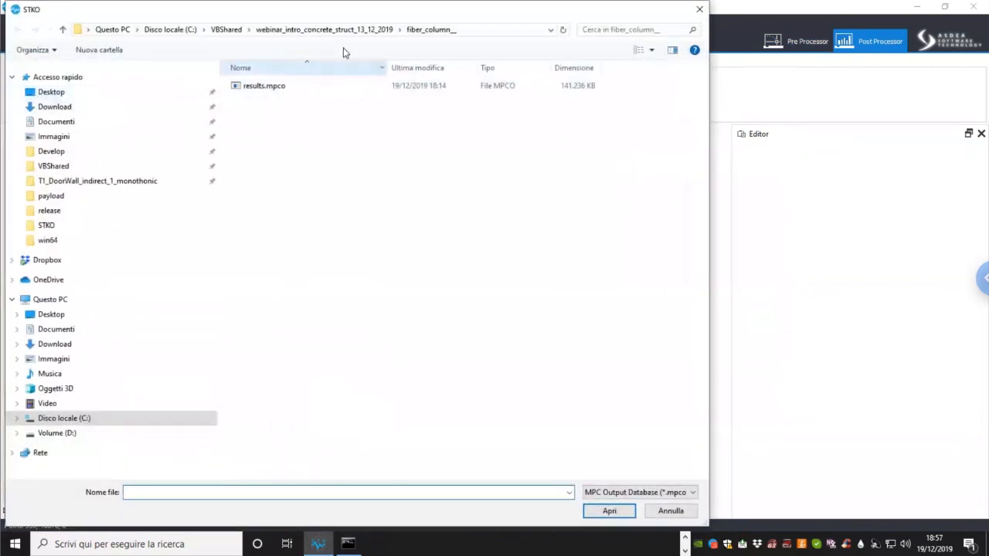
click(344, 31)
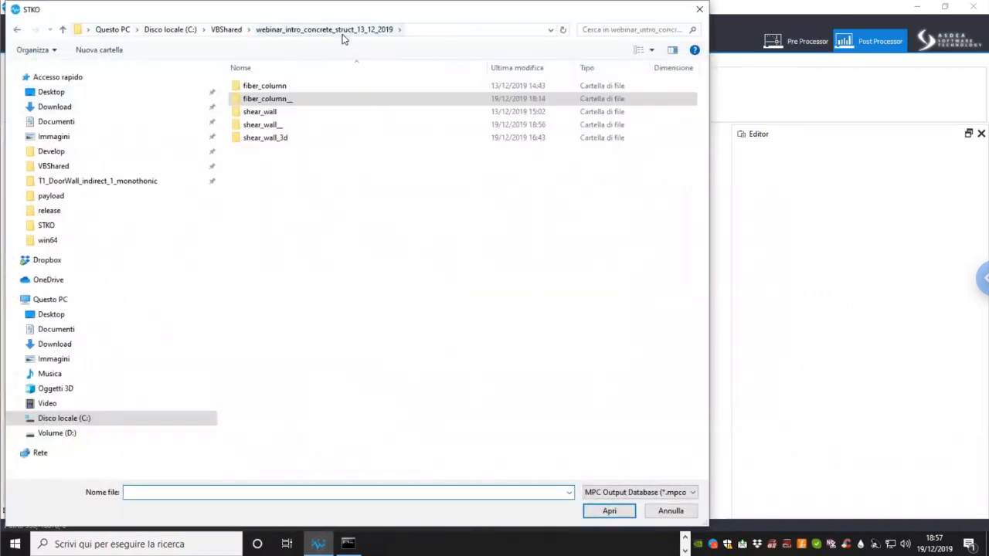
double_click(264, 141)
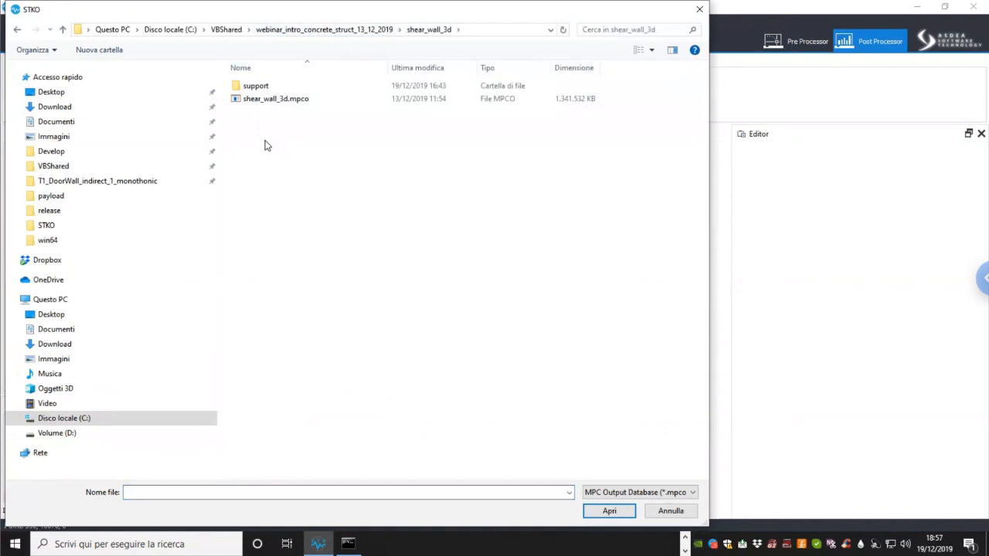
click(280, 101)
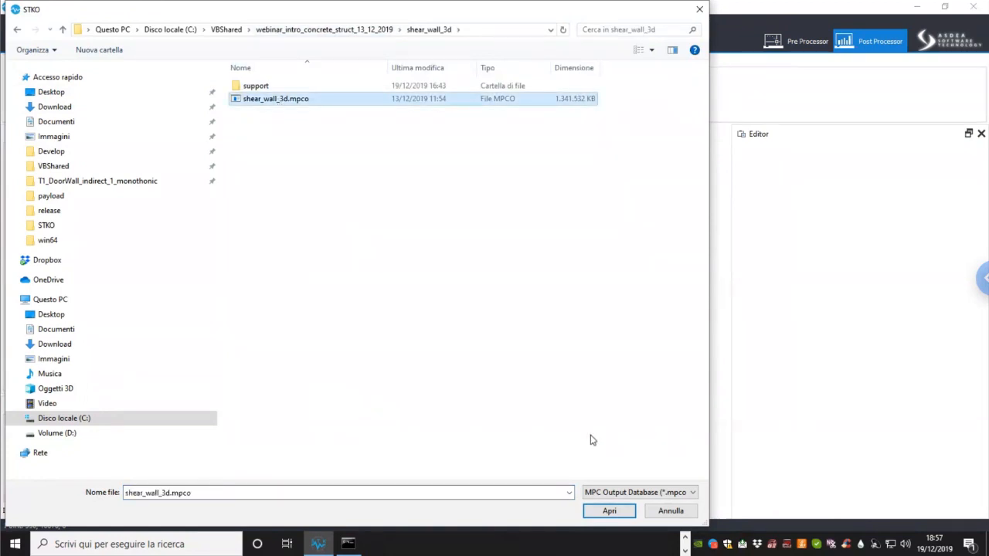
click(609, 512)
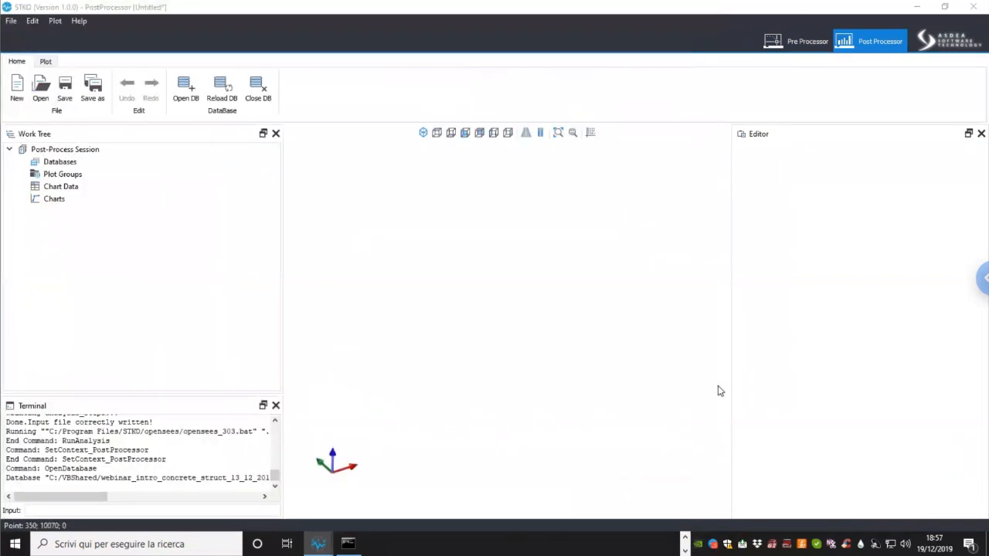
Step: Delete the Deformed Shape plot from the new plot group and add a Surface Color Map in its place
middle_drag(493, 320, 474, 316)
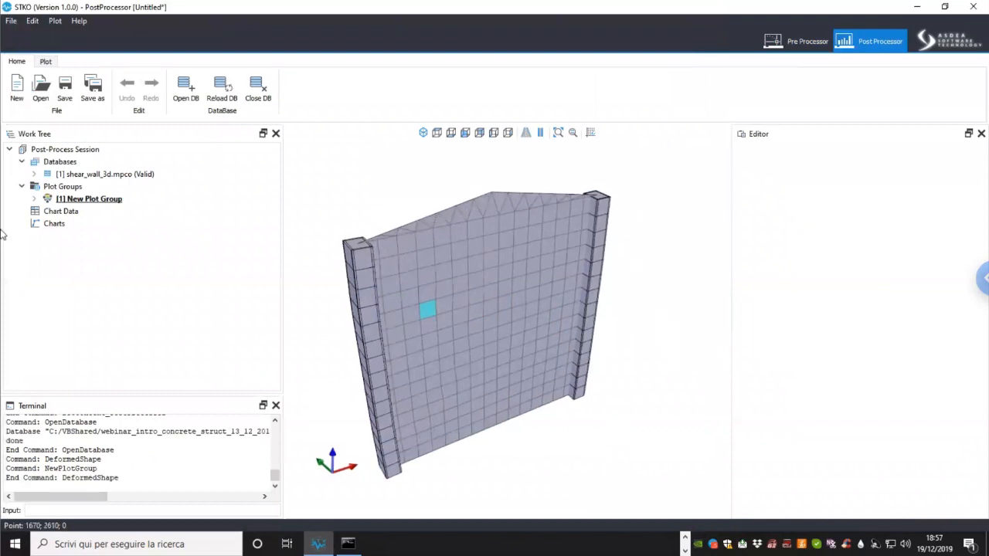
click(35, 199)
click(81, 212)
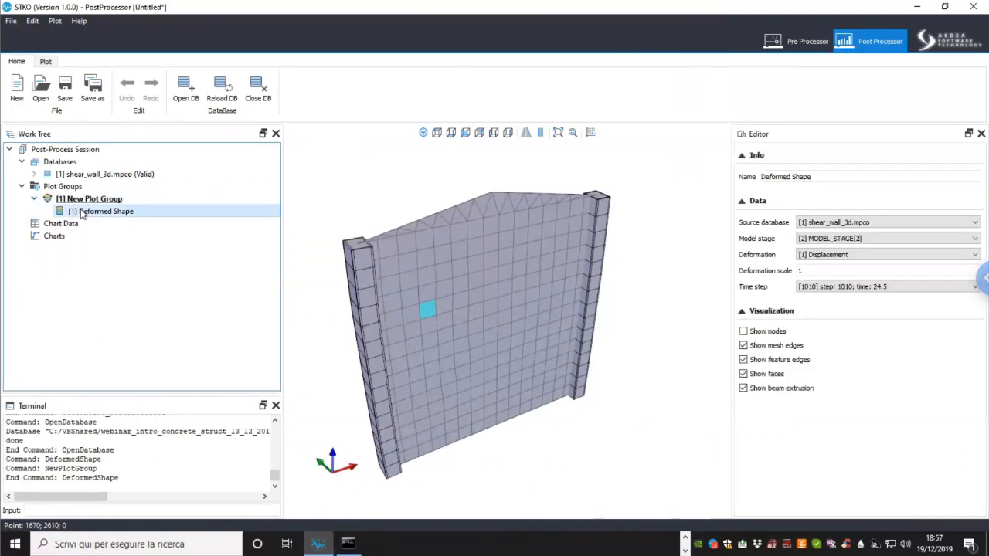
right_click(138, 212)
click(164, 216)
right_click(96, 202)
click(113, 244)
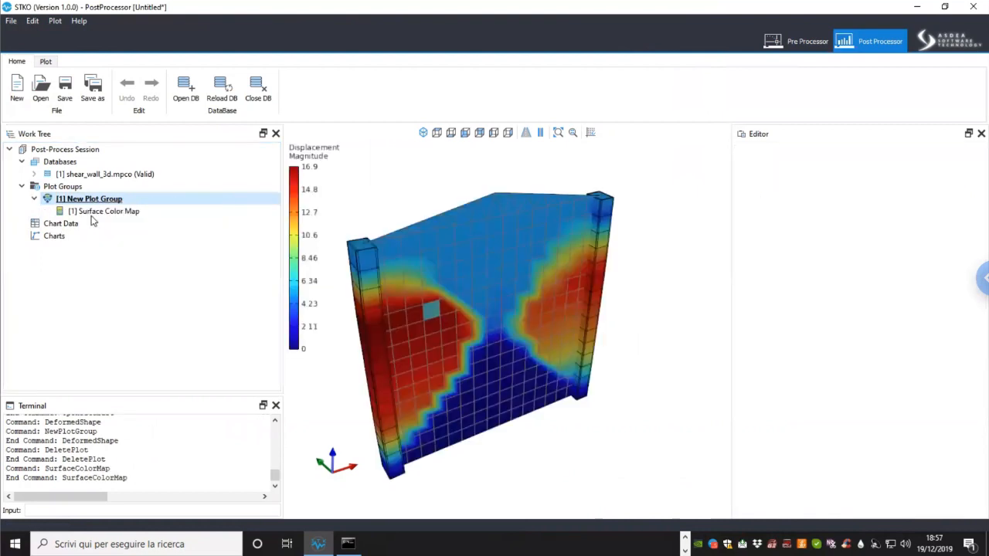
Step: Set the deformation scale of the Surface Color Map to 10
drag(547, 392, 478, 321)
click(815, 303)
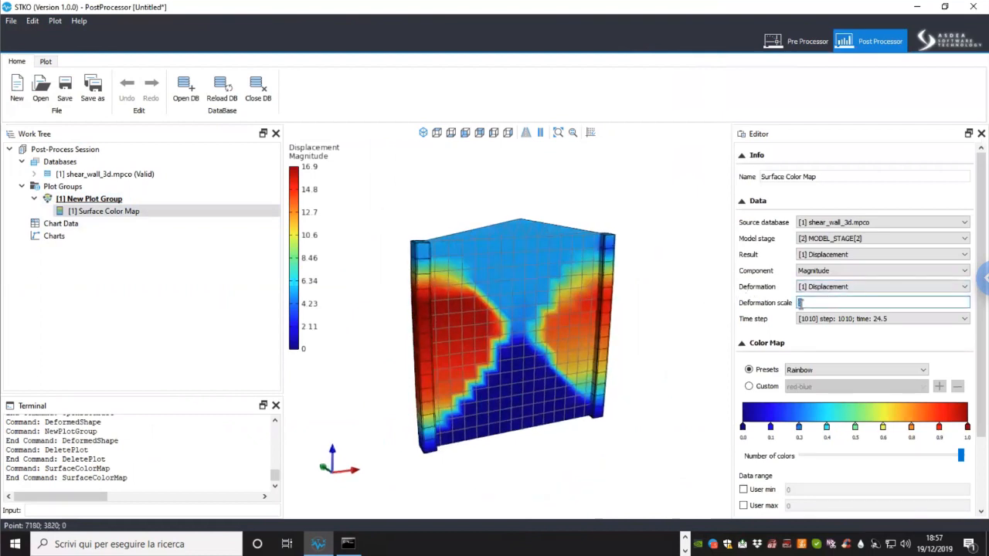
text(10)
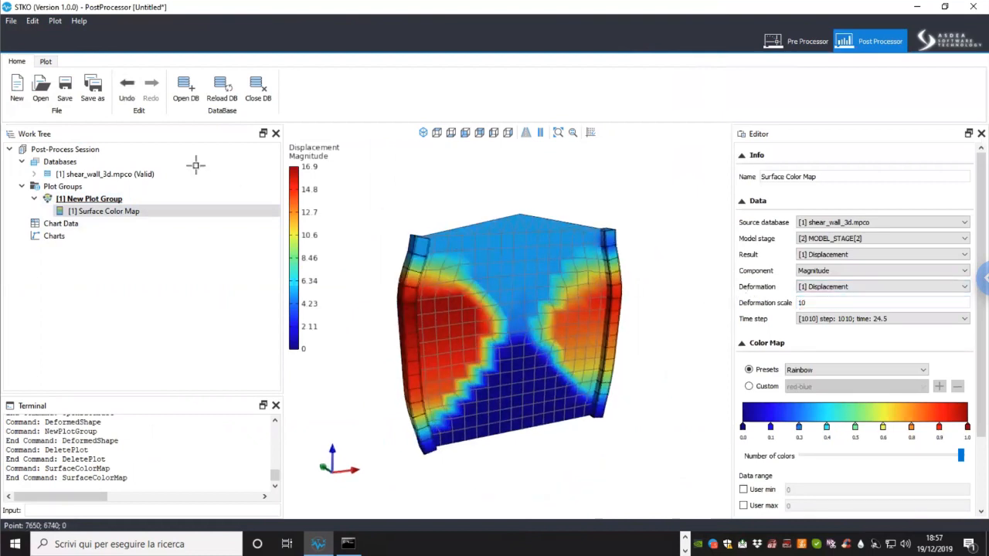
Step: Play the plot group's animation with a 10 ms delay and pause it partway through the cyclic loading
click(104, 175)
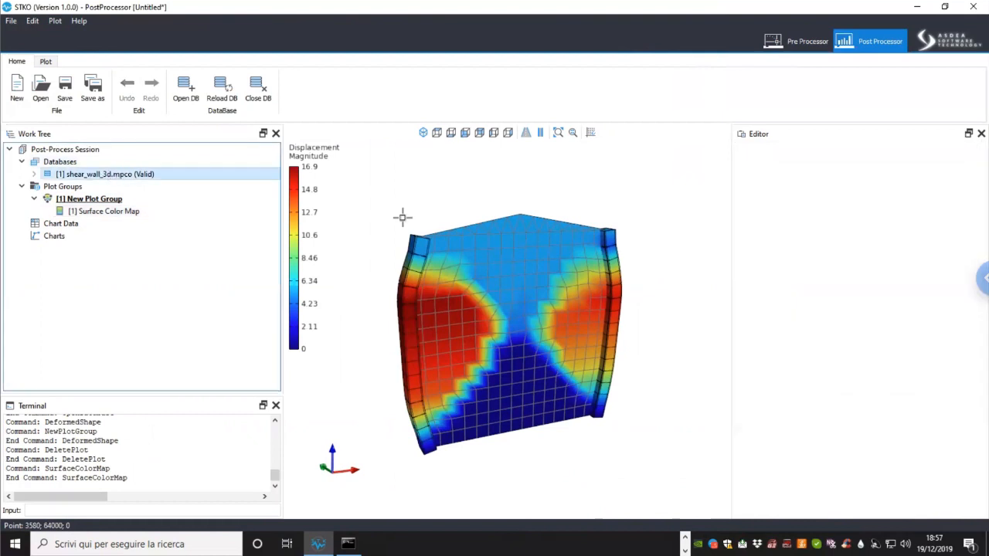
click(125, 199)
click(938, 292)
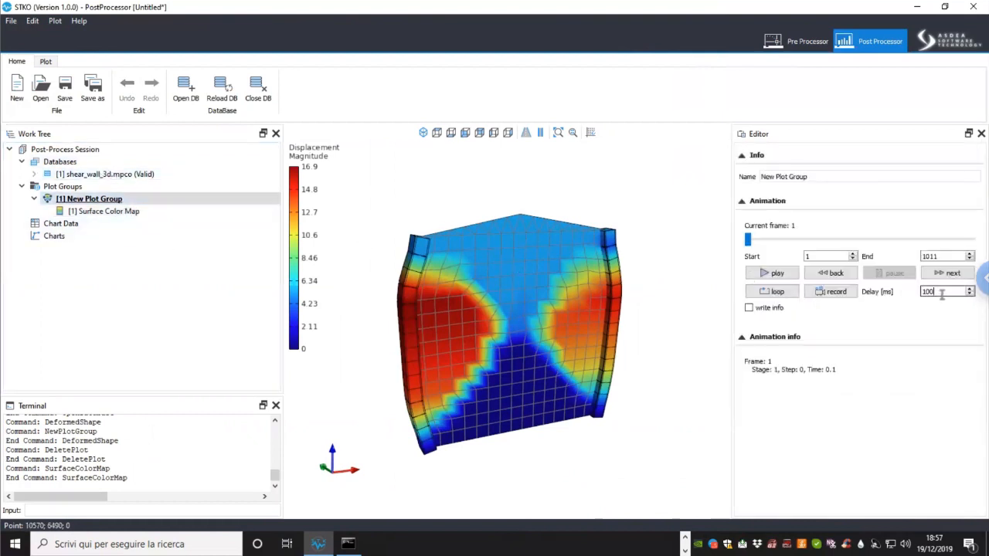
click(794, 275)
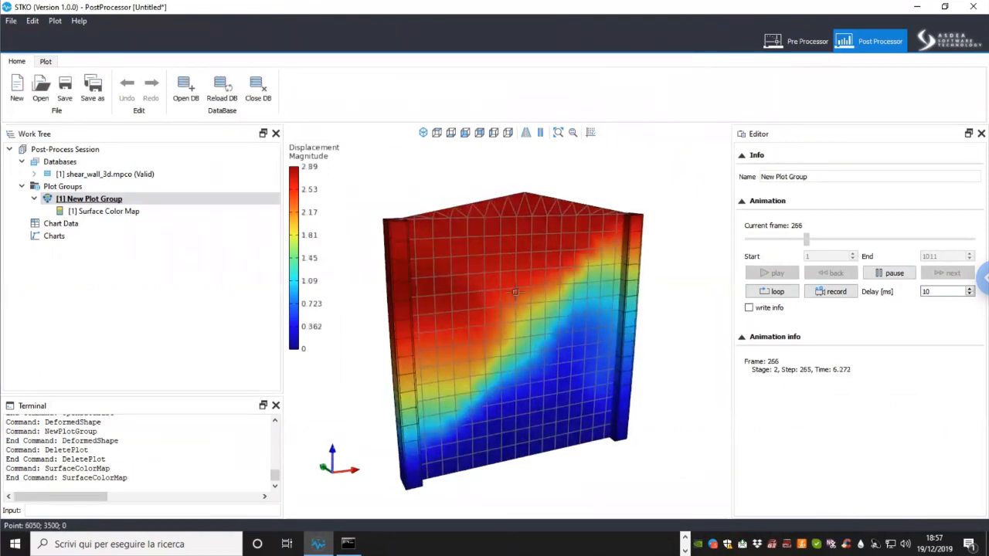
click(895, 274)
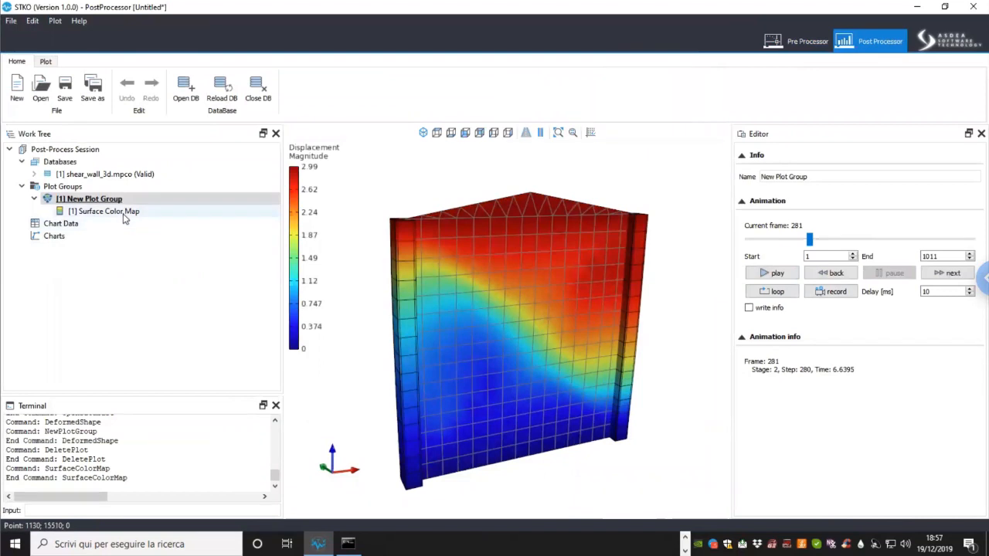
Step: Examine which results are available for the Surface Color Map
click(122, 212)
click(829, 258)
click(862, 258)
click(843, 264)
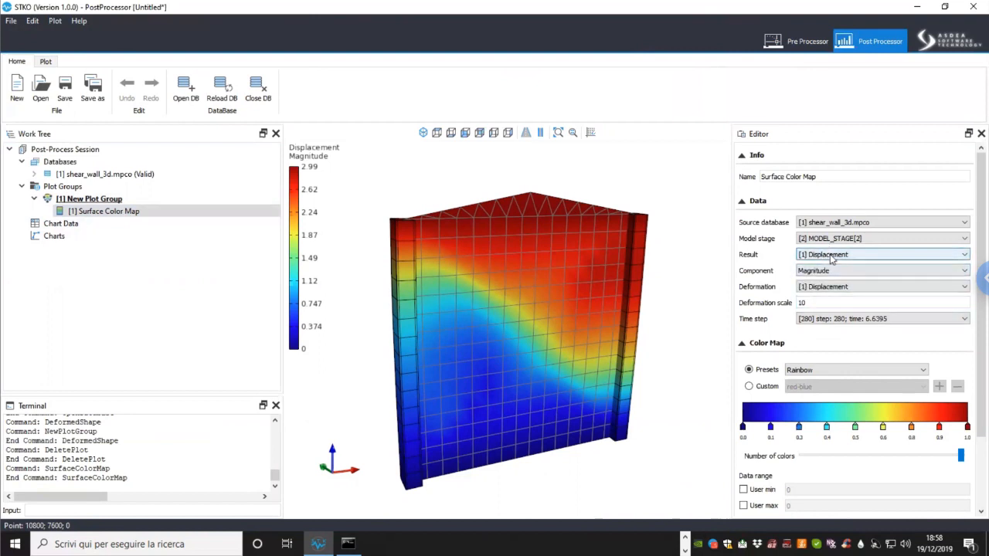
click(831, 259)
click(401, 289)
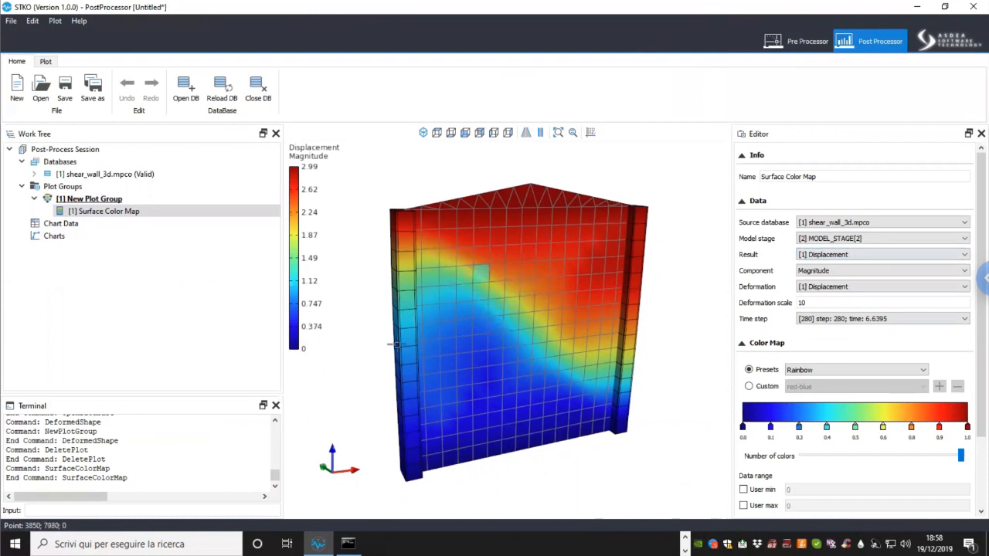
Step: Delete the Surface Color Map and add a Beam/Shell Fiber Color Map to the plot group
right_click(117, 212)
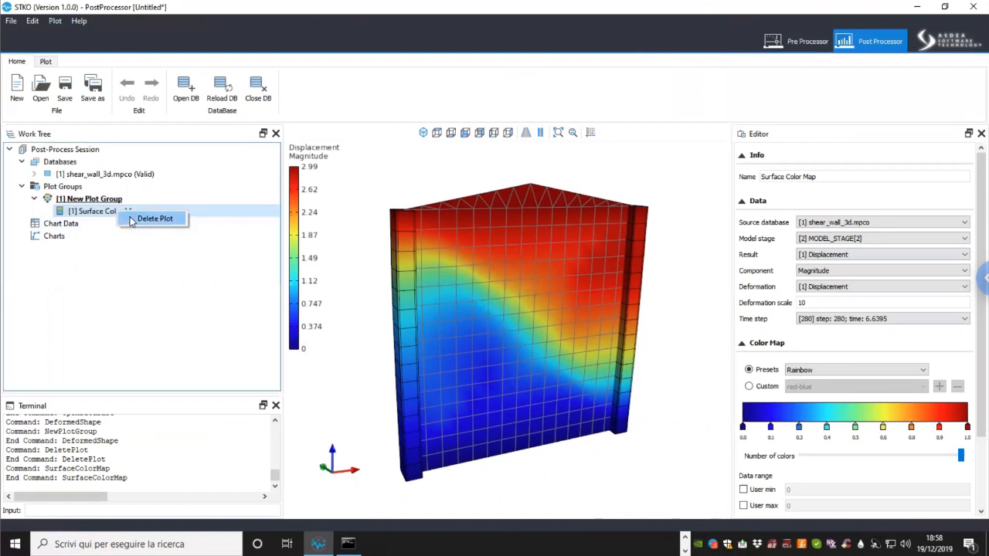
click(144, 215)
right_click(123, 201)
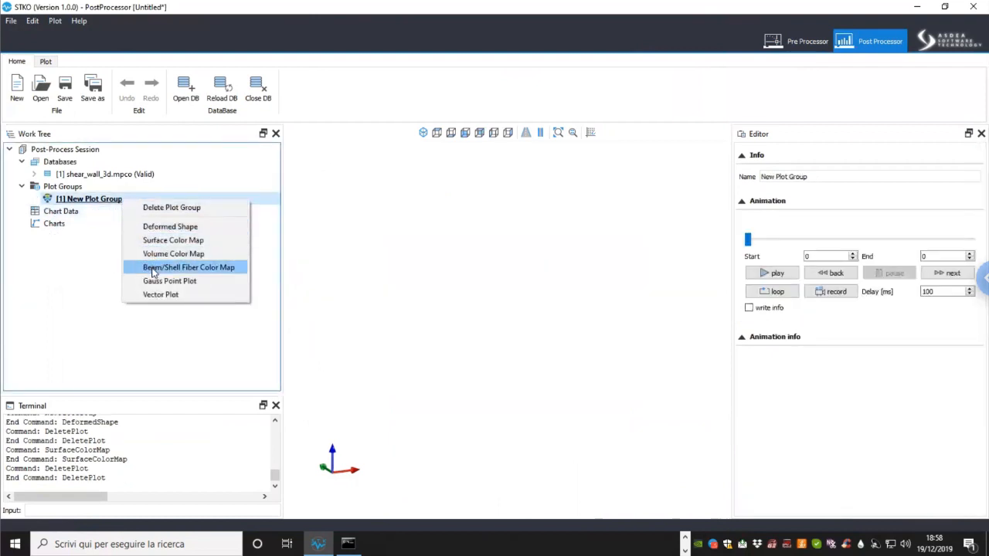
click(154, 271)
click(121, 212)
drag(450, 345, 468, 369)
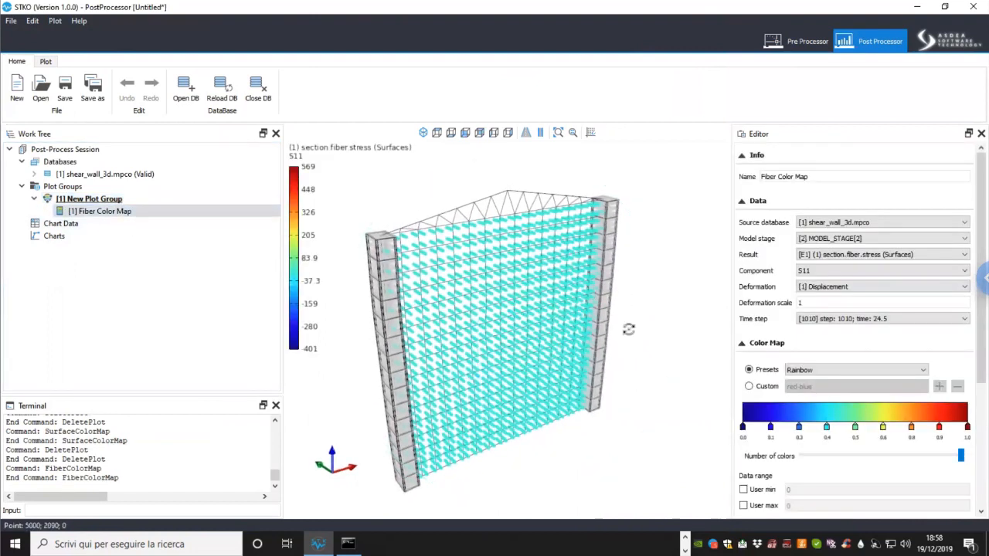
Step: Plot section.fiber.stress (Surfaces) in the fiber color map and restrict the displayed fibers to Material 11
middle_drag(629, 330, 619, 336)
scroll(374, 249, up, 3)
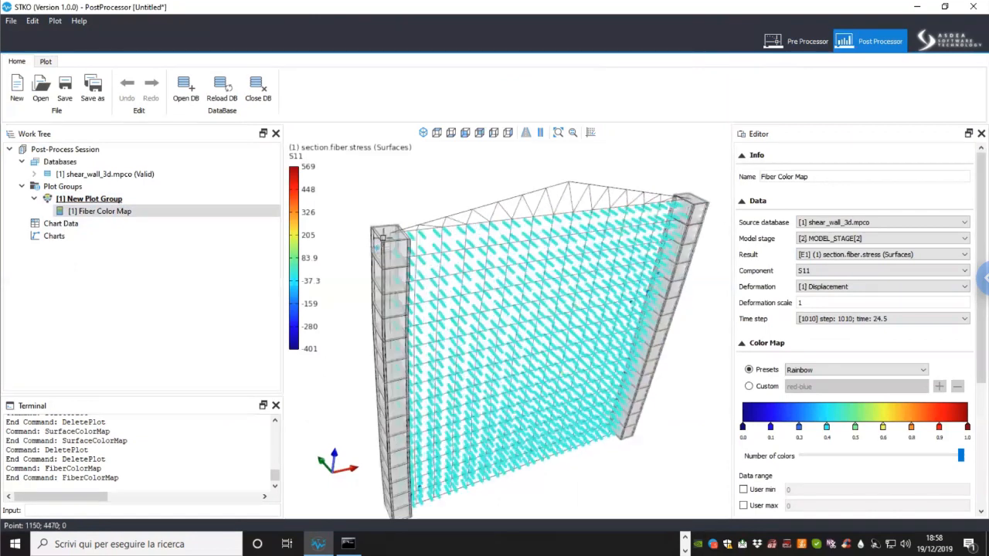
scroll(466, 263, down, 5)
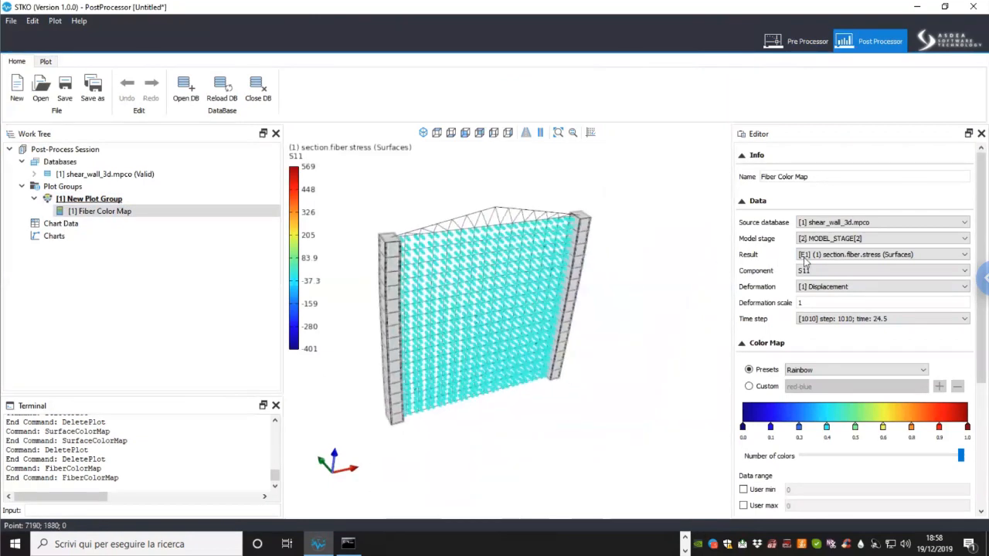
click(840, 259)
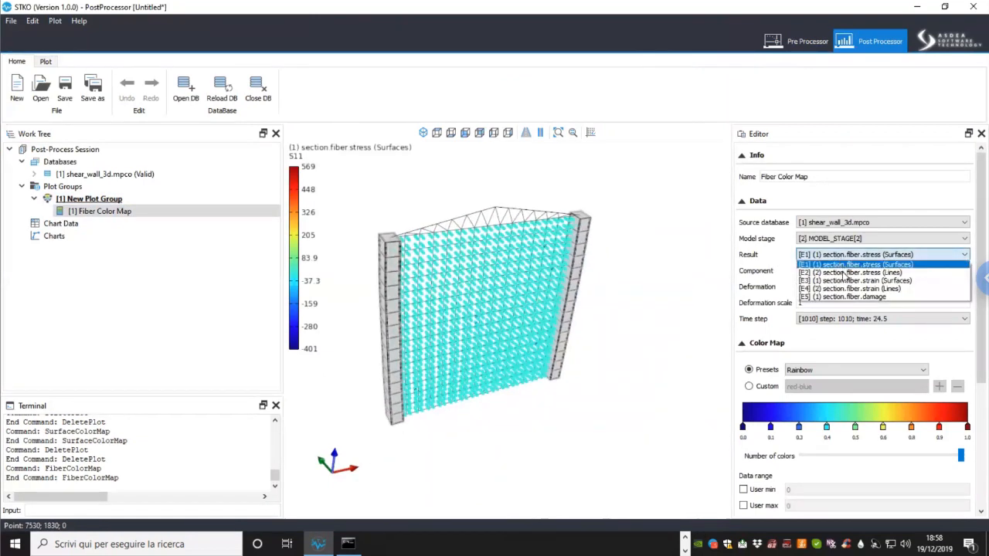
click(882, 265)
drag(972, 332, 960, 492)
click(763, 488)
click(763, 478)
click(764, 467)
click(763, 457)
scroll(769, 468, up, 1)
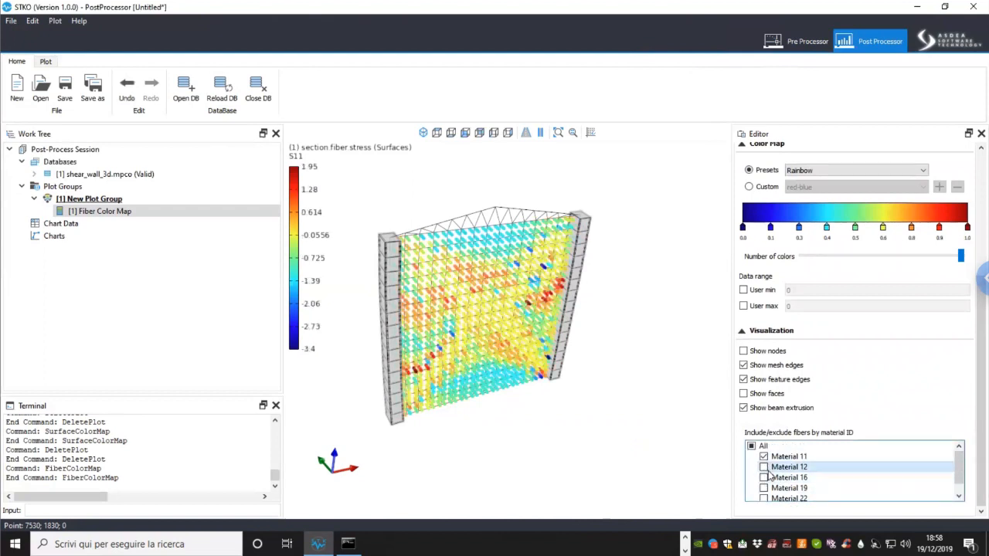
Step: Change the fiber color map's result to section.fiber.damage
middle_drag(591, 318, 585, 338)
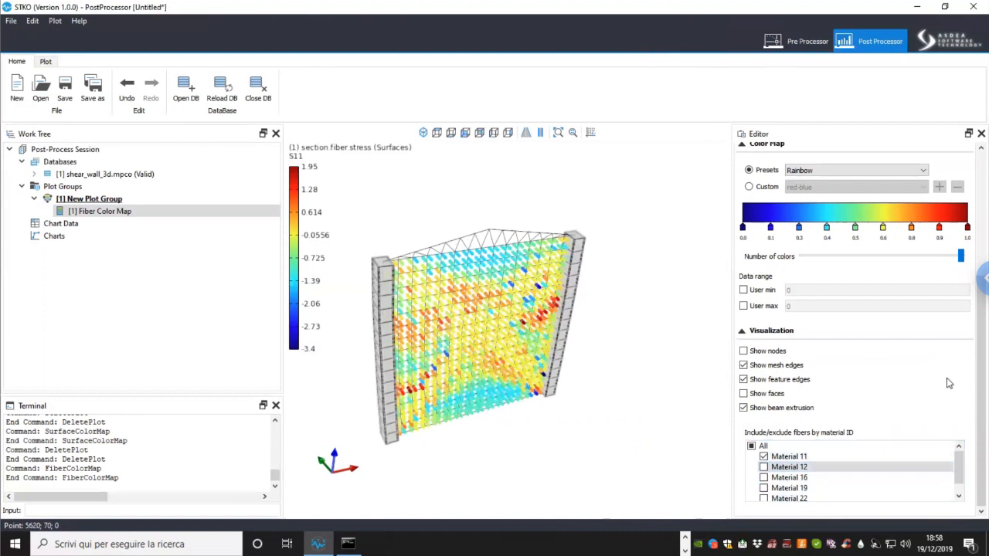
scroll(972, 338, up, 5)
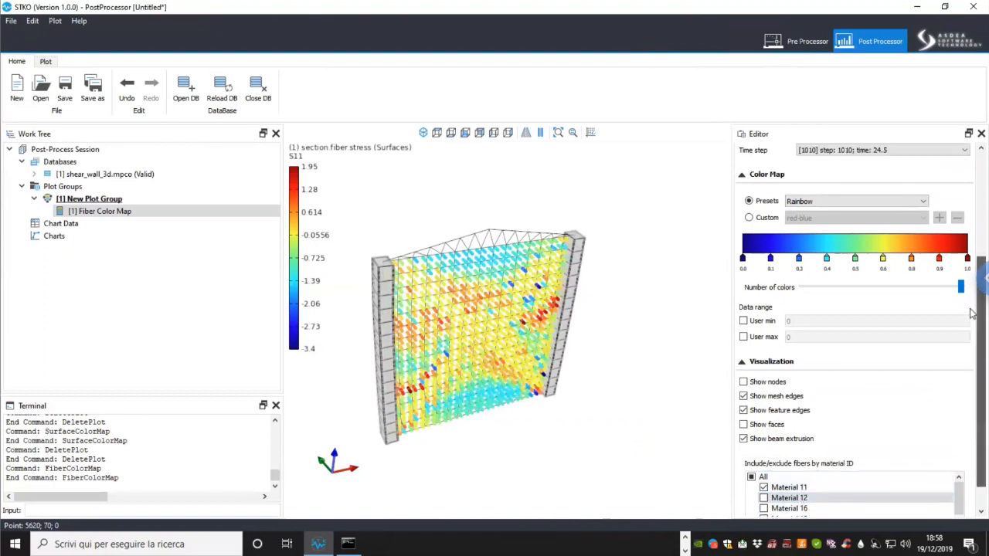
scroll(972, 338, down, 5)
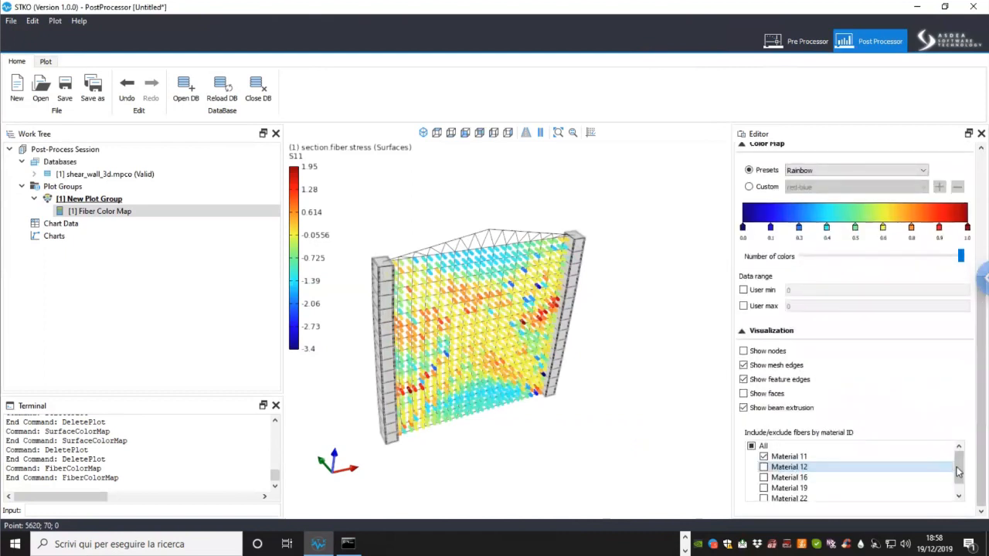
scroll(973, 450, up, 5)
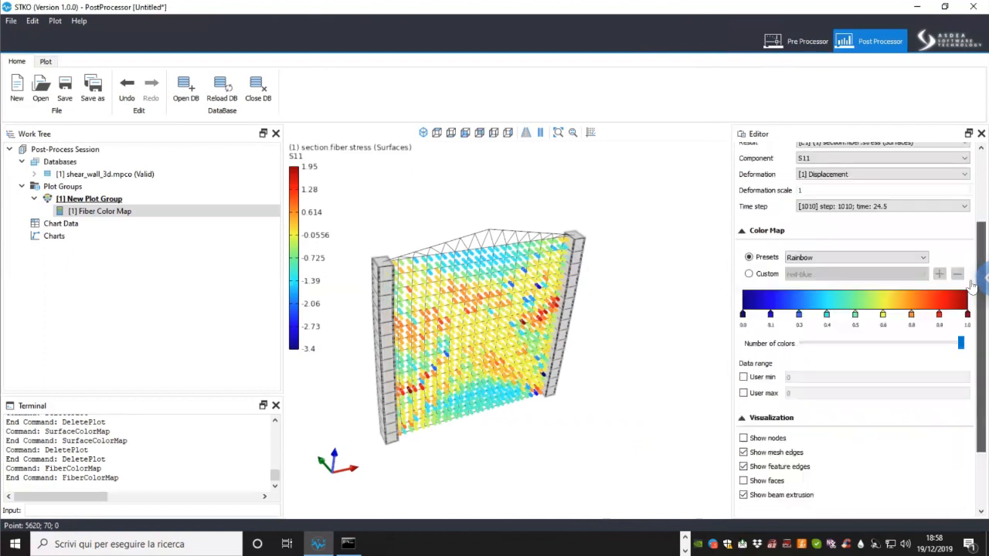
click(857, 272)
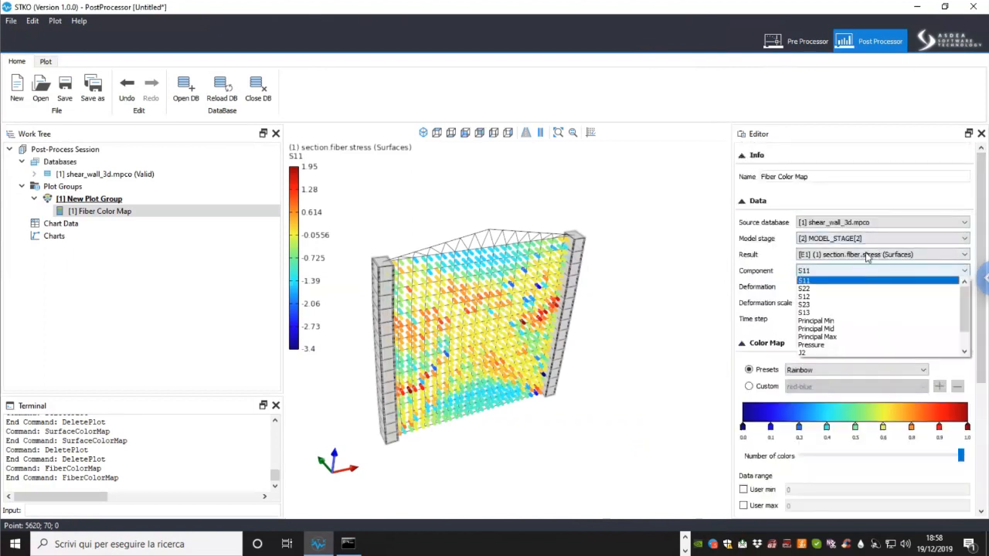
click(868, 255)
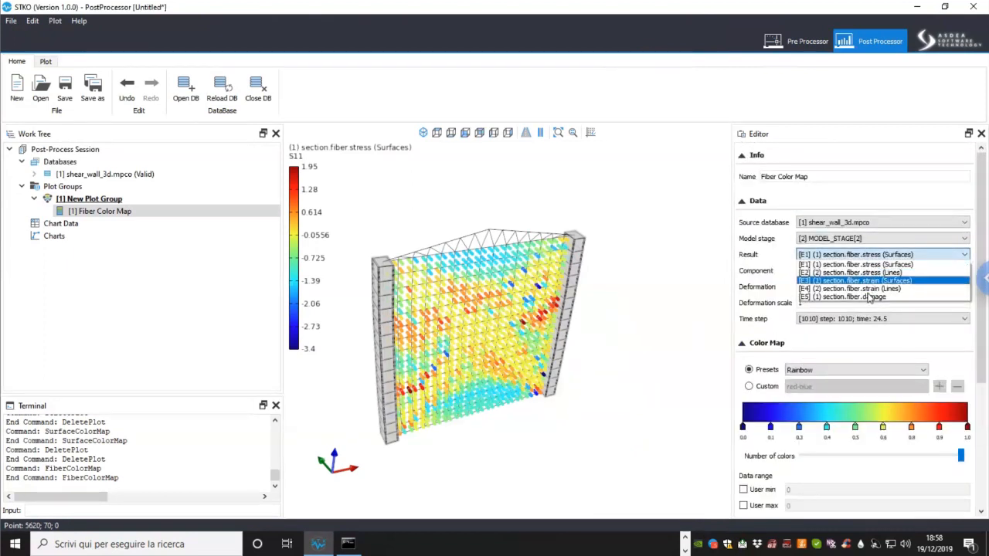
click(870, 298)
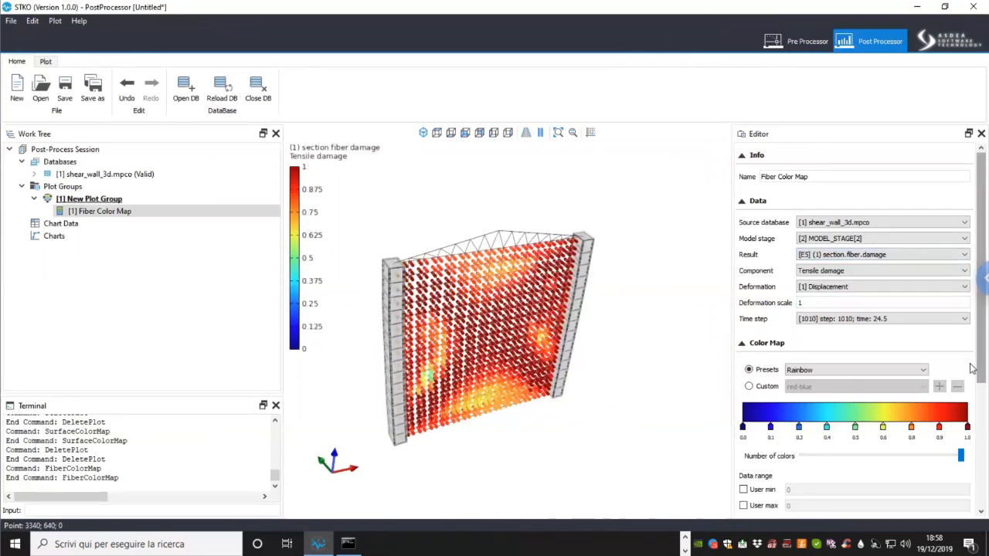
Step: Limit the tensile damage color map's data range to a user minimum of 0.8 and a user maximum of 1
scroll(972, 403, down, 1)
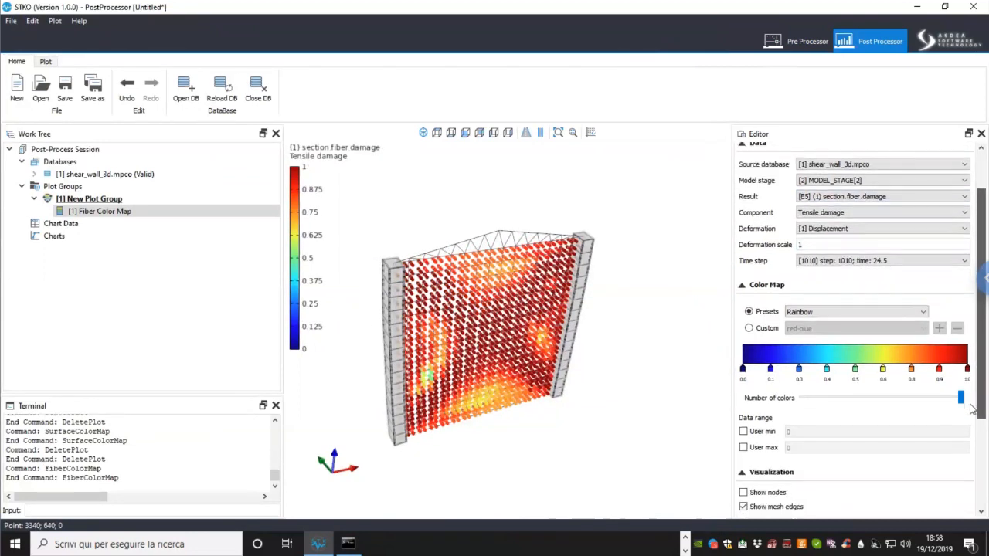
click(760, 432)
click(761, 449)
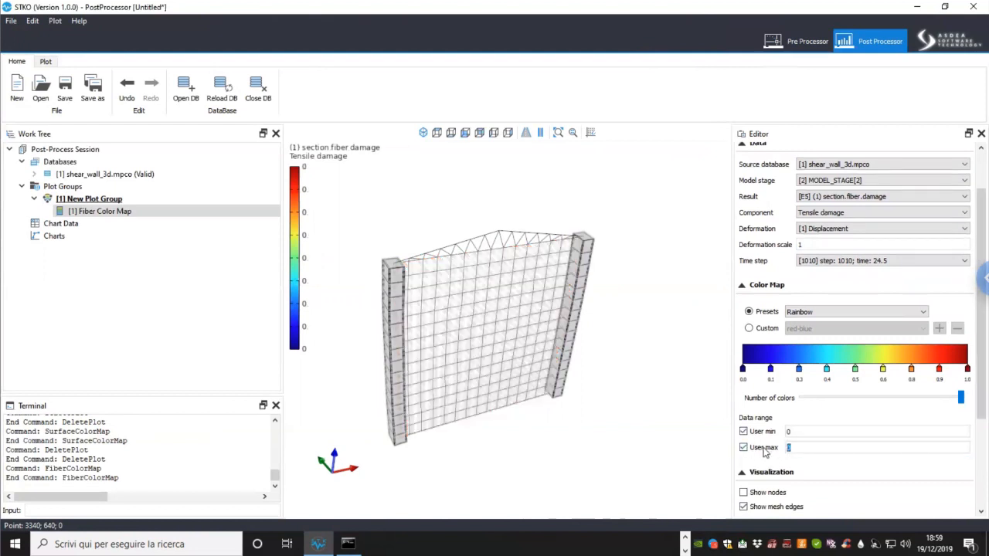
text(1)
click(780, 433)
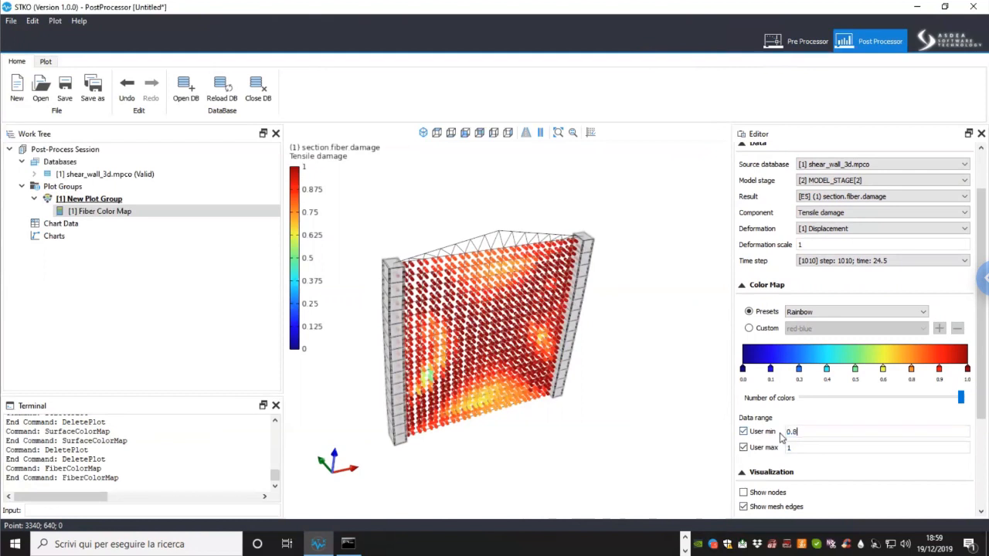
text(0.8)
key(Return)
Step: Set the fiber color map's deformation scale to 10
middle_drag(522, 374, 541, 329)
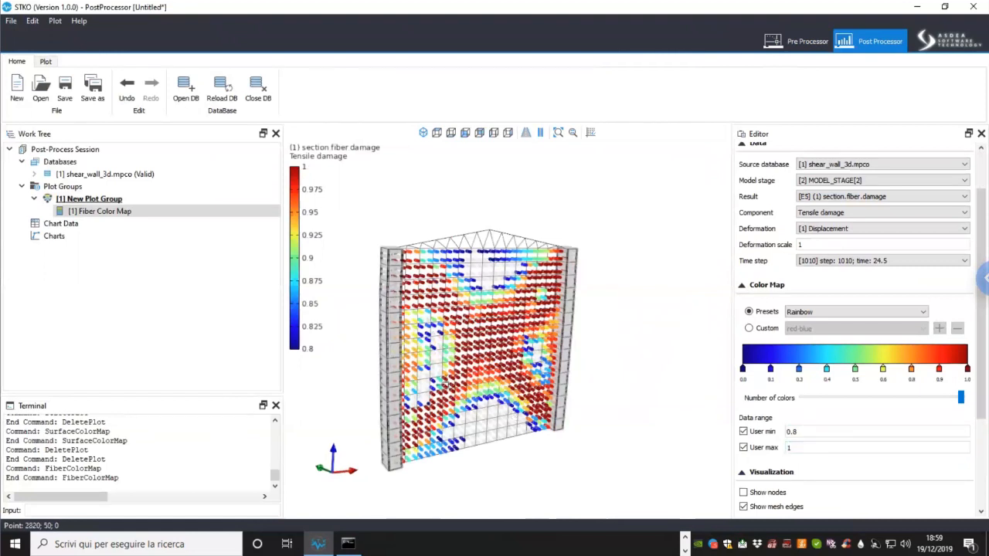
click(827, 245)
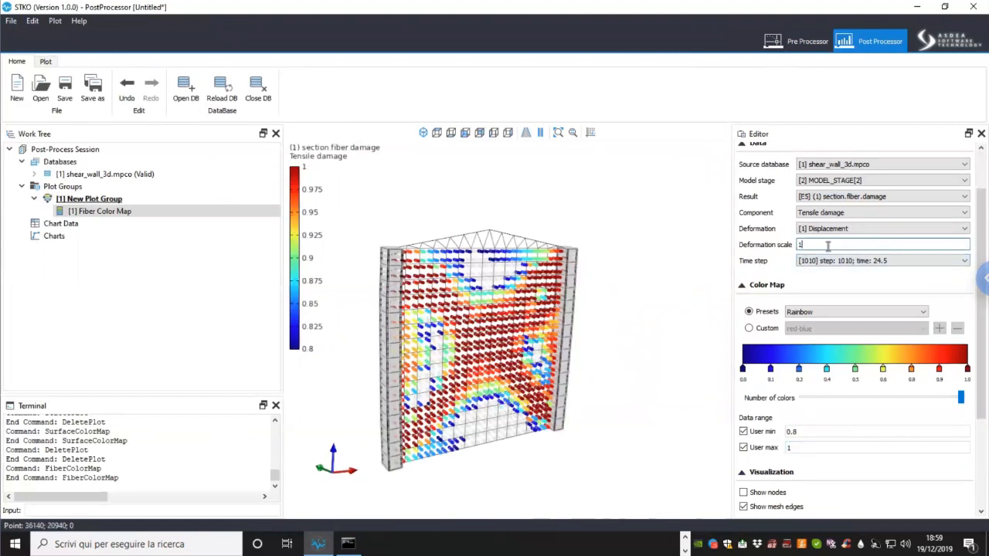
text(0)
Step: Play the plot group's animation of the wall's tensile damage from frame 1 and pause it early in the second stage
click(124, 202)
middle_drag(486, 356, 535, 325)
scroll(507, 344, up, 4)
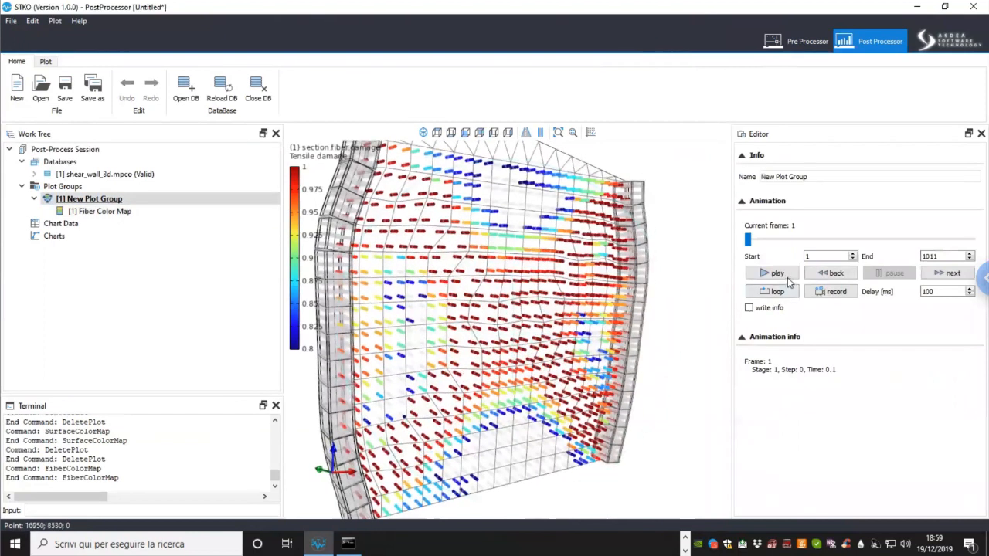
click(784, 276)
middle_drag(569, 390, 569, 335)
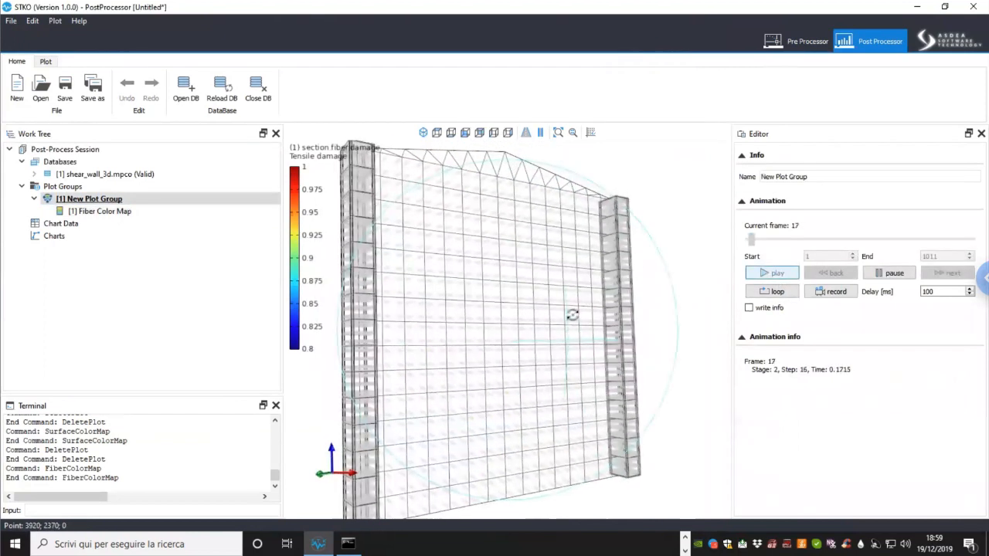
click(903, 277)
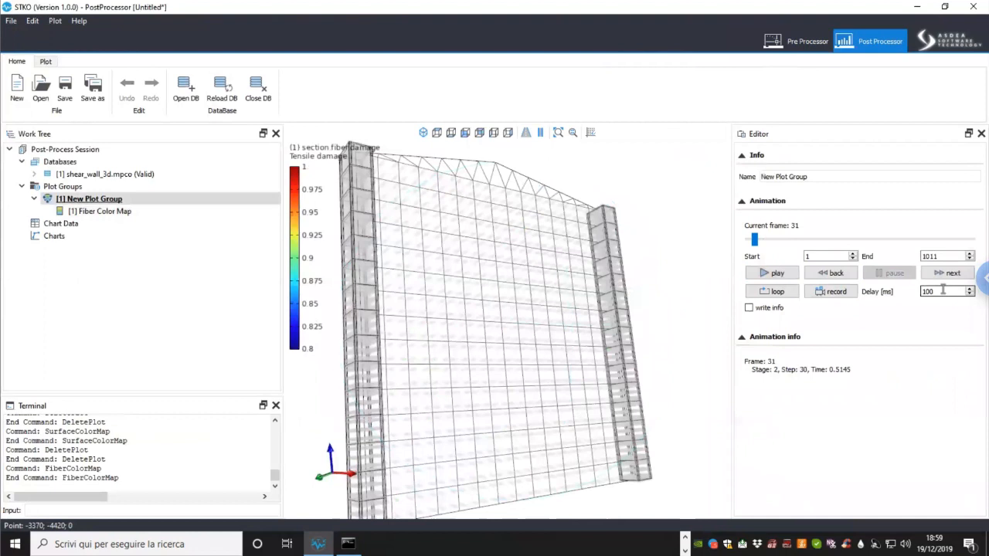
Step: Set the animation delay to 10 ms, resume playback, examine the tensile damage up close and from several angles, and pause it
click(776, 272)
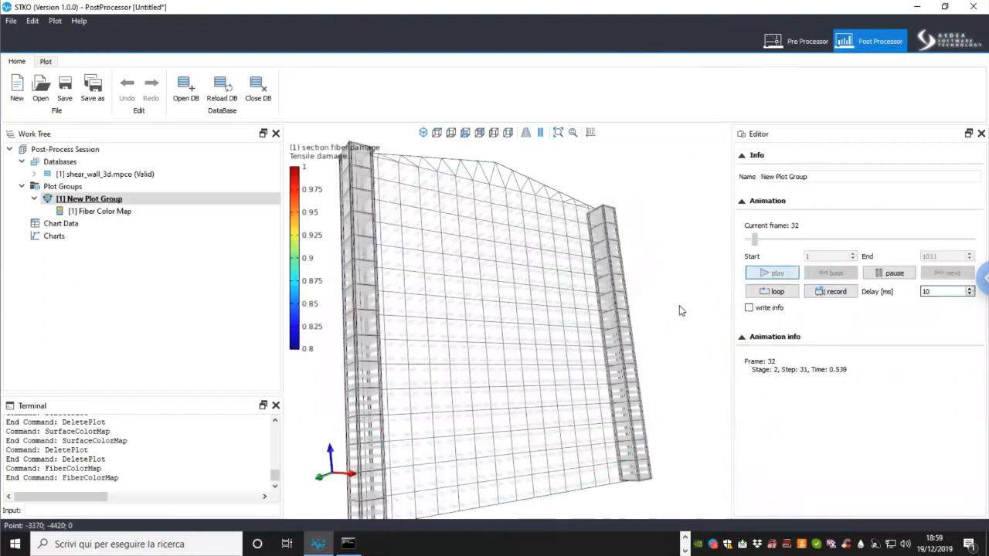
middle_drag(537, 415, 482, 391)
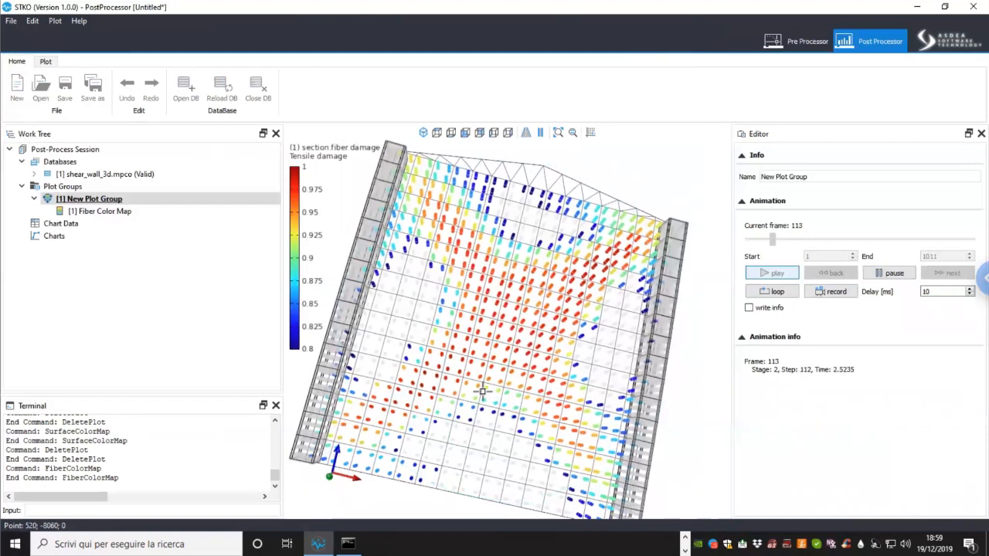
scroll(482, 391, up, 5)
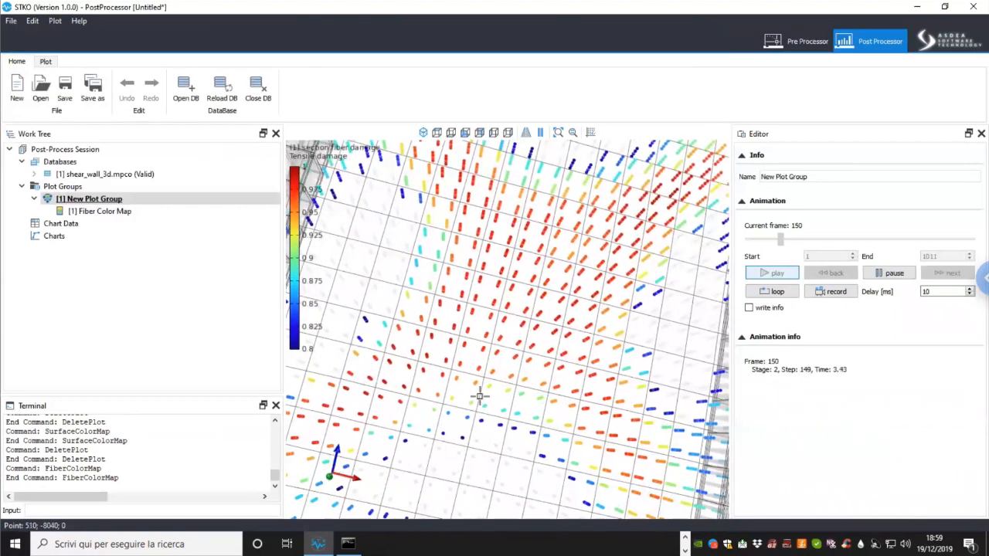
scroll(503, 397, down, 5)
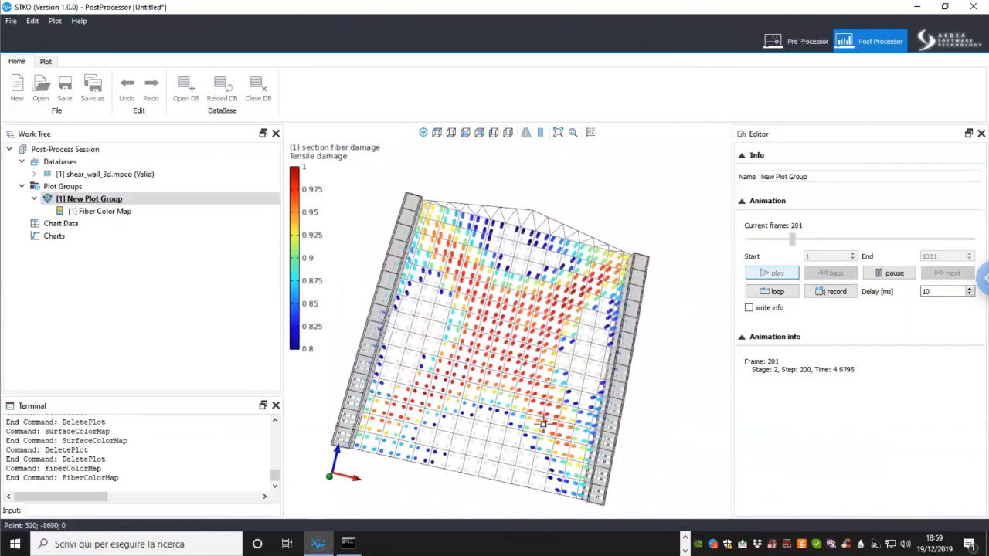
scroll(544, 423, down, 5)
scroll(543, 423, up, 3)
drag(503, 422, 469, 414)
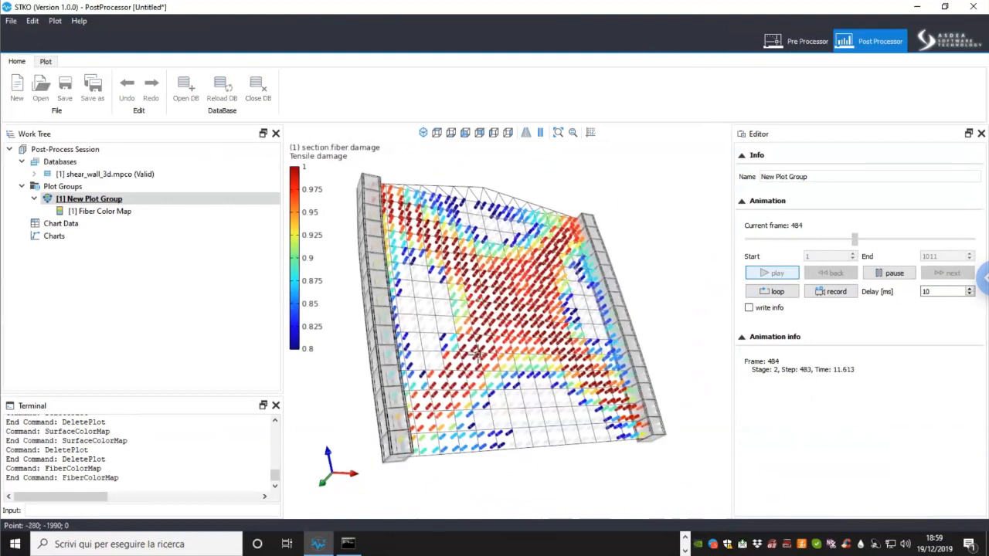
scroll(479, 359, up, 2)
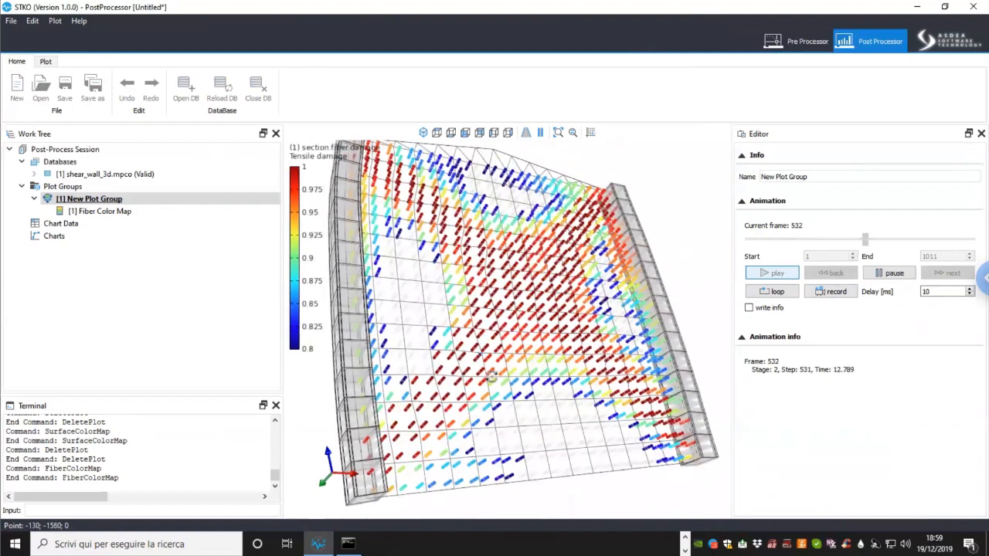
middle_drag(488, 376, 452, 323)
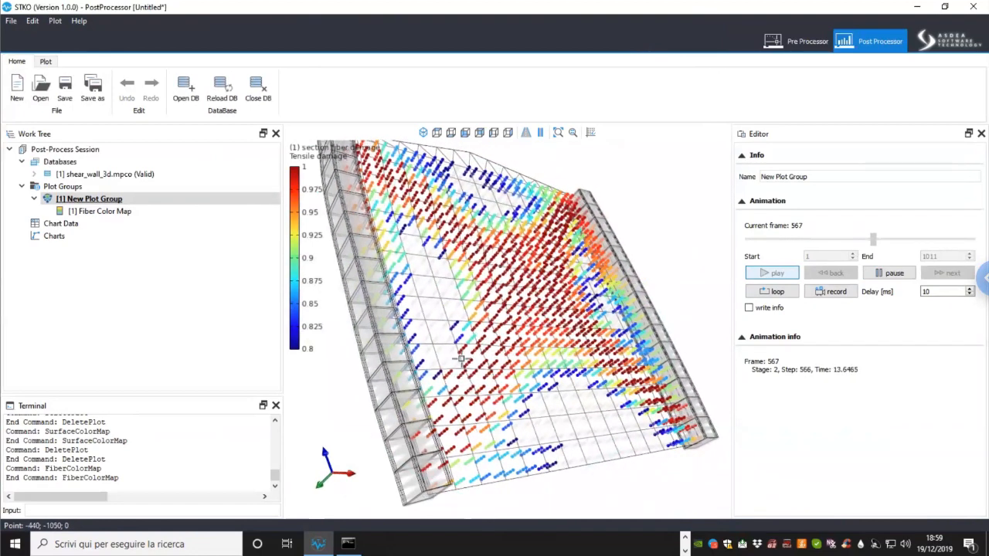
scroll(452, 323, up, 5)
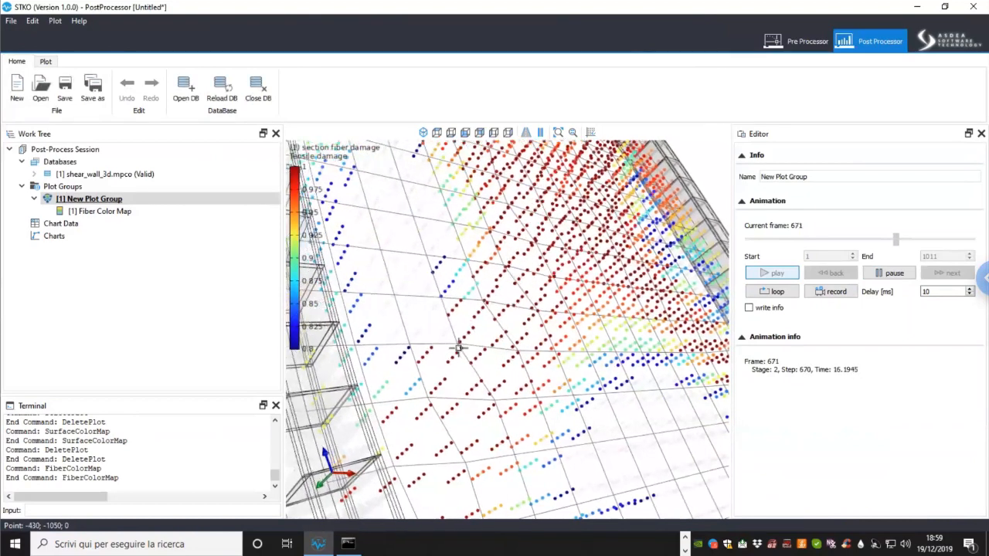
scroll(457, 349, down, 6)
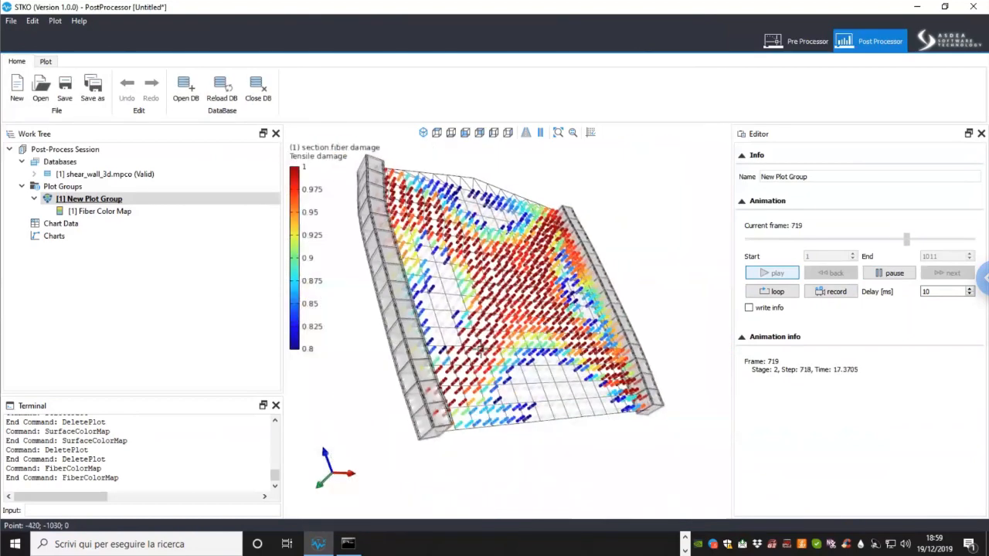
middle_drag(480, 349, 538, 380)
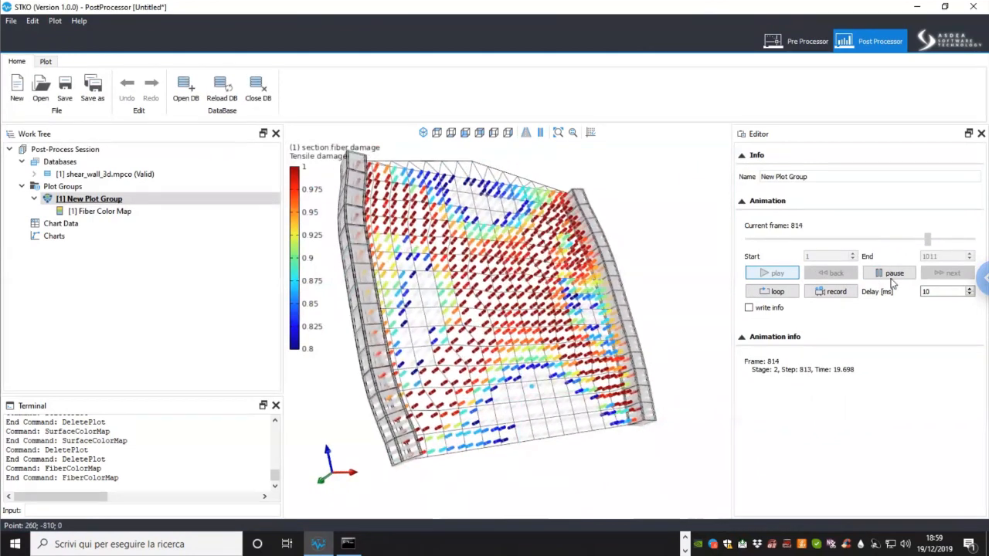
click(888, 272)
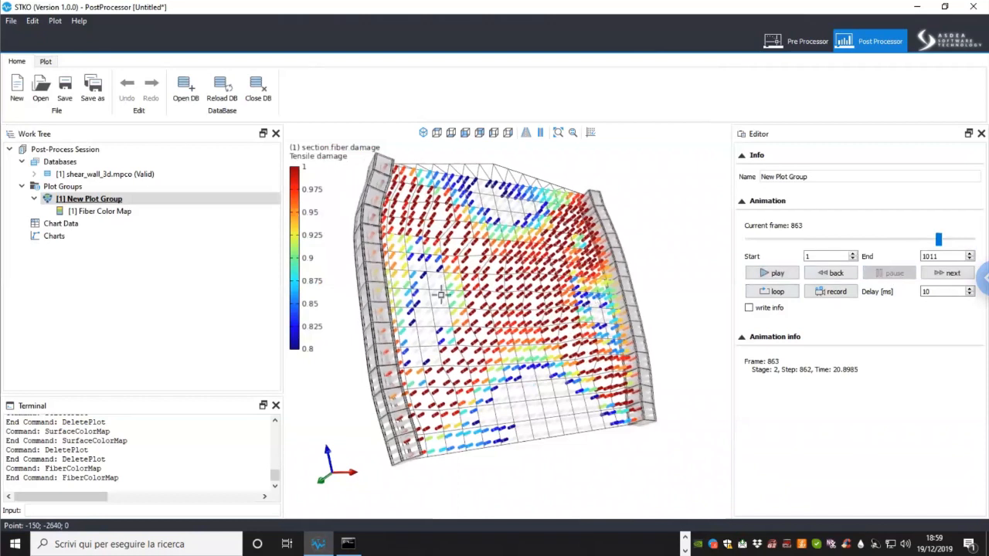
Step: Add a Vector Plot to the plot group alongside the Fiber Color Map and open its settings
click(91, 200)
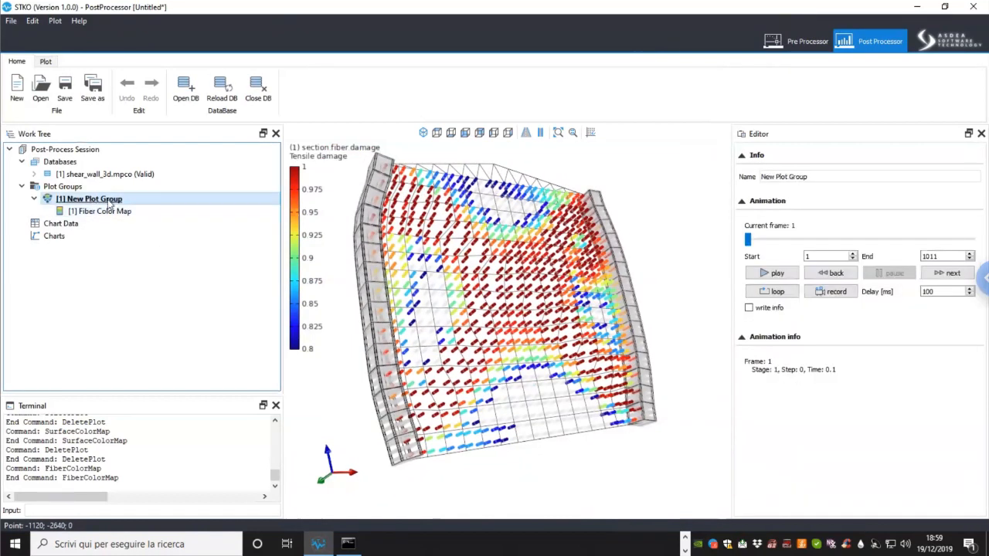
right_click(110, 203)
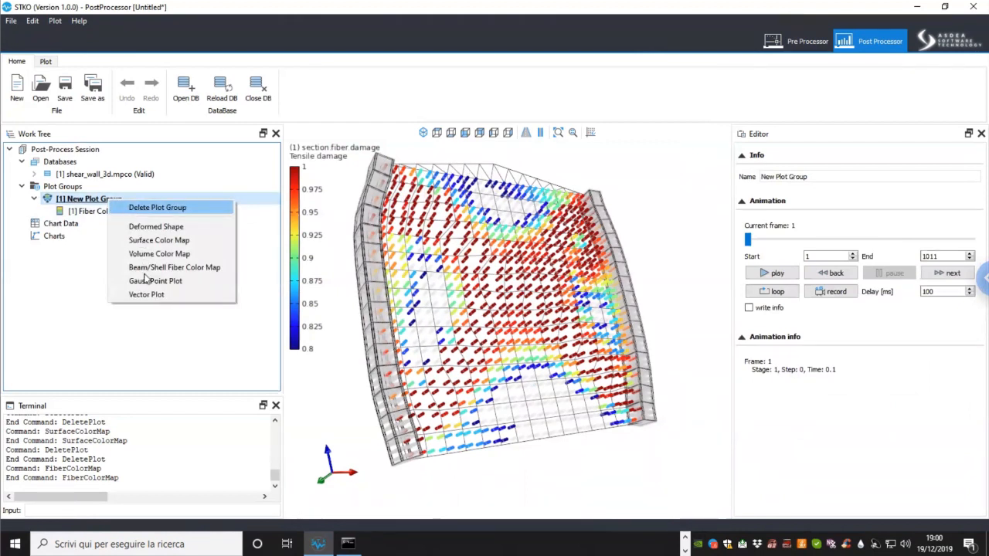
click(147, 295)
click(97, 224)
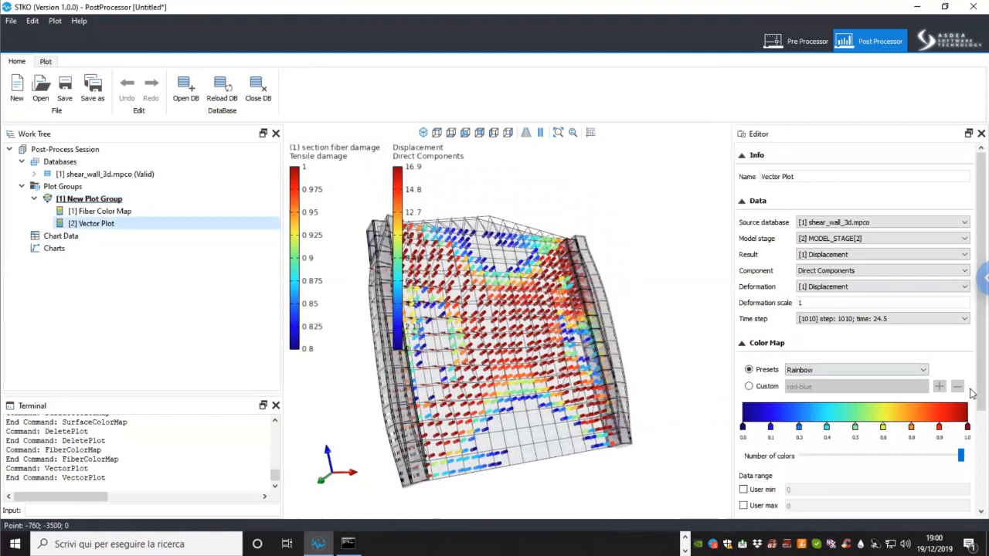
Step: Set the vector plot's deformation scale to 10 and plot section.fiber.strain (Surfaces) with Principal Components
click(862, 303)
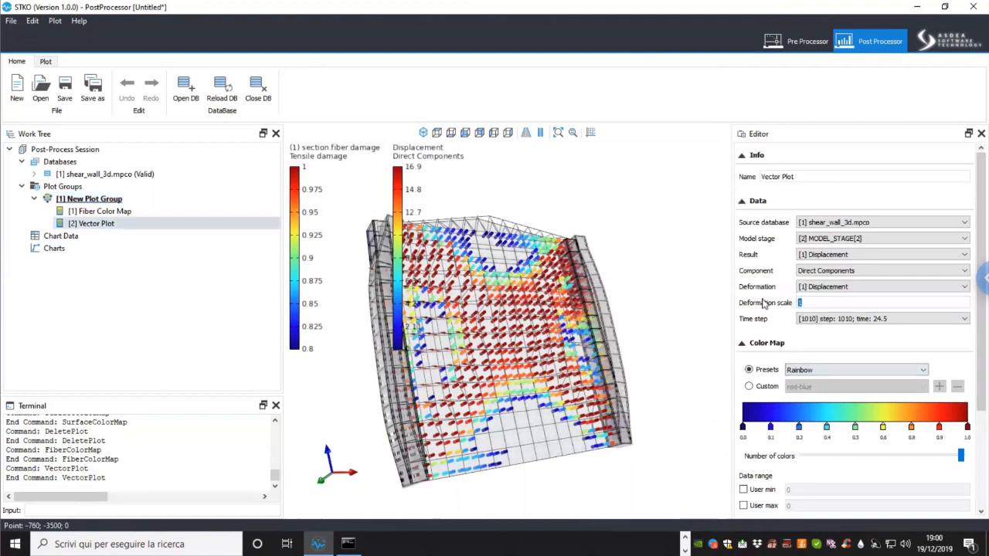
text(10)
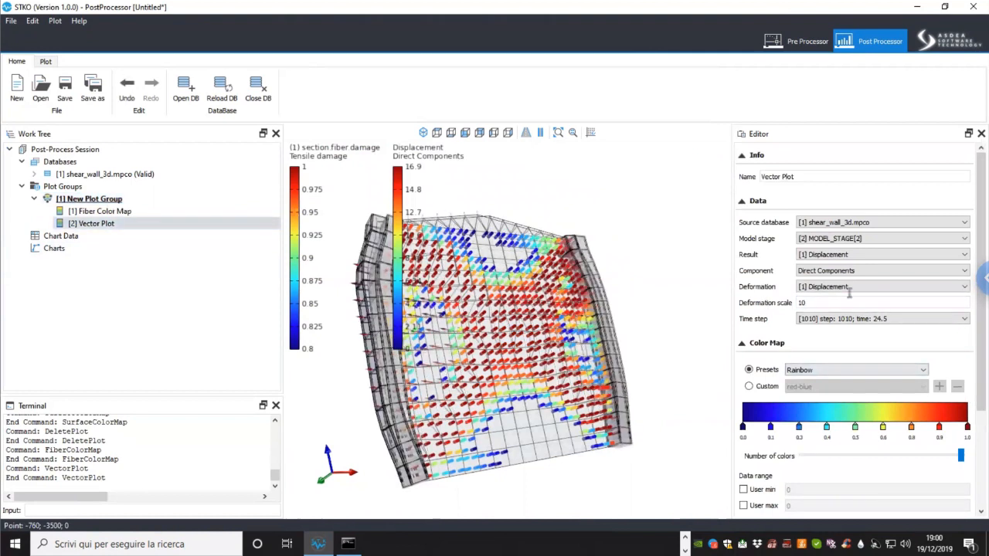
click(875, 255)
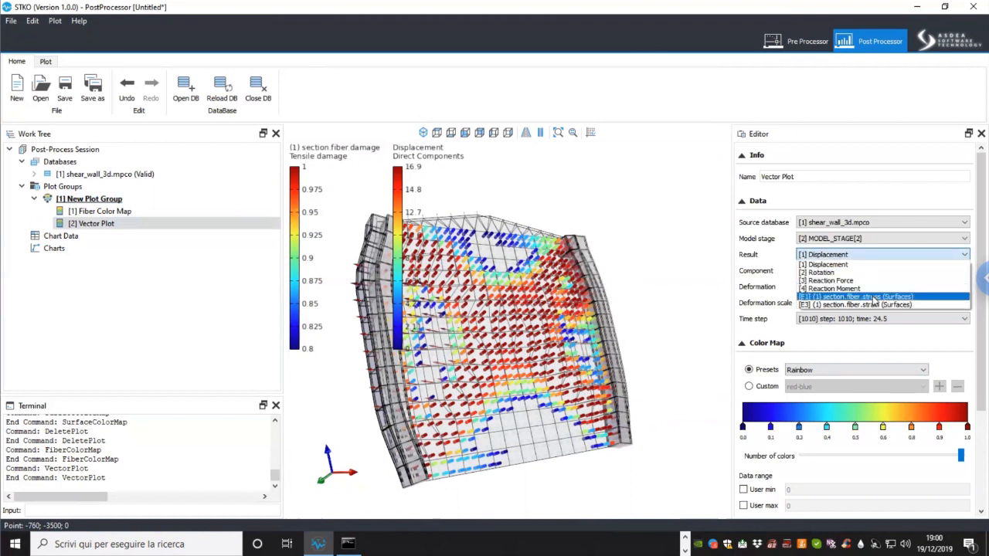
click(876, 304)
click(864, 272)
click(865, 275)
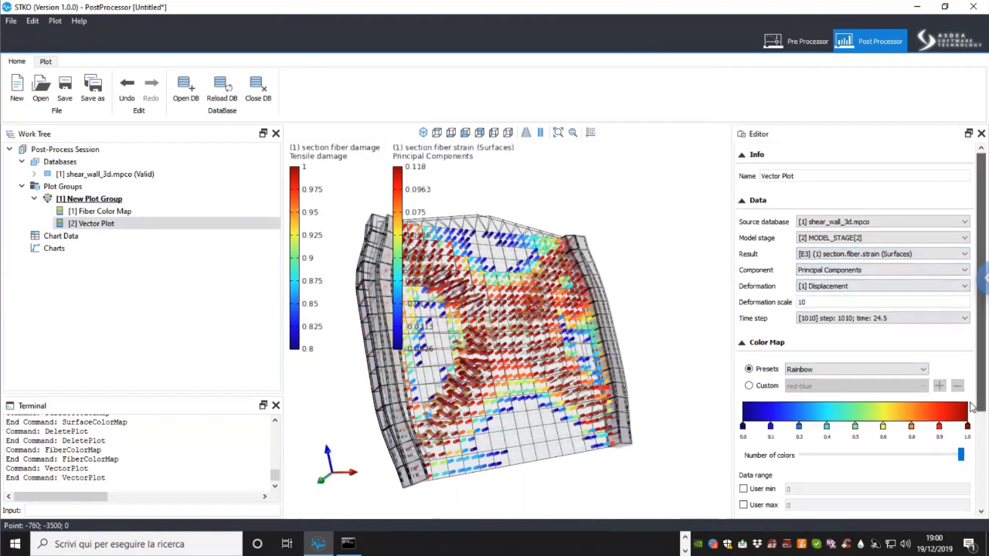
Step: Hide the mesh edges, feature edges and faces in the vector plot's visualization
scroll(972, 386, down, 3)
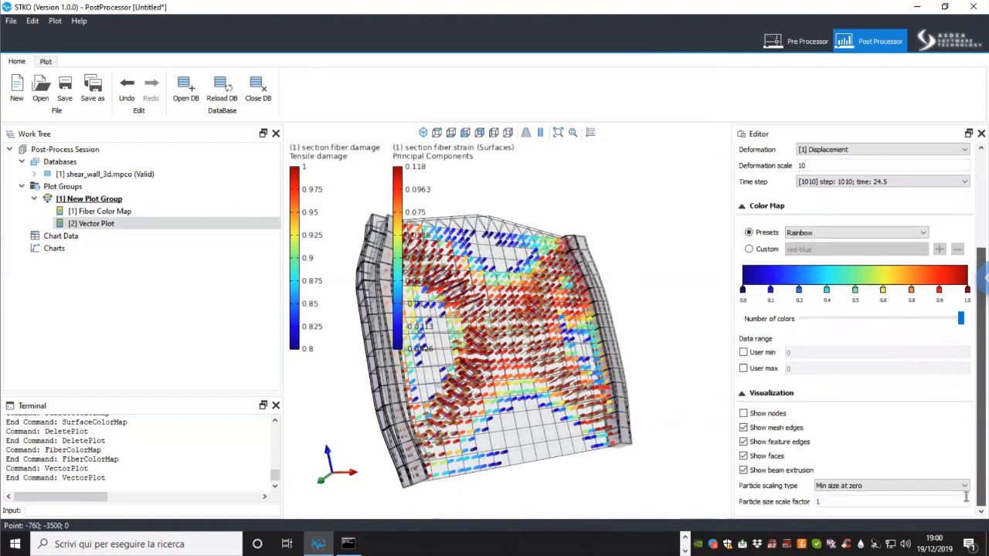
scroll(971, 357, up, 1)
scroll(972, 357, down, 1)
click(780, 429)
click(779, 444)
click(765, 457)
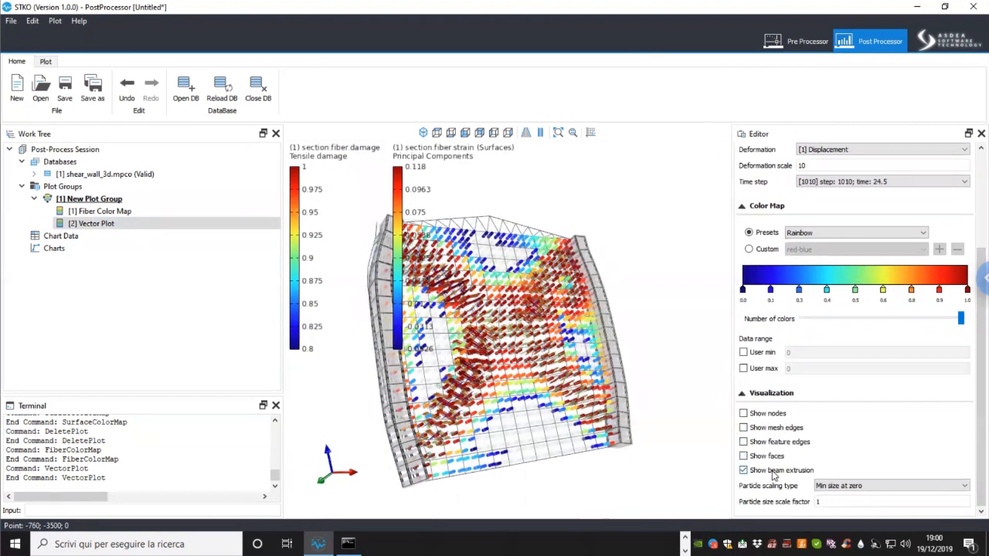
Step: Play the plot group's animation with a 10 ms delay and examine the principal strain vectors together with the tensile damage
click(216, 199)
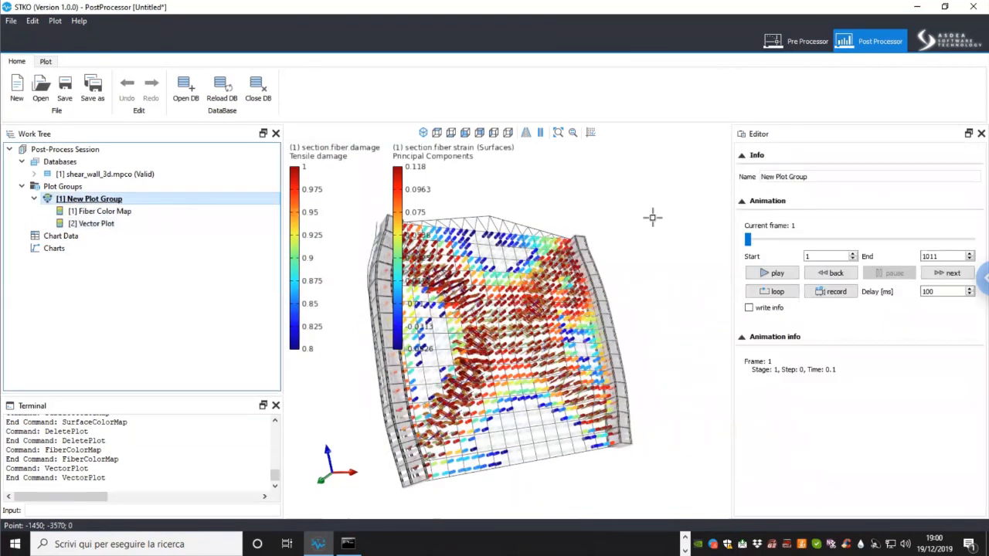
click(939, 292)
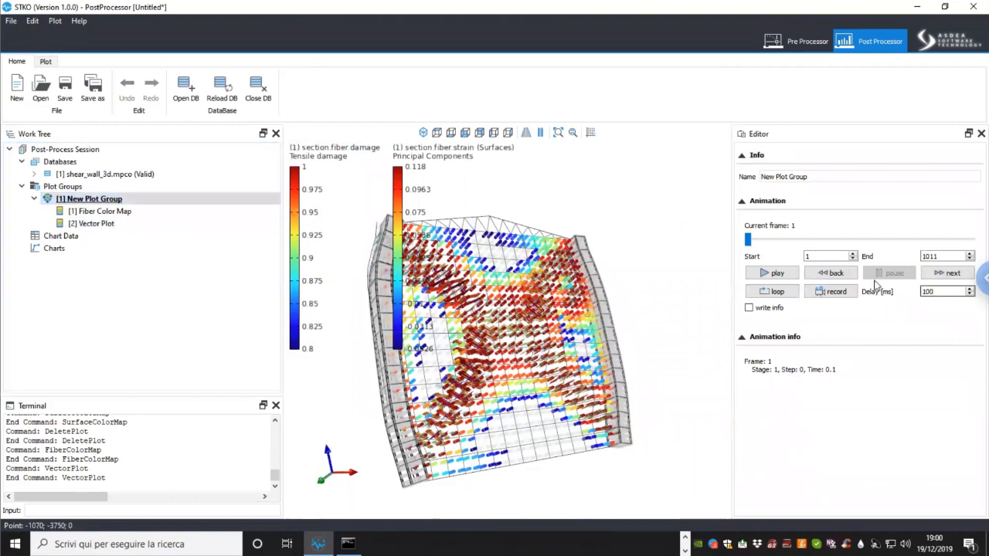
click(796, 275)
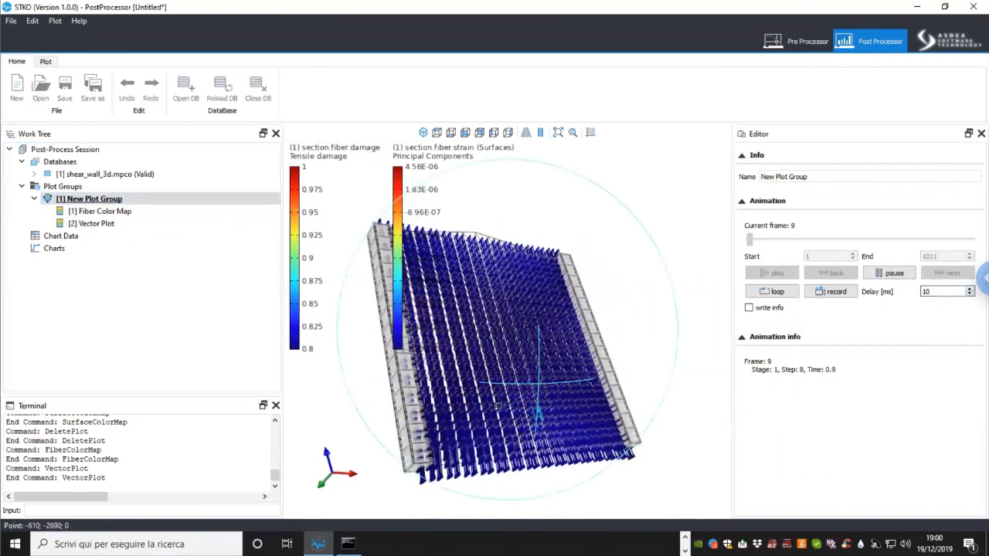
scroll(564, 403, up, 2)
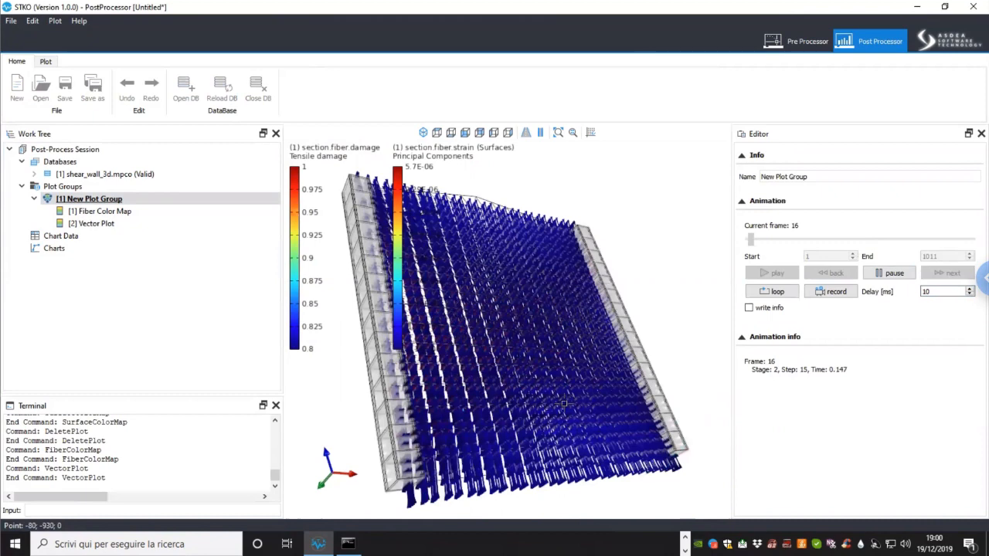
scroll(564, 403, up, 2)
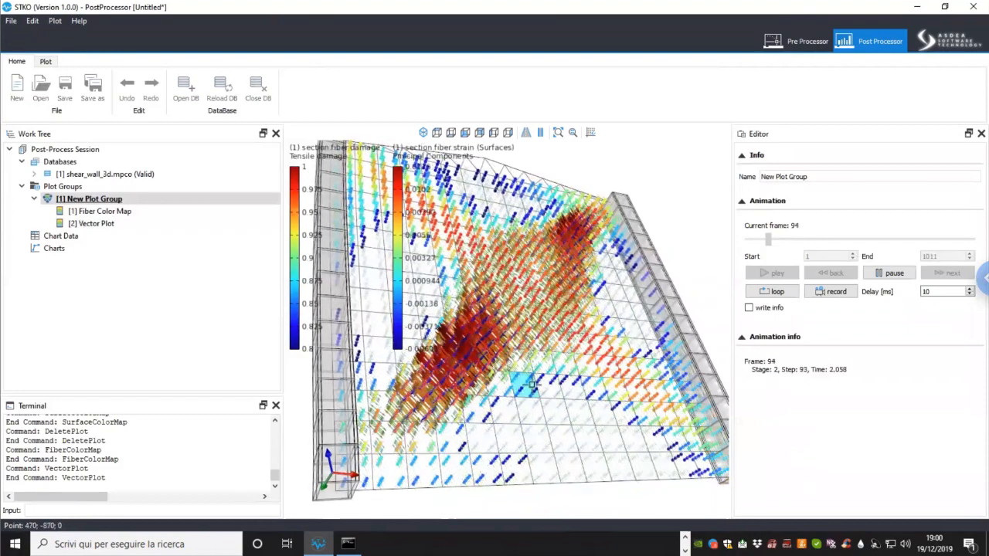
middle_drag(556, 411, 510, 392)
scroll(495, 387, up, 5)
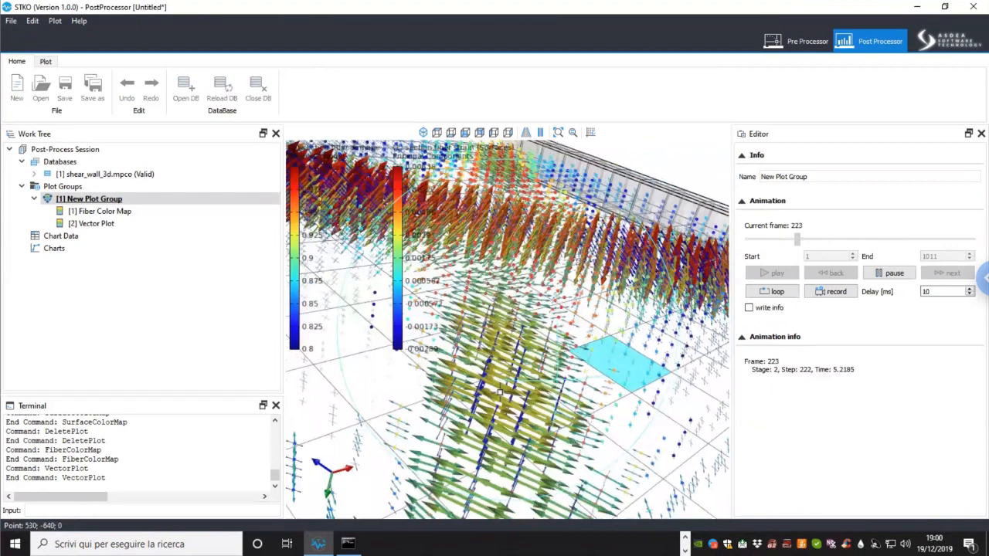
middle_drag(500, 344, 532, 403)
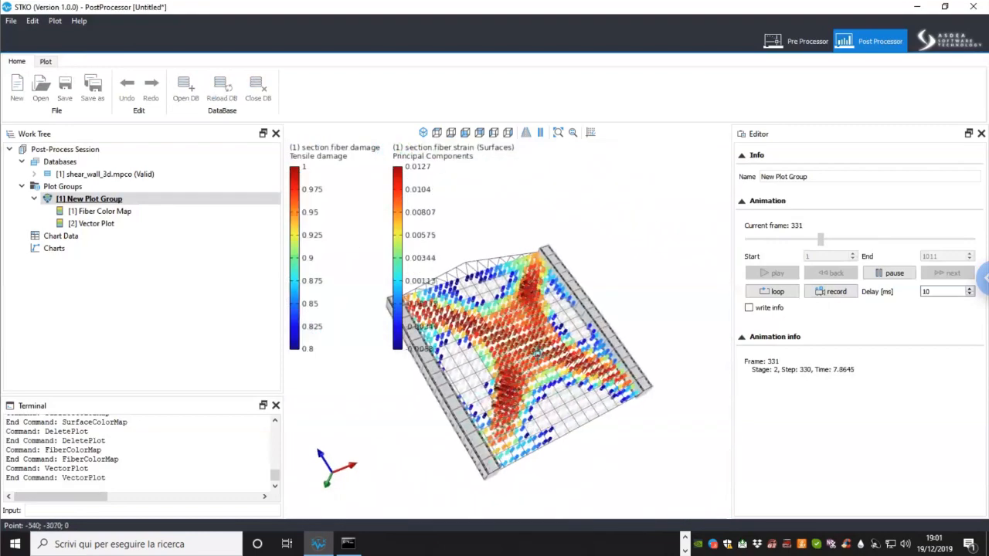
Step: Inspect the animated principal strain vectors on the wall from an oblique angle and pause the animation
middle_drag(535, 316, 552, 421)
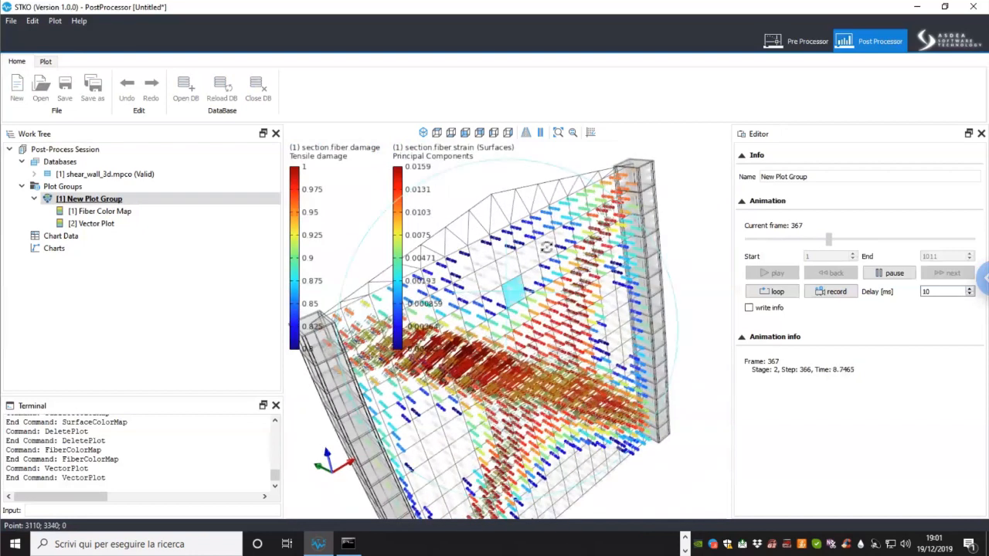
middle_drag(555, 224, 531, 283)
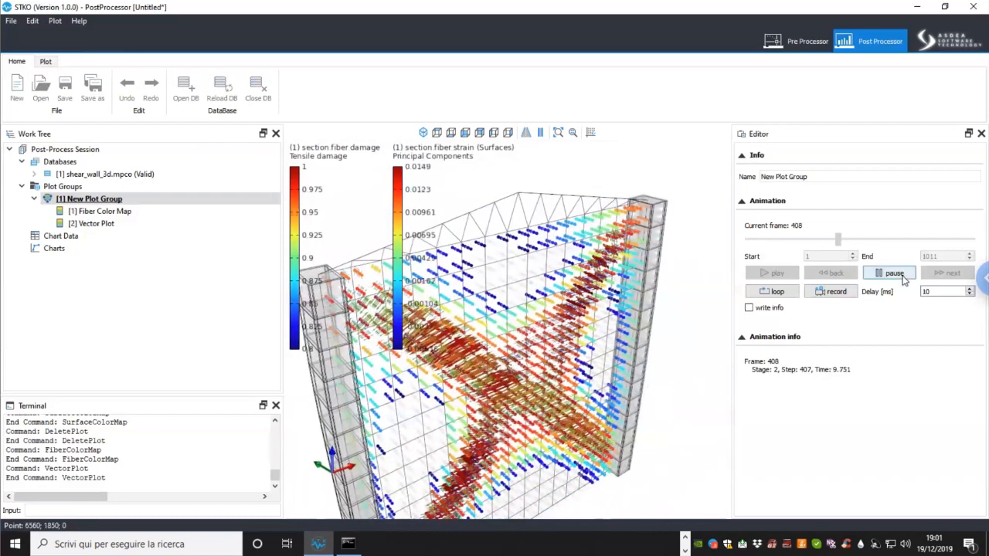
click(902, 277)
scroll(523, 293, down, 2)
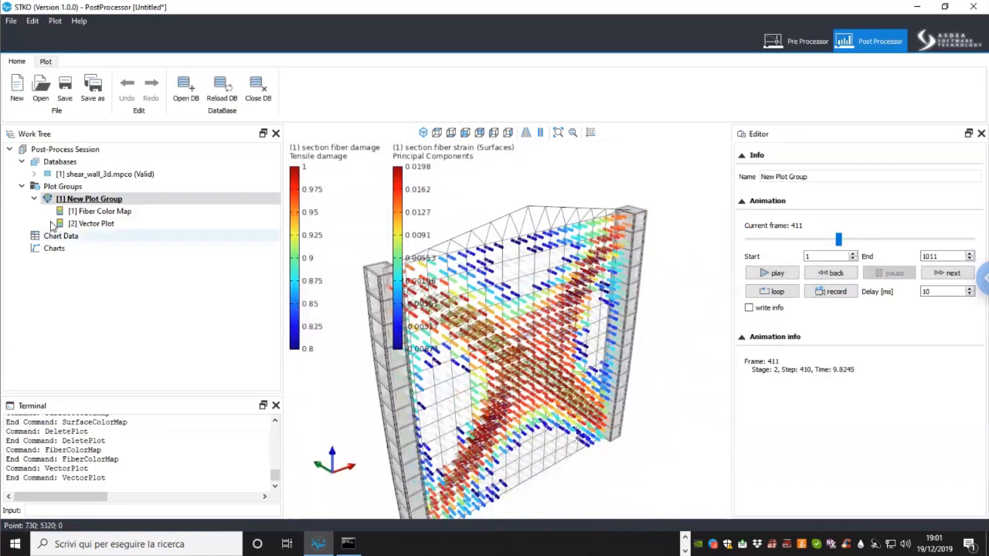
Step: Set up a nodal chart data extraction from MODEL_STAGE[2] with Displacement Ux as X data and reaction moment RMx as Y data
right_click(70, 236)
click(100, 244)
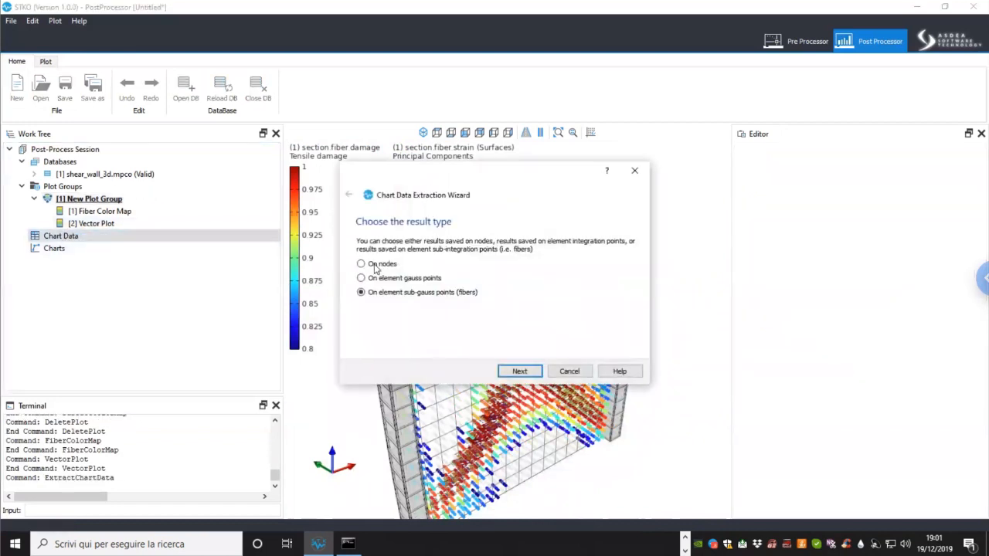
click(397, 267)
click(520, 372)
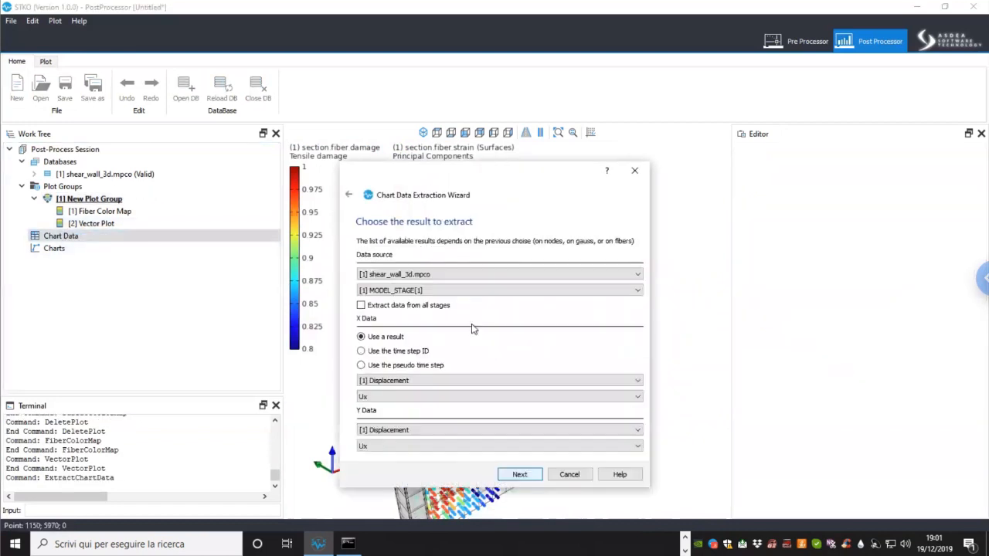
click(452, 291)
click(432, 309)
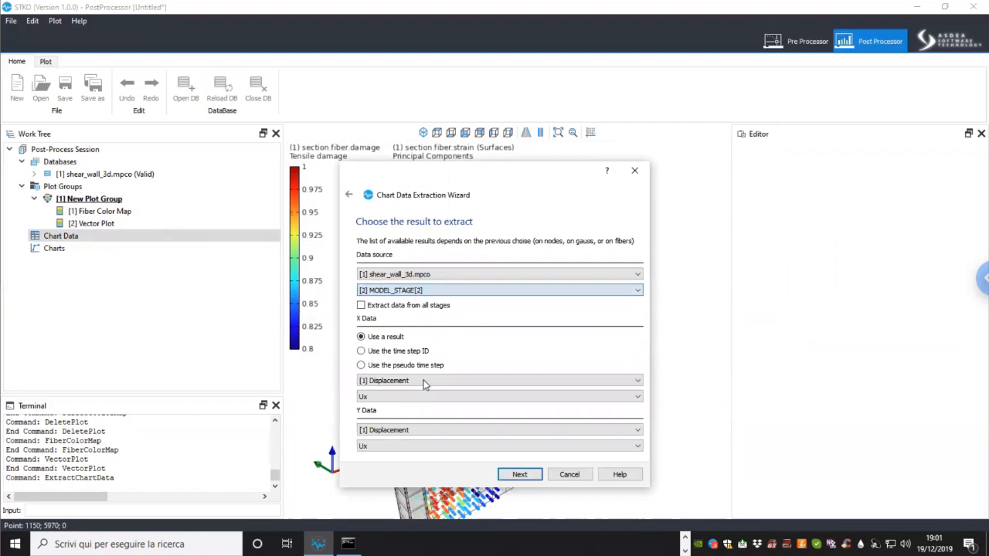
scroll(425, 435, down, 1)
scroll(424, 435, down, 2)
Step: Pick the node at the wall's top apex and create a chart from its extracted data
click(520, 474)
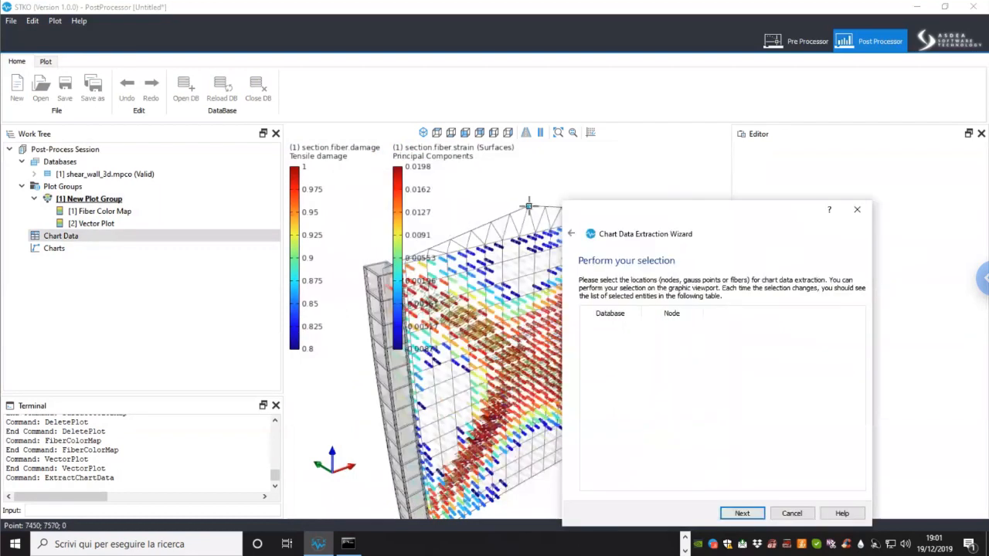
click(529, 206)
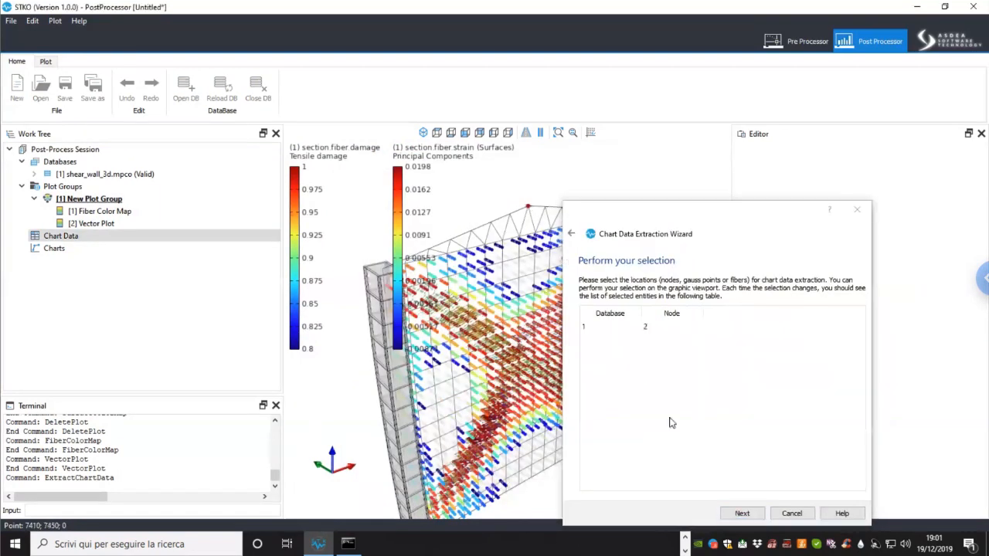
click(742, 514)
click(742, 514)
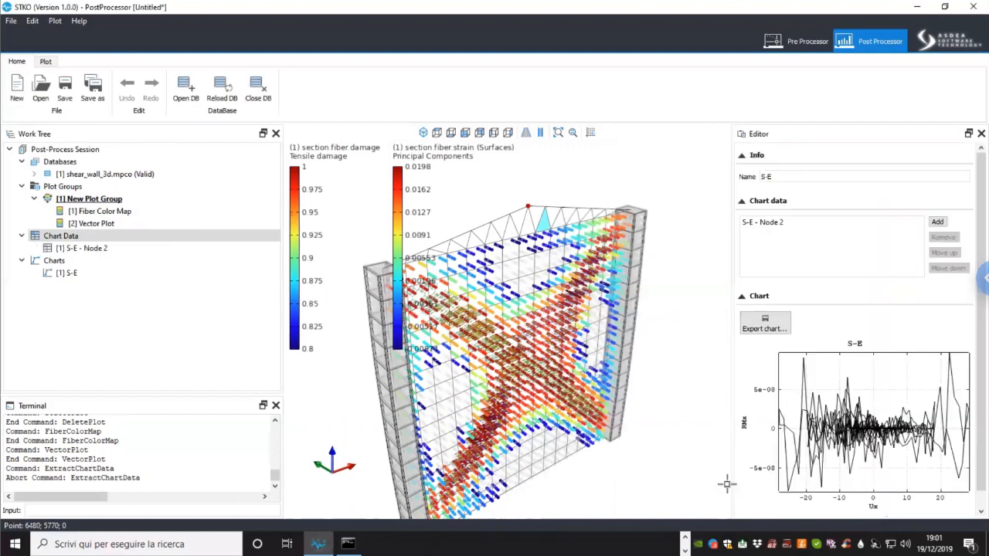
Step: Delete the extracted S-E chart data of the apex node and the S-E chart
right_click(82, 257)
click(101, 259)
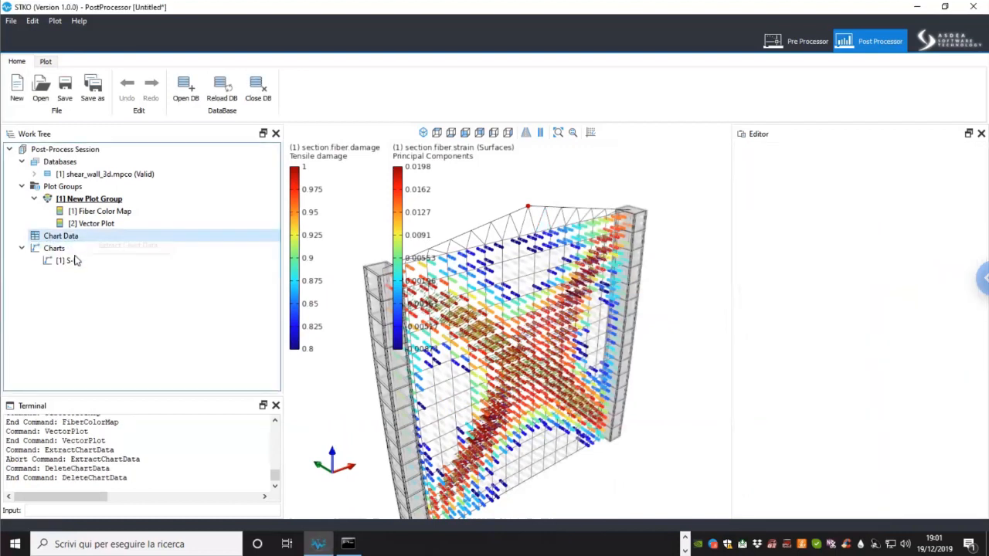
click(75, 261)
right_click(78, 262)
click(101, 265)
Step: Extract nodal chart data from MODEL_STAGE[2] for the selected apex node, with Displacement Ux against Reaction Force RFx, and create the chart
right_click(83, 237)
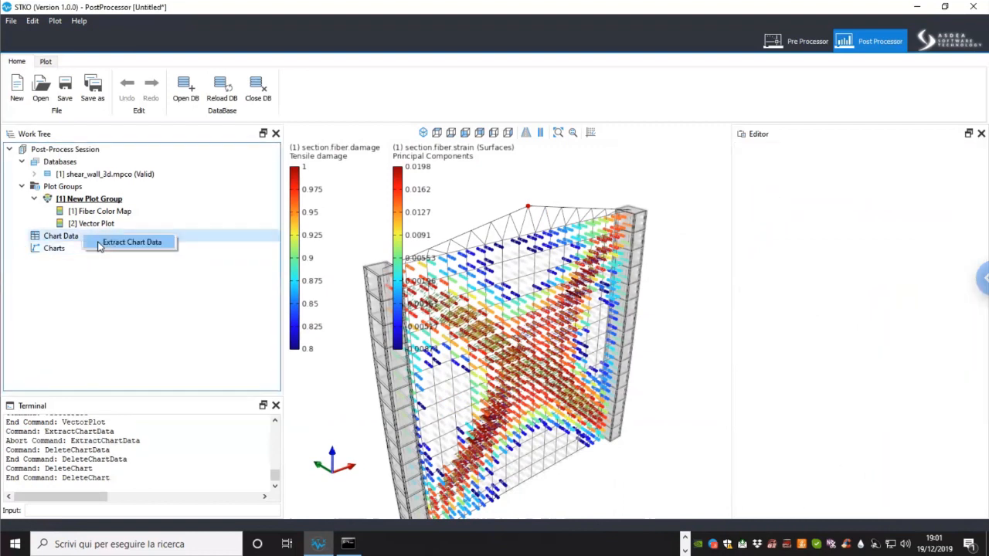
click(99, 244)
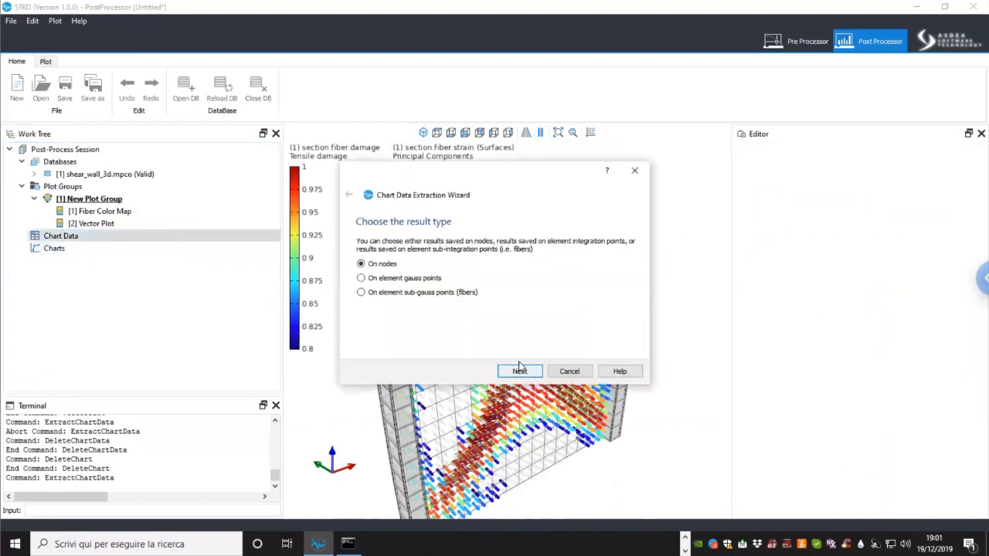
click(521, 371)
click(438, 290)
click(431, 308)
click(428, 430)
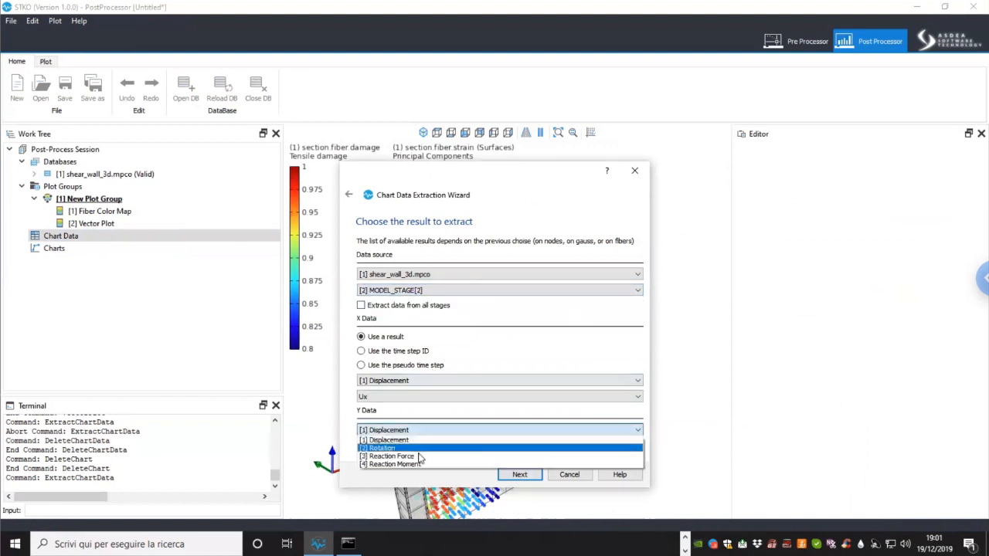
click(421, 457)
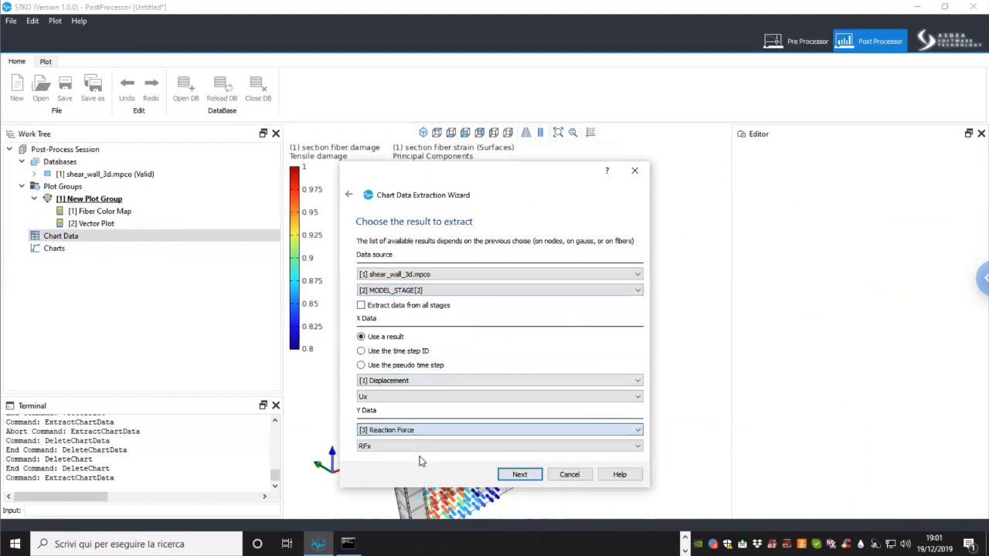
click(510, 470)
click(519, 475)
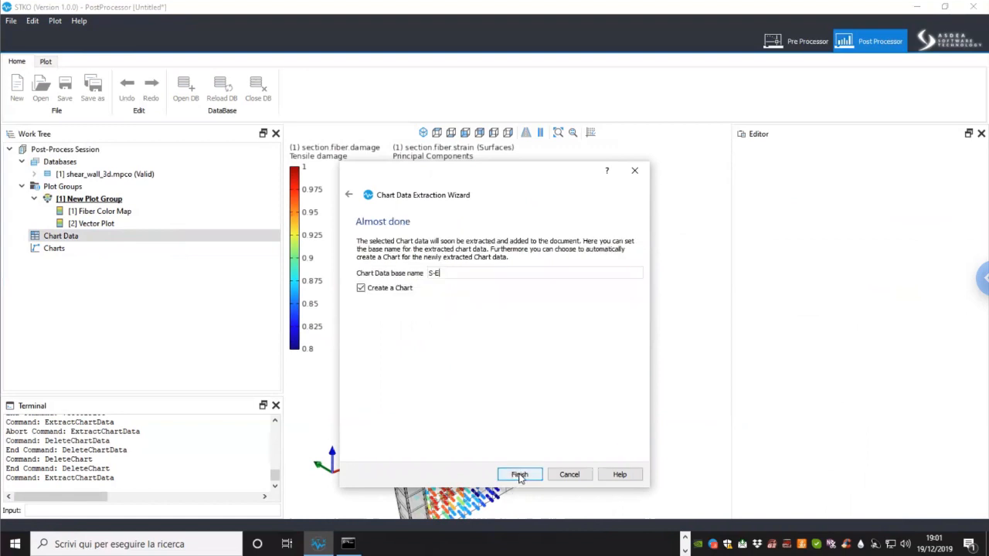
click(519, 476)
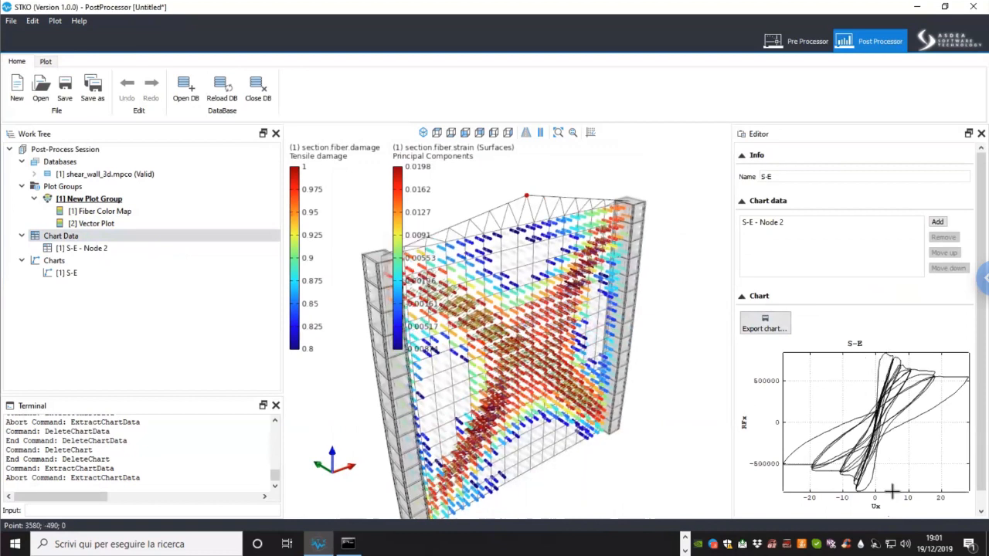
Step: Review the analysis increments in the solver's command window and inspect the wall's strain vectors beside the force-displacement chart
scroll(595, 402, down, 3)
middle_drag(524, 405, 572, 364)
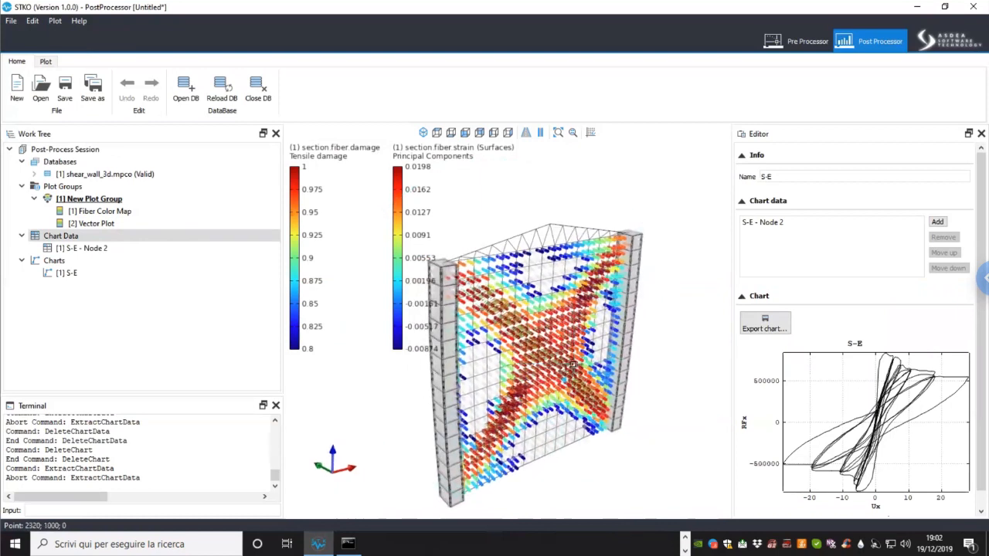
click(346, 544)
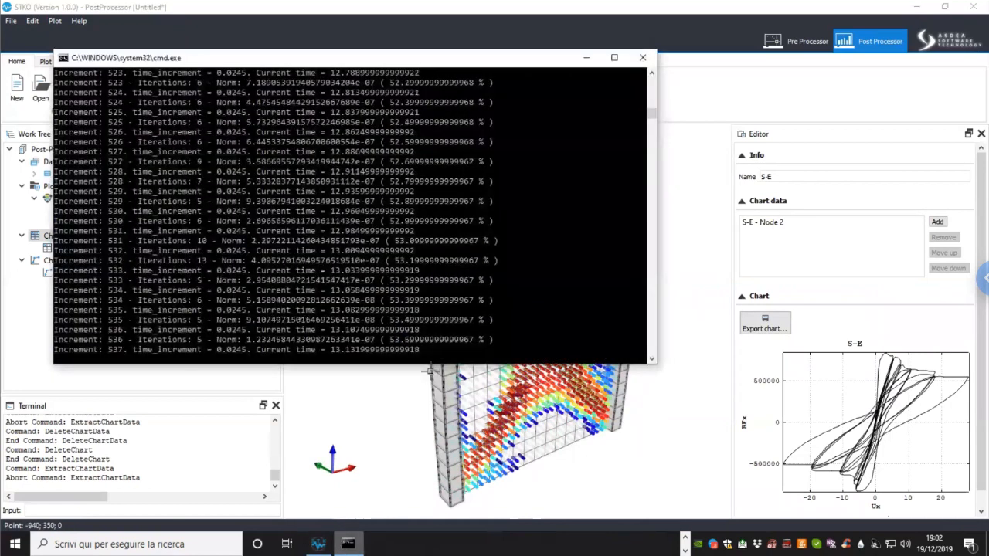
click(654, 435)
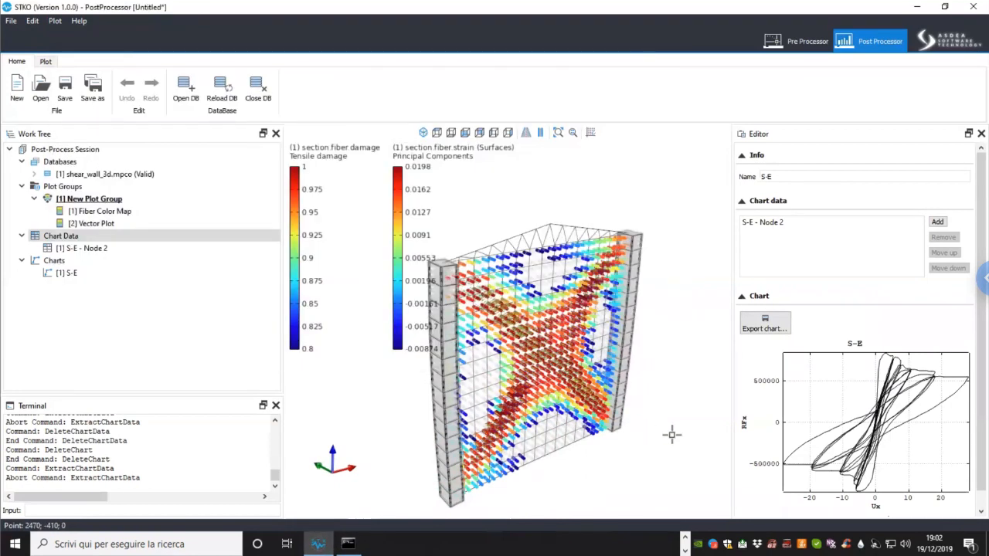
mouse_move(556, 390)
middle_down()
mouse_move(502, 378)
mouse_move(552, 397)
mouse_move(514, 402)
mouse_move(550, 417)
mouse_move(556, 405)
middle_up()
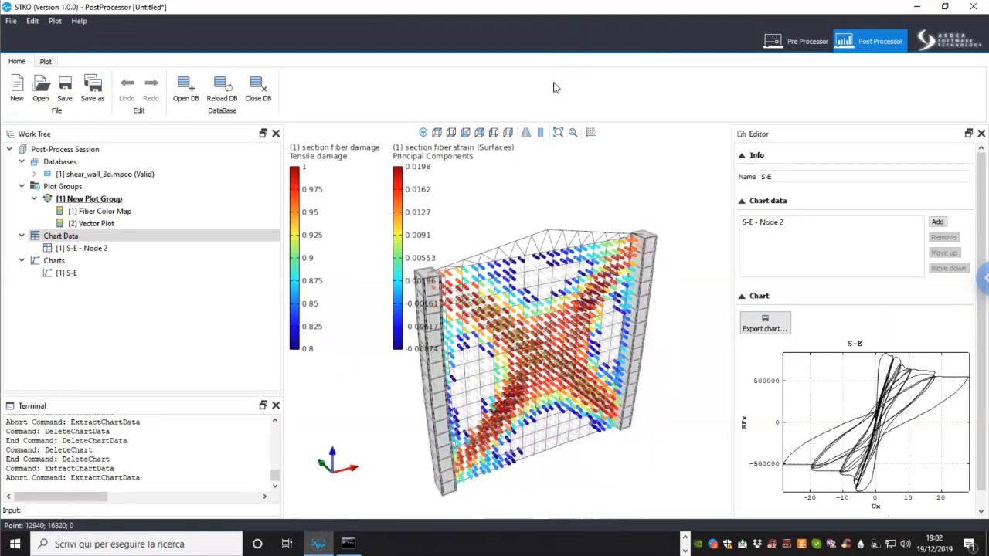
click(539, 40)
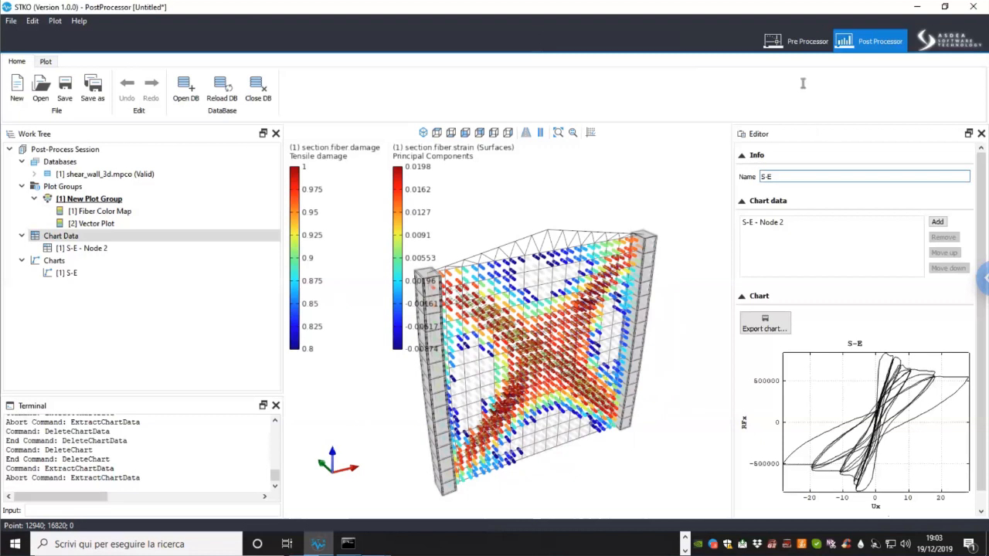
Step: Open the TCL script of the adapt analysis step in the Pre Processor and enlarge the script window
click(800, 44)
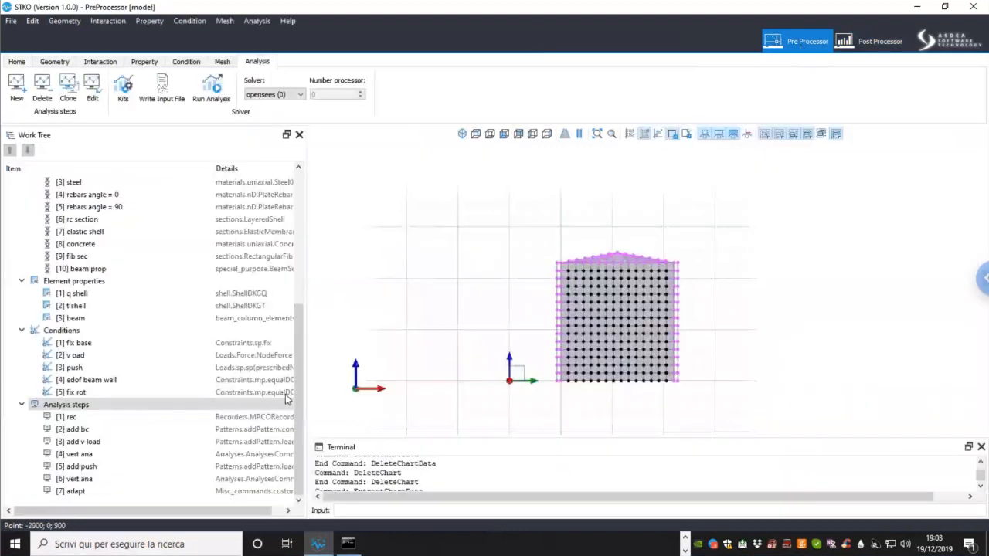
right_click(103, 494)
click(120, 525)
click(530, 158)
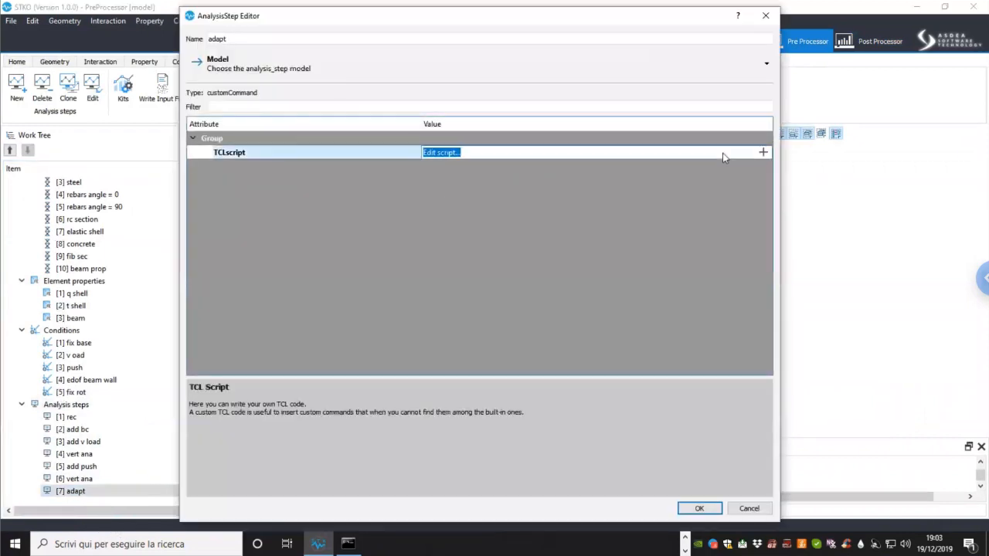
click(763, 152)
drag(445, 190, 139, 122)
drag(264, 285, 569, 491)
Step: Read through the adaptive time step parameters and analysis loop in the TCL script, and close it without changes
scroll(283, 270, down, 10)
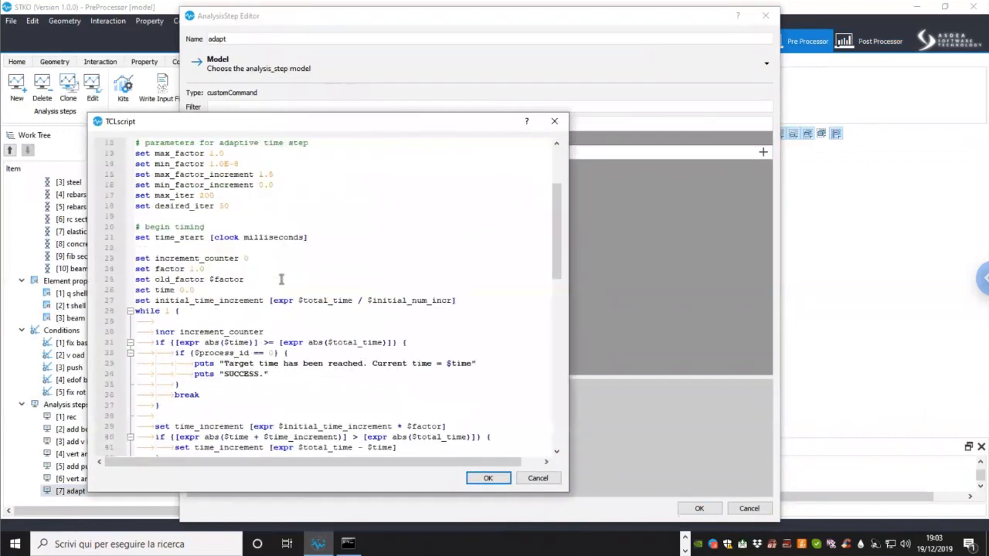
scroll(178, 352, down, 4)
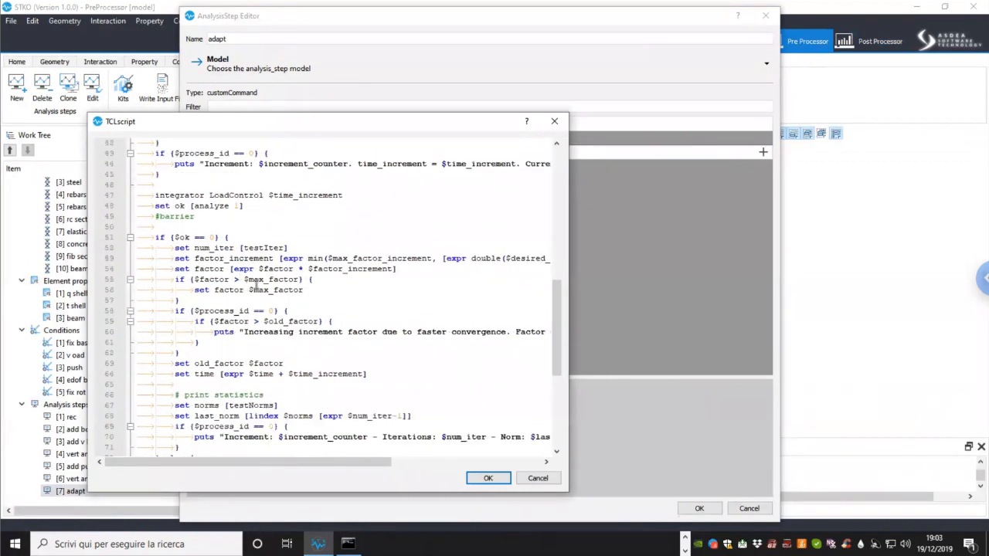
scroll(238, 301, up, 1)
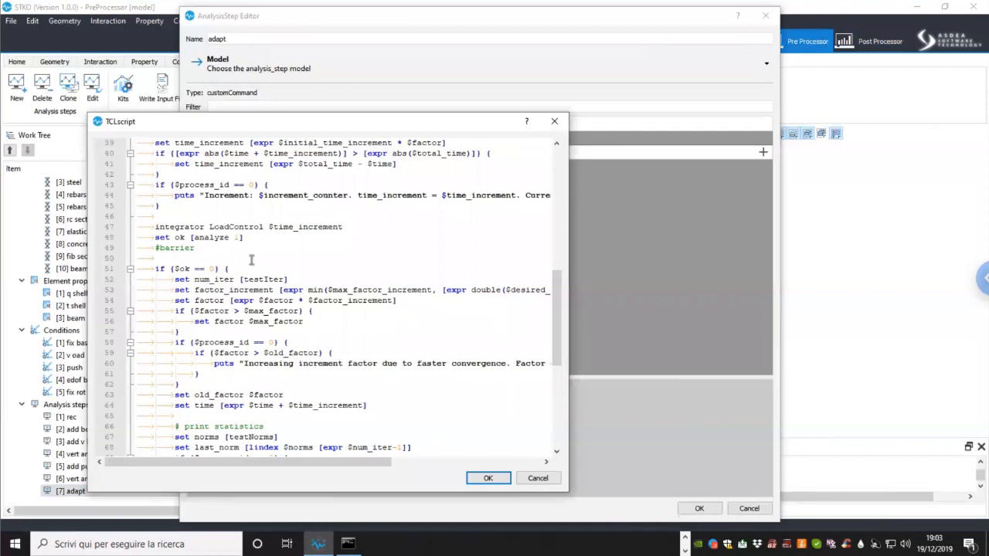
scroll(255, 267, up, 9)
scroll(247, 284, down, 4)
scroll(246, 283, down, 1)
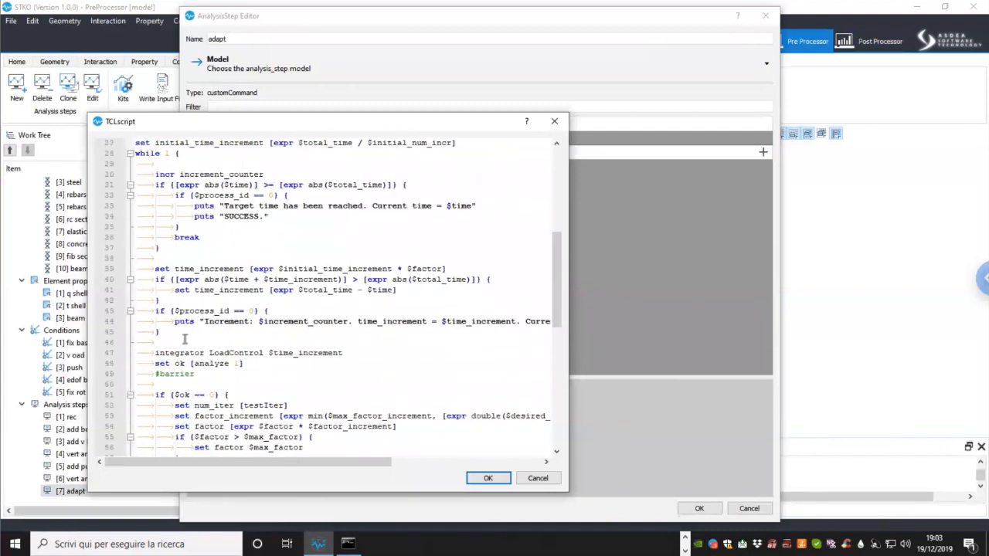
scroll(182, 344, up, 4)
scroll(239, 371, down, 5)
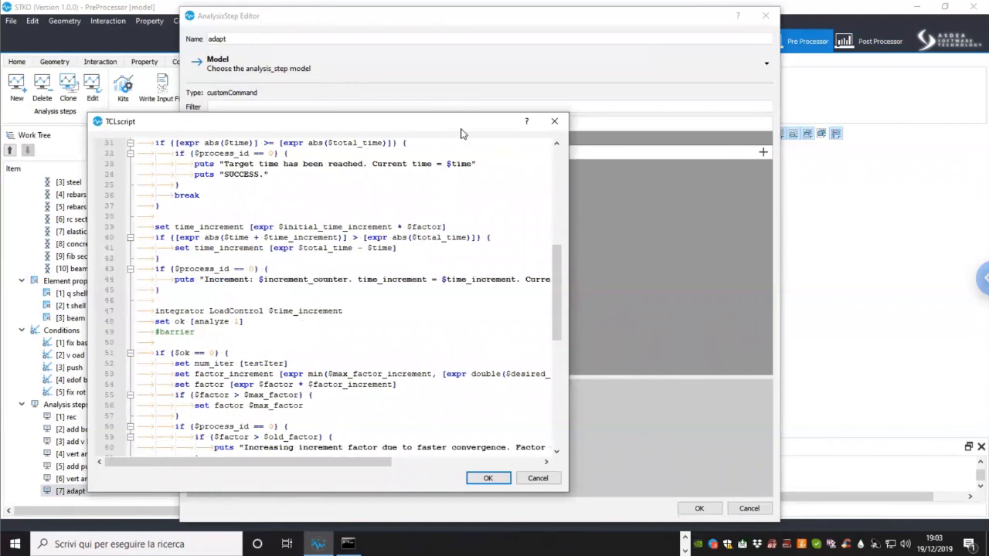
drag(457, 131, 440, 141)
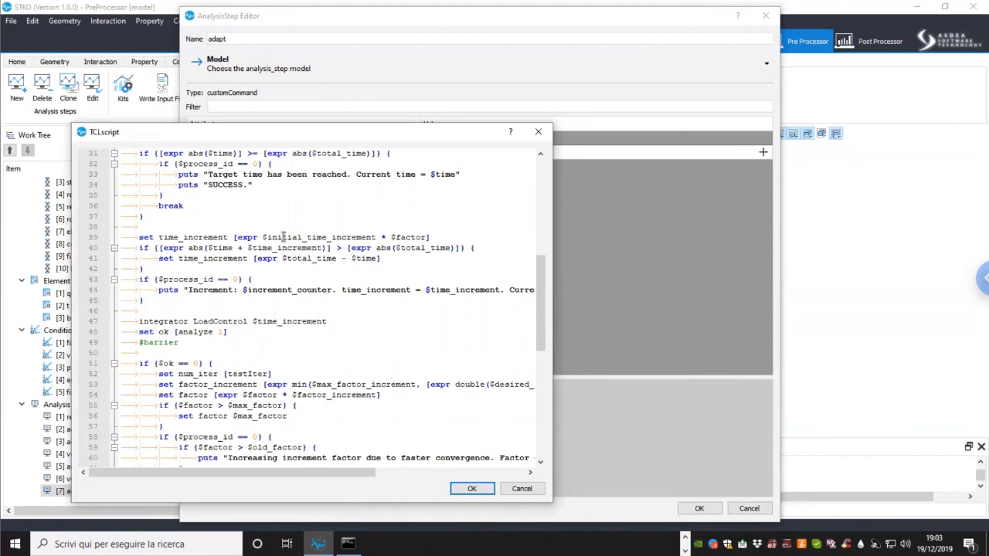
click(518, 489)
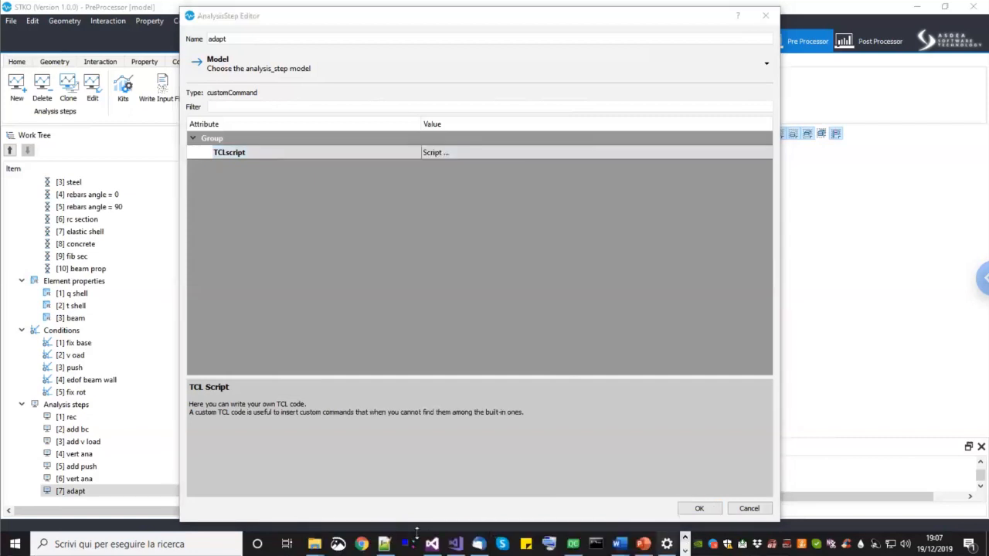
Step: Switch to File Explorer, go to the shear_wall_3d folder and open analysis_steps.tcl in Notepad++
mouse_move(315, 544)
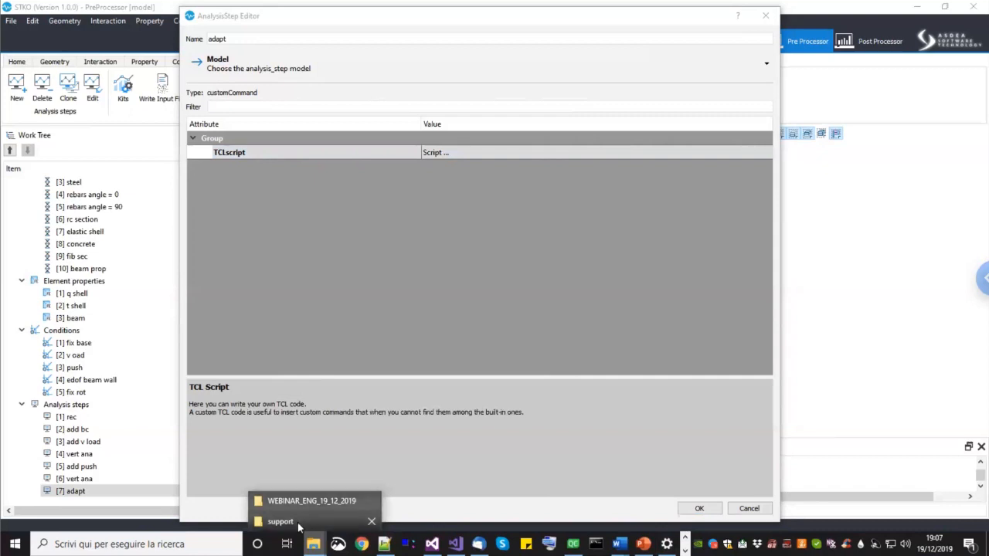
click(305, 522)
click(561, 101)
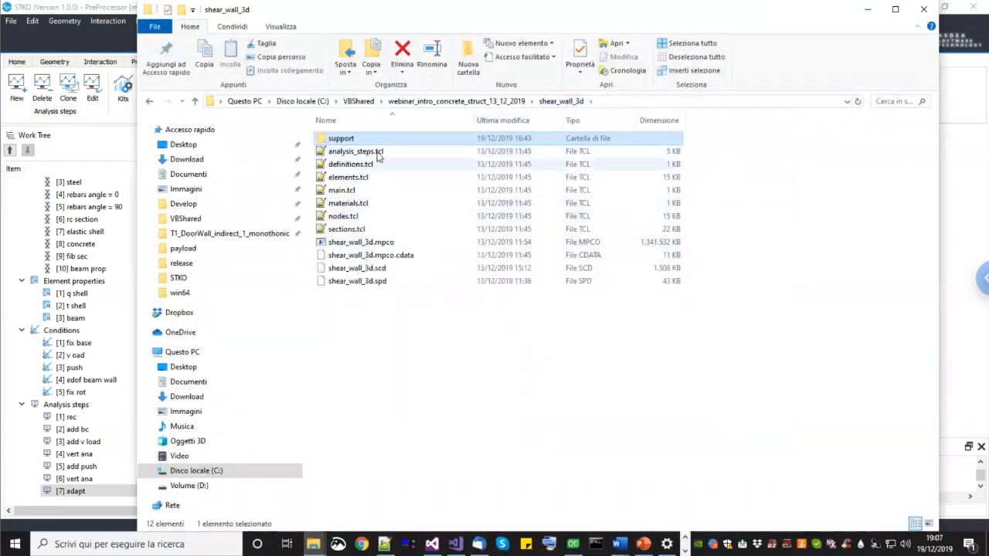
click(377, 152)
right_click(377, 152)
click(421, 201)
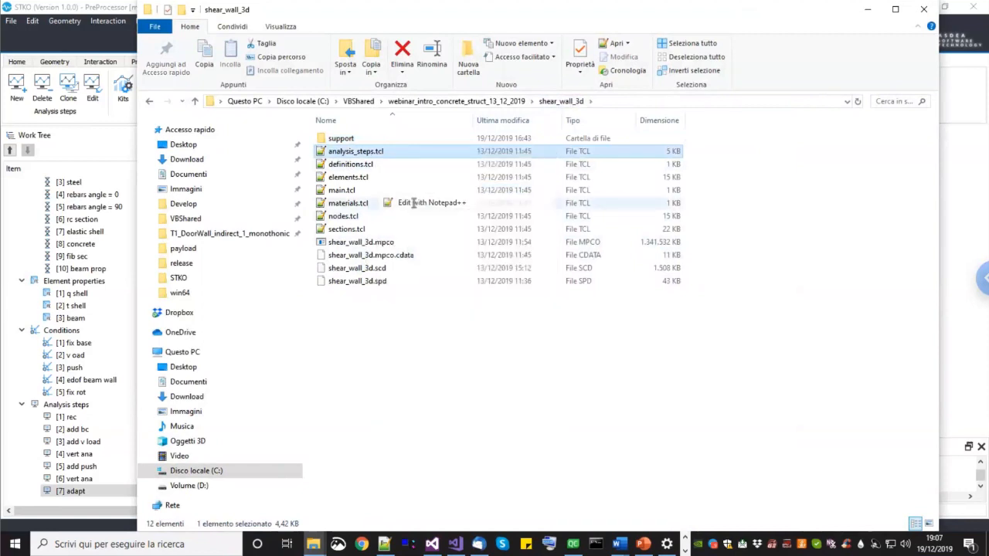
Step: Delete the recorder mpco command block at the beginning of analysis_steps.tcl
drag(193, 110, 42, 74)
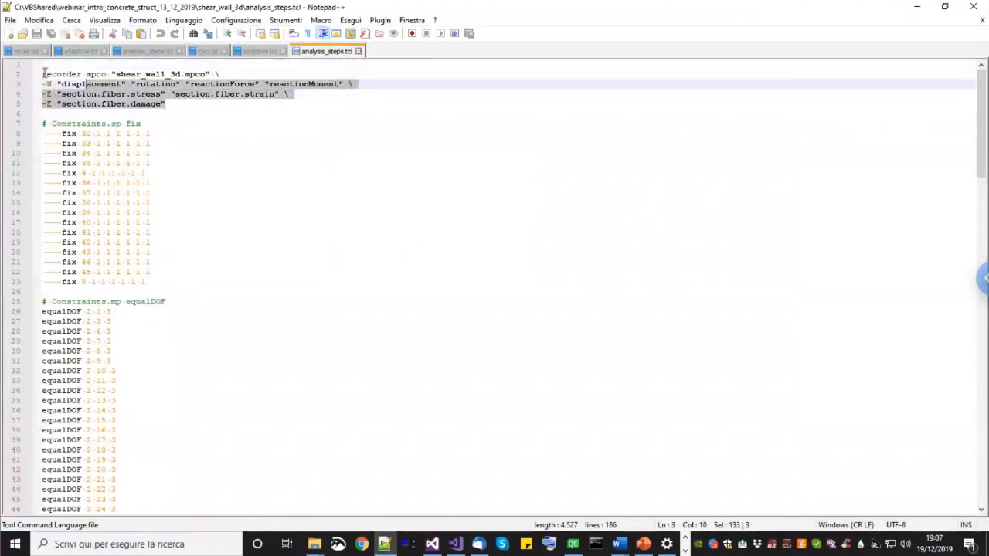
key(Delete)
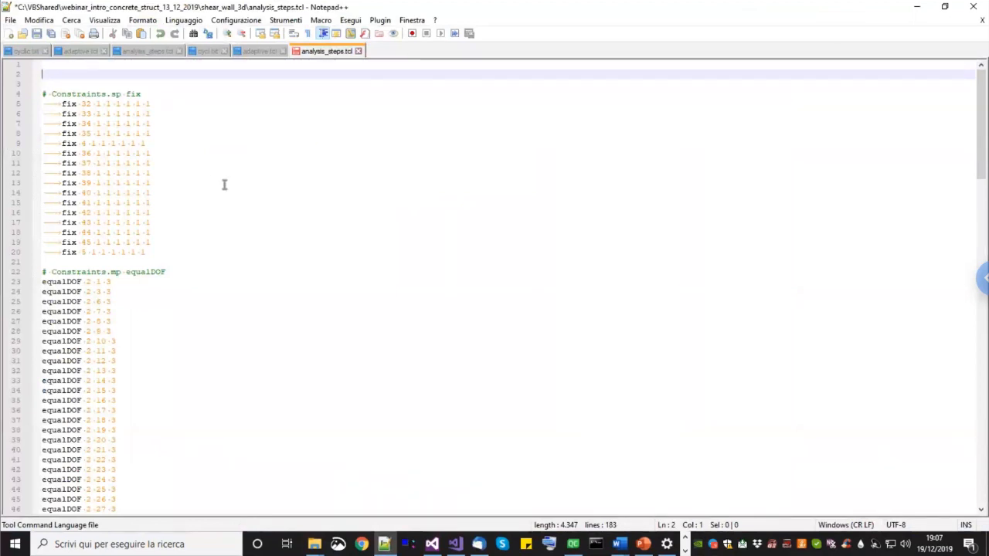
Step: Undo the deletion of the recorder mpco block, check its file name and result entries, and save analysis_steps.tcl
key(ctrl+z)
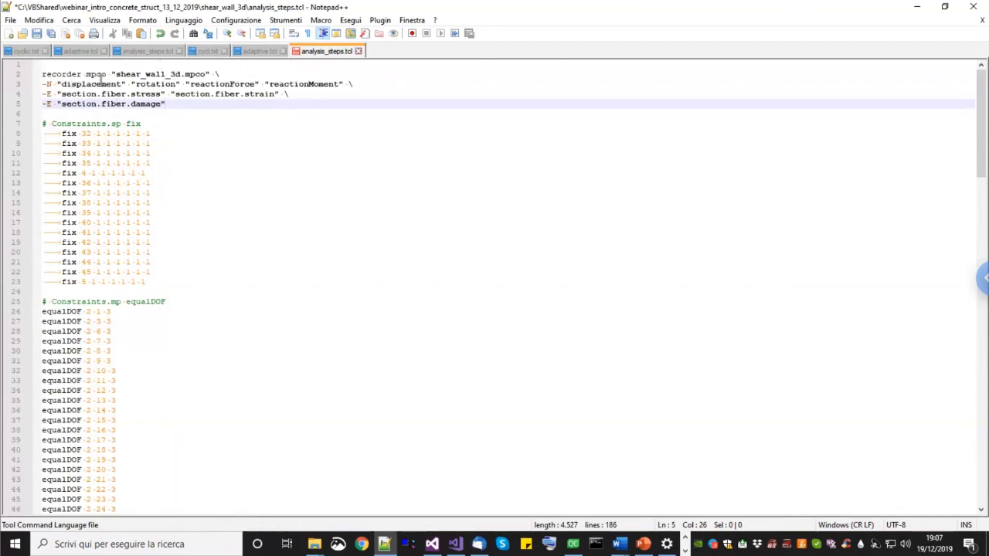
drag(116, 74, 146, 74)
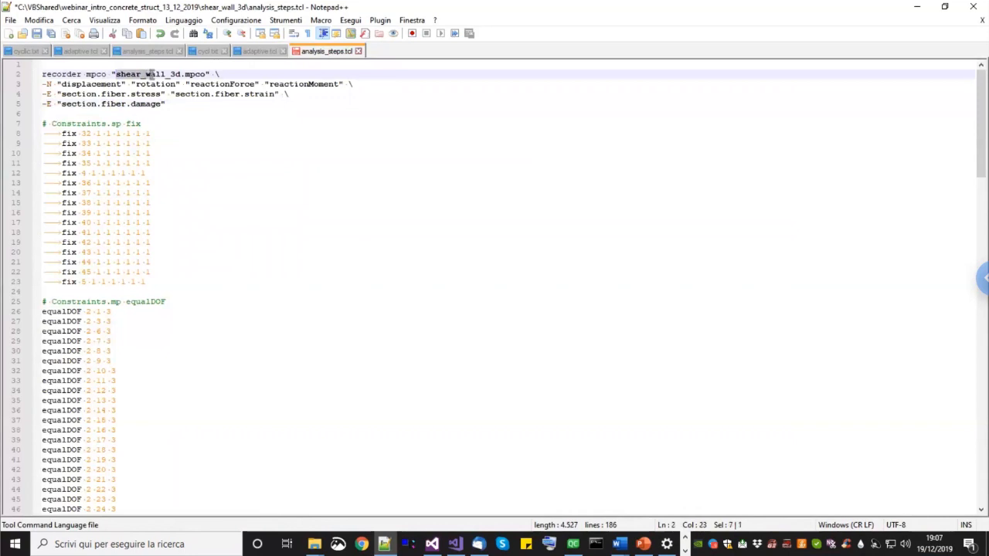
click(48, 84)
drag(58, 83, 345, 85)
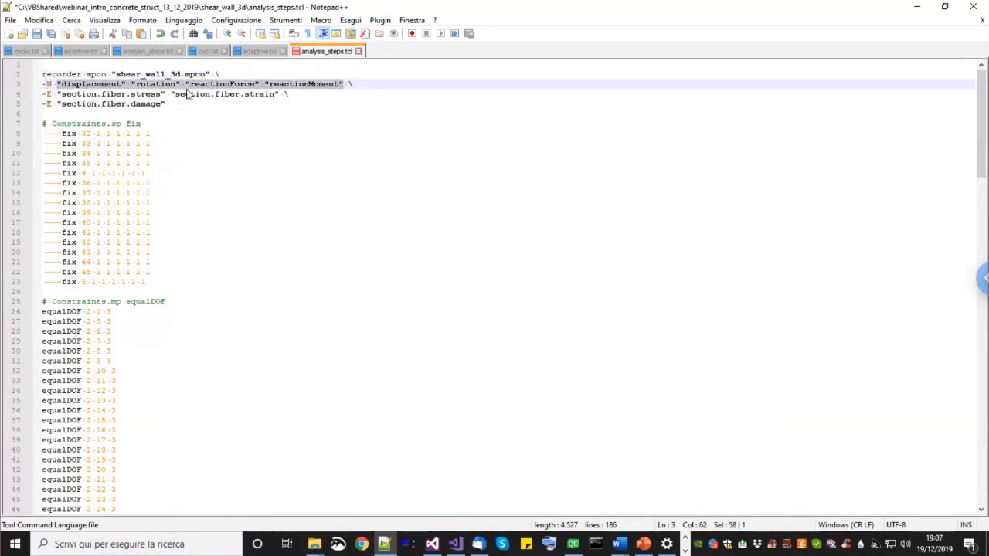
click(126, 86)
click(188, 107)
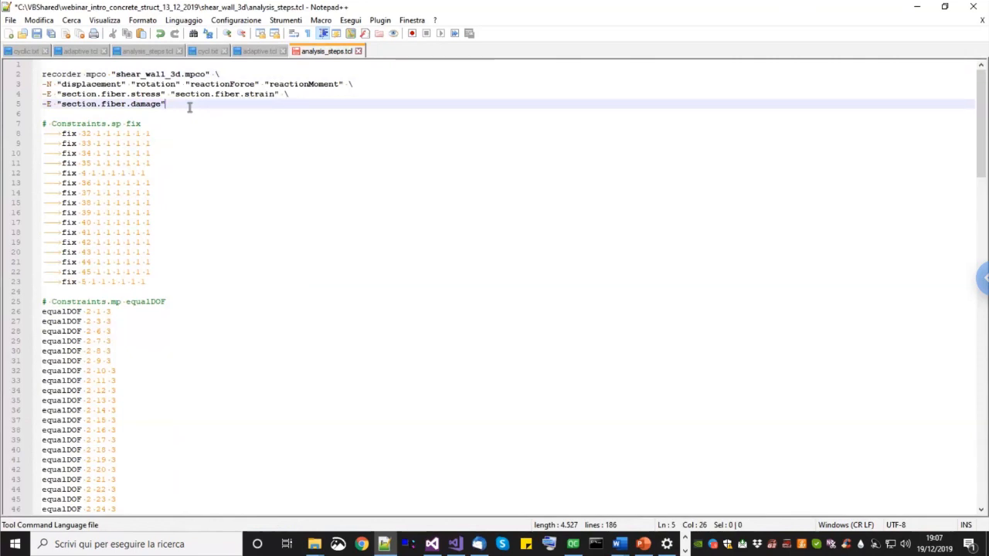
click(37, 33)
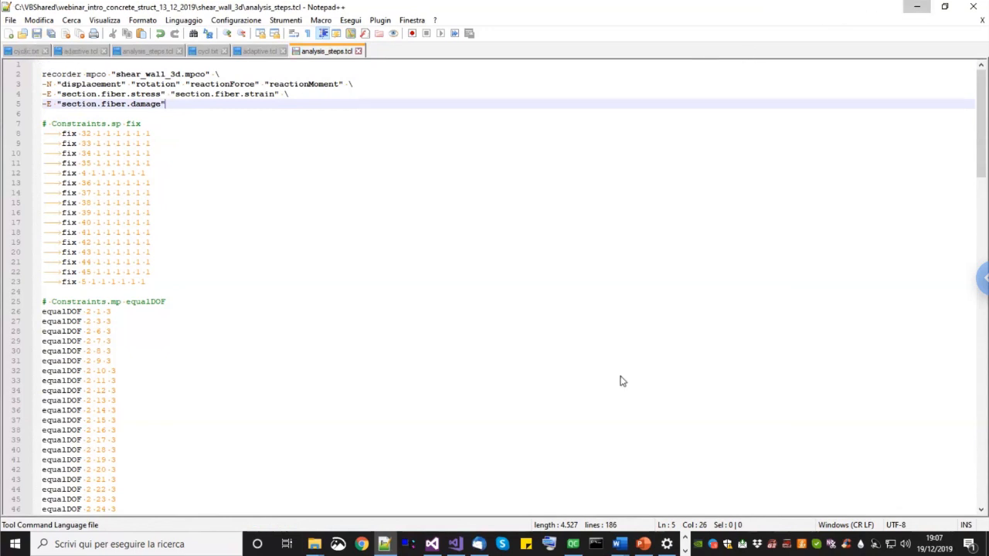
Step: Minimise Notepad++ and File Explorer to return to STKO, and accept the adapt analysis step in its editor
click(917, 6)
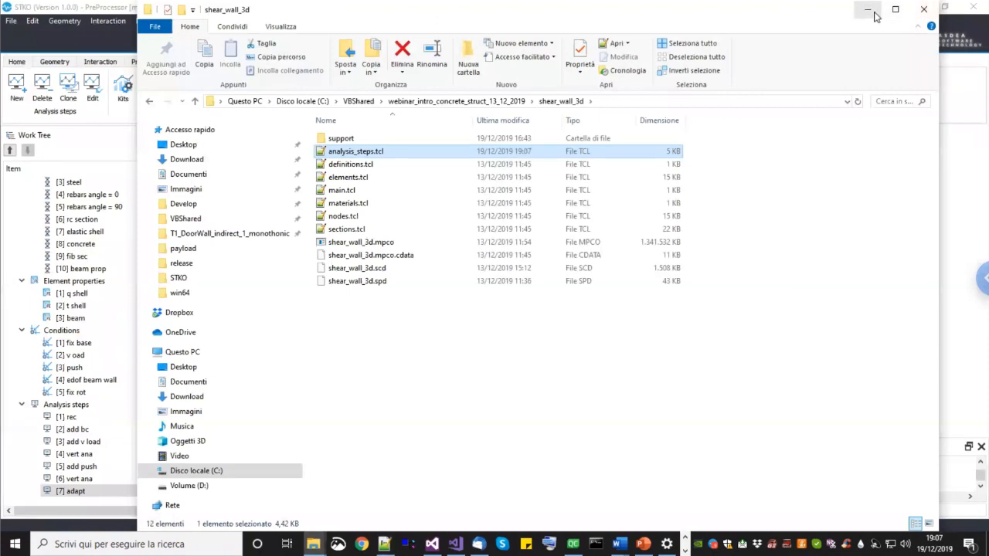
click(862, 9)
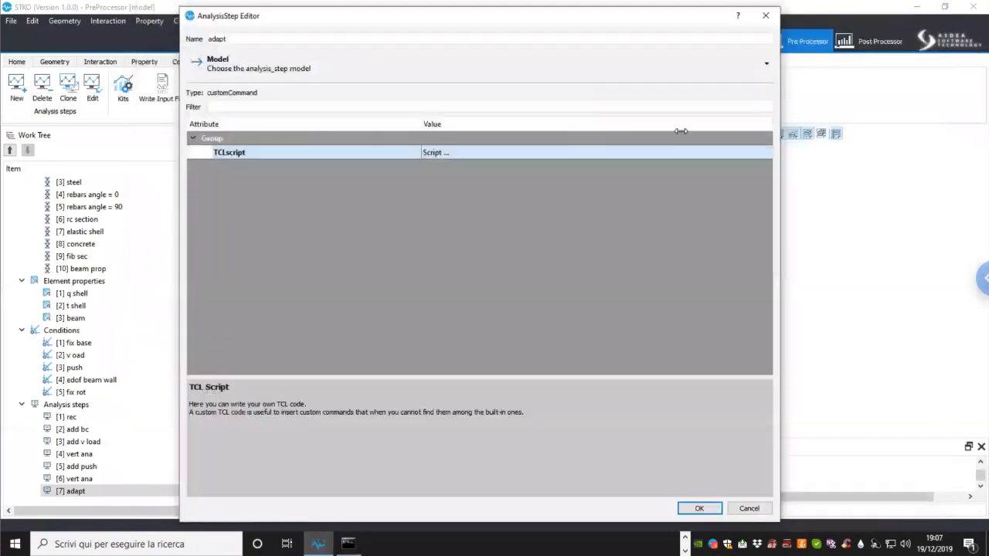
click(690, 510)
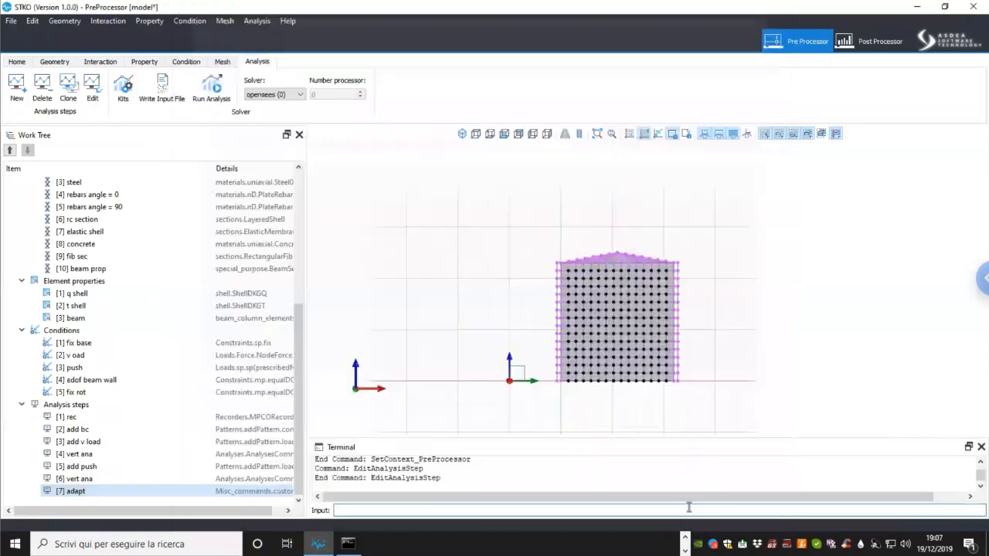
middle_drag(534, 362, 504, 372)
click(528, 422)
scroll(531, 423, up, 1)
middle_drag(532, 423, 493, 419)
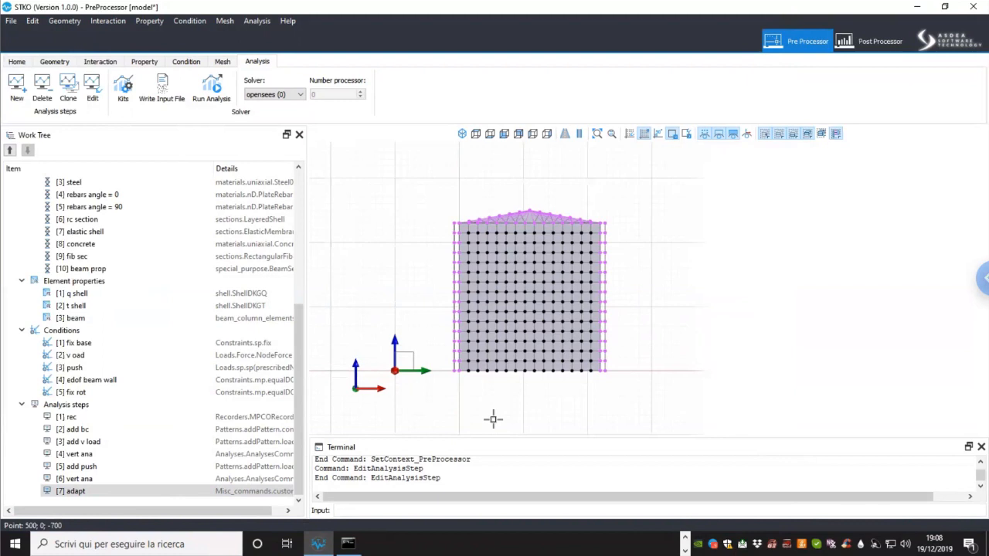
Step: Bring up the solver's console window, read through the last increments and elapsed time, and close it
click(350, 544)
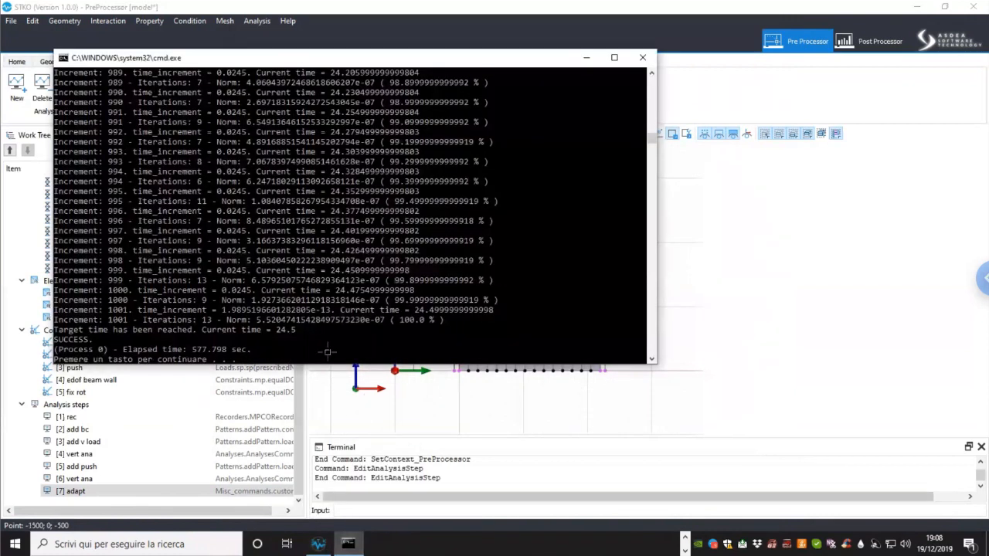
scroll(287, 306, up, 6)
scroll(479, 201, down, 4)
scroll(456, 272, down, 4)
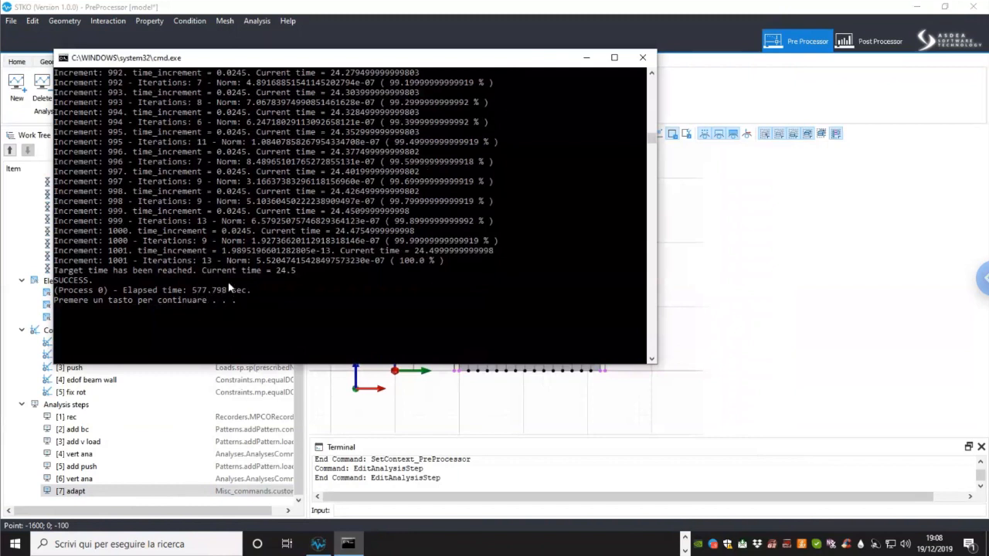
click(646, 65)
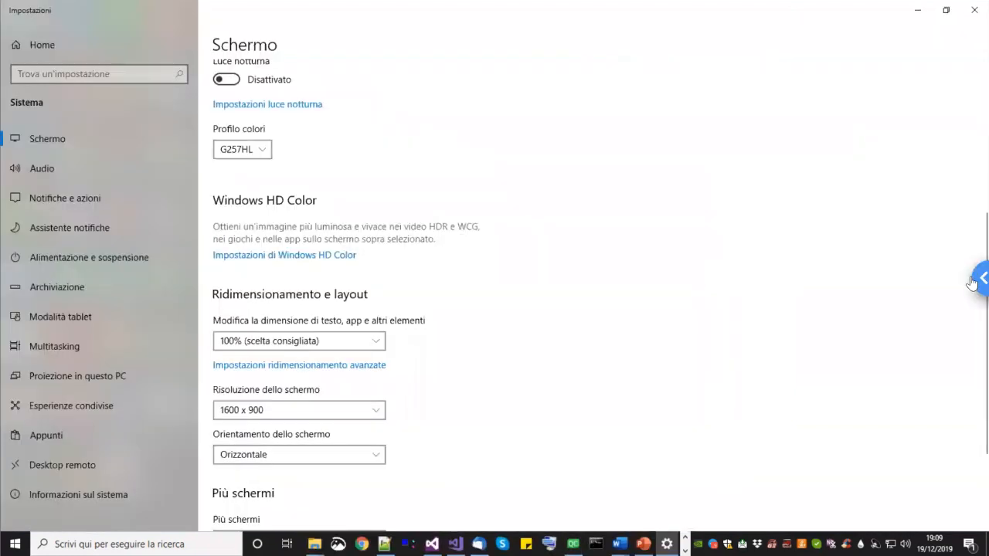
Step: Disconnect the Chrome Remote Desktop session, leave full-screen mode and minimise the browser
click(975, 280)
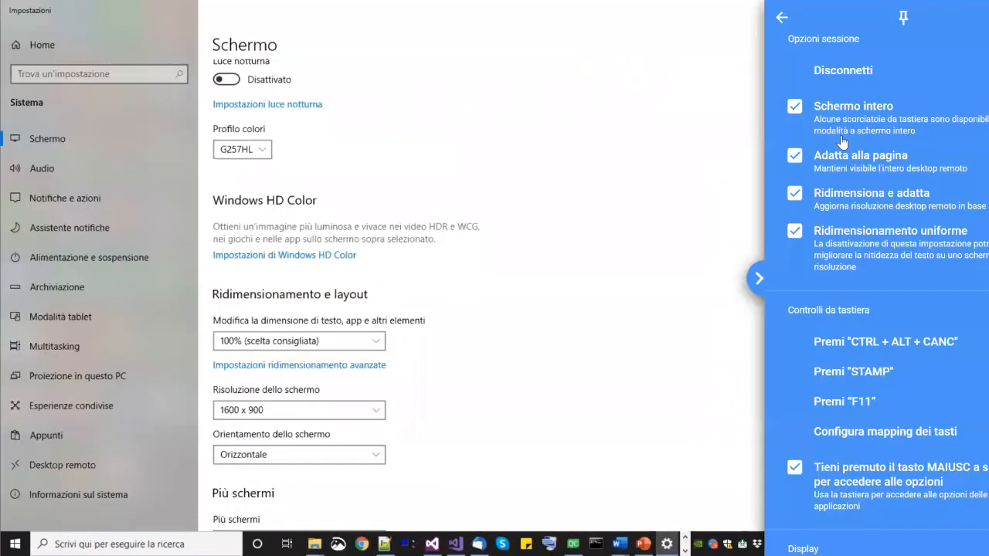
click(769, 76)
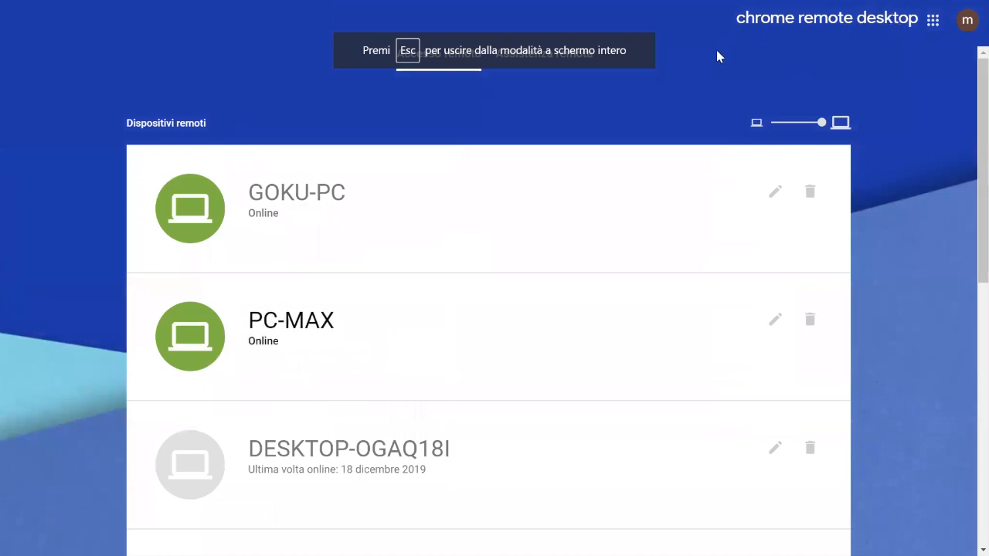
key(Escape)
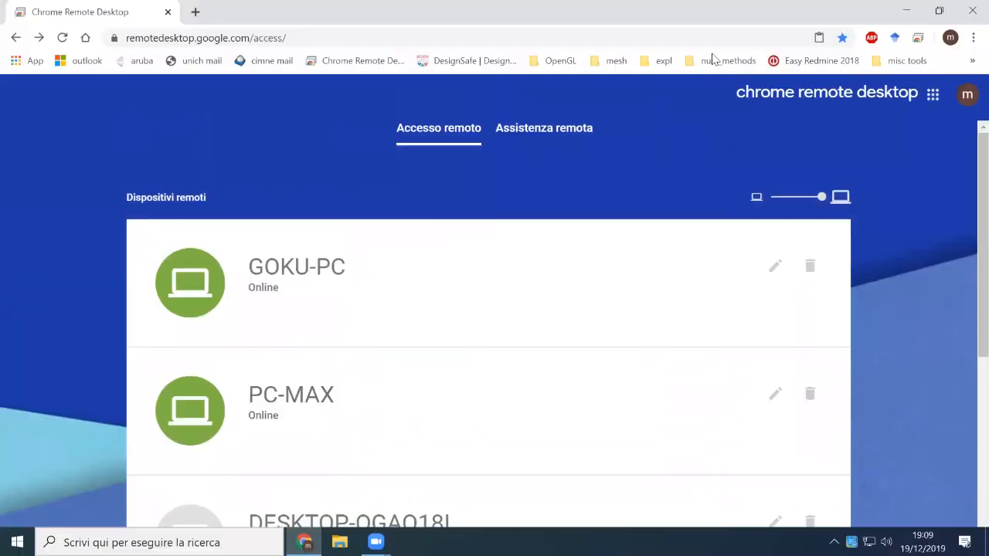
click(906, 12)
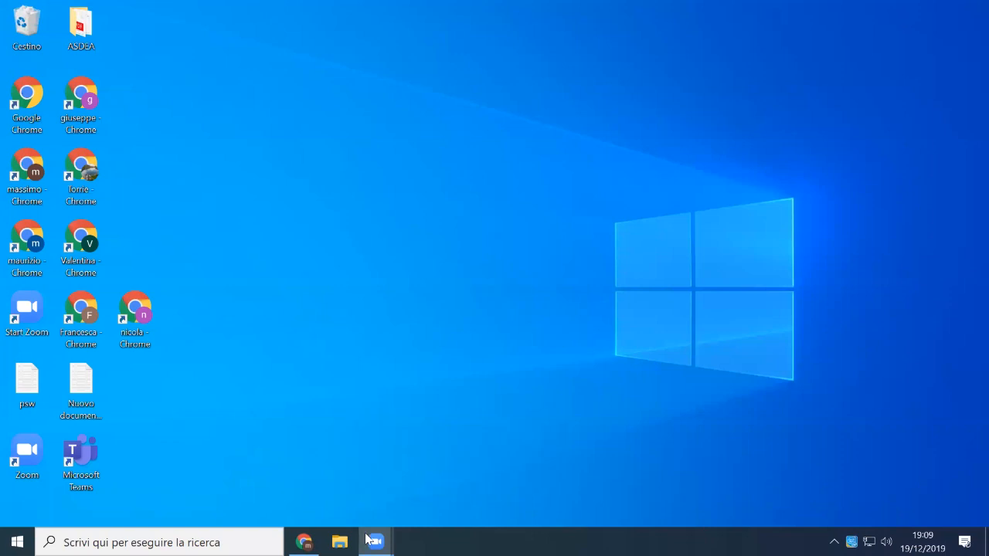
Step: Switch to Zoom and bring up its main window with the meeting in progress
mouse_move(375, 542)
click(340, 504)
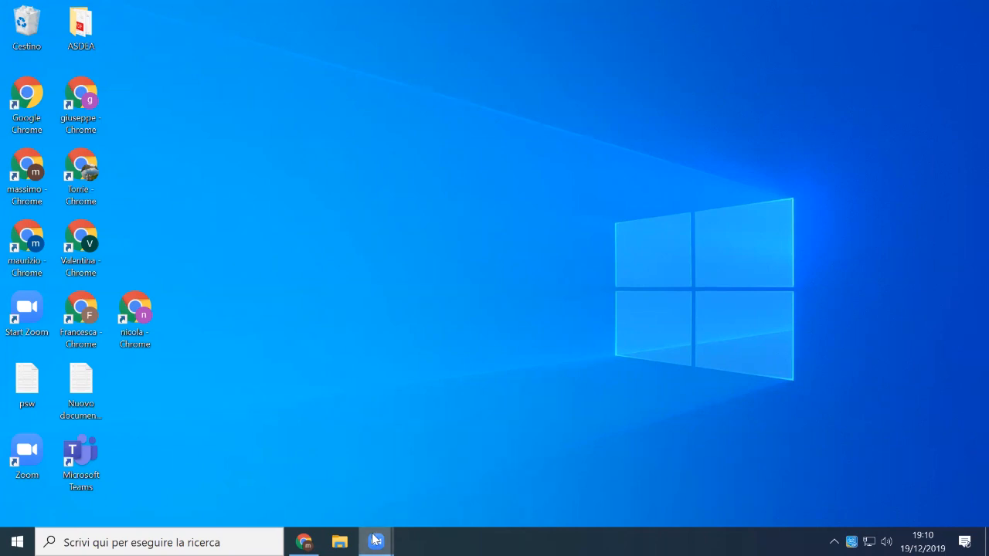
mouse_move(376, 543)
mouse_move(336, 509)
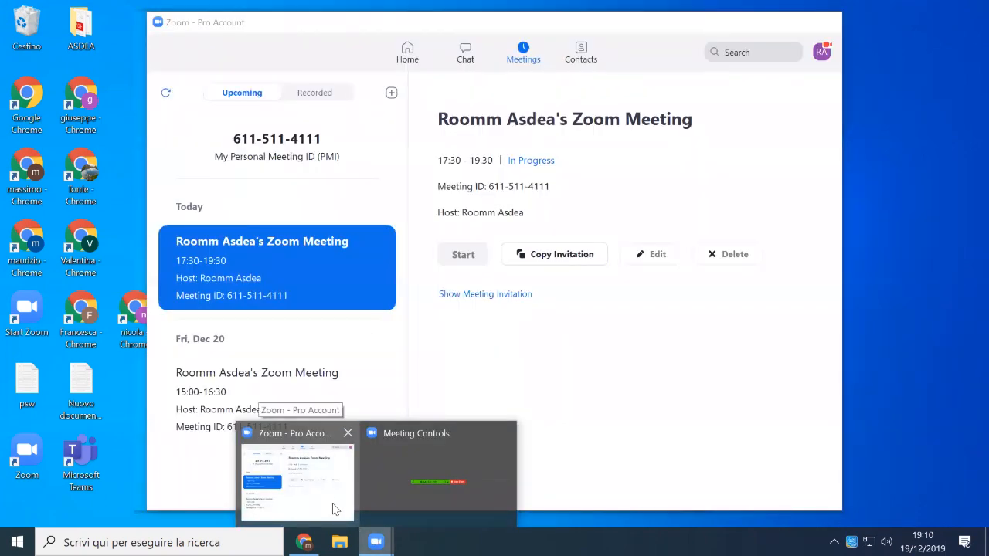